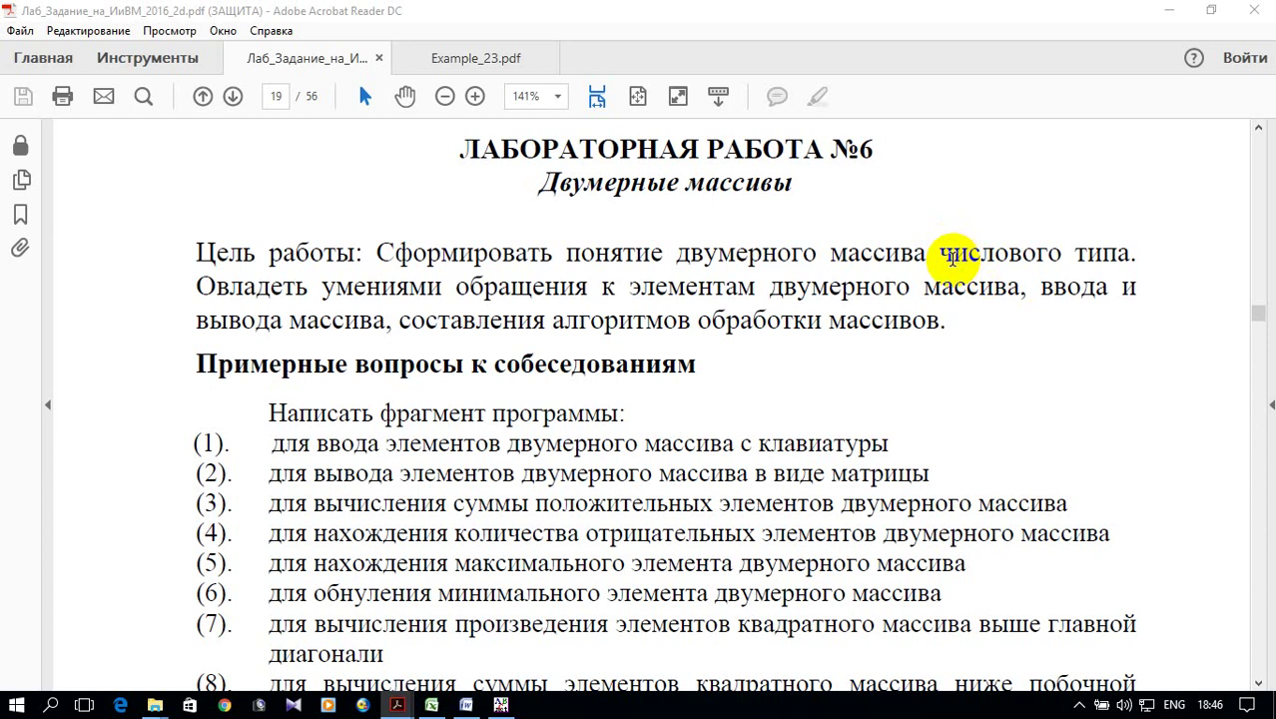
# Step: Read the matrix A(8x6) row-minima sum task in Example_23.pdf, then switch to PascalABC.NET
pyautogui.click(442, 56)
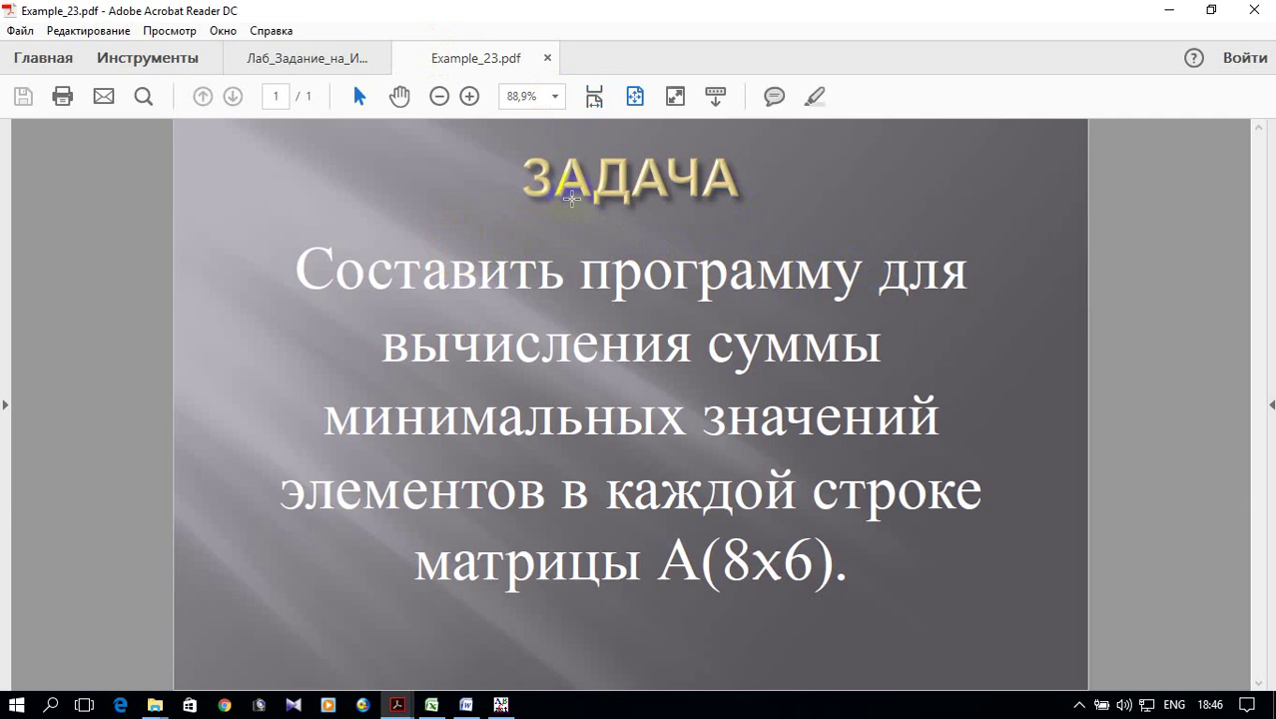
pyautogui.click(500, 703)
# Step: Write the Program Primer_23 header, constants n=8 and m=6, and the array a[1..n,1..m] of integer
pyautogui.click(77, 120)
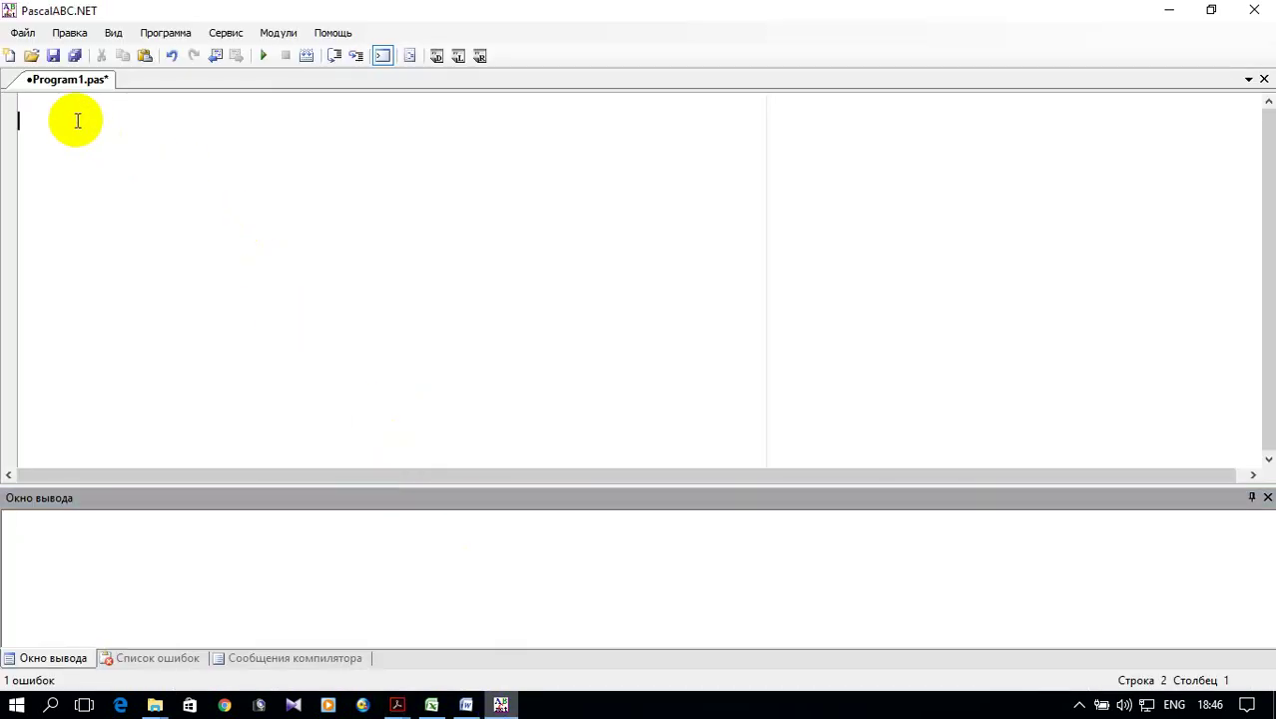
pyautogui.click(73, 101)
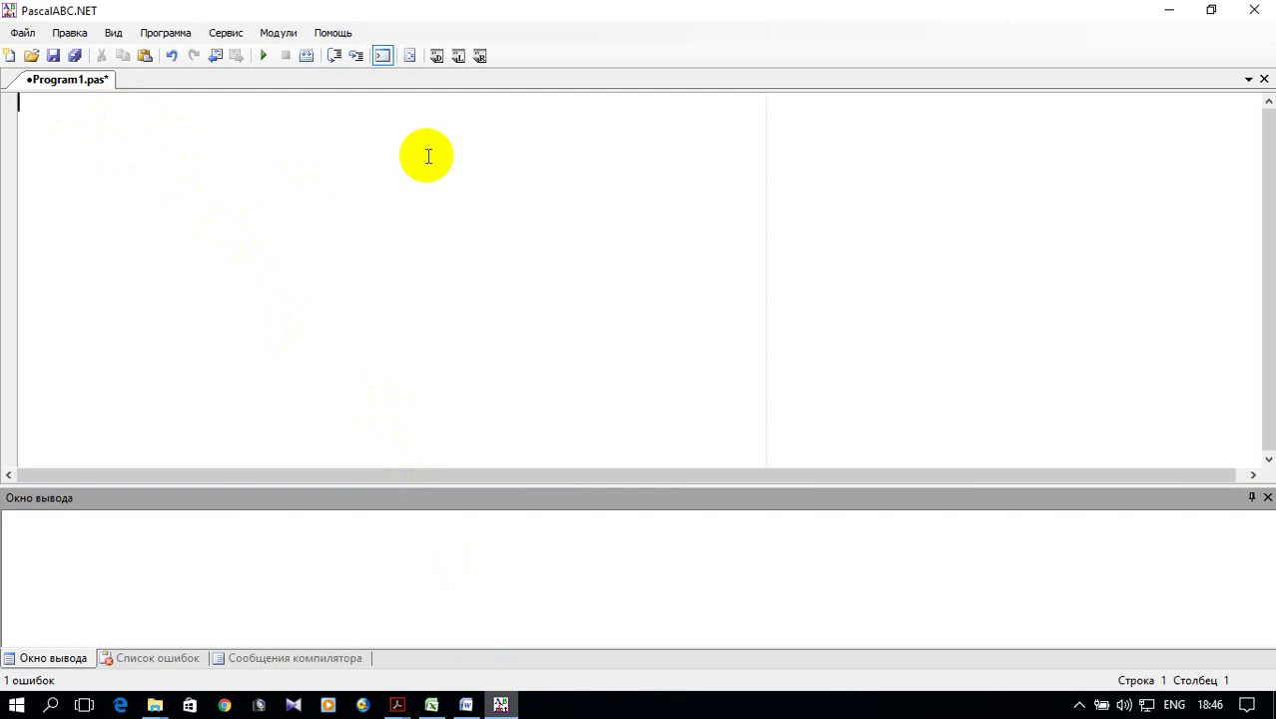
pyautogui.write('Program Primer')
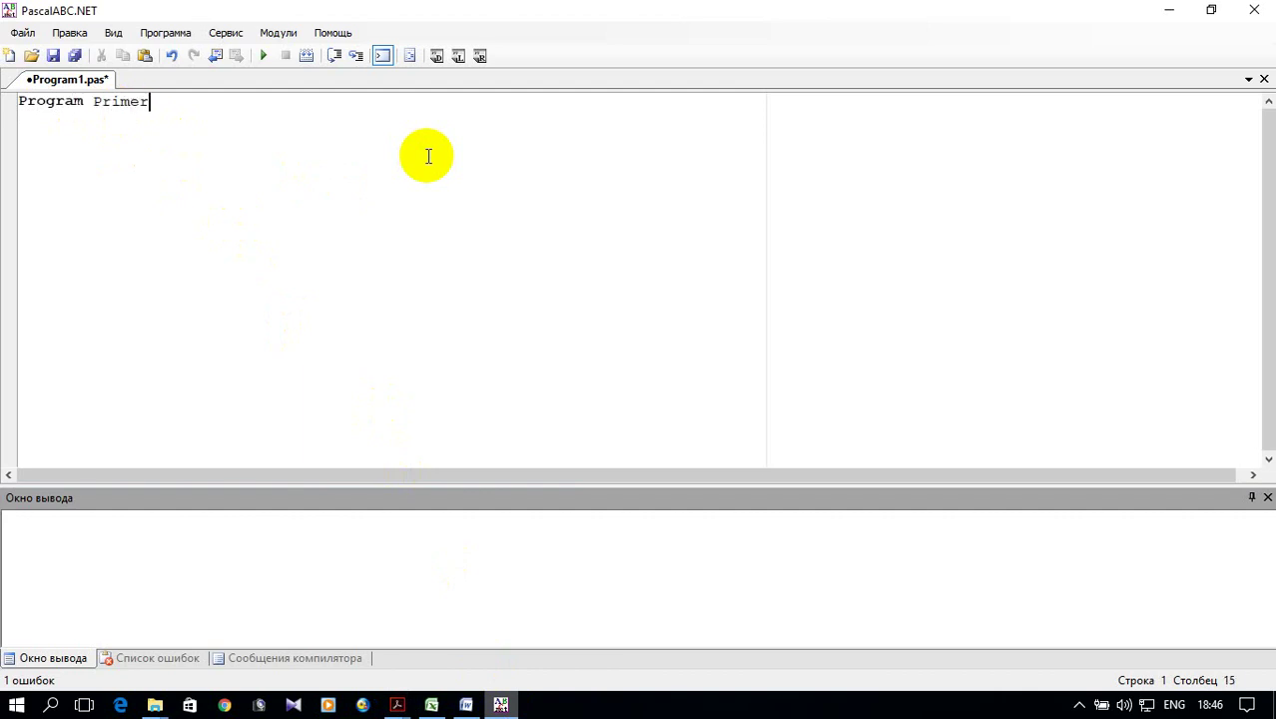
pyautogui.write('_23')
pyautogui.write(';')
pyautogui.press('Return')
pyautogui.write('co')
pyautogui.write('nst n')
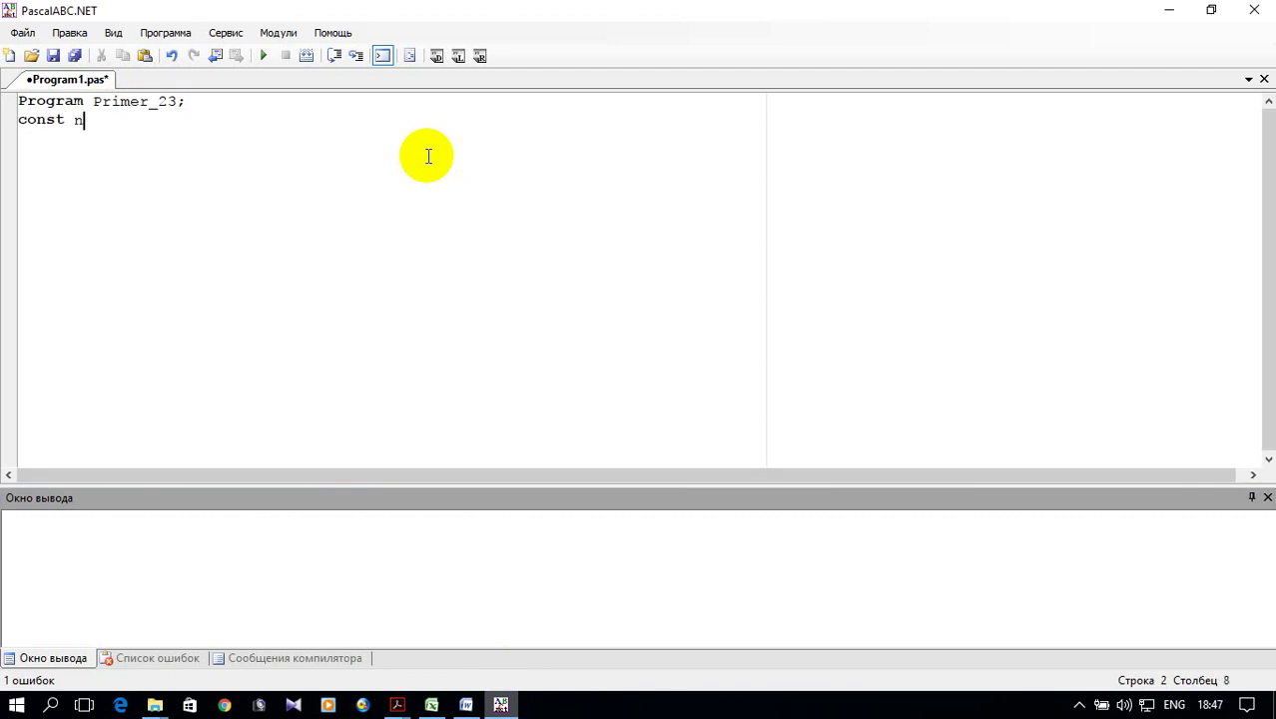
pyautogui.write('=8')
pyautogui.moveTo(397, 705)
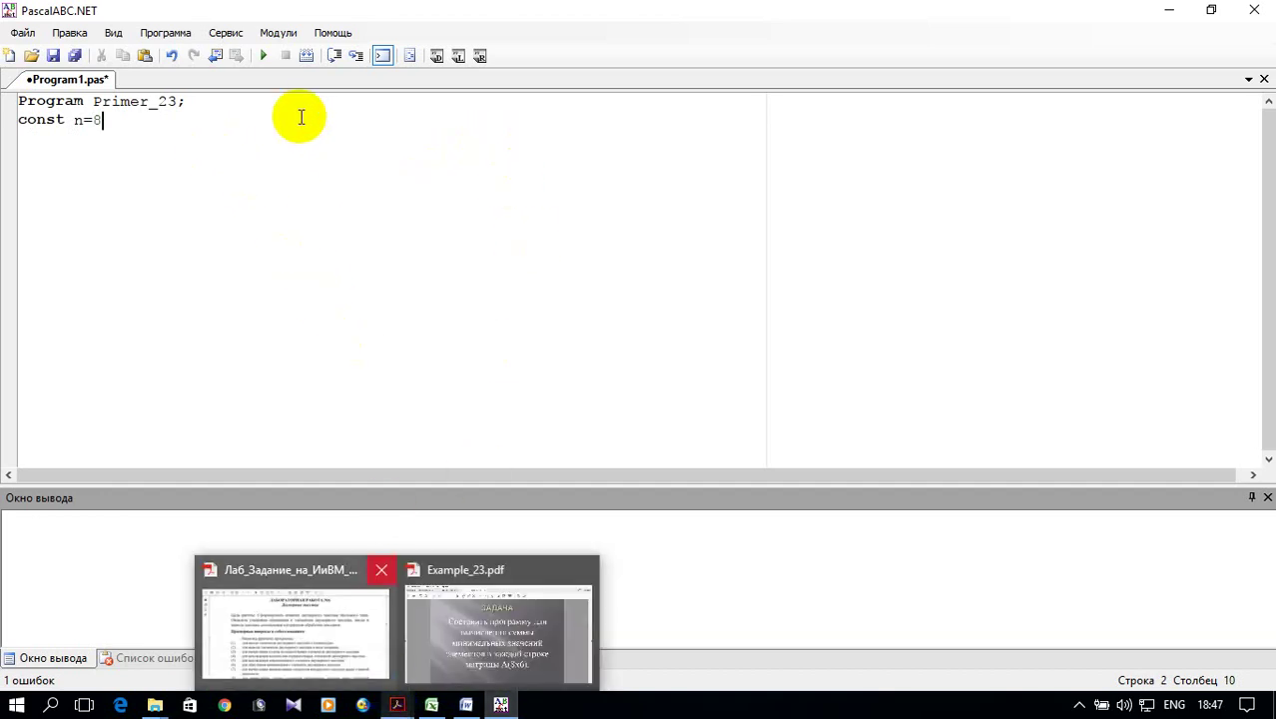
pyautogui.write(';m')
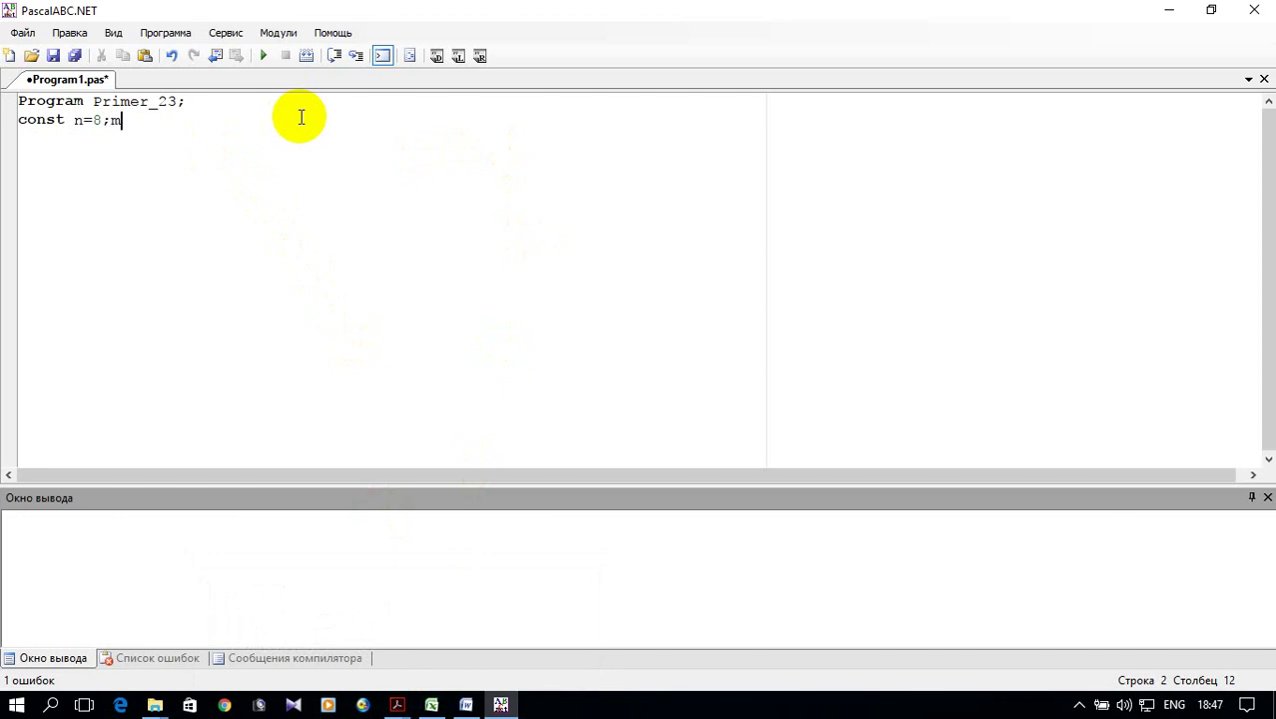
pyautogui.write('=')
pyautogui.write('6;')
pyautogui.press('Return')
pyautogui.write('var')
pyautogui.write(' a:')
pyautogui.write('array[1..n')
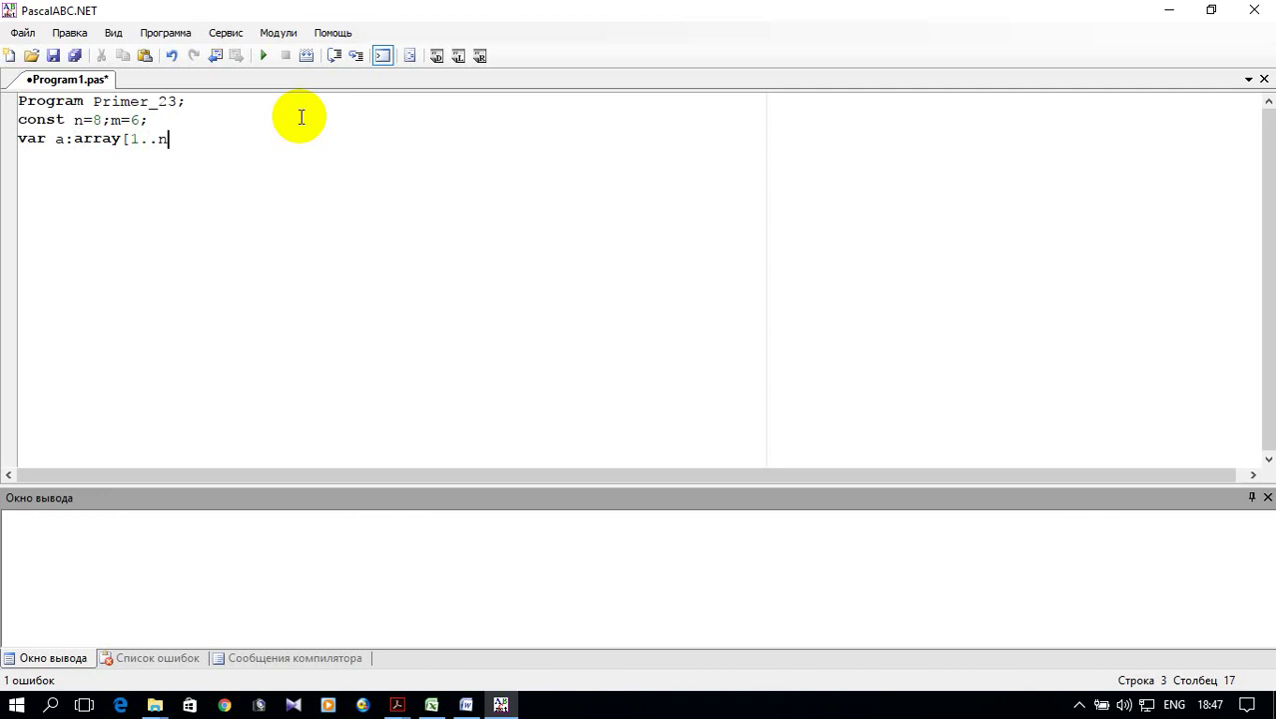
pyautogui.write(',1')
pyautogui.write('..')
pyautogui.write('m')
pyautogui.write(']')
pyautogui.write('o')
pyautogui.write('f ')
pyautogui.write('integer;')
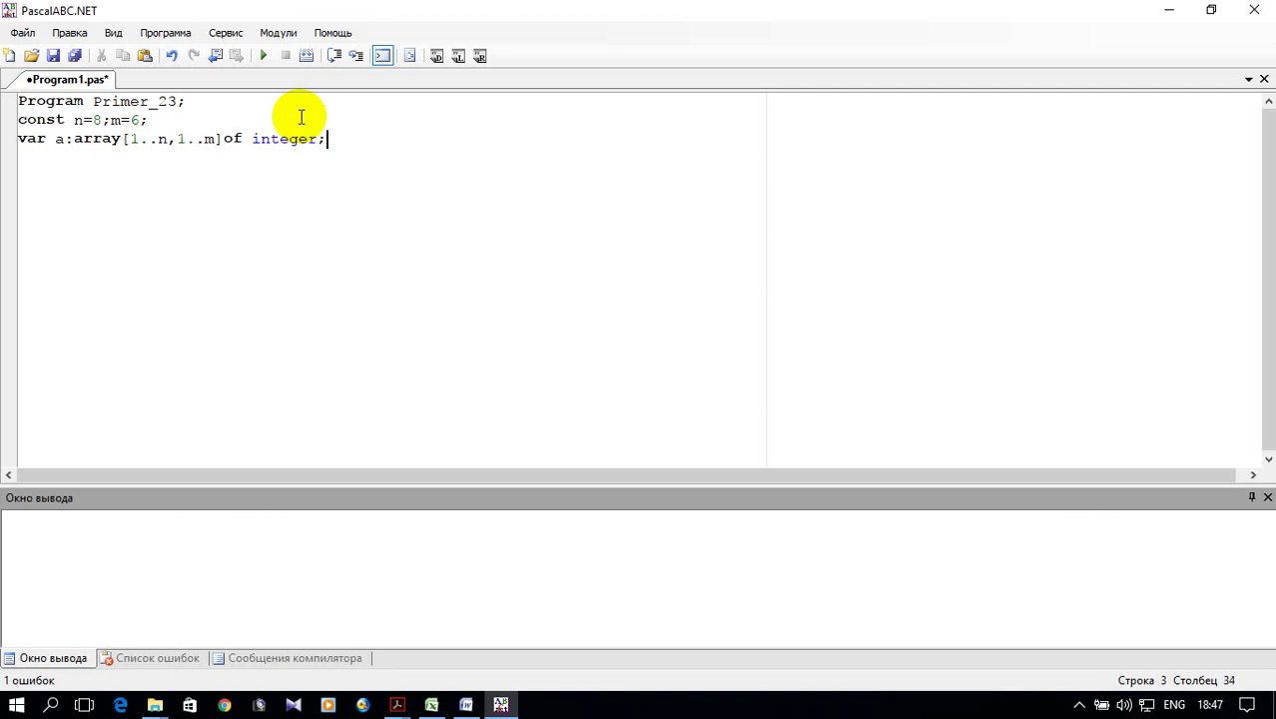
# Step: Declare i, j, j_min as integer and s as real, correcting i_min to j_min
pyautogui.press('Return')
pyautogui.write('i,j')
pyautogui.write(':')
pyautogui.press('Left')
pyautogui.write(',i_')
pyautogui.write('min')
pyautogui.click(65, 158)
pyautogui.press('BackSpace')
pyautogui.write('j')
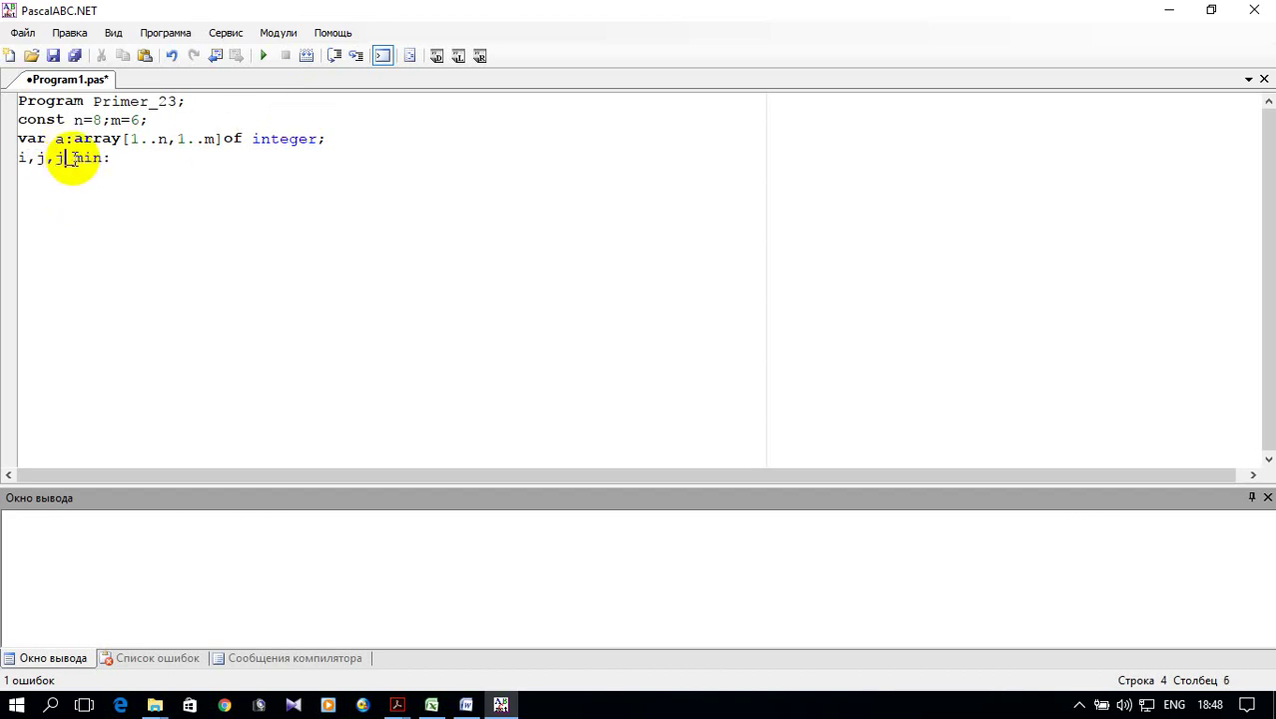
pyautogui.click(140, 160)
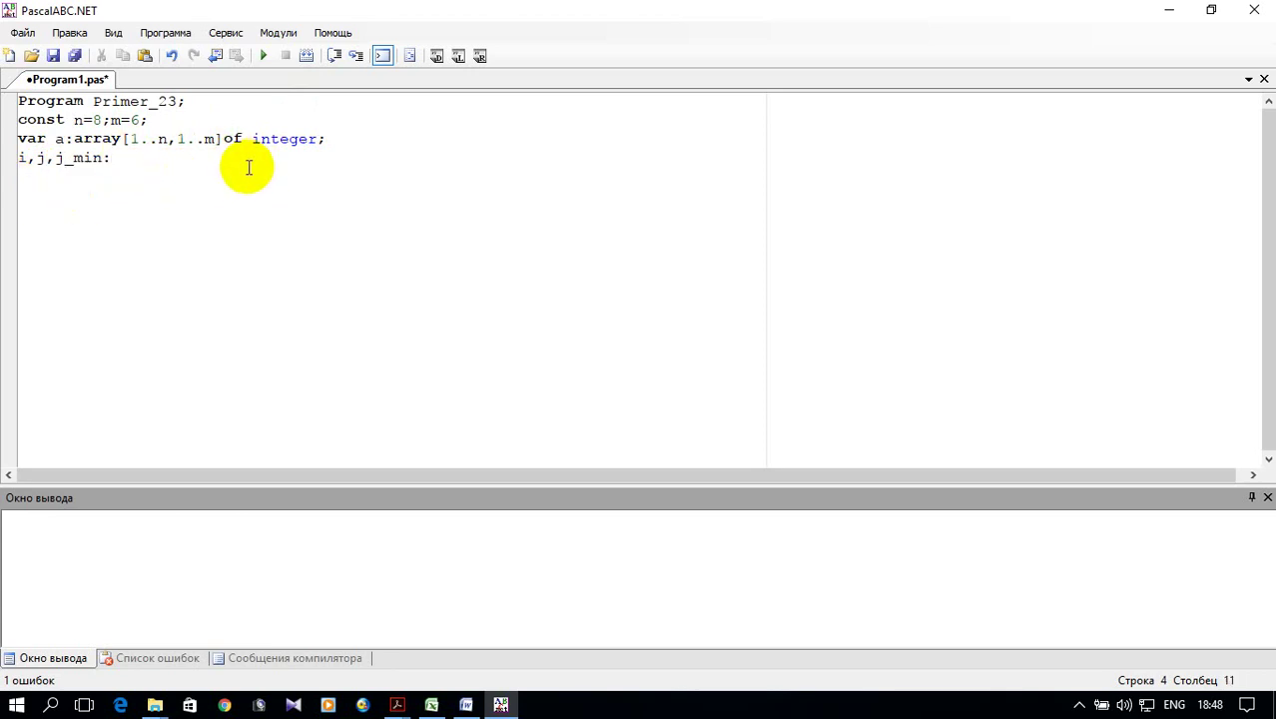
pyautogui.write('integer;')
pyautogui.press('Return')
pyautogui.write('s')
pyautogui.write(':real;')
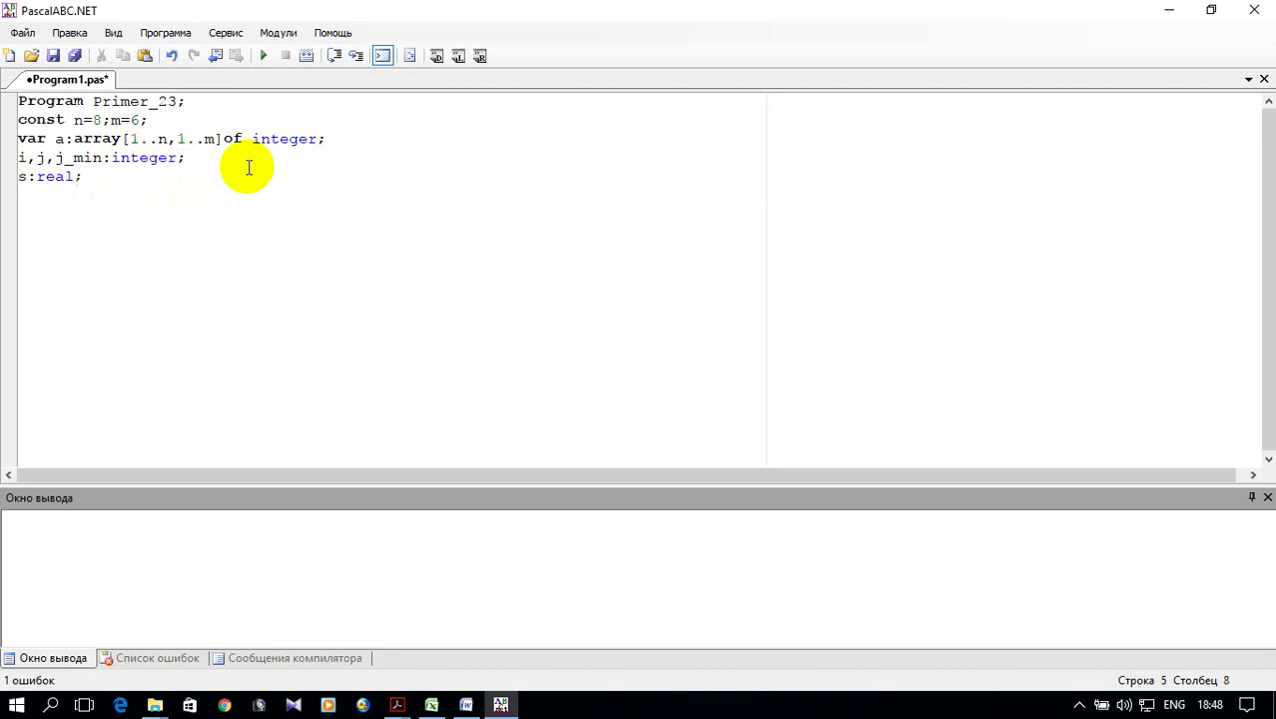
# Step: Add an empty begin … end. program body
pyautogui.press('Return')
pyautogui.write('begin')
pyautogui.press('Return')
pyautogui.write('end.')
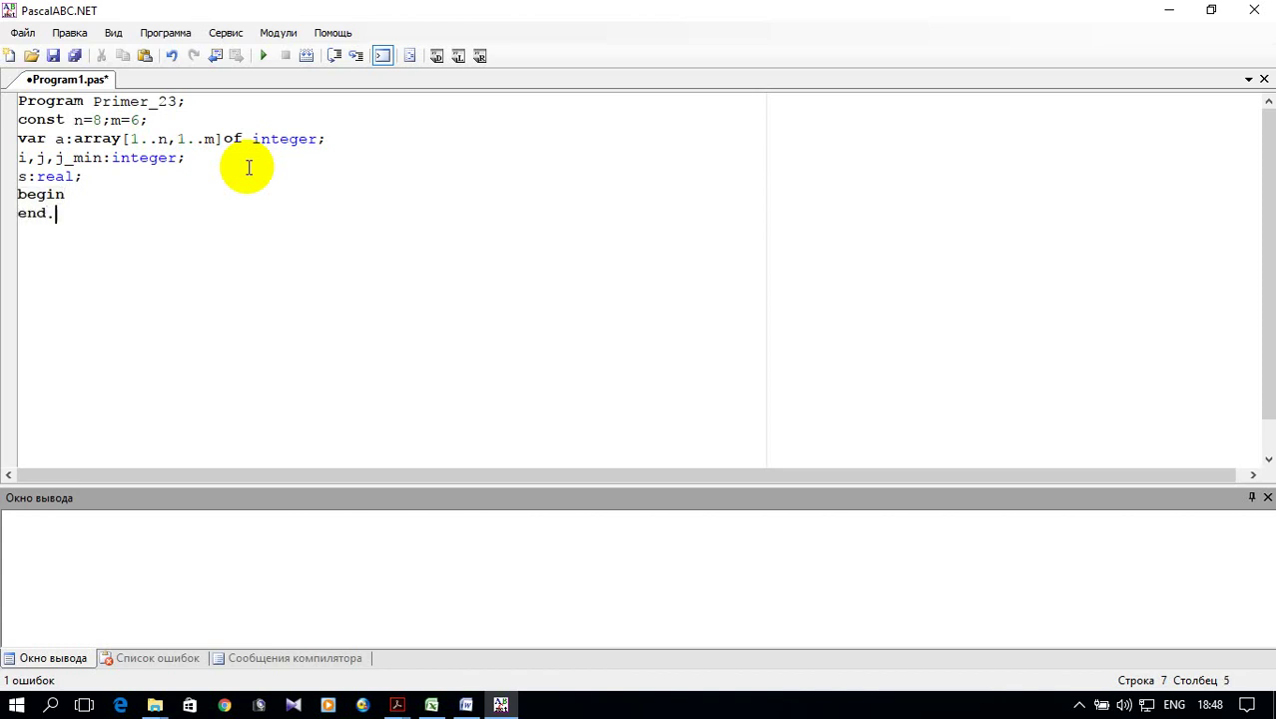
# Step: Inside begin, add loops for i:=1 to n and j:=1 to m assigning a[i,j]:=random(n*m)
pyautogui.moveTo(76, 177); pyautogui.dragTo(80, 195)
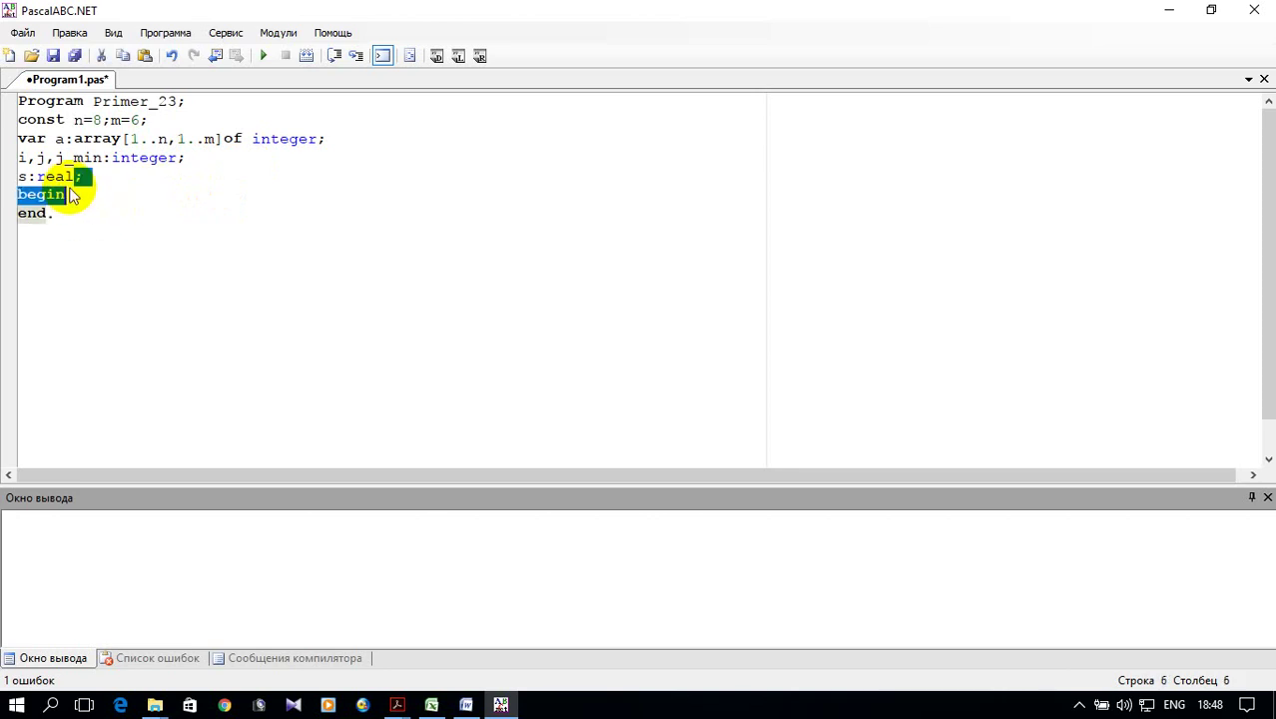
pyautogui.click(80, 194)
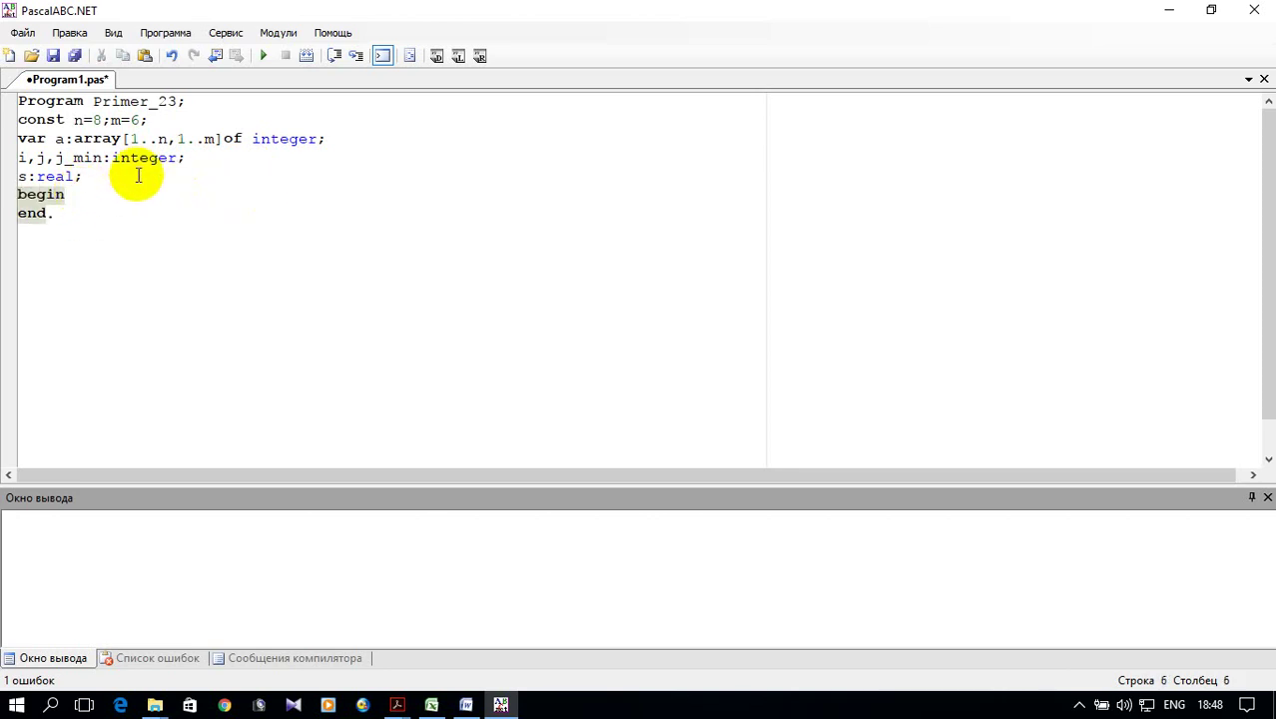
pyautogui.press('Return')
pyautogui.write('for i')
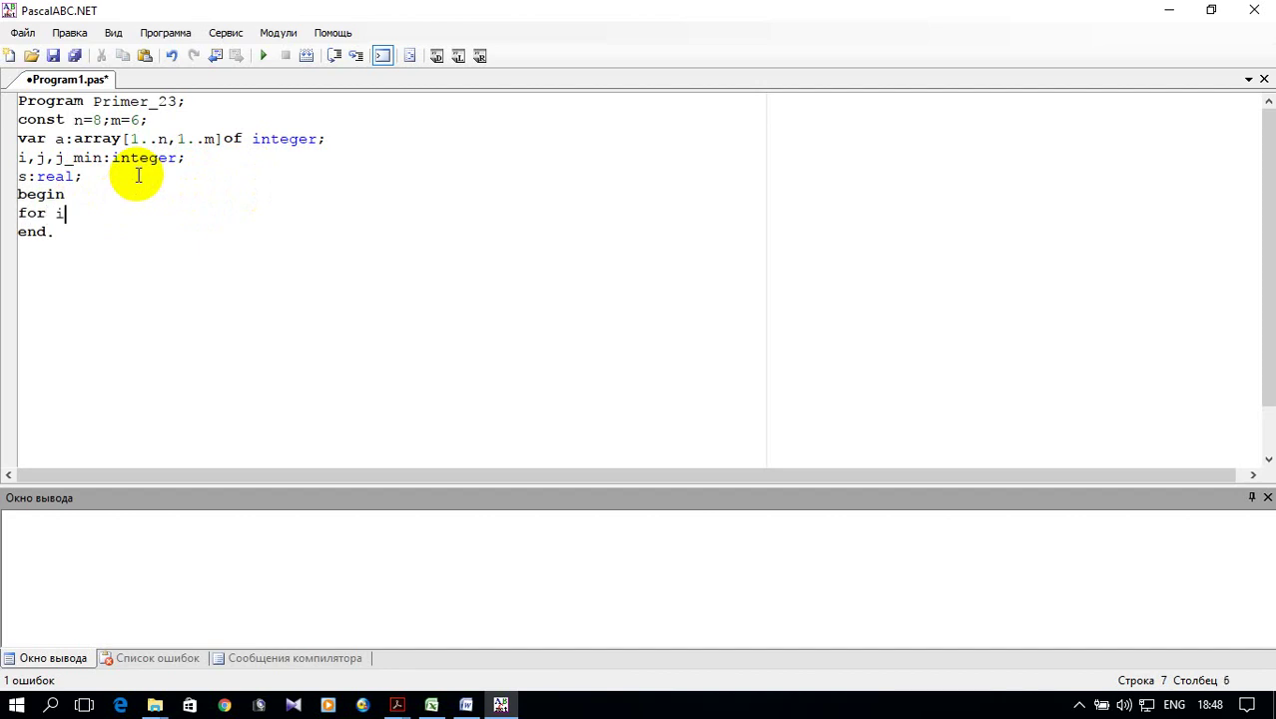
pyautogui.write(':=')
pyautogui.write('1')
pyautogui.write(' to n do')
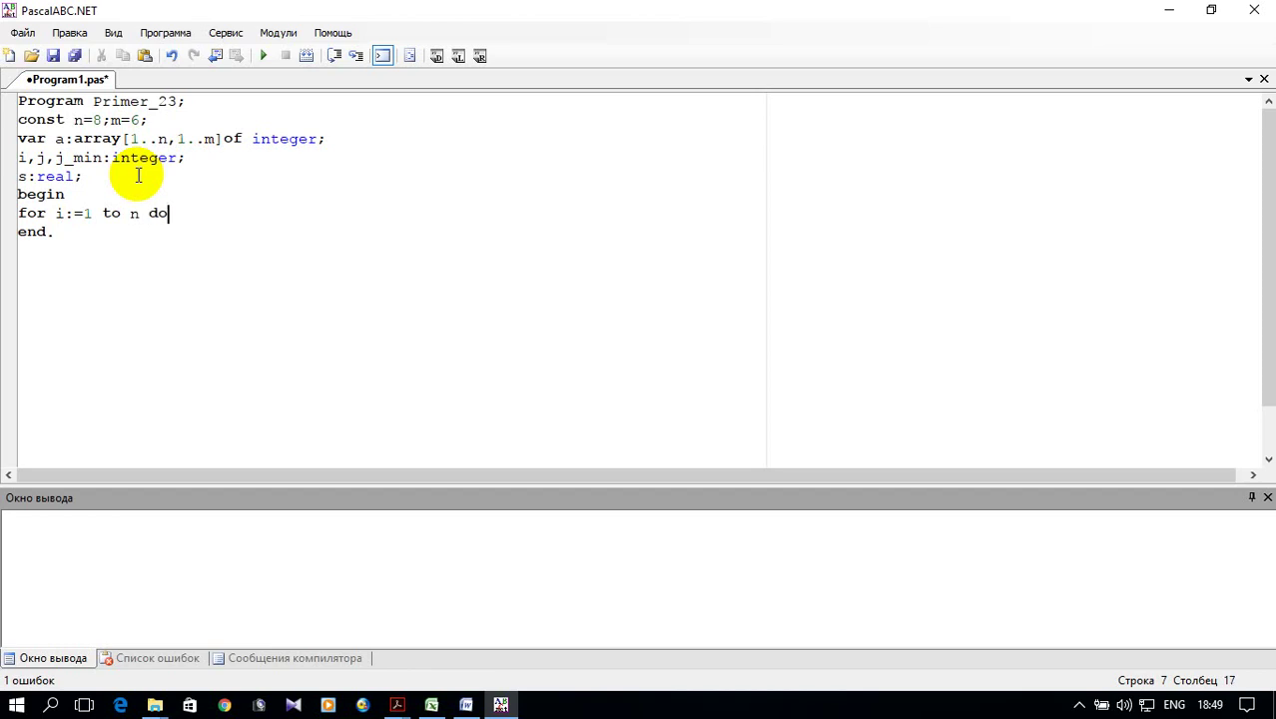
pyautogui.press('Return')
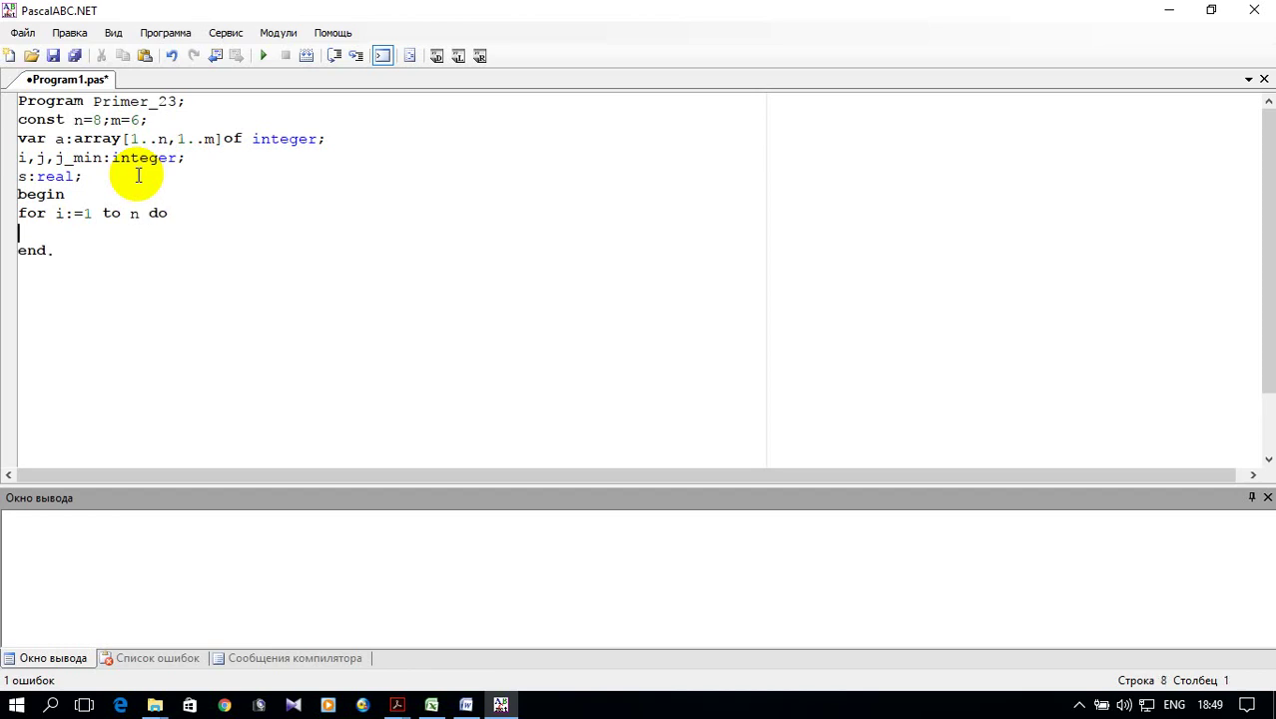
pyautogui.write('for ')
pyautogui.write('j:=1')
pyautogui.write(' to m do')
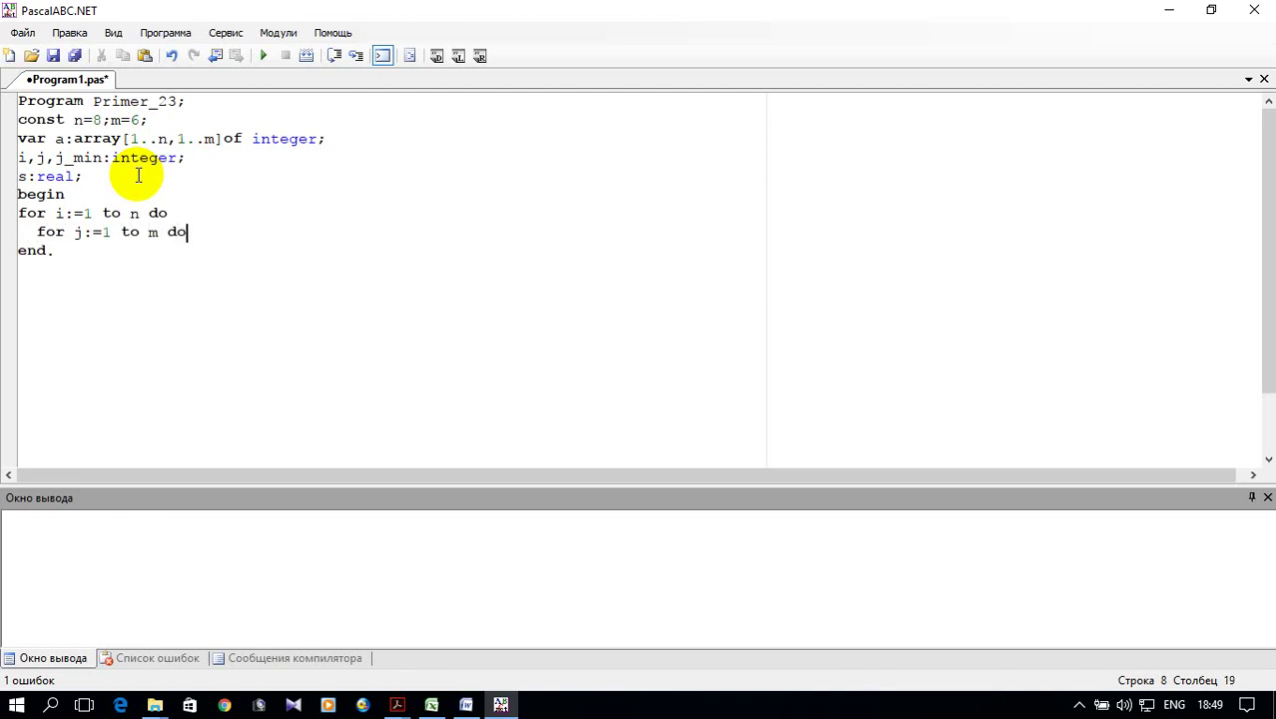
pyautogui.press('Return')
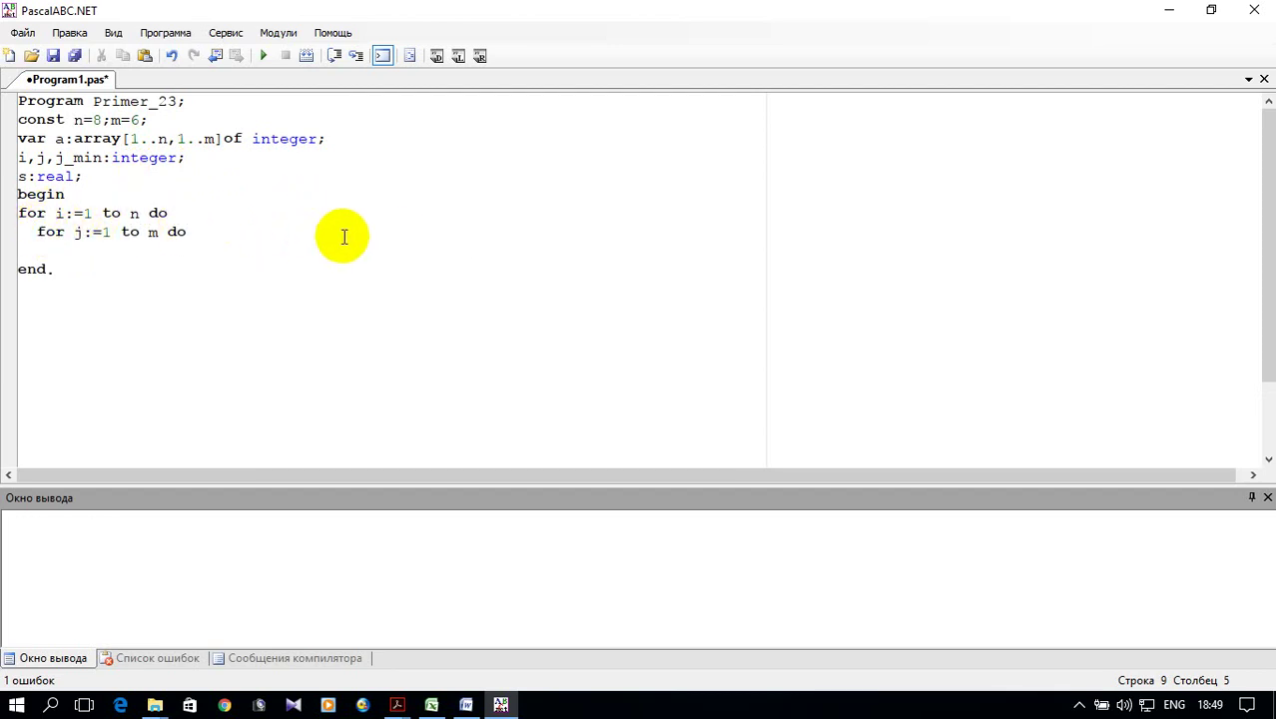
pyautogui.write('a')
pyautogui.write('[i,j')
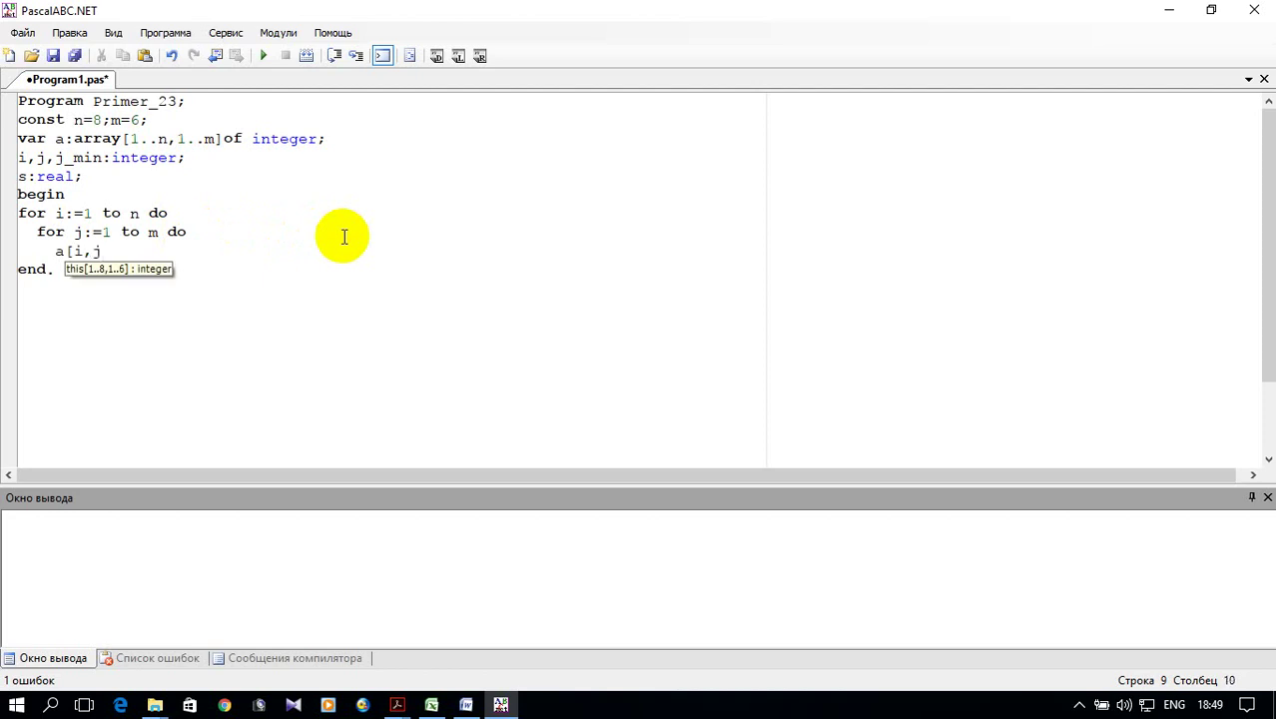
pyautogui.write(']:=random')
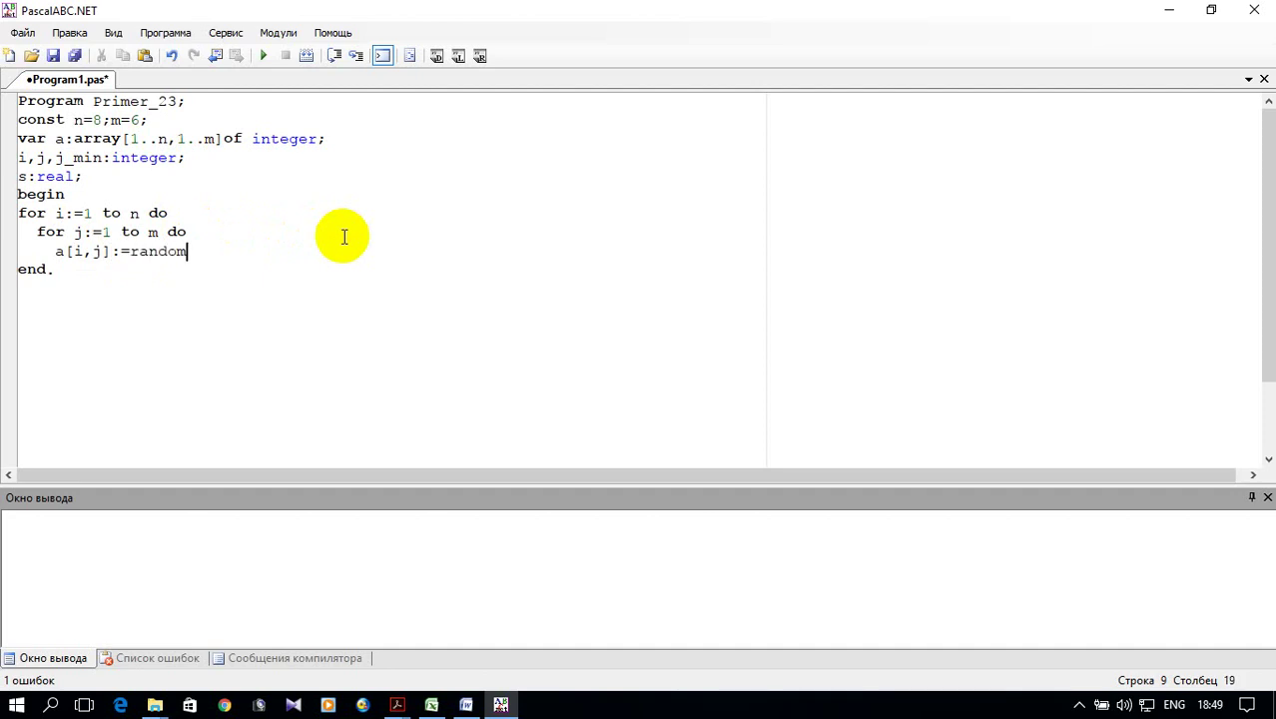
pyautogui.write('(')
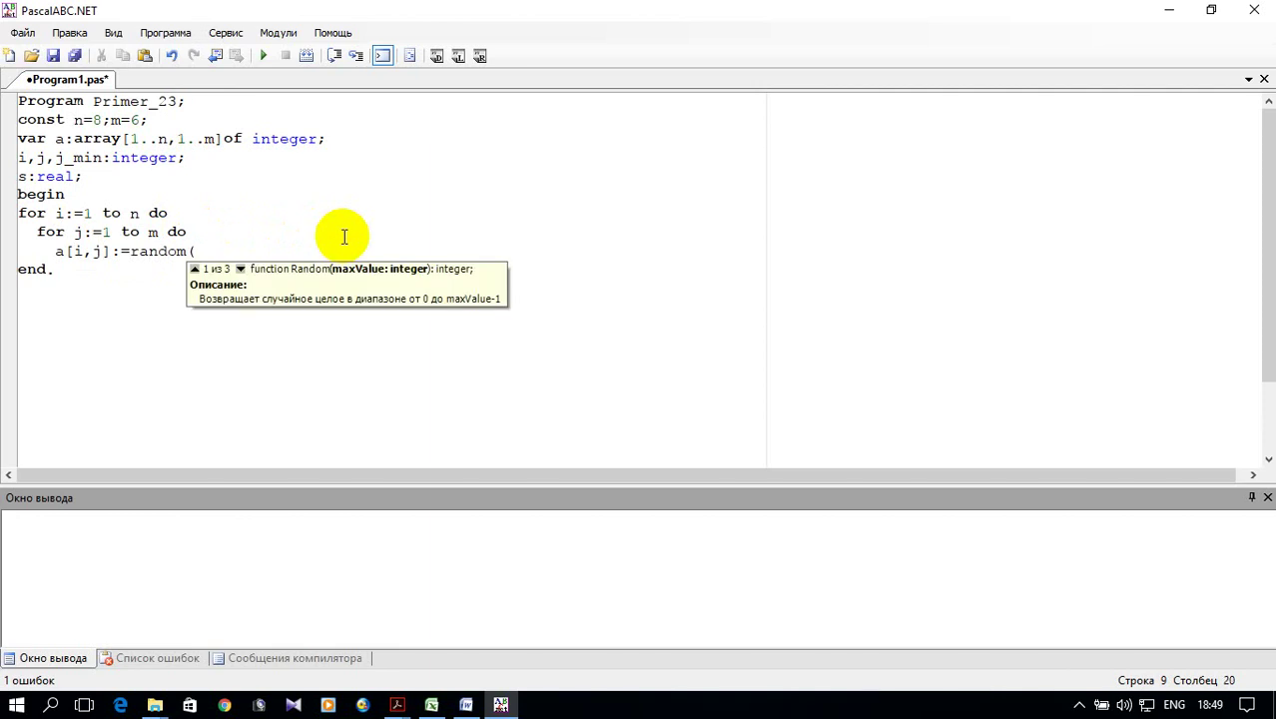
pyautogui.write('n')
pyautogui.write('*m')
pyautogui.write(')')
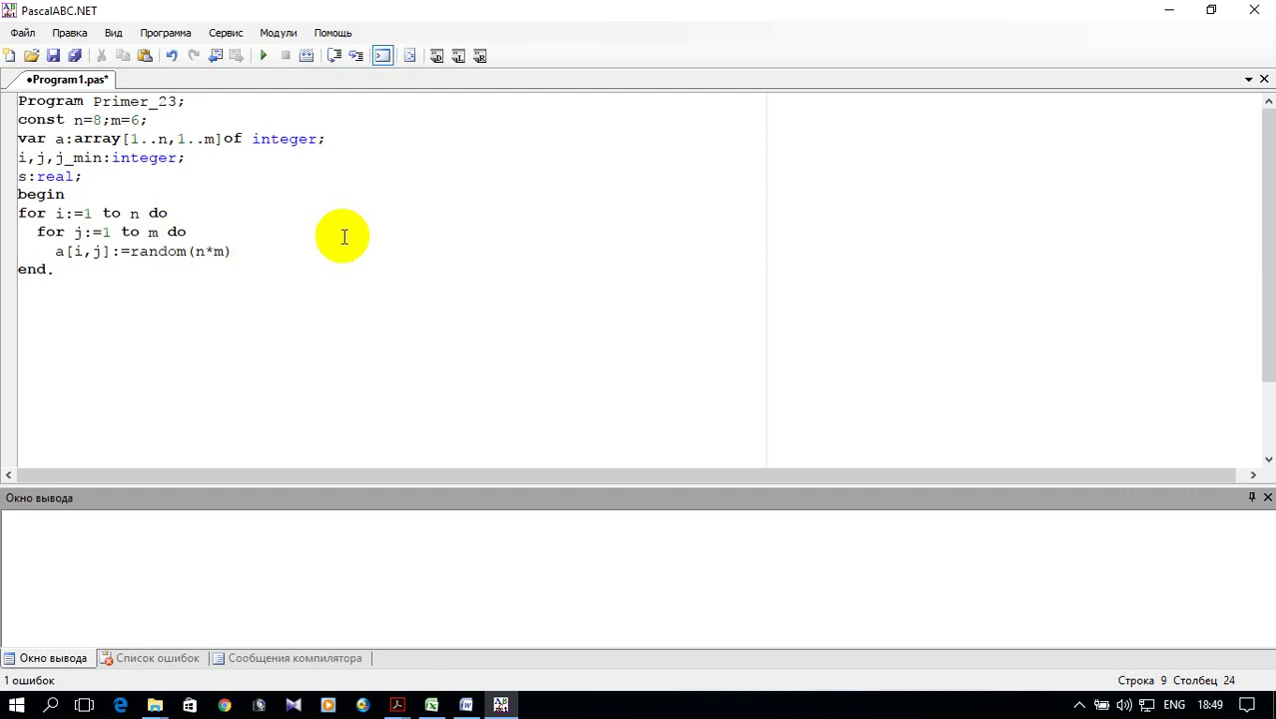
pyautogui.write(';')
pyautogui.press('Return')
pyautogui.press('BackSpace')
pyautogui.press('BackSpace')
pyautogui.press('BackSpace')
pyautogui.press('BackSpace')
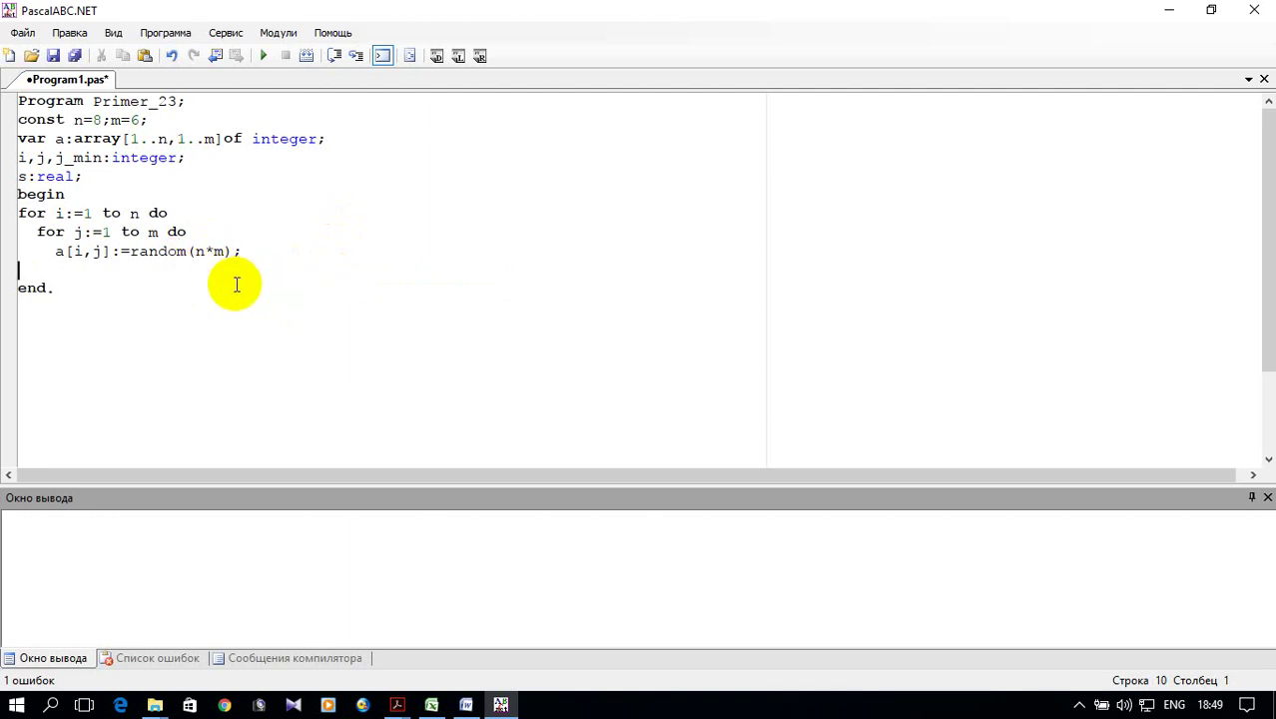
# Step: Initialise the sum with s:=0; after the fill loops
pyautogui.write('f')
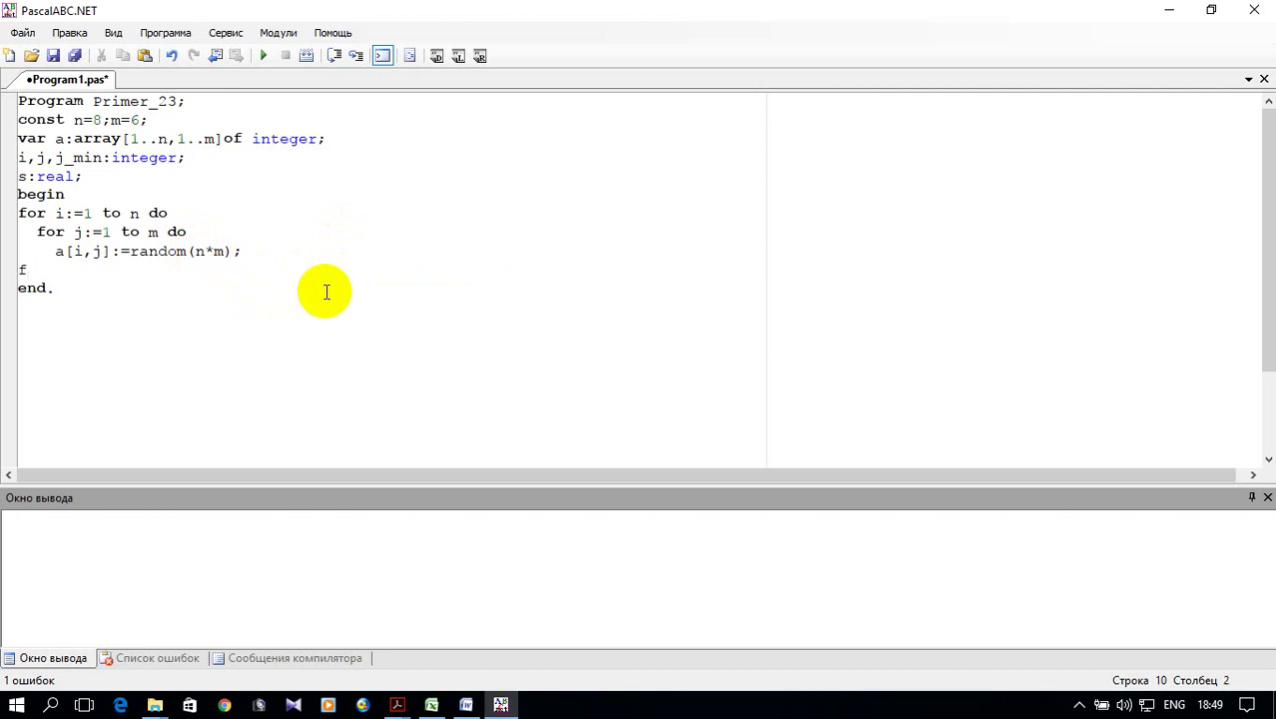
pyautogui.press('BackSpace')
pyautogui.write('s:=0;')
pyautogui.press('Return')
# Step: Add a second for i:=1 to n do loop with an empty begin … end; block
pyautogui.write('for ')
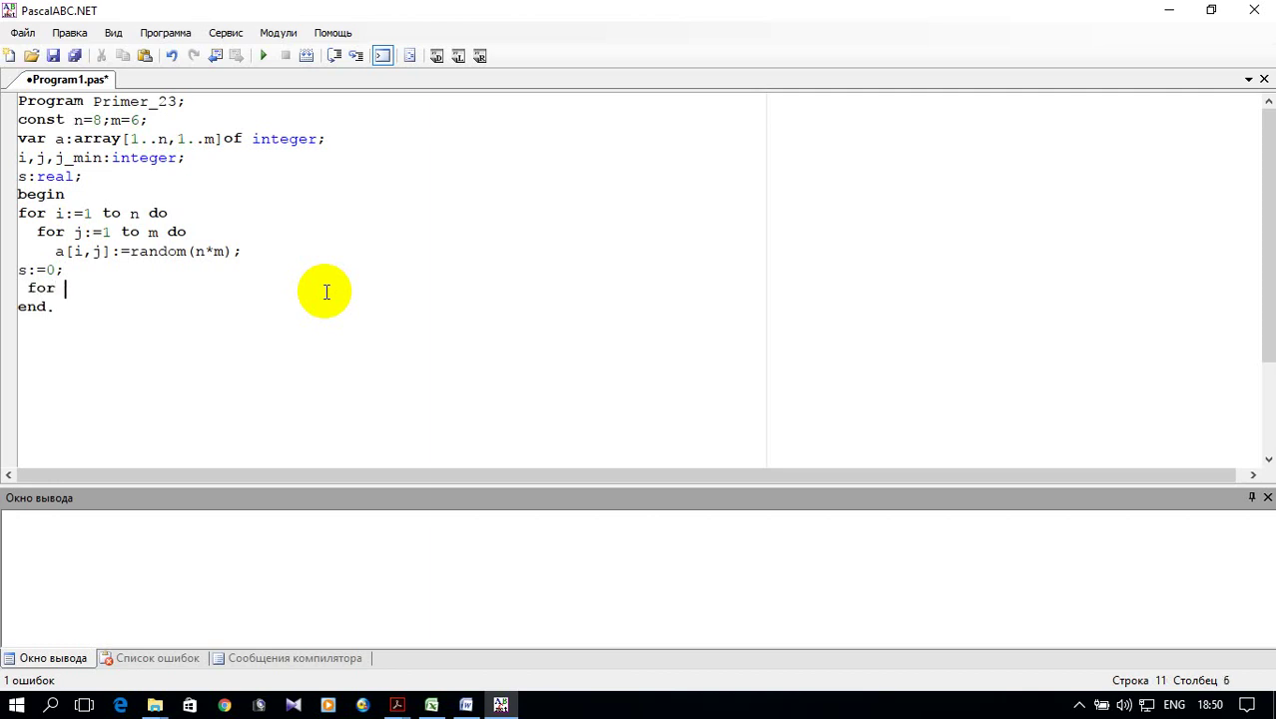
pyautogui.write('i:=1')
pyautogui.write(' to ')
pyautogui.write('n do')
pyautogui.press('Return')
pyautogui.write('begin')
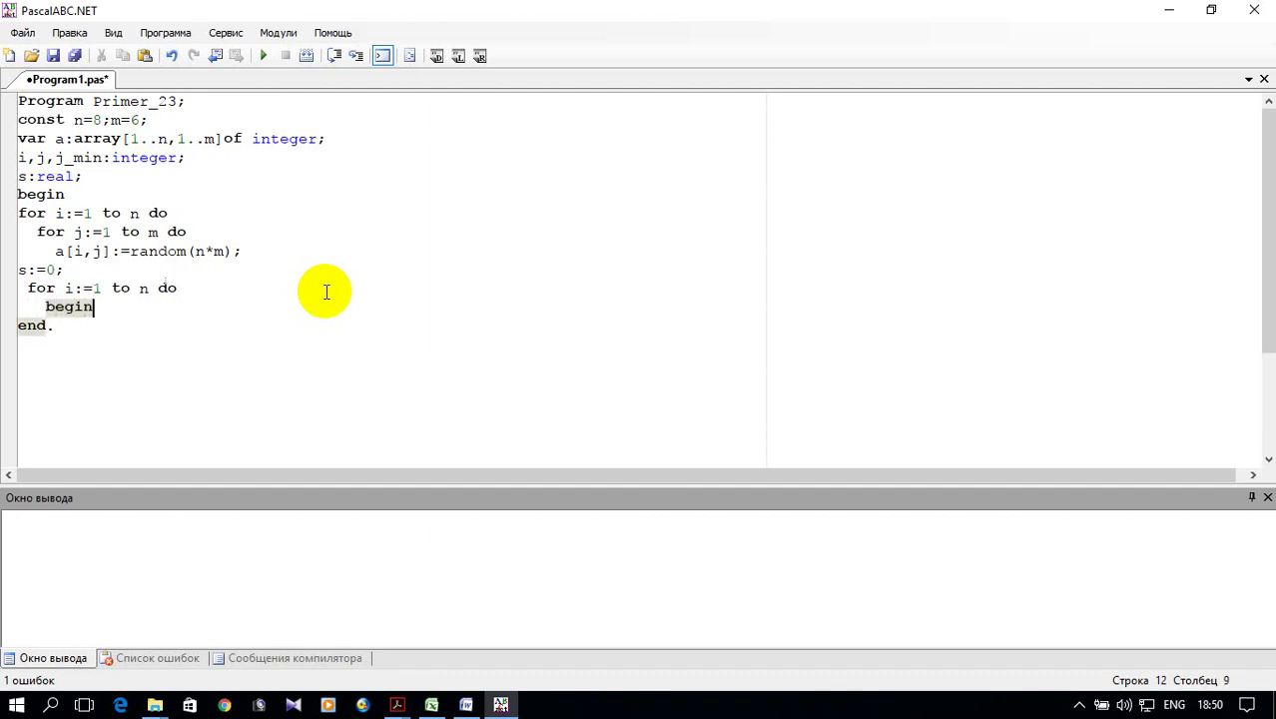
pyautogui.press('Return')
pyautogui.press('Return')
pyautogui.write('end')
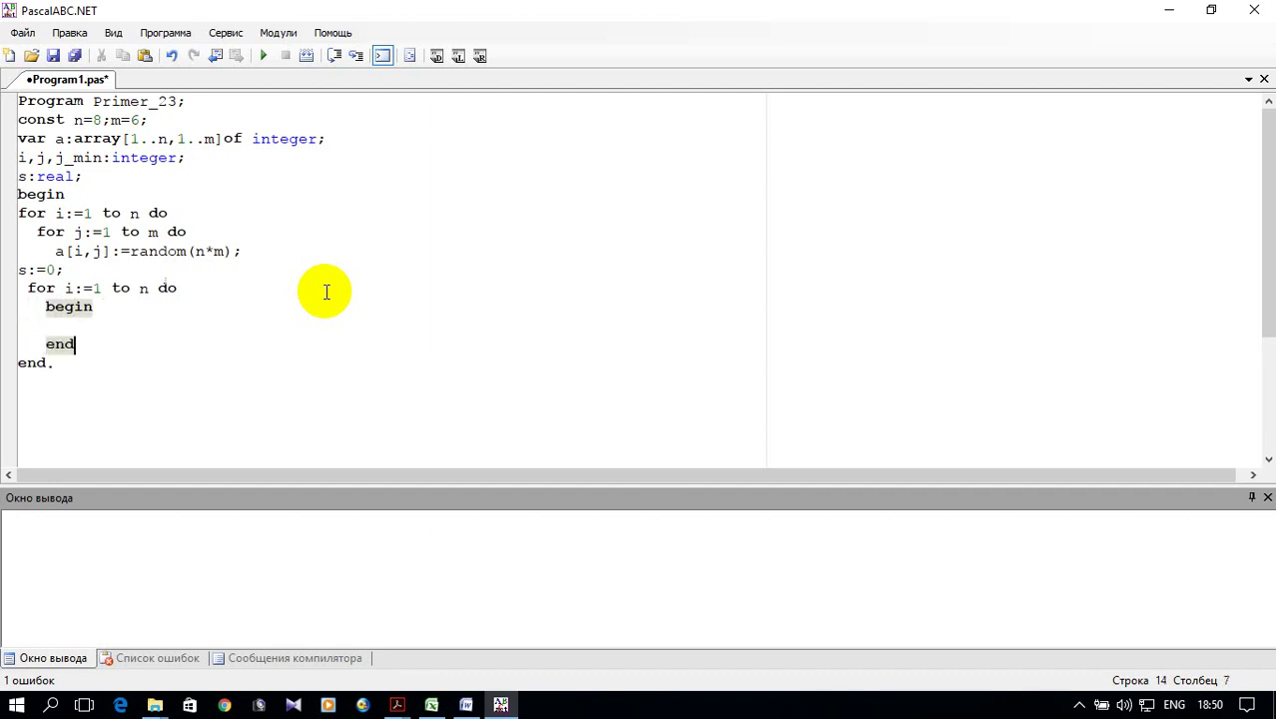
pyautogui.write(';')
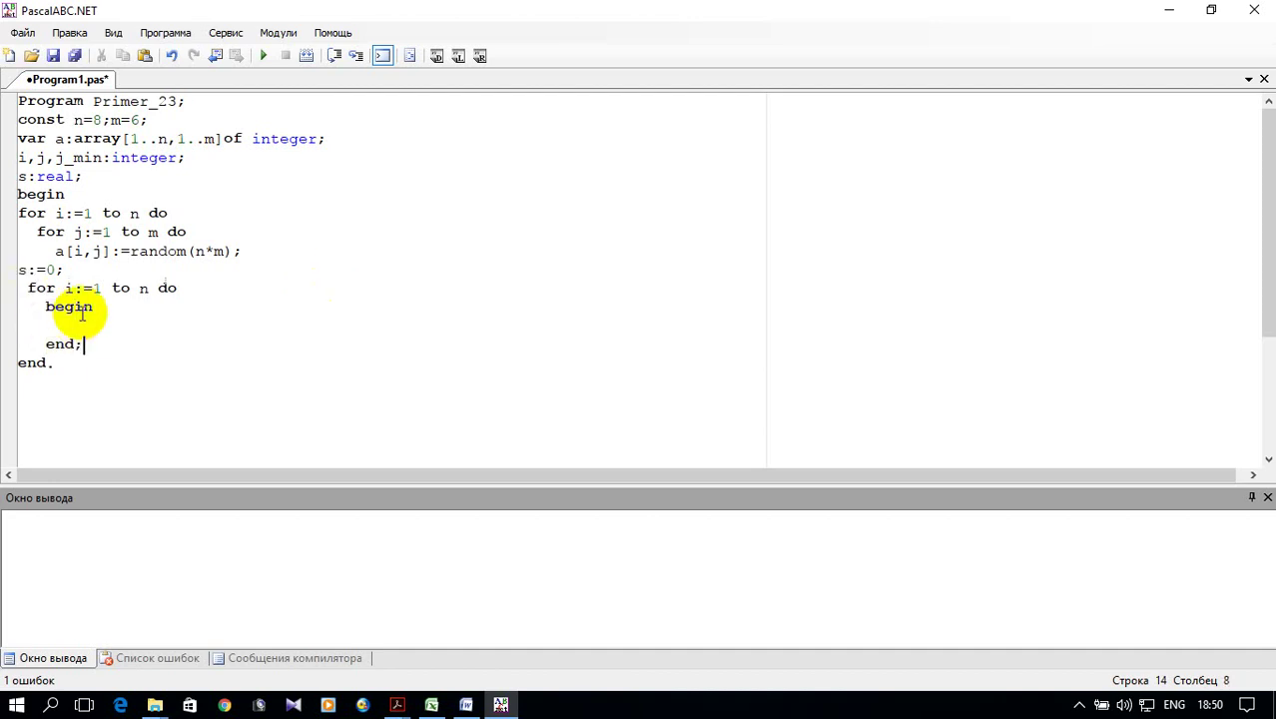
pyautogui.click(92, 308)
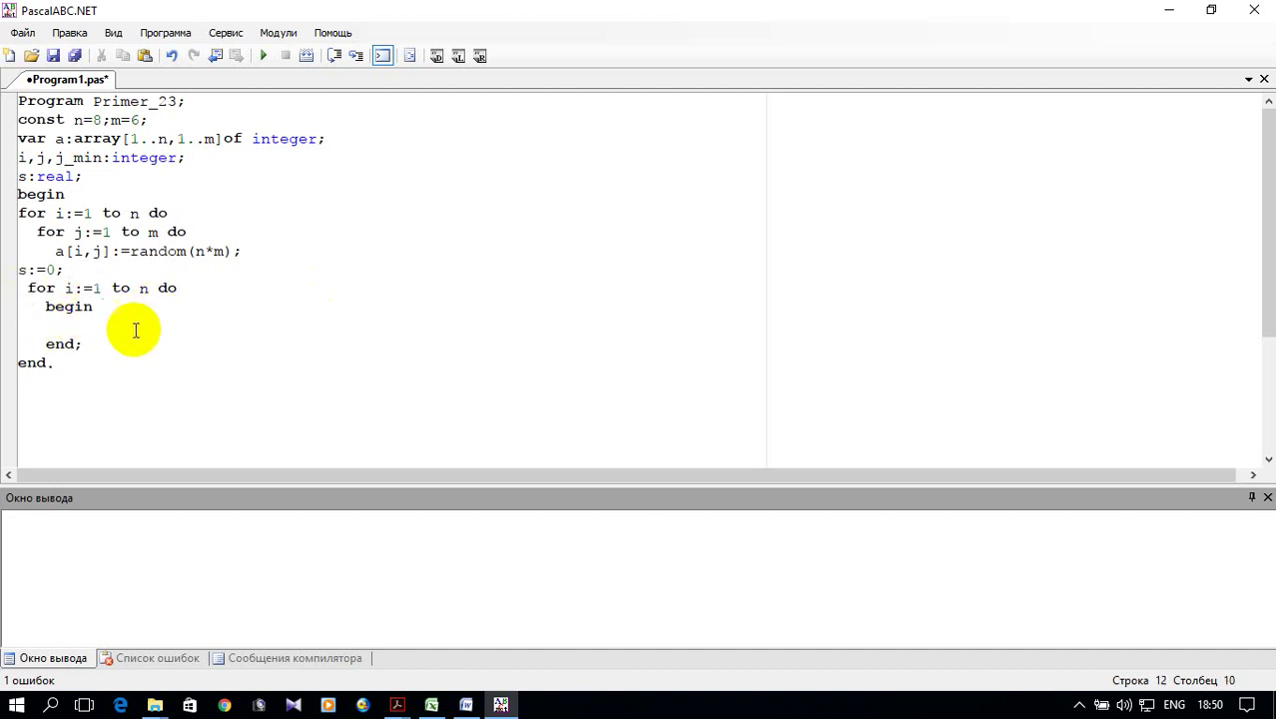
pyautogui.click(66, 309)
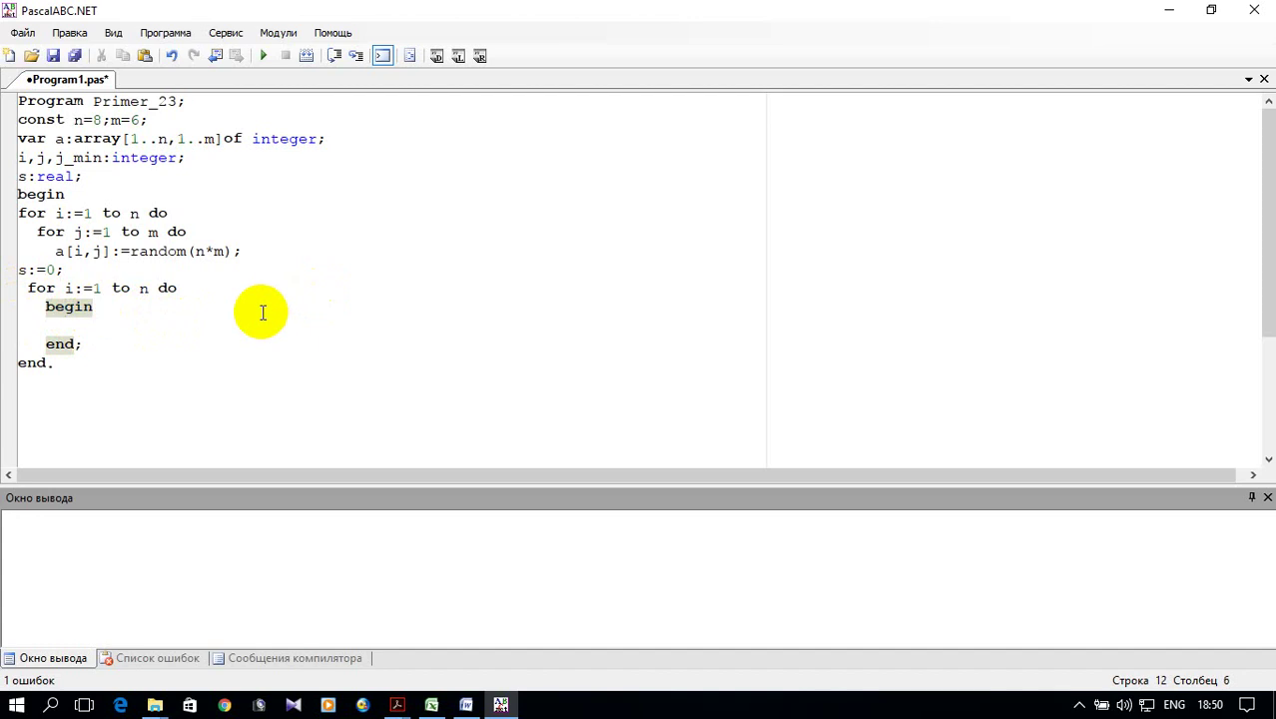
pyautogui.press('Down')
pyautogui.press('Down')
pyautogui.press('Right')
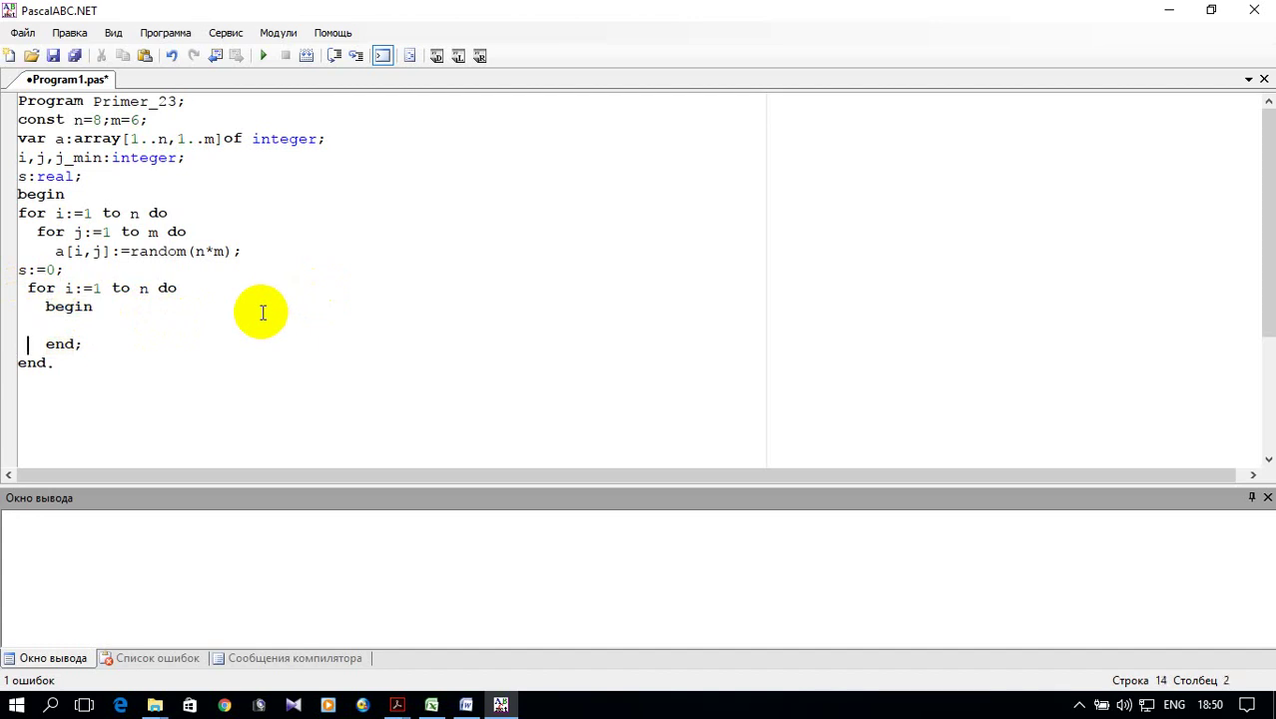
pyautogui.click(68, 321)
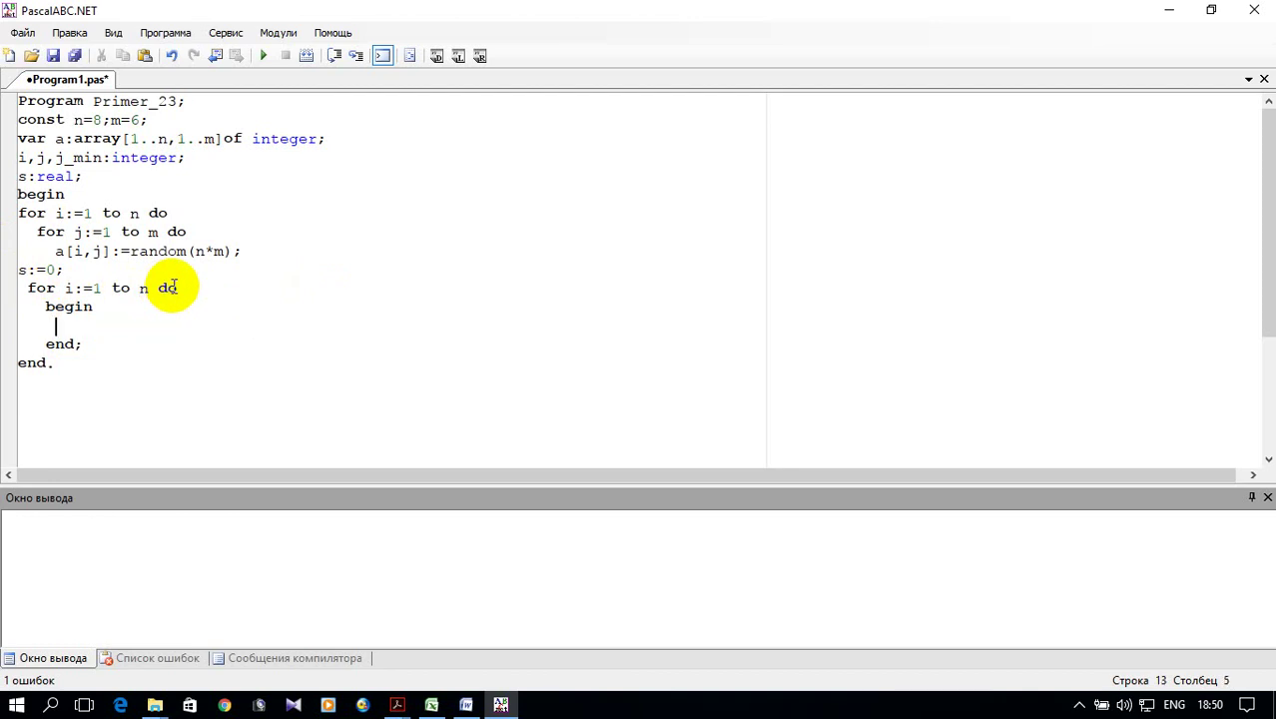
# Step: Write j_min:=1; and 'for j:=2 to m do if a[i,j]<a[i,j_min] then j_min:=j;', fixing > to <
pyautogui.write('j')
pyautogui.write('_min:=1;')
pyautogui.press('Return')
pyautogui.write('for ')
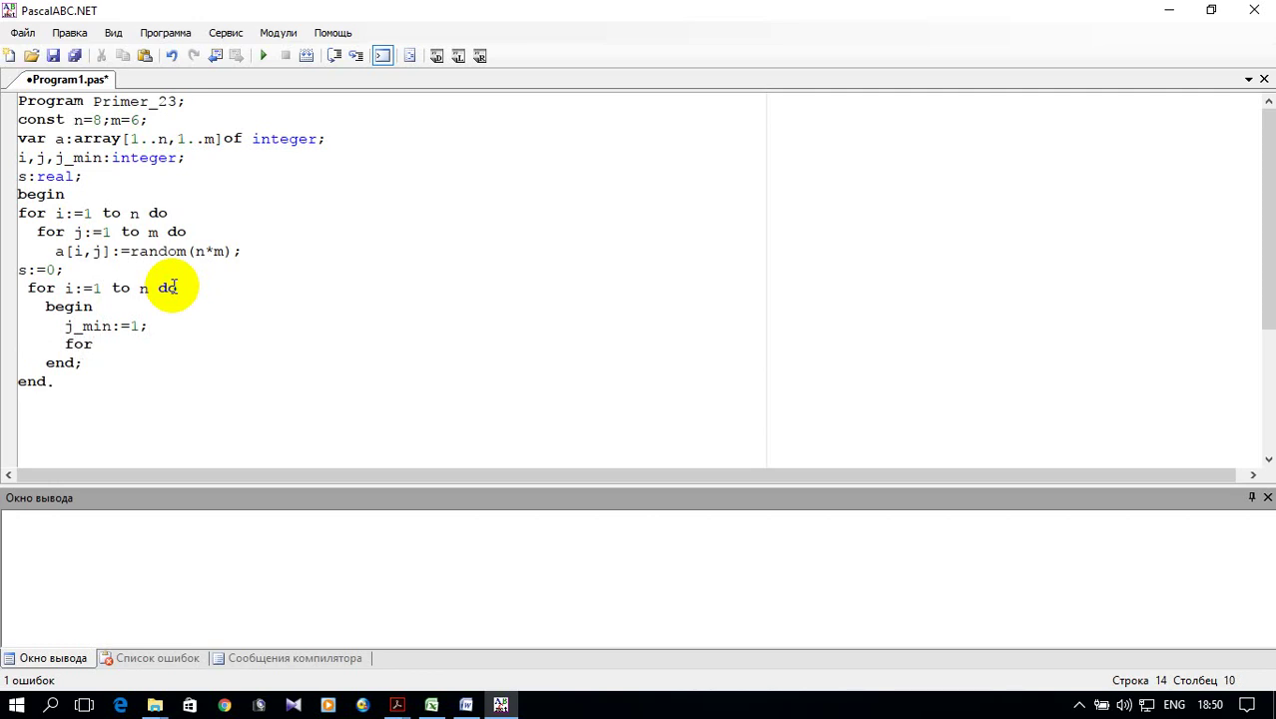
pyautogui.write('j:=')
pyautogui.write('2 ')
pyautogui.write('to ')
pyautogui.write('m do if')
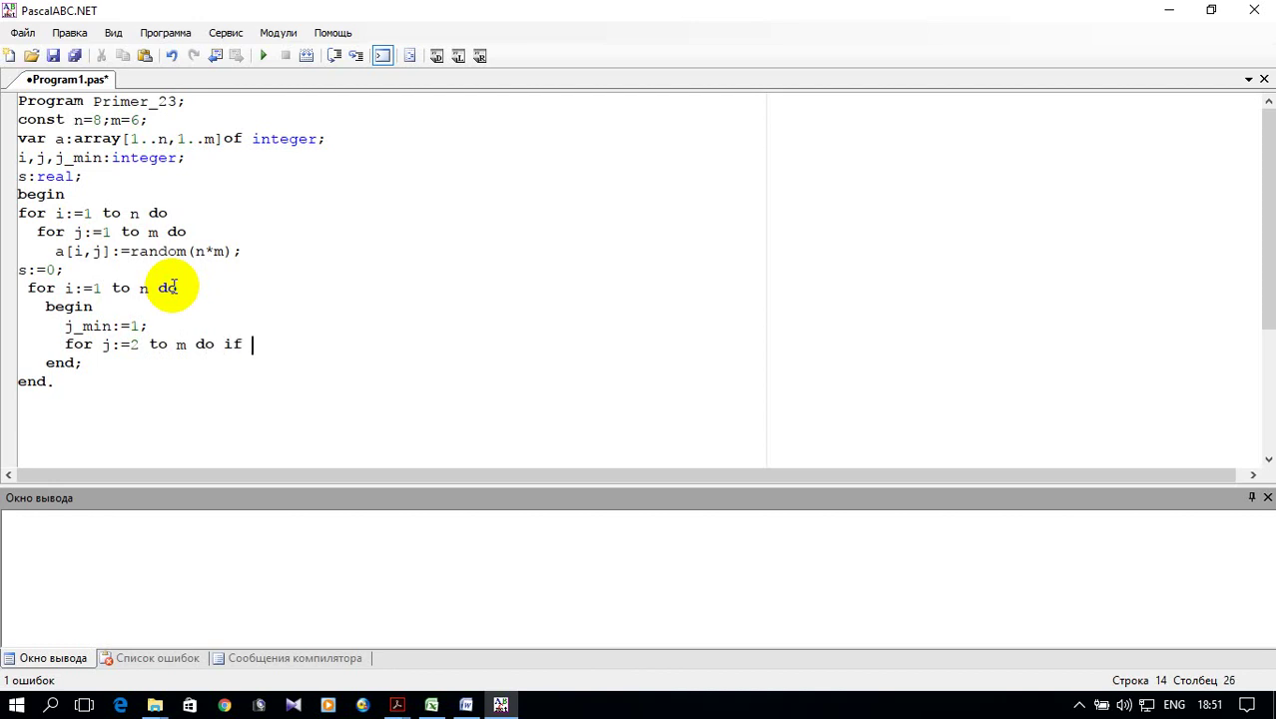
pyautogui.write(' a')
pyautogui.write('[')
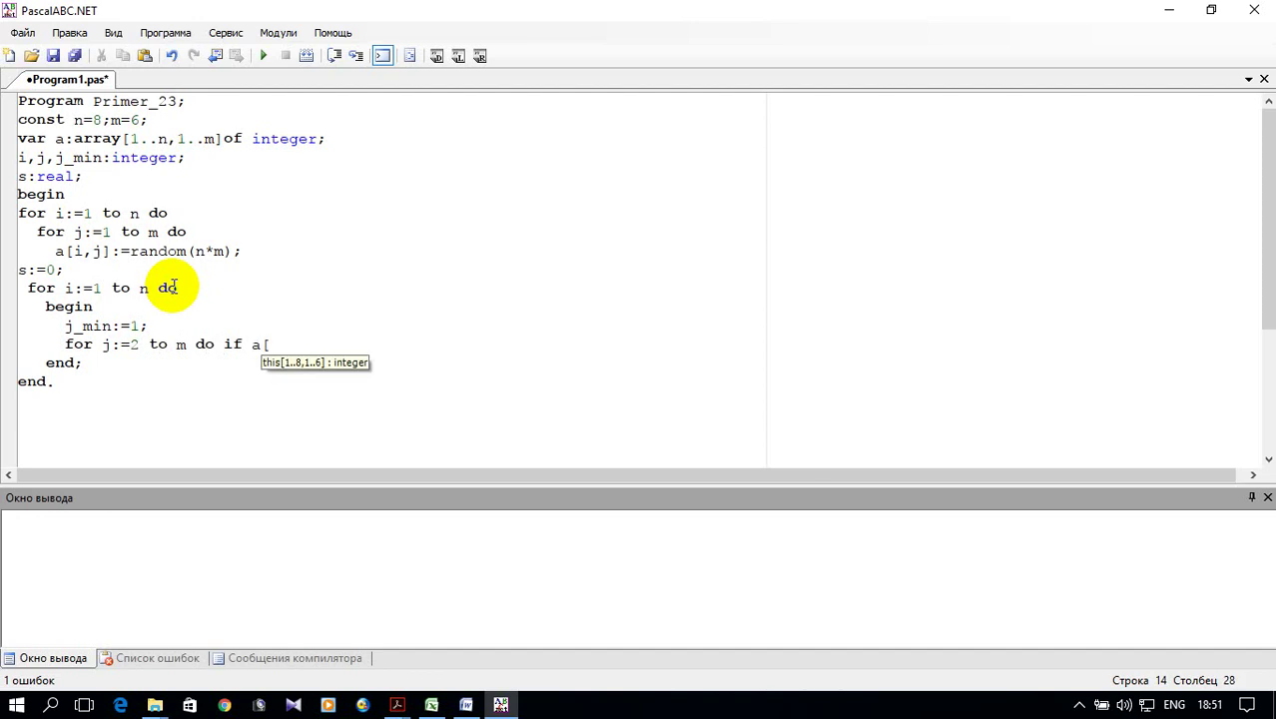
pyautogui.write('i,j')
pyautogui.write(']')
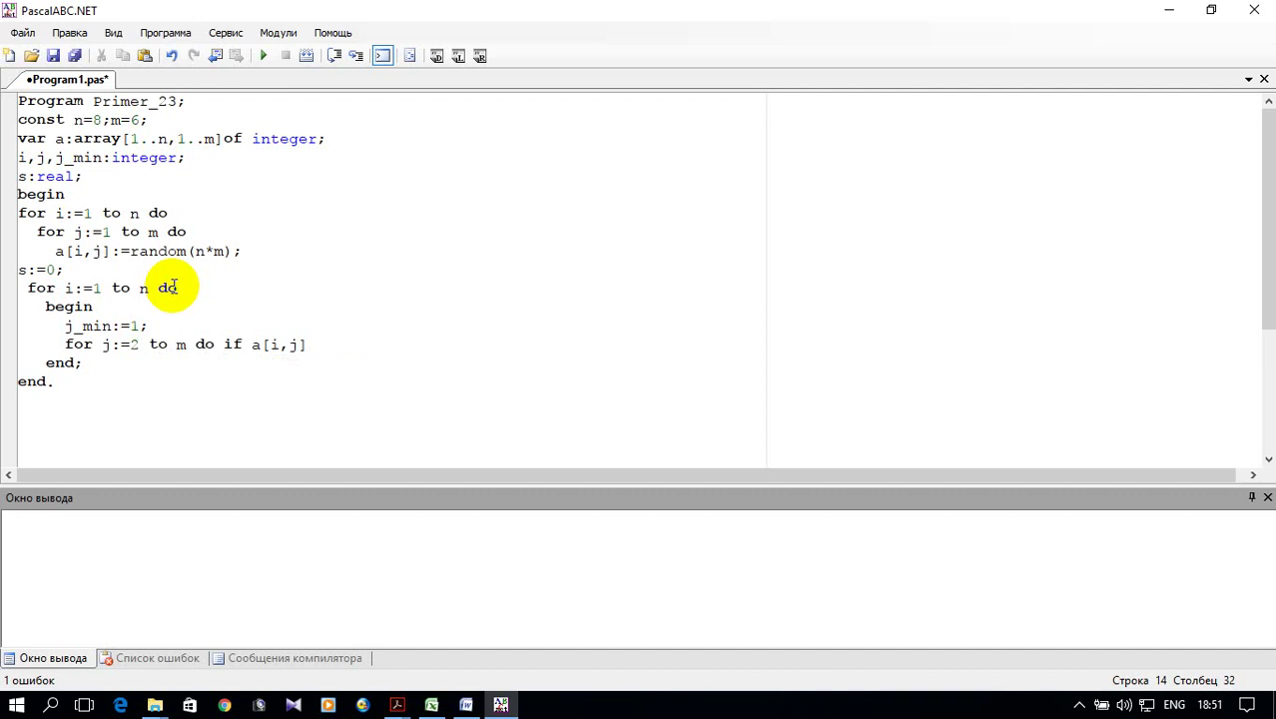
pyautogui.write('>')
pyautogui.write('a[')
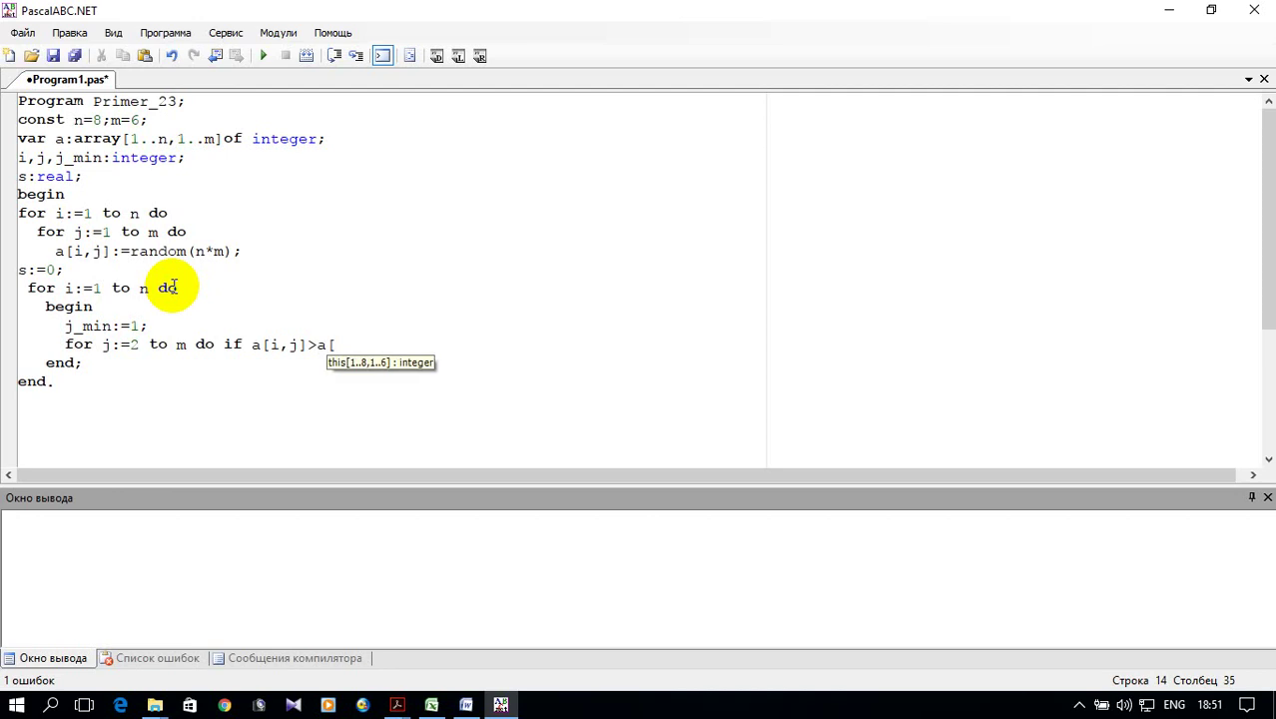
pyautogui.write('i,')
pyautogui.write('j_')
pyautogui.write('mi')
pyautogui.write('n')
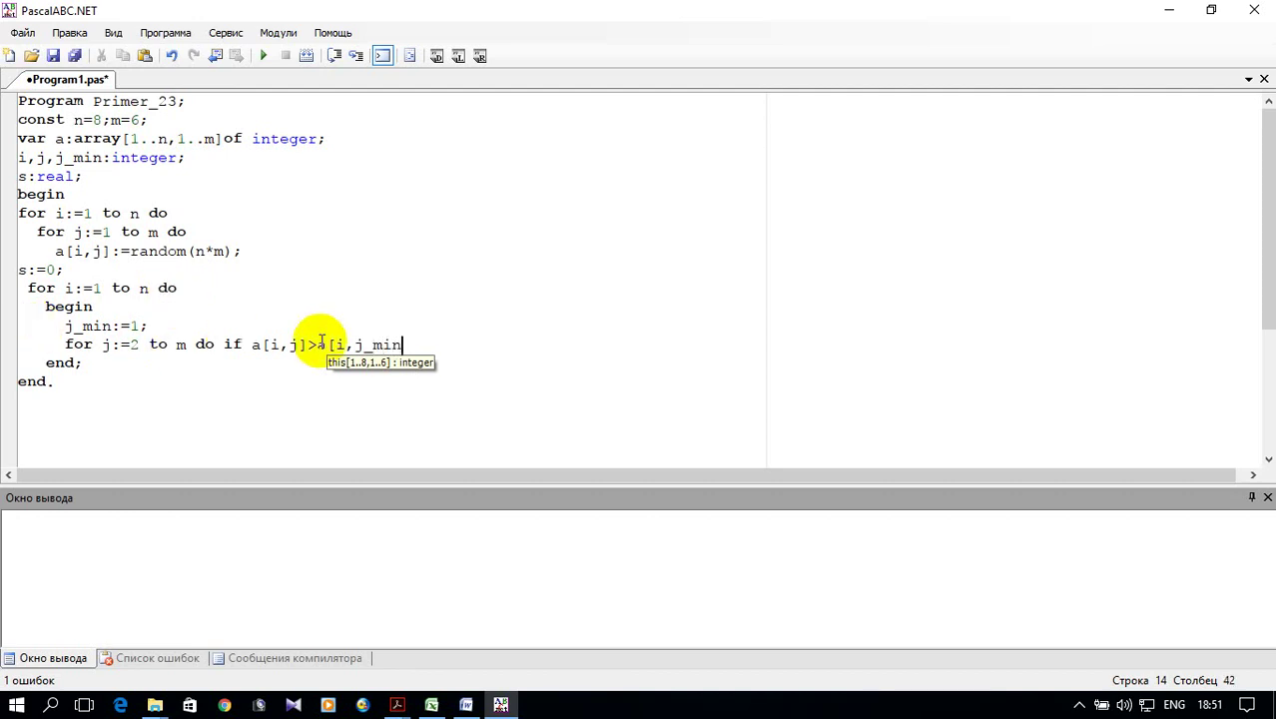
pyautogui.moveTo(308, 344); pyautogui.dragTo(317, 344)
pyautogui.press('Delete')
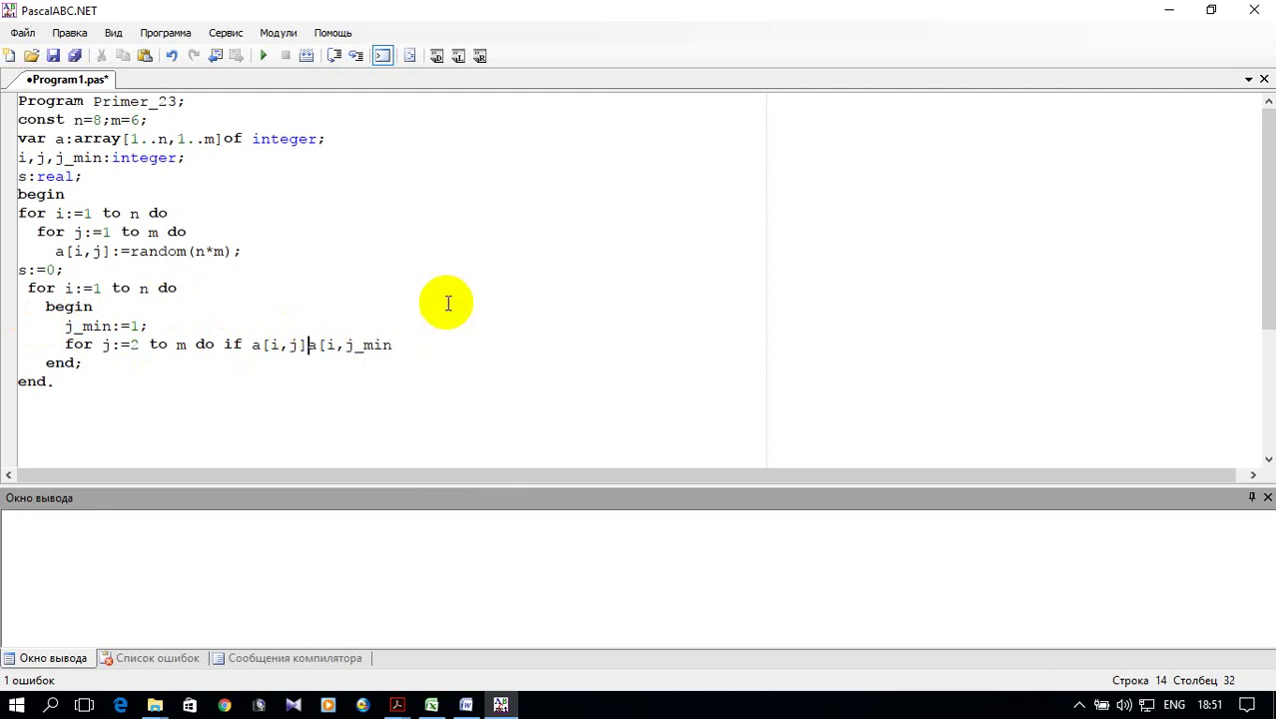
pyautogui.write('<')
pyautogui.click(409, 345)
pyautogui.write(']')
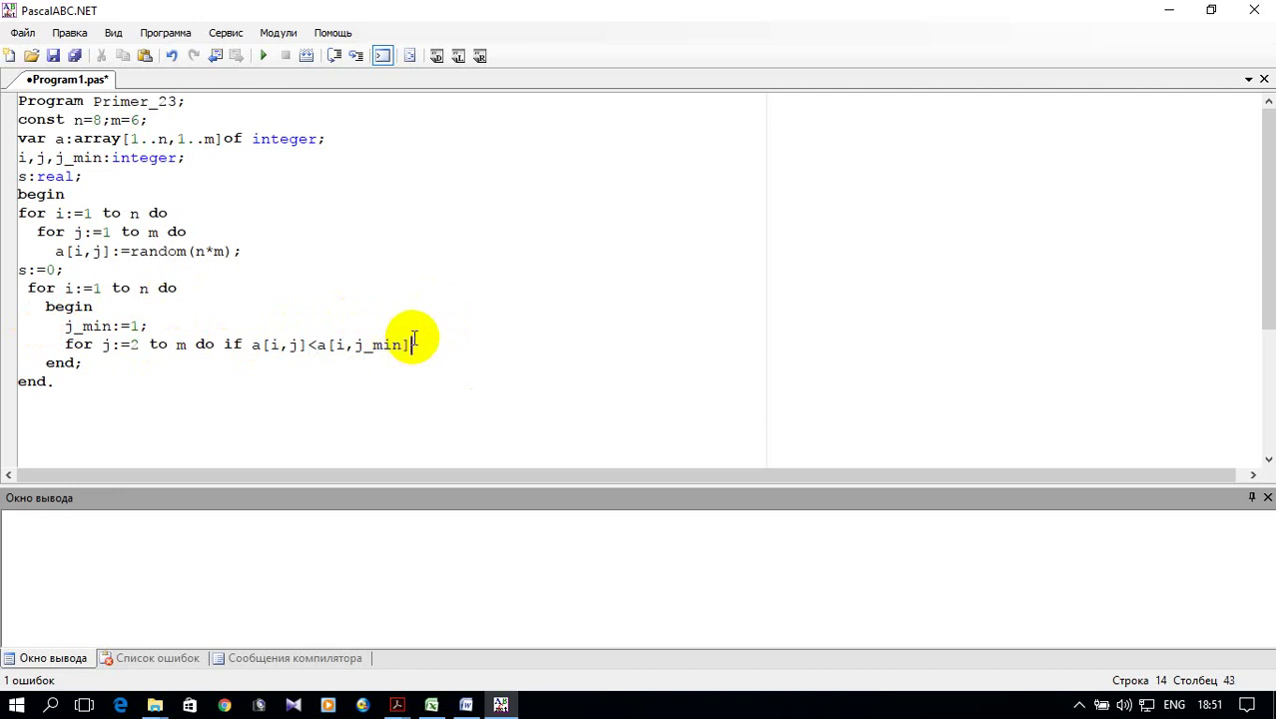
pyautogui.write(' thr')
pyautogui.press('BackSpace')
pyautogui.write('en ')
pyautogui.write('j_min')
pyautogui.write(':=')
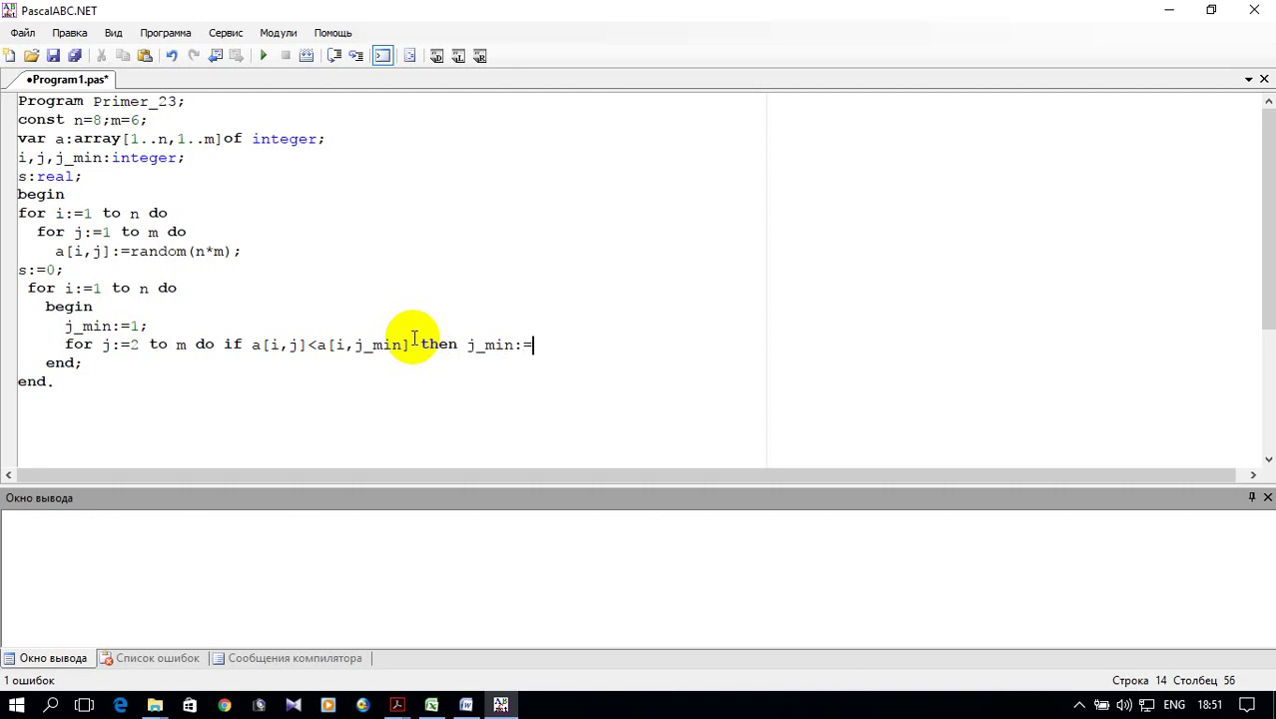
pyautogui.write('j;')
# Step: Add s:=s+a[i,j_min]; by copying a[i,j_min] from the comparison line
pyautogui.press('Return')
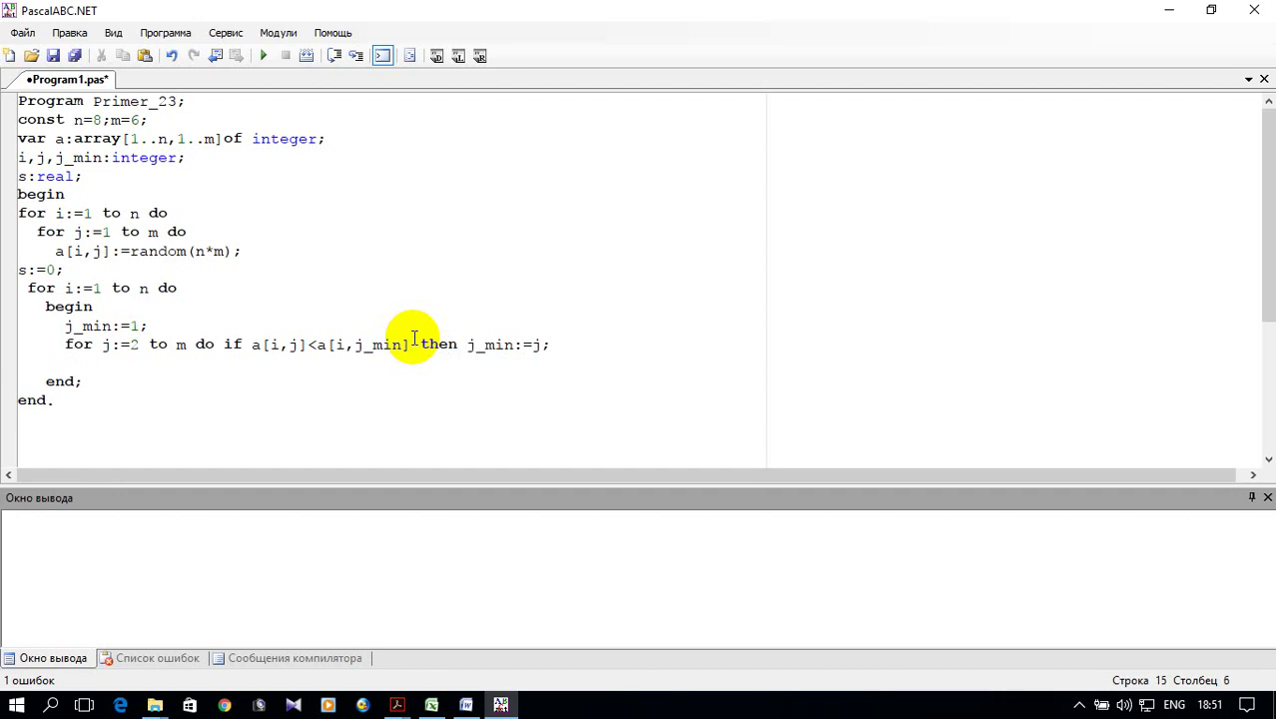
pyautogui.write('s:=s+')
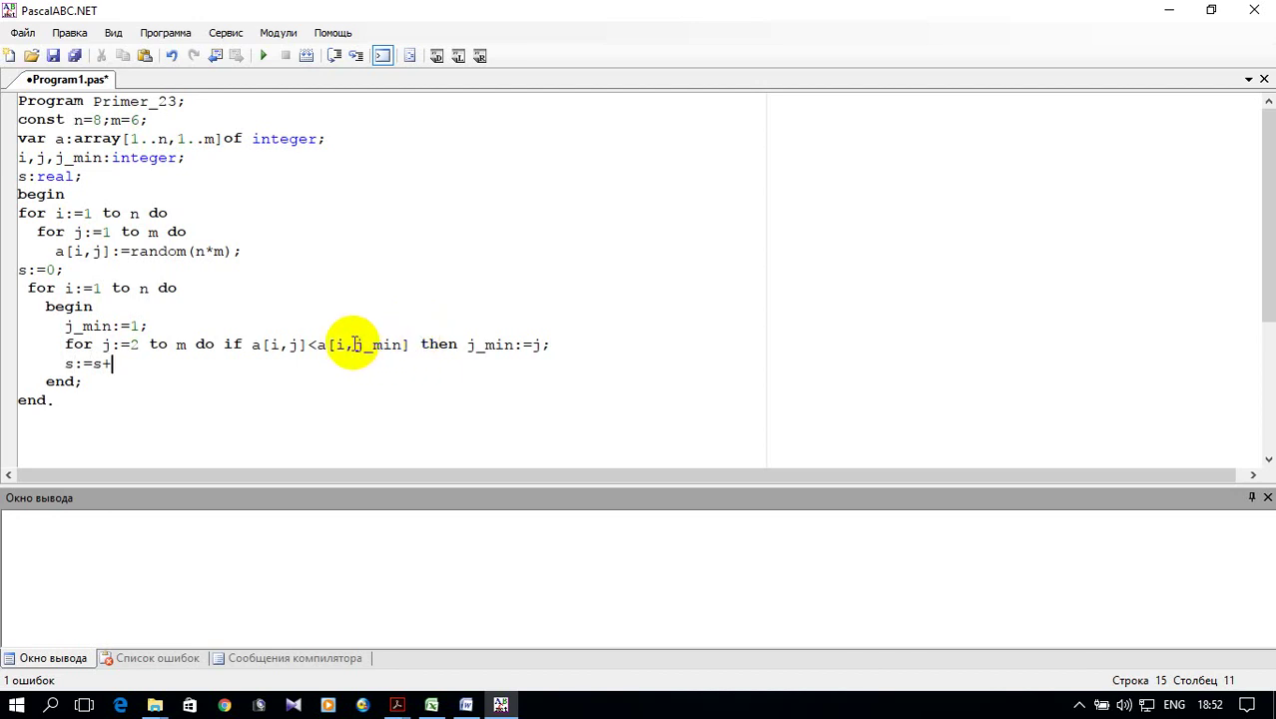
pyautogui.moveTo(317, 344); pyautogui.dragTo(410, 343)
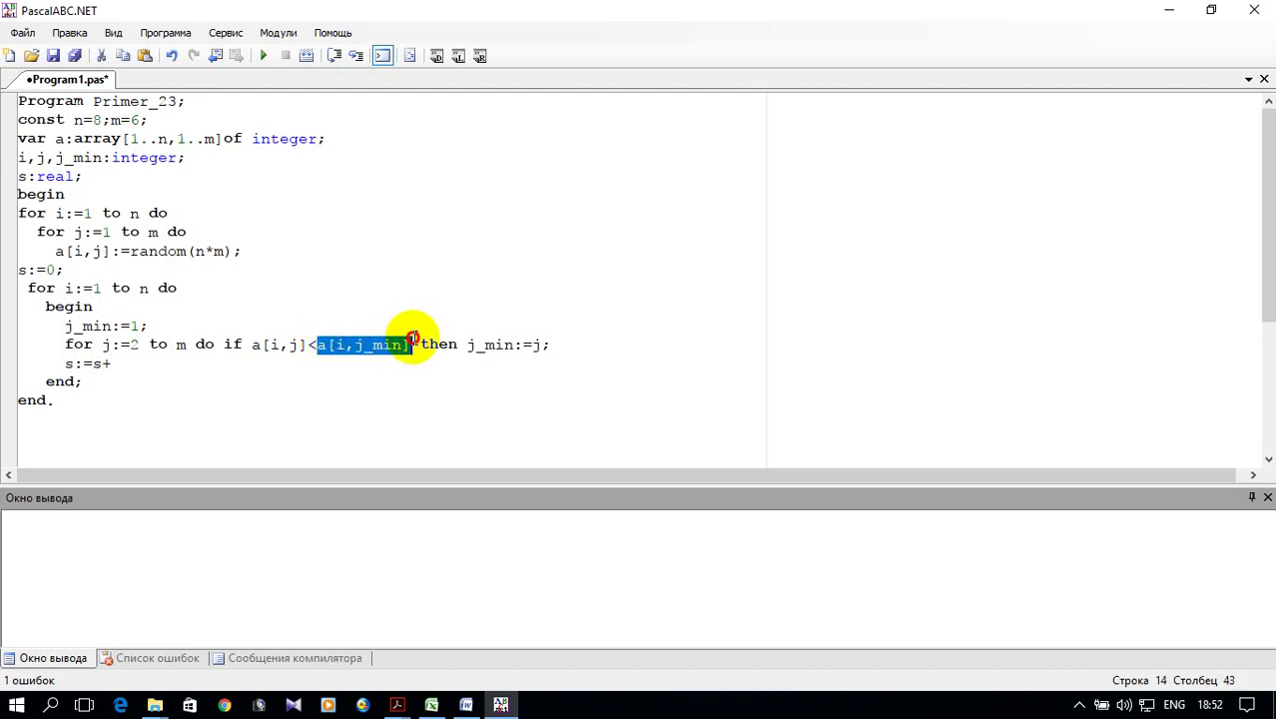
pyautogui.rightClick(391, 344)
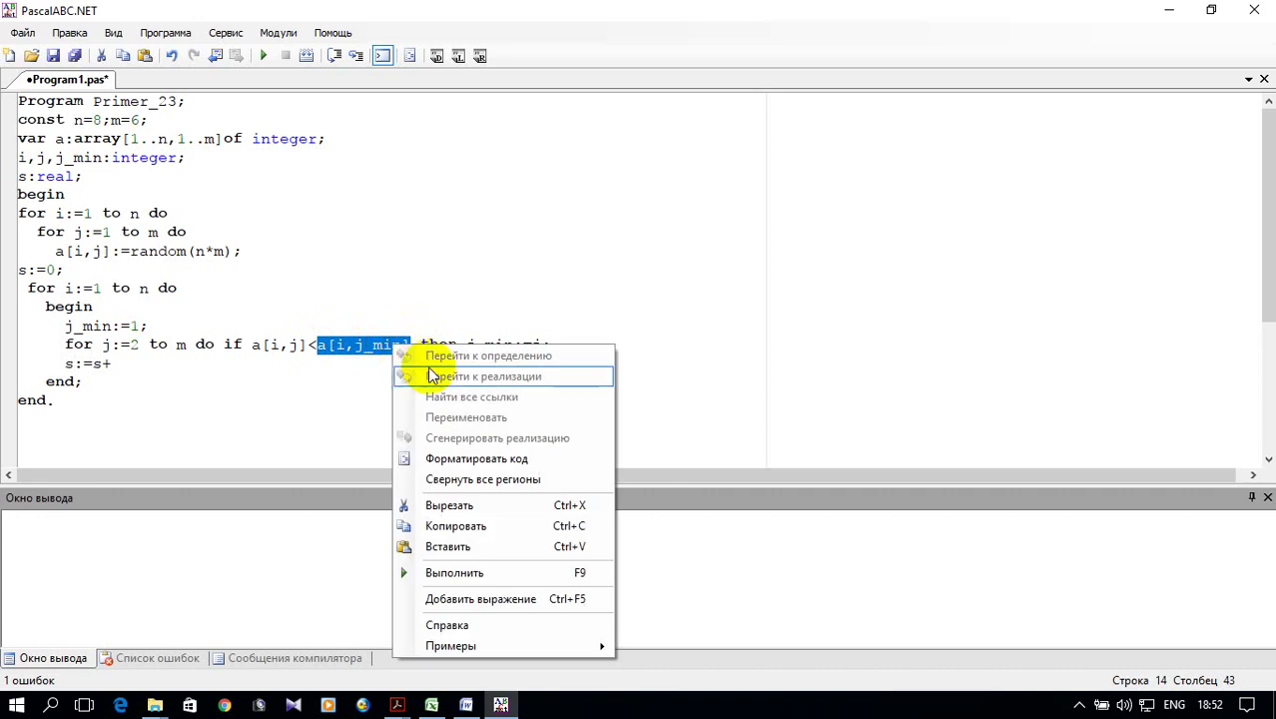
pyautogui.click(484, 525)
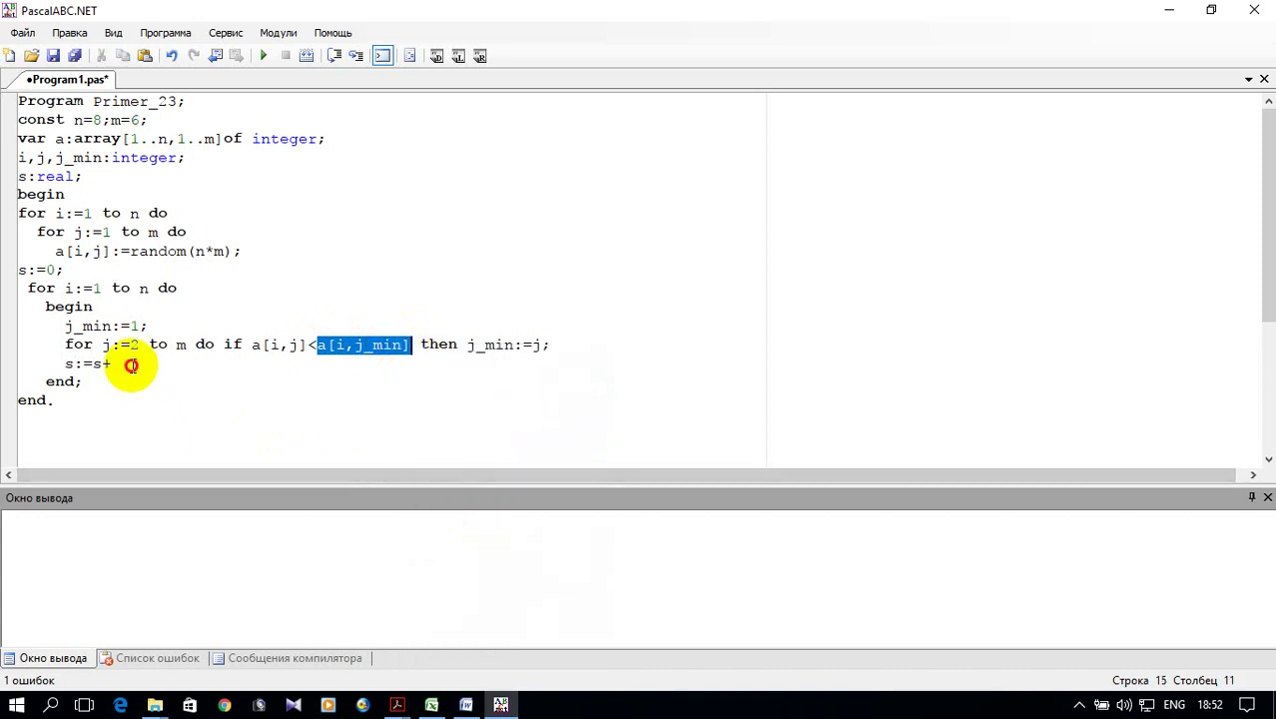
pyautogui.click(124, 365)
pyautogui.write('a[i,j_min]')
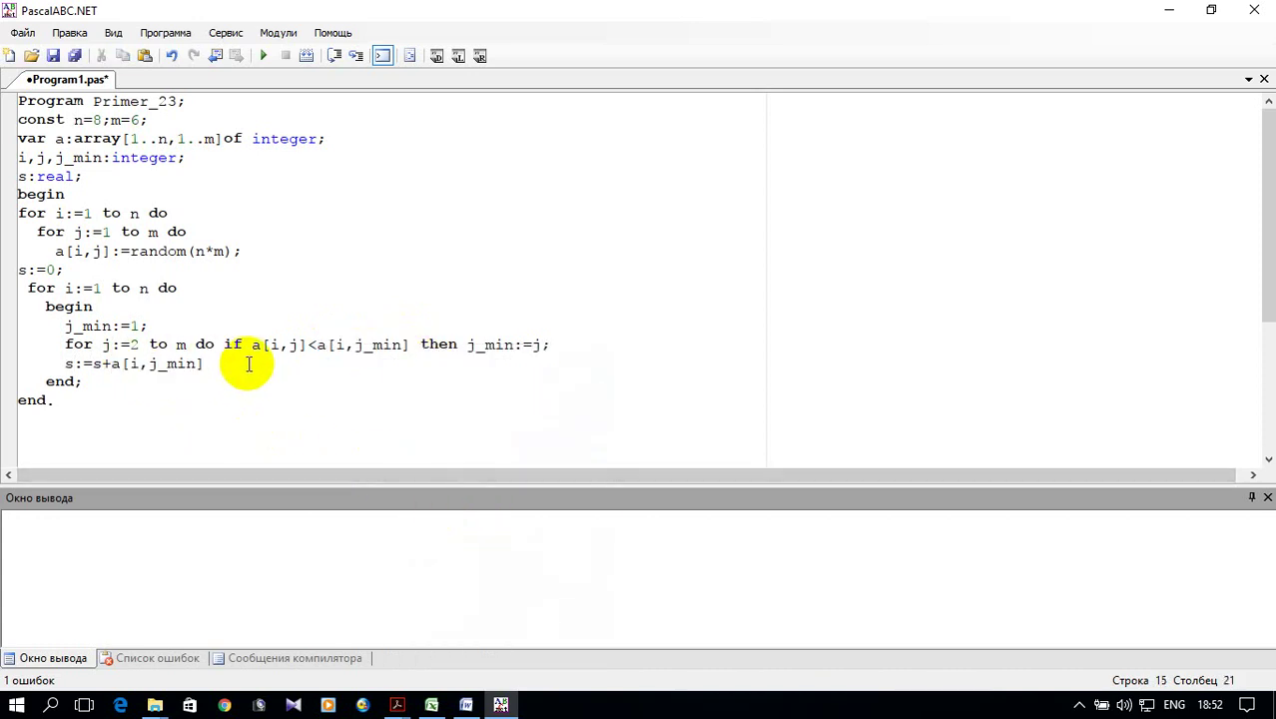
pyautogui.write(';')
pyautogui.click(95, 386)
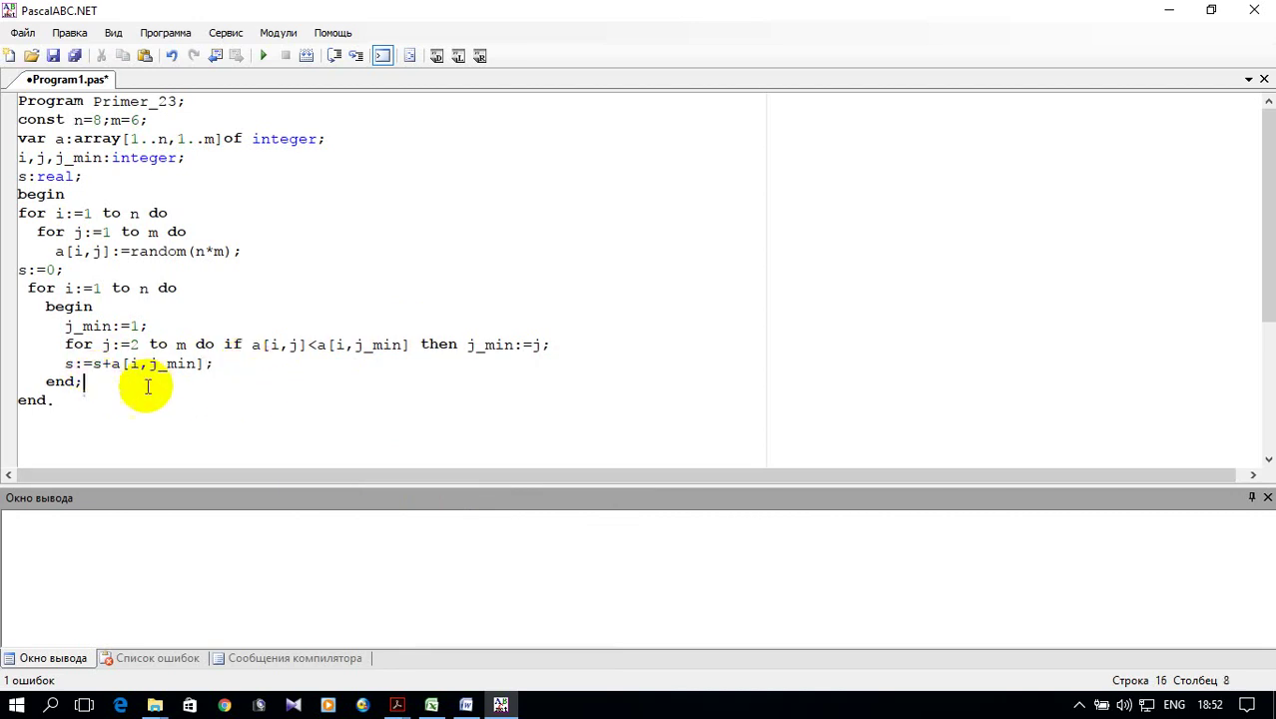
# Step: Add writeln('s=',s) after the loop's end; to print the sum
pyautogui.press('Return')
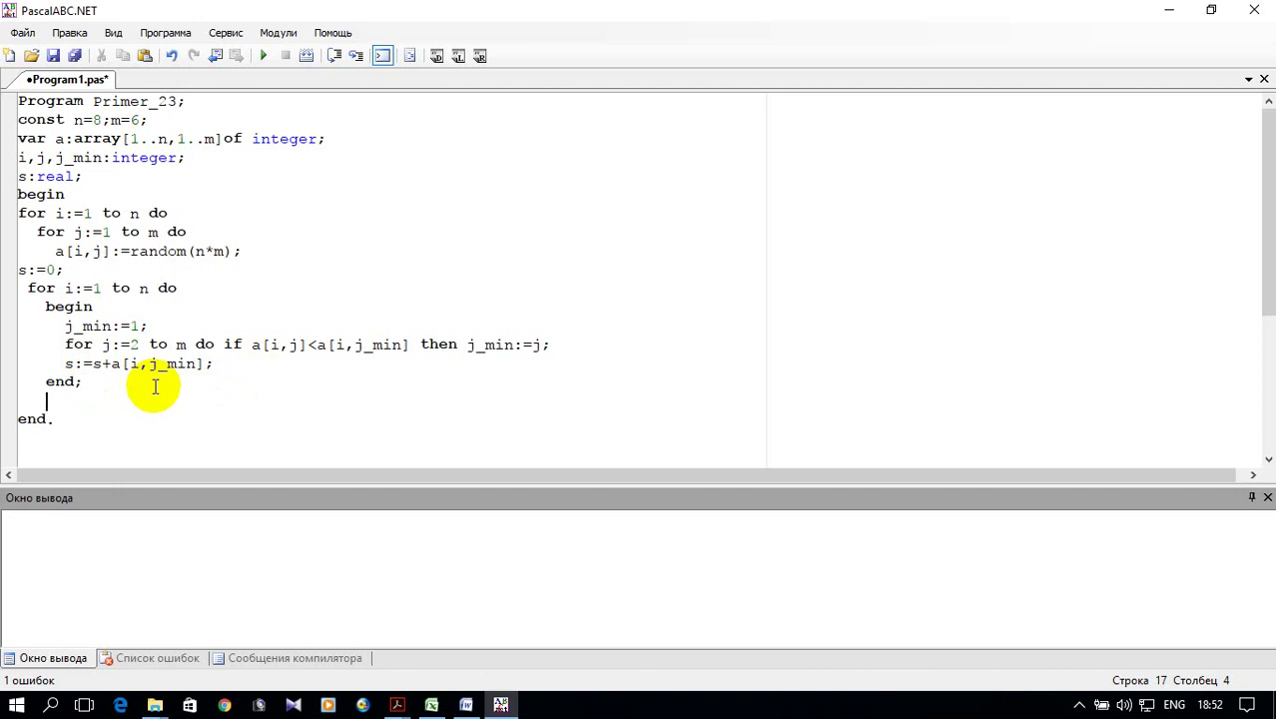
pyautogui.write('writeln')
pyautogui.write('(')
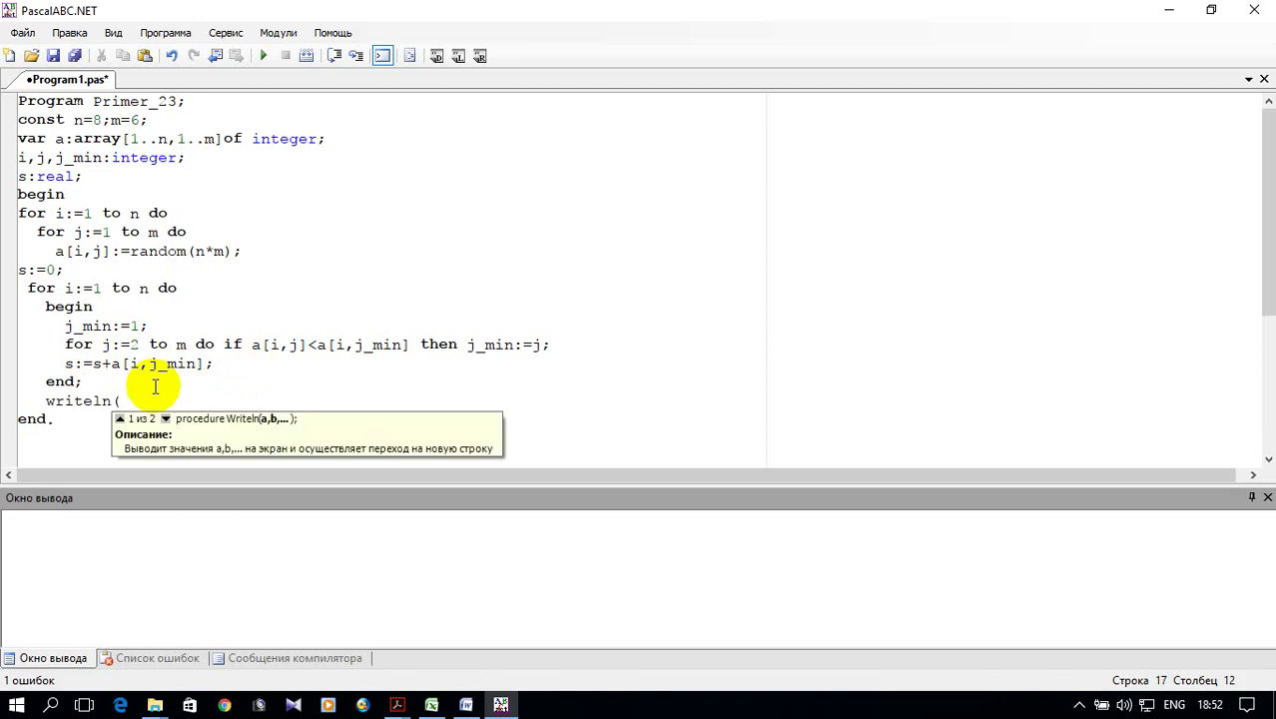
pyautogui.write("'s=',s")
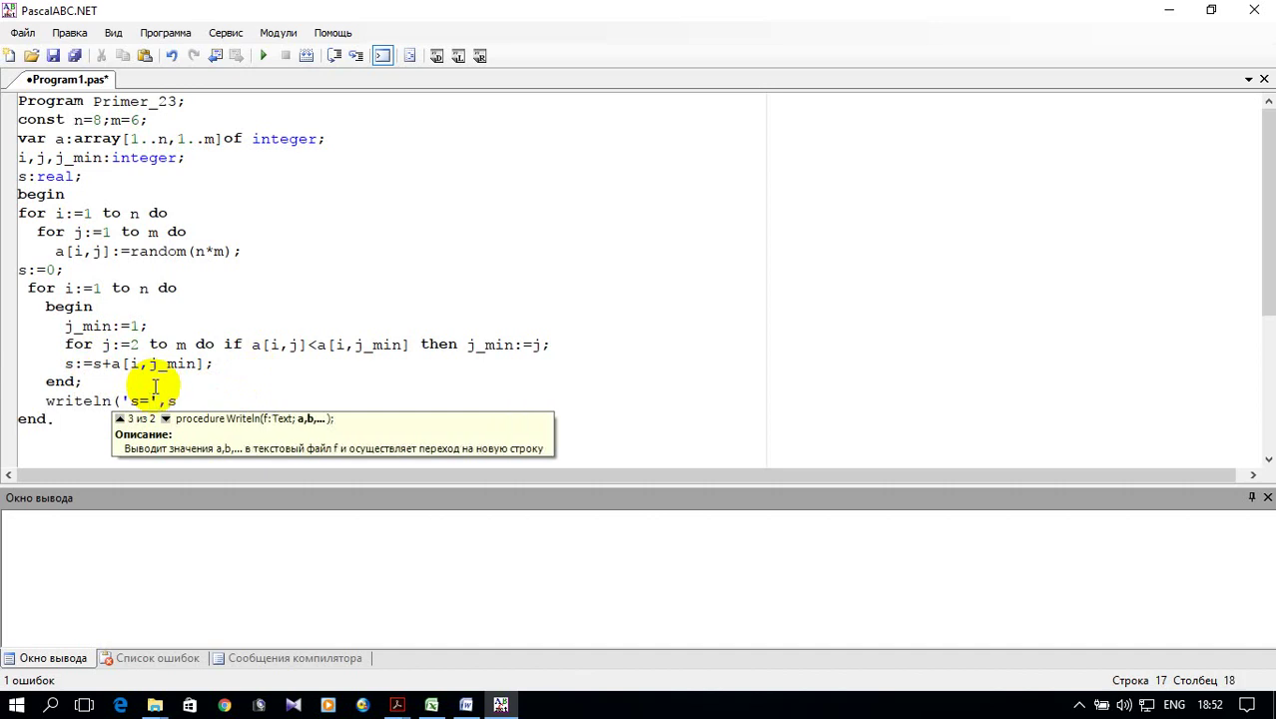
pyautogui.write(')')
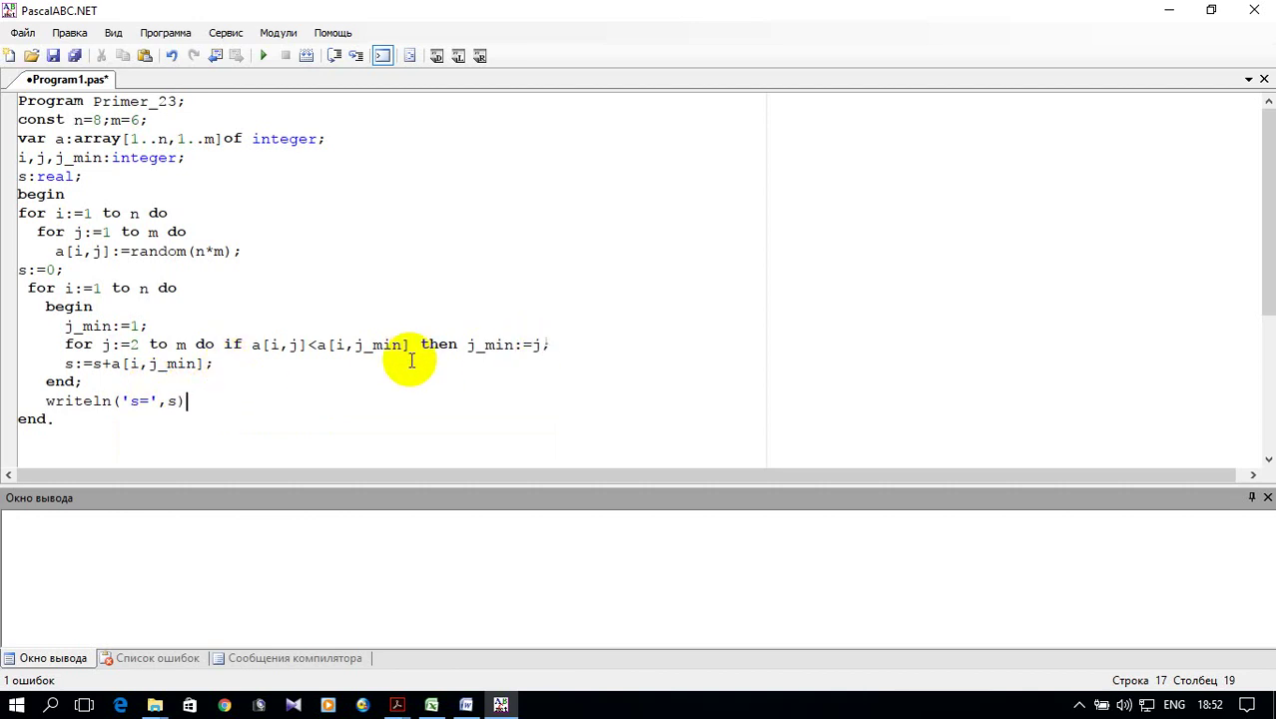
# Step: Copy the sum writeln line into the loop and relabel it 'min ',i,'строке ='
pyautogui.click(213, 363)
pyautogui.moveTo(272, 345)
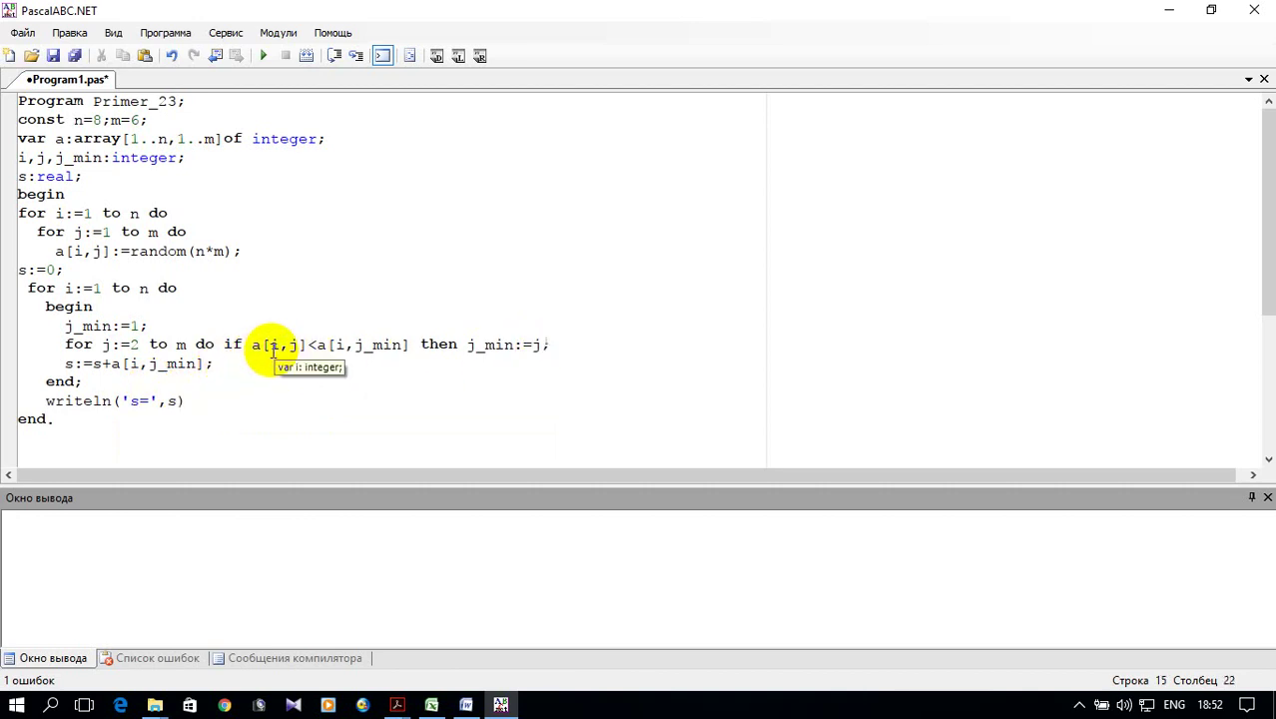
pyautogui.press('Return')
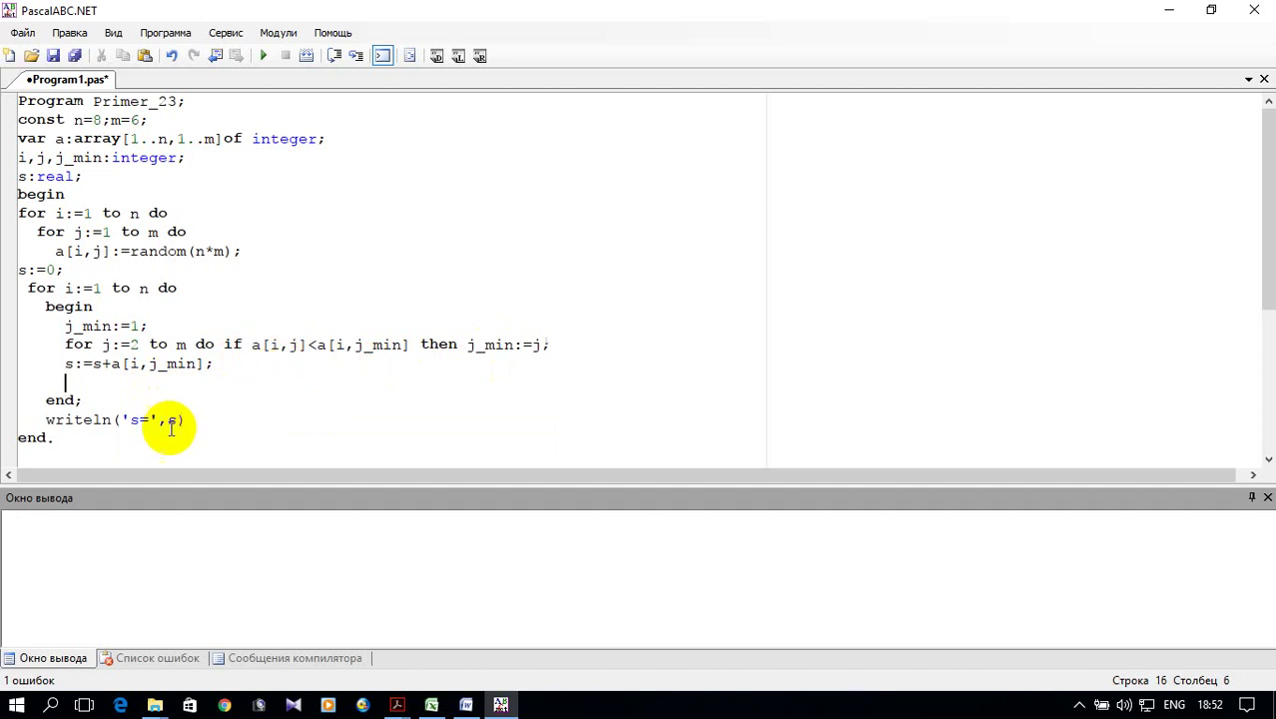
pyautogui.moveTo(44, 419); pyautogui.dragTo(187, 420)
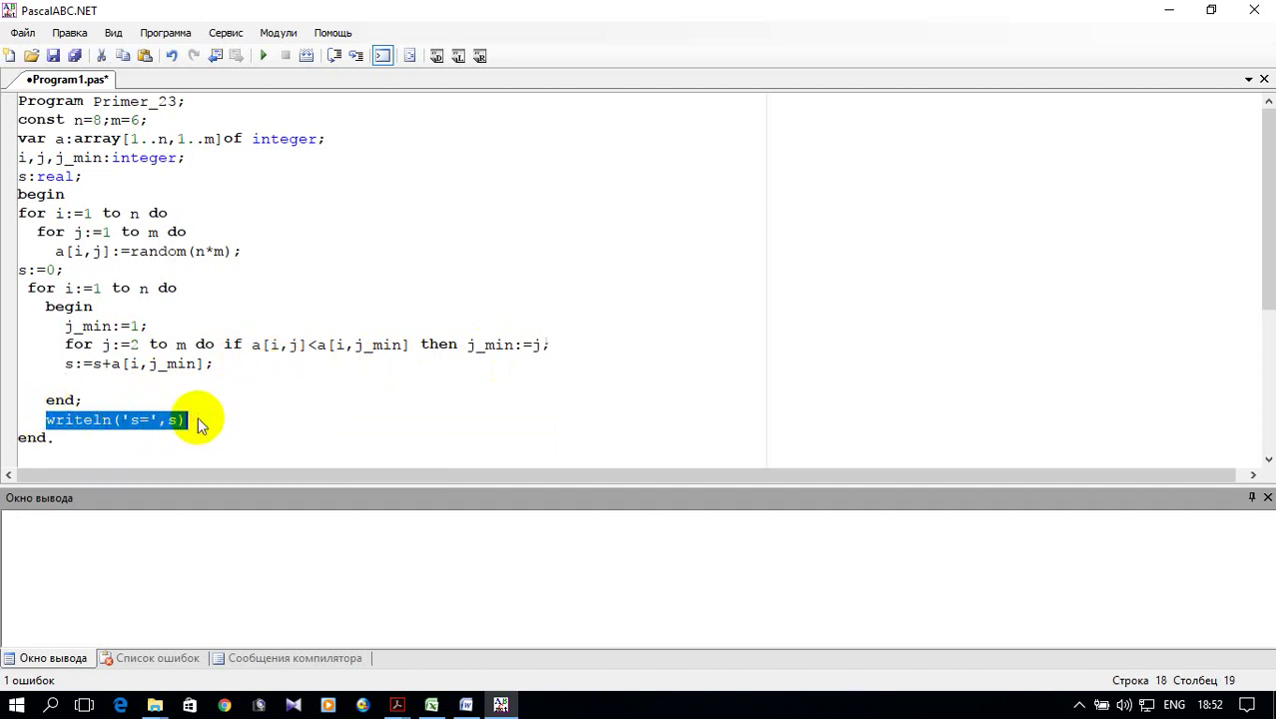
pyautogui.rightClick(148, 421)
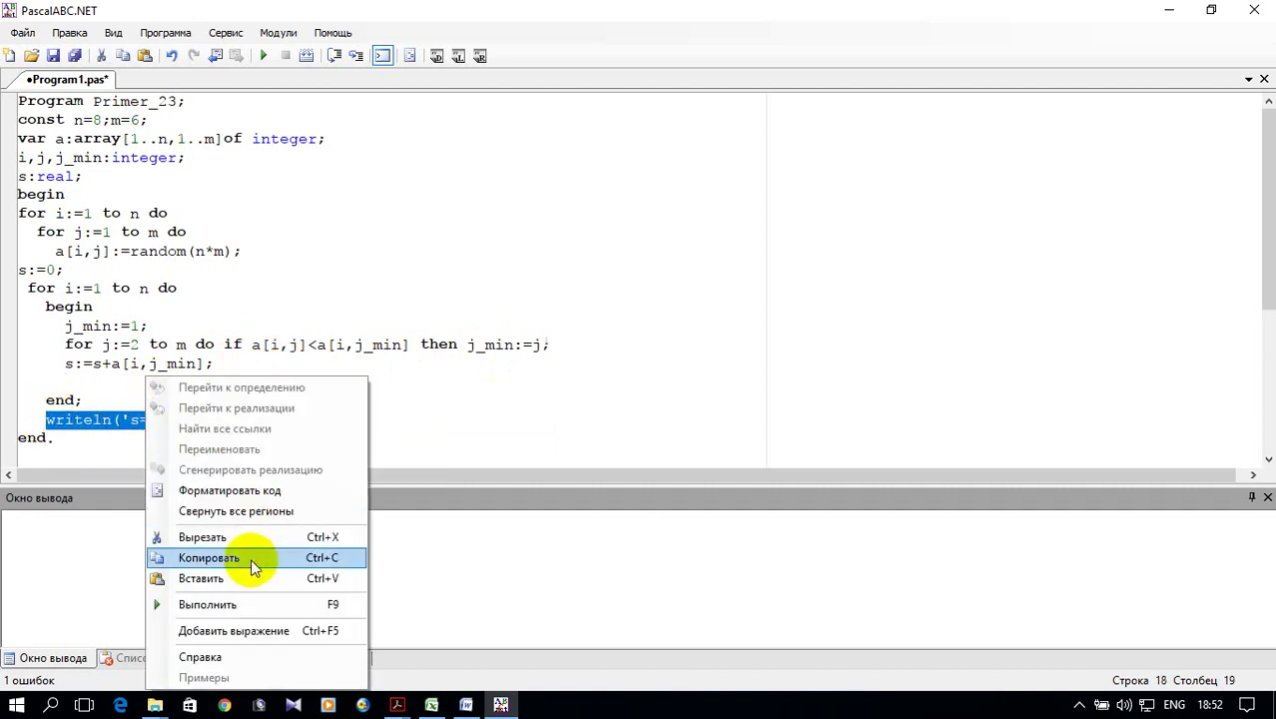
pyautogui.click(209, 558)
pyautogui.click(70, 380)
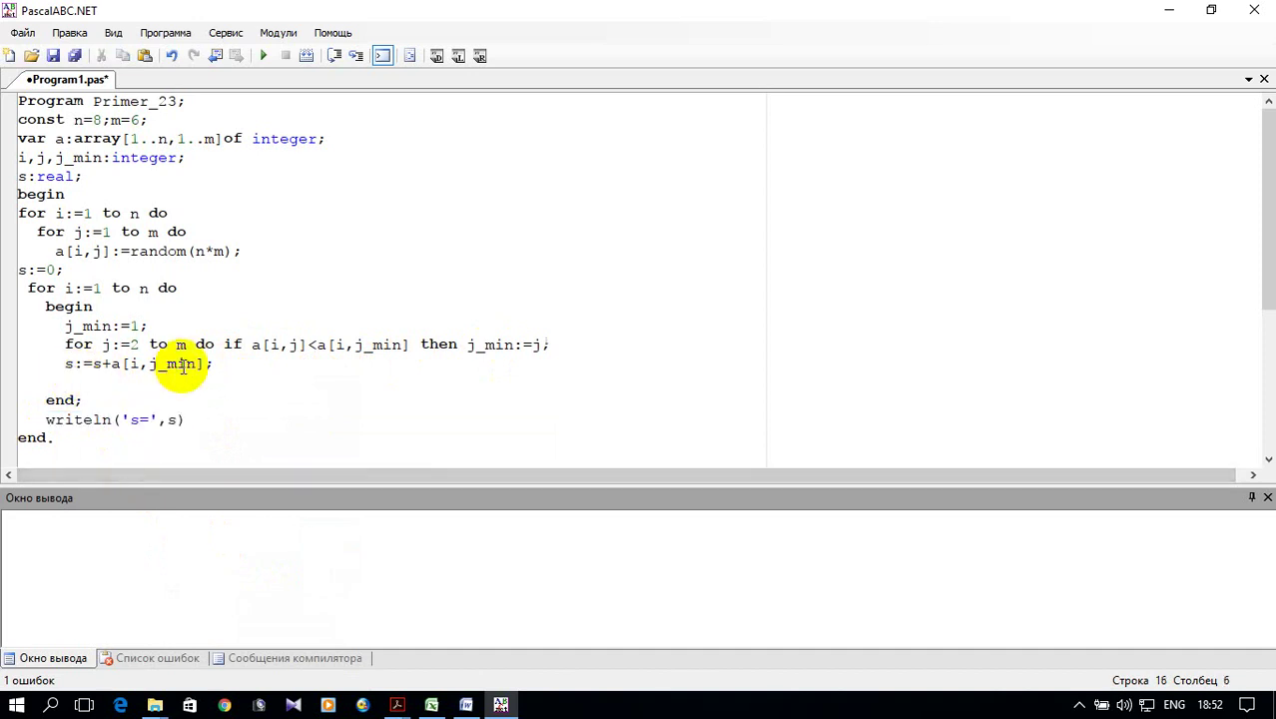
pyautogui.hotkey('ctrl', 'v')
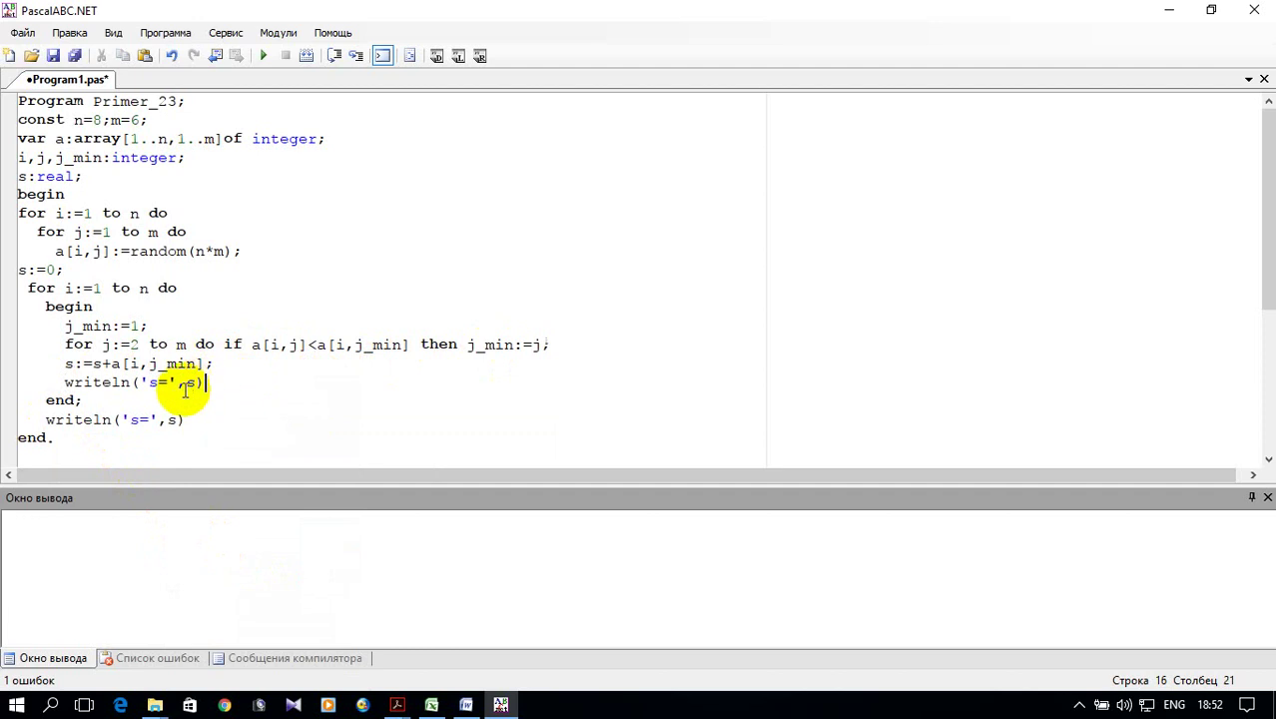
pyautogui.click(159, 381)
pyautogui.press('BackSpace')
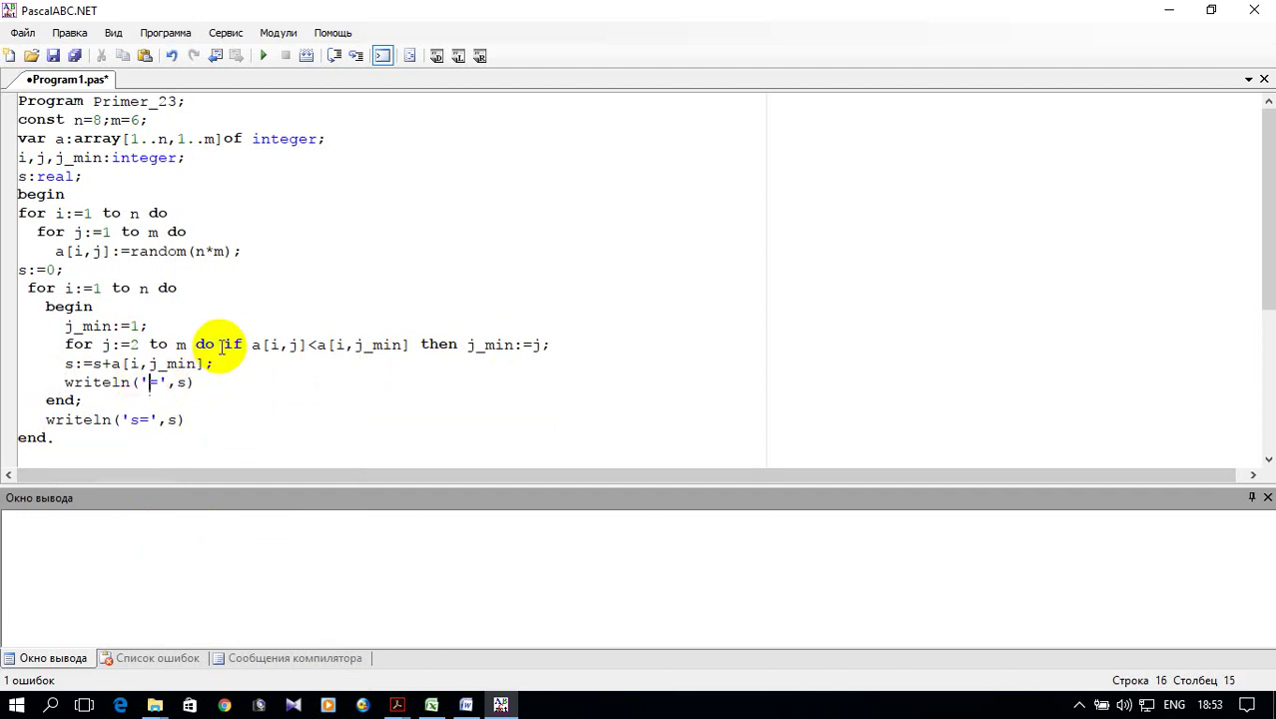
pyautogui.write('m')
pyautogui.write('in ')
pyautogui.write(" '")
pyautogui.write('i ')
pyautogui.write(',')
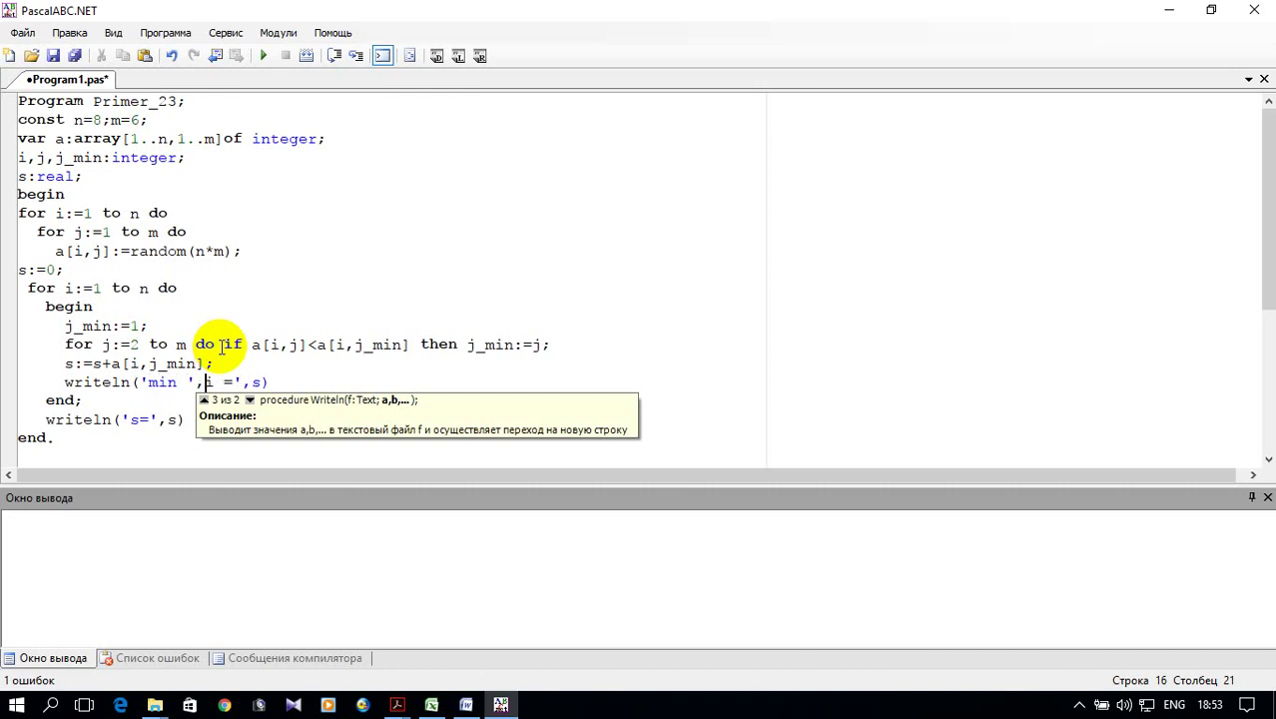
pyautogui.write(',')
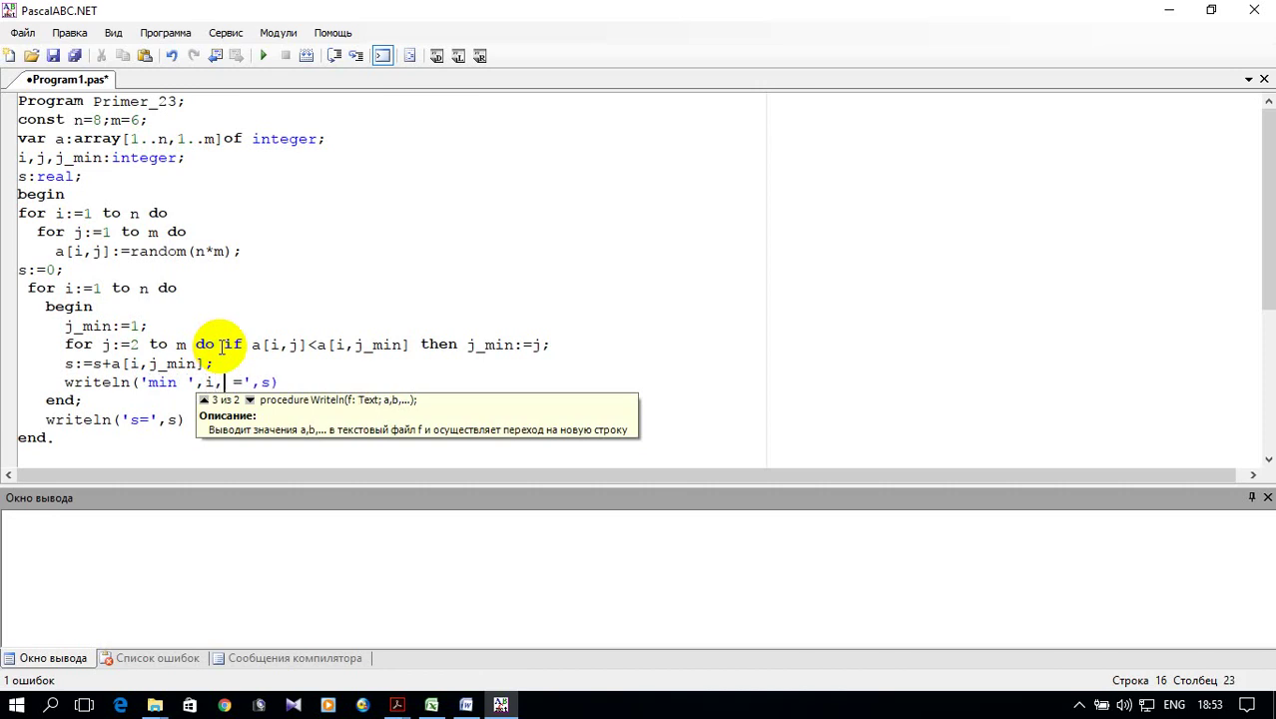
pyautogui.write("'")
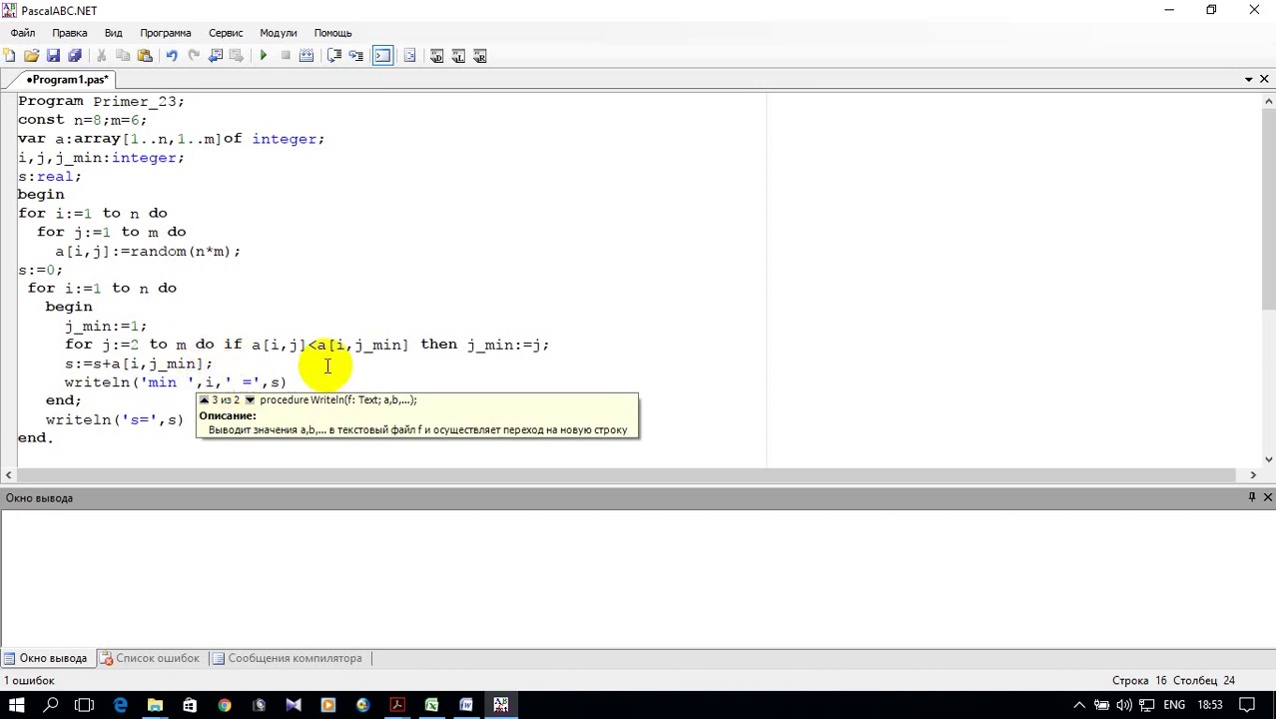
pyautogui.write('строе')
pyautogui.press('BackSpace')
pyautogui.write('ке')
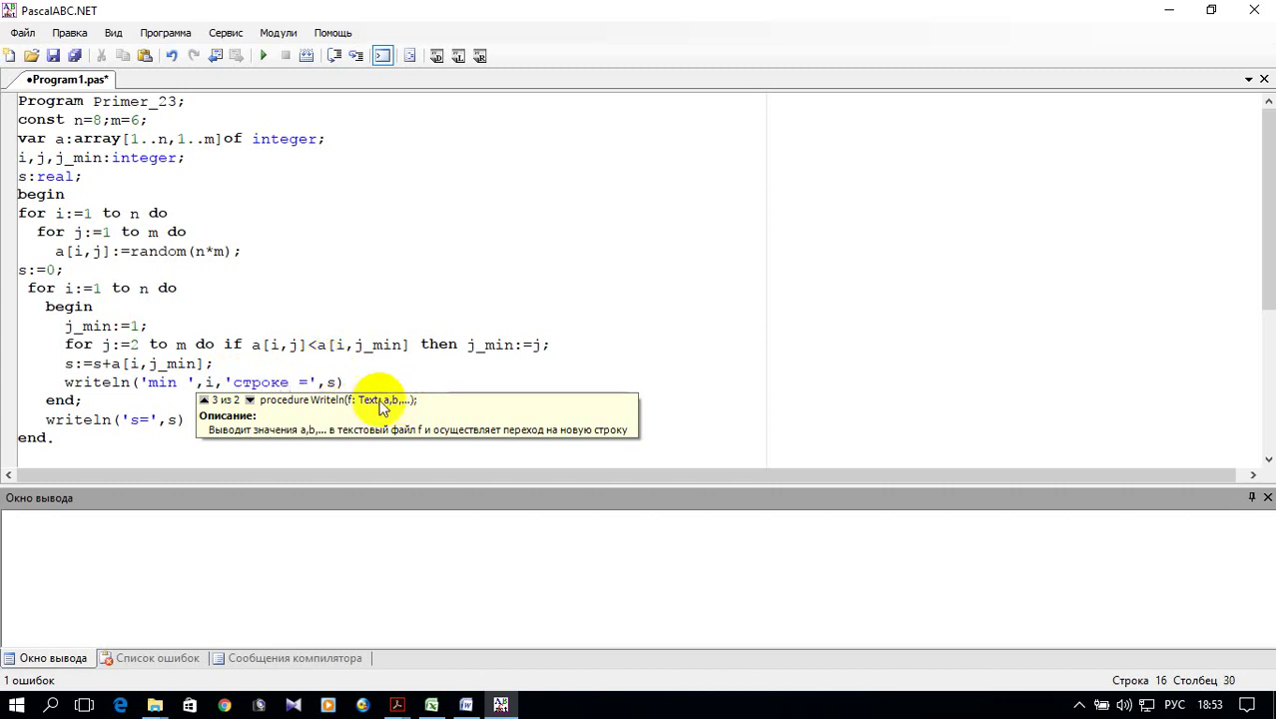
# Step: Copy a[i,j_min] from the comparison and paste it as the printed row-minimum argument
pyautogui.click(325, 382)
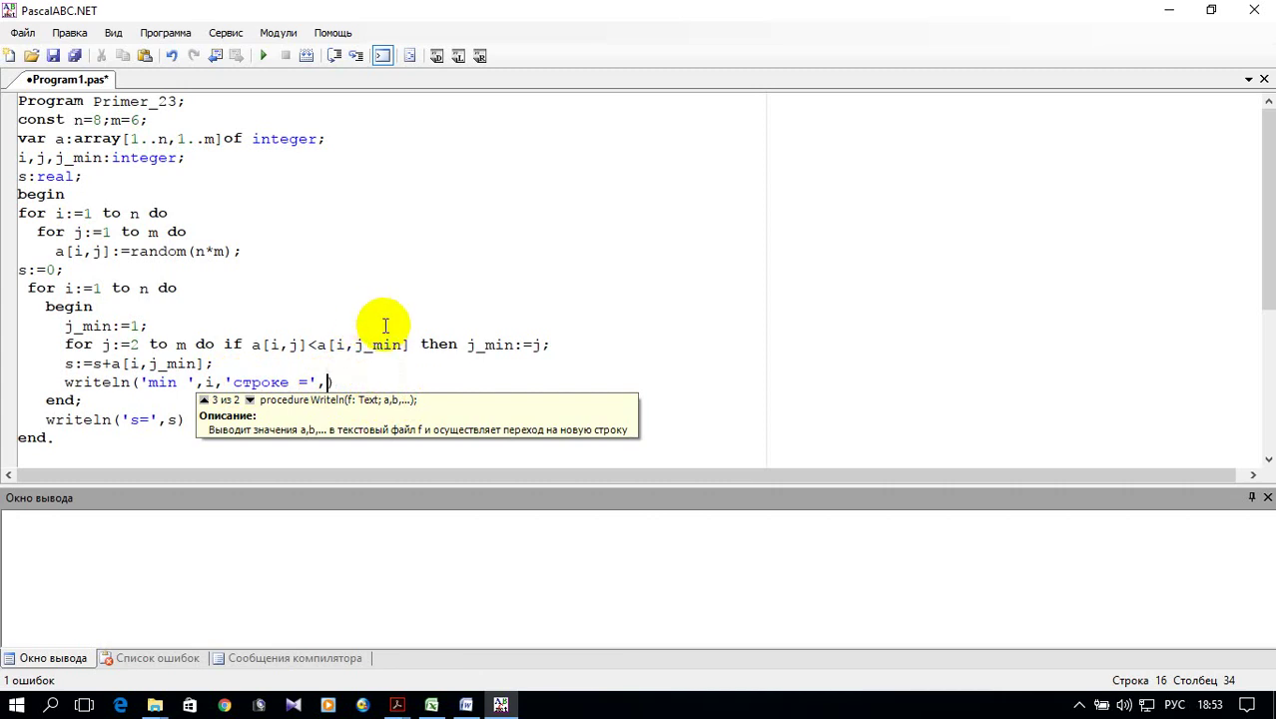
pyautogui.click(320, 346)
pyautogui.moveTo(320, 346); pyautogui.dragTo(404, 347)
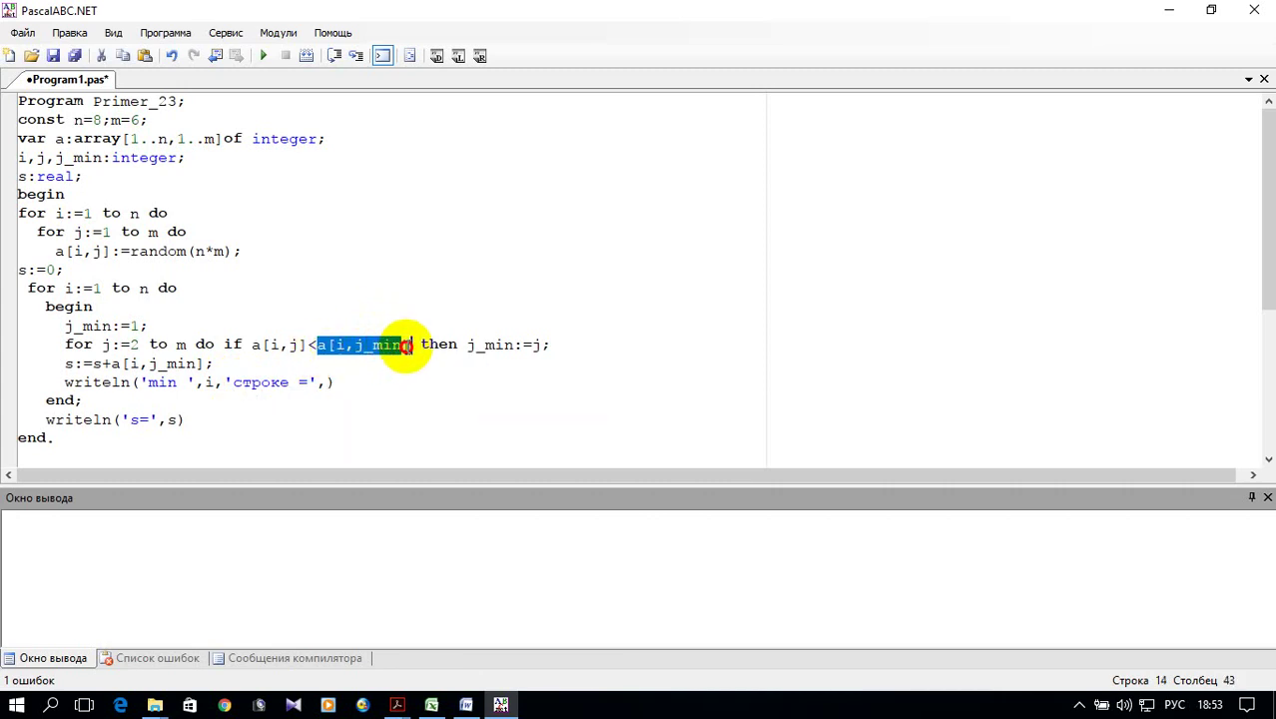
pyautogui.hotkey('shift', 'Right')
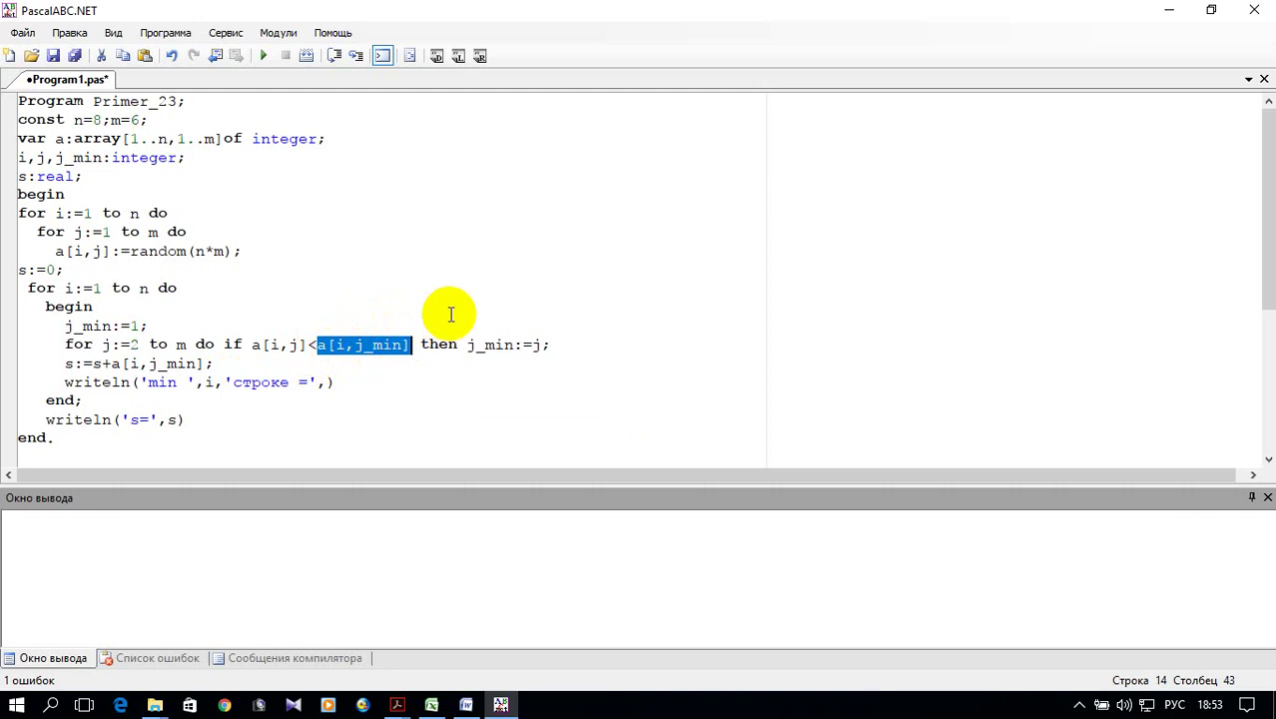
pyautogui.rightClick(374, 337)
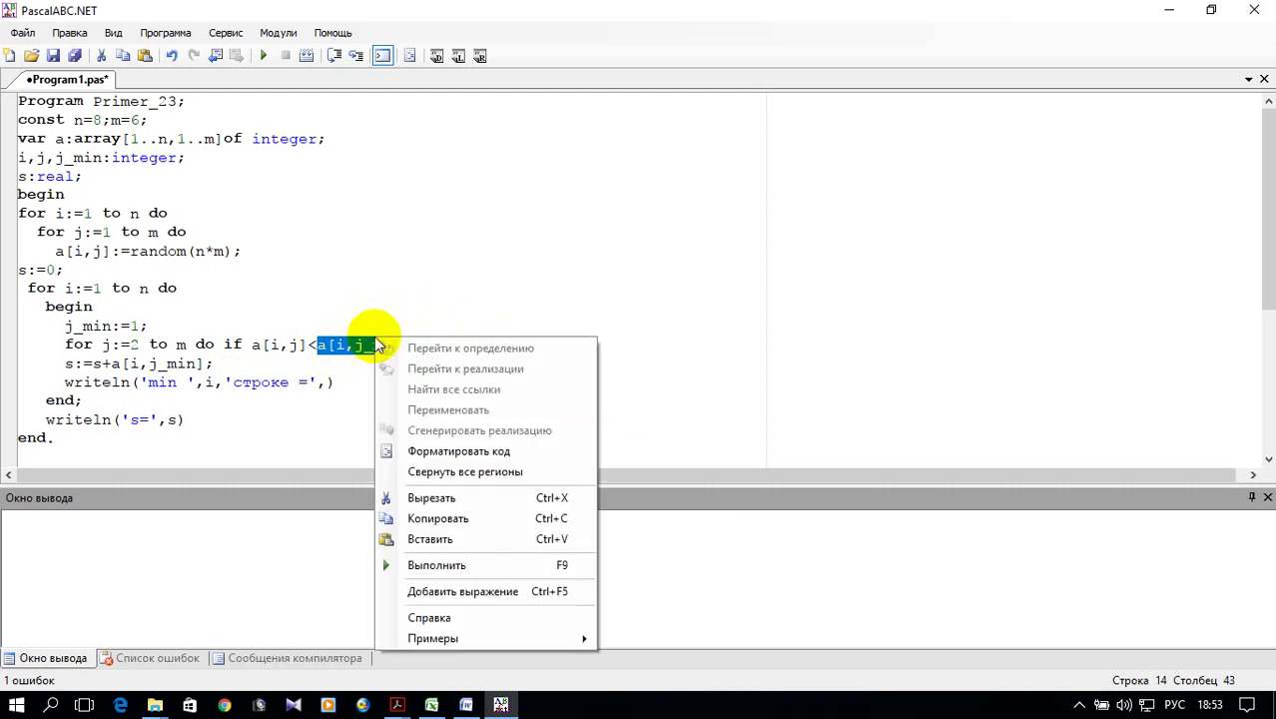
pyautogui.click(439, 521)
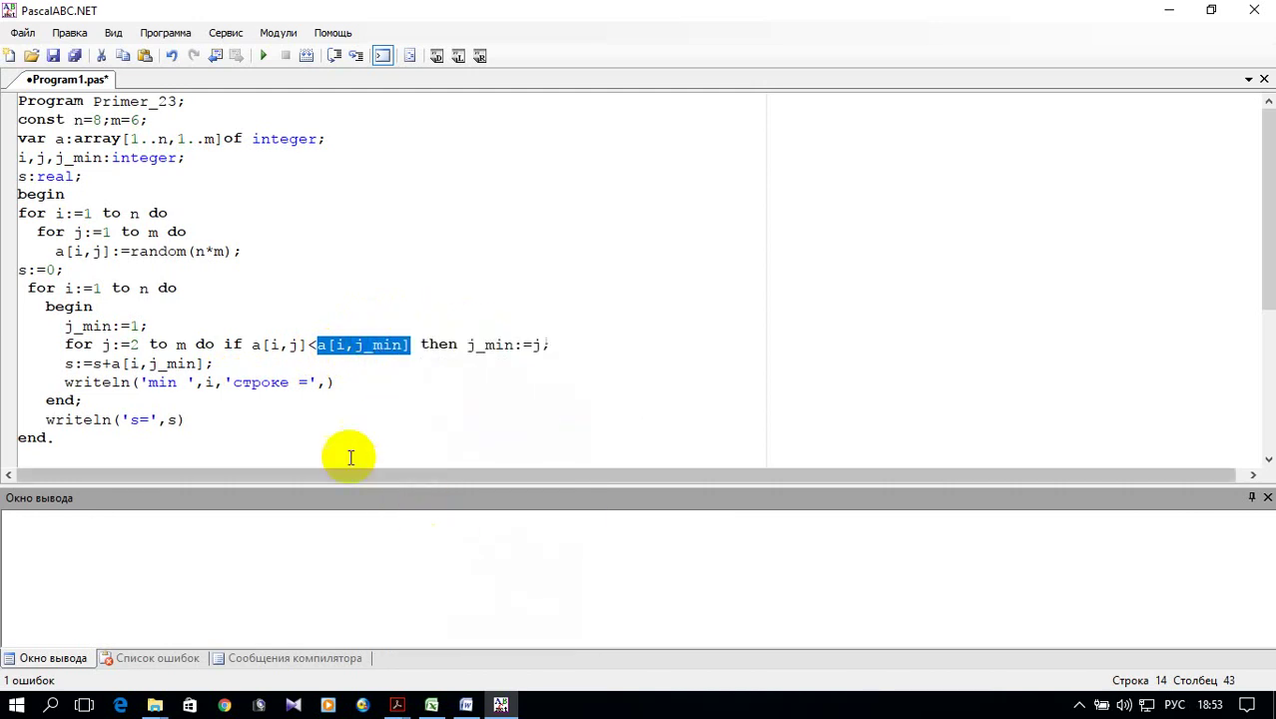
pyautogui.click(320, 383)
pyautogui.hotkey('ctrl', 'v')
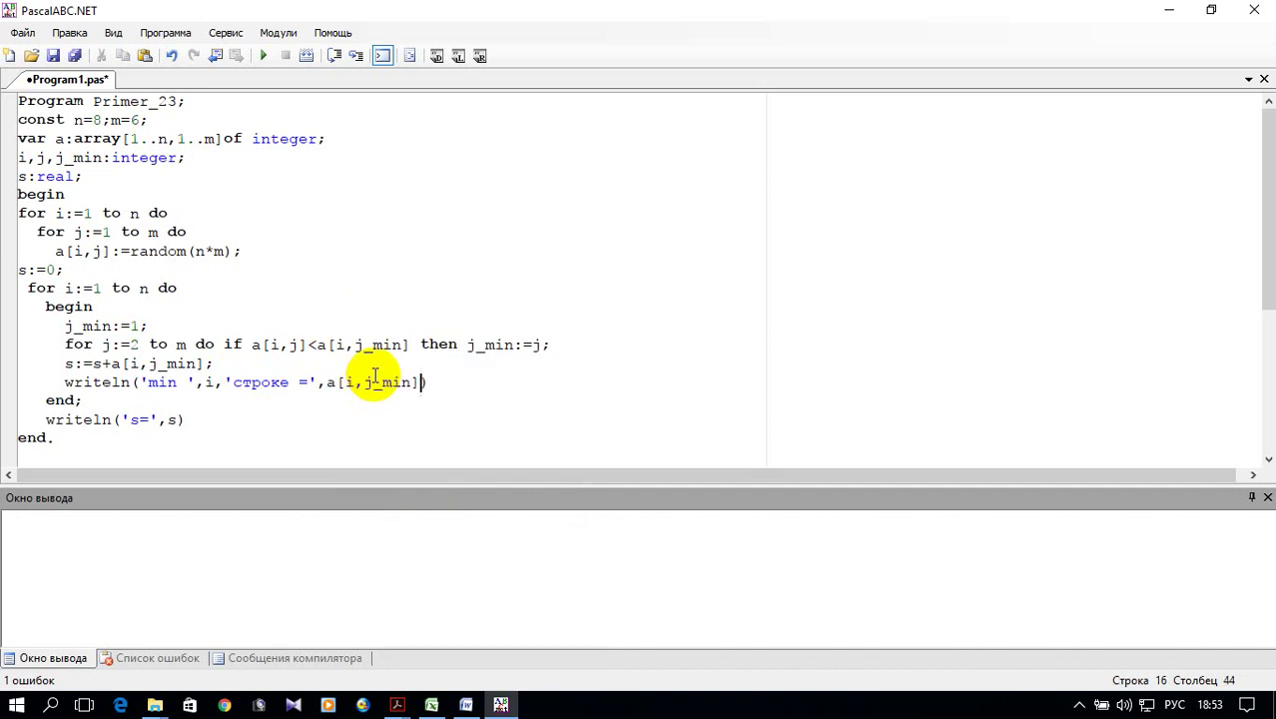
pyautogui.scroll(-1, 479, 335)
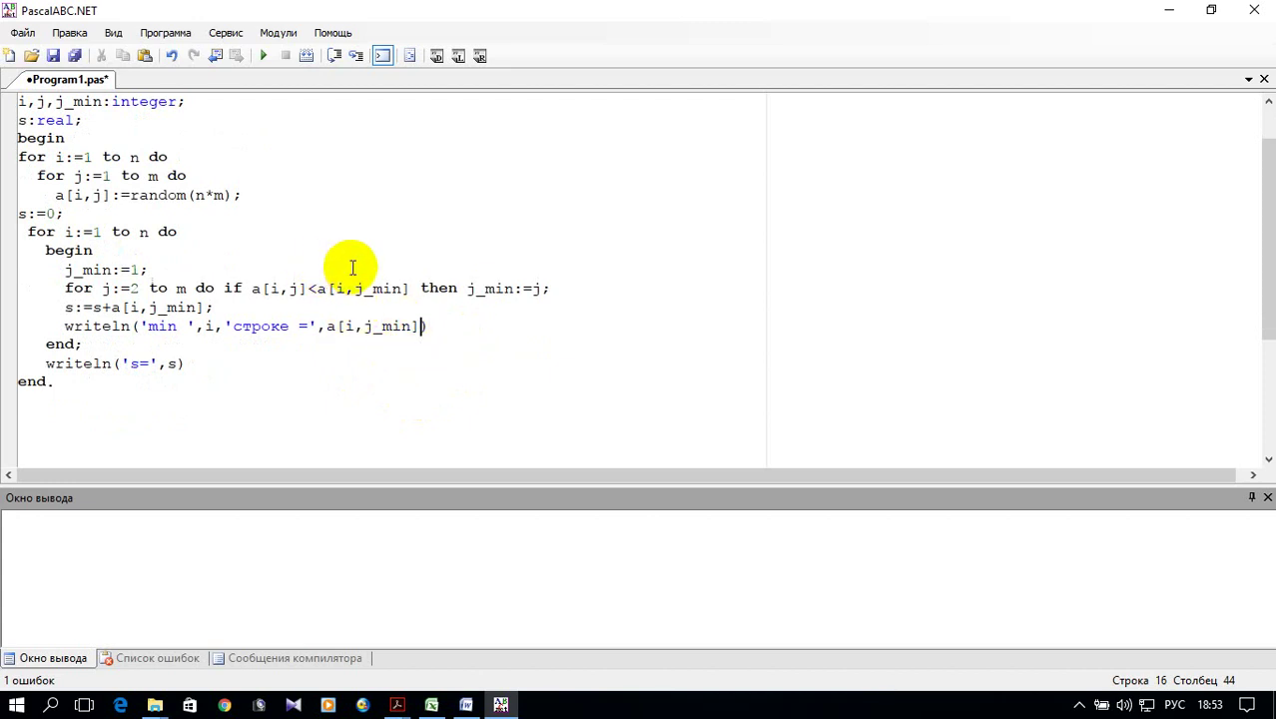
# Step: Add begin after both the row and column headers of the matrix-filling loops
pyautogui.click(200, 157)
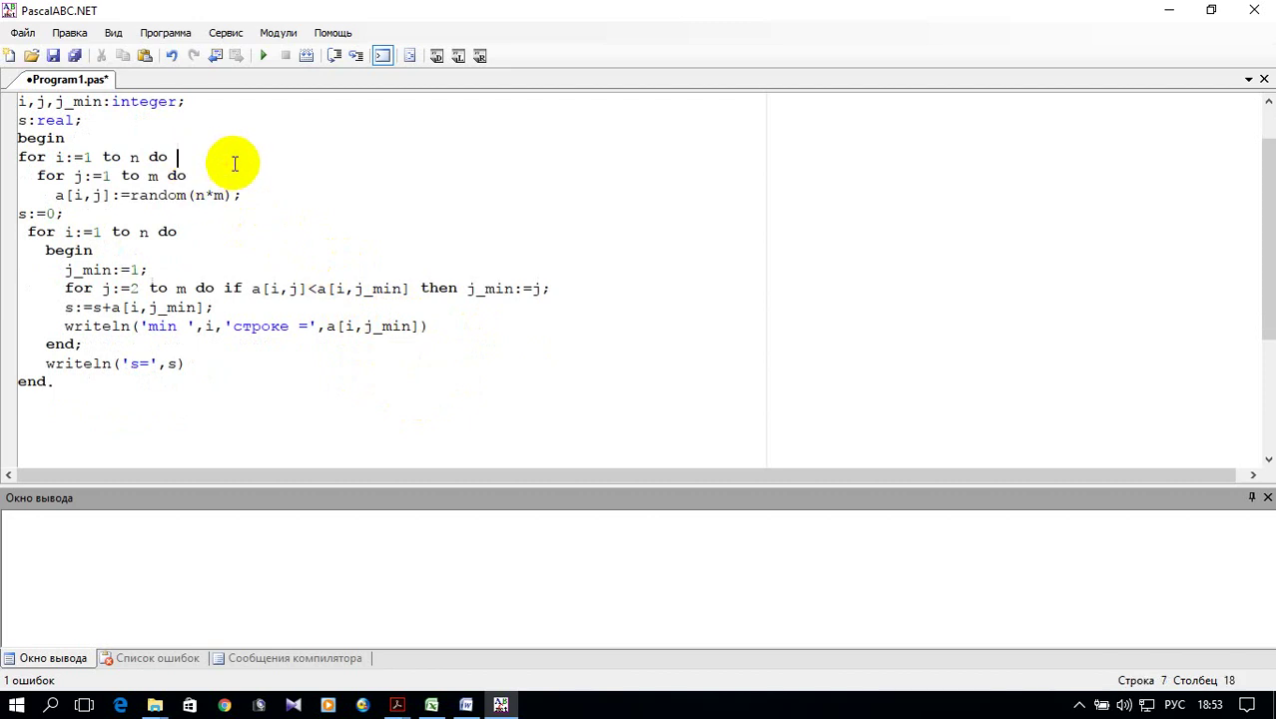
pyautogui.press('Return')
pyautogui.write('иупш')
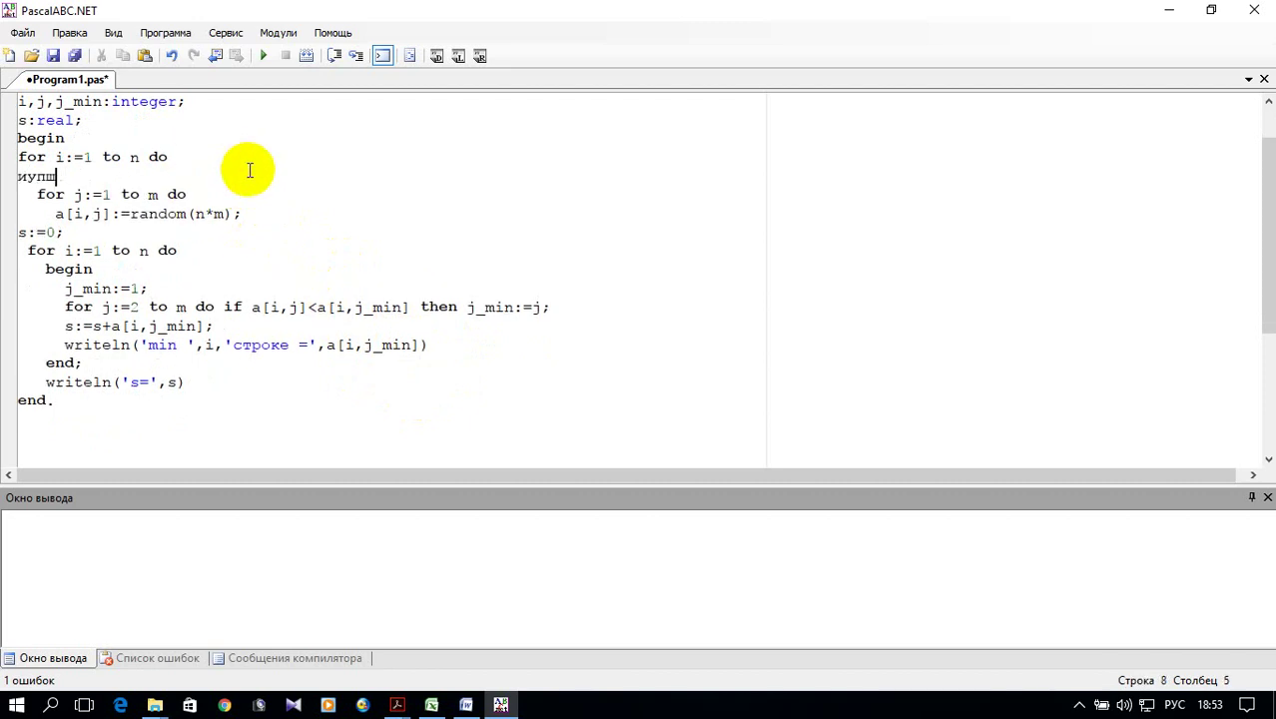
pyautogui.press('BackSpace')
pyautogui.press('BackSpace')
pyautogui.press('BackSpace')
pyautogui.press('BackSpace')
pyautogui.write('ig')
pyautogui.moveTo(46, 175); pyautogui.dragTo(68, 175)
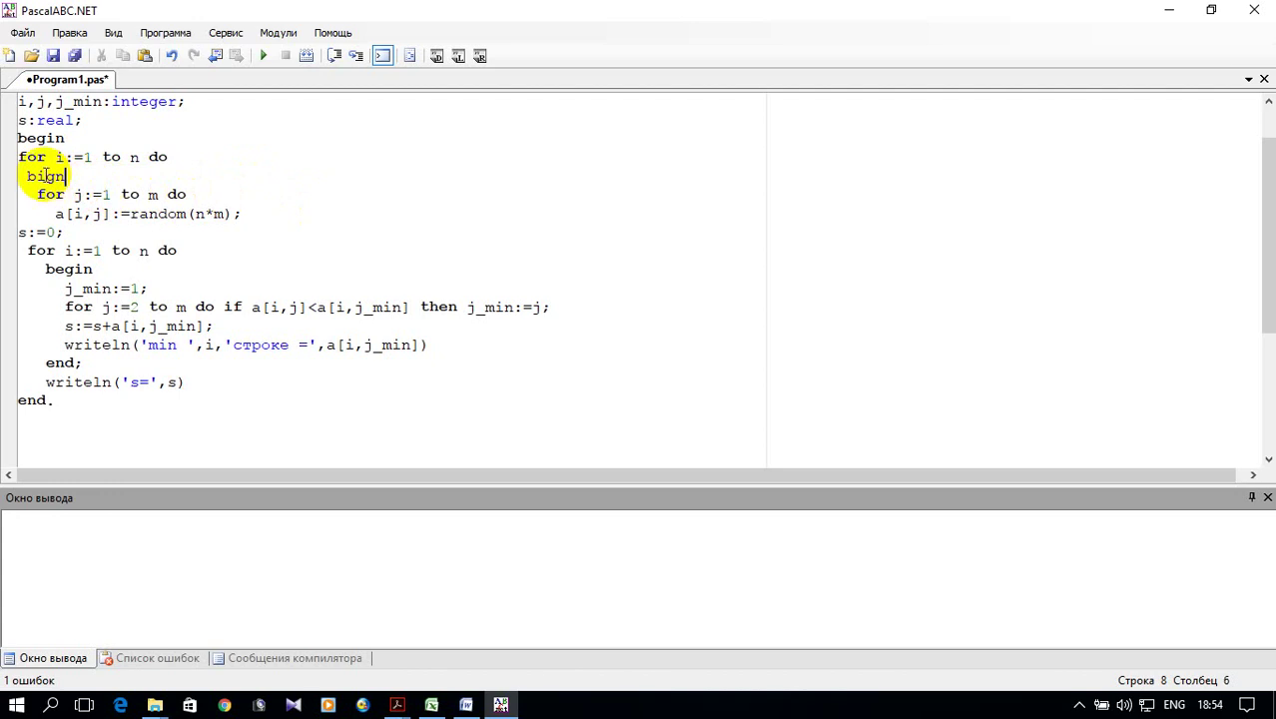
pyautogui.press('BackSpace')
pyautogui.press('BackSpace')
pyautogui.write('egi')
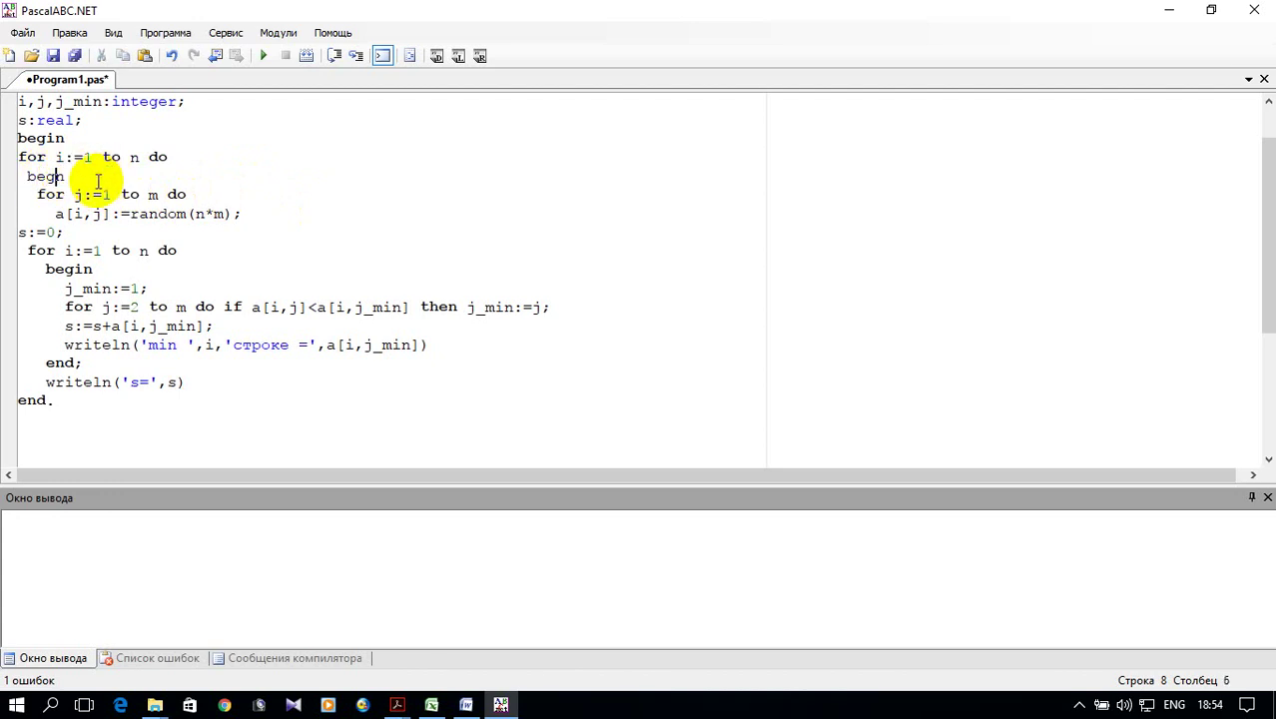
pyautogui.click(205, 193)
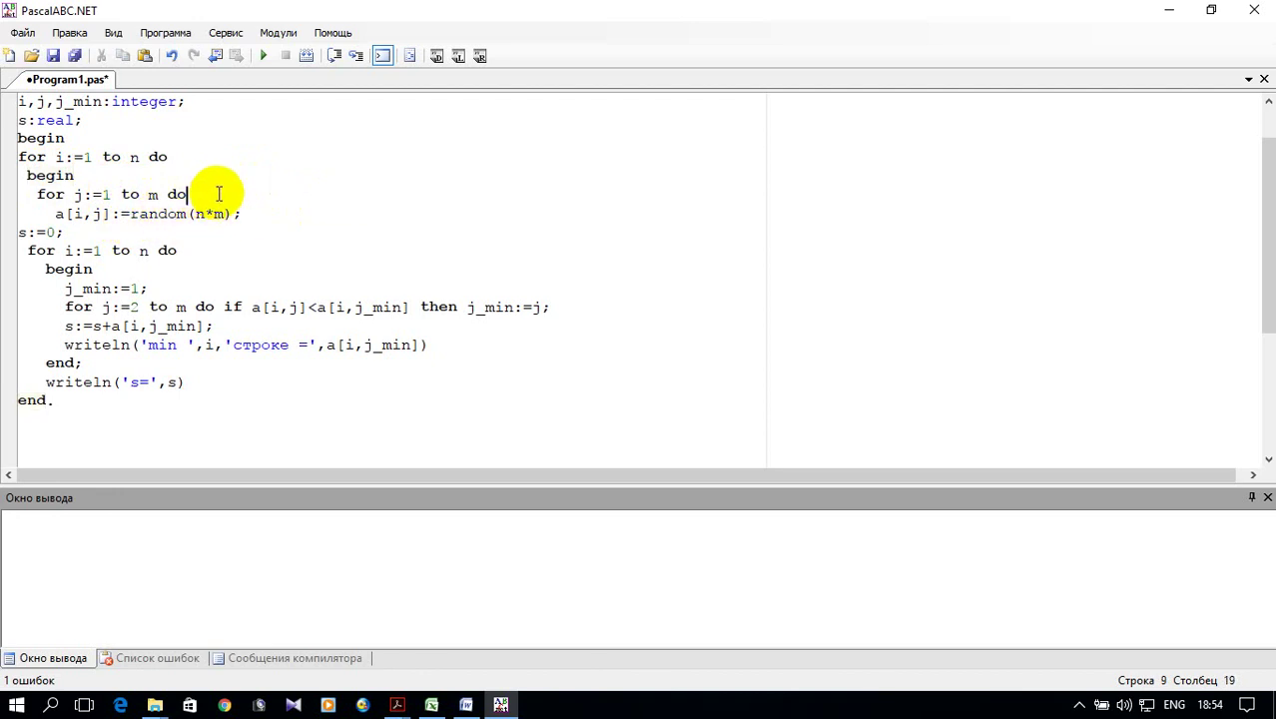
pyautogui.press('Return')
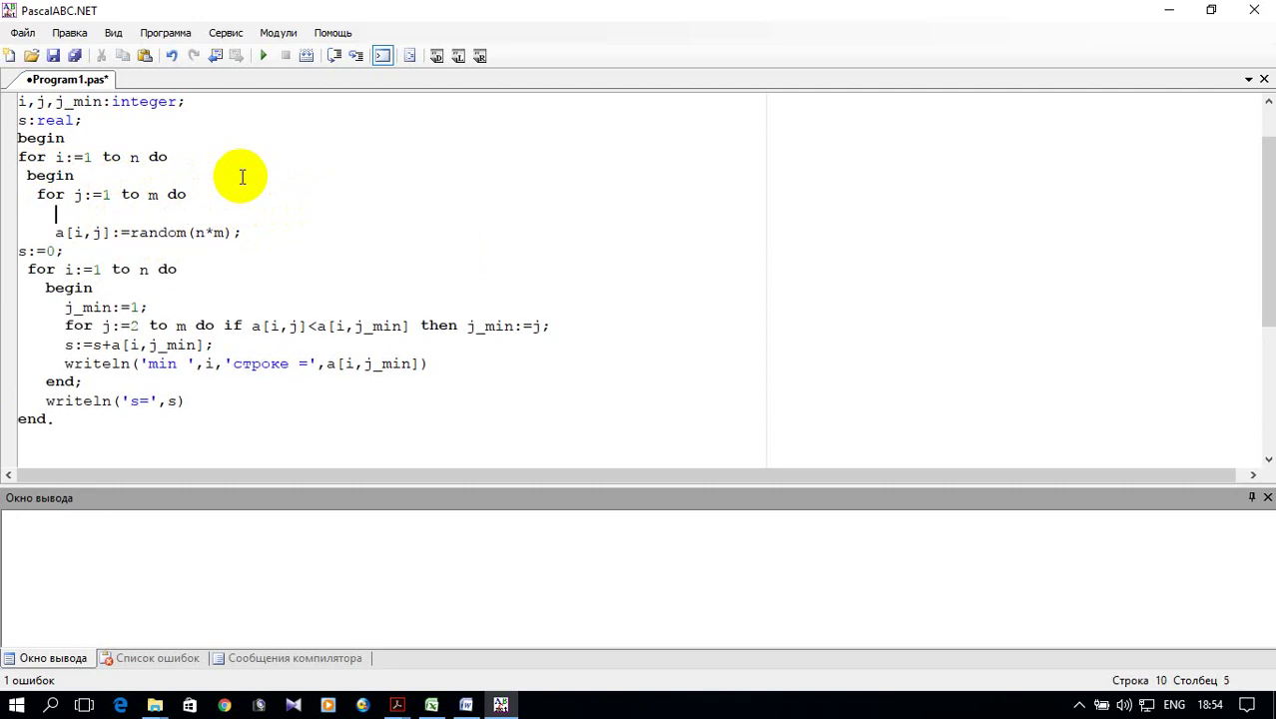
pyautogui.write('begi')
pyautogui.write('n')
# Step: Print each element with write(a[i,j],…), then close the blocks with end; writeln and end;
pyautogui.click(251, 235)
pyautogui.press('Return')
pyautogui.write('write')
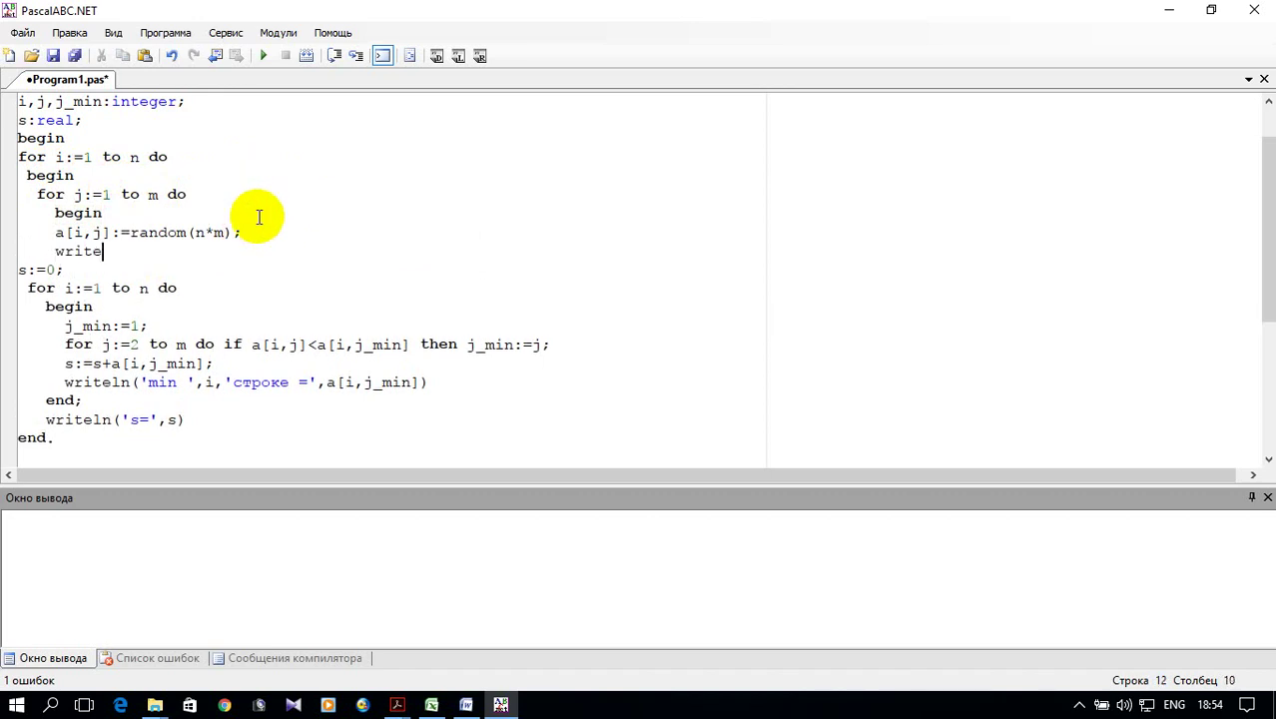
pyautogui.write('(a')
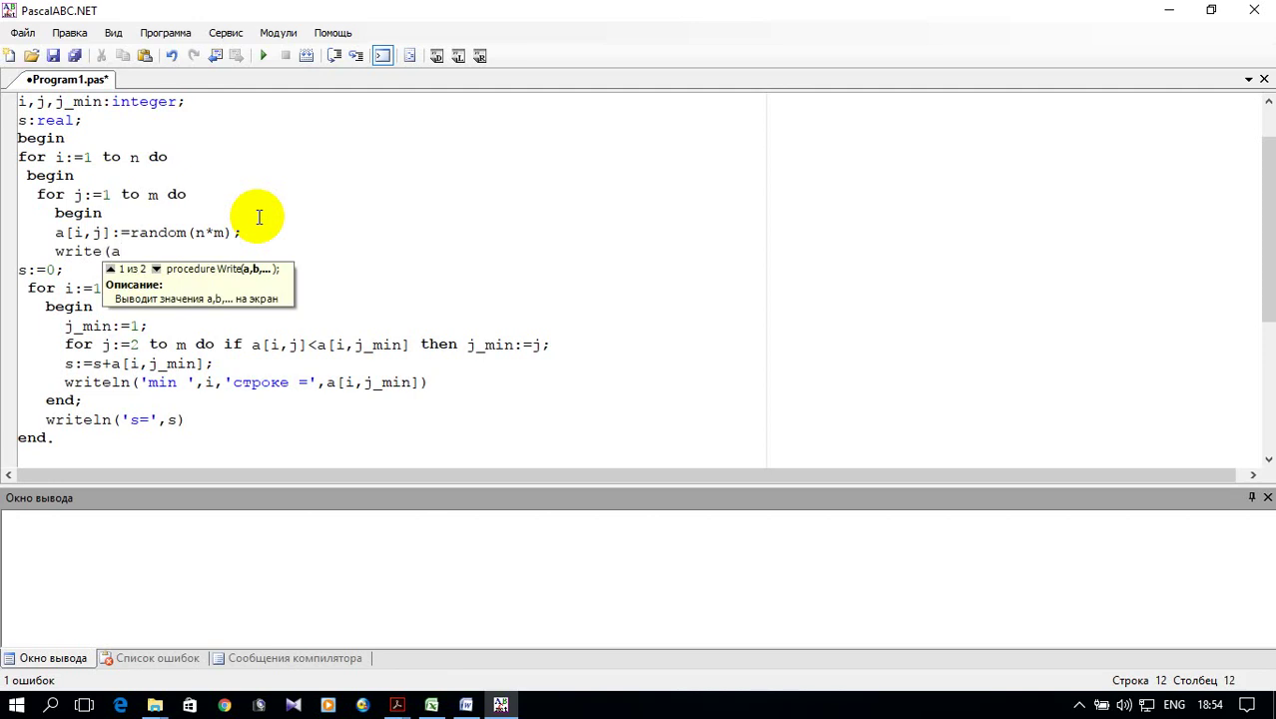
pyautogui.write('[i,j')
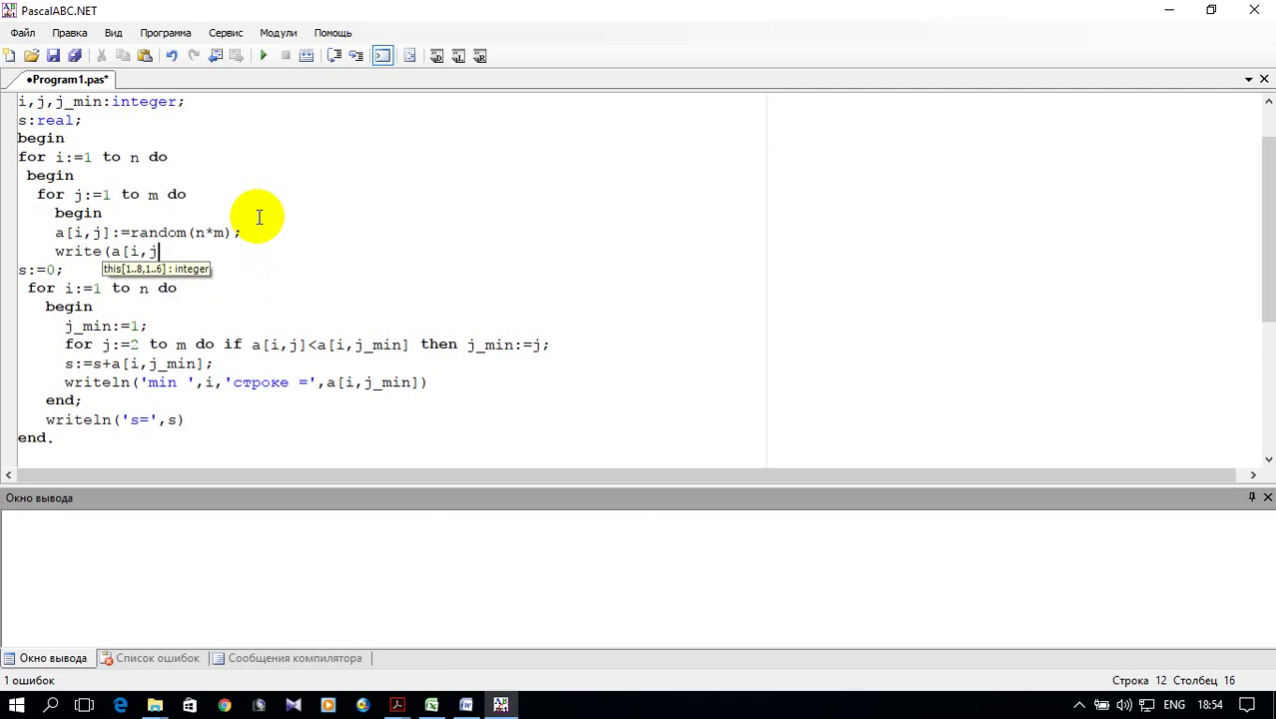
pyautogui.write('])')
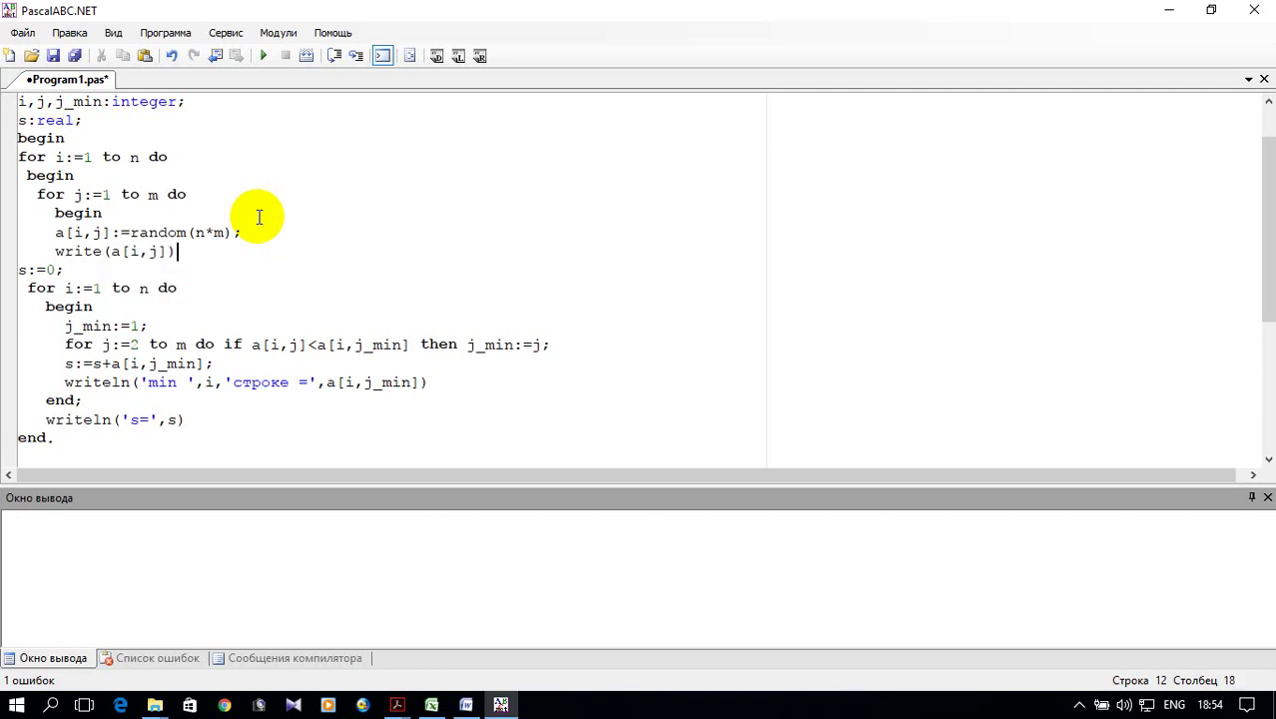
pyautogui.press('Return')
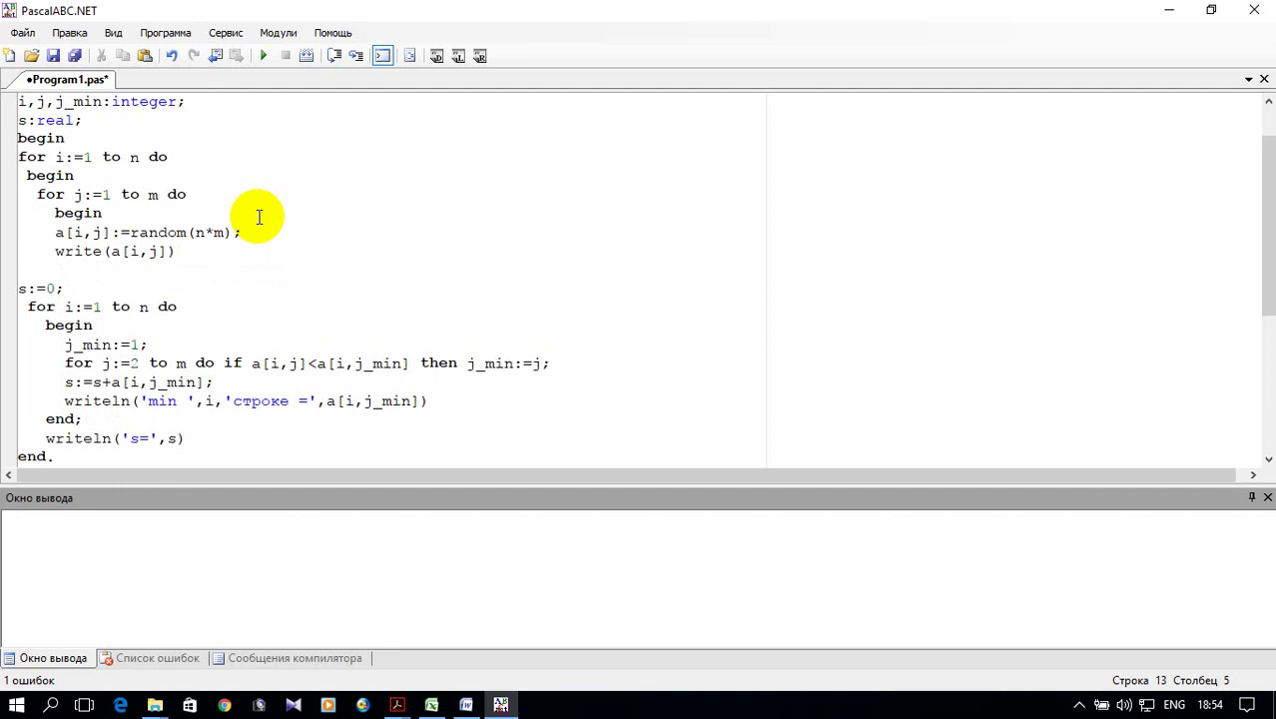
pyautogui.write('end')
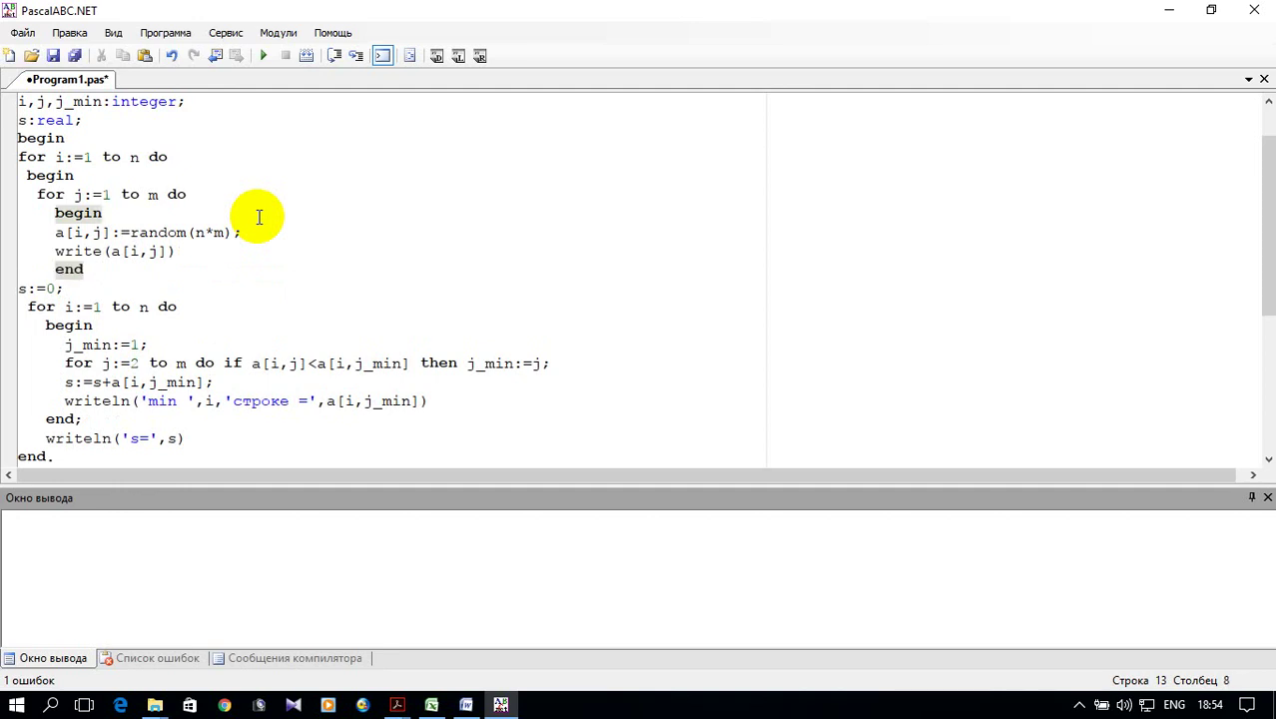
pyautogui.write('; ')
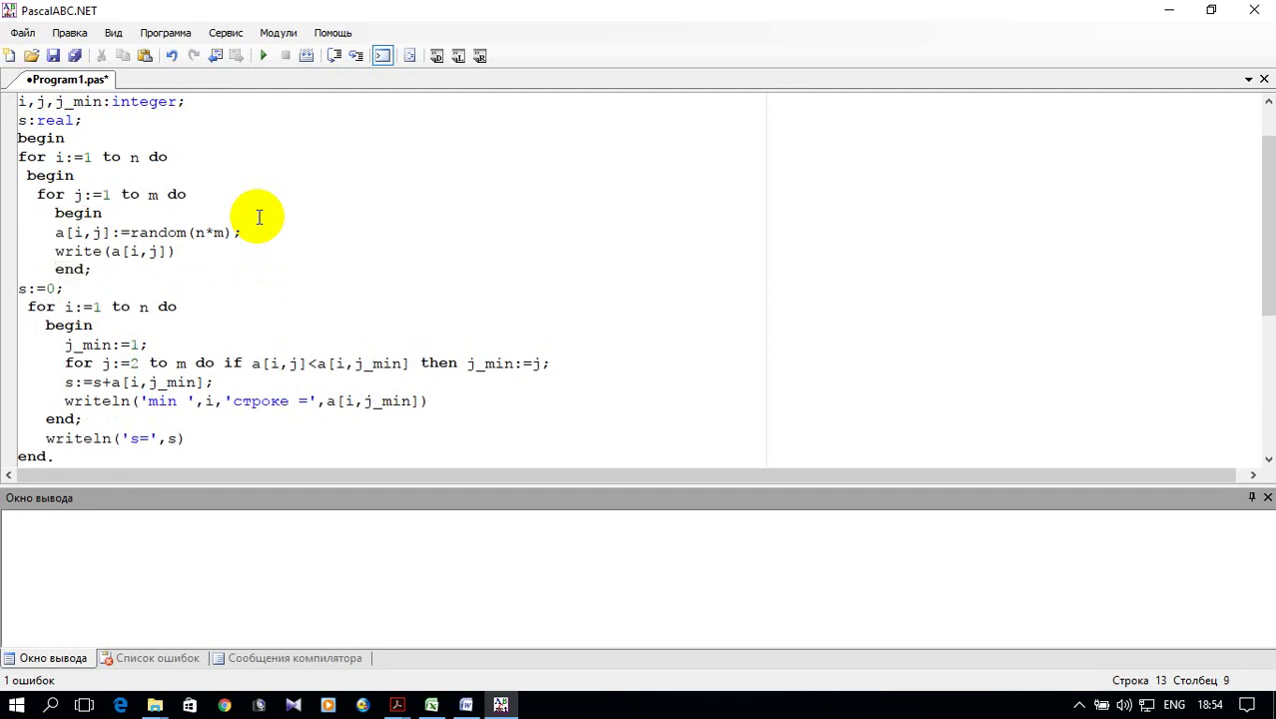
pyautogui.write('writeln')
pyautogui.press('Return')
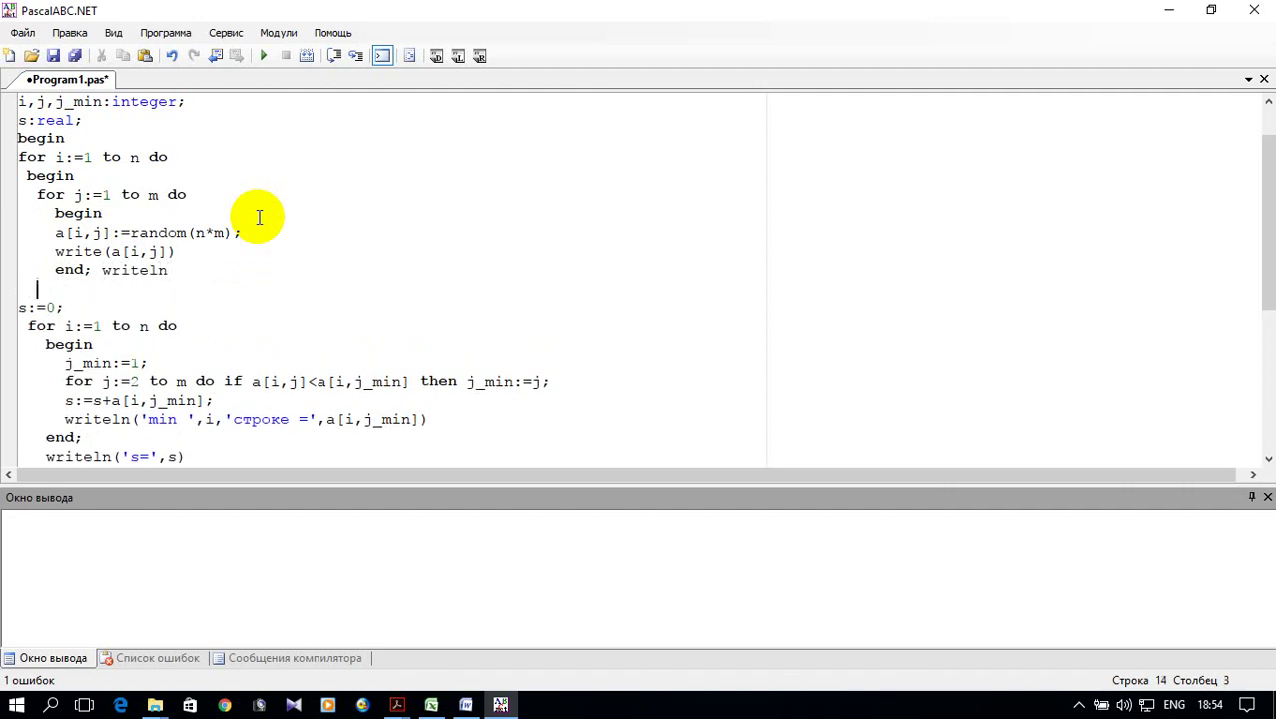
pyautogui.write('nd;')
pyautogui.click(165, 251)
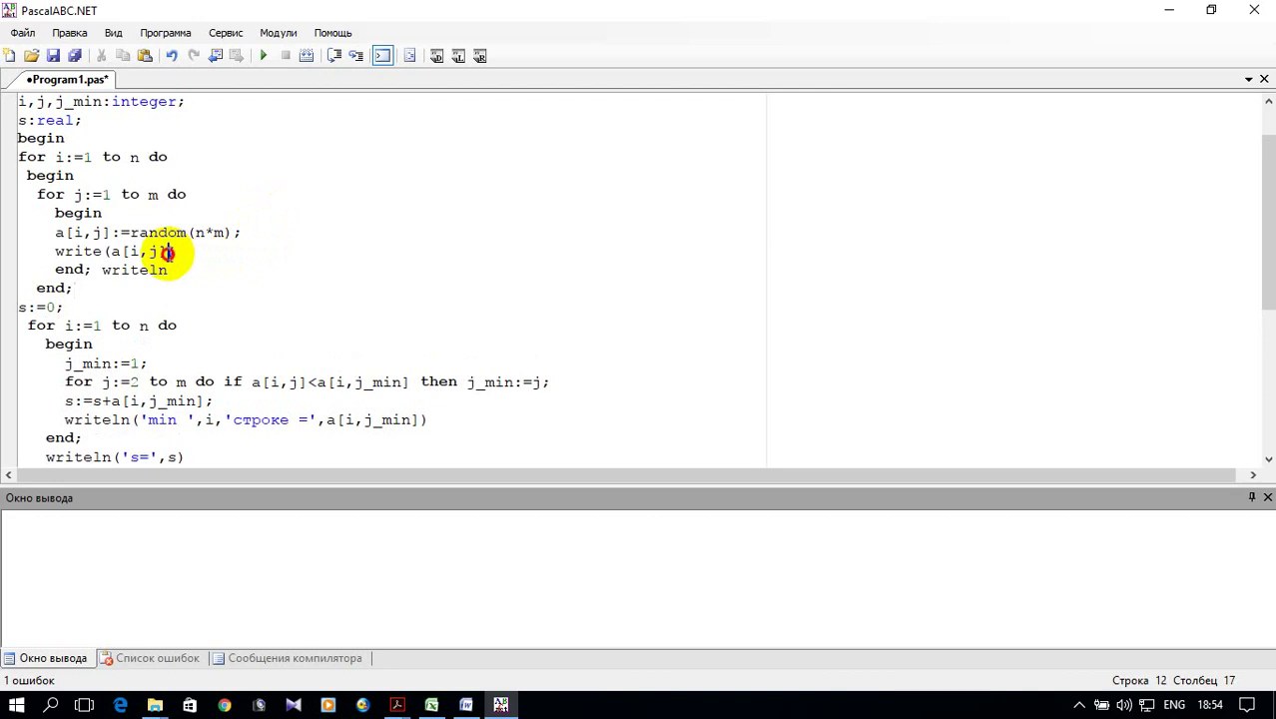
pyautogui.write(', ')
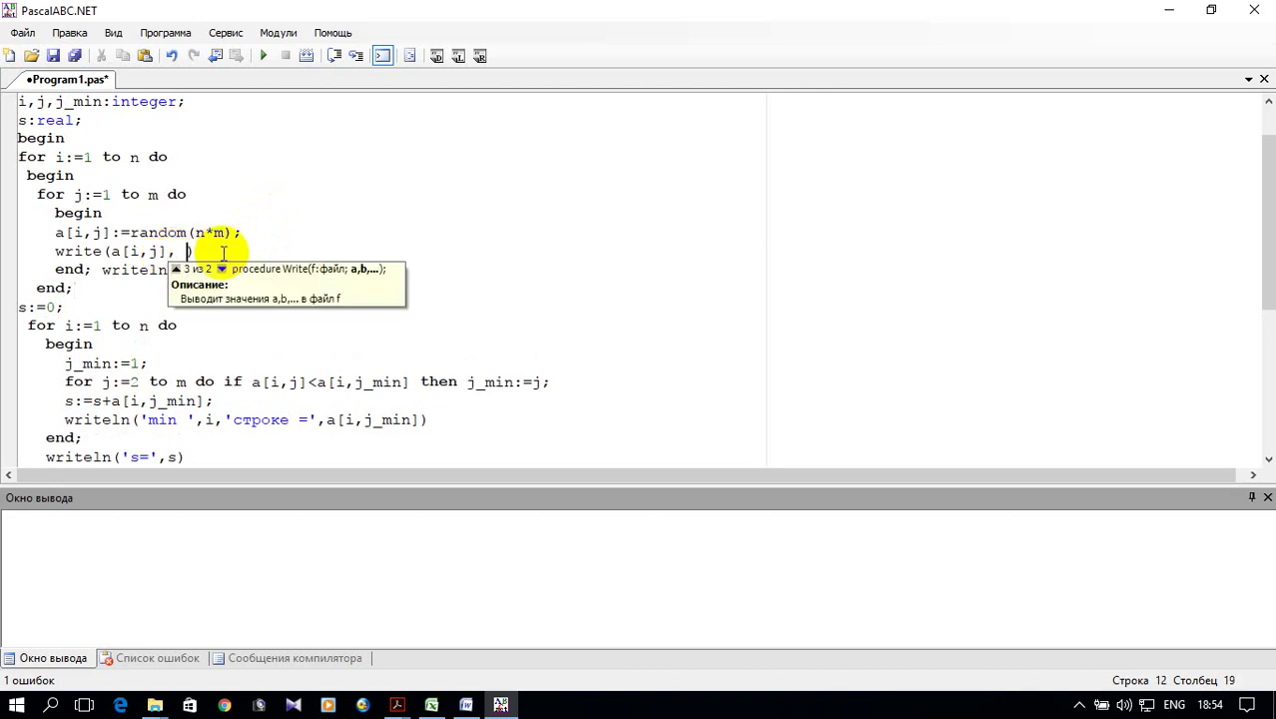
pyautogui.write("'")
# Step: Run the program to print the 8×6 matrix, row minima and s=31, then enlarge the output pane
pyautogui.click(255, 232)
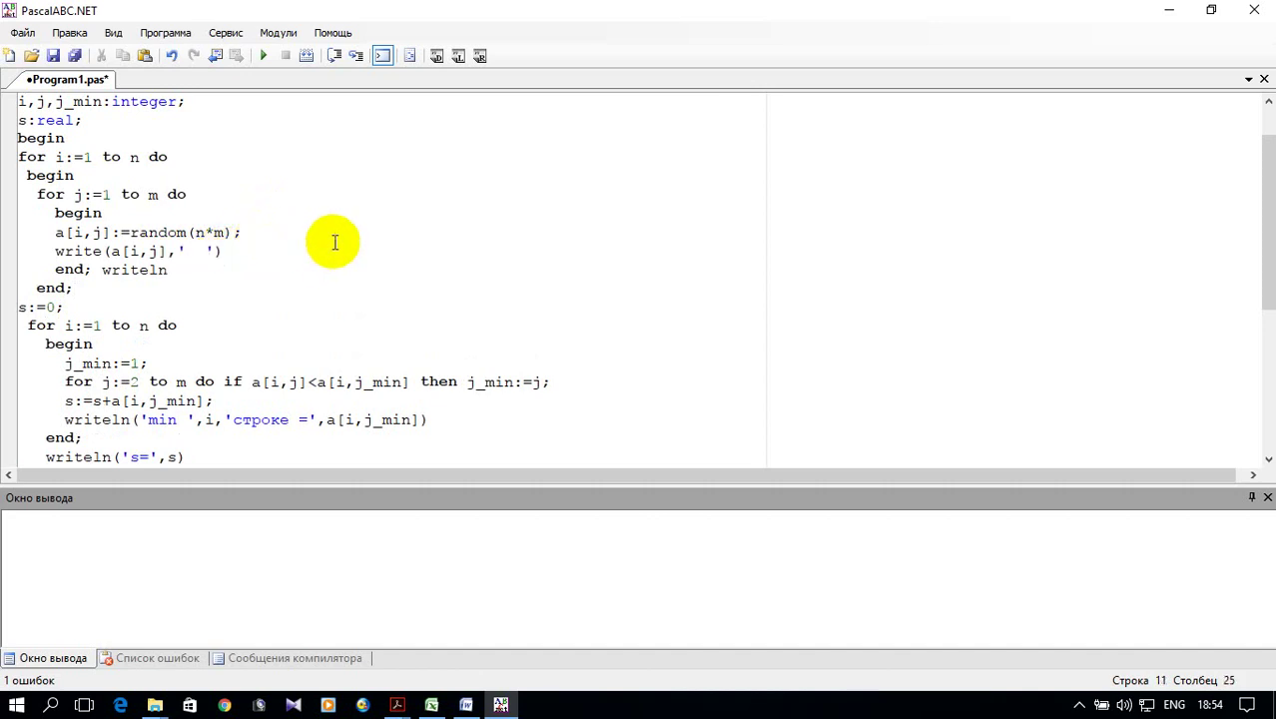
pyautogui.scroll(-1, 458, 292)
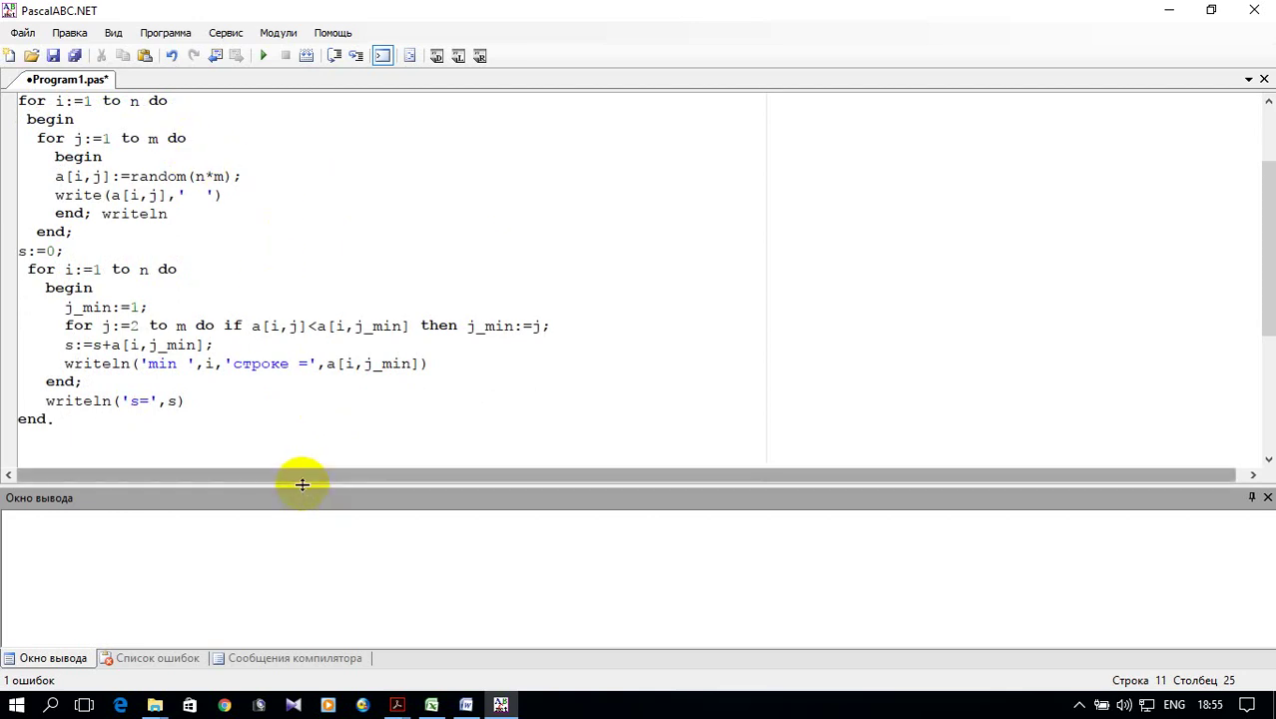
pyautogui.scroll(2, 263, 359)
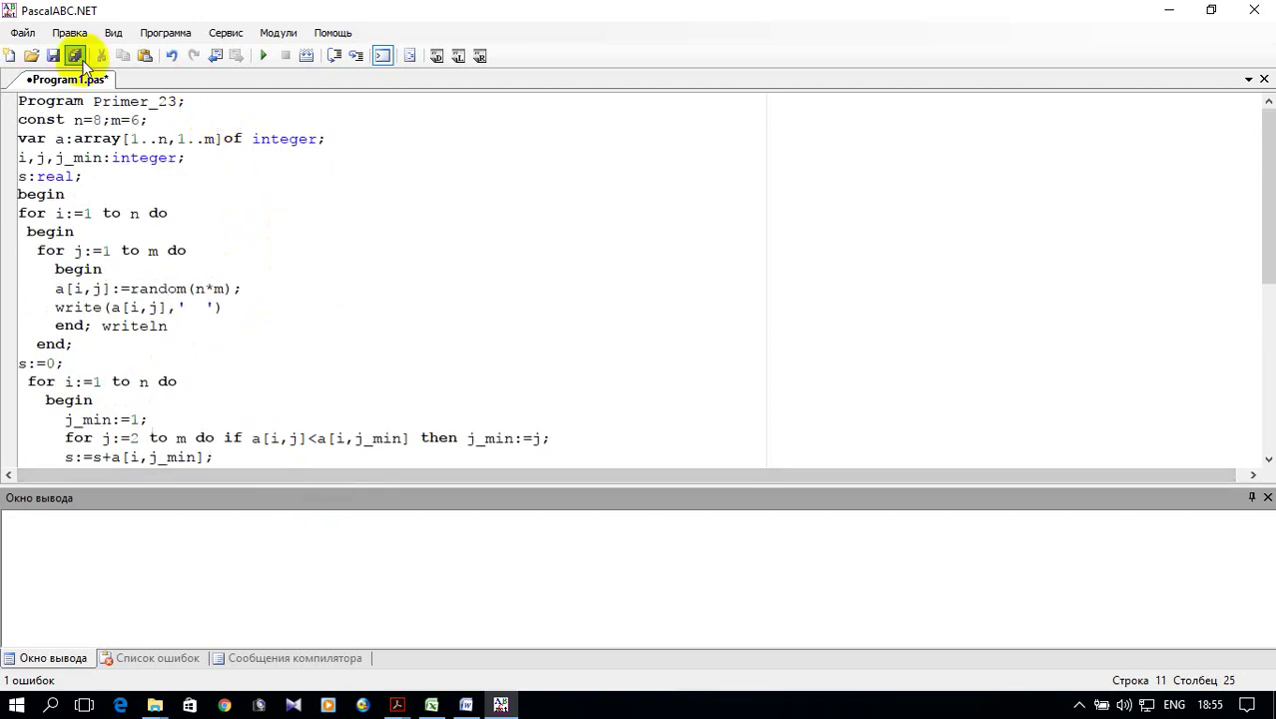
pyautogui.scroll(-1, 350, 220)
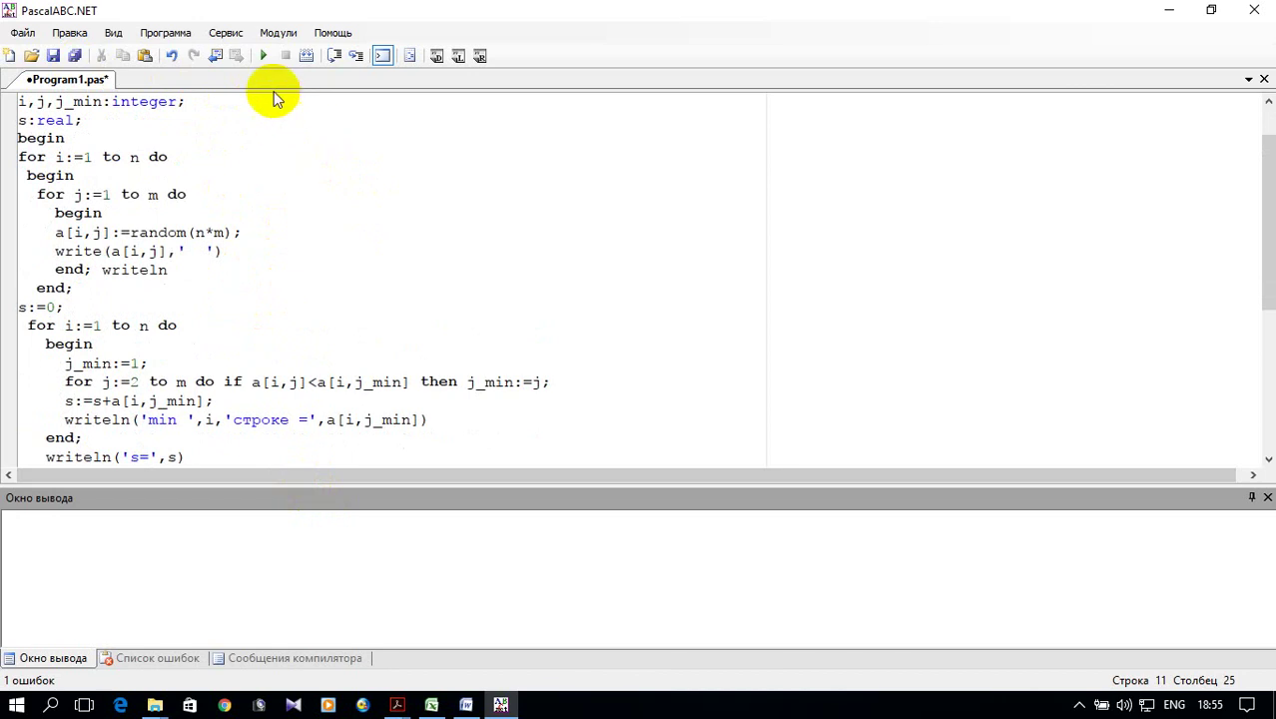
pyautogui.click(266, 58)
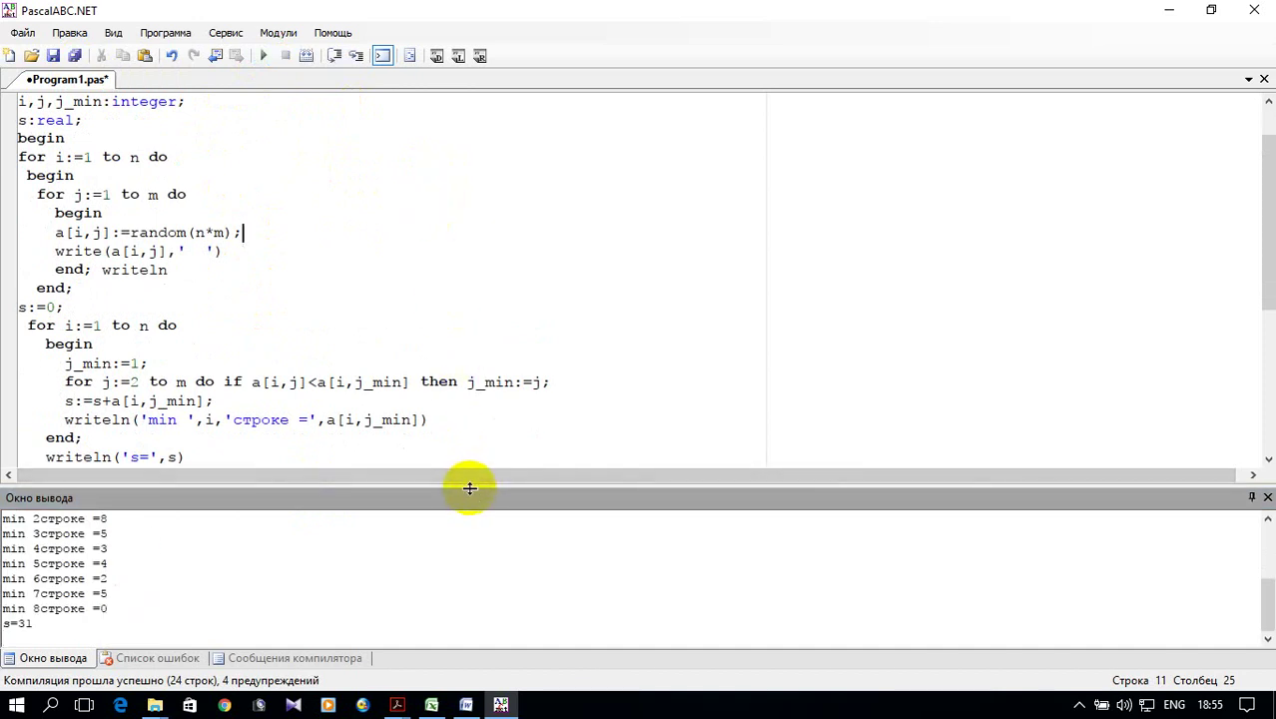
pyautogui.moveTo(470, 486); pyautogui.dragTo(469, 250)
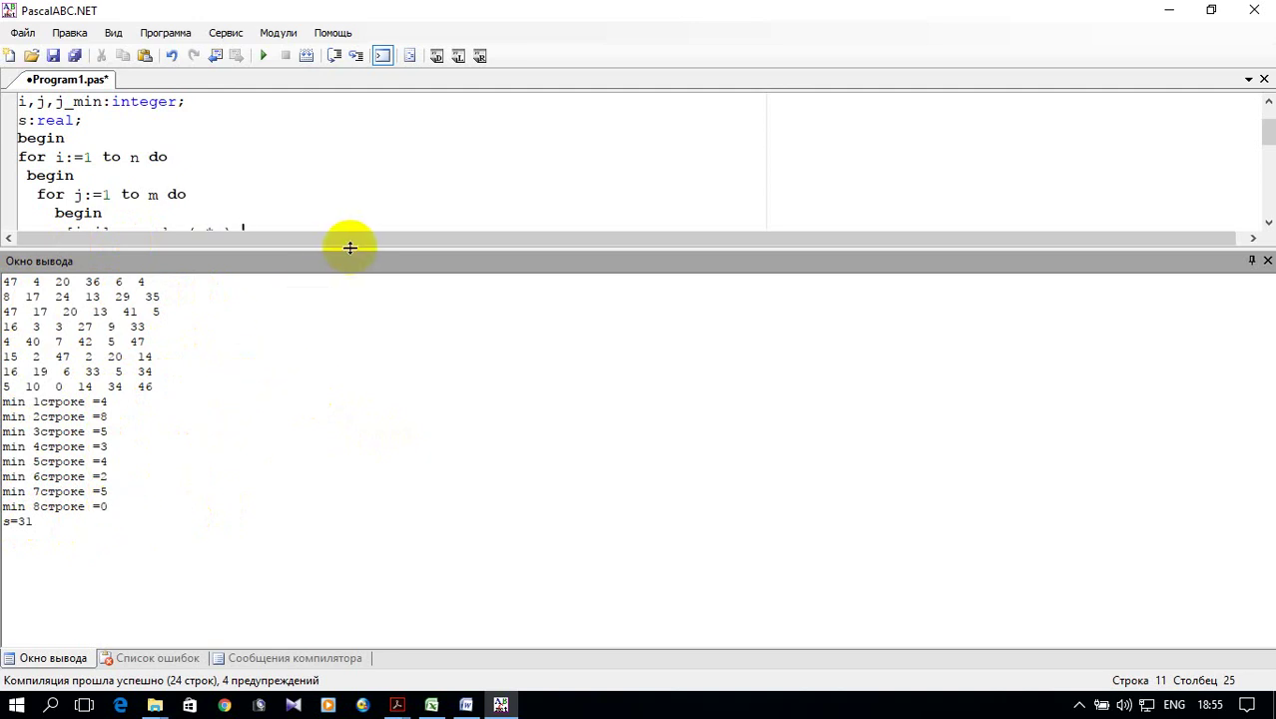
# Step: Select the whole Pascal program and copy it with Копировать
pyautogui.moveTo(349, 246); pyautogui.dragTo(327, 456)
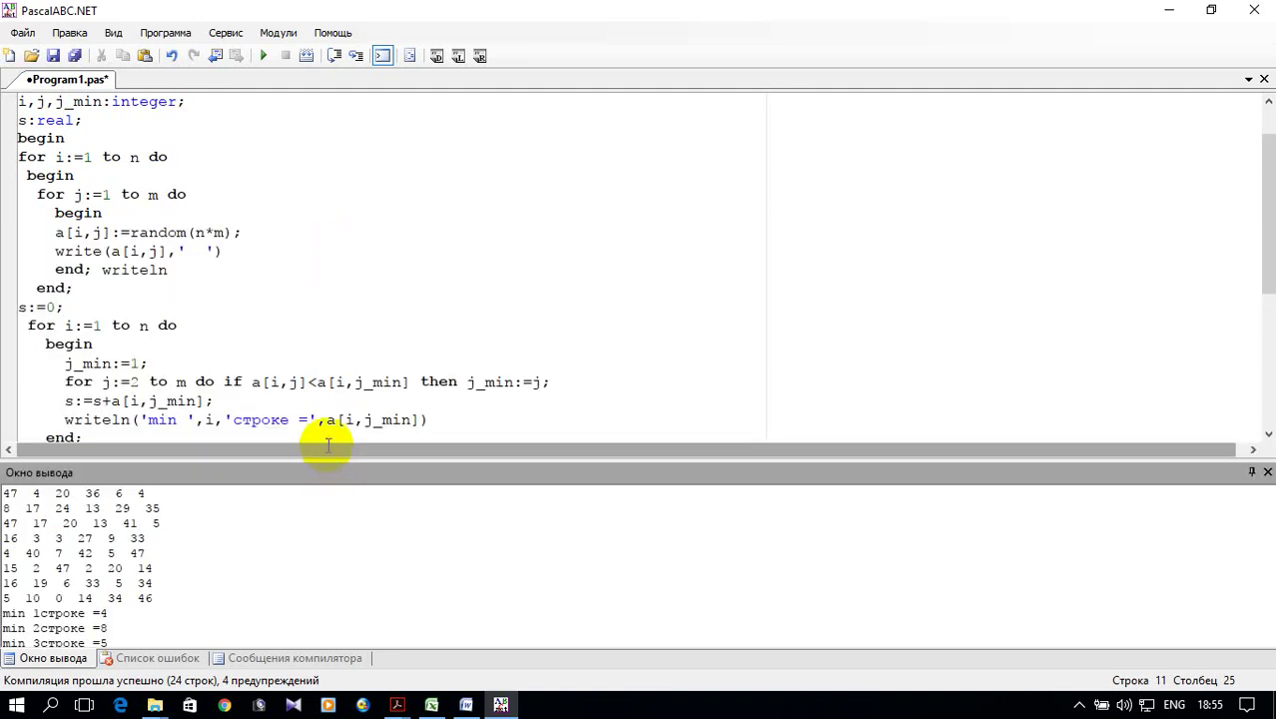
pyautogui.moveTo(433, 456)
pyautogui.mouseDown()
pyautogui.moveTo(434, 499)
pyautogui.moveTo(424, 487)
pyautogui.mouseUp()
pyautogui.scroll(-3, 360, 390)
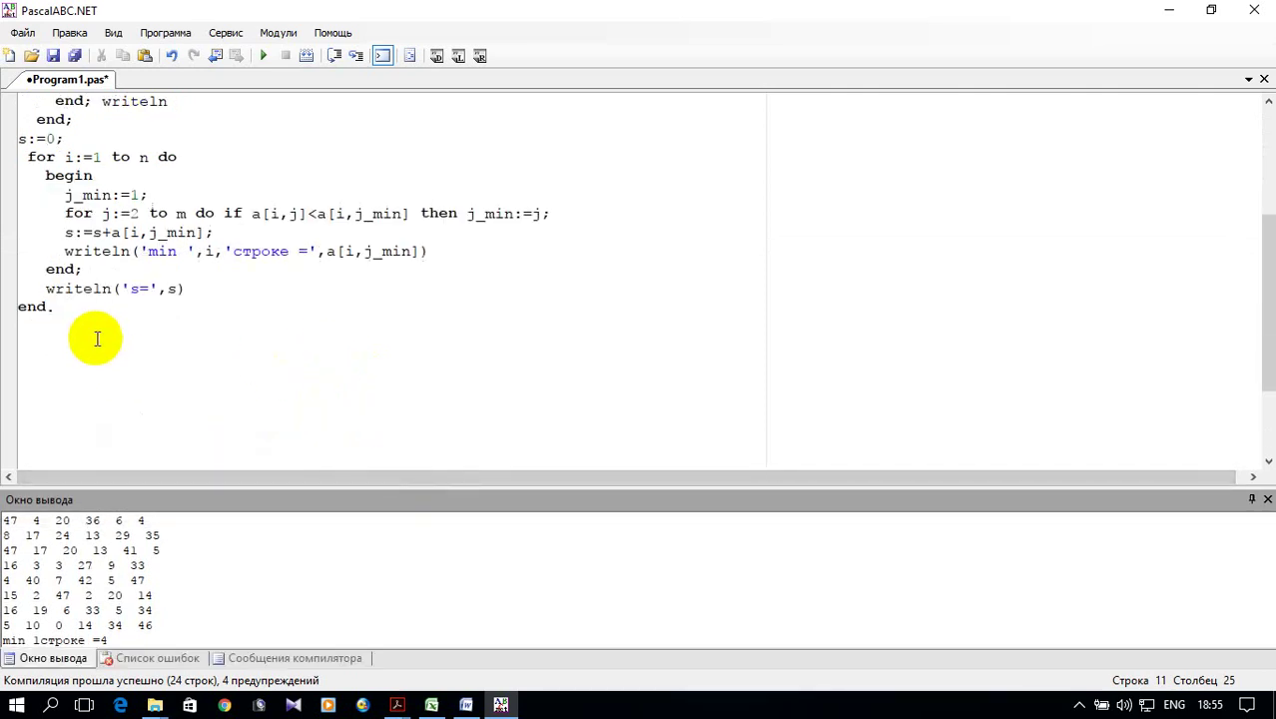
pyautogui.moveTo(67, 312); pyautogui.dragTo(8, 8)
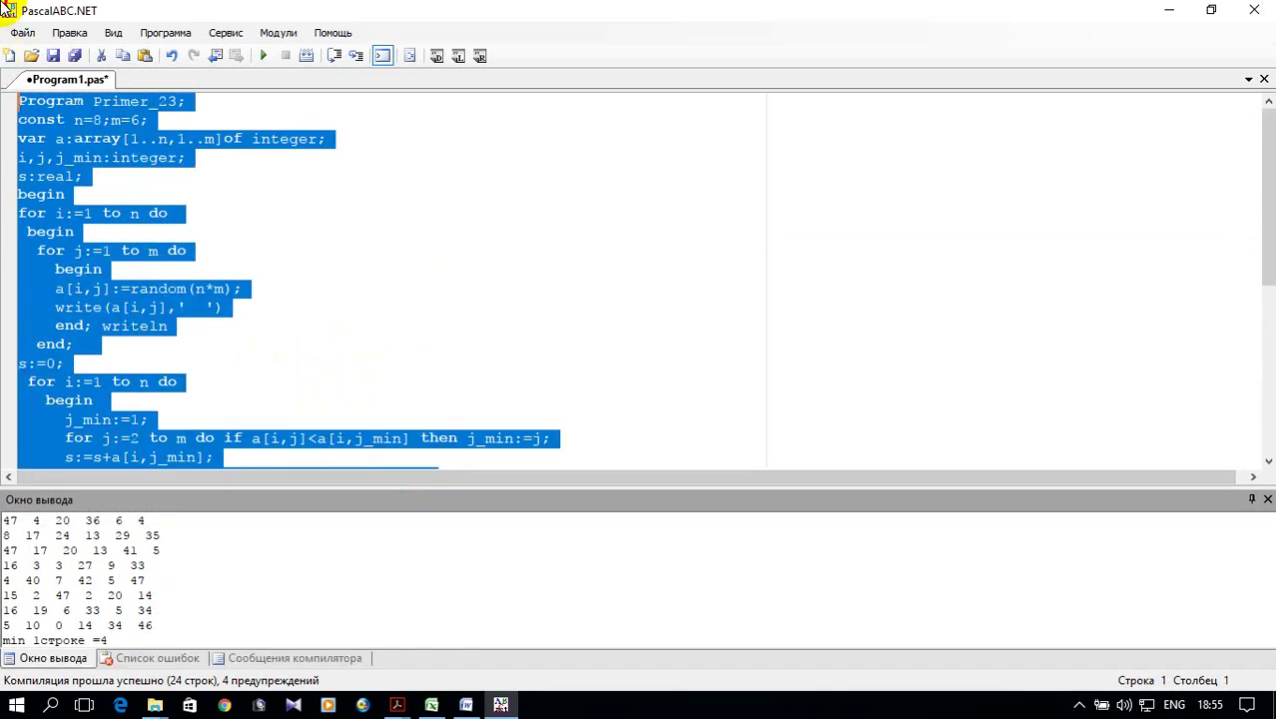
pyautogui.rightClick(86, 146)
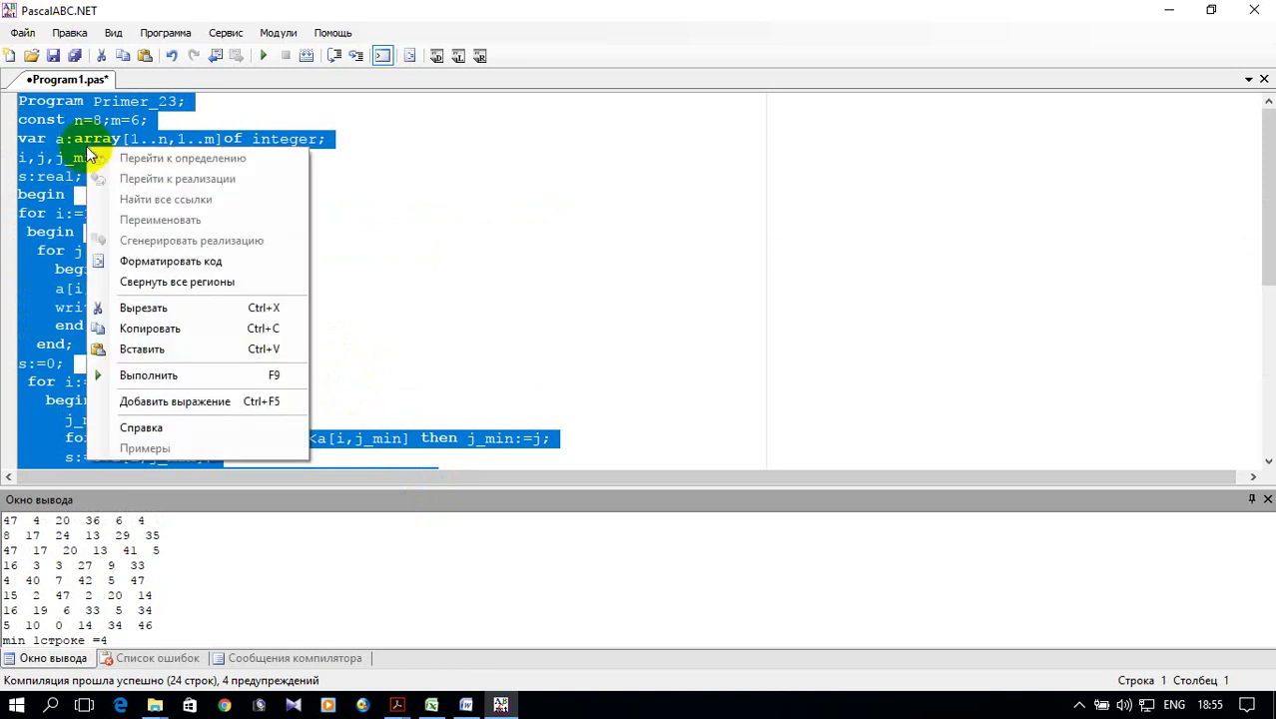
pyautogui.click(165, 330)
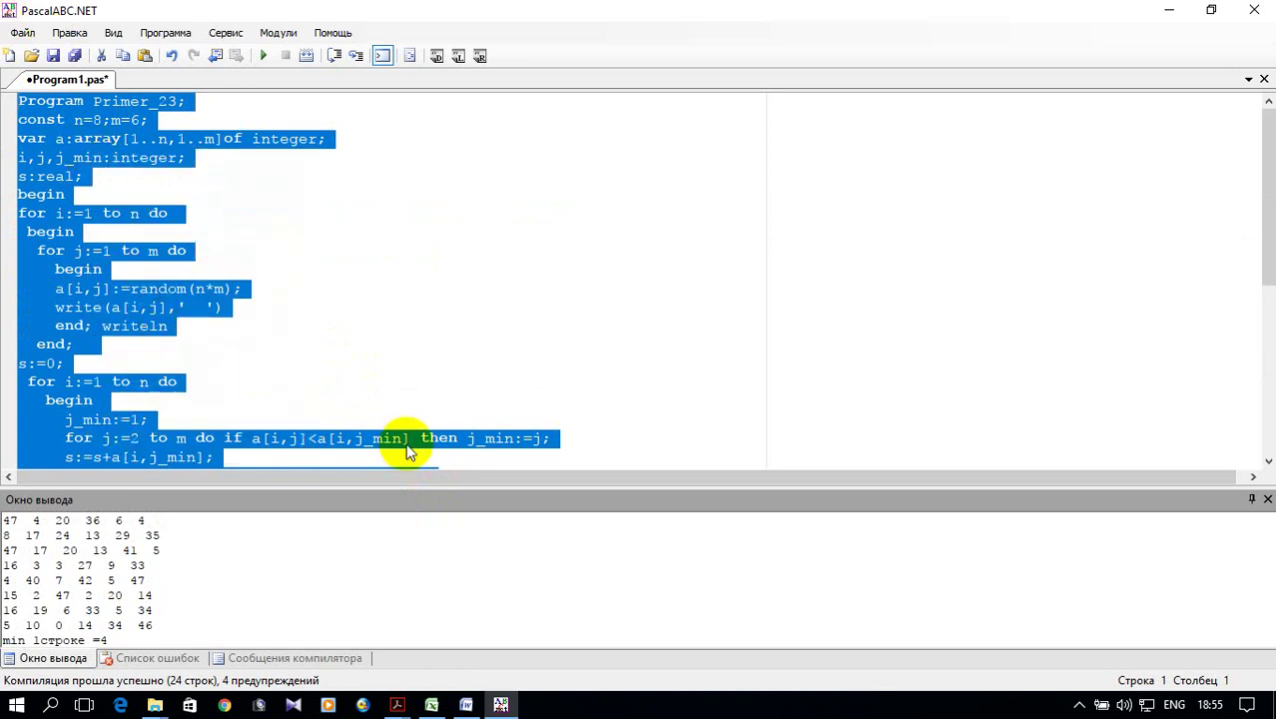
# Step: Resize the editor and output panes, then bring up the blank Excel workbook Книга1
pyautogui.moveTo(400, 486); pyautogui.dragTo(376, 561)
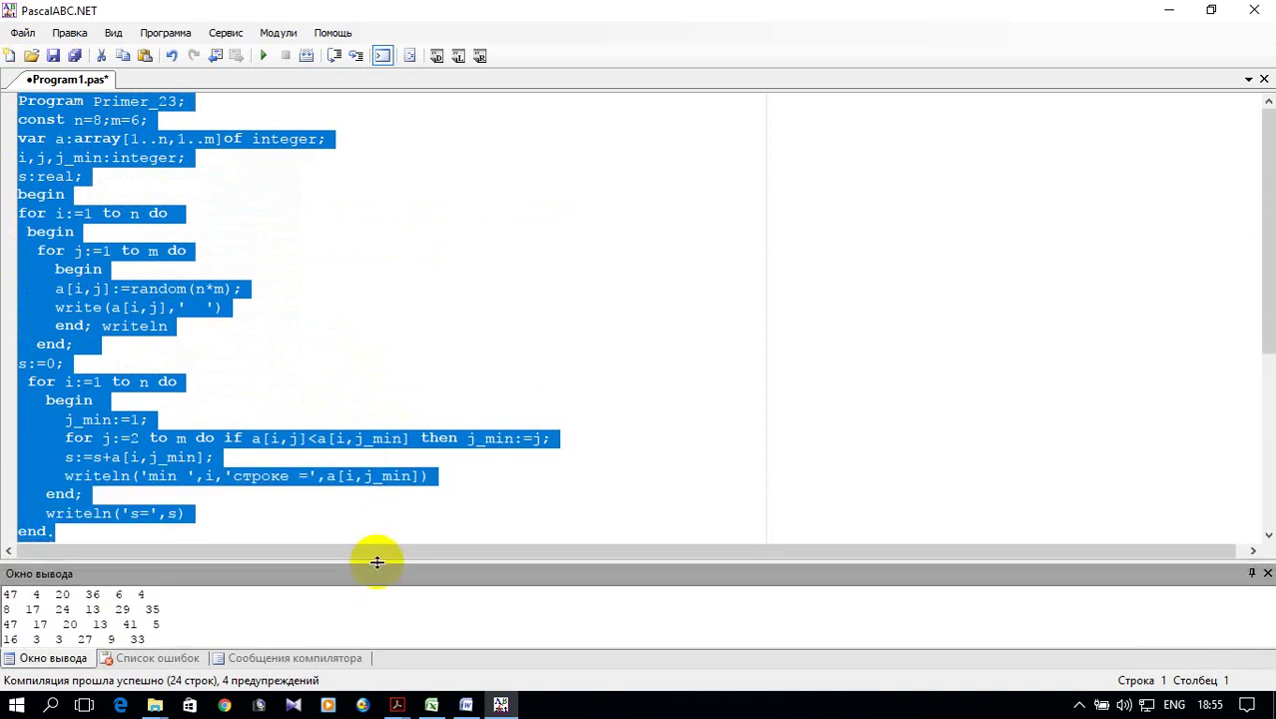
pyautogui.moveTo(377, 561); pyautogui.dragTo(361, 345)
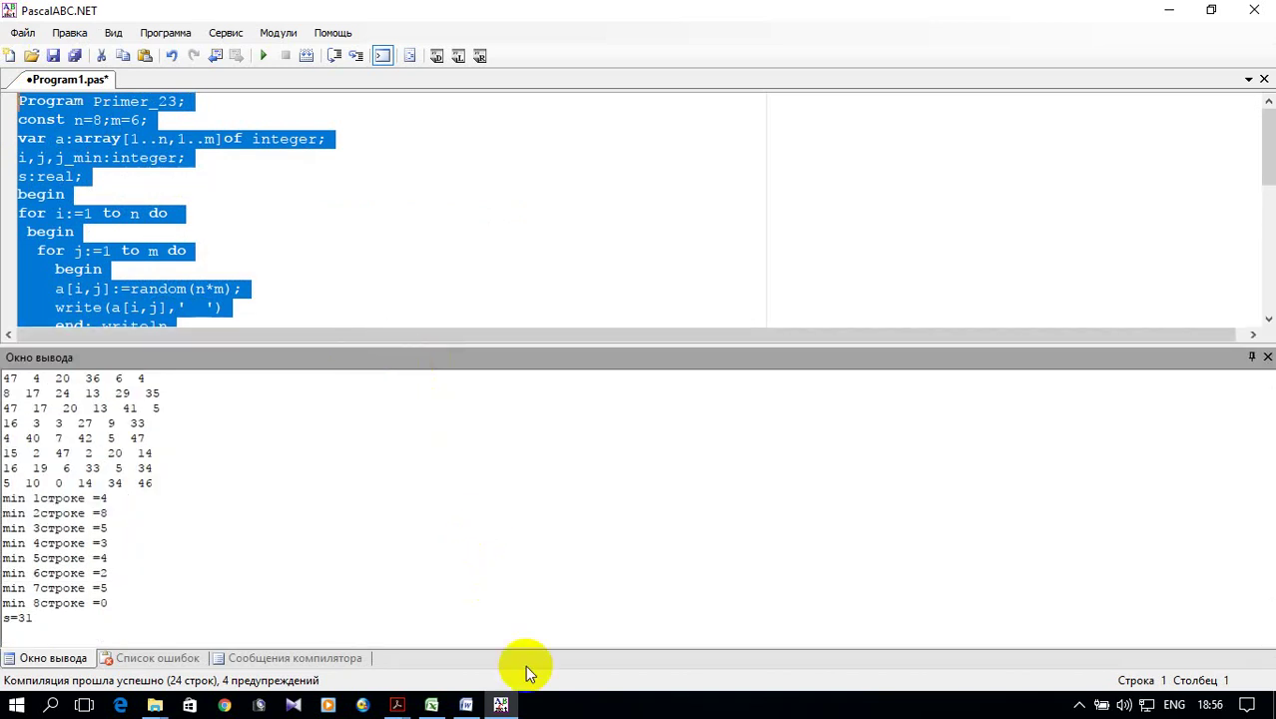
pyautogui.click(431, 705)
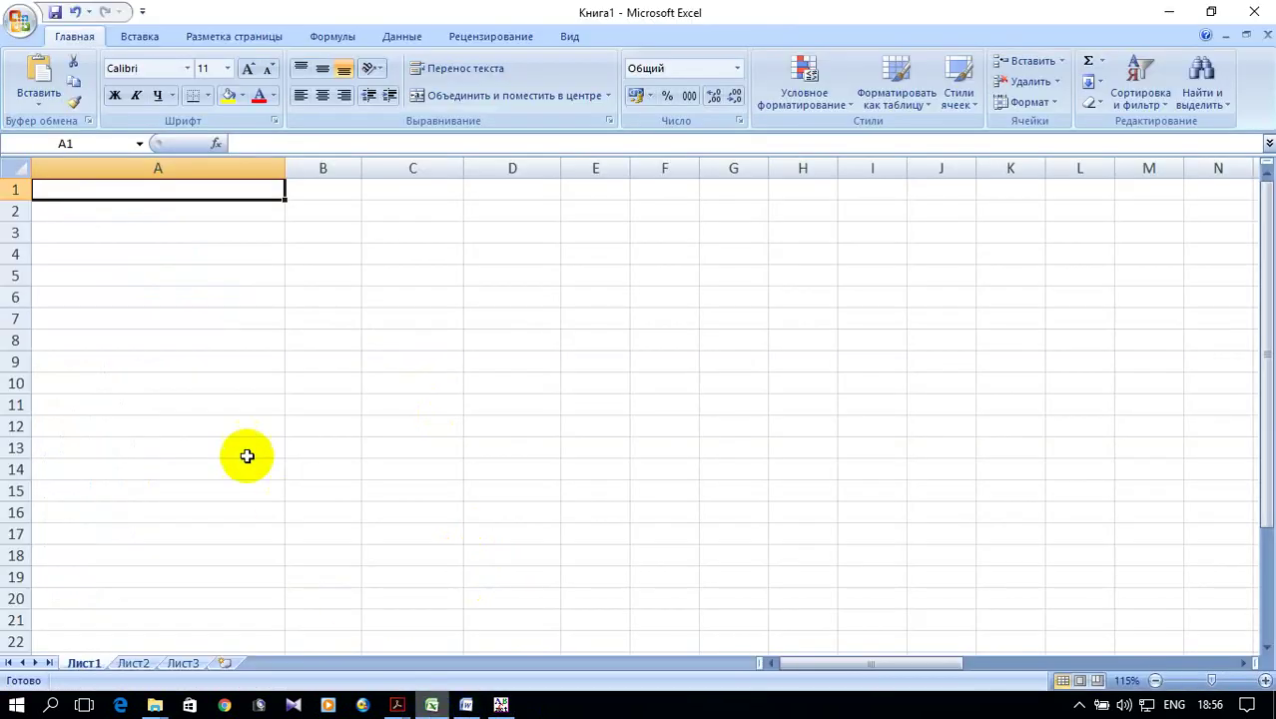
# Step: Paste the program code into A2 with Вставить and autofit column A
pyautogui.moveTo(284, 173); pyautogui.dragTo(227, 171)
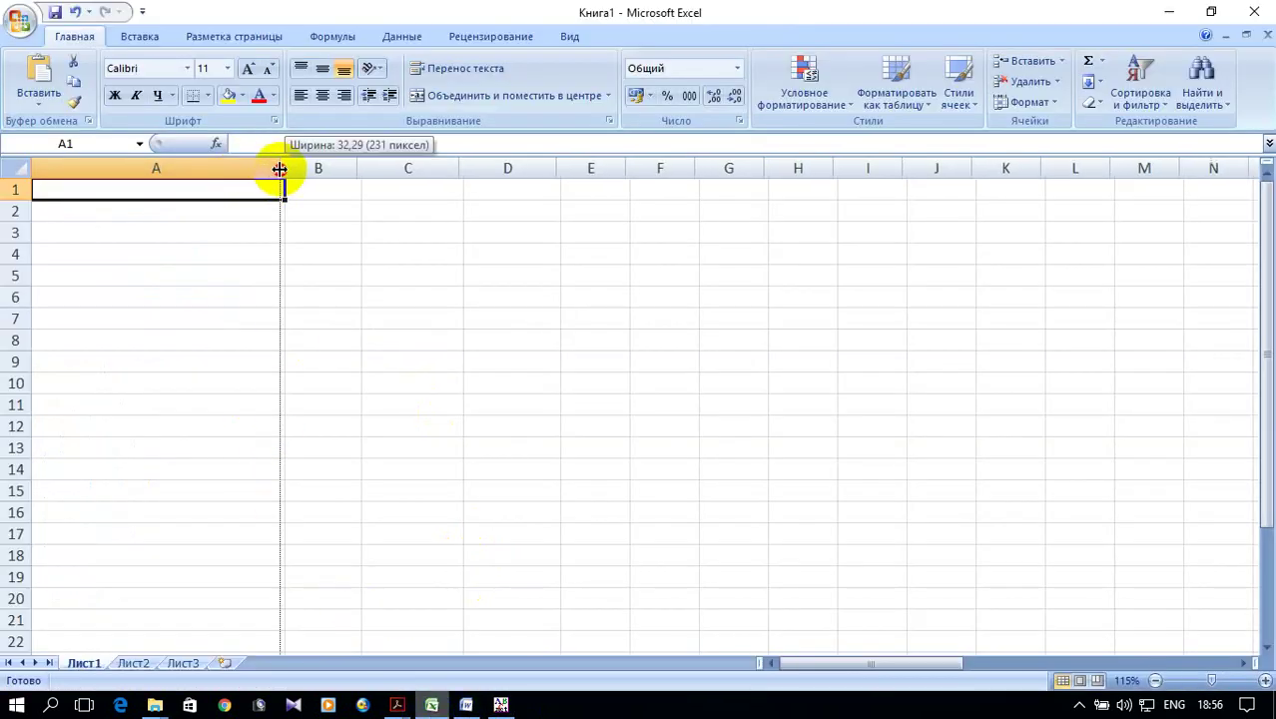
pyautogui.click(155, 215)
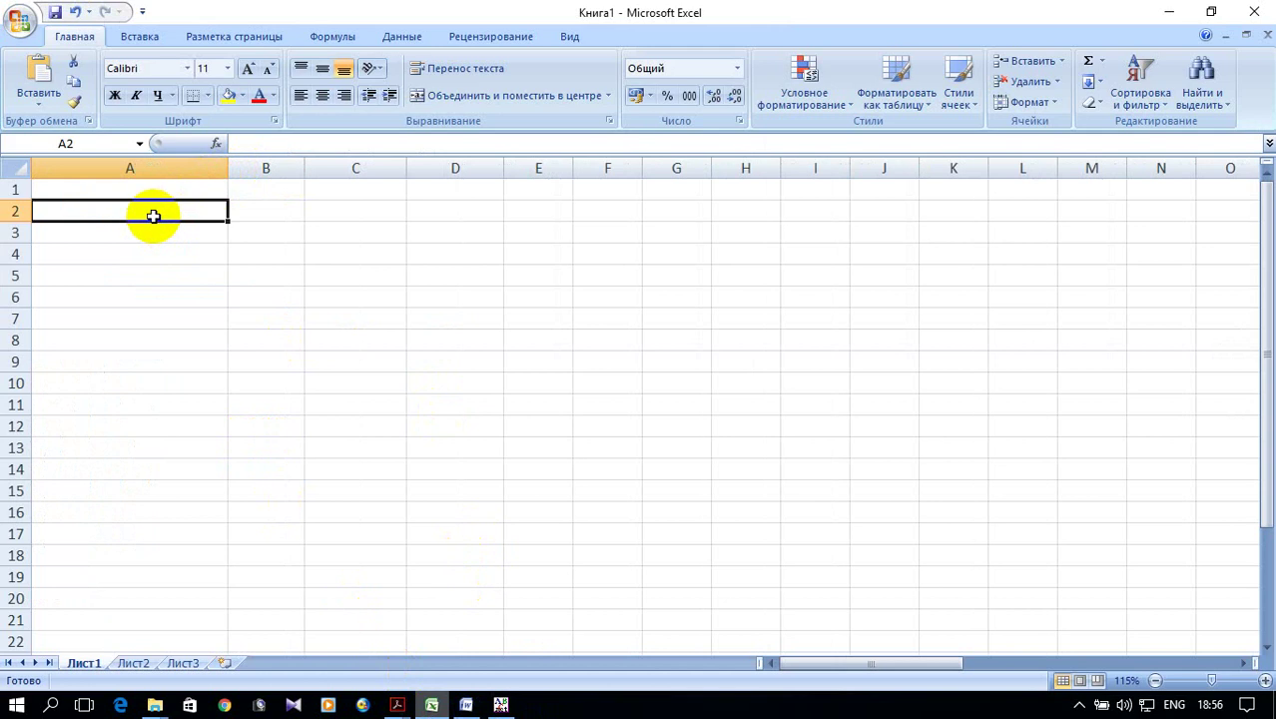
pyautogui.rightClick(149, 216)
pyautogui.click(220, 274)
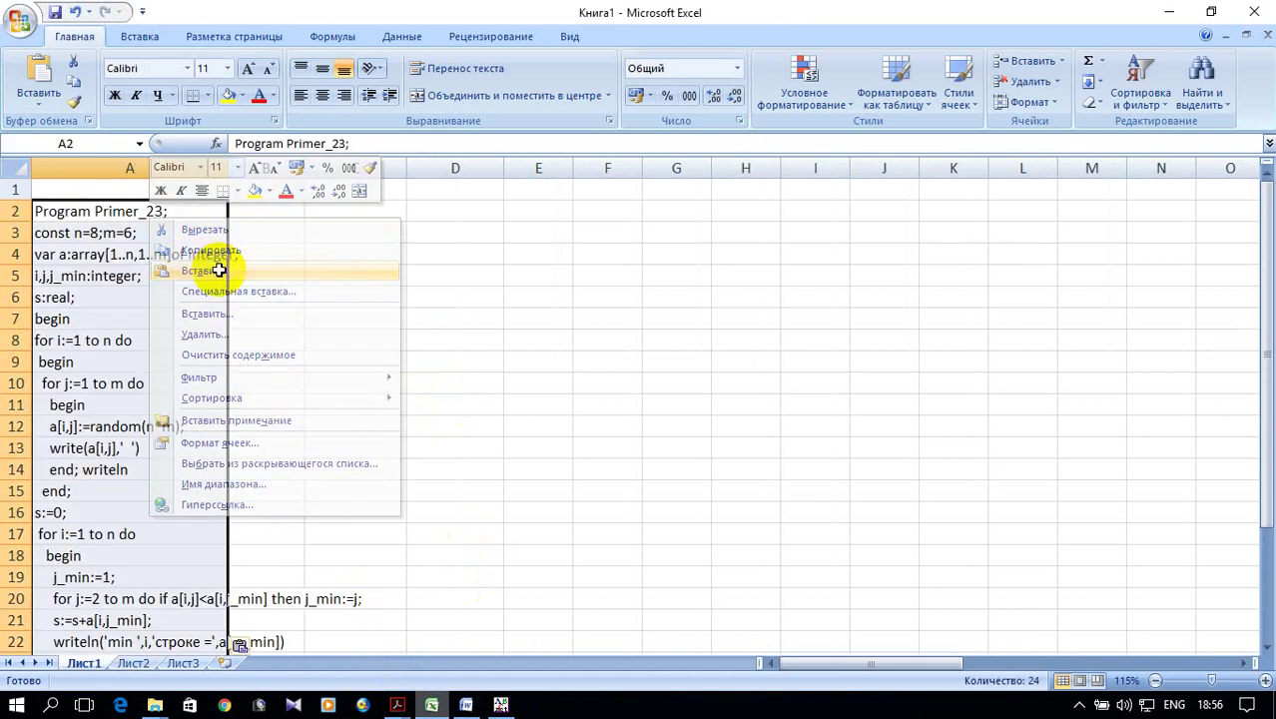
pyautogui.doubleClick(227, 172)
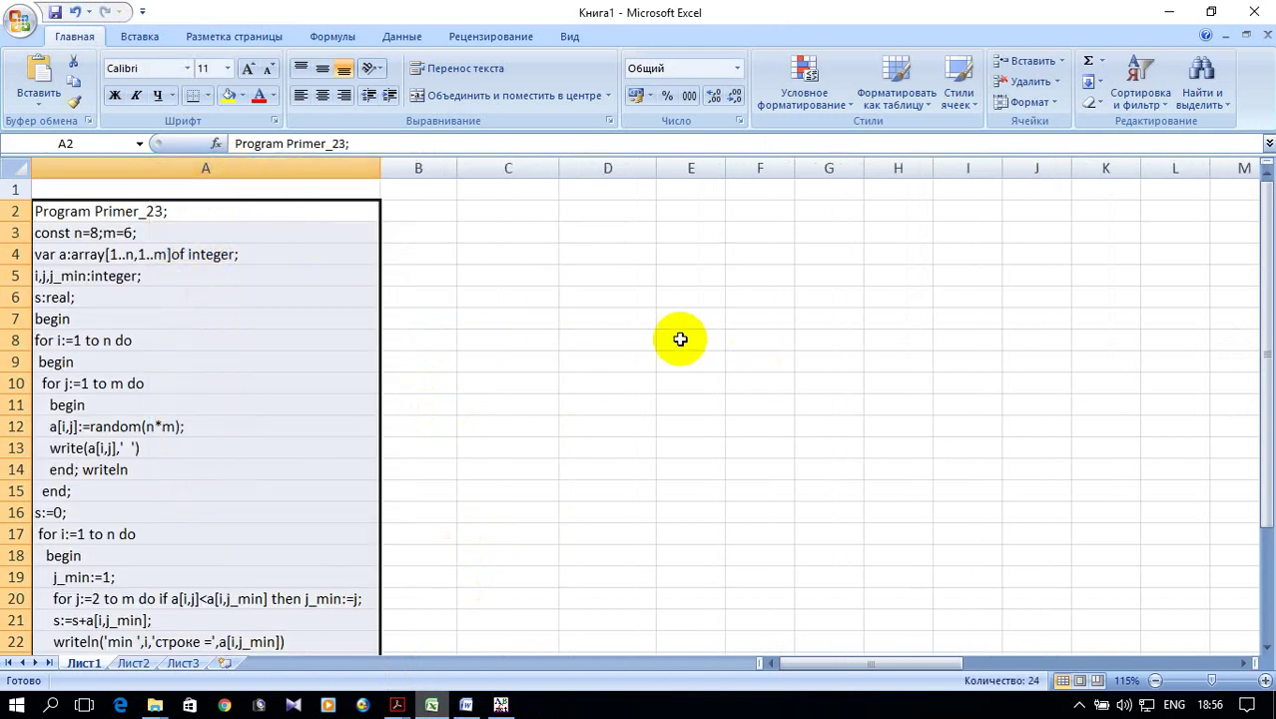
pyautogui.scroll(-2, 675, 330)
pyautogui.scroll(2, 669, 325)
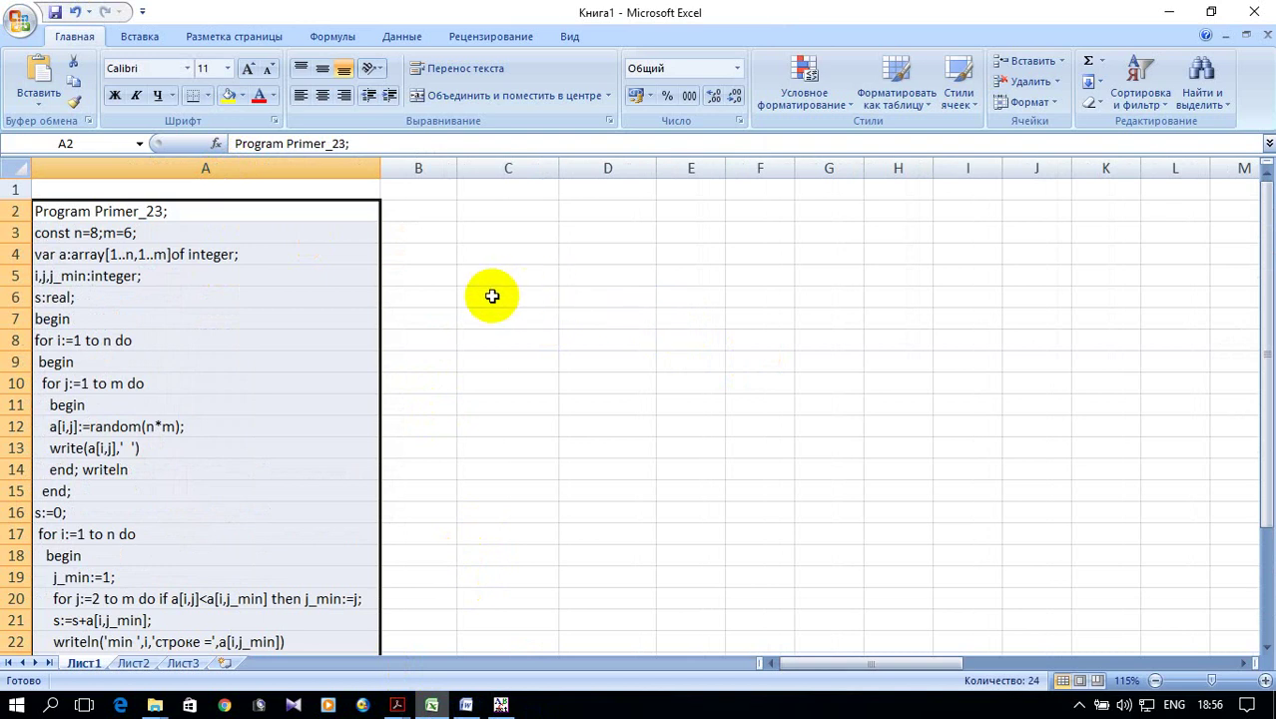
# Step: Start typing the 'a[i,j]' label in cell B3
pyautogui.click(426, 218)
pyautogui.click(447, 234)
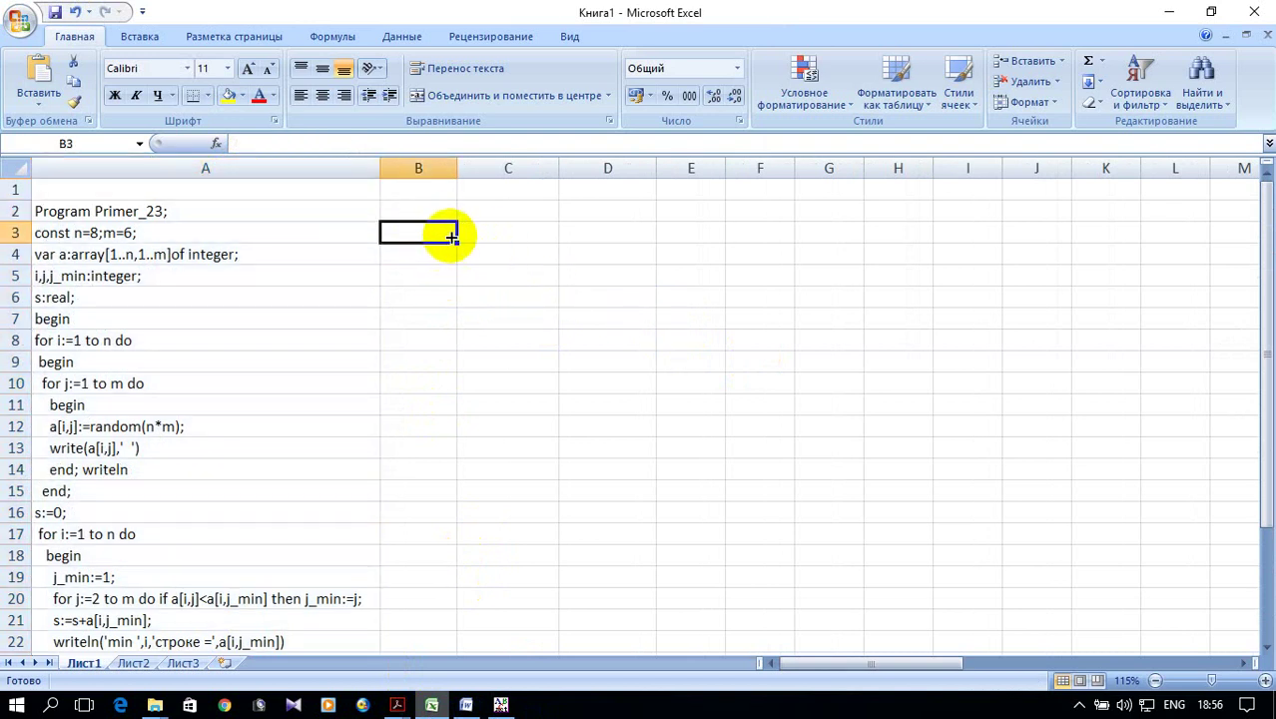
pyautogui.write('a[i,j')
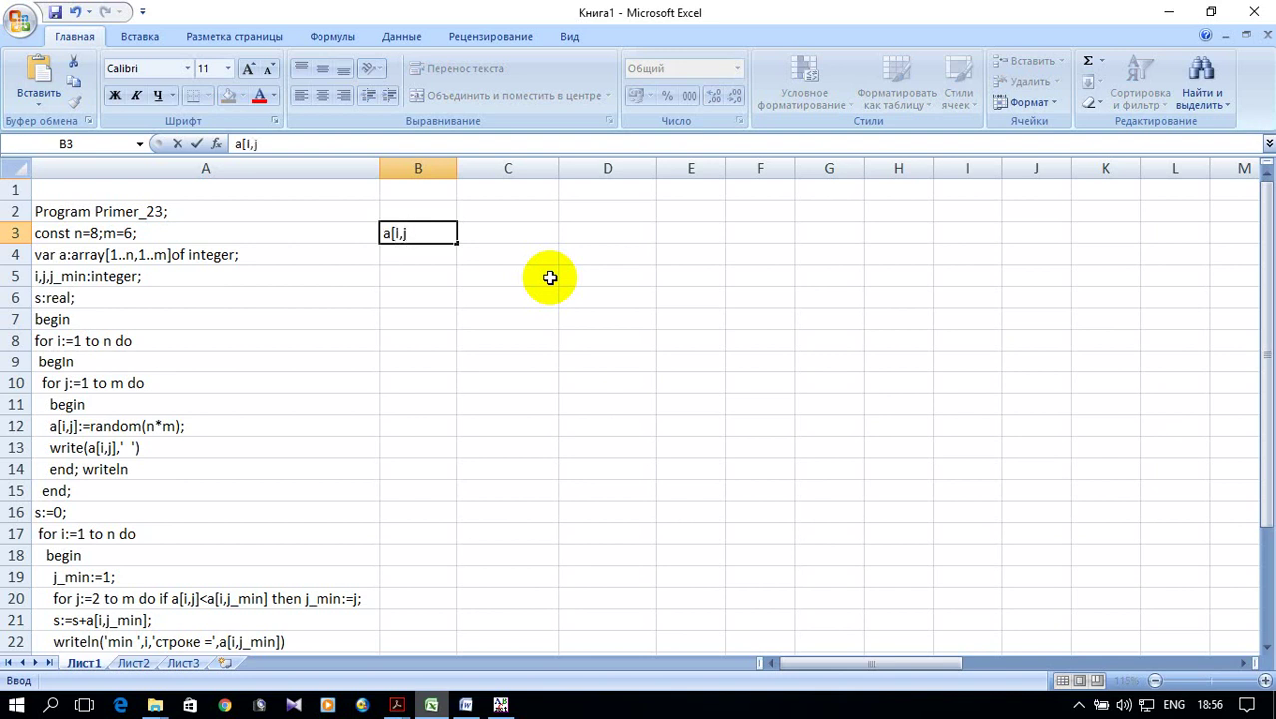
# Step: Enter 1 and 2 in C2:D2 and fill the column numbers 1–6 across to H2
pyautogui.click(512, 210)
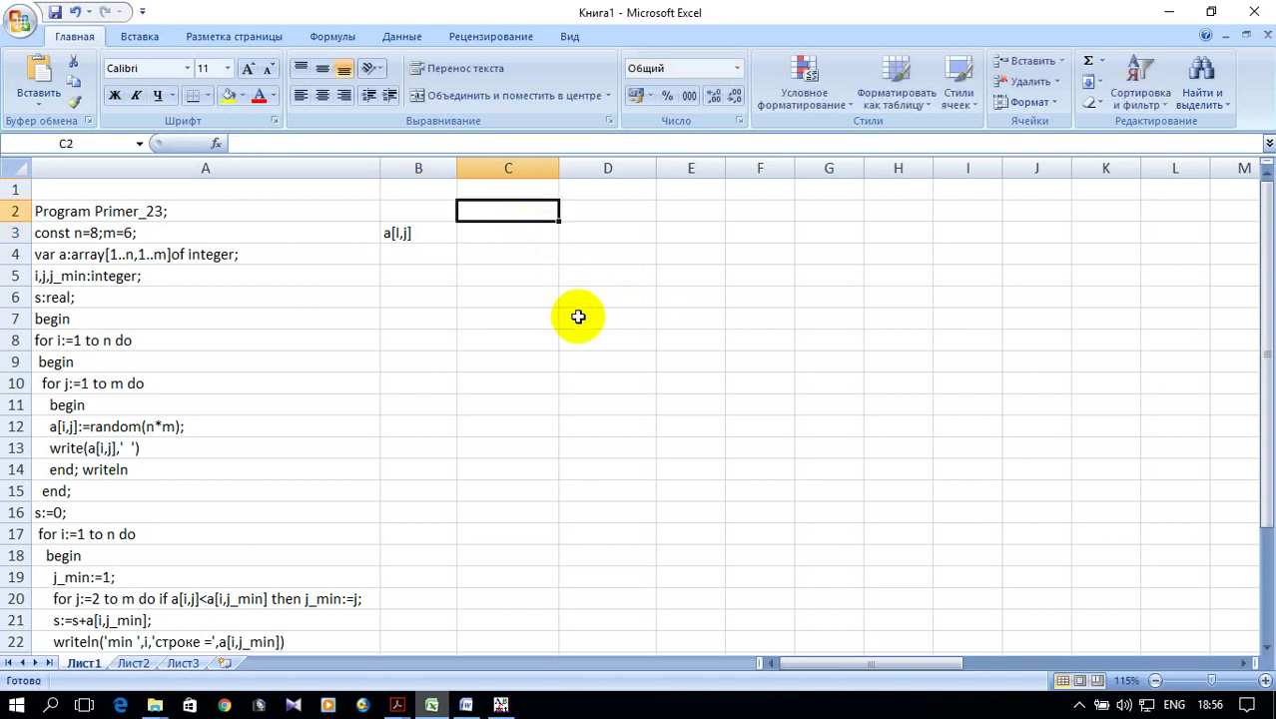
pyautogui.write('1')
pyautogui.click(611, 208)
pyautogui.write('2')
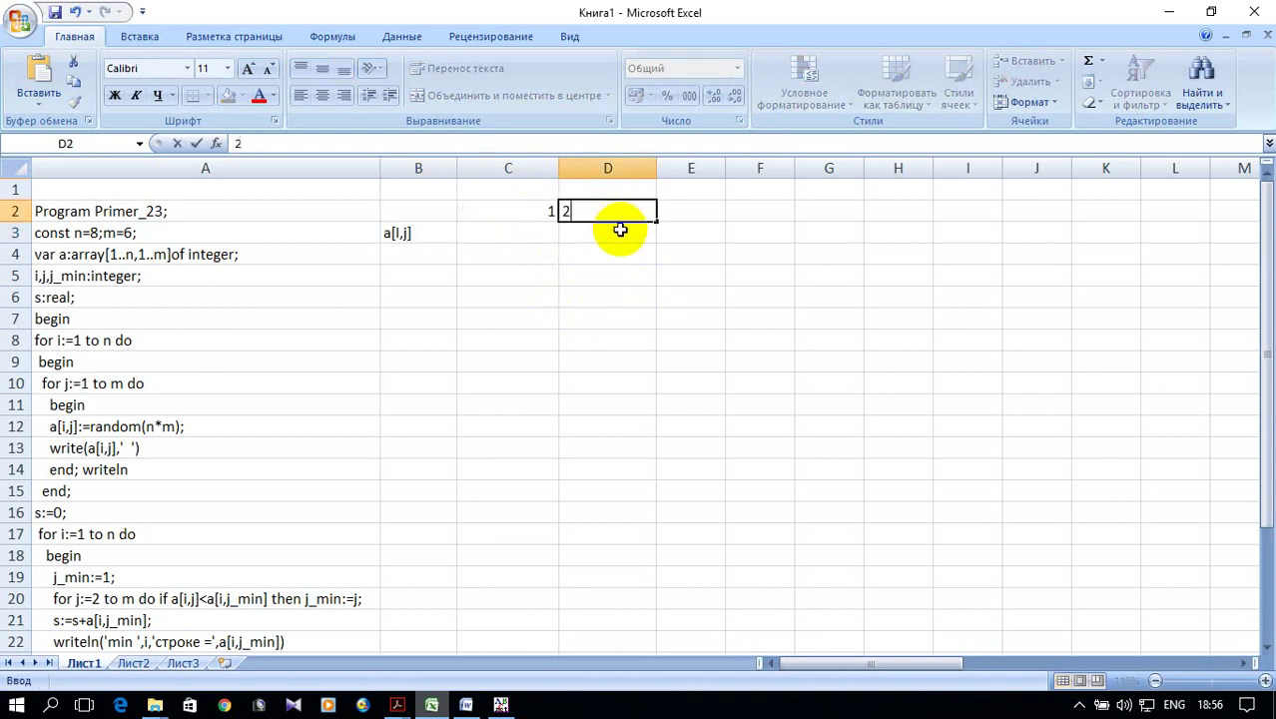
pyautogui.moveTo(523, 215)
pyautogui.mouseDown()
pyautogui.moveTo(771, 228)
pyautogui.moveTo(924, 216)
pyautogui.mouseUp()
pyautogui.scroll(-1, 628, 236)
pyautogui.scroll(1, 638, 239)
# Step: Move the a[i,j] label to B2 and fill row numbers 1–8 into B3:B10
pyautogui.click(426, 257)
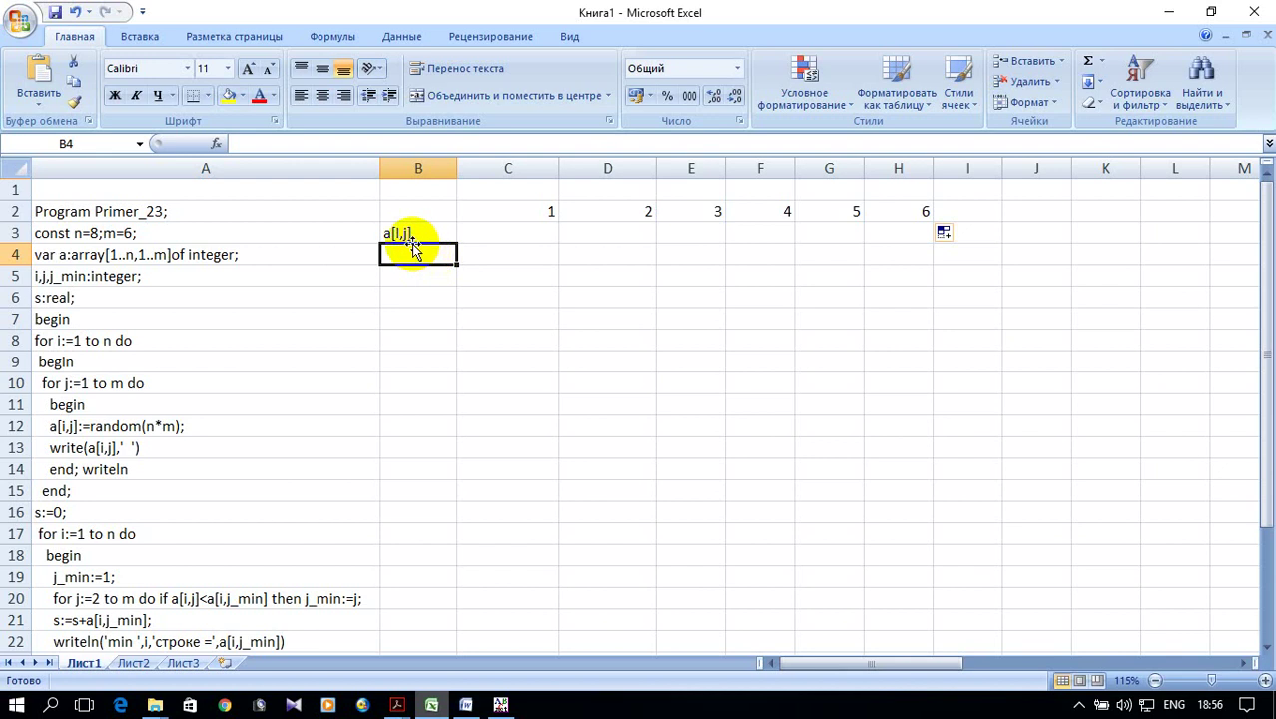
pyautogui.click(397, 233)
pyautogui.moveTo(426, 227); pyautogui.dragTo(421, 207)
pyautogui.click(421, 232)
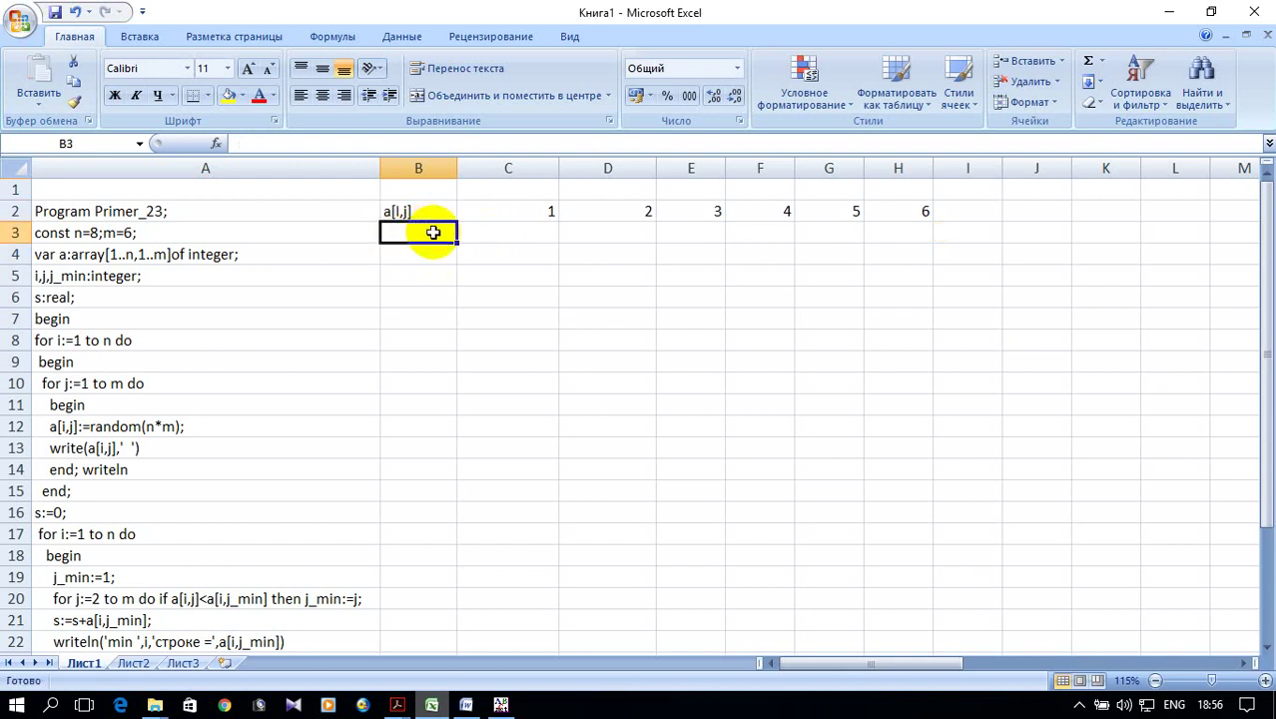
pyautogui.write('1')
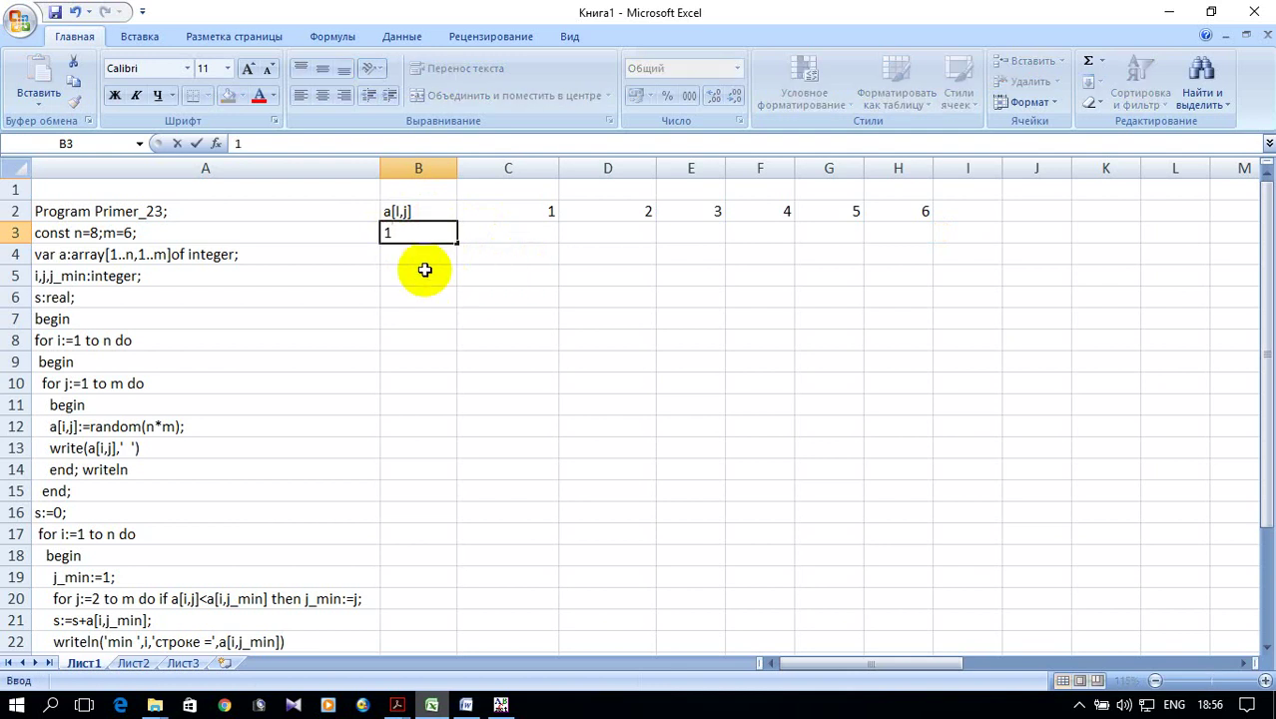
pyautogui.click(419, 256)
pyautogui.write('2')
pyautogui.click(418, 231)
pyautogui.moveTo(418, 231)
pyautogui.mouseDown()
pyautogui.moveTo(461, 401)
pyautogui.moveTo(456, 391)
pyautogui.mouseUp()
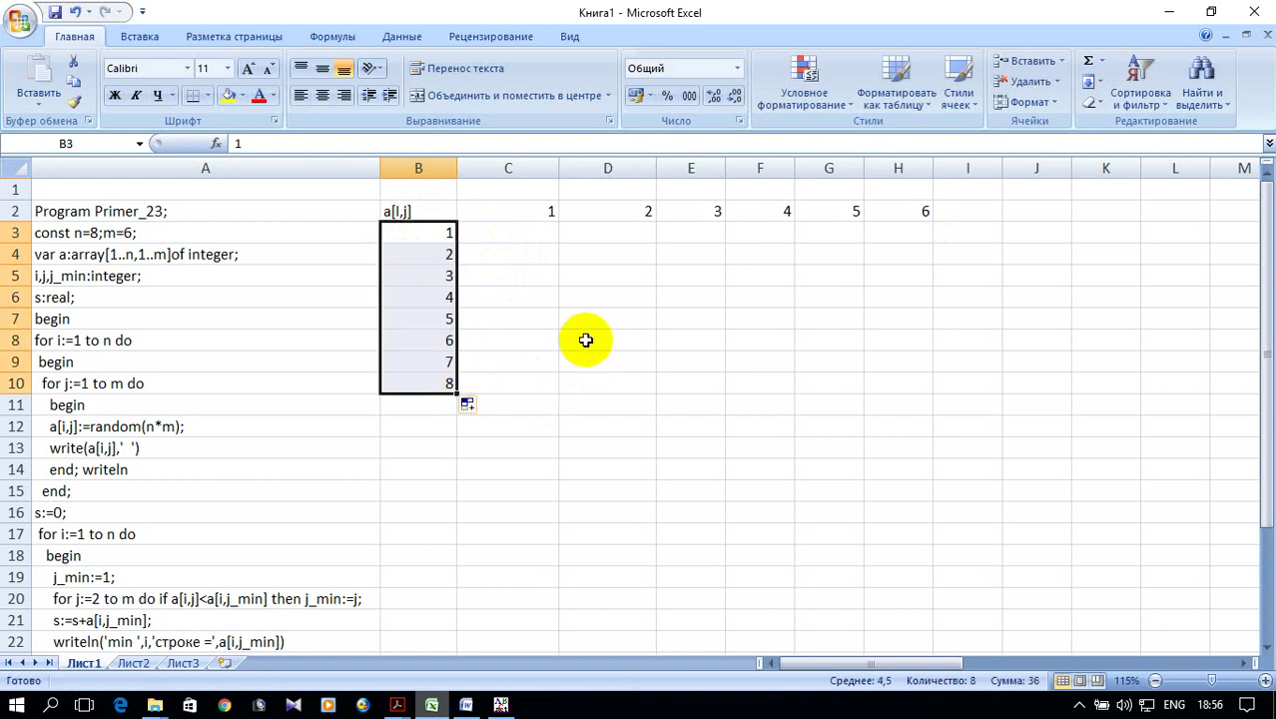
pyautogui.click(532, 384)
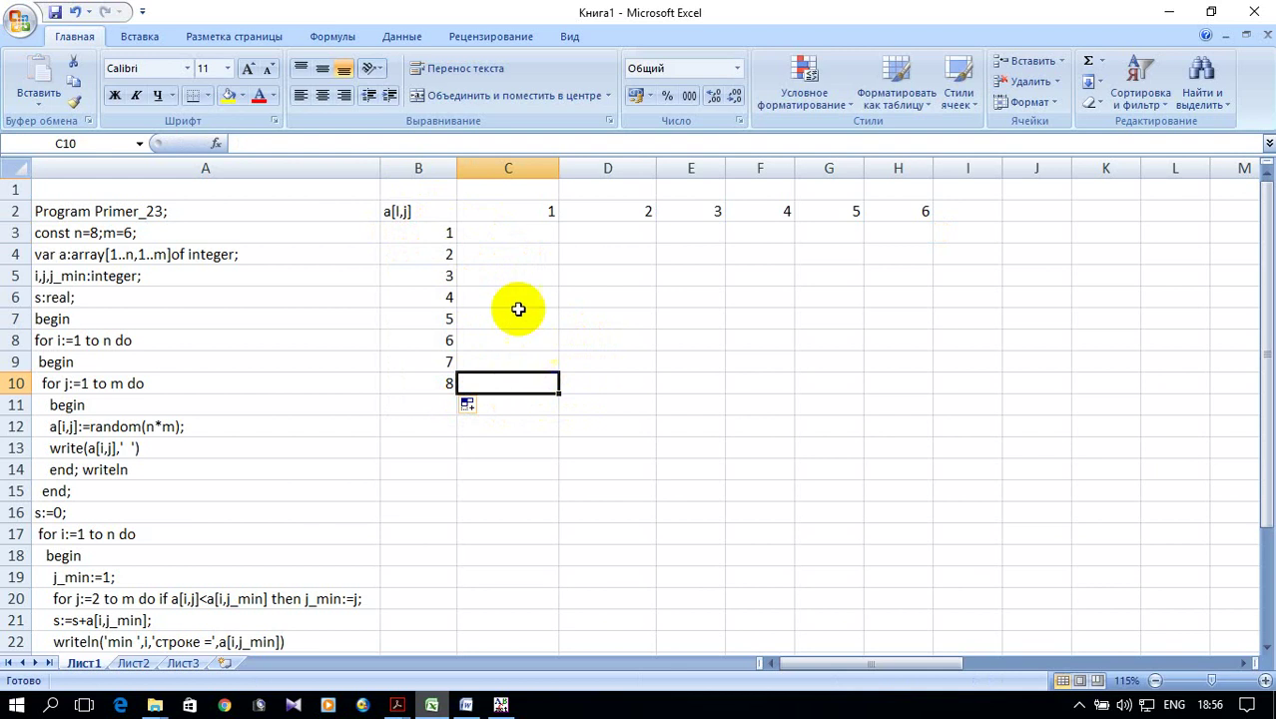
# Step: Enter 1 and 4 in C3:D3 and extend the step-3 series to 16 in H3
pyautogui.click(526, 239)
pyautogui.write('1')
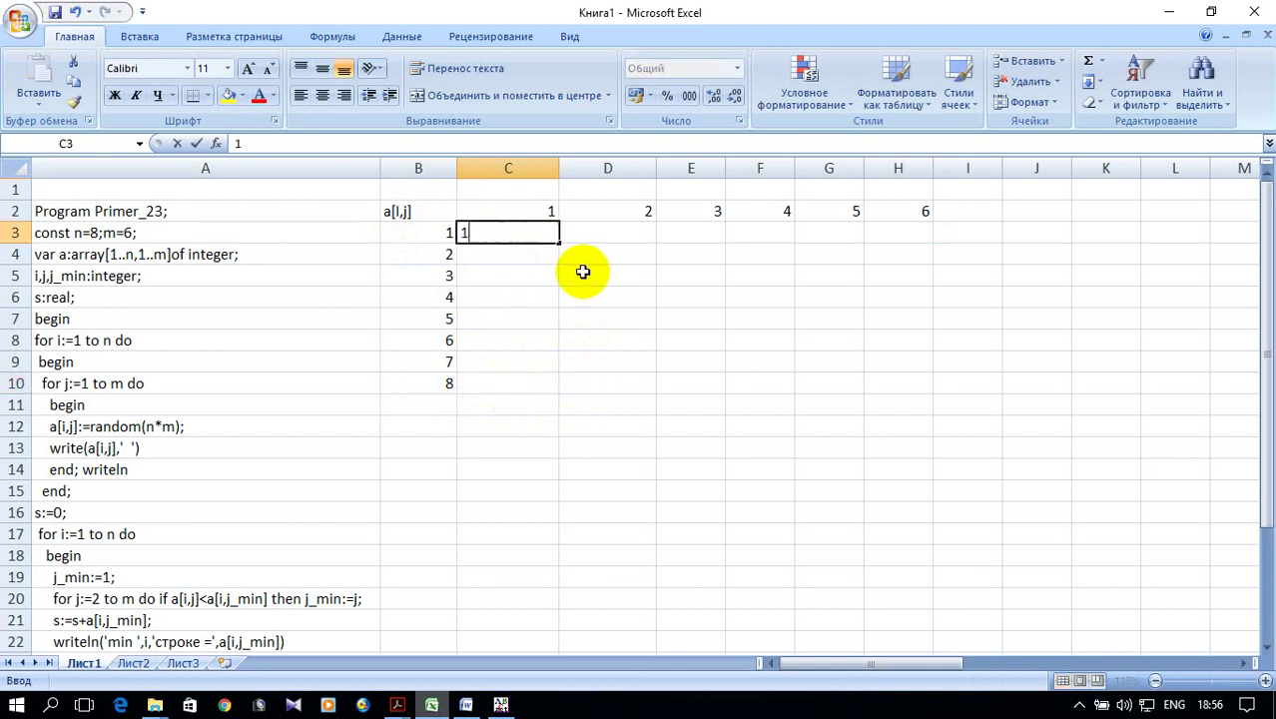
pyautogui.click(597, 231)
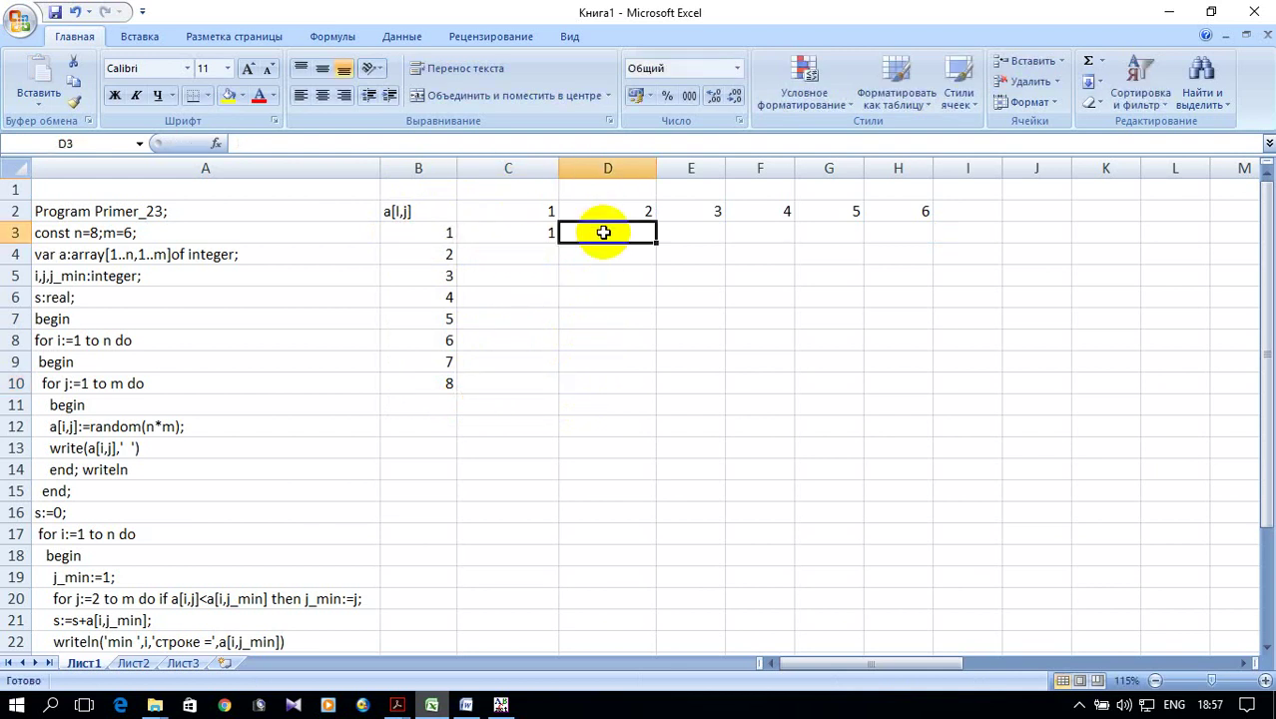
pyautogui.write('4')
pyautogui.click(612, 274)
pyautogui.moveTo(498, 240); pyautogui.dragTo(607, 235)
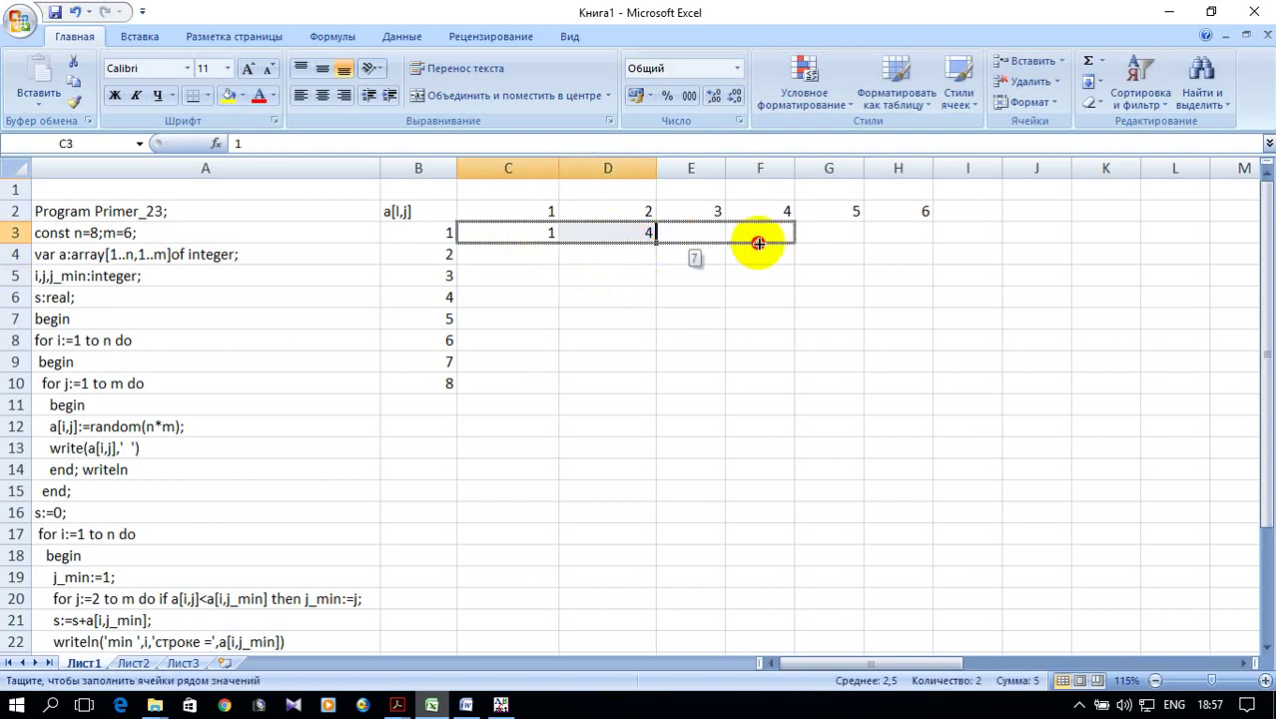
pyautogui.moveTo(656, 243); pyautogui.dragTo(914, 246)
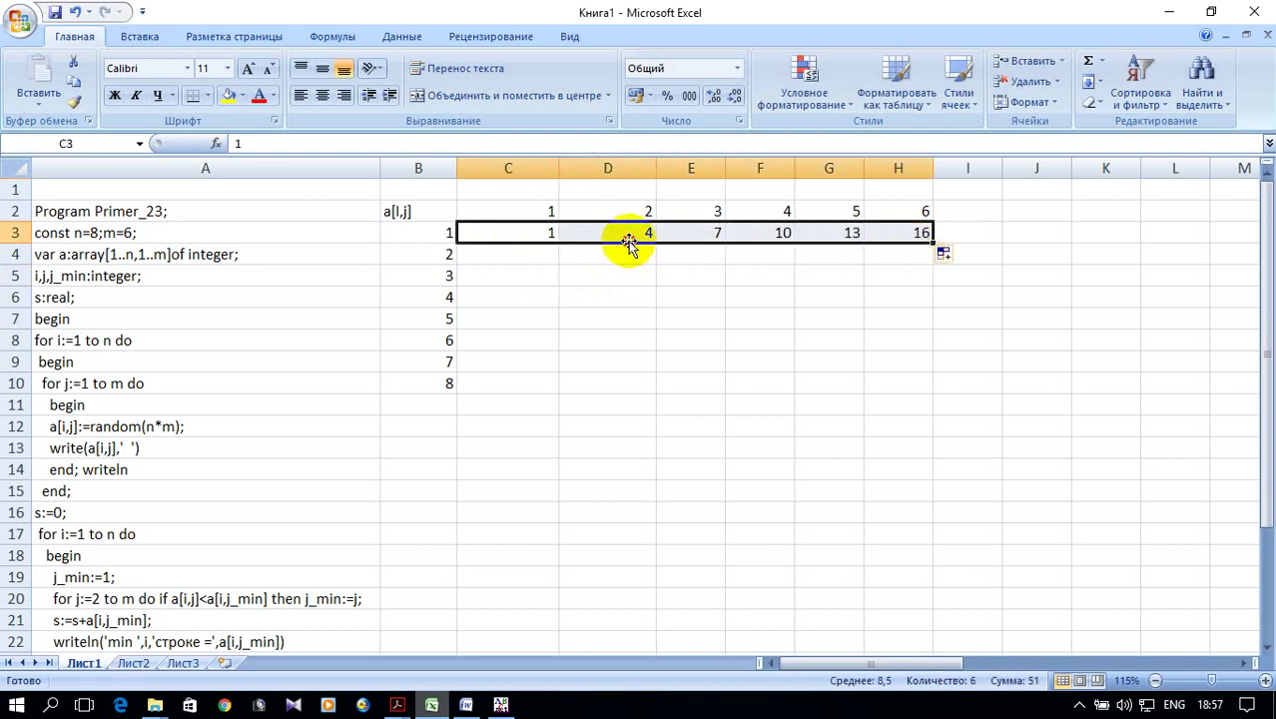
pyautogui.click(690, 264)
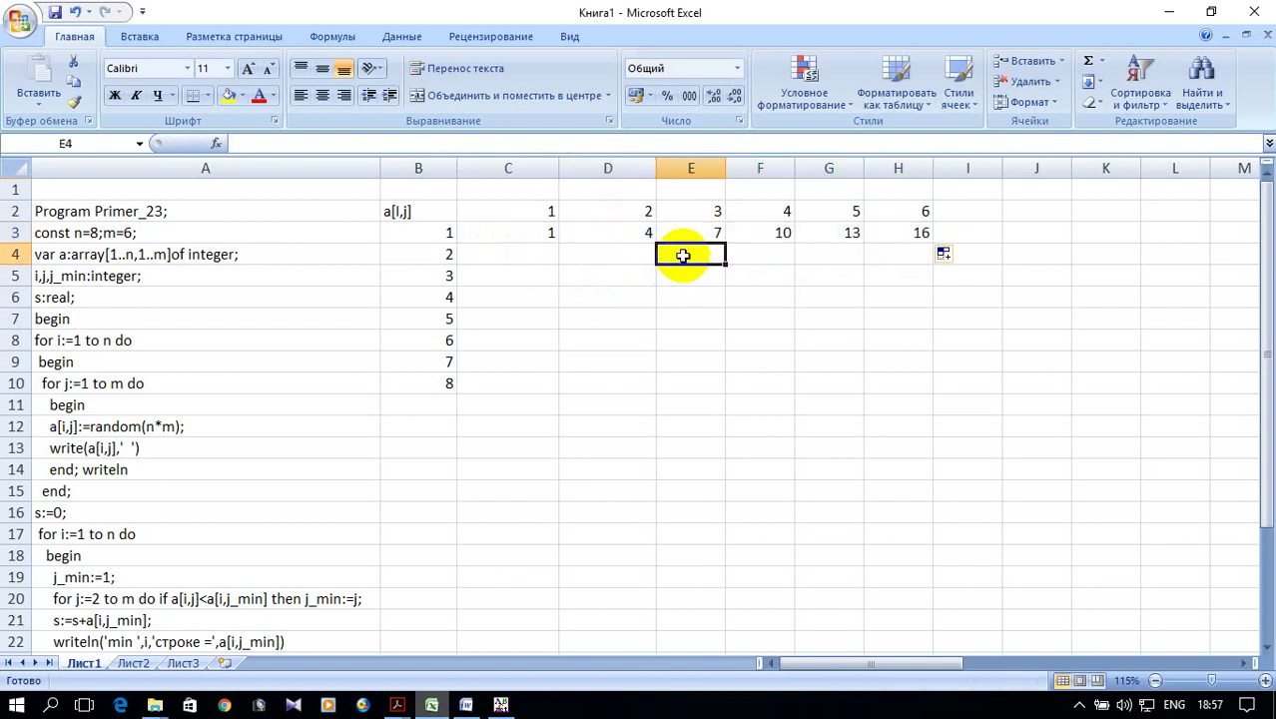
# Step: Enter 12 in E4, 124 in D4, 12 in D7, then 4, 5 and 6 in nearby matrix cells
pyautogui.write('12')
pyautogui.click(584, 256)
pyautogui.write('124')
pyautogui.click(599, 323)
pyautogui.write('12')
pyautogui.click(507, 258)
pyautogui.write('4')
pyautogui.press('Return')
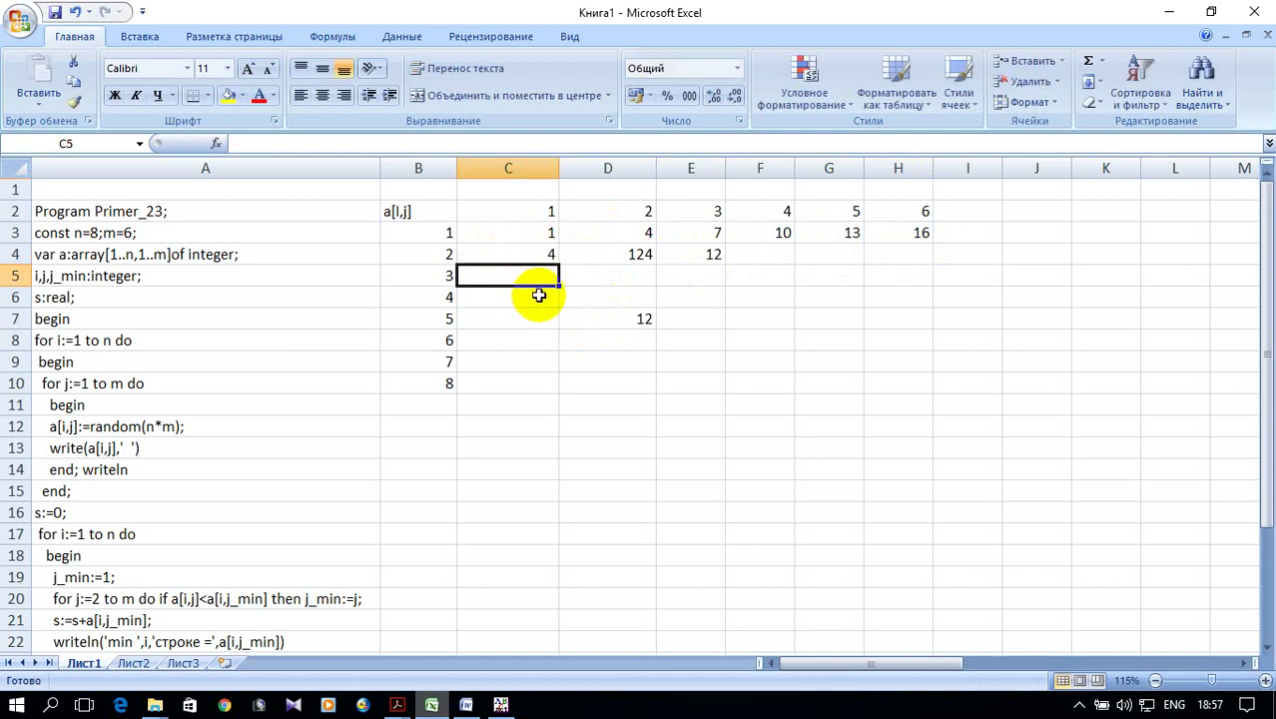
pyautogui.write('5')
pyautogui.click(628, 292)
pyautogui.write('6')
# Step: Put 6 in F6 and 4 in E5, D5, C7, C6 and D8
pyautogui.click(734, 295)
pyautogui.write('6')
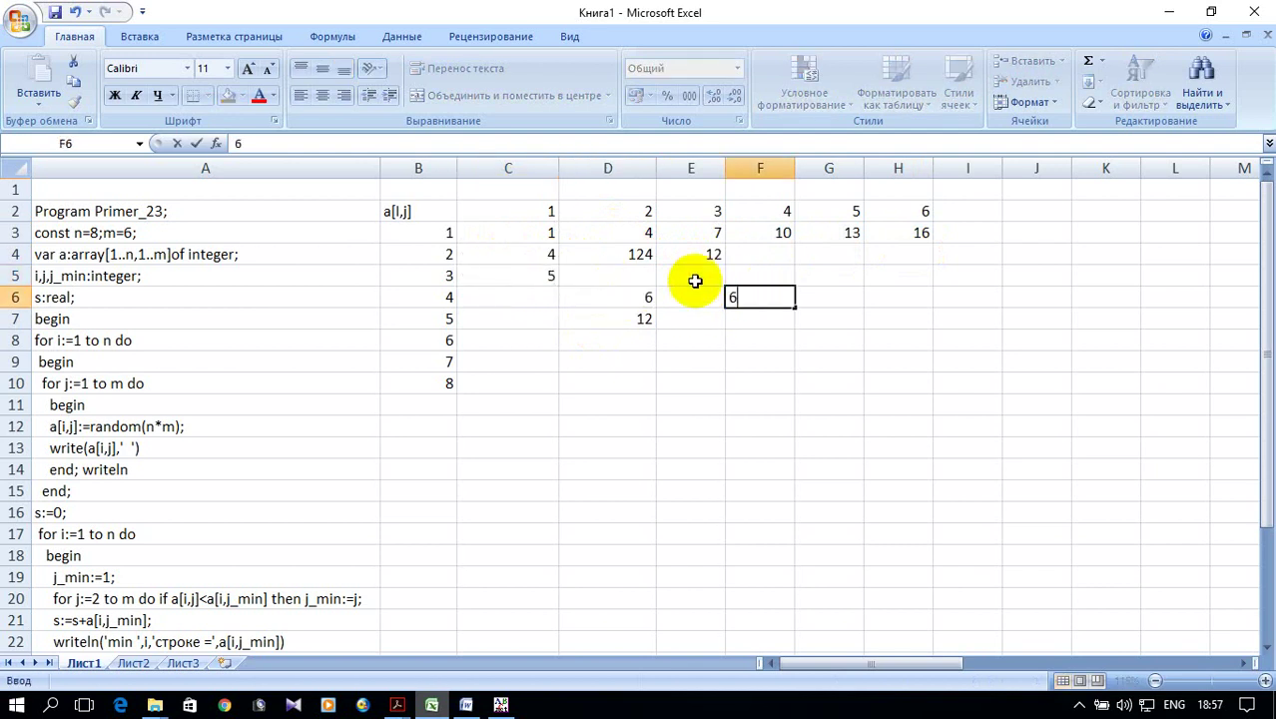
pyautogui.click(696, 279)
pyautogui.write('4')
pyautogui.click(613, 277)
pyautogui.write('4')
pyautogui.click(515, 317)
pyautogui.write('4')
pyautogui.press('Up')
pyautogui.write('4')
pyautogui.click(612, 339)
pyautogui.write('4')
# Step: Put 4 in E8, F7, F5 and one more cell, and 6 in G5
pyautogui.click(718, 339)
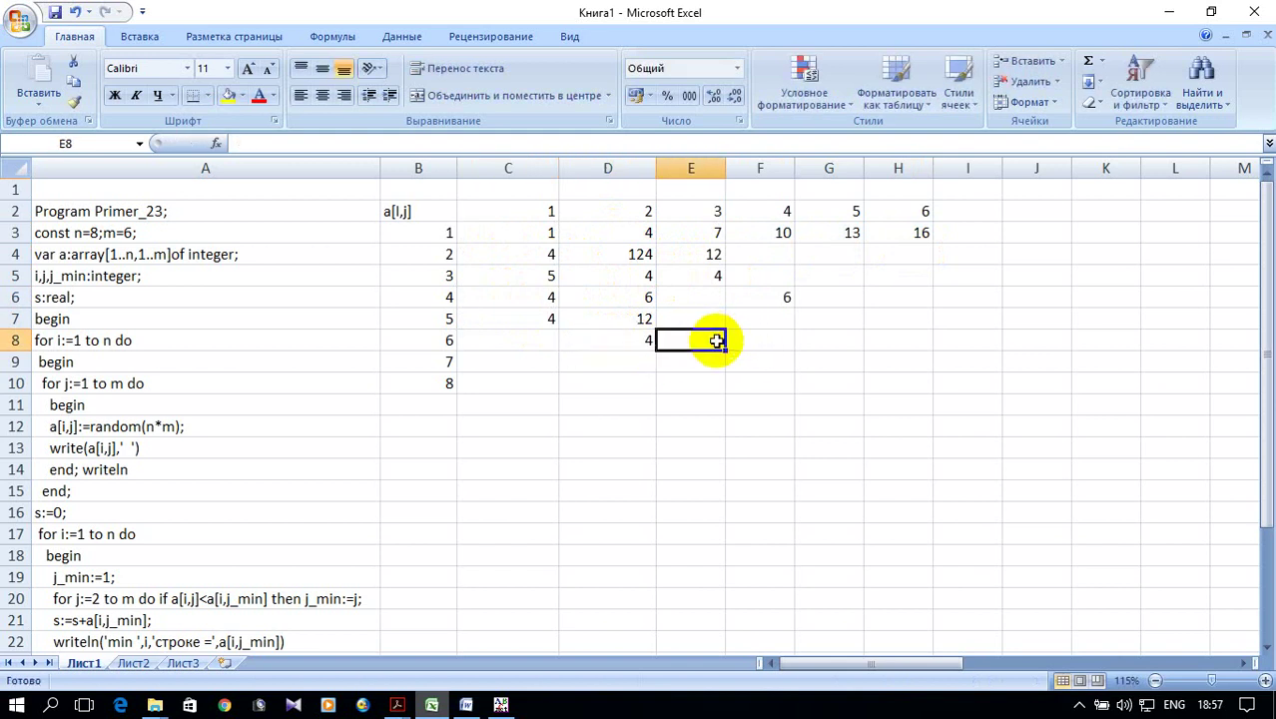
pyautogui.write('4')
pyautogui.click(699, 318)
pyautogui.write('4')
pyautogui.click(759, 318)
pyautogui.write('4')
pyautogui.click(758, 276)
pyautogui.write('4')
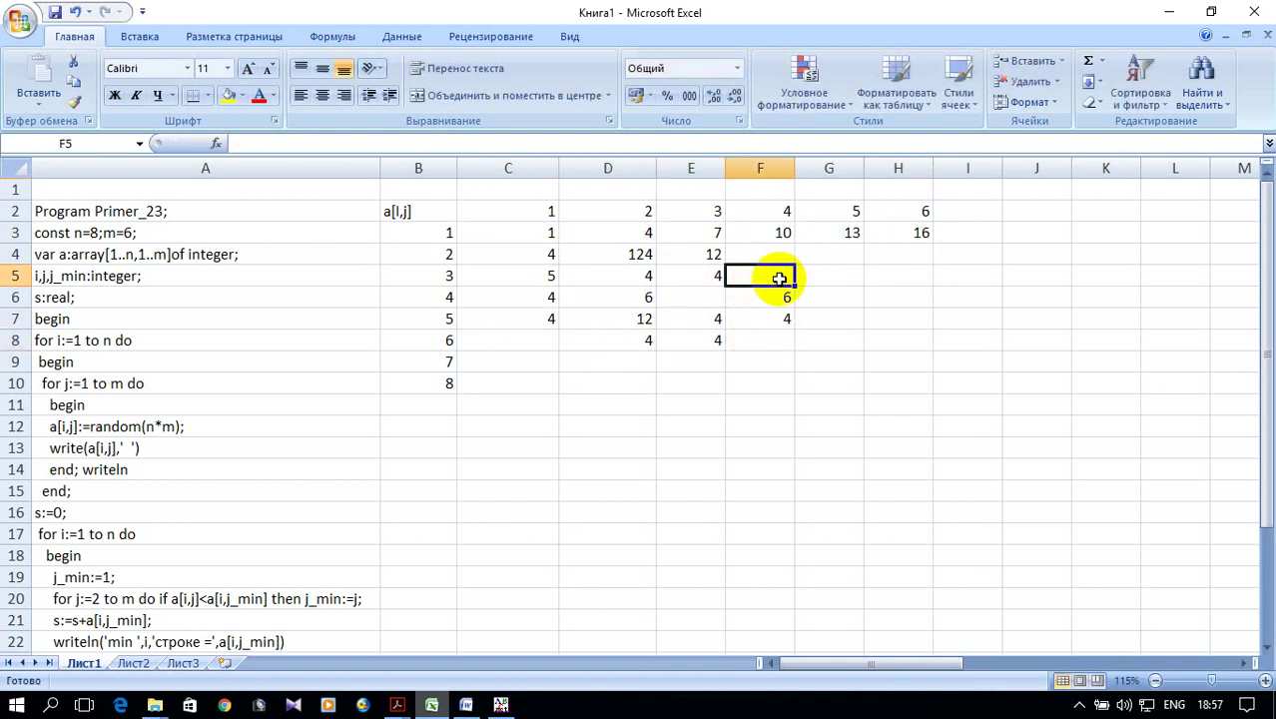
pyautogui.click(856, 285)
pyautogui.write('6')
pyautogui.click(881, 277)
pyautogui.click(872, 301)
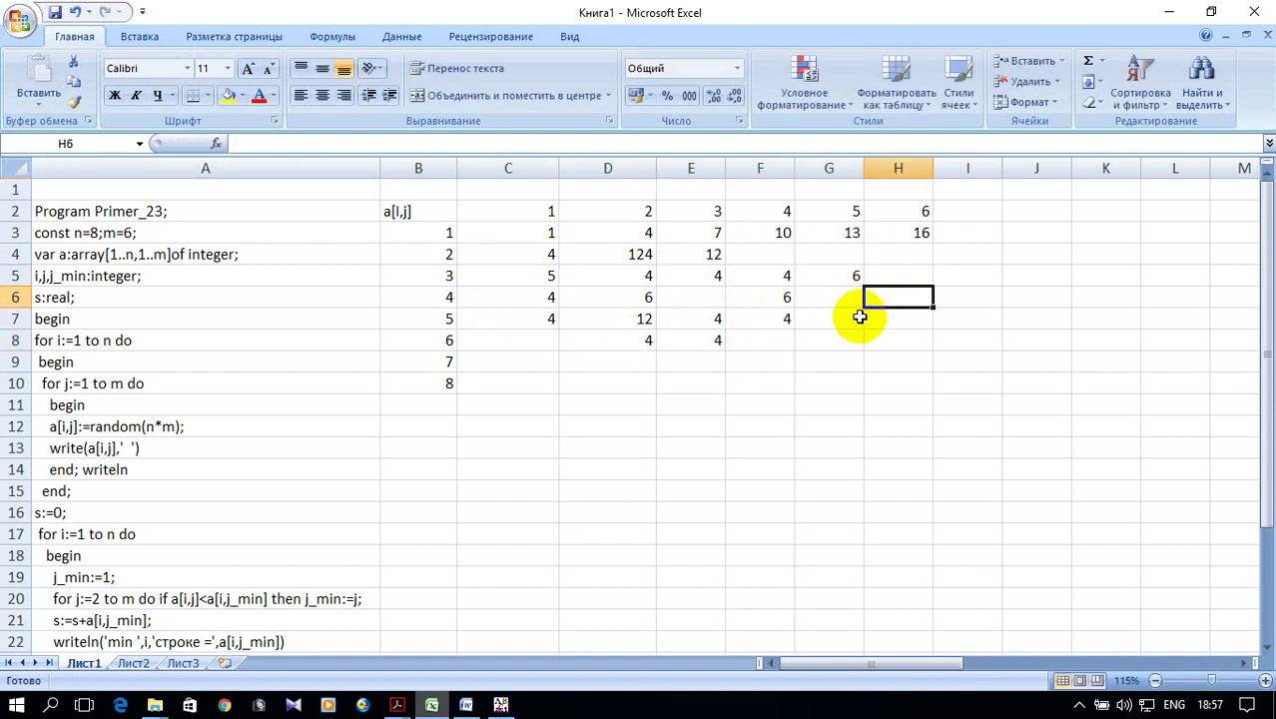
pyautogui.write('y')
pyautogui.click(839, 326)
pyautogui.click(917, 301)
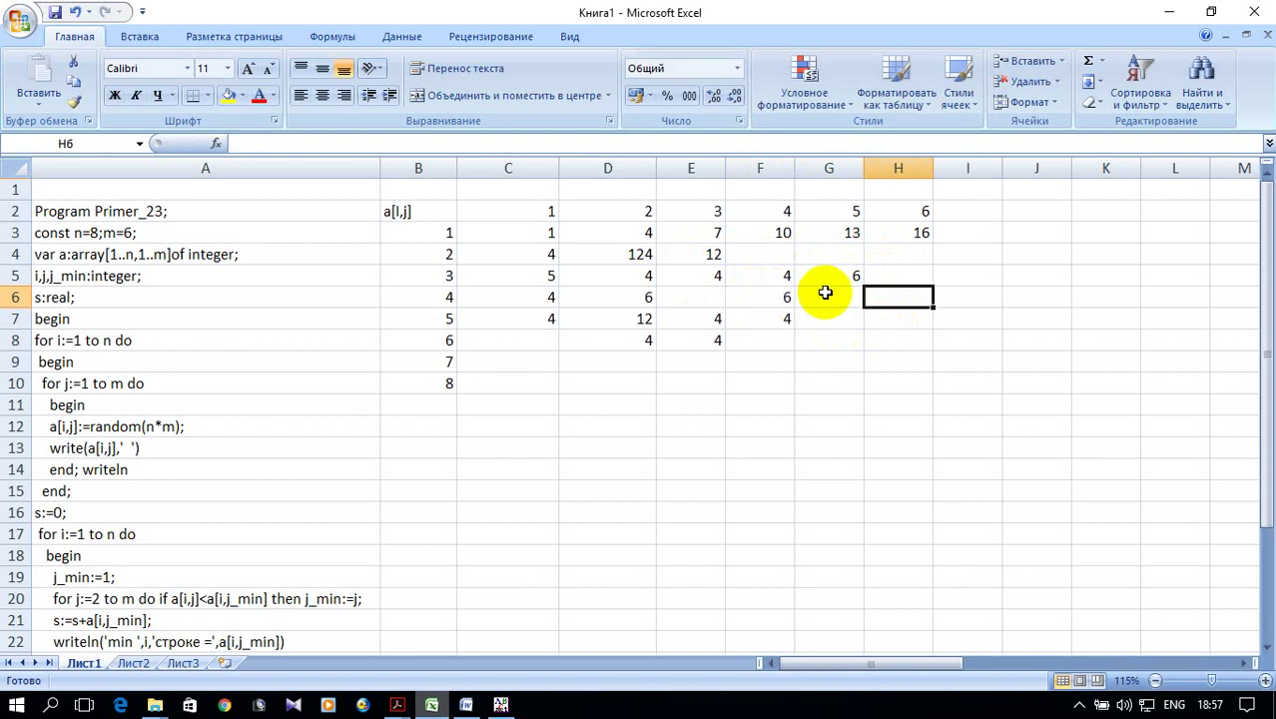
# Step: Extend the F5:G5 series to 8 in H5, add 7 in H6, and continue column H down to H10
pyautogui.moveTo(766, 277); pyautogui.dragTo(919, 287)
pyautogui.click(893, 278)
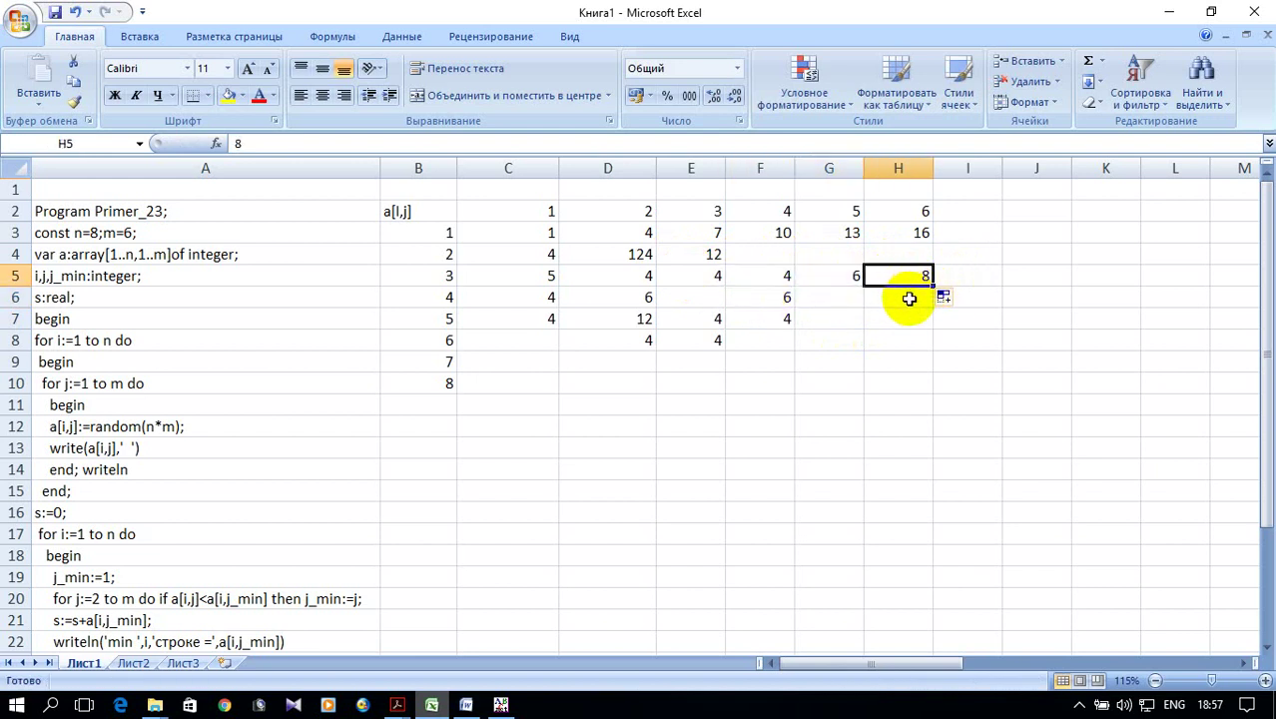
pyautogui.click(910, 299)
pyautogui.write('7')
pyautogui.moveTo(900, 276)
pyautogui.mouseDown()
pyautogui.moveTo(938, 308)
pyautogui.moveTo(920, 377)
pyautogui.mouseUp()
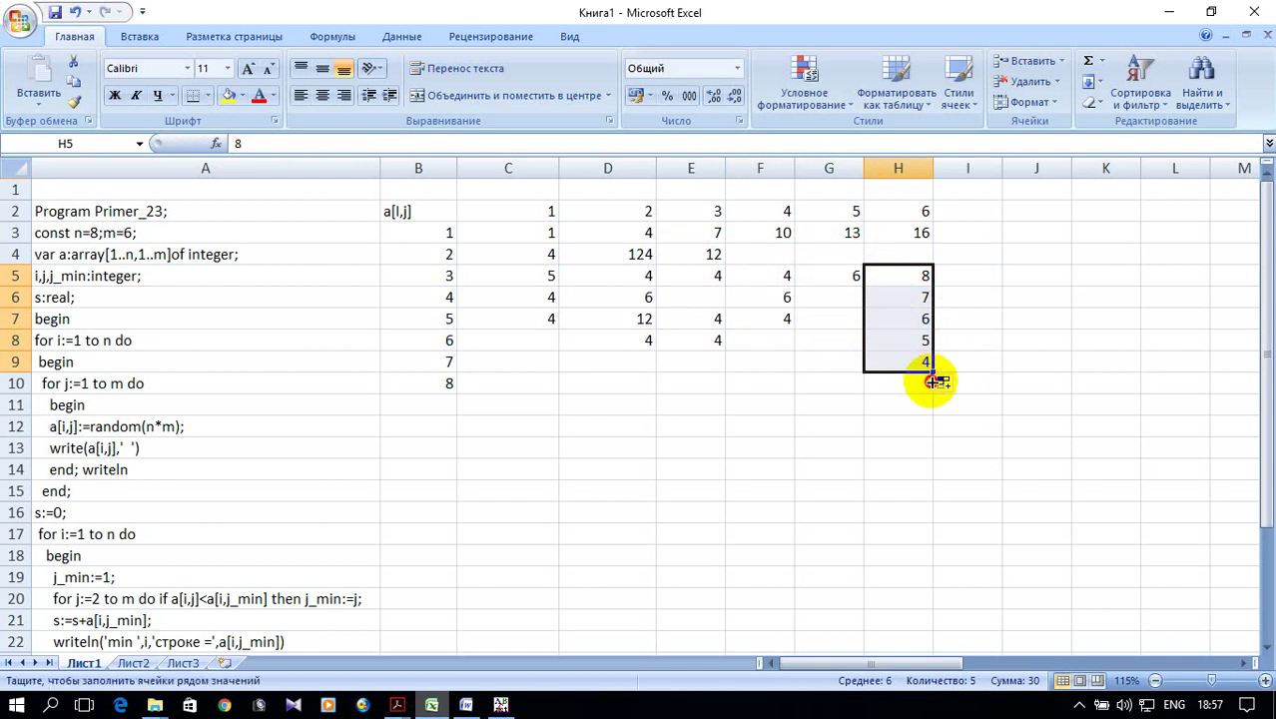
pyautogui.click(491, 704)
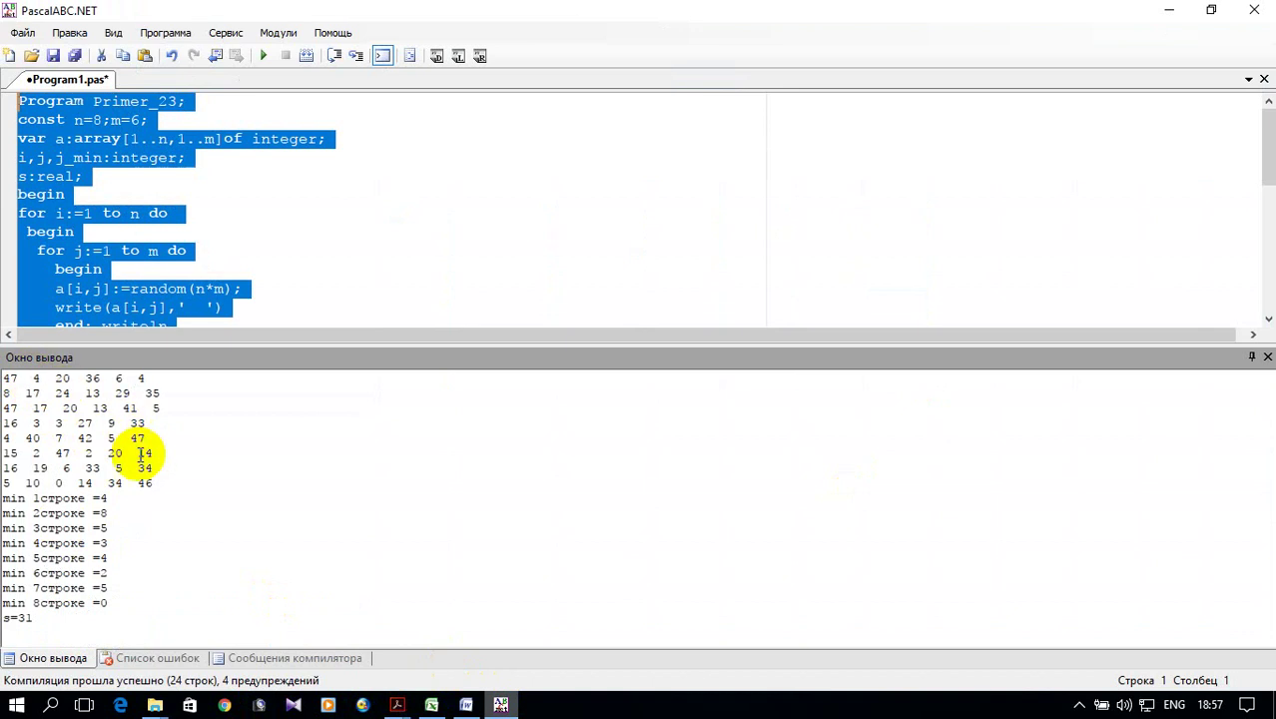
pyautogui.click(1168, 12)
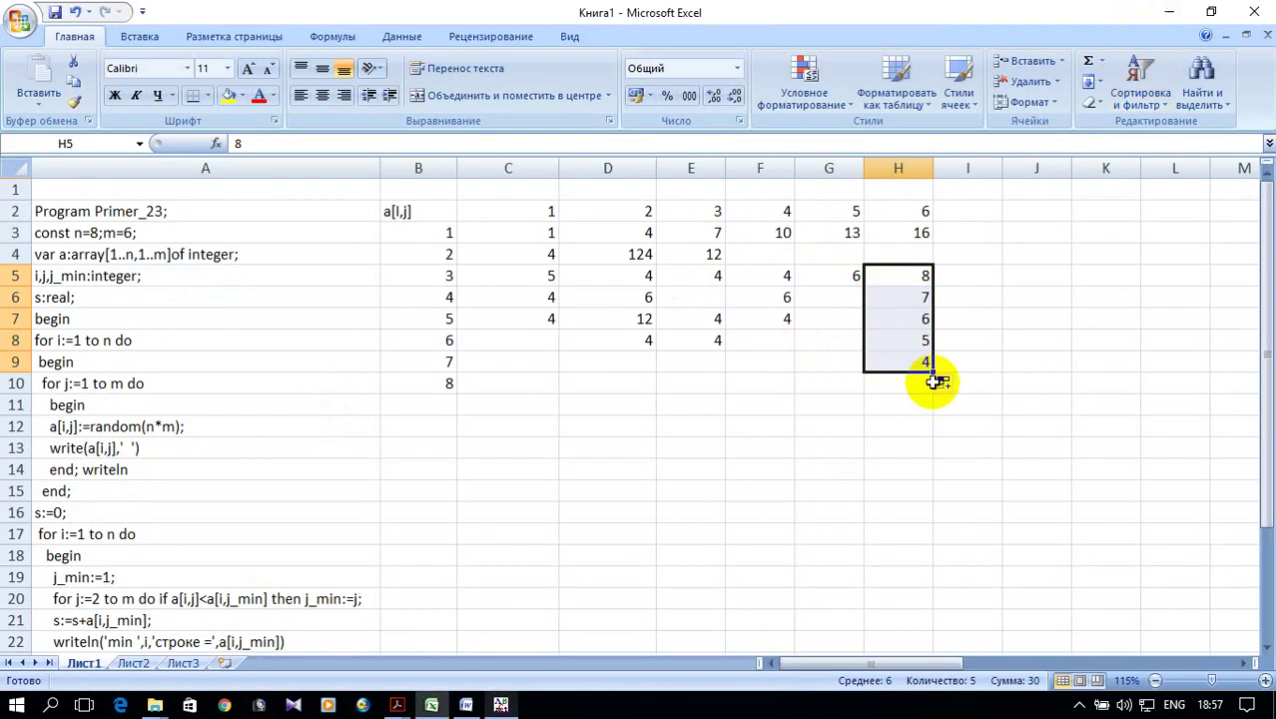
pyautogui.moveTo(933, 372); pyautogui.dragTo(934, 387)
# Step: Enter 3 in H4, 2 in F4, 3 in G4 and 7 in C8
pyautogui.click(905, 253)
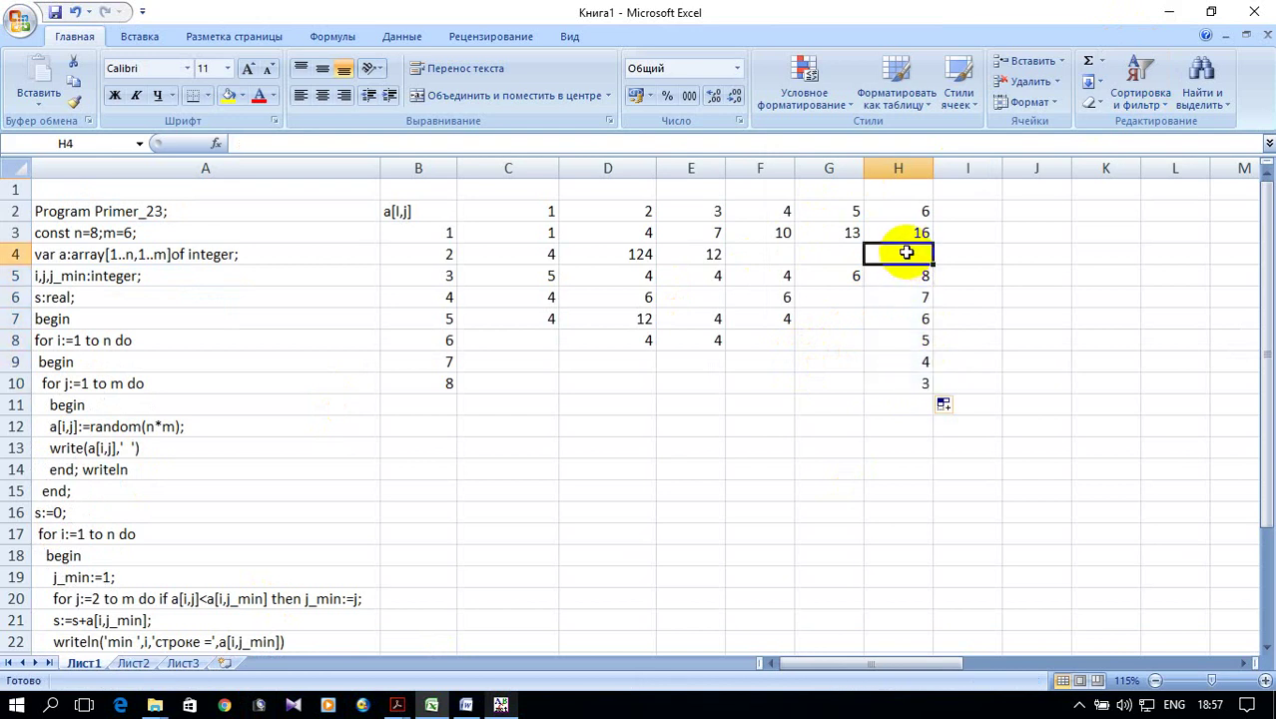
pyautogui.write('3')
pyautogui.click(769, 253)
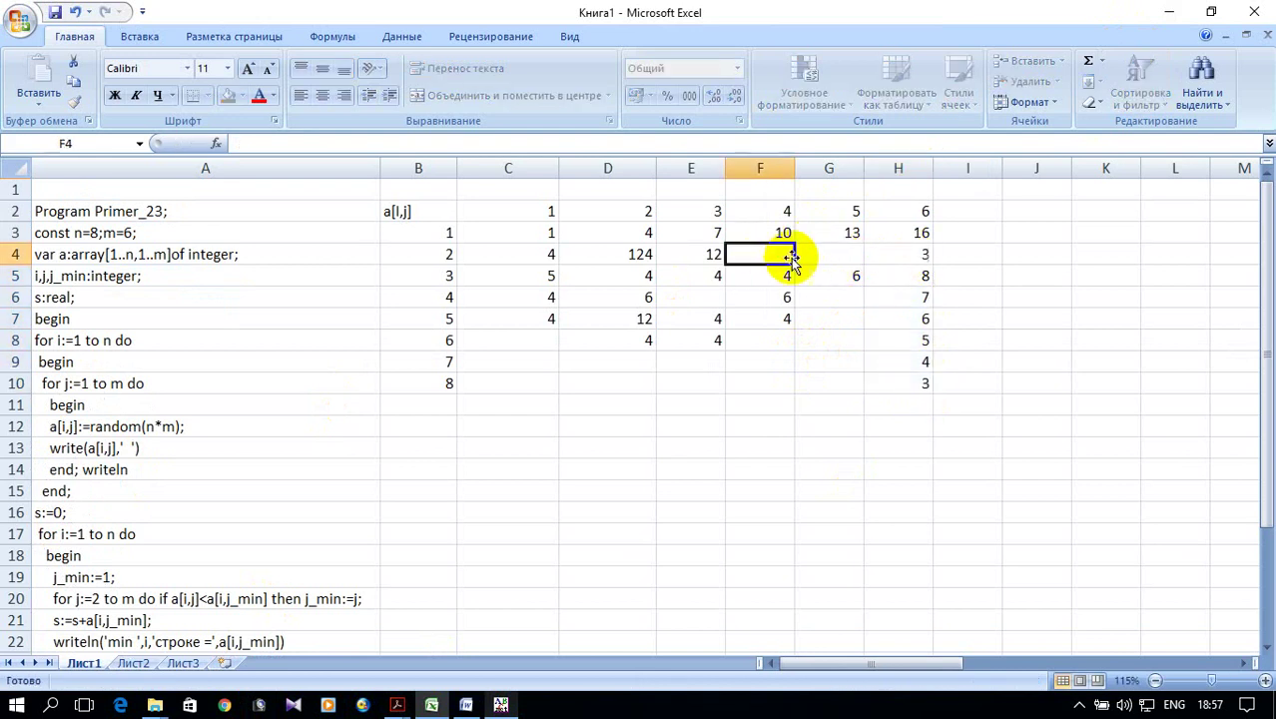
pyautogui.write('2')
pyautogui.click(825, 254)
pyautogui.write('3')
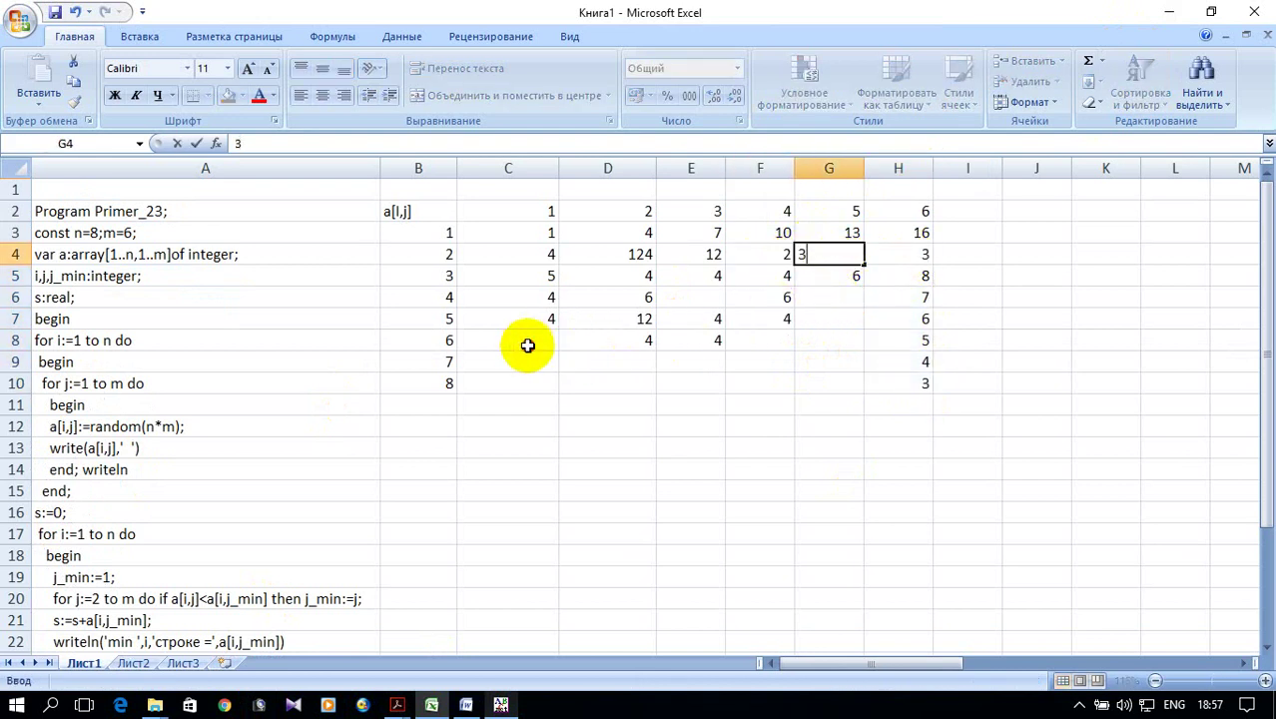
pyautogui.click(523, 341)
pyautogui.write('7')
# Step: Enter 9 in D9, 4 in C9, 2 in C10 and 4 in D10
pyautogui.click(609, 358)
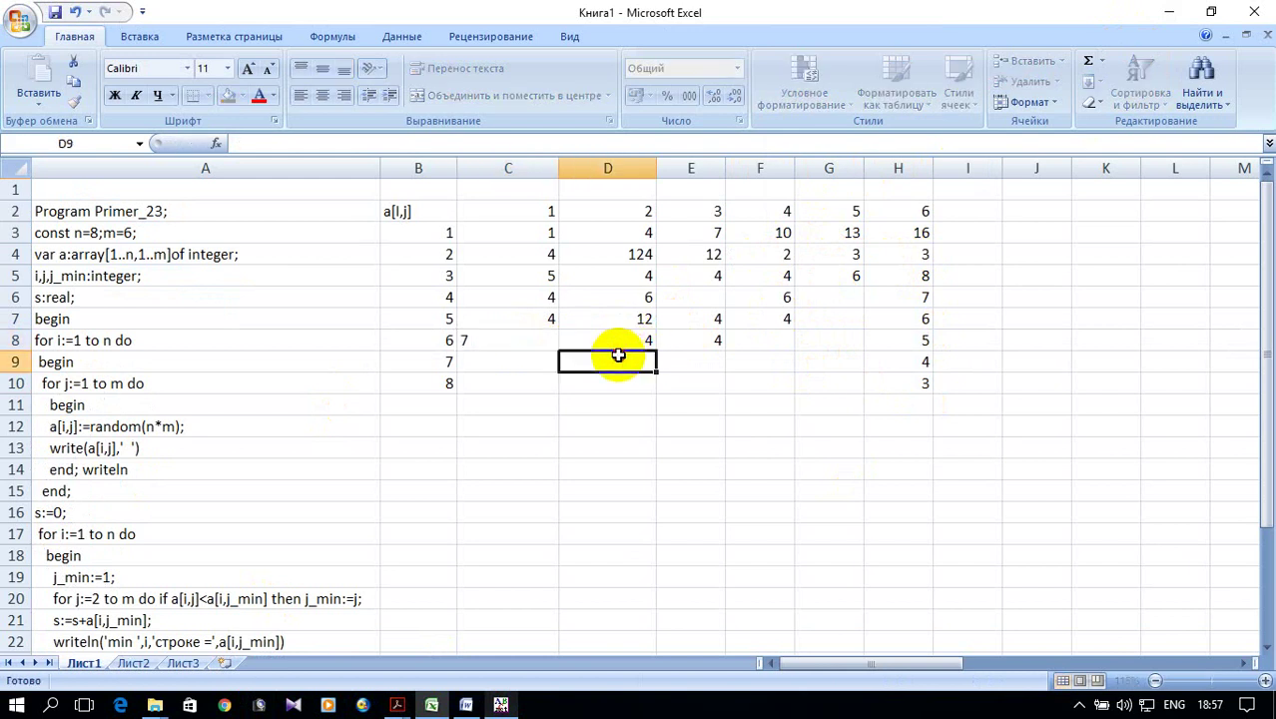
pyautogui.write('9')
pyautogui.click(523, 370)
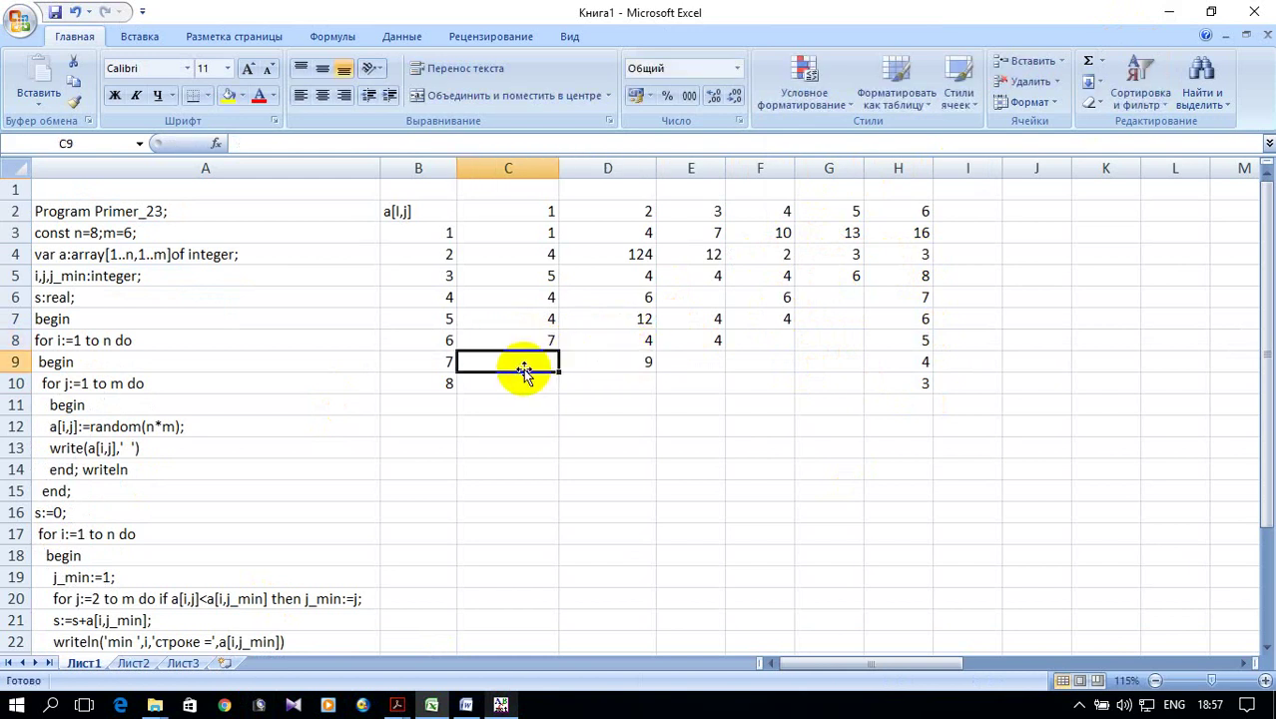
pyautogui.write('4')
pyautogui.click(507, 381)
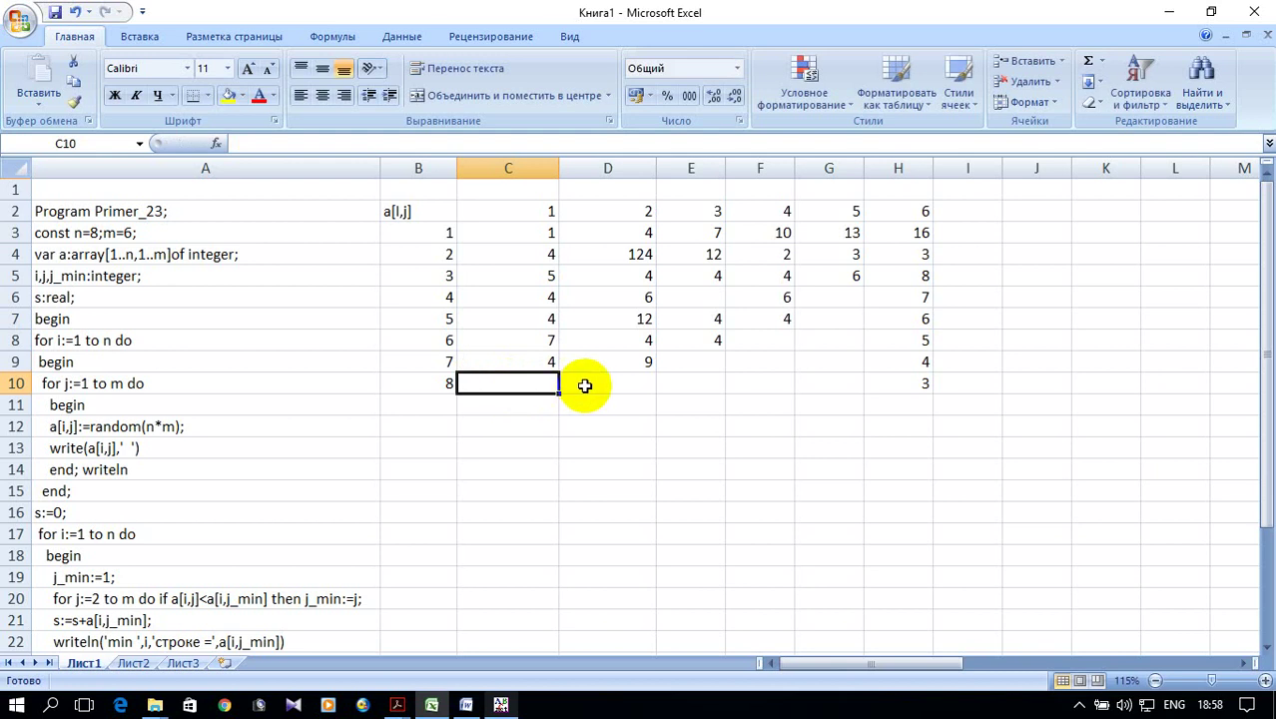
pyautogui.write('2')
pyautogui.click(646, 391)
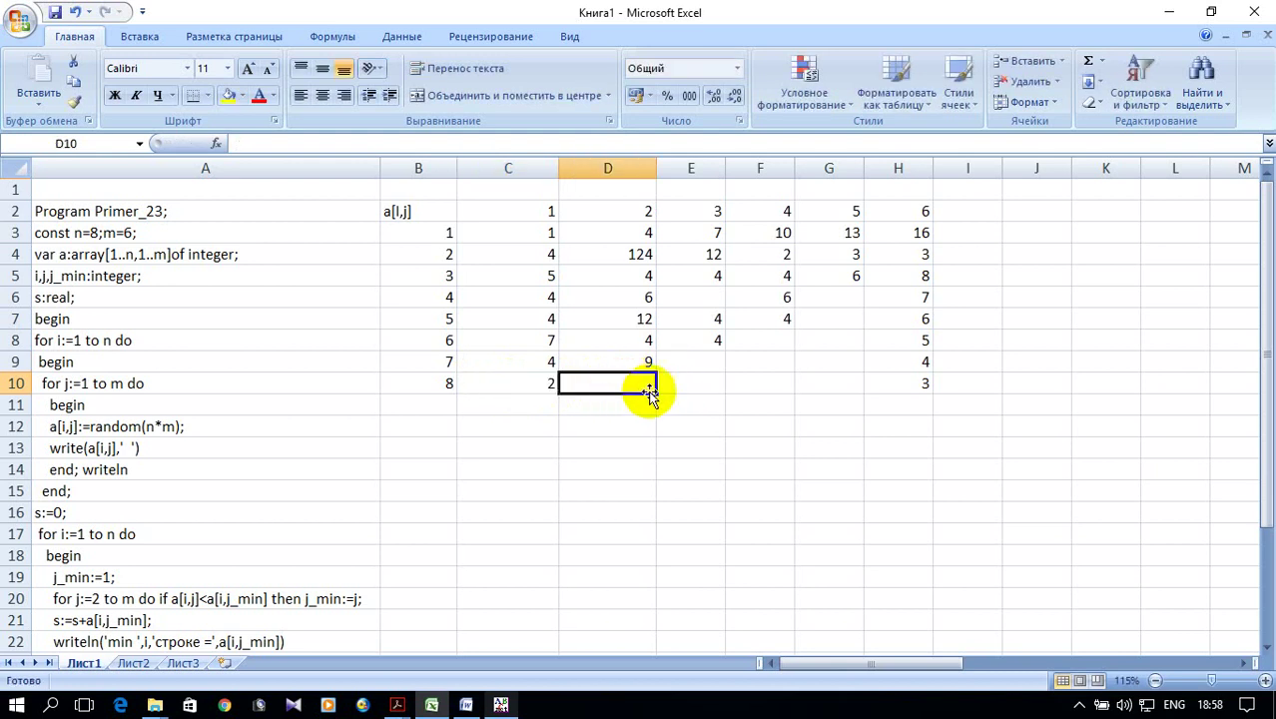
pyautogui.write('4')
# Step: Enter 9 in E10 and 2 in E9, then extend column F down to -2 and column G from 3 to 21
pyautogui.click(703, 355)
pyautogui.click(699, 383)
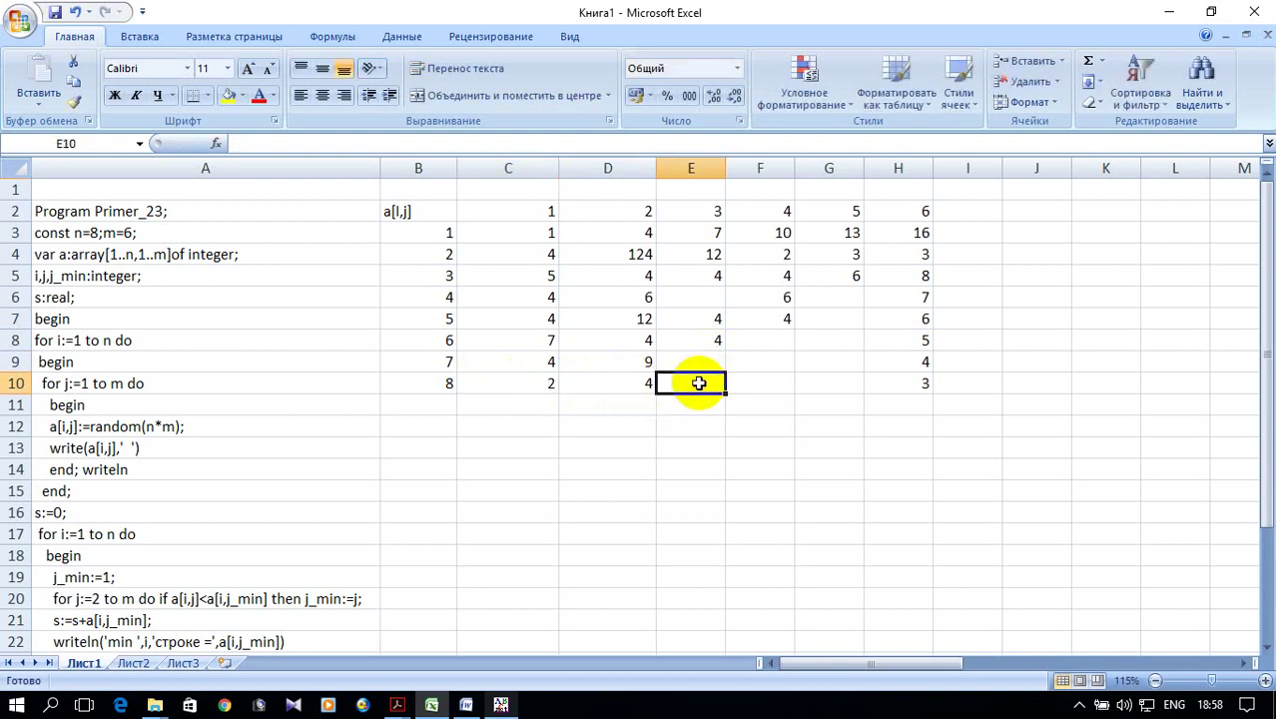
pyautogui.write('9')
pyautogui.click(717, 355)
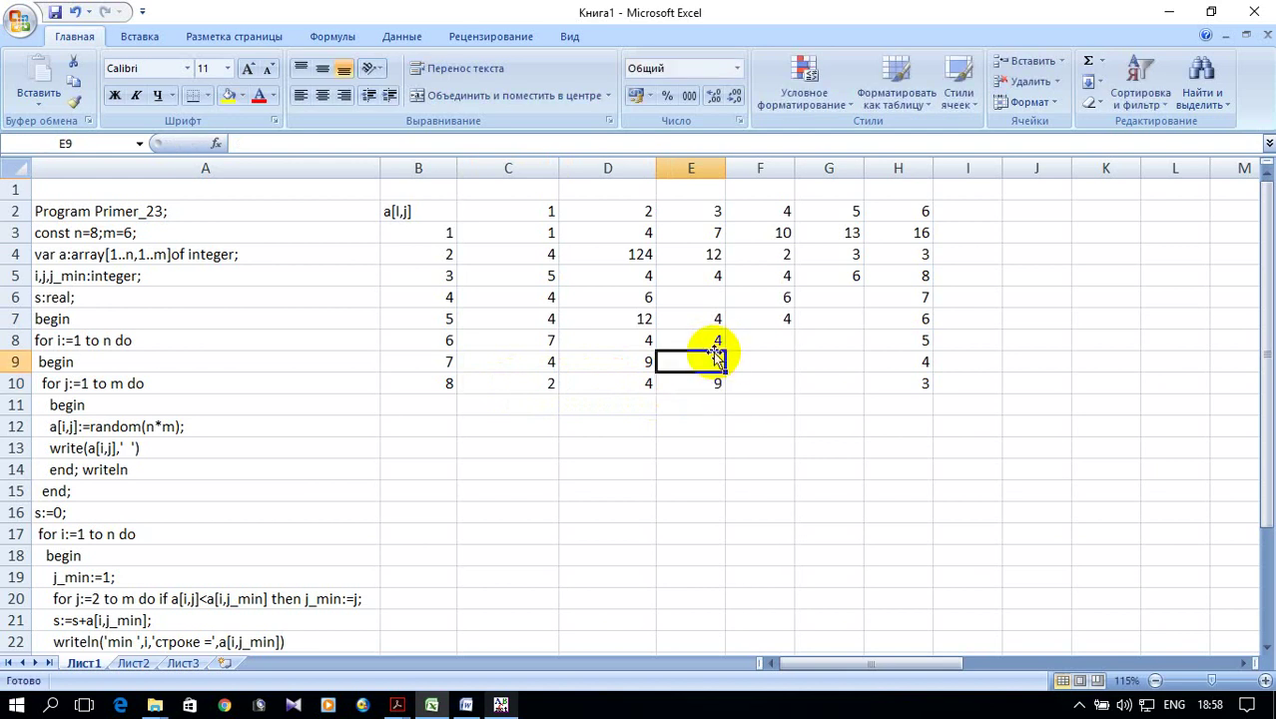
pyautogui.write('2')
pyautogui.click(773, 357)
pyautogui.moveTo(764, 299); pyautogui.dragTo(796, 391)
pyautogui.click(847, 262)
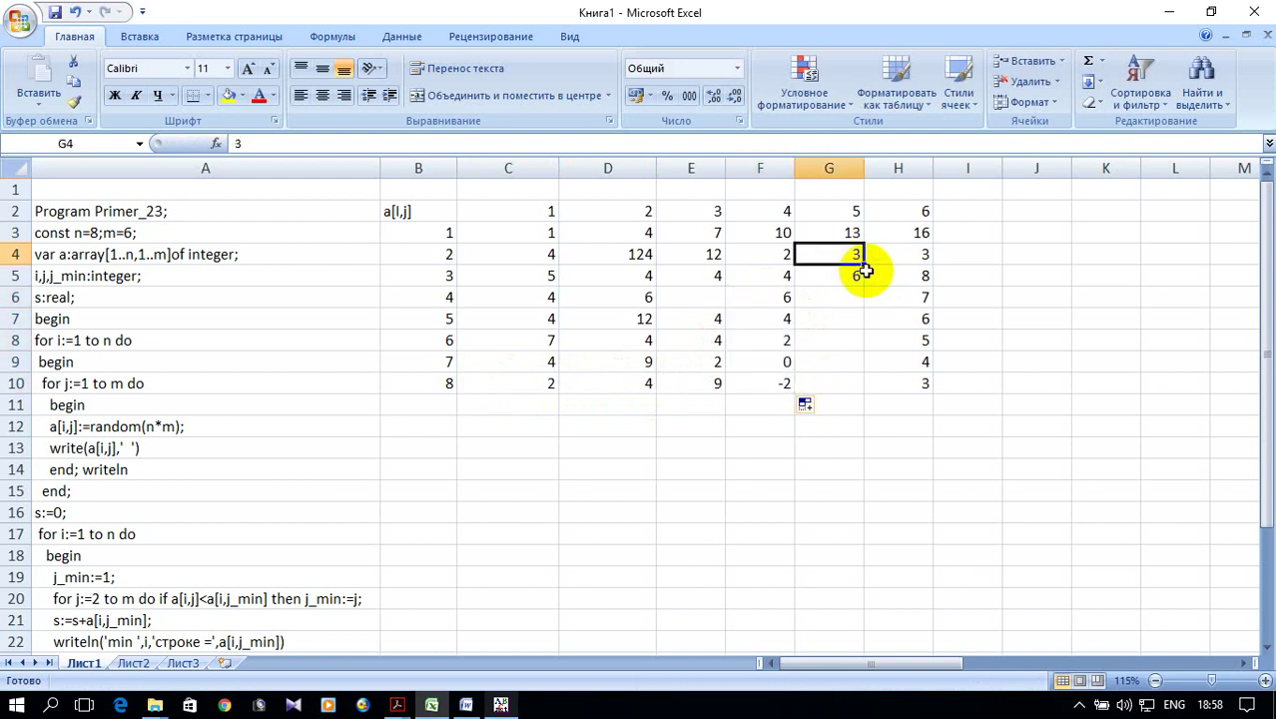
pyautogui.moveTo(848, 255); pyautogui.dragTo(868, 387)
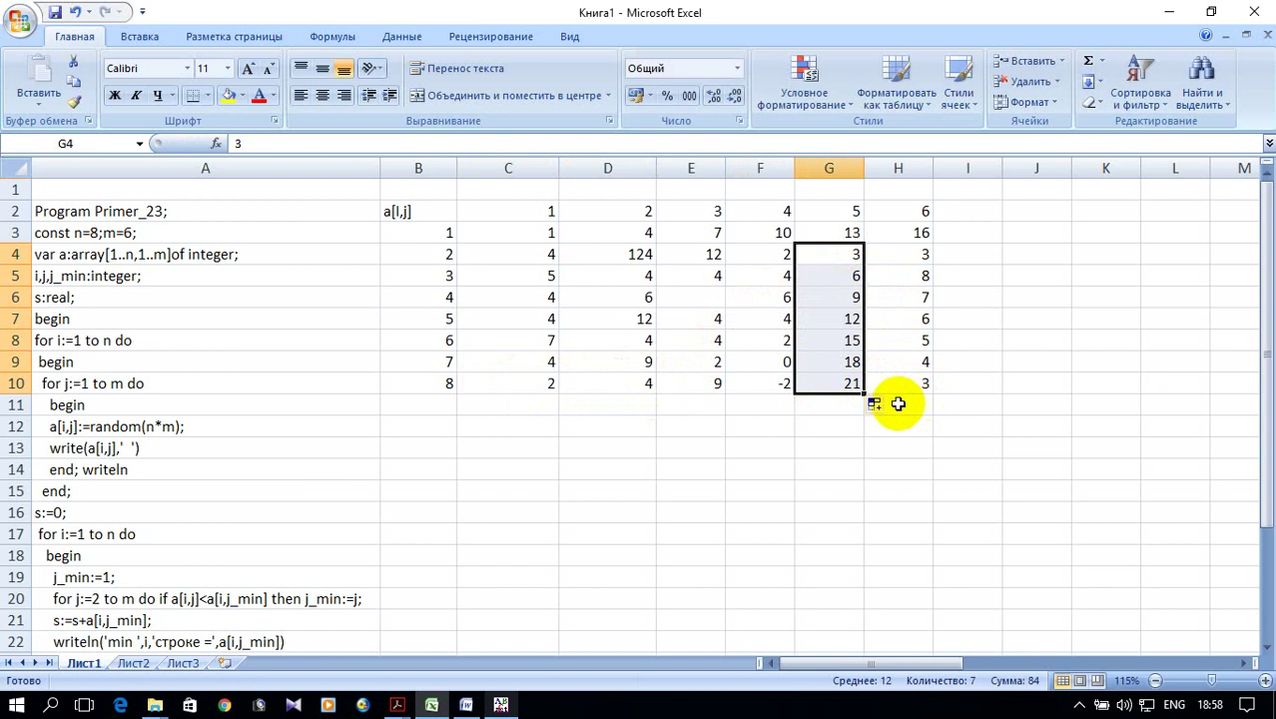
pyautogui.scroll(-1, 545, 443)
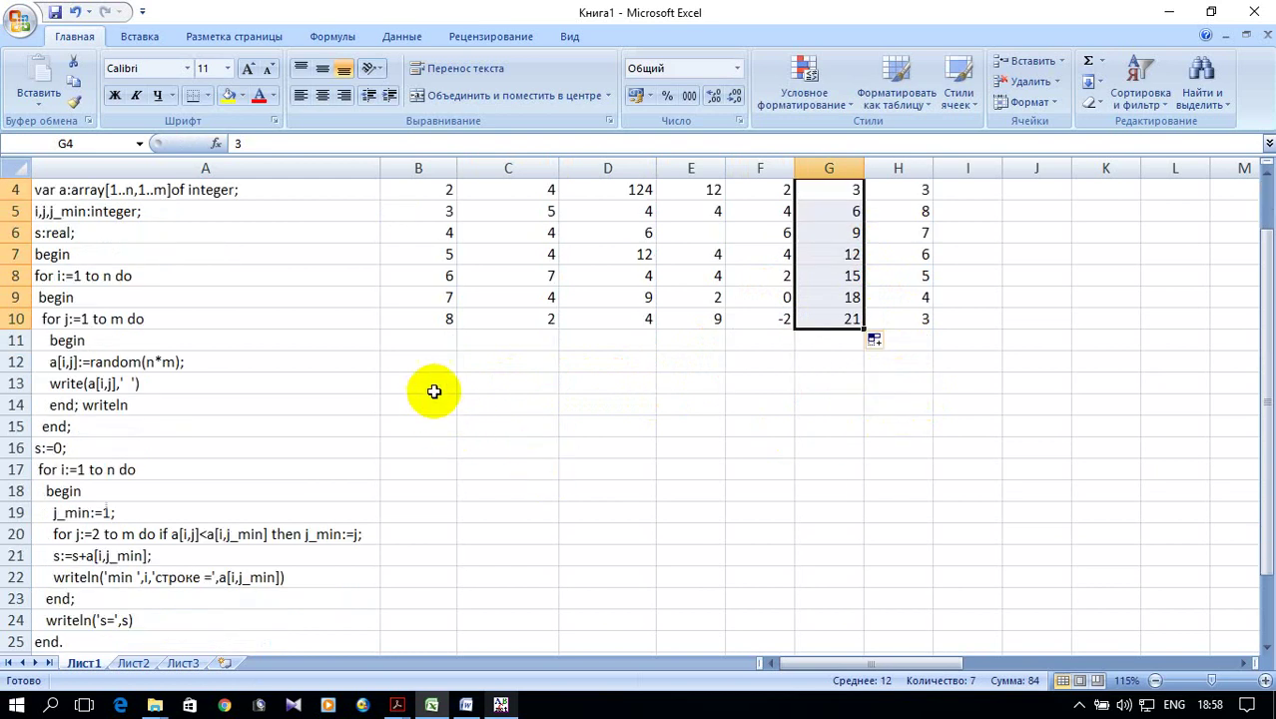
# Step: Enter the label min 1= in B12 and copy it down into B13
pyautogui.click(419, 362)
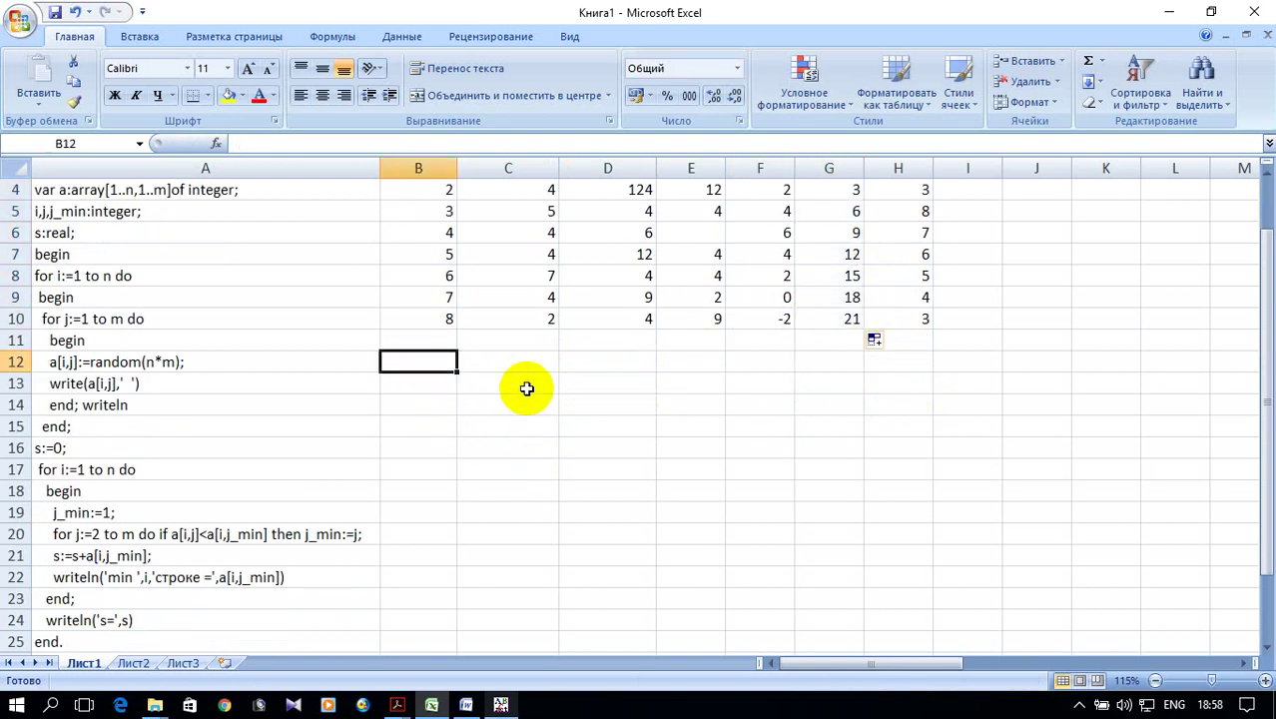
pyautogui.write('min 1')
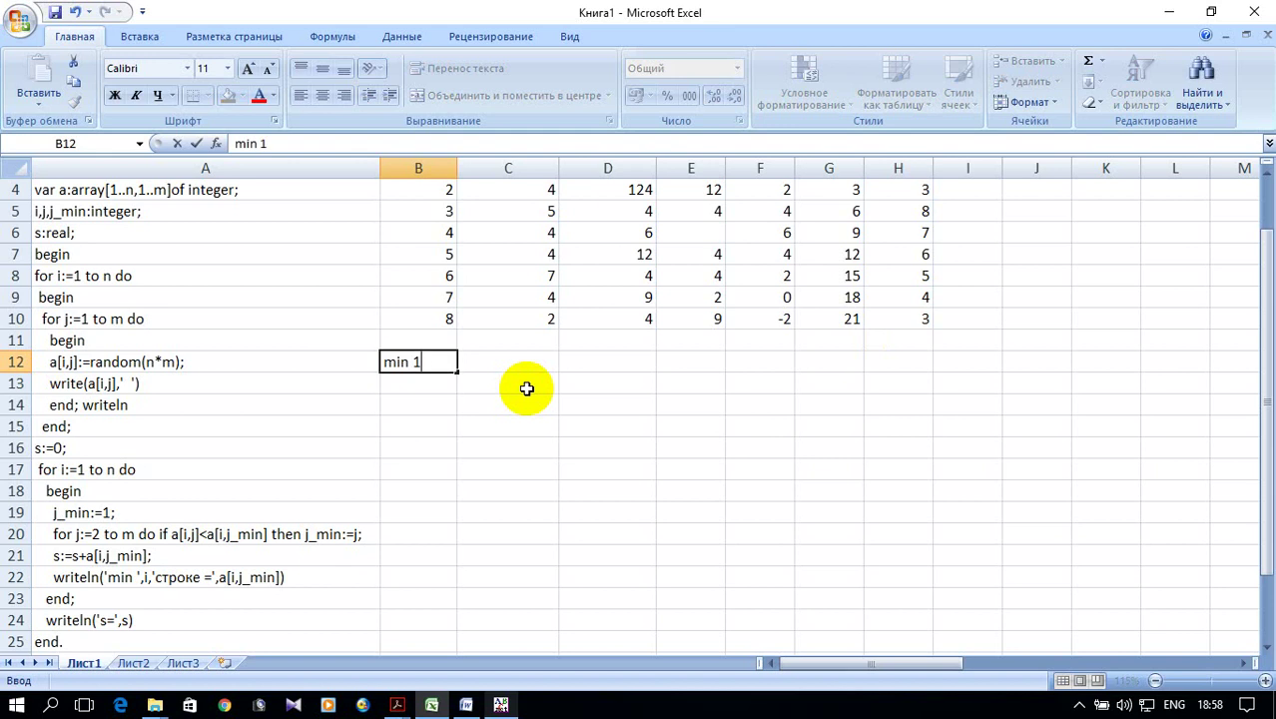
pyautogui.write('=')
pyautogui.click(409, 382)
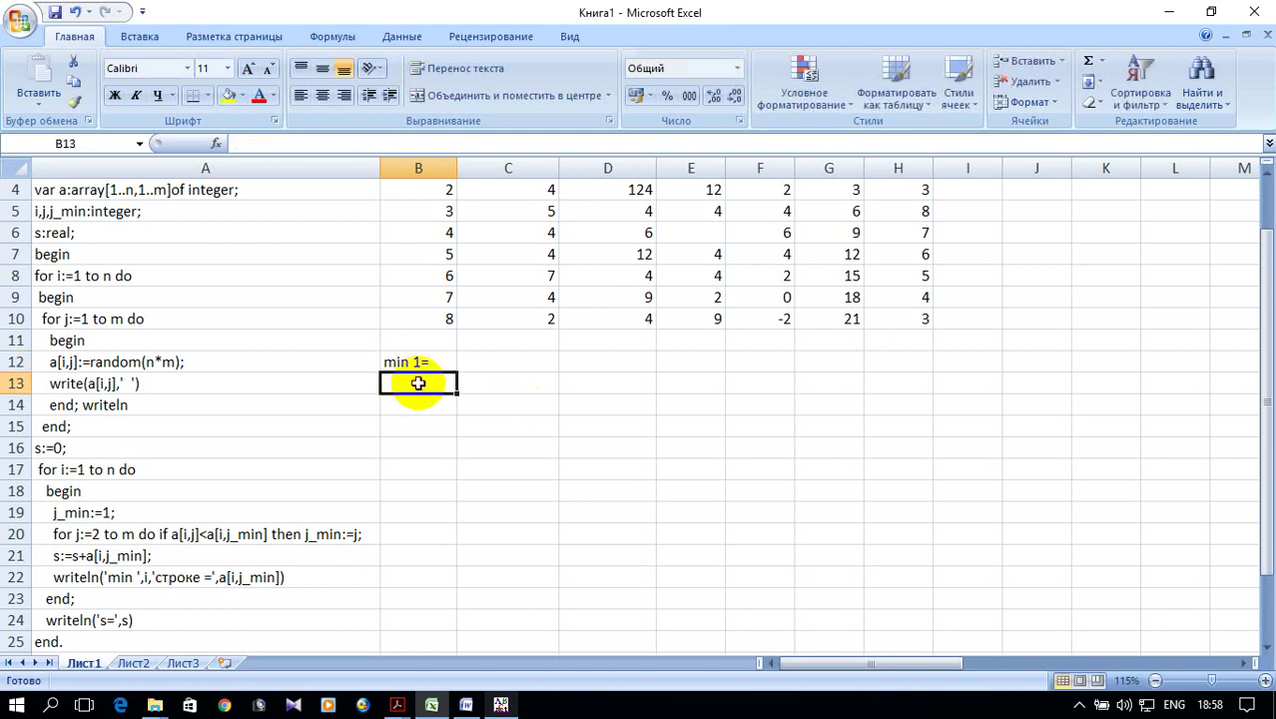
pyautogui.click(408, 363)
pyautogui.moveTo(459, 373); pyautogui.dragTo(458, 393)
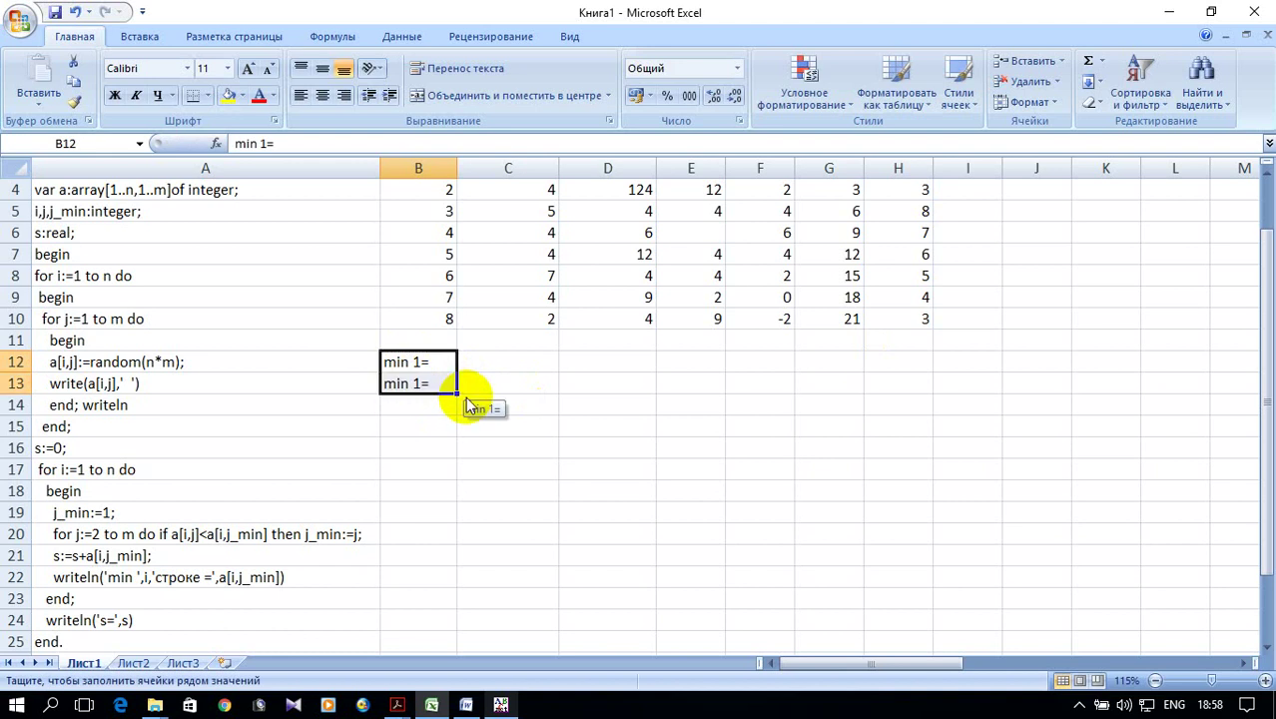
# Step: Renumber B13 to min 2=, then fill both labels further down column B
pyautogui.click(417, 382)
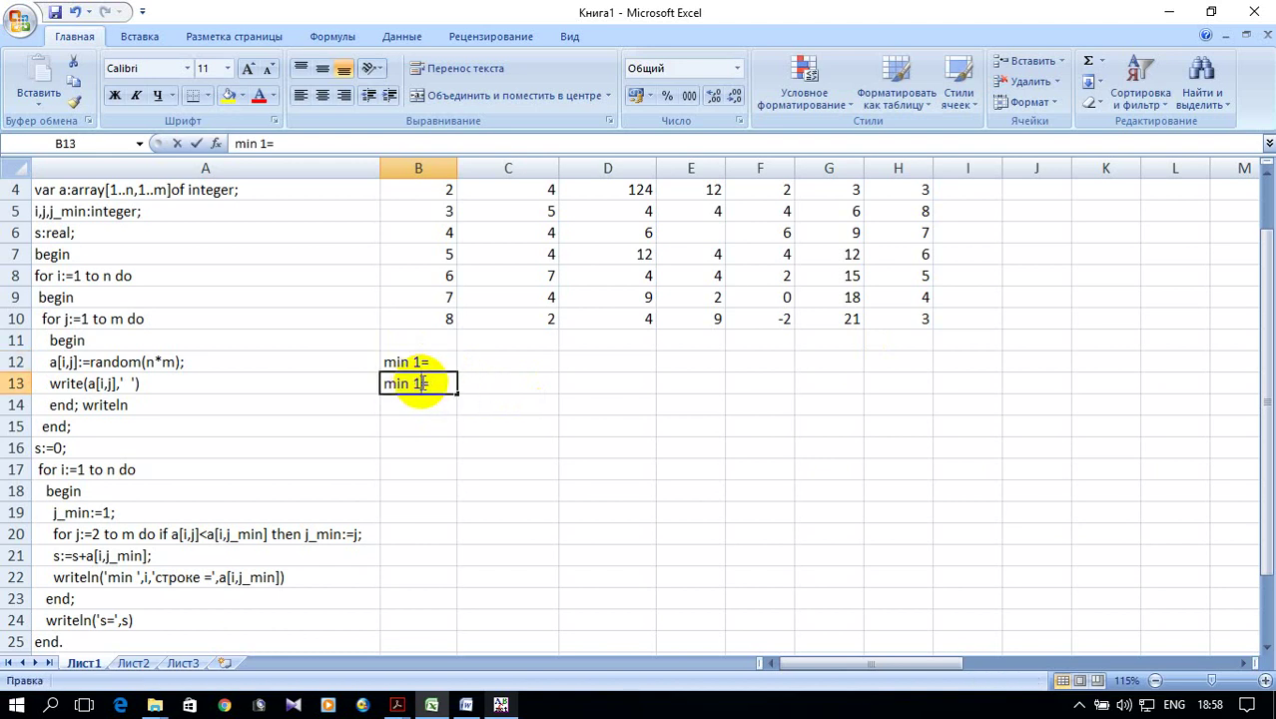
pyautogui.doubleClick(421, 384)
pyautogui.press('BackSpace')
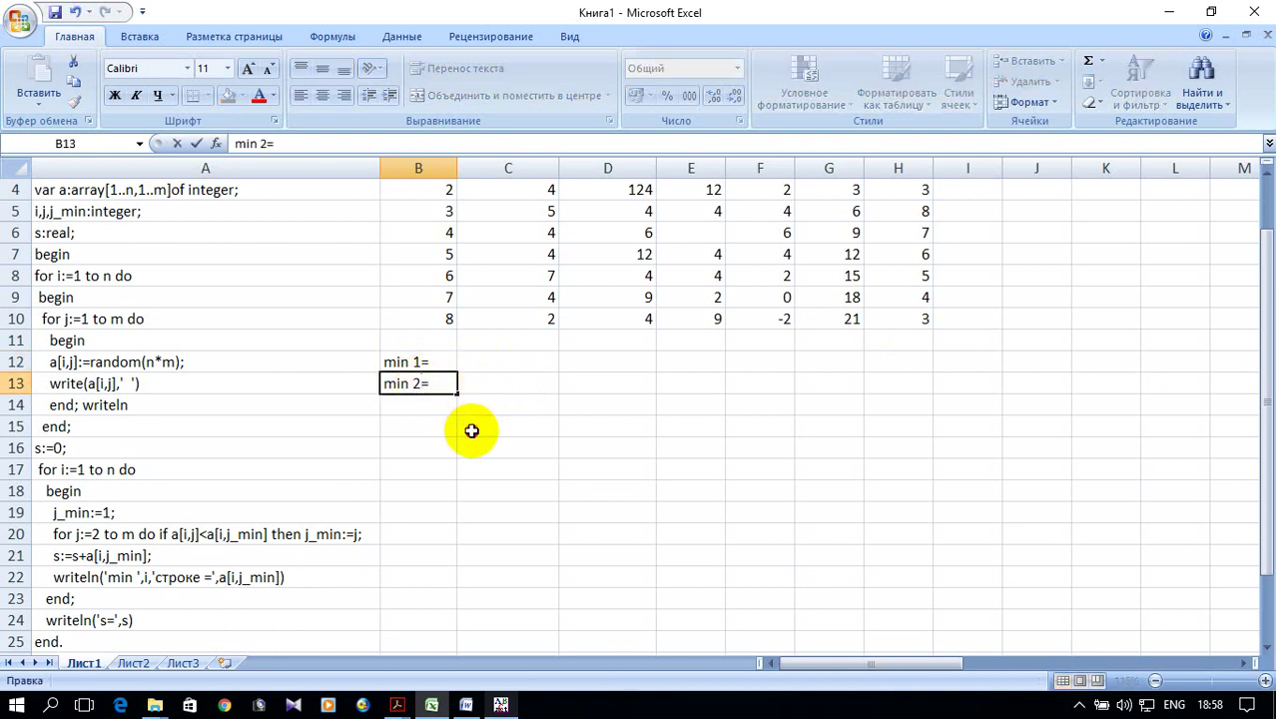
pyautogui.click(470, 426)
pyautogui.moveTo(401, 361); pyautogui.dragTo(465, 520)
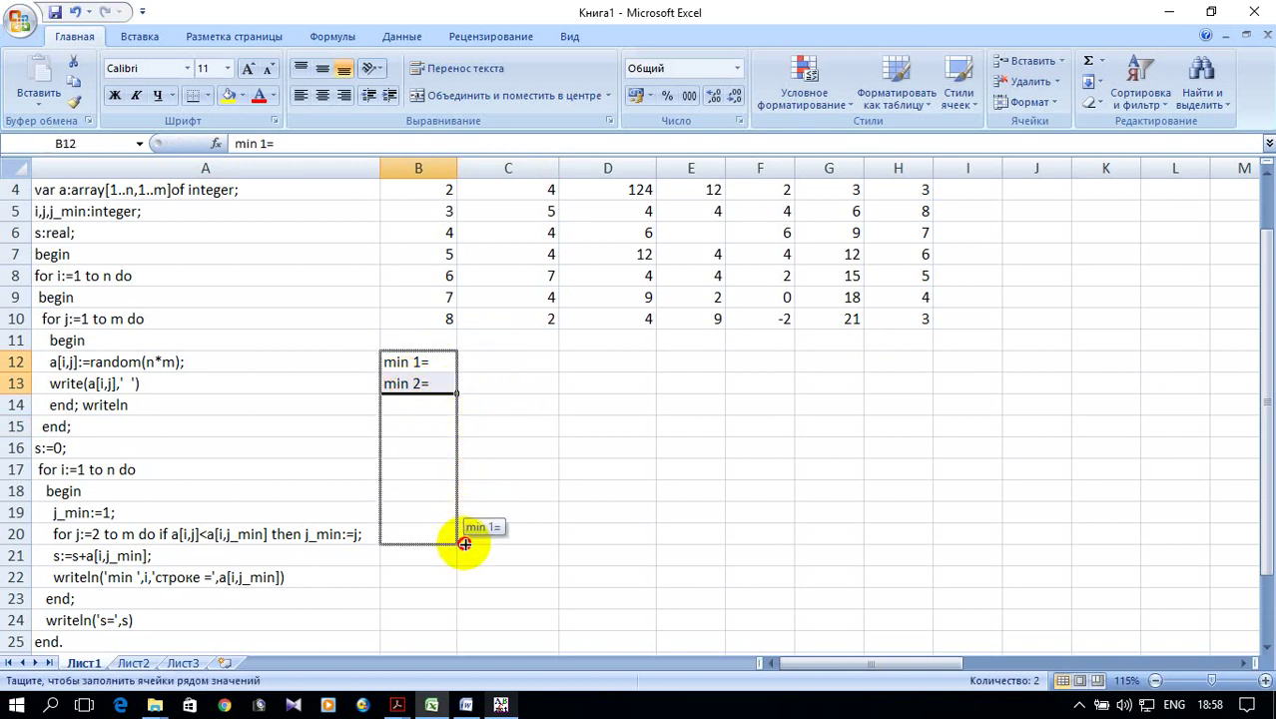
pyautogui.moveTo(464, 529); pyautogui.dragTo(461, 544)
# Step: Renumber the labels in B14 to B16 as min 3=, min 4= and min 5=
pyautogui.doubleClick(418, 406)
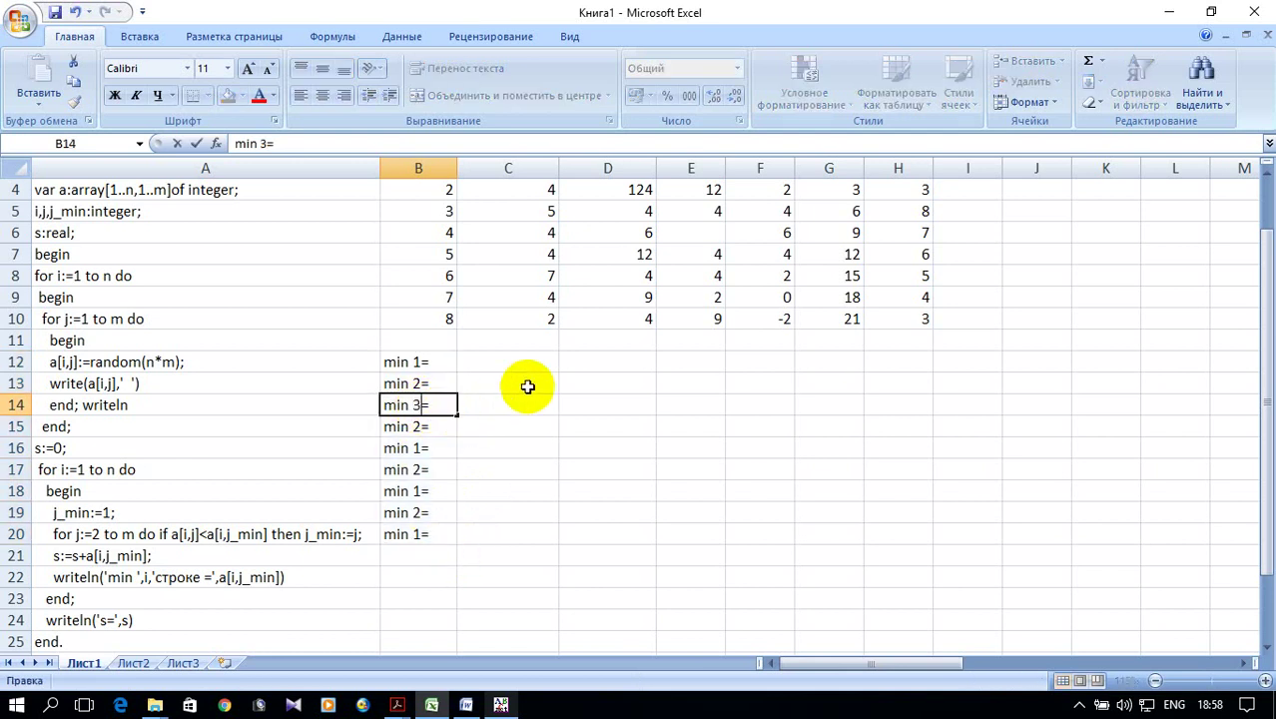
pyautogui.press('Return')
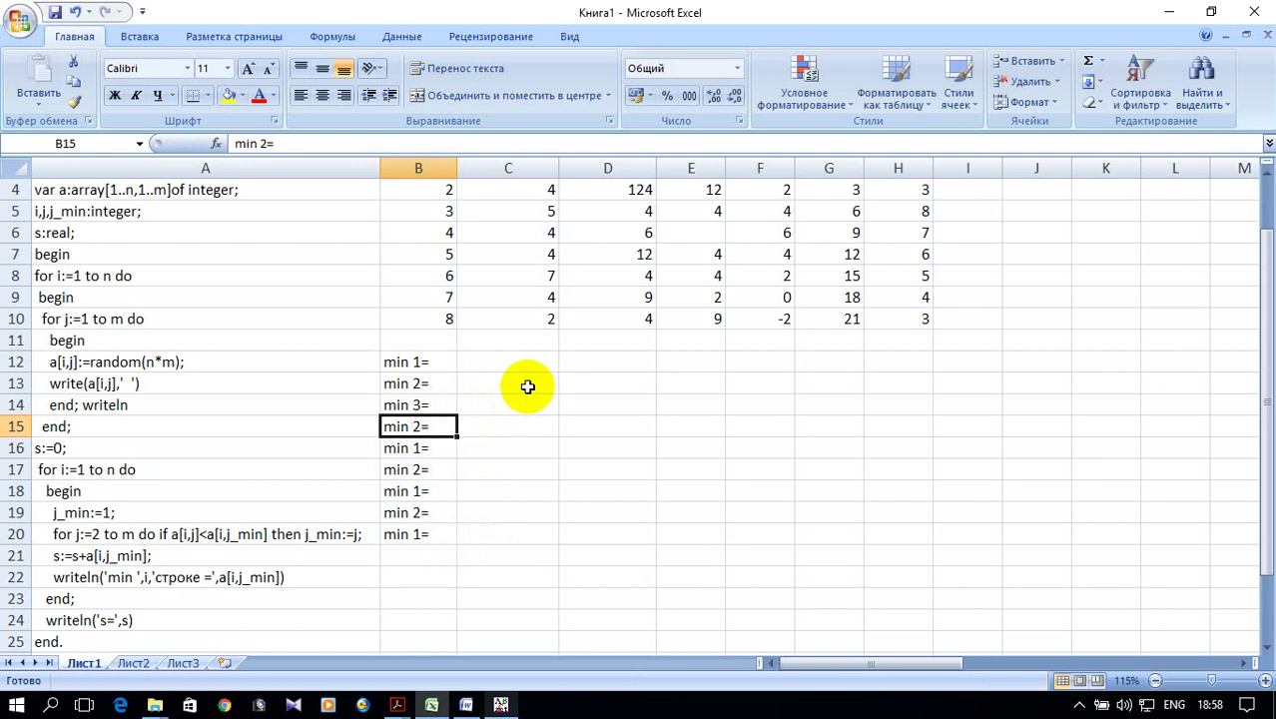
pyautogui.doubleClick(416, 429)
pyautogui.write('4')
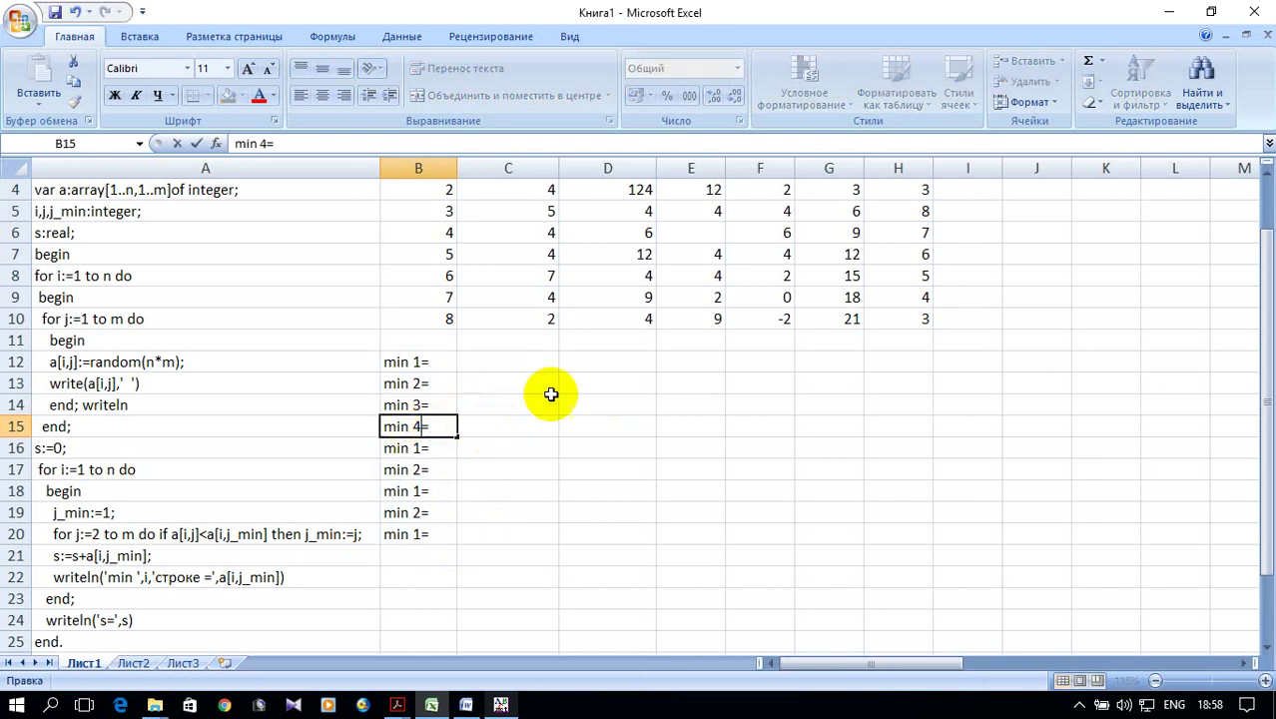
pyautogui.press('Return')
pyautogui.press('BackSpace')
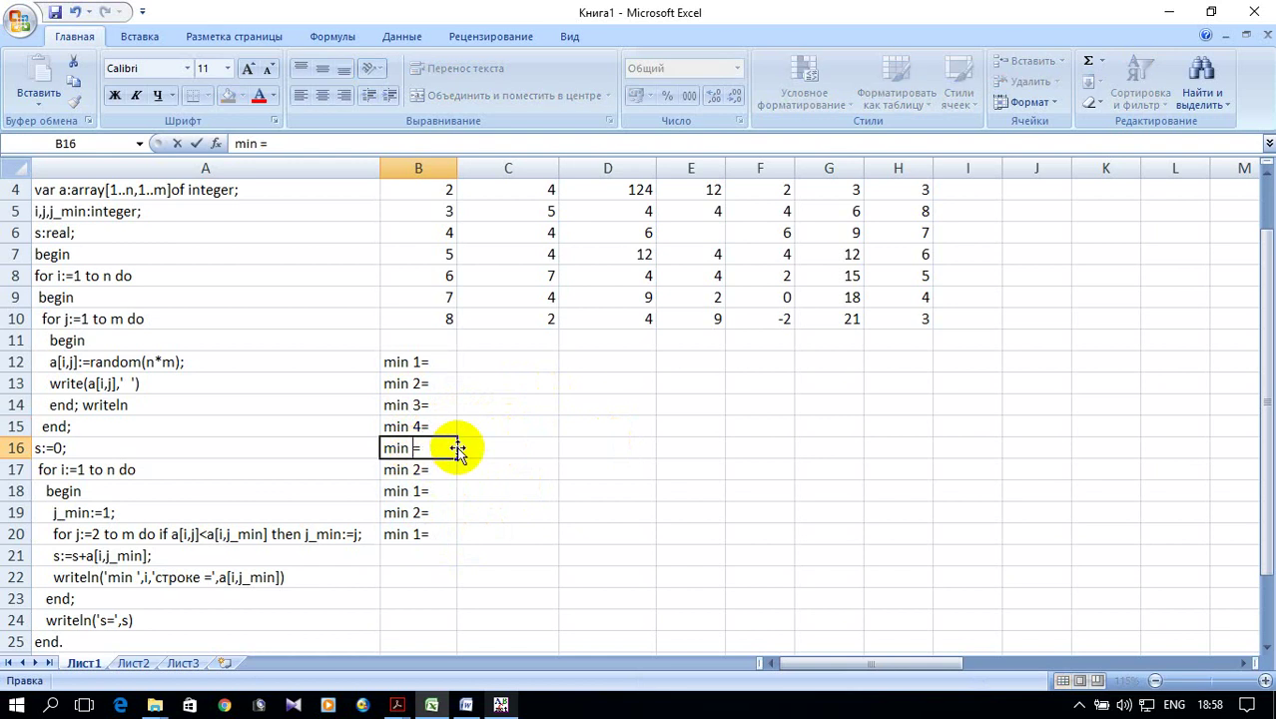
pyautogui.write('5')
pyautogui.press('Return')
# Step: Renumber the labels in B17 to B19 as min 6=, min 7= and min 8=
pyautogui.doubleClick(412, 468)
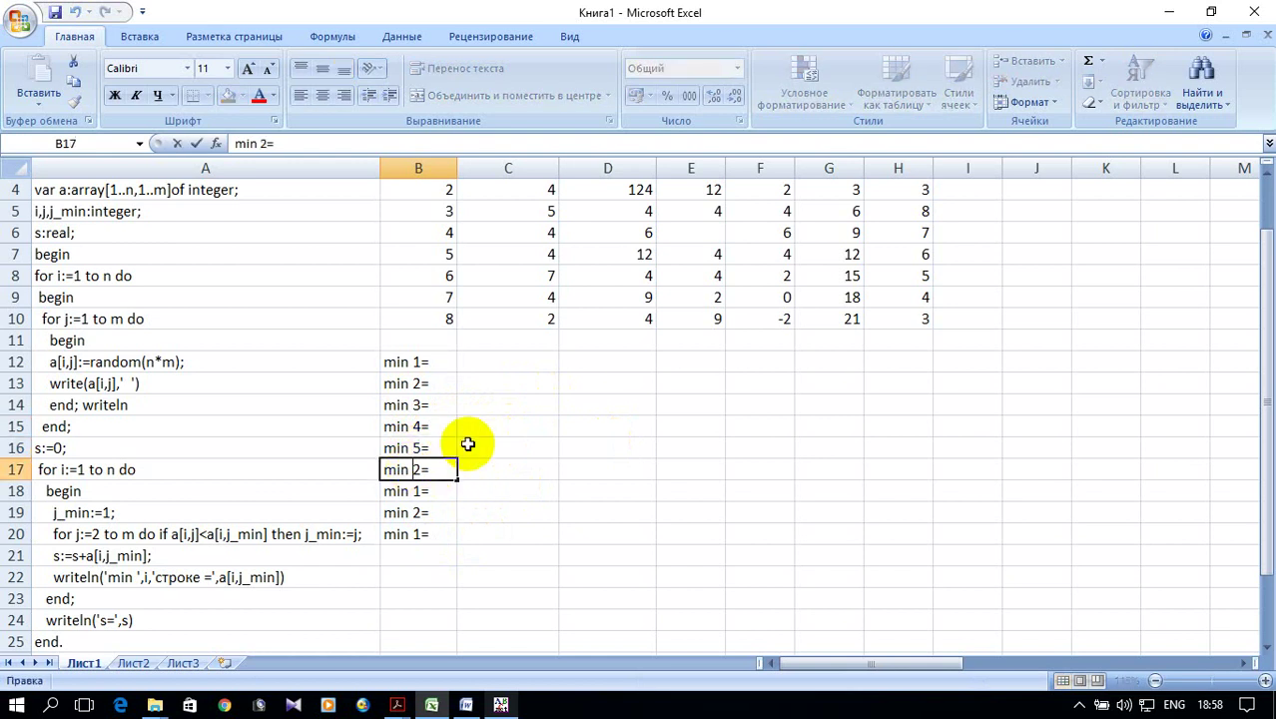
pyautogui.write('6')
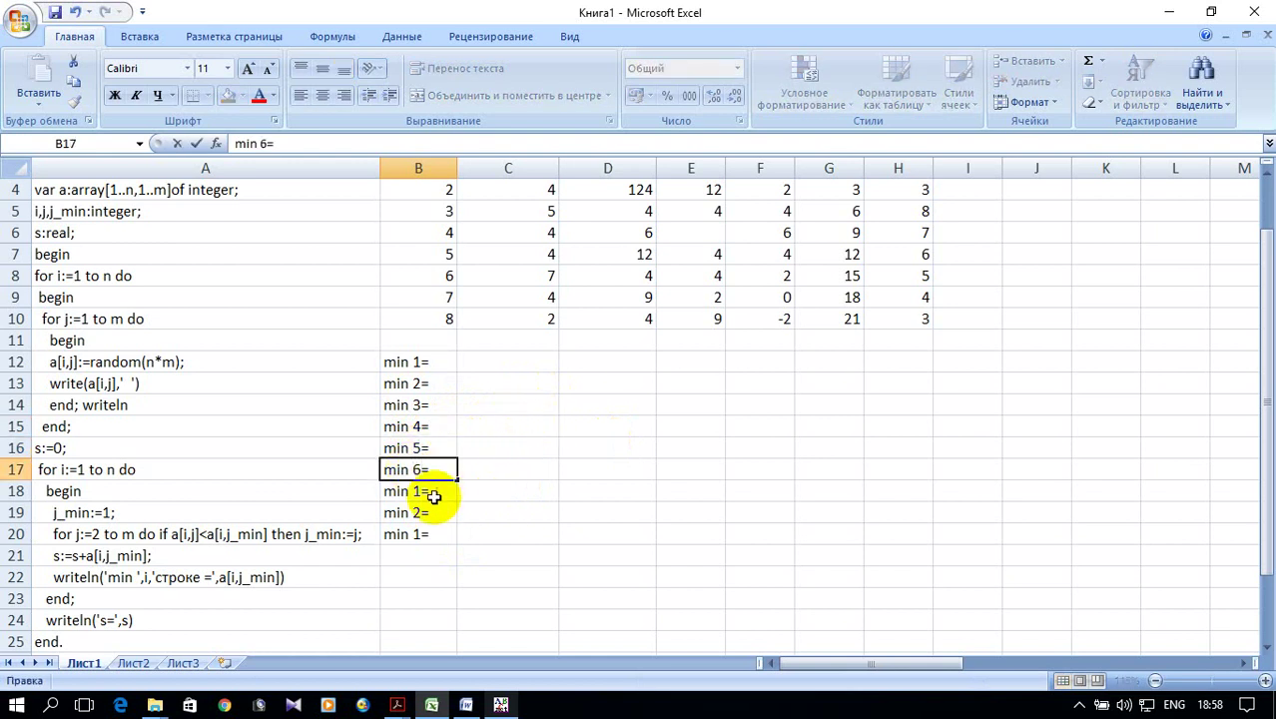
pyautogui.doubleClick(410, 485)
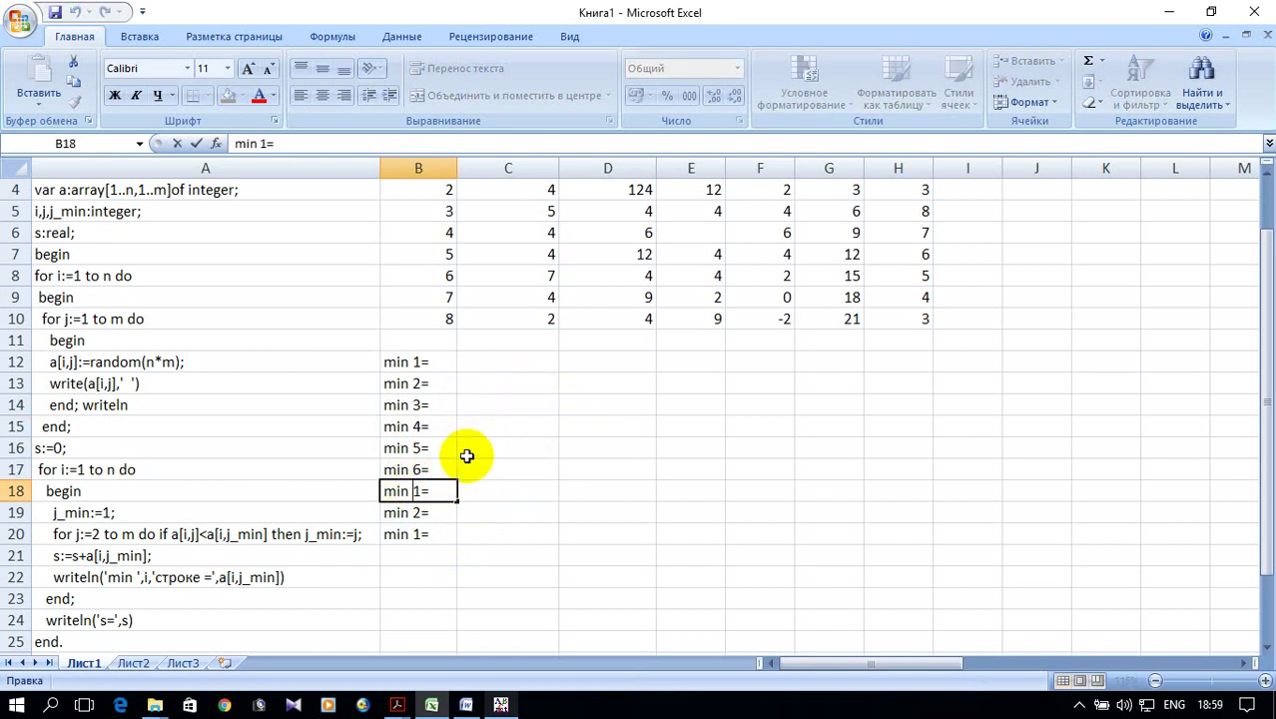
pyautogui.write('7')
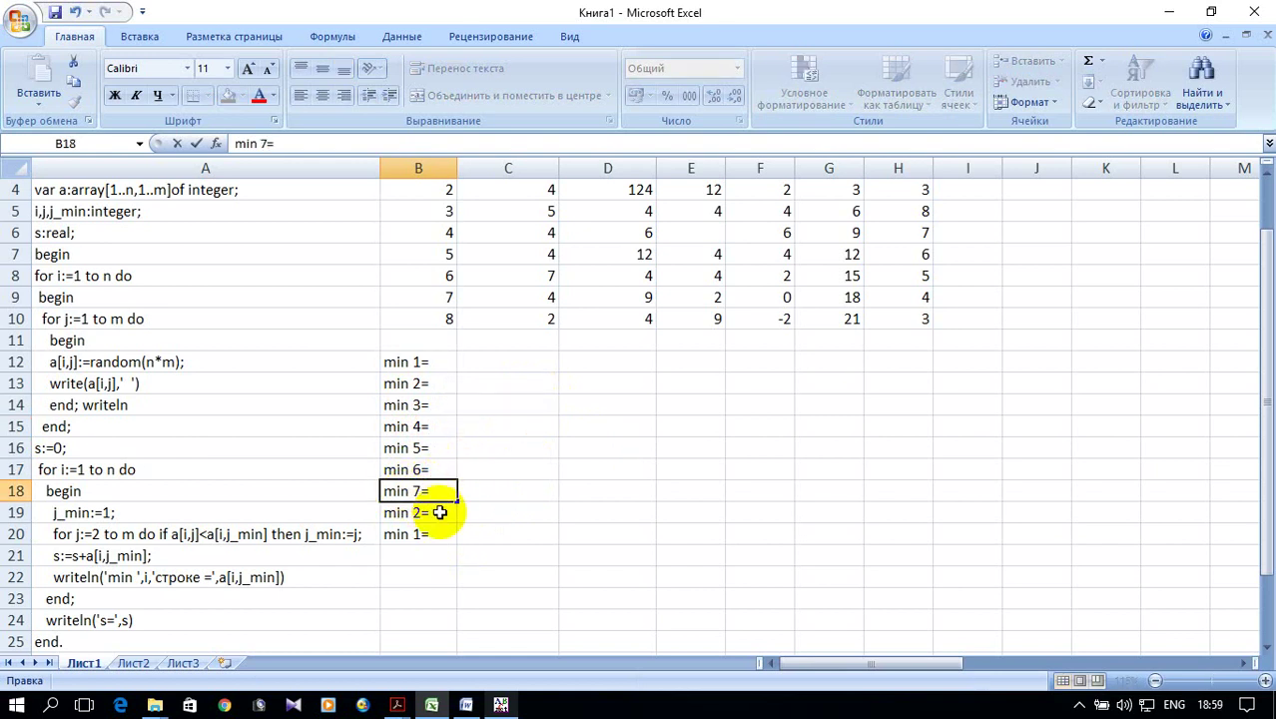
pyautogui.doubleClick(411, 512)
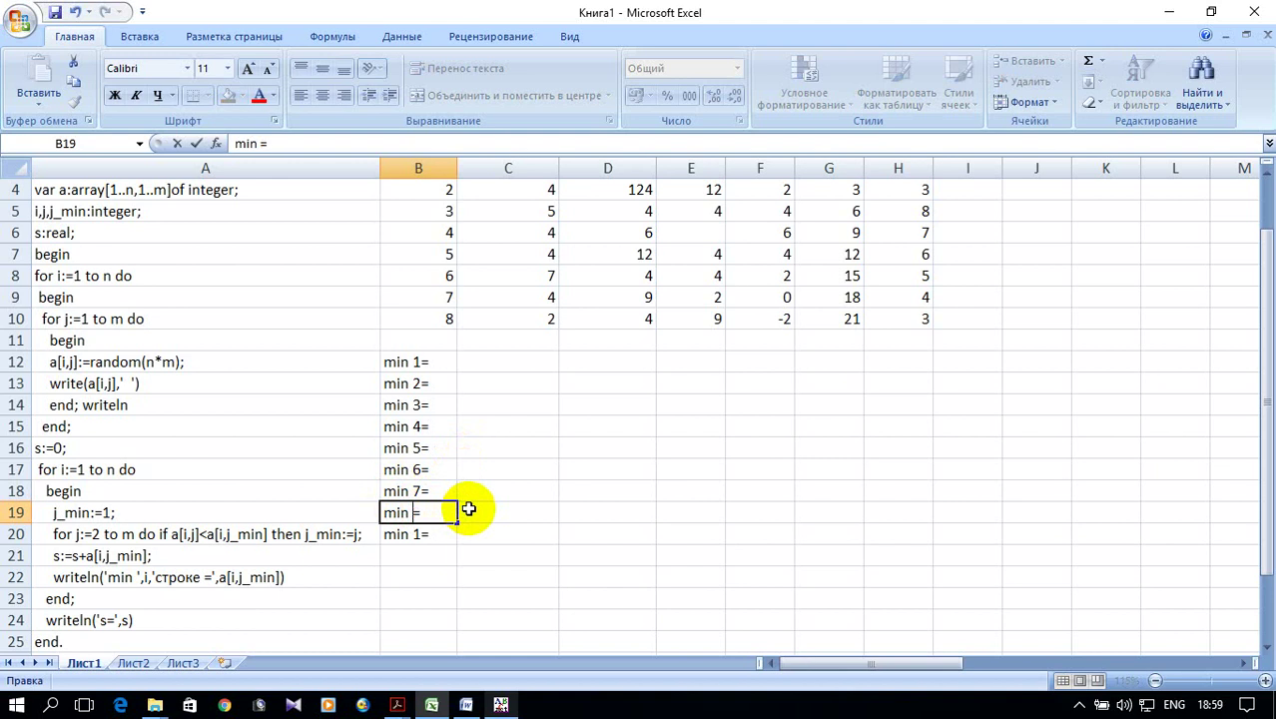
pyautogui.write('8')
pyautogui.click(428, 539)
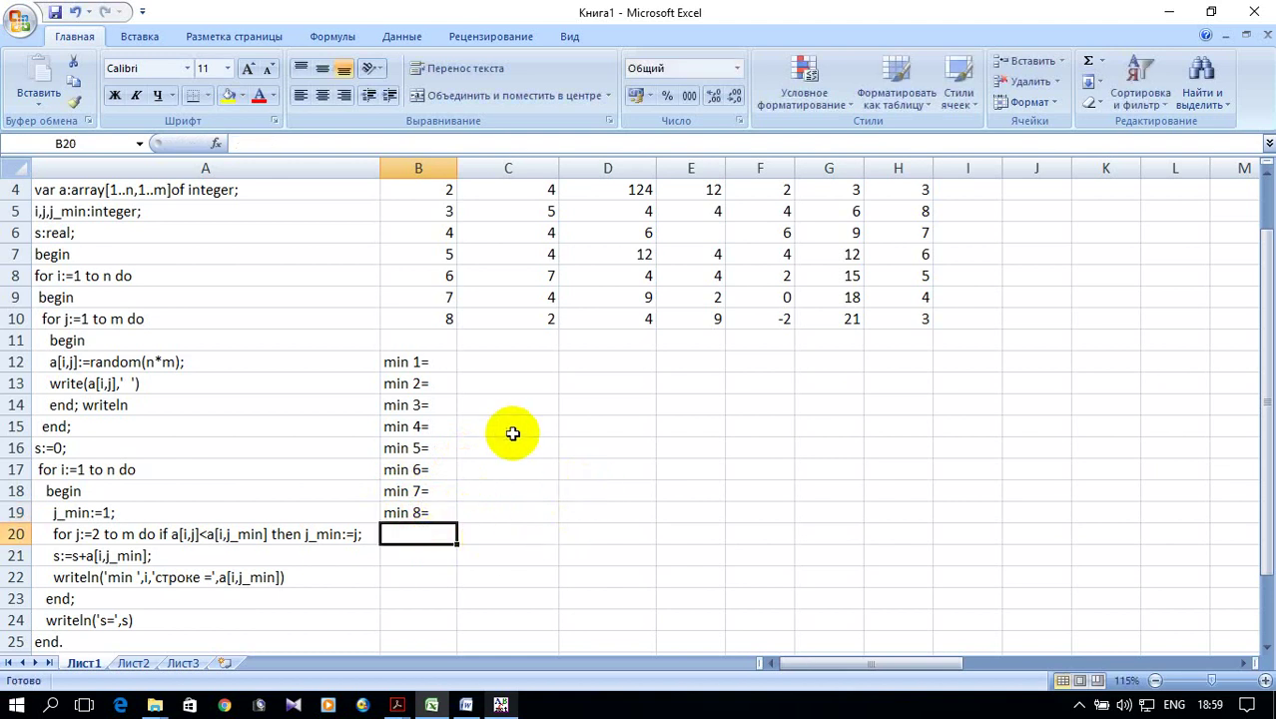
pyautogui.click(499, 368)
pyautogui.scroll(1, 877, 478)
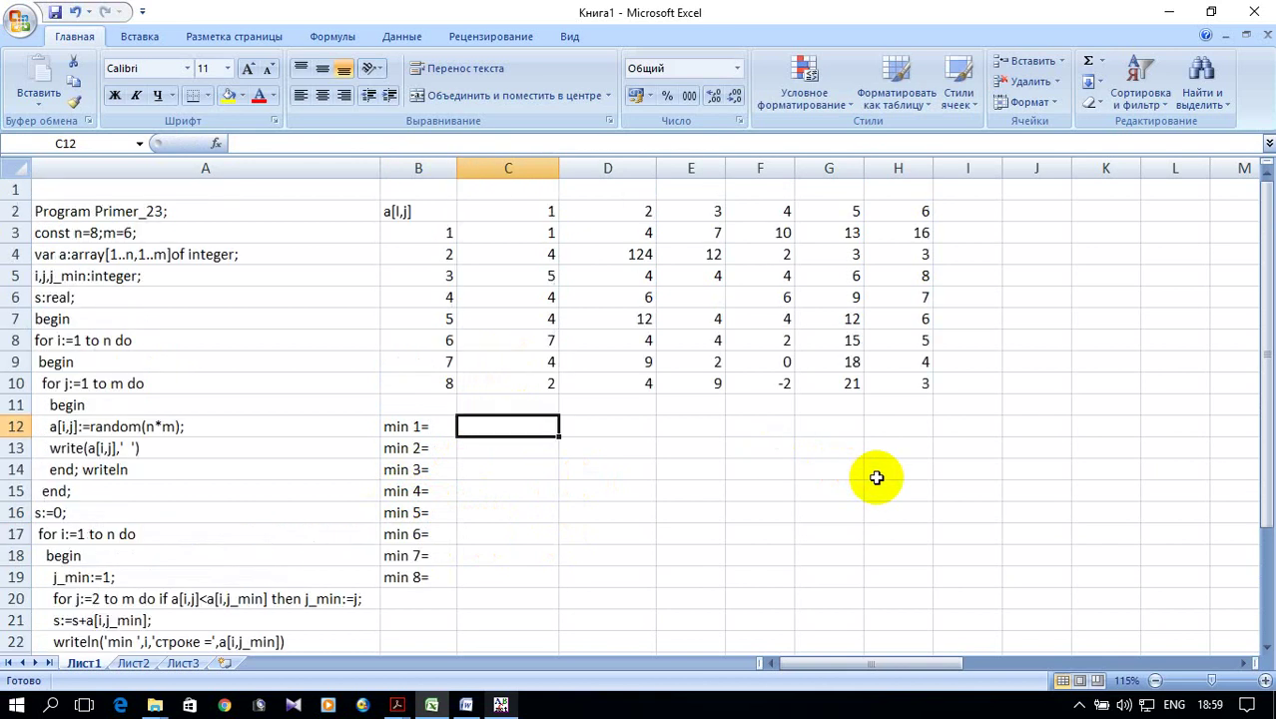
# Step: Put =МИН(C3:H3) in C12 and fill it to C19, giving minima 1, 2, 4, 4, 4, 2, 0, -2
pyautogui.click(214, 144)
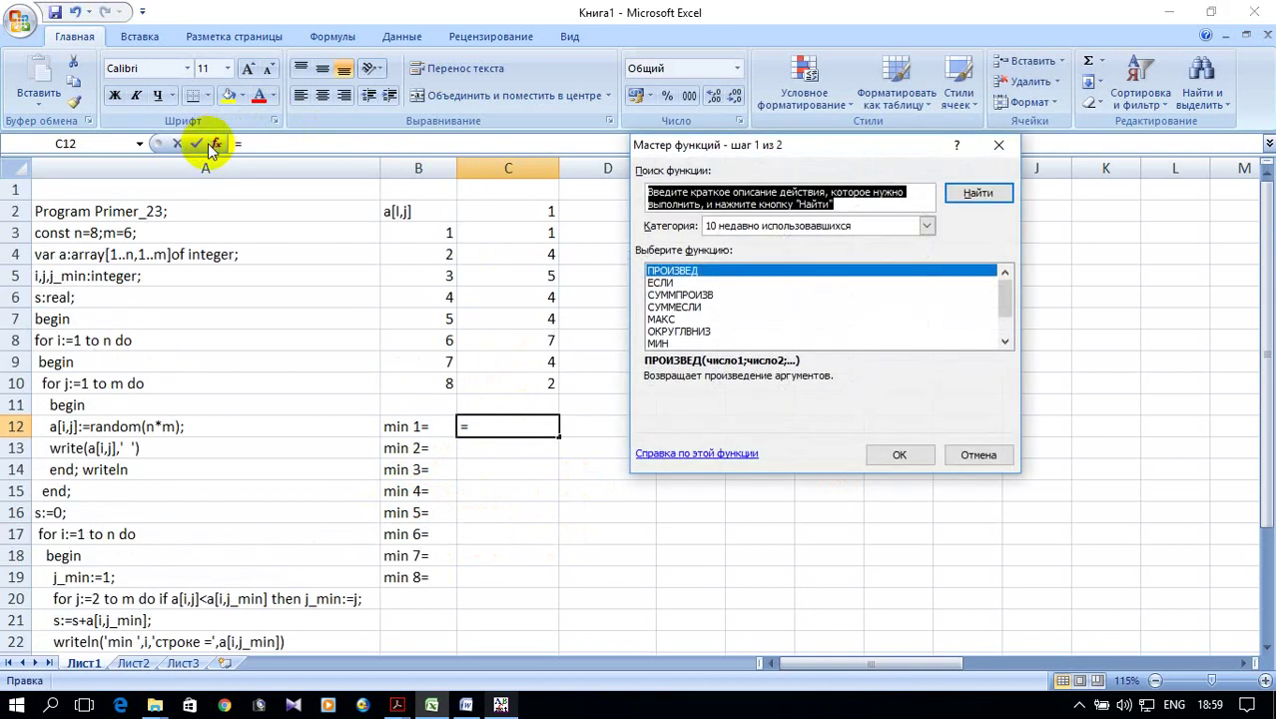
pyautogui.click(684, 343)
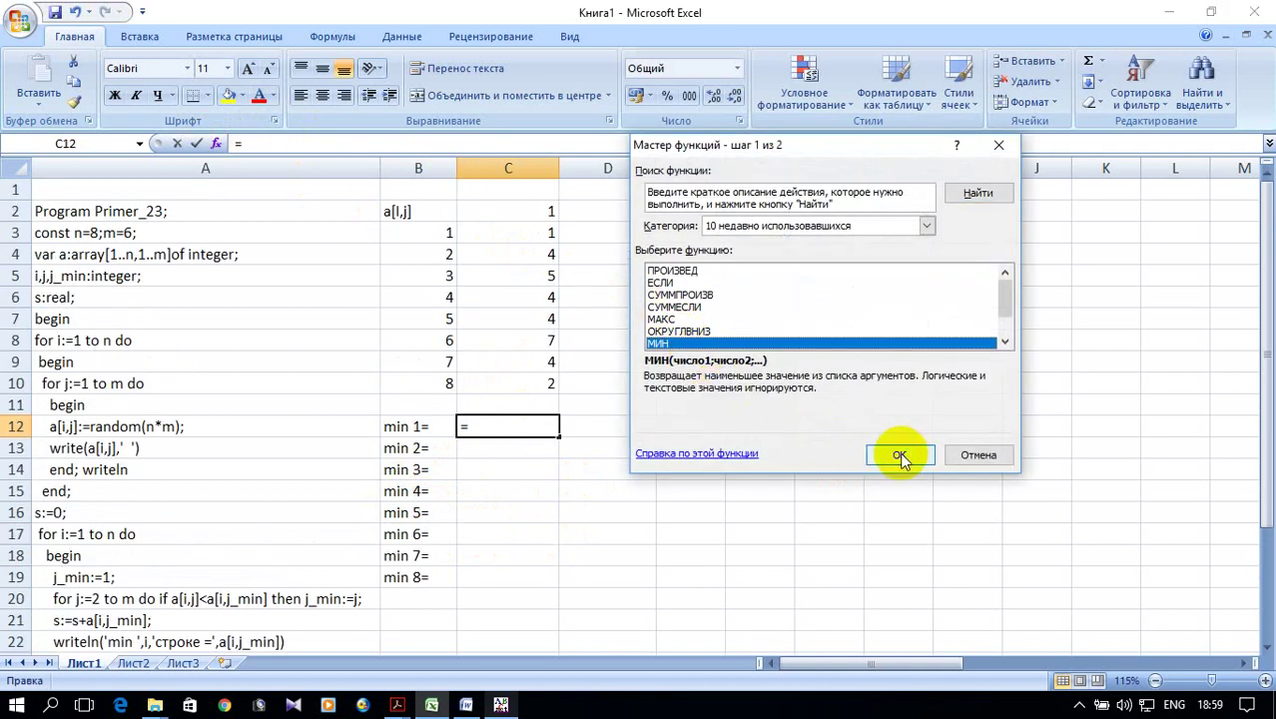
pyautogui.click(900, 456)
pyautogui.moveTo(762, 14); pyautogui.dragTo(1066, 611)
pyautogui.moveTo(541, 233); pyautogui.dragTo(904, 236)
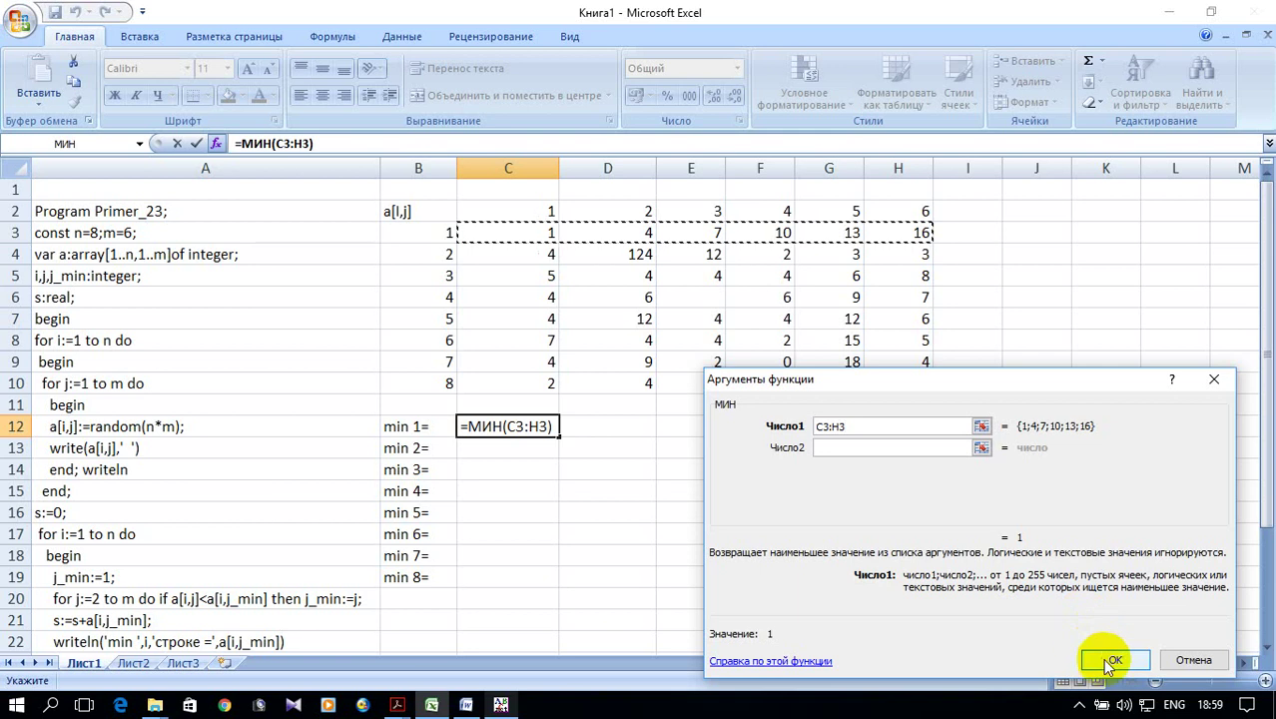
pyautogui.click(1106, 663)
pyautogui.scroll(-1, 845, 389)
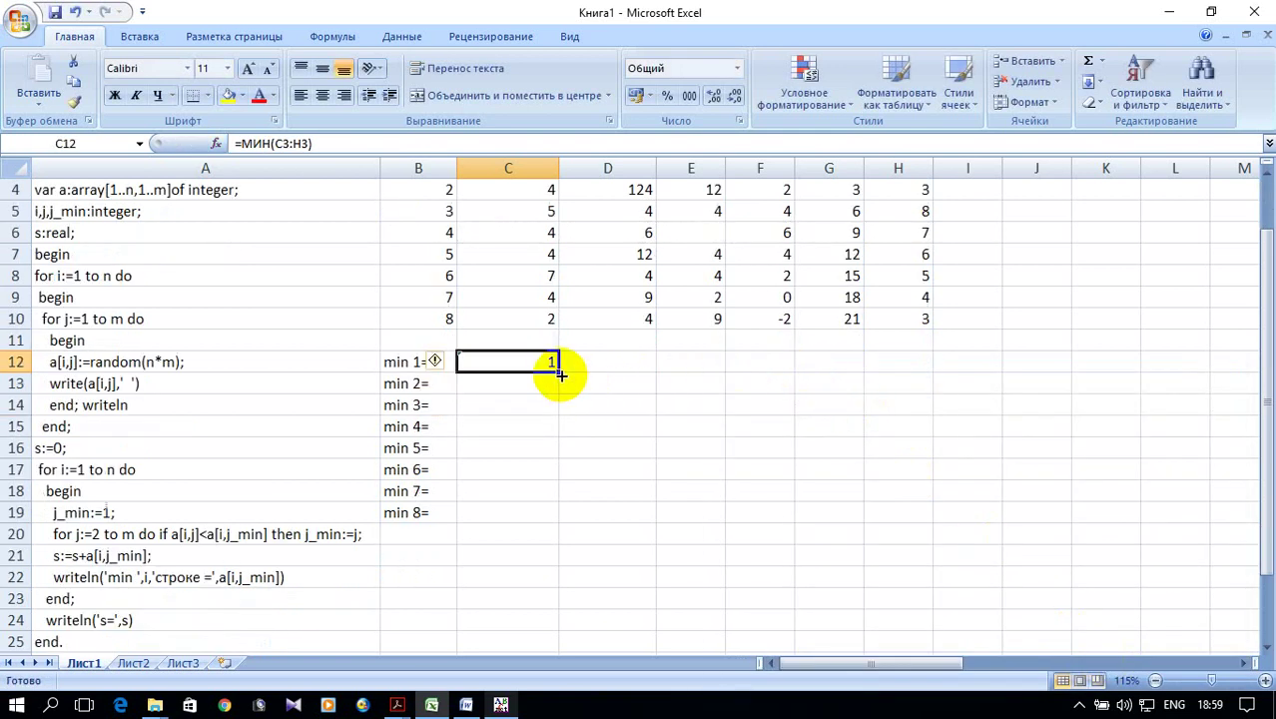
pyautogui.moveTo(561, 374); pyautogui.dragTo(561, 524)
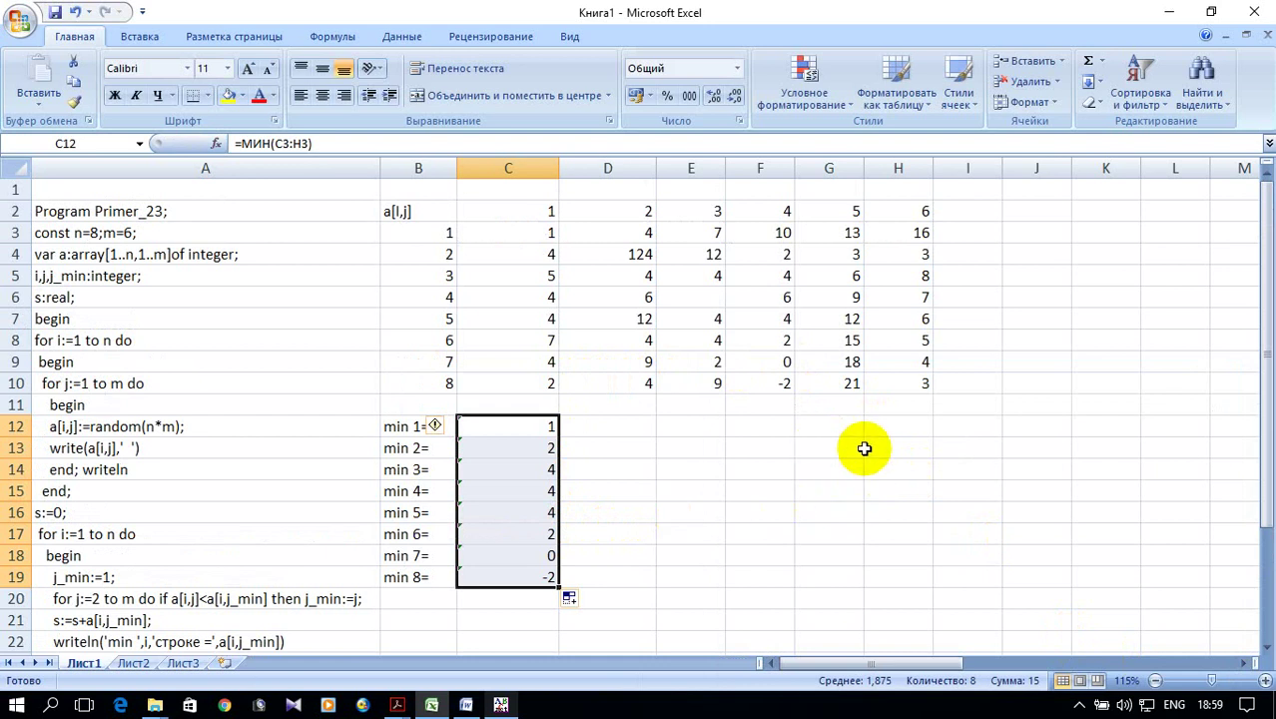
pyautogui.scroll(-2, 708, 459)
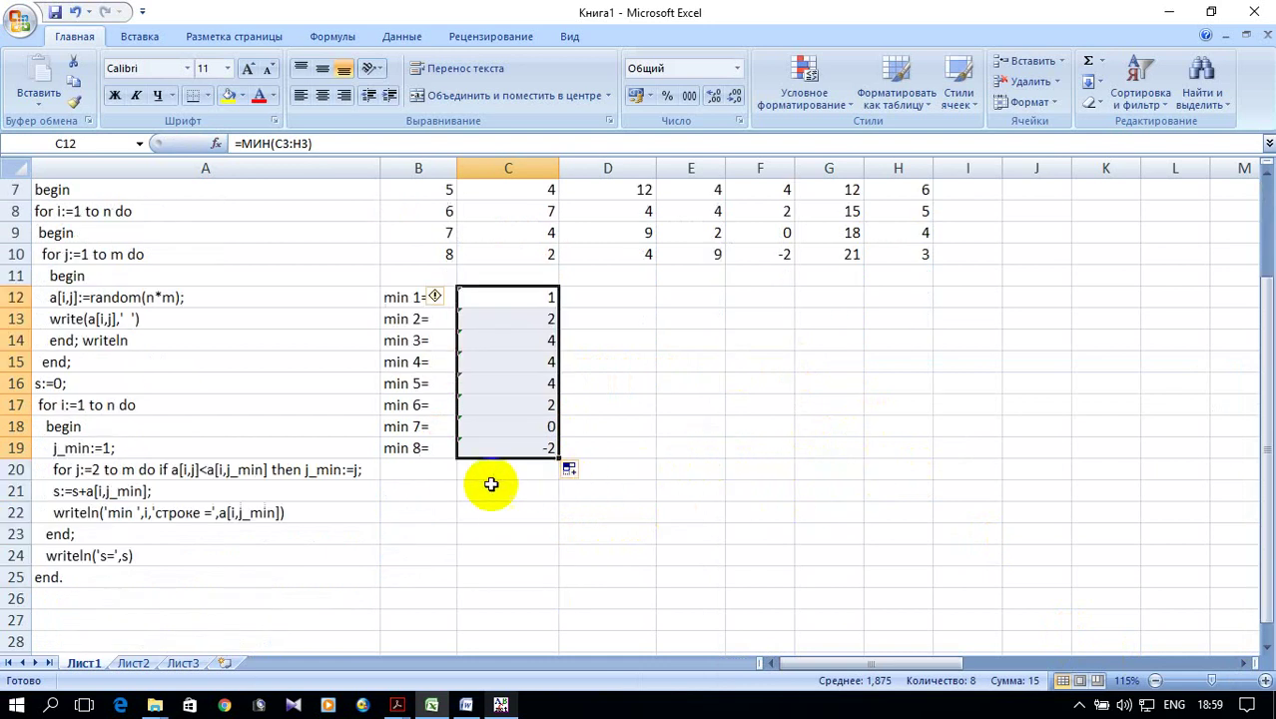
pyautogui.click(421, 492)
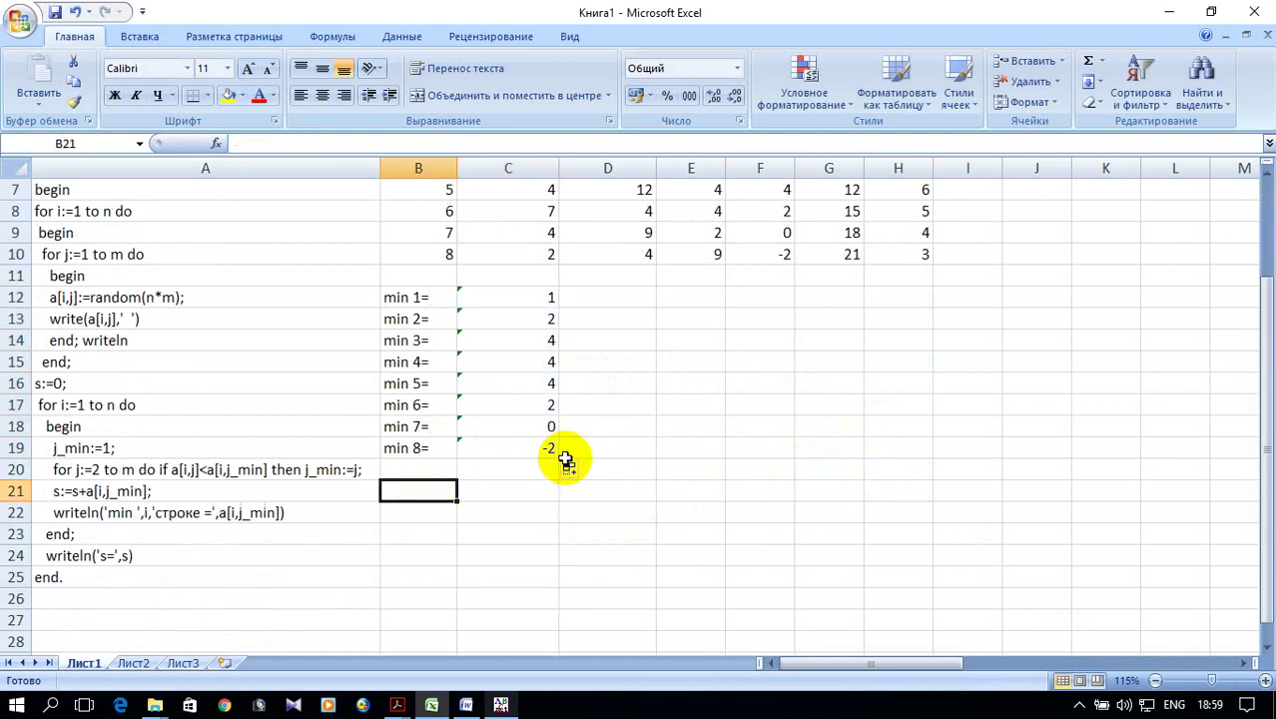
# Step: Label B21 as s= and AutoSum C12:C19 into C21, giving 15
pyautogui.write('s=')
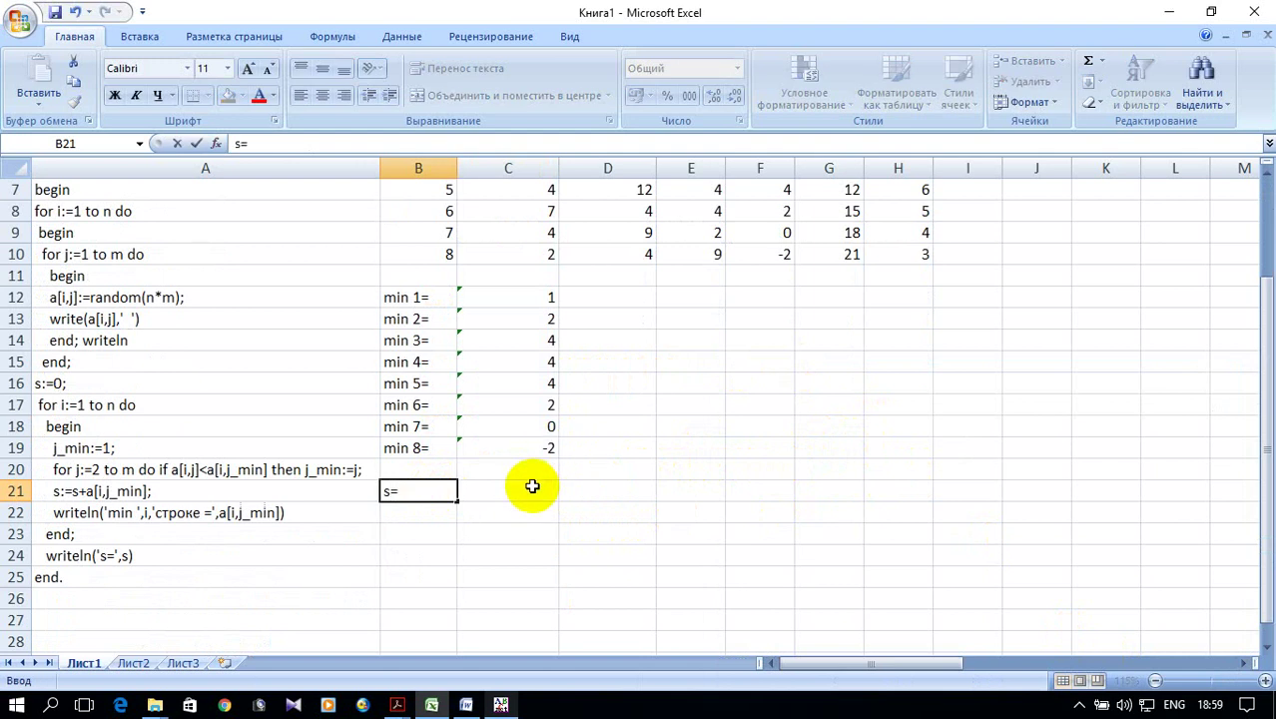
pyautogui.click(527, 488)
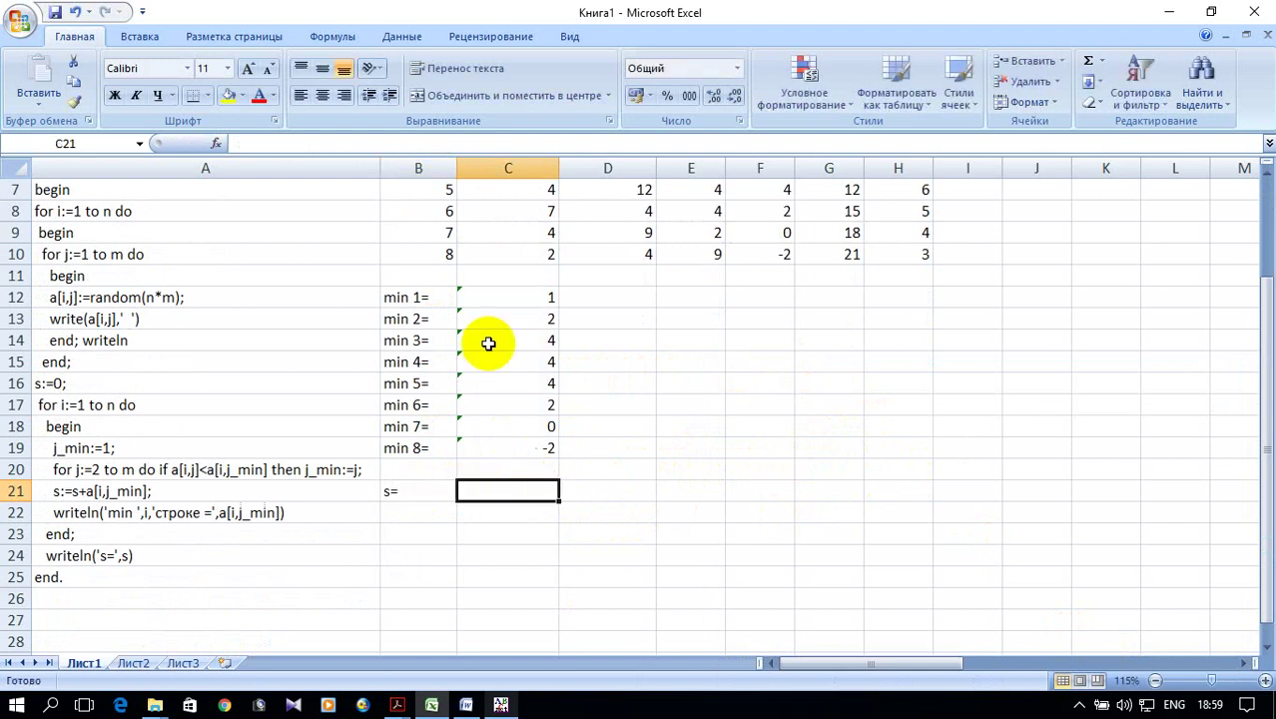
pyautogui.click(1088, 60)
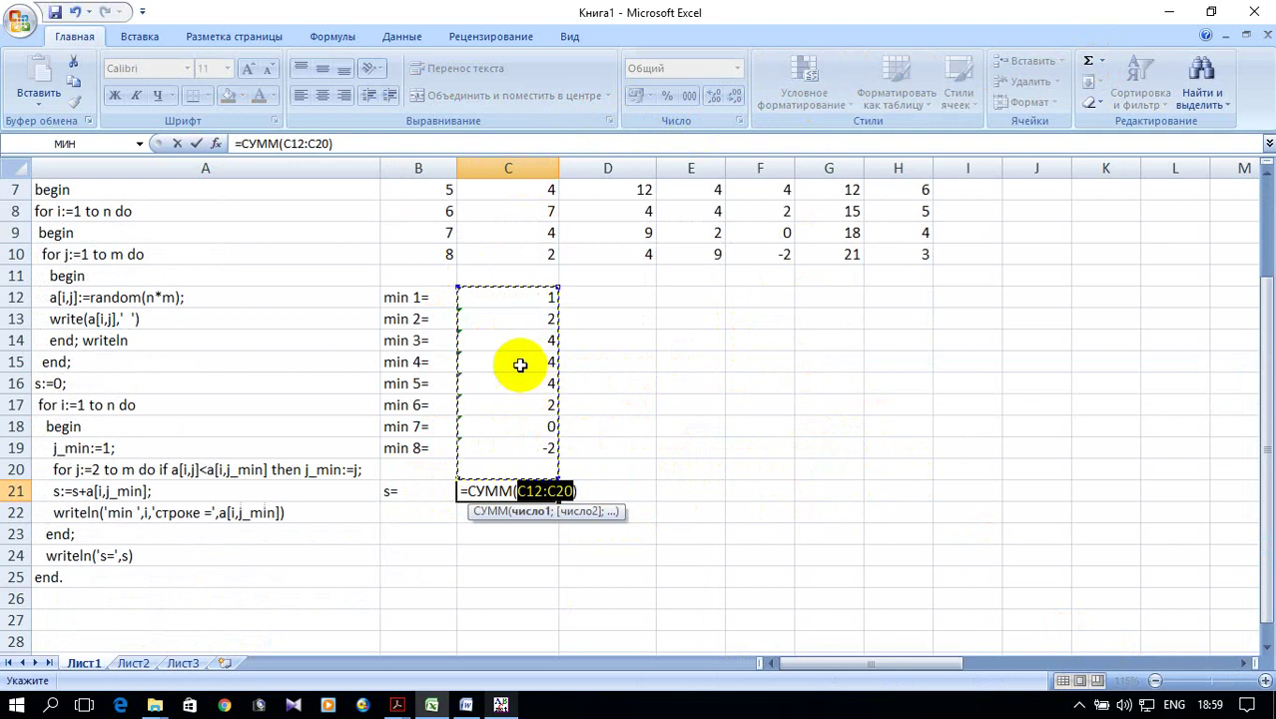
pyautogui.moveTo(495, 299); pyautogui.dragTo(511, 454)
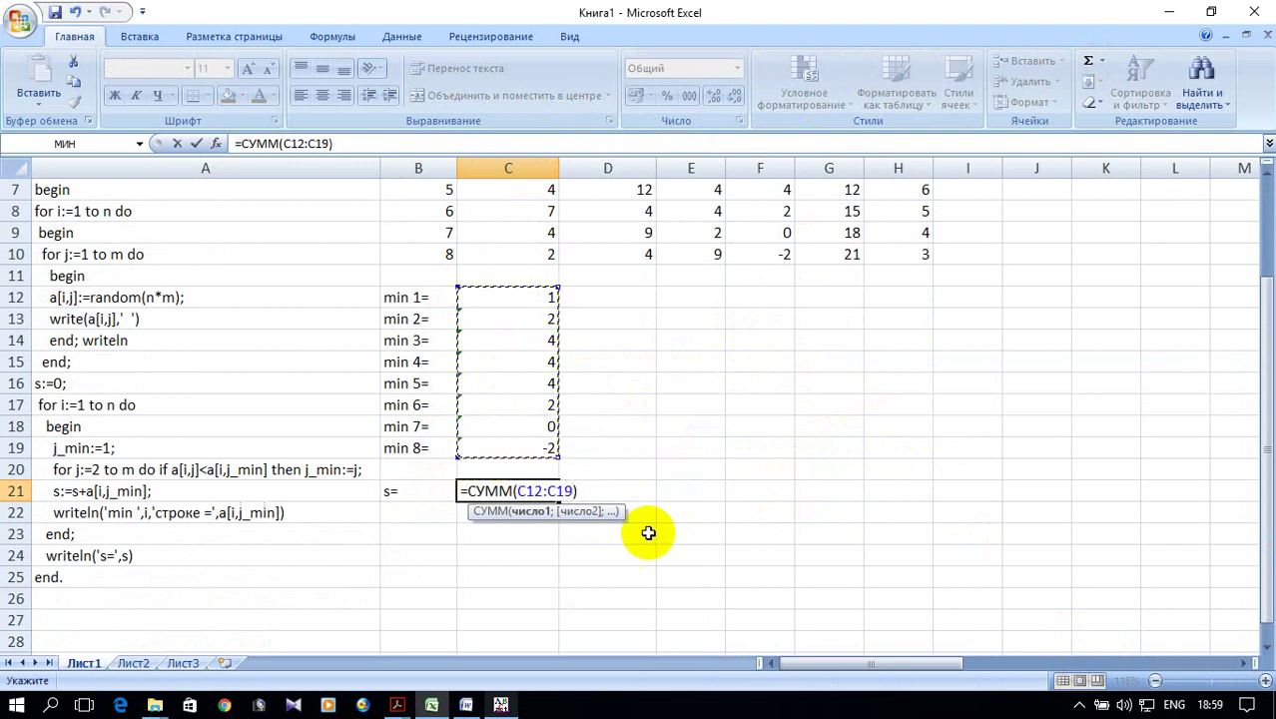
pyautogui.press('Return')
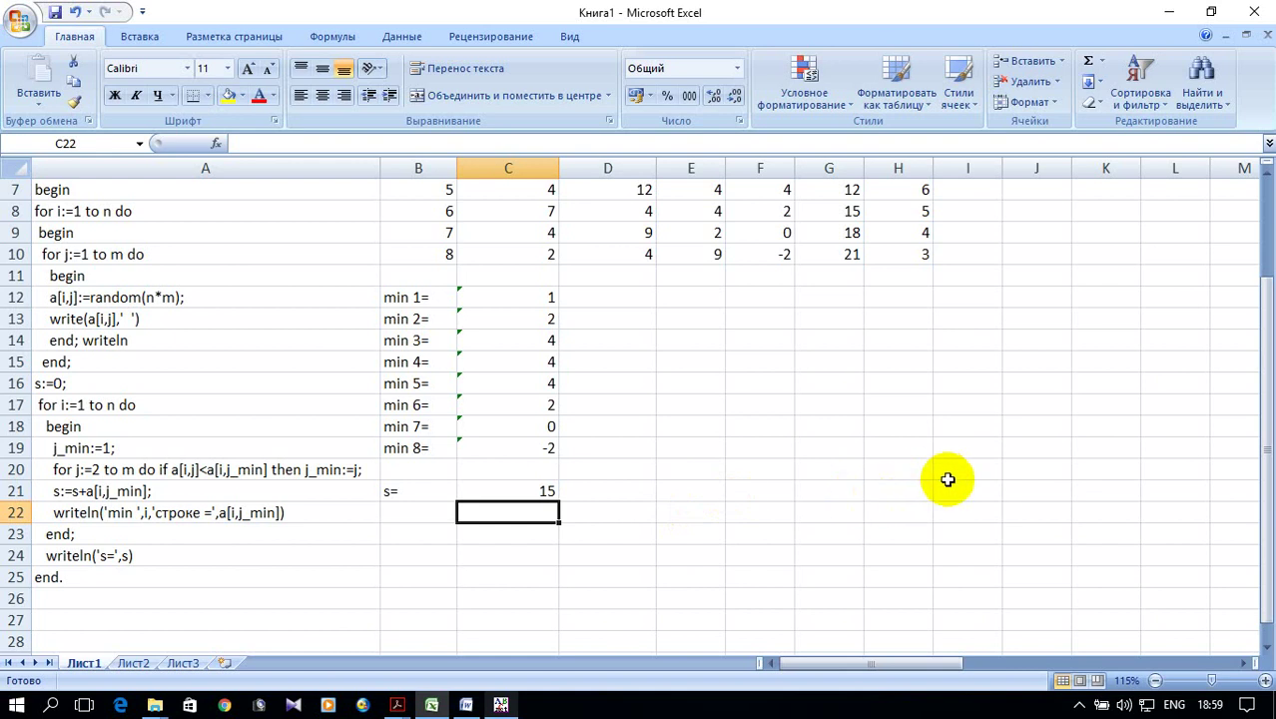
pyautogui.scroll(1, 947, 479)
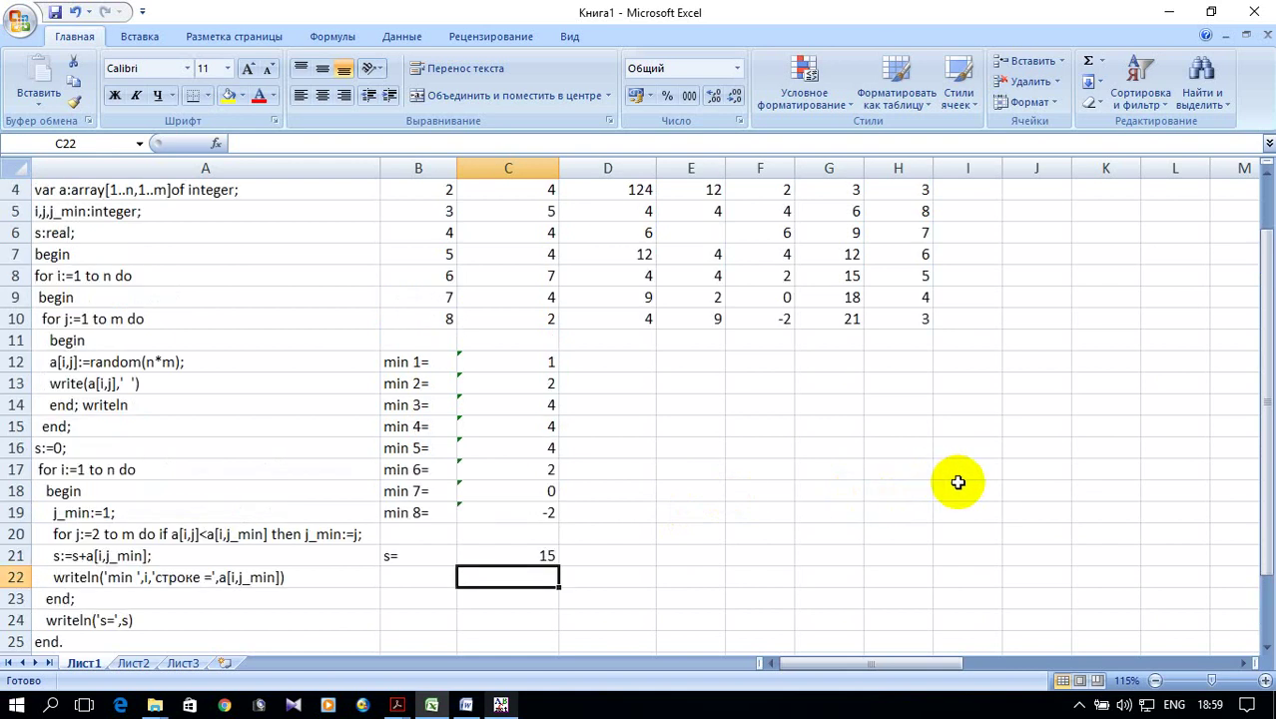
pyautogui.scroll(1, 957, 482)
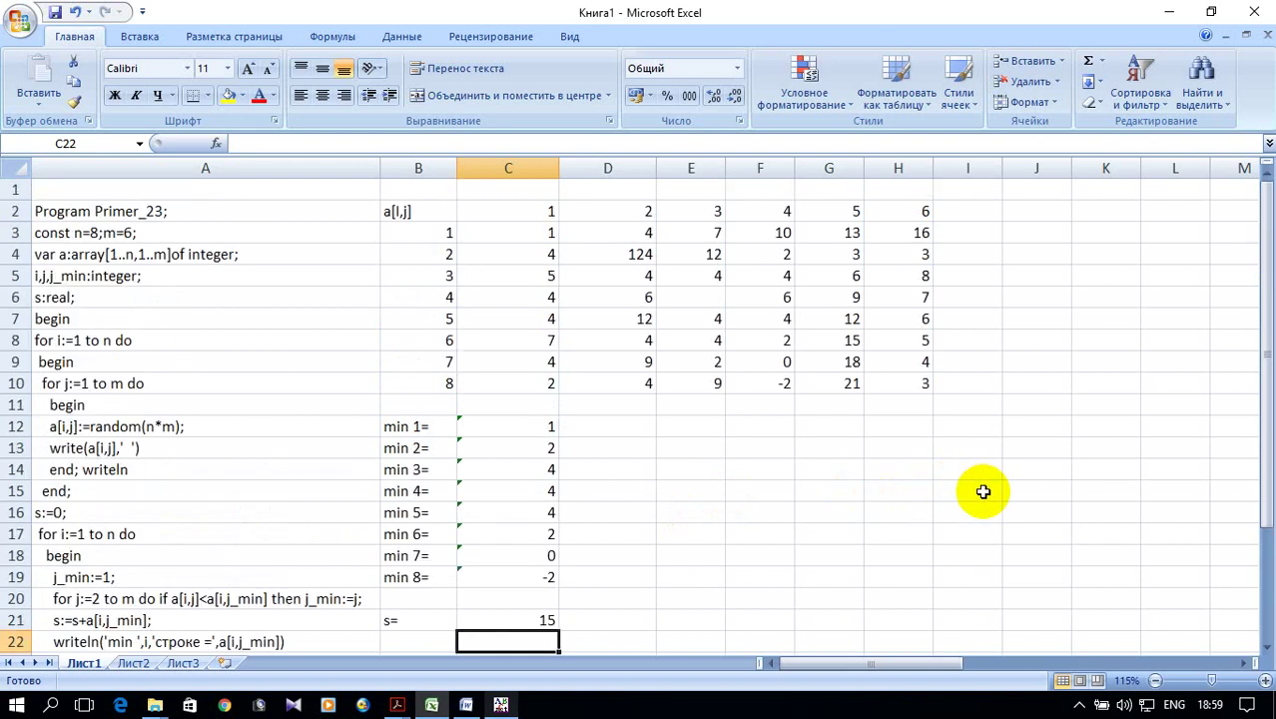
# Step: Check the МИН formula in C19 without changing it
pyautogui.doubleClick(496, 577)
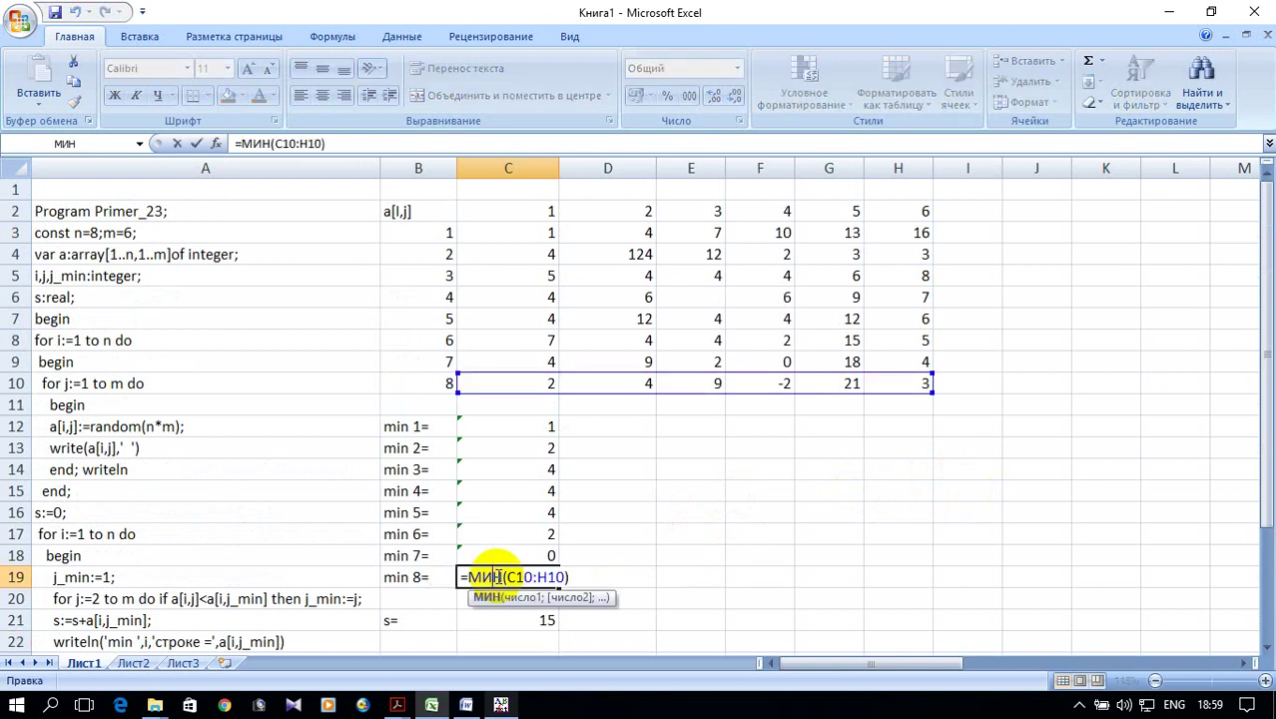
pyautogui.press('Escape')
pyautogui.scroll(-2, 744, 484)
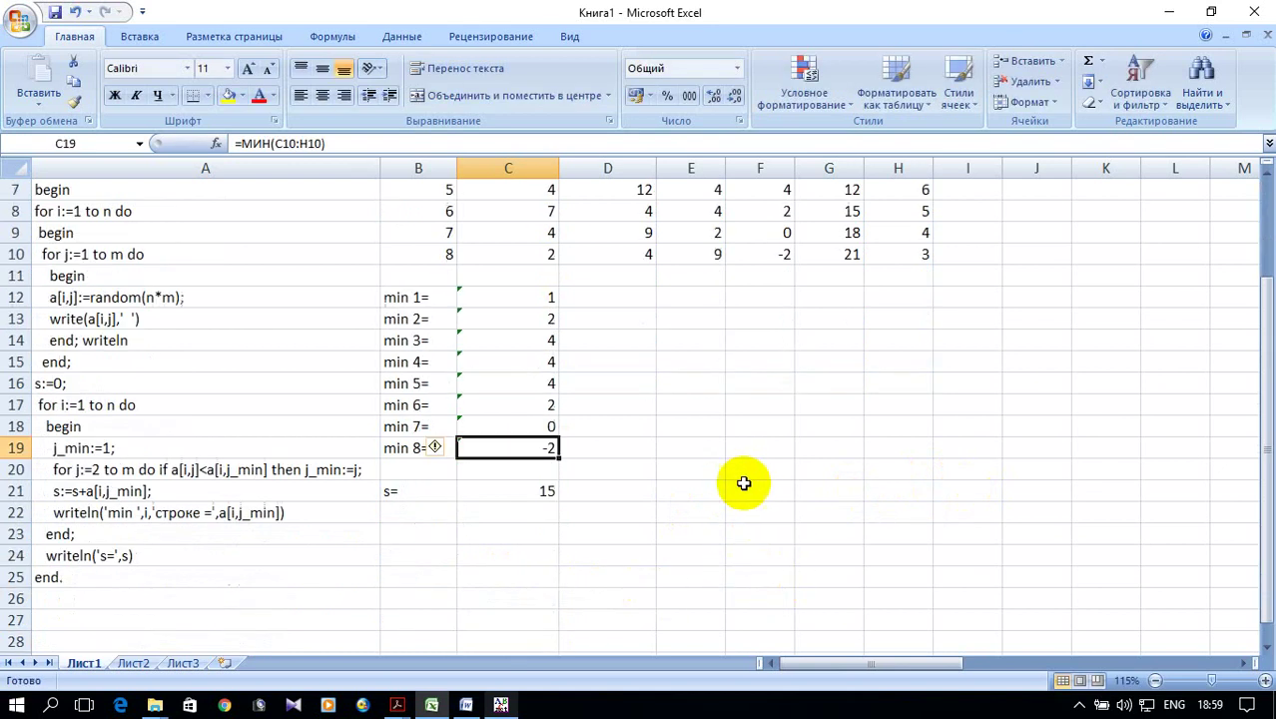
pyautogui.scroll(1, 750, 483)
pyautogui.scroll(1, 753, 485)
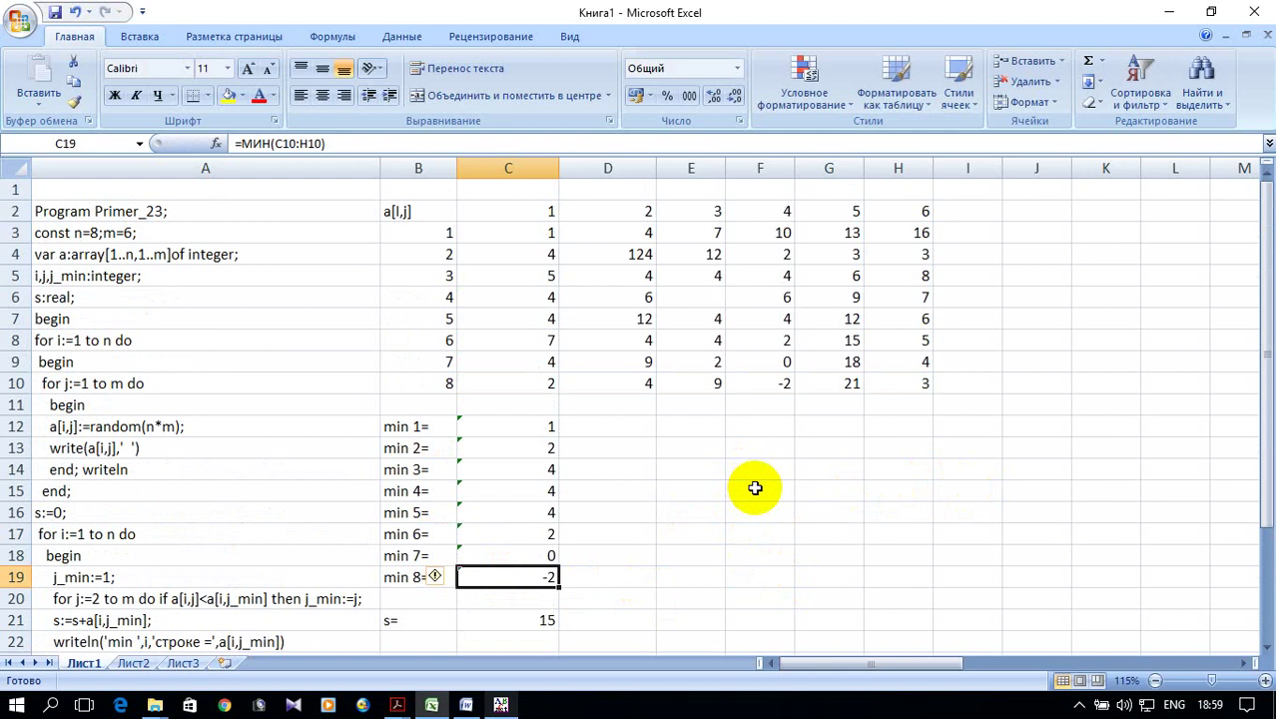
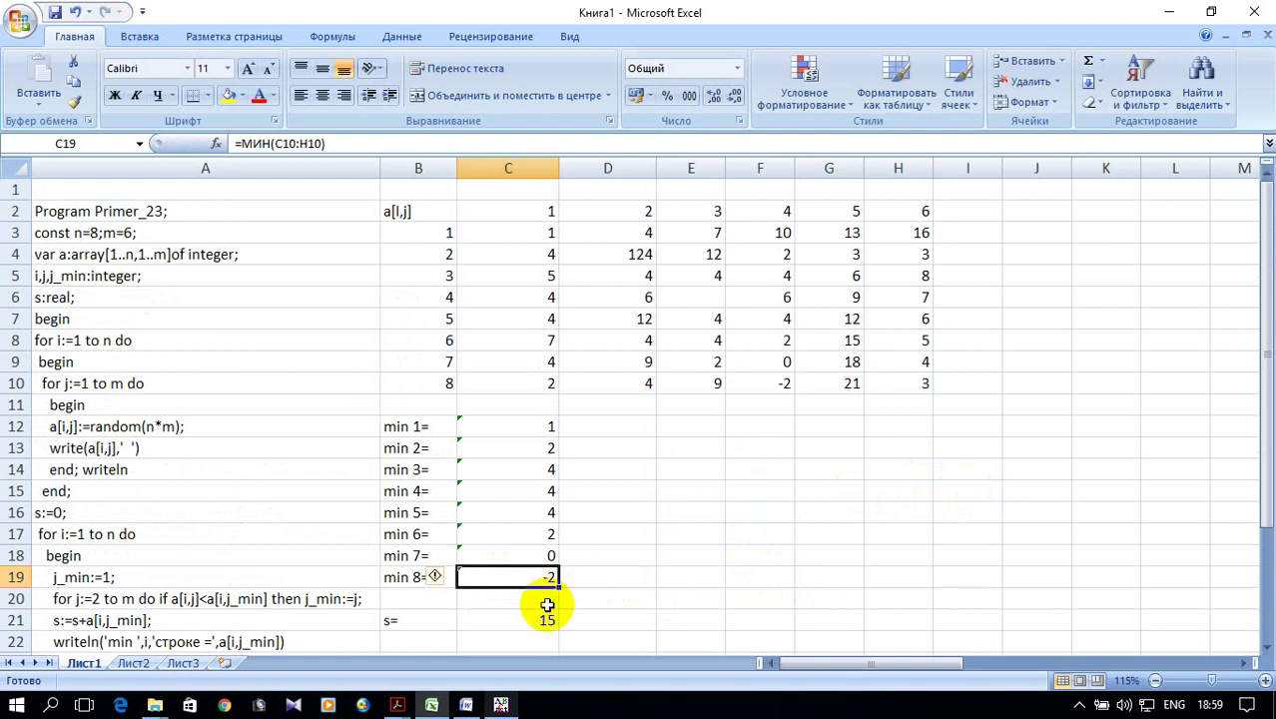
# Step: Copy the matrix task sentence from the Example_23.pdf slide in Acrobat Reader
pyautogui.click(466, 705)
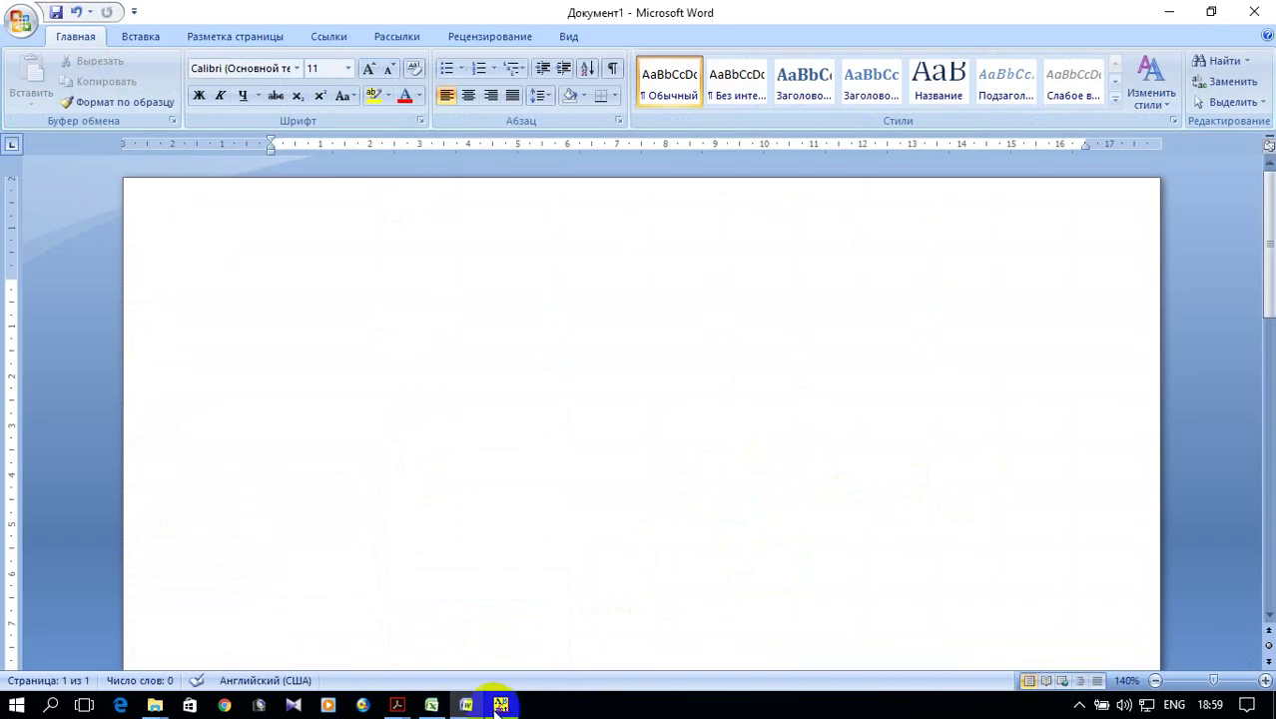
pyautogui.moveTo(397, 705)
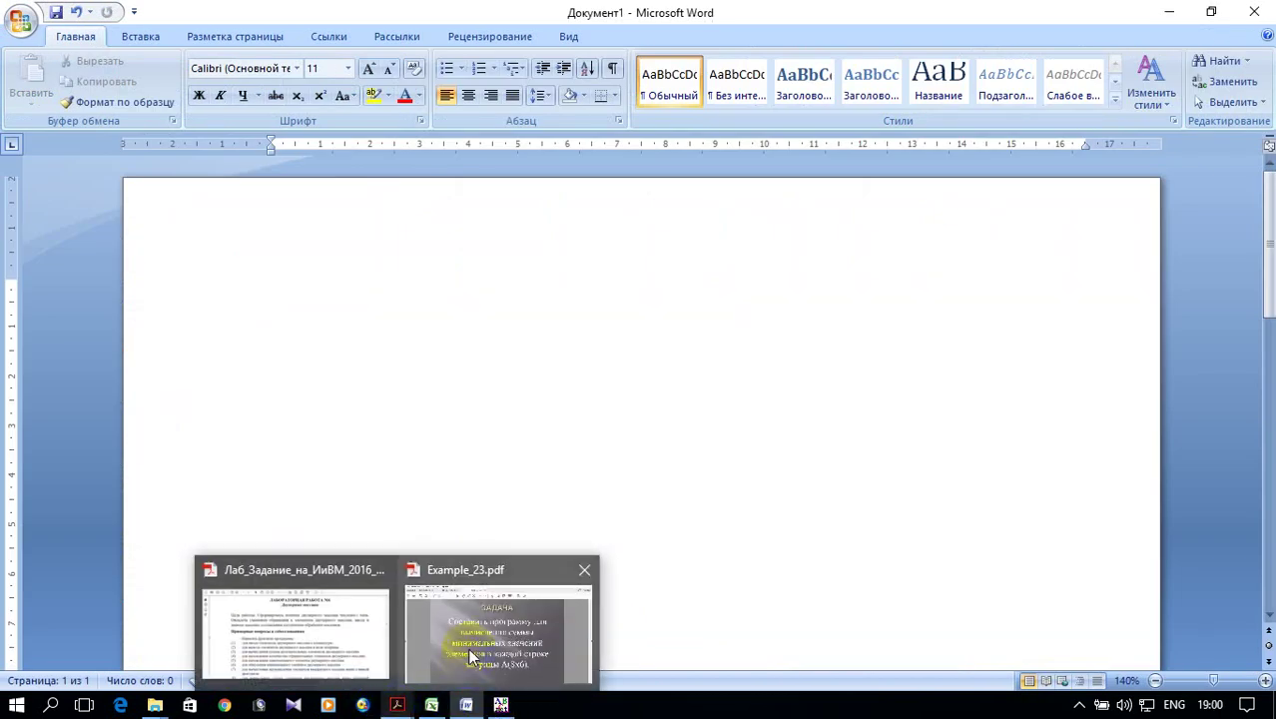
pyautogui.click(470, 639)
pyautogui.moveTo(297, 249)
pyautogui.mouseDown()
pyautogui.moveTo(465, 319)
pyautogui.moveTo(812, 498)
pyautogui.moveTo(867, 569)
pyautogui.mouseUp()
pyautogui.rightClick(637, 359)
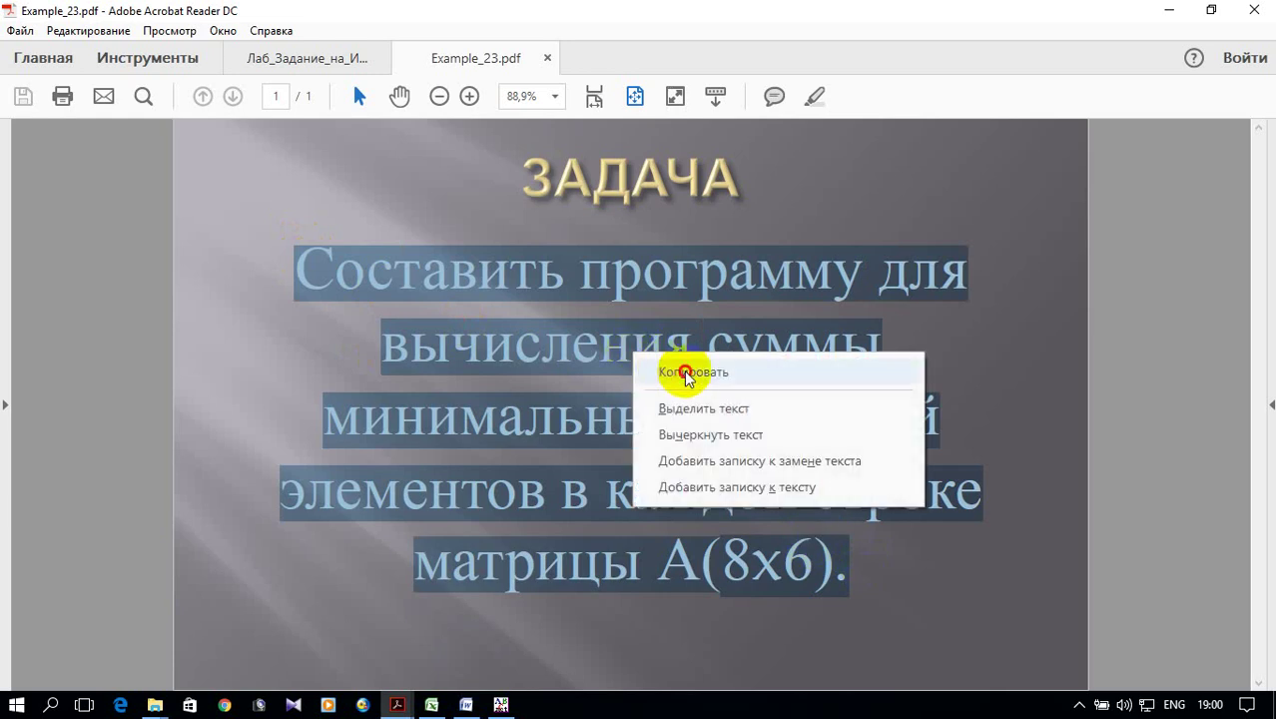
pyautogui.click(649, 368)
pyautogui.click(466, 705)
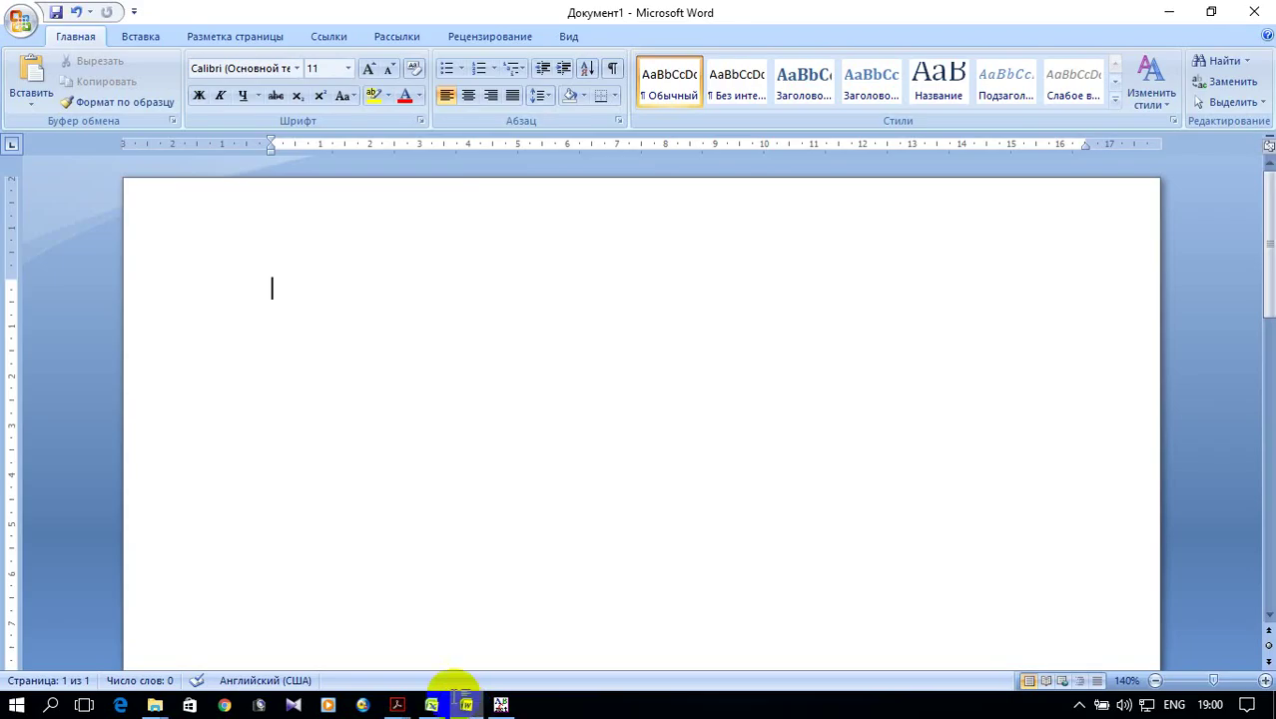
# Step: Paste the task sentence into Word and set it to Times New Roman, 14 pt
pyautogui.click(42, 80)
pyautogui.moveTo(908, 599)
pyautogui.mouseDown()
pyautogui.moveTo(712, 507)
pyautogui.moveTo(244, 135)
pyautogui.moveTo(232, 88)
pyautogui.mouseUp()
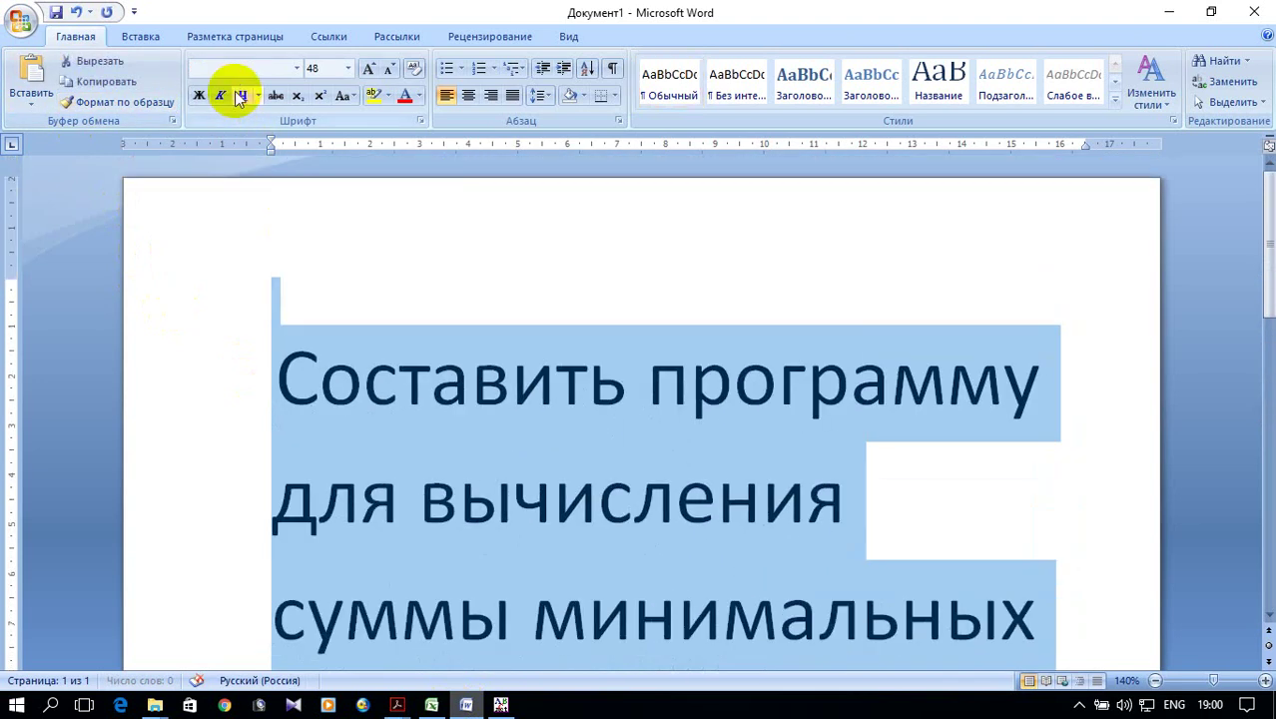
pyautogui.click(296, 67)
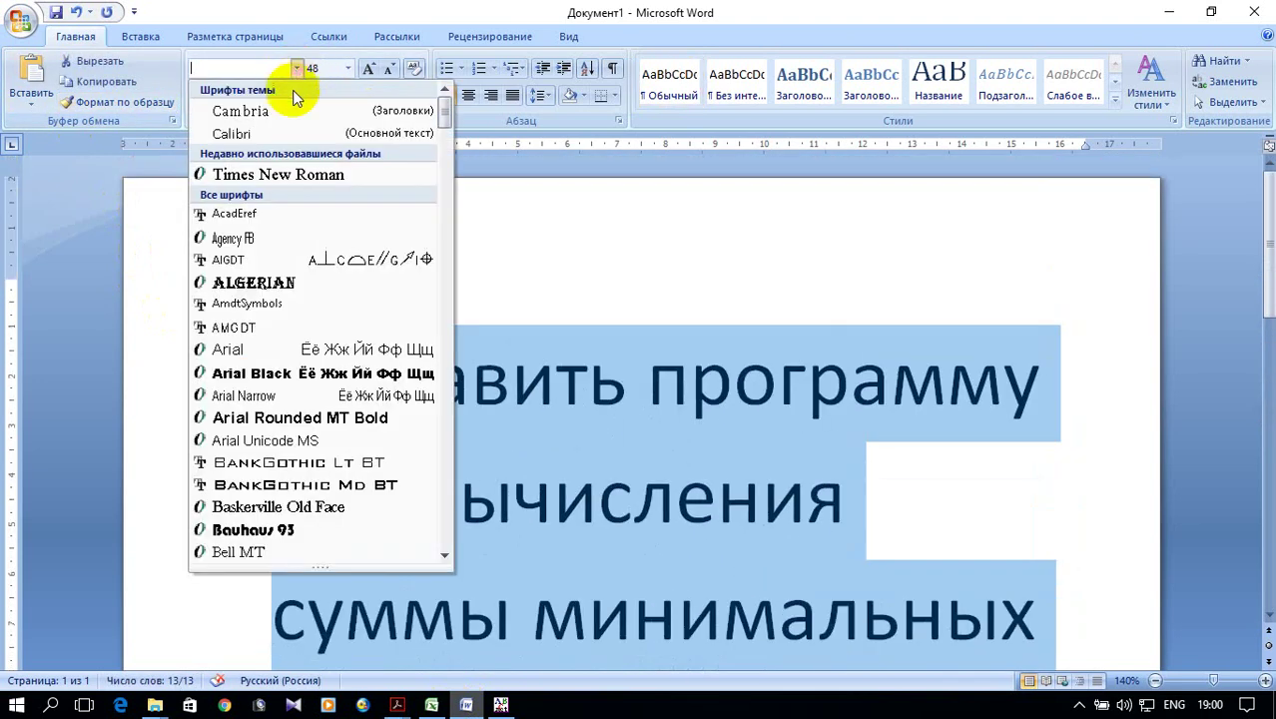
pyautogui.click(302, 173)
pyautogui.click(348, 69)
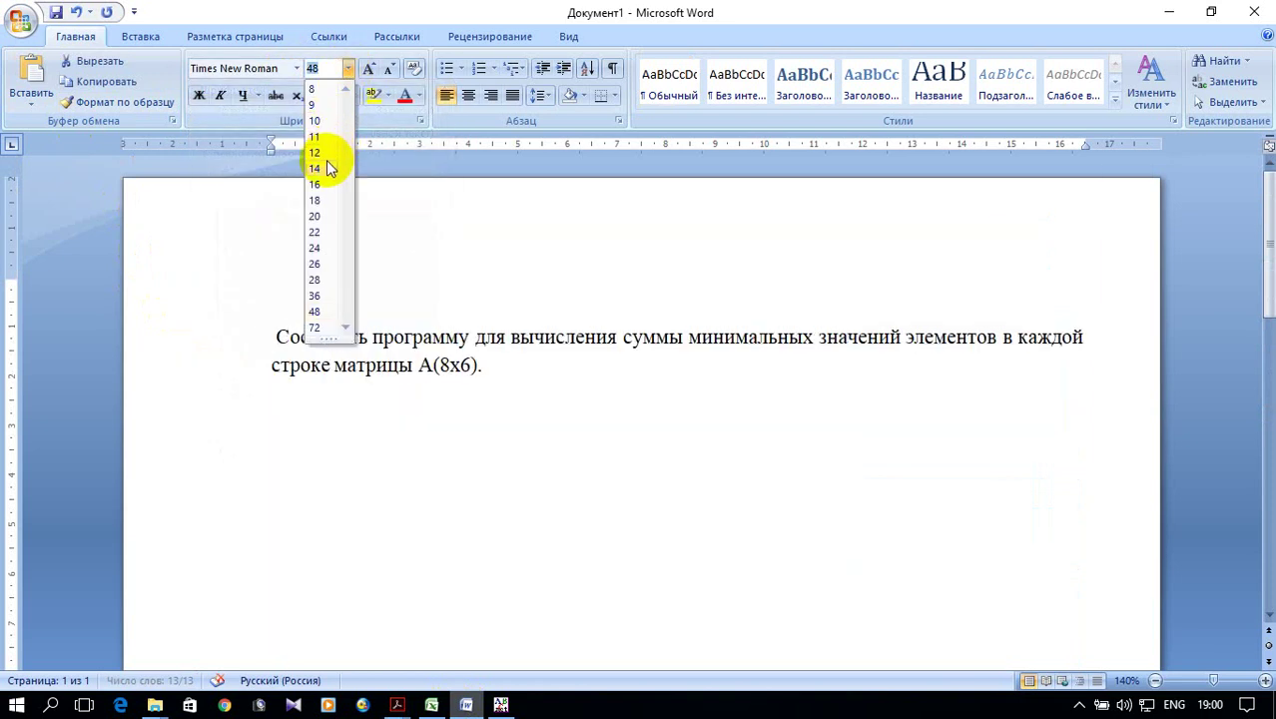
pyautogui.click(325, 167)
# Step: Delete the empty line above the task sentence
pyautogui.click(330, 288)
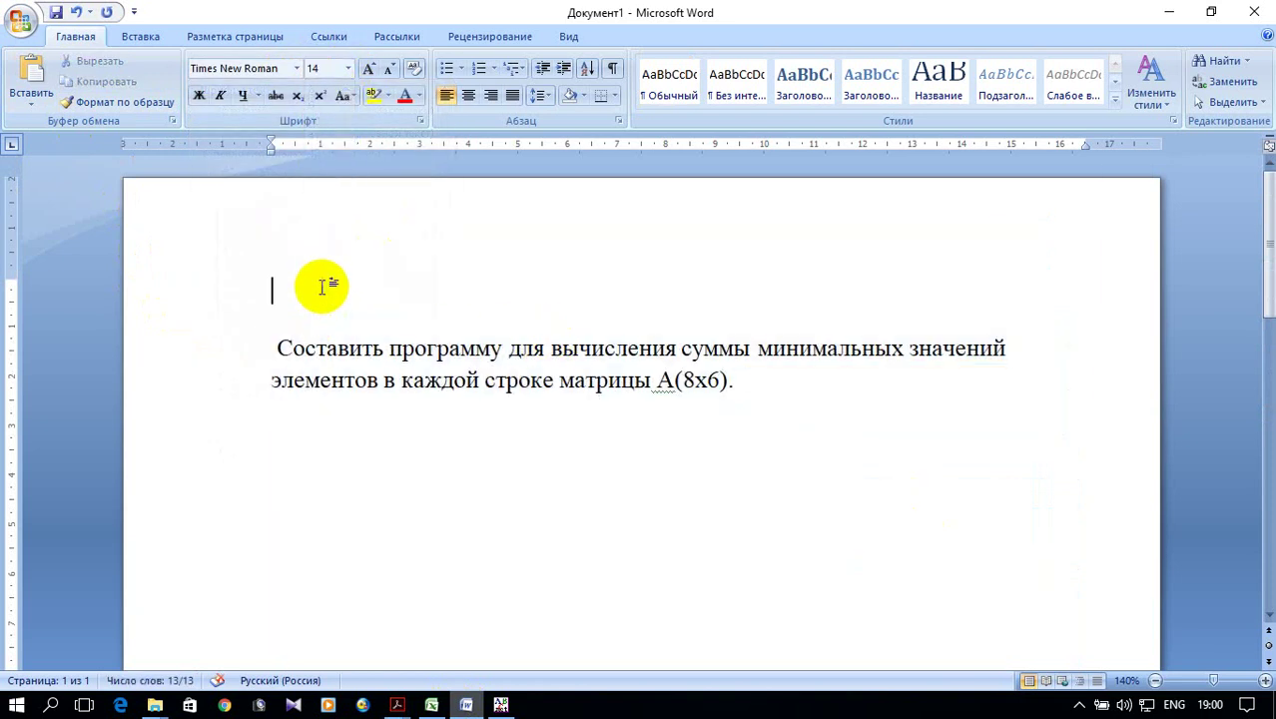
pyautogui.press('Delete')
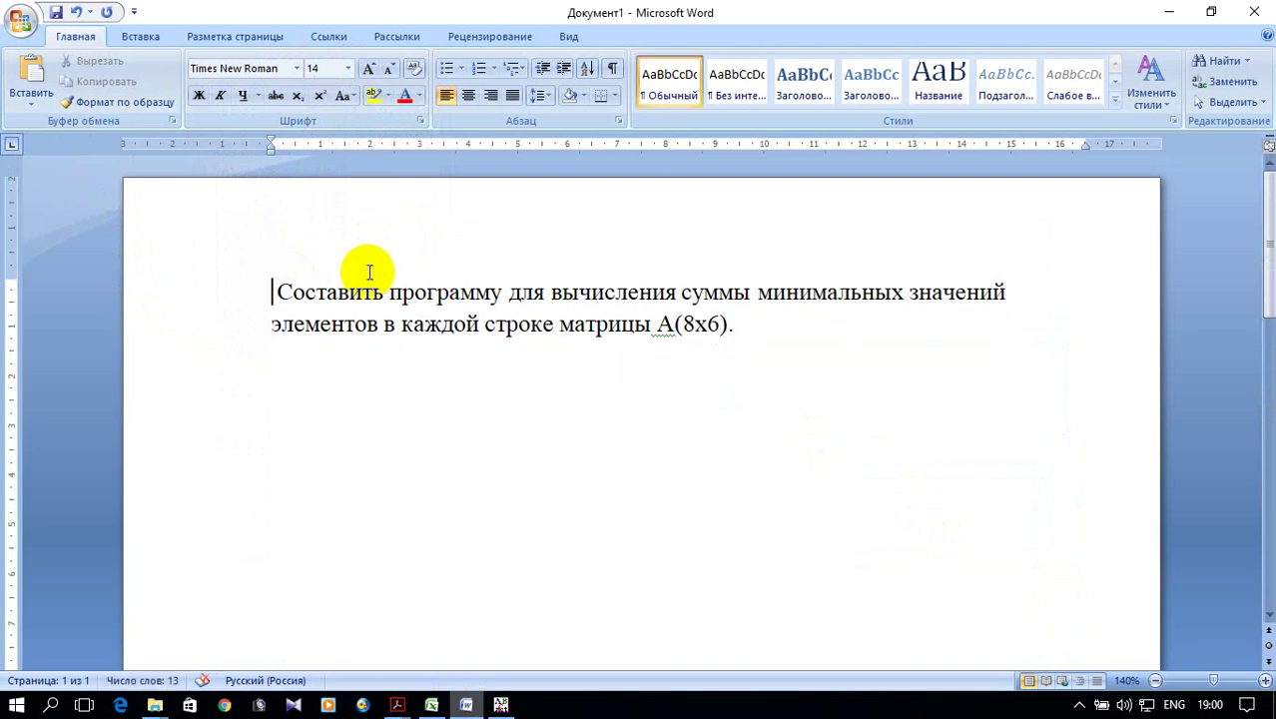
pyautogui.click(501, 705)
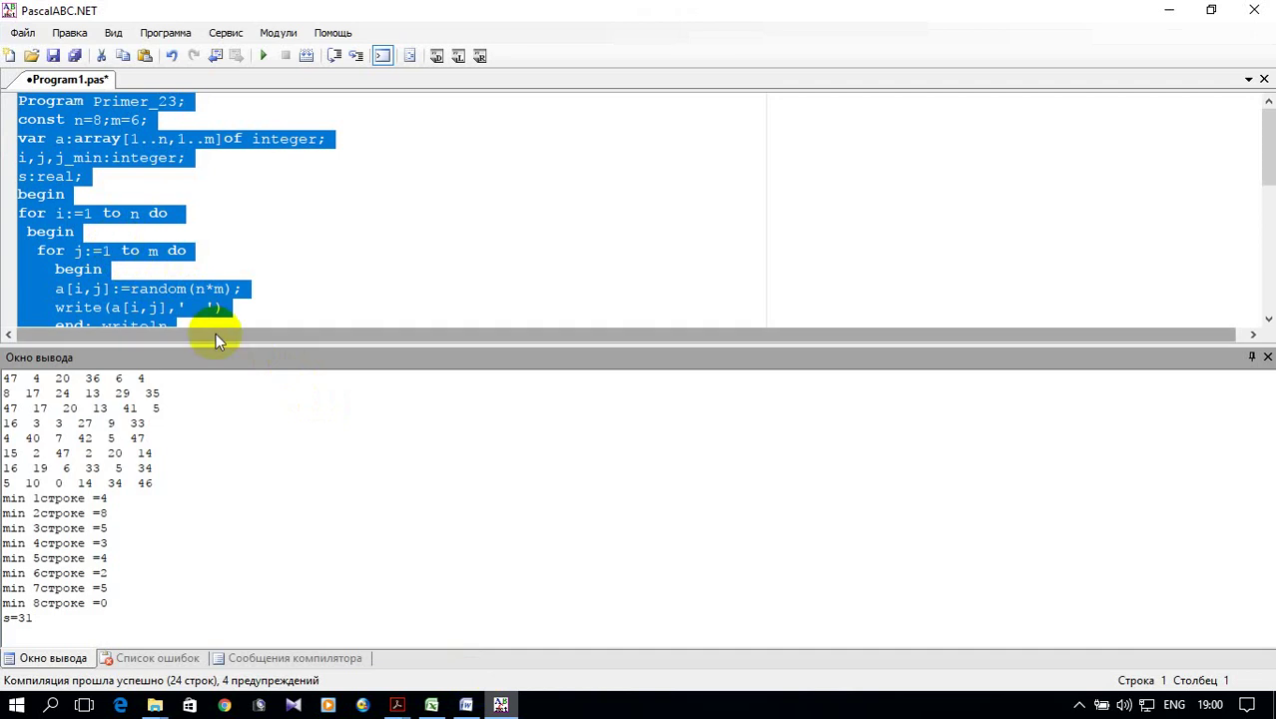
# Step: Enlarge the code area in PascalABC.NET and copy the whole Primer_23 program
pyautogui.moveTo(219, 338); pyautogui.dragTo(221, 561)
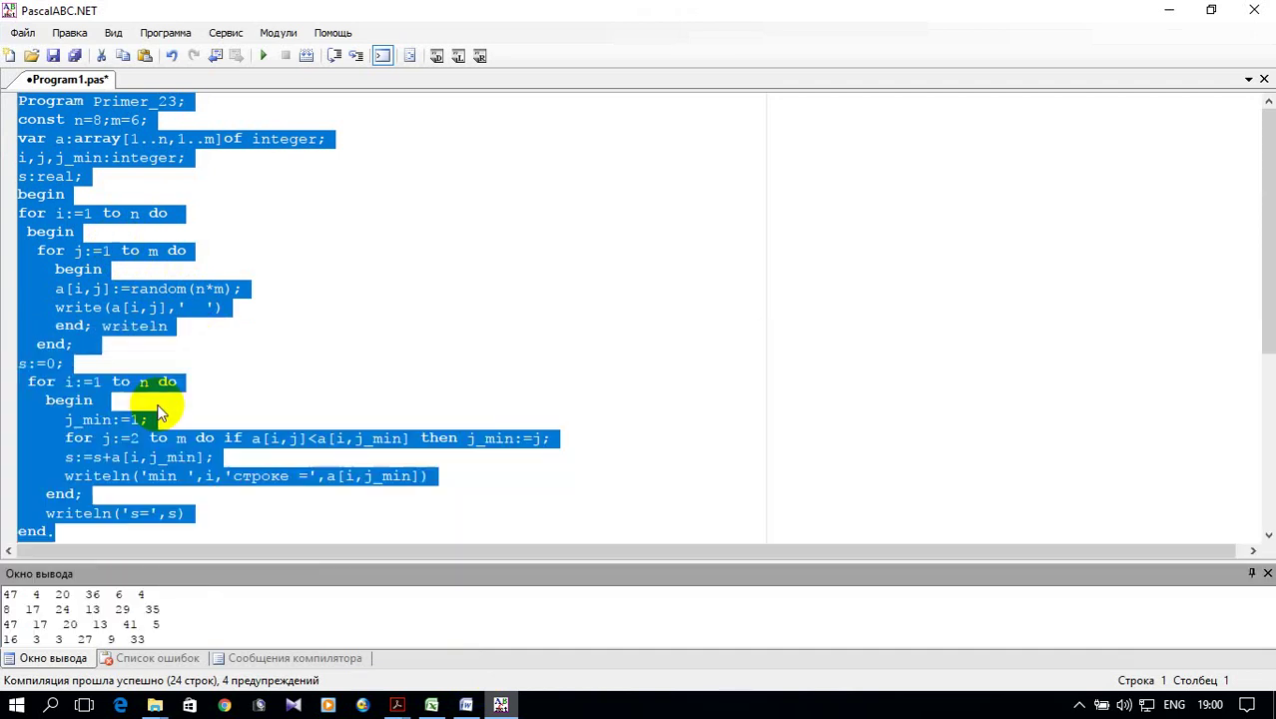
pyautogui.rightClick(60, 212)
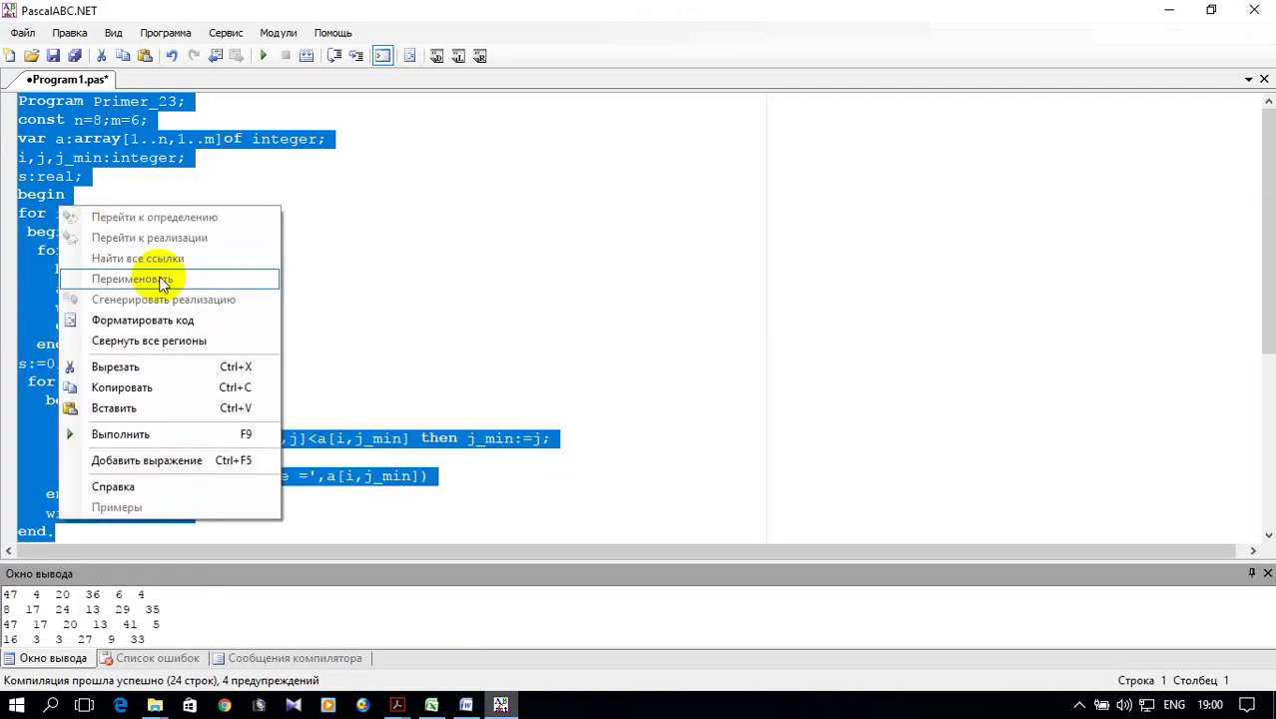
pyautogui.press('Escape')
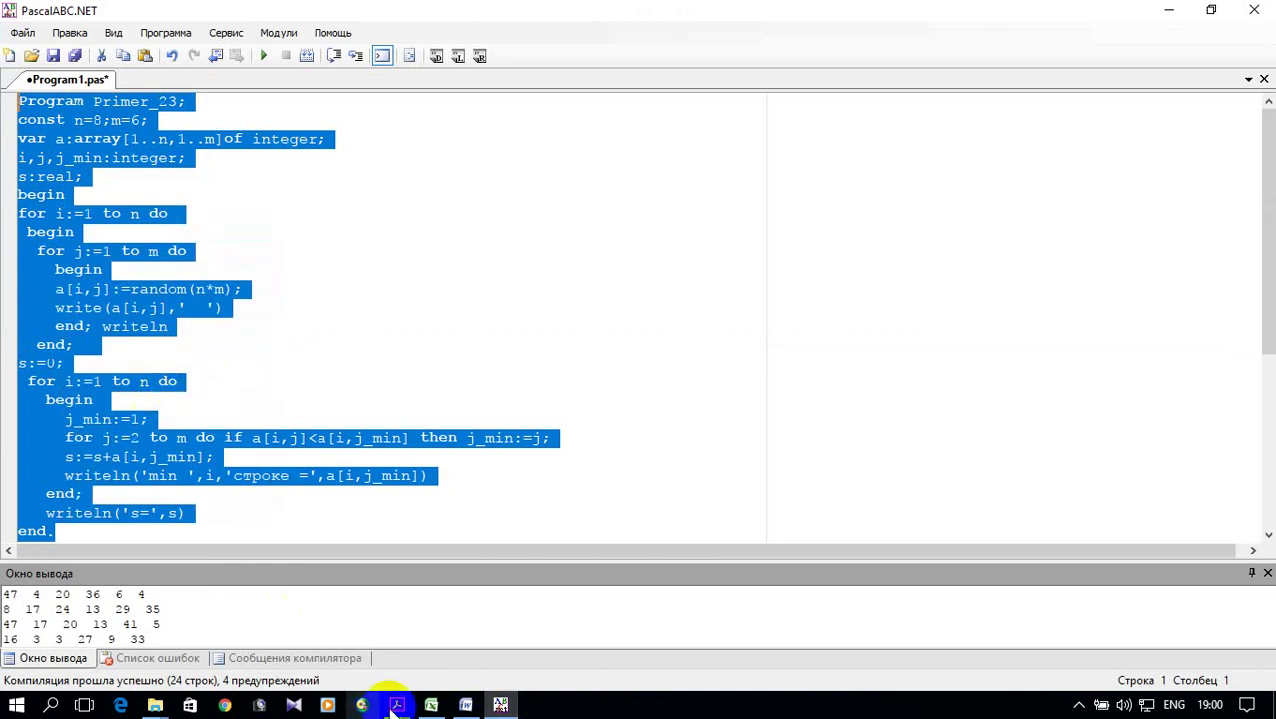
pyautogui.click(408, 709)
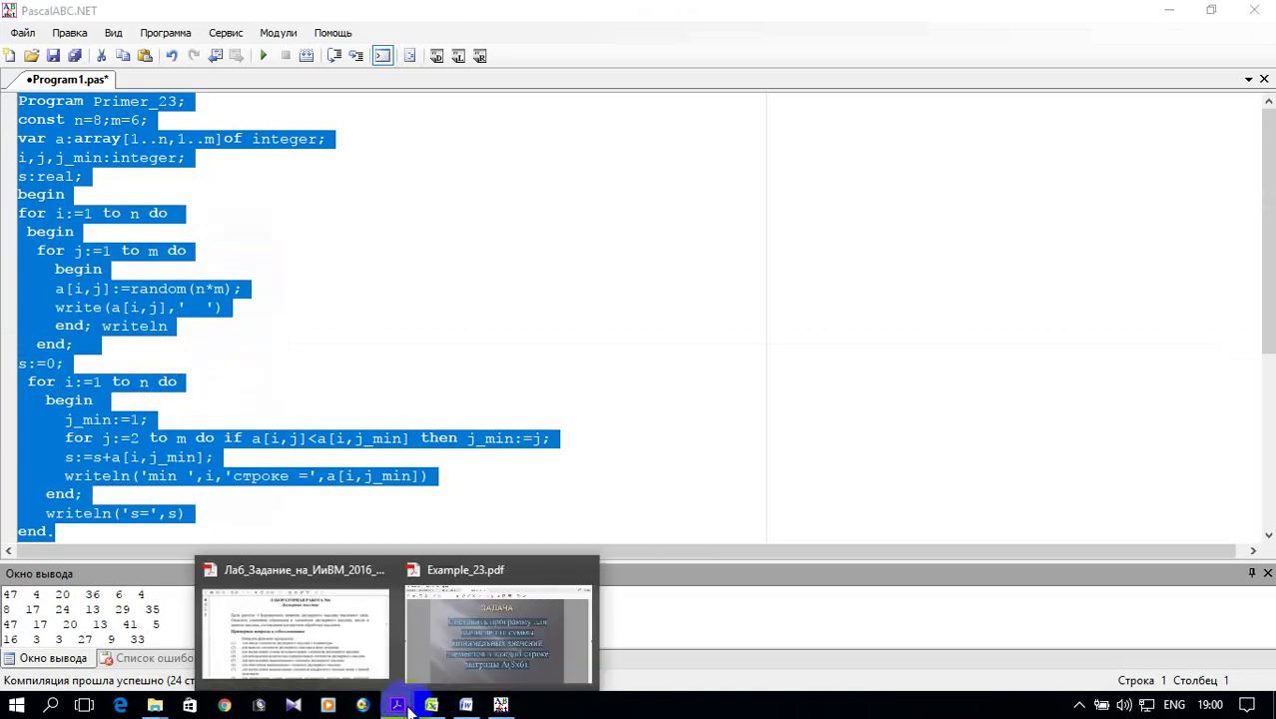
pyautogui.click(465, 709)
# Step: Paste the Pascal program right after the task sentence
pyautogui.click(798, 335)
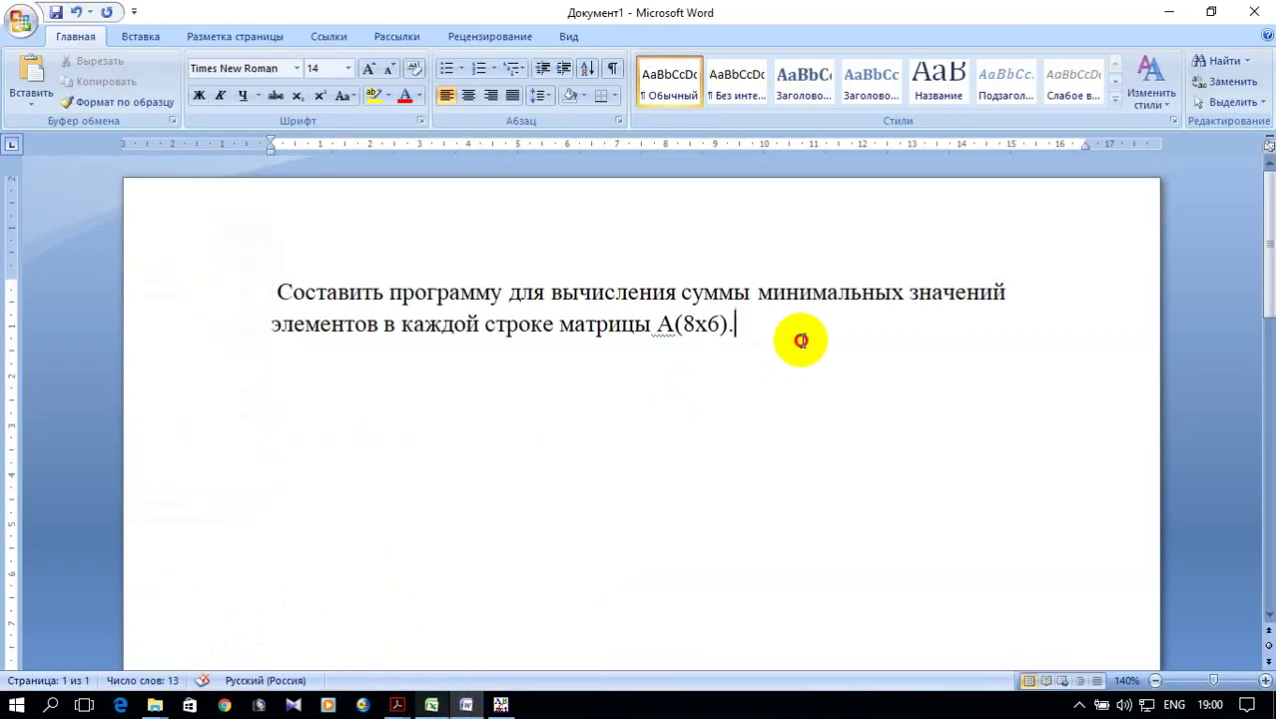
pyautogui.hotkey('ctrl', 'v')
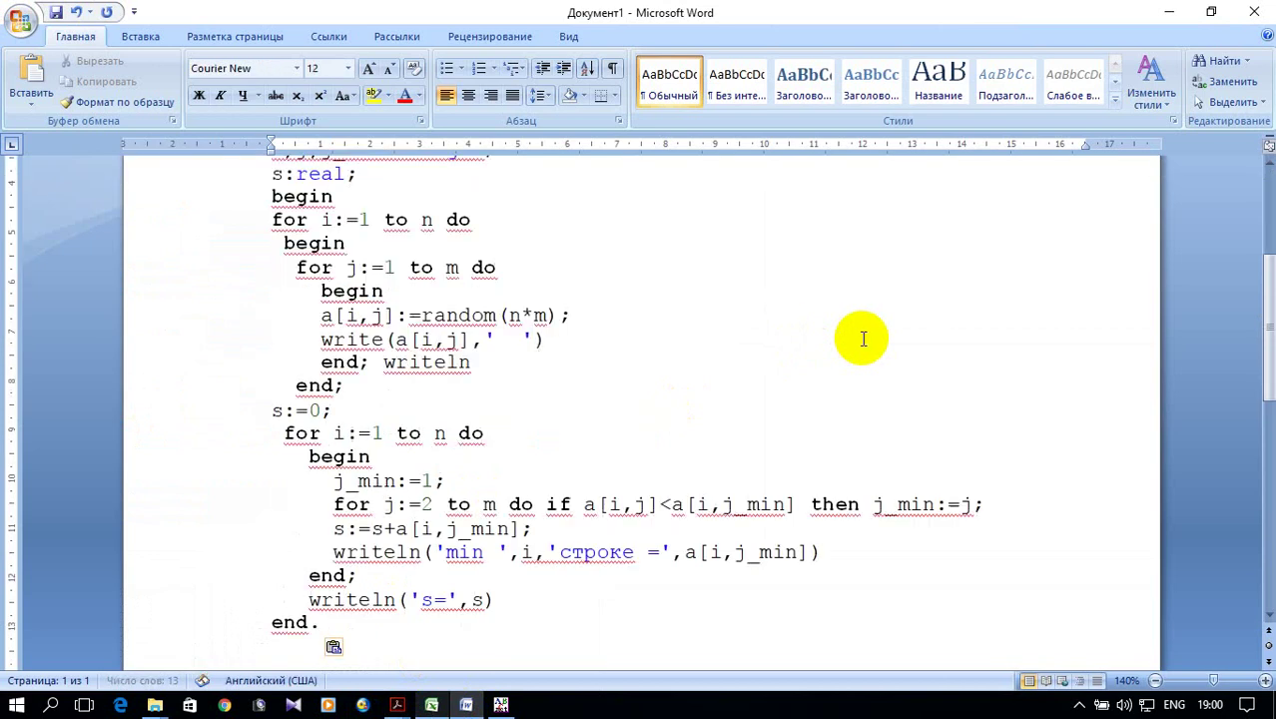
pyautogui.scroll(3, 763, 379)
pyautogui.scroll(-3, 763, 380)
pyautogui.scroll(-1, 745, 355)
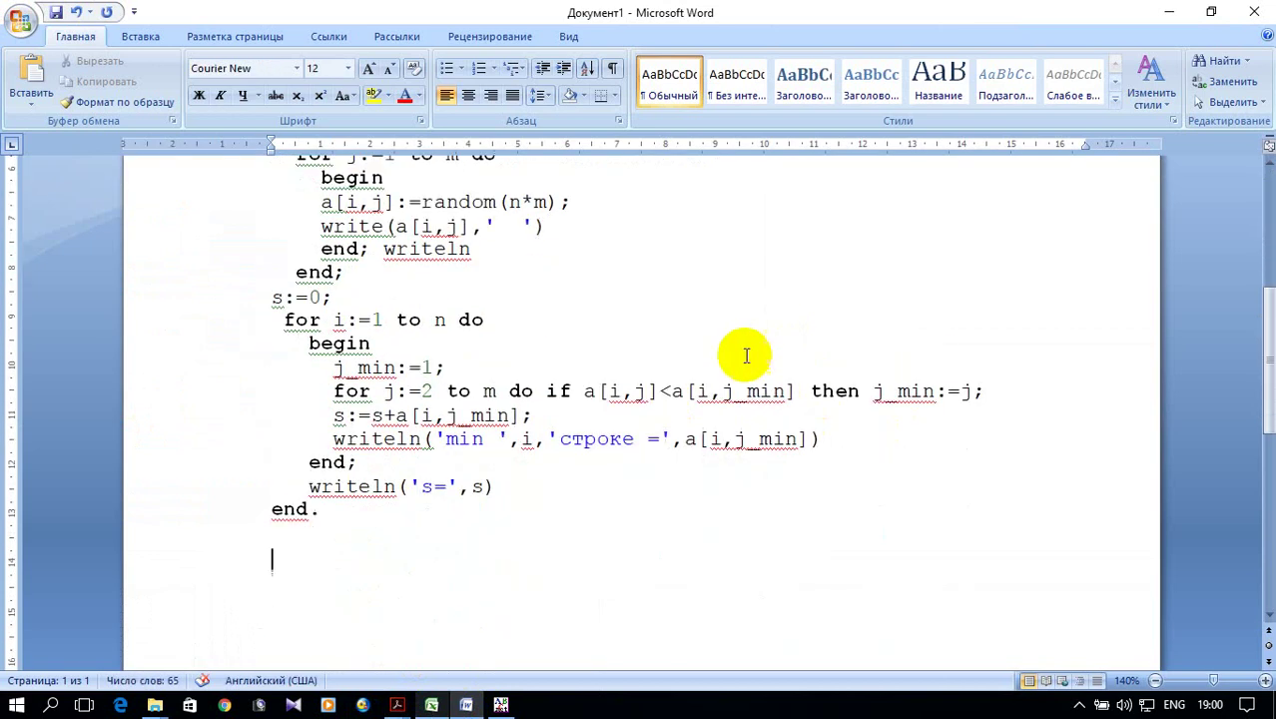
# Step: Insert a new drawing canvas below the pasted code from the Shapes gallery
pyautogui.click(137, 36)
pyautogui.click(342, 95)
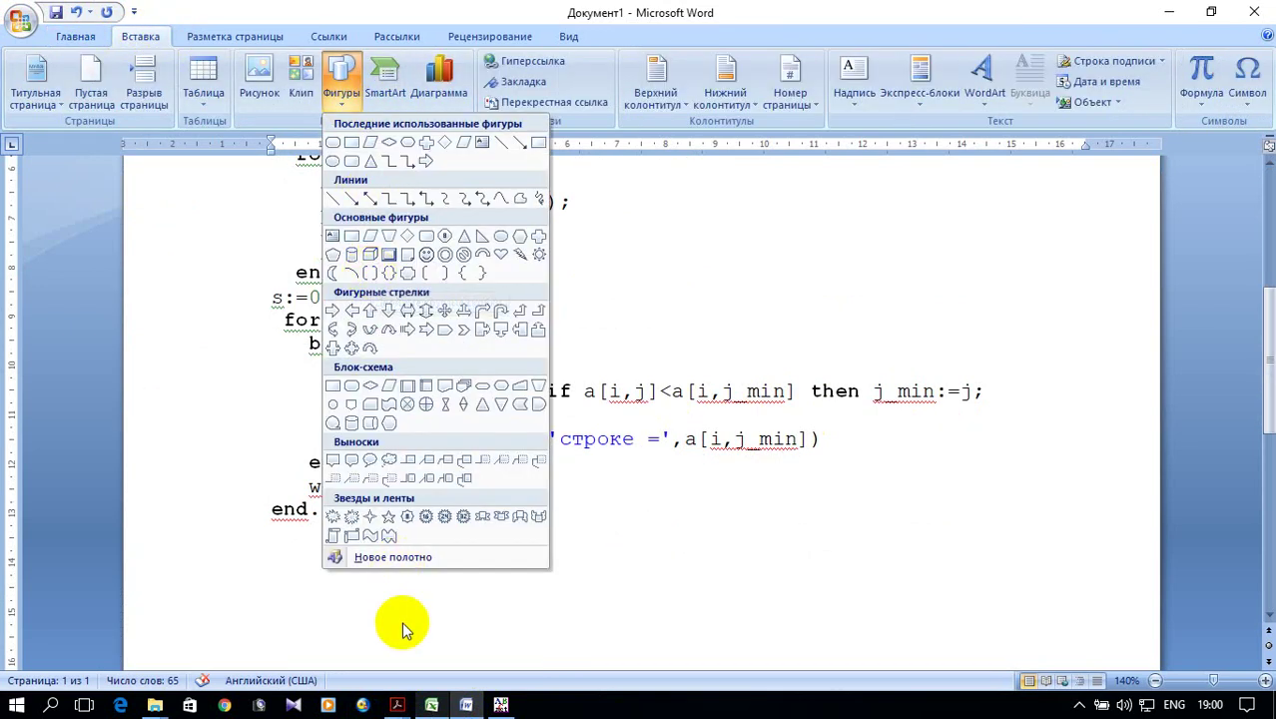
pyautogui.click(394, 555)
pyautogui.scroll(4, 483, 496)
pyautogui.scroll(6, 483, 496)
pyautogui.scroll(-2, 483, 496)
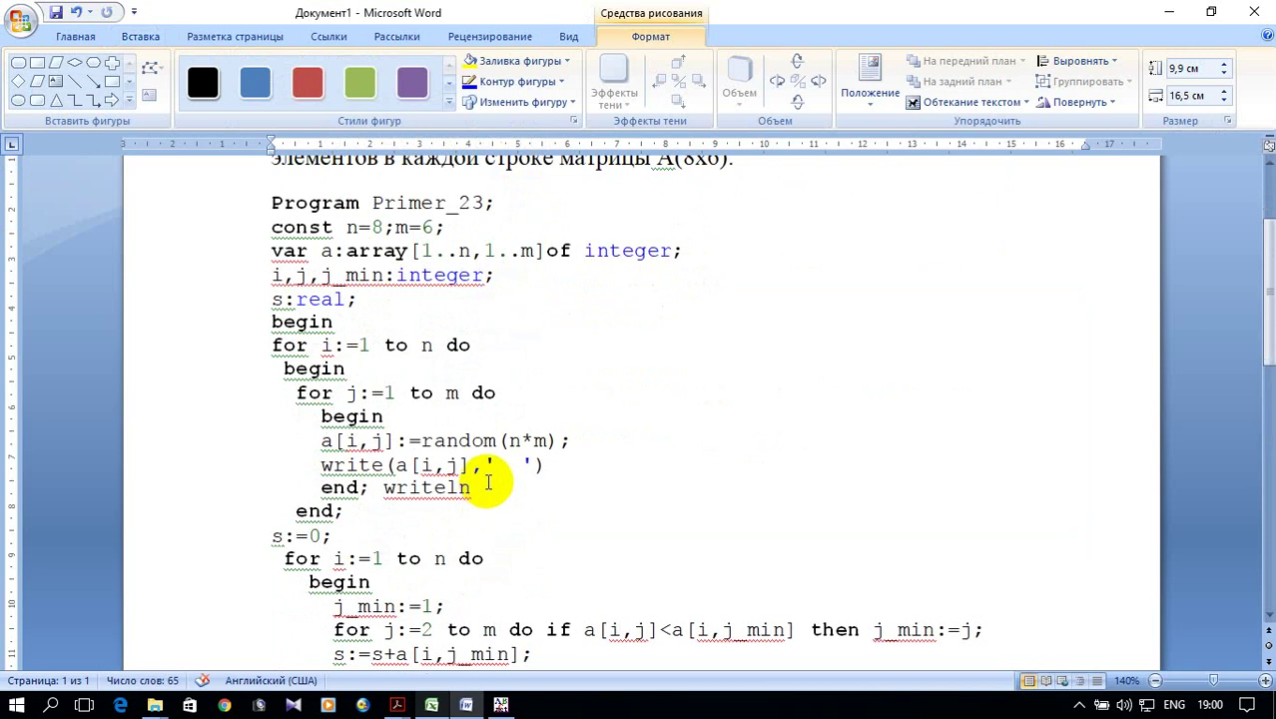
pyautogui.scroll(-4, 488, 483)
pyautogui.scroll(2, 488, 483)
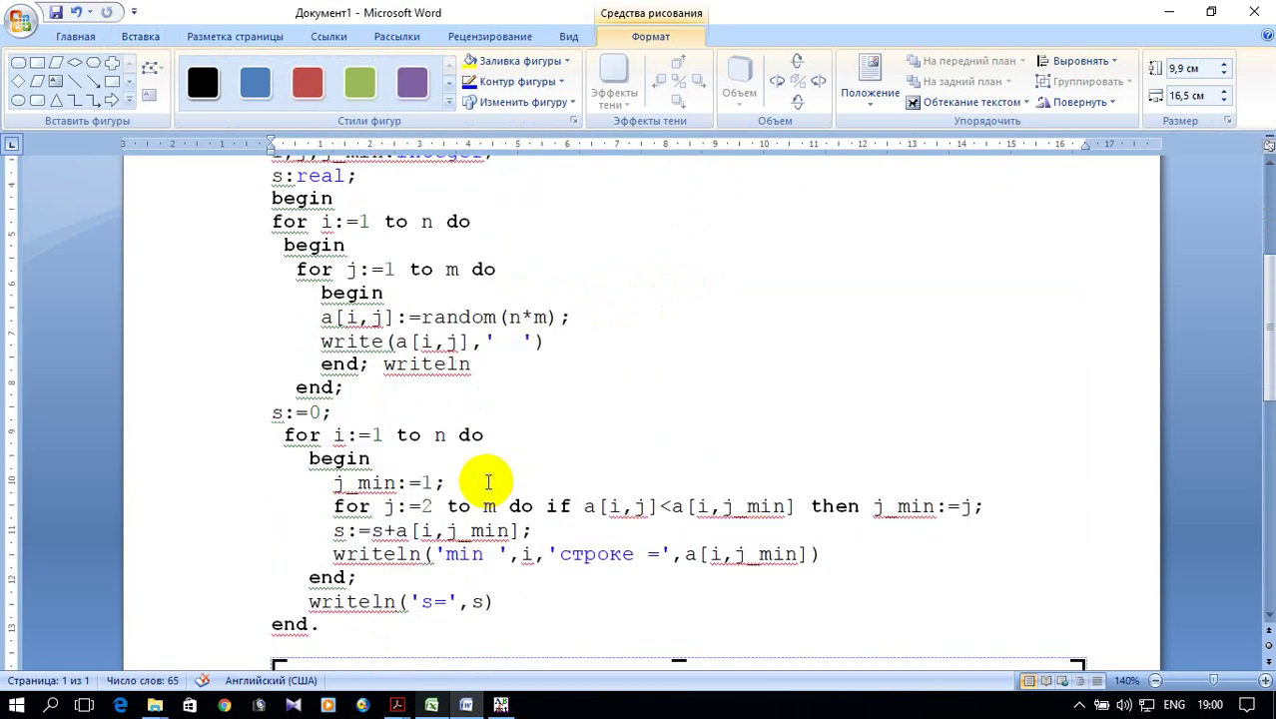
pyautogui.scroll(-4, 488, 483)
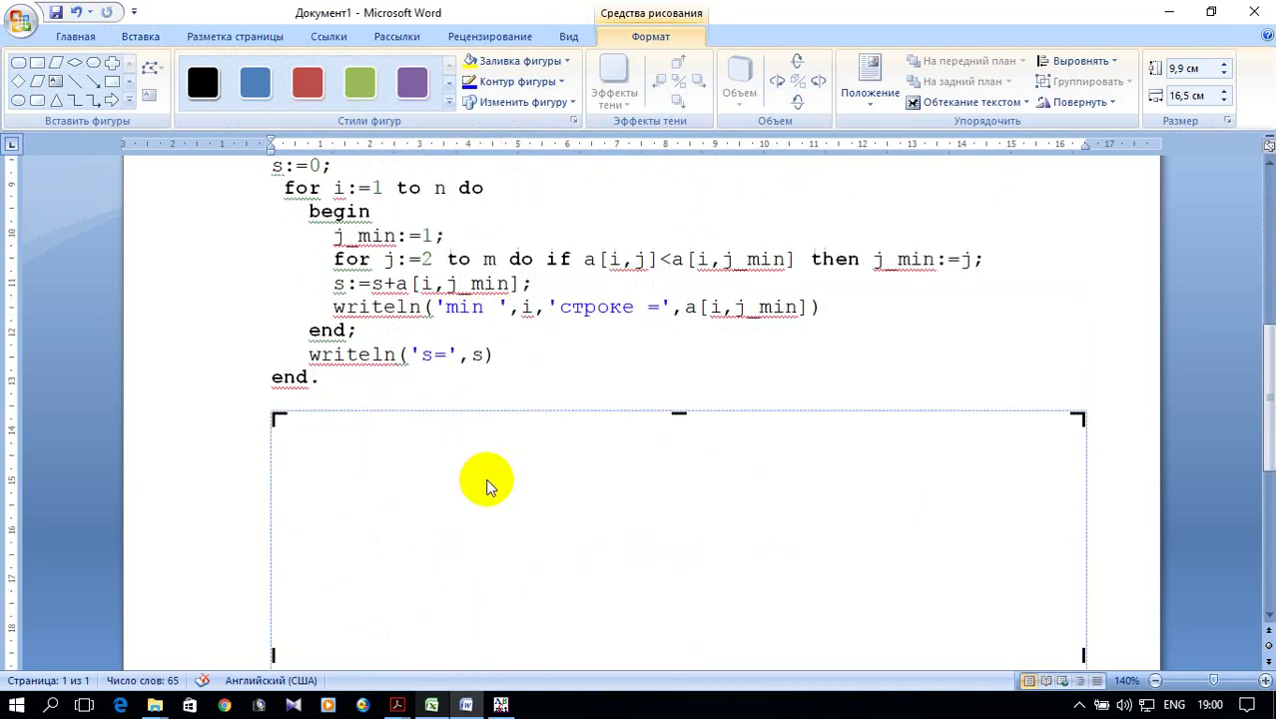
# Step: Draw a rounded rectangle near the canvas top and a process rectangle below it
pyautogui.click(37, 100)
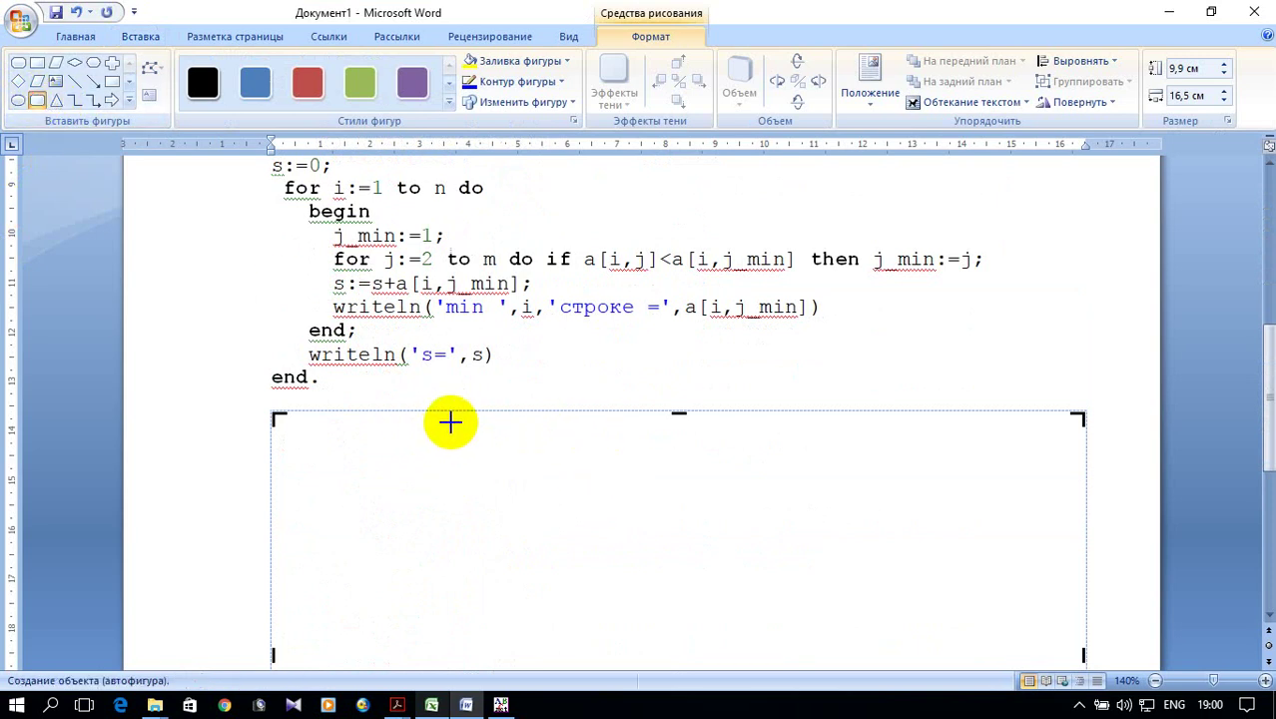
pyautogui.moveTo(450, 421); pyautogui.dragTo(577, 467)
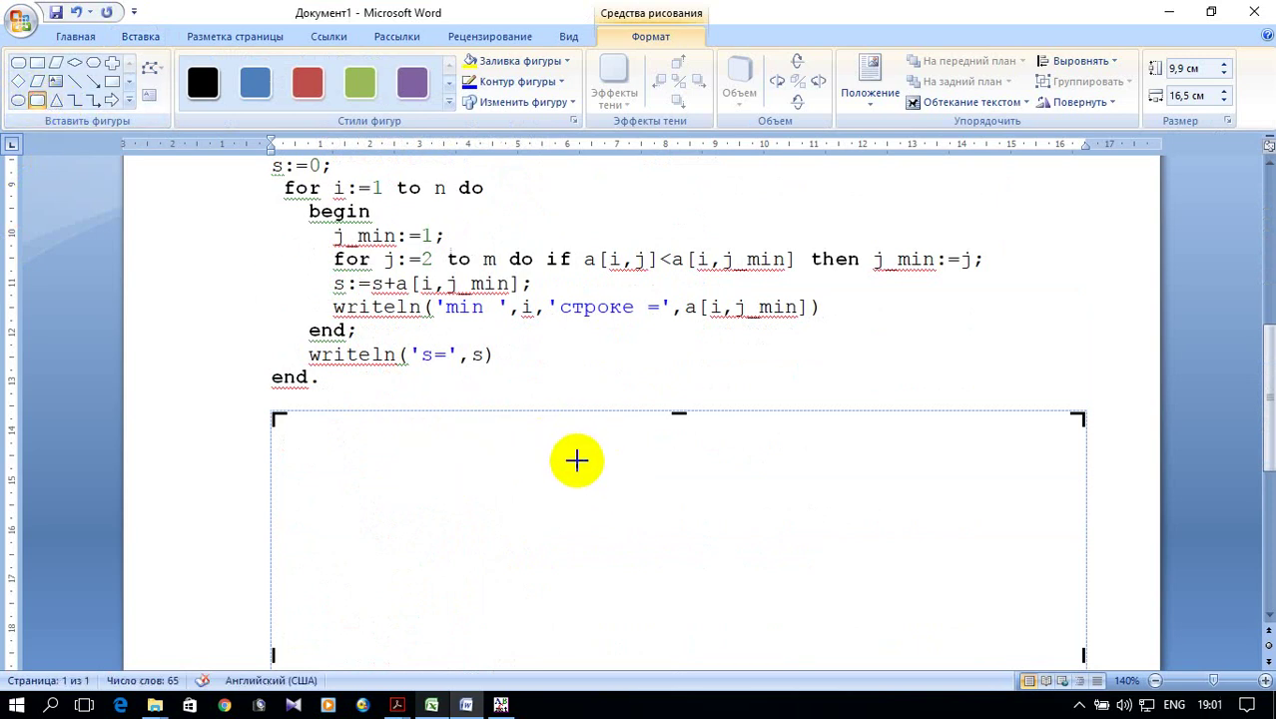
pyautogui.scroll(-3, 599, 449)
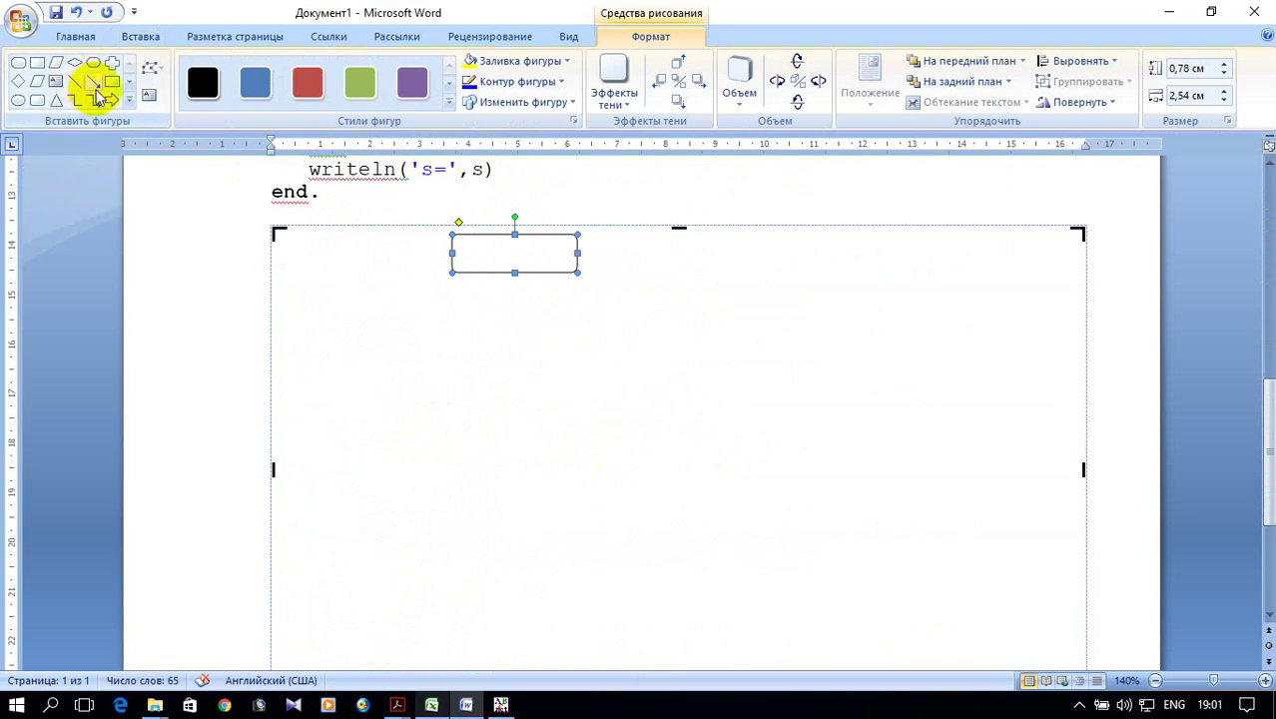
pyautogui.click(129, 101)
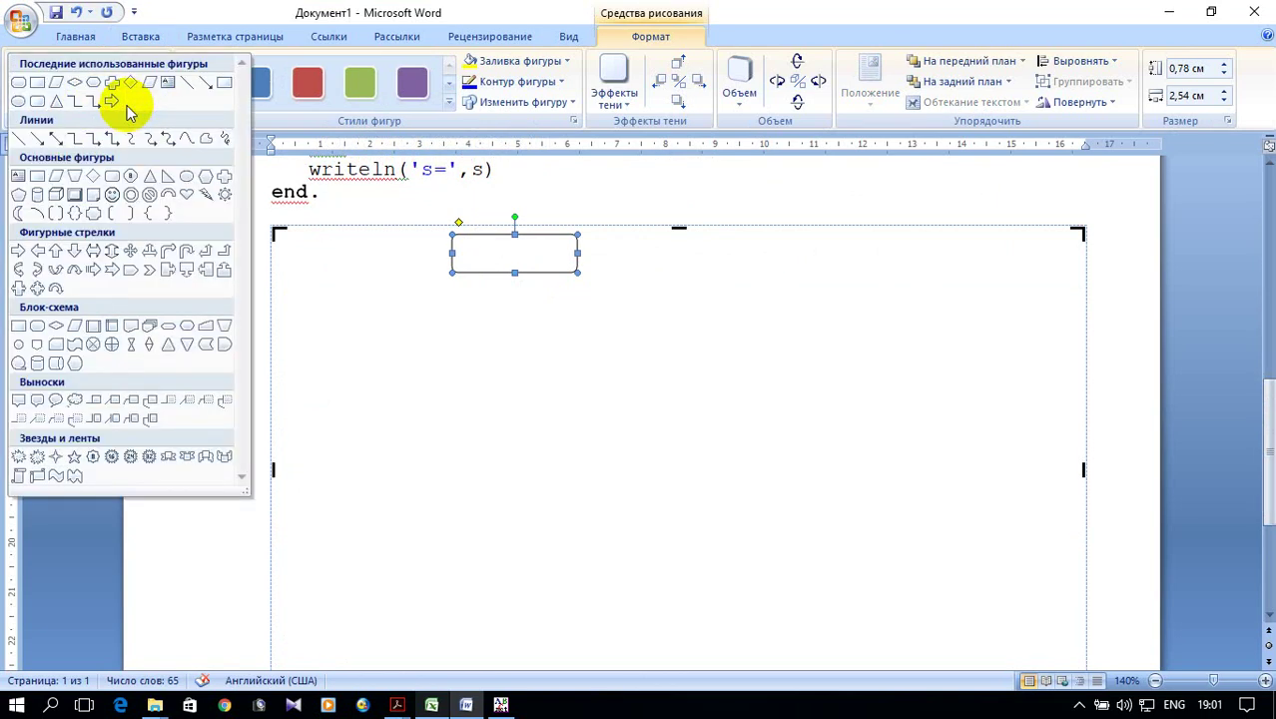
pyautogui.click(20, 327)
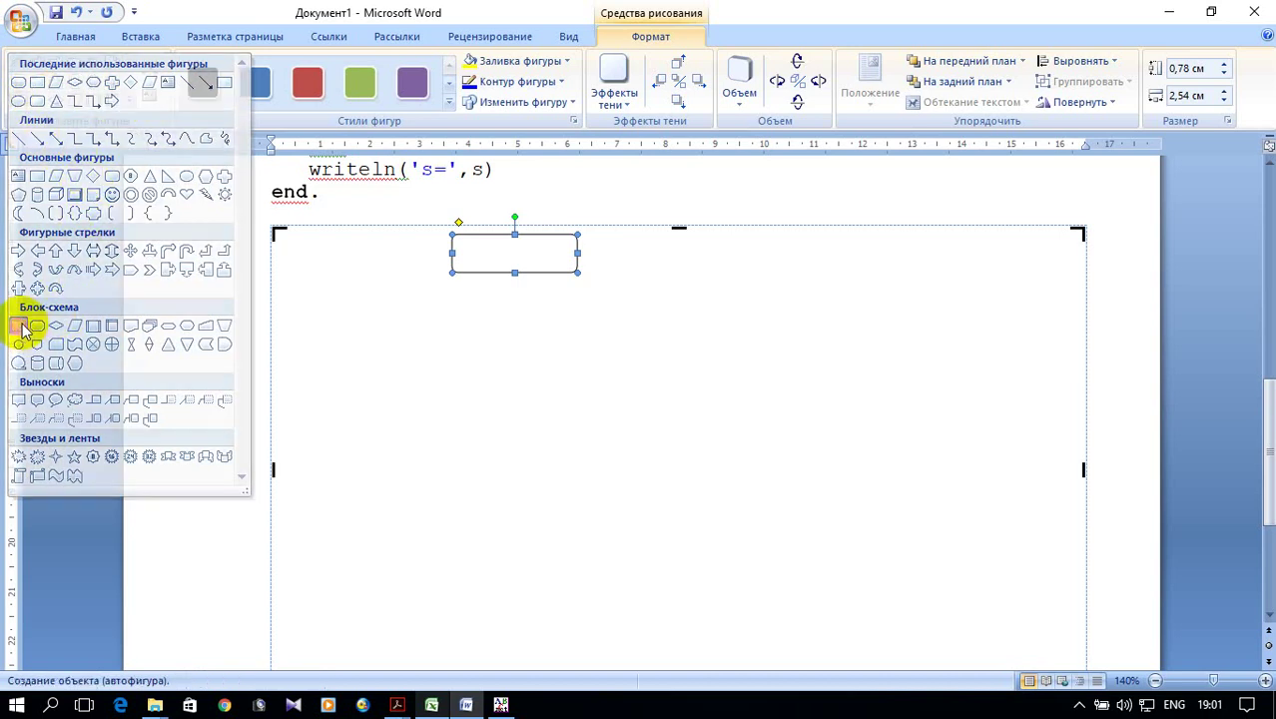
pyautogui.moveTo(441, 281); pyautogui.dragTo(601, 341)
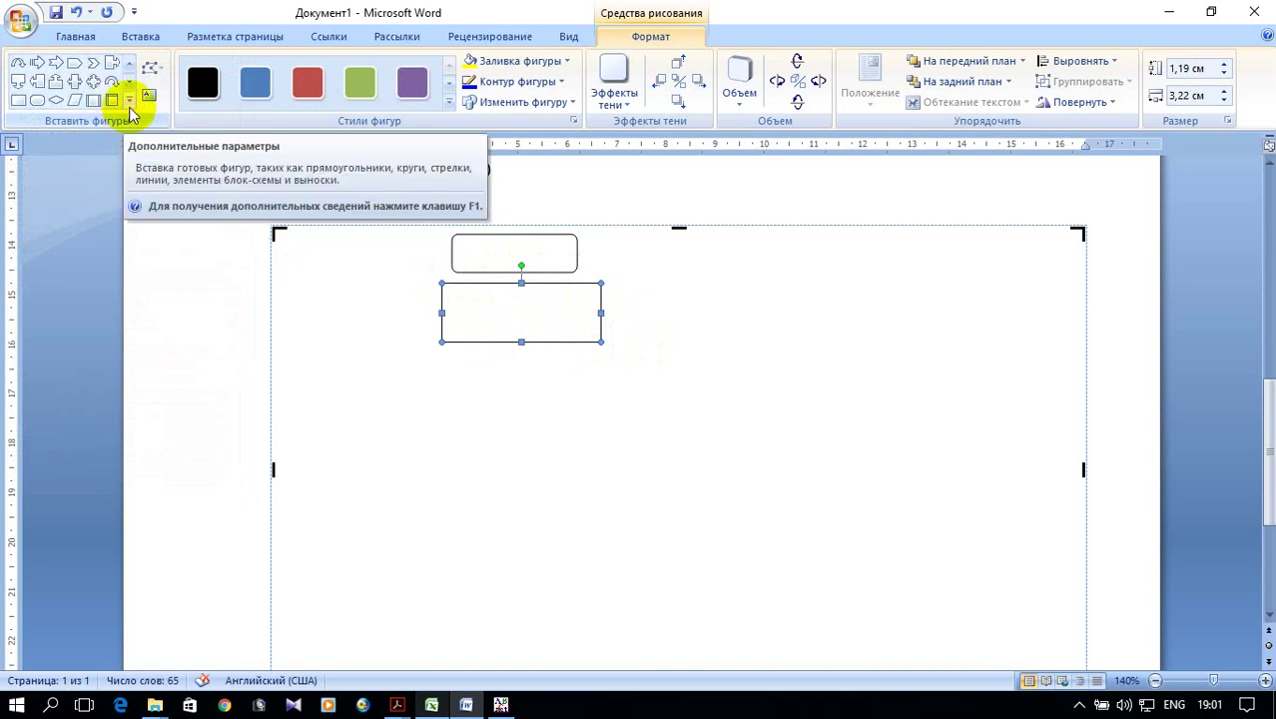
# Step: Add two flowchart hexagon blocks stacked below the process rectangle
pyautogui.click(130, 104)
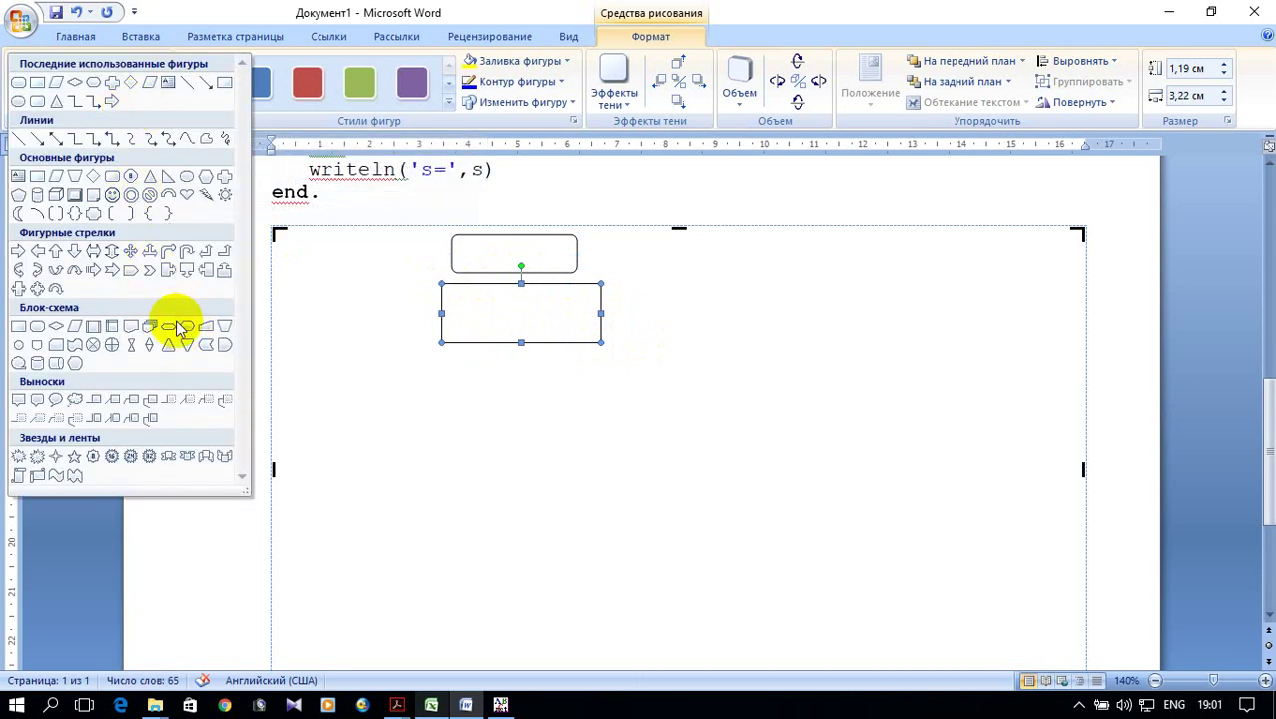
pyautogui.click(186, 327)
pyautogui.moveTo(417, 375); pyautogui.dragTo(611, 427)
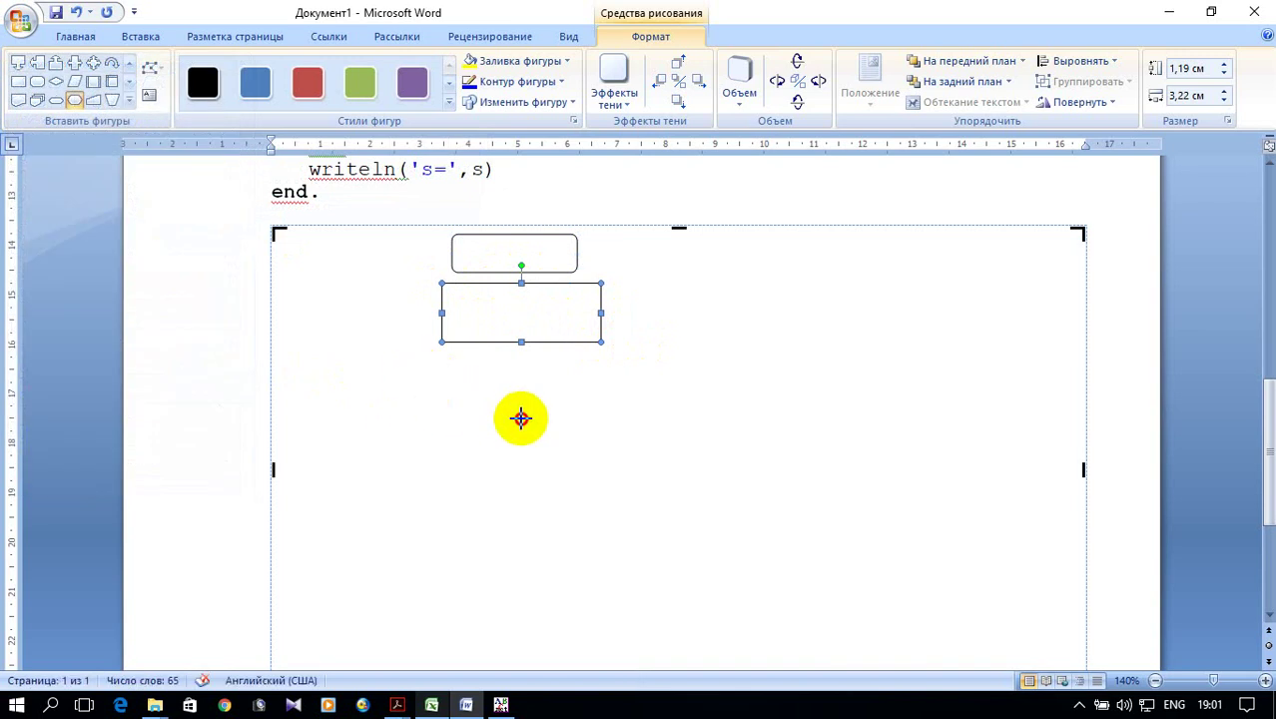
pyautogui.scroll(-2, 639, 399)
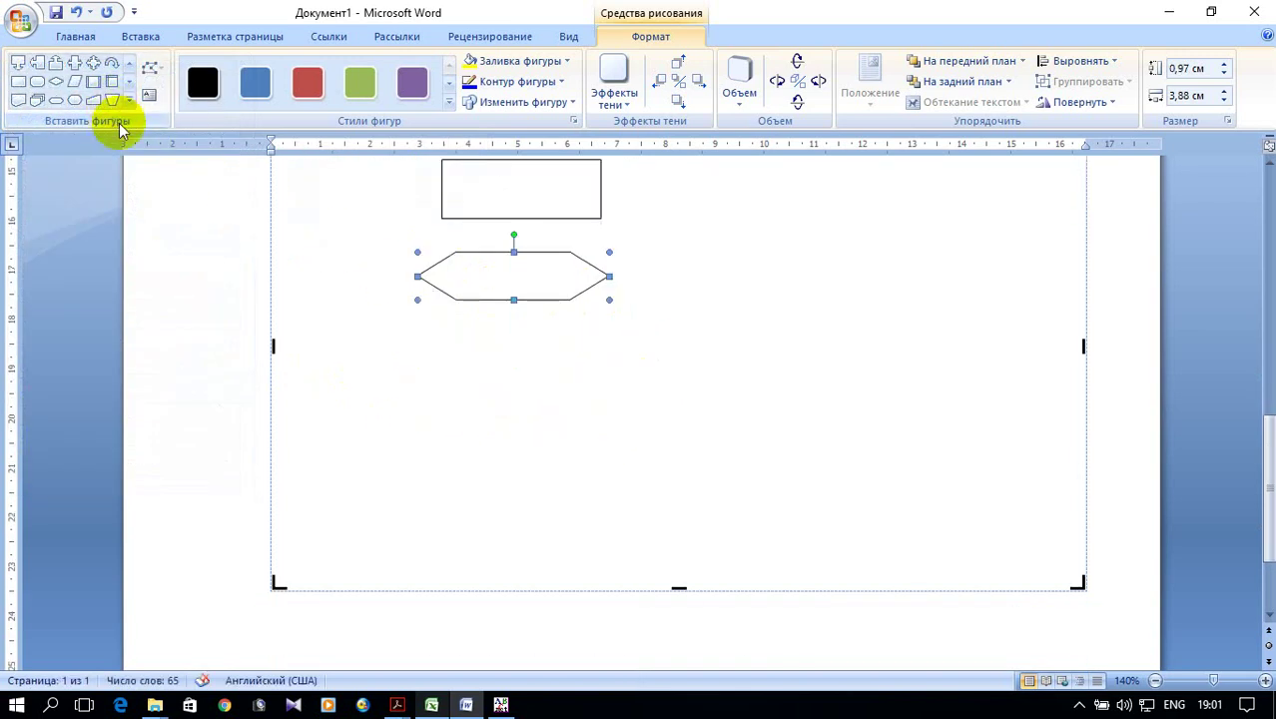
pyautogui.click(74, 99)
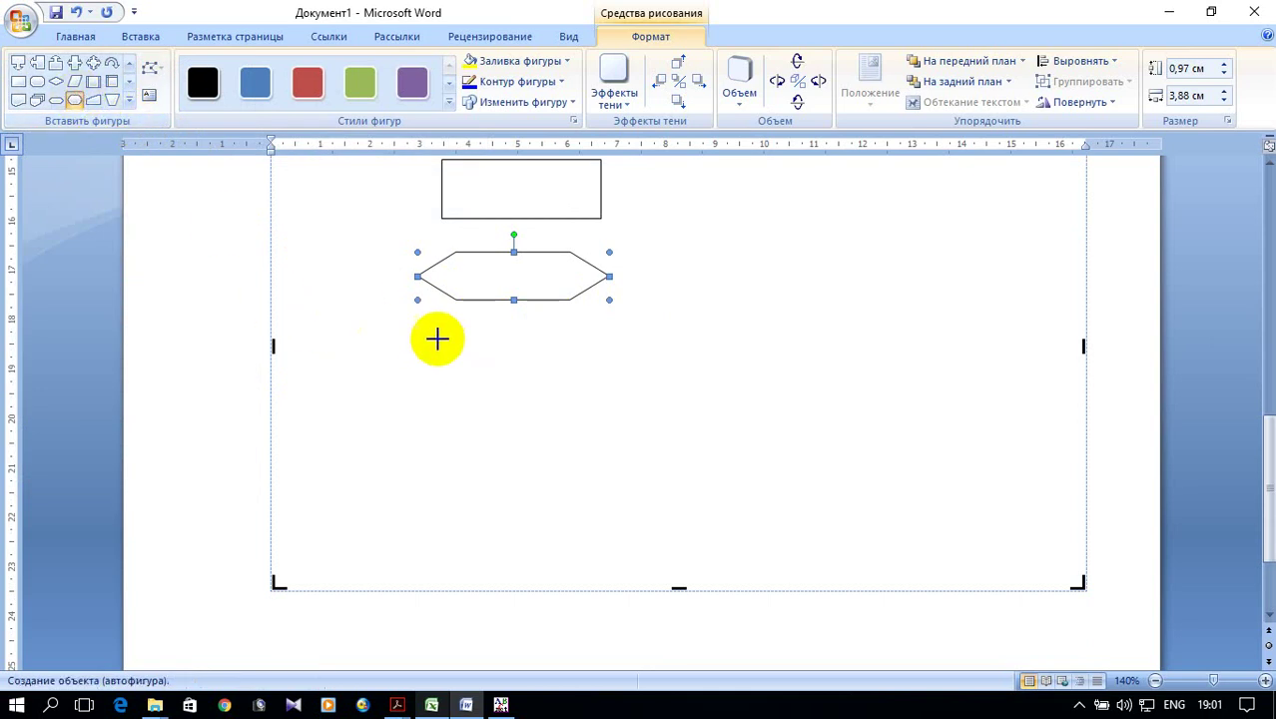
pyautogui.moveTo(417, 318); pyautogui.dragTo(601, 364)
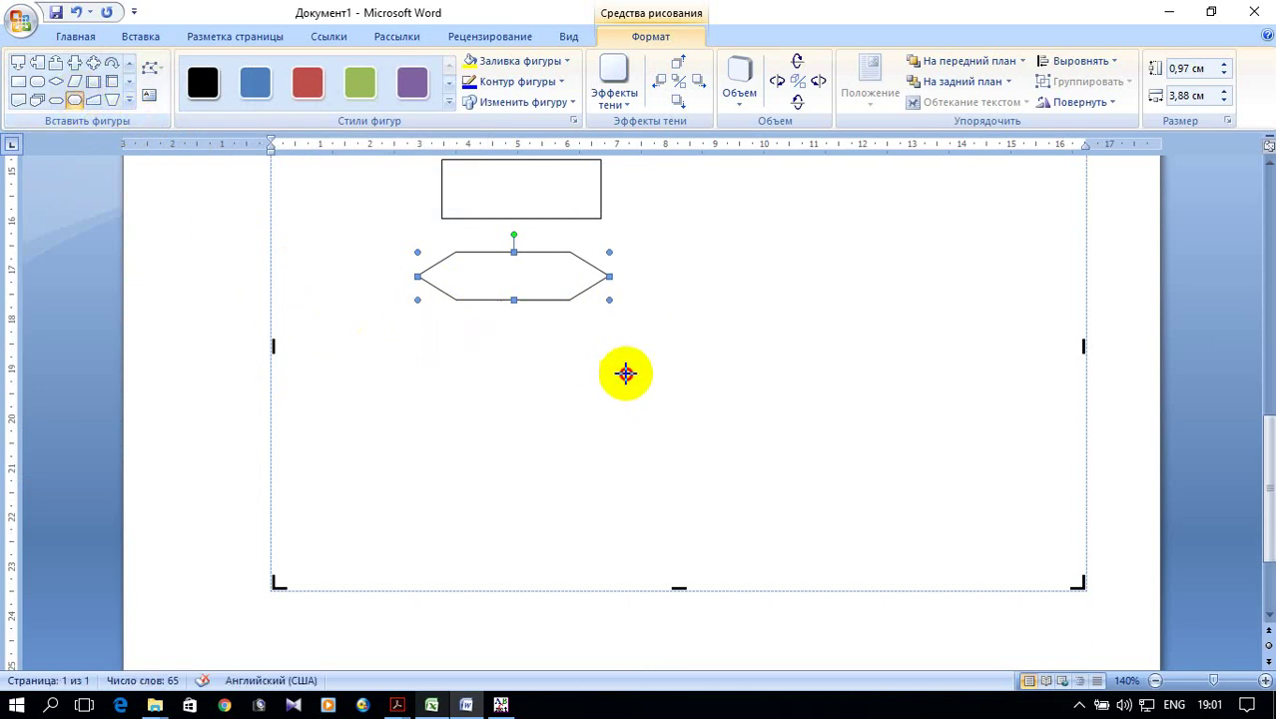
# Step: Draw a rectangle and then a parallelogram below the second hexagon
pyautogui.scroll(-1, 611, 292)
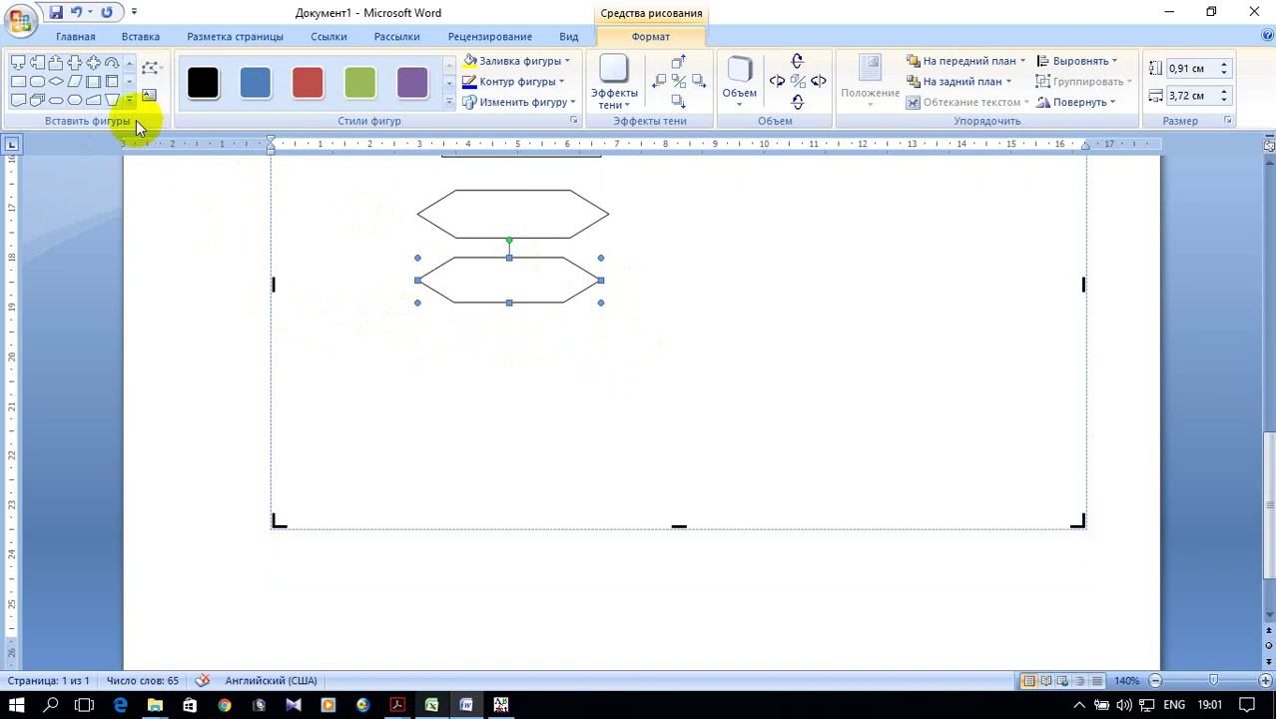
pyautogui.click(19, 84)
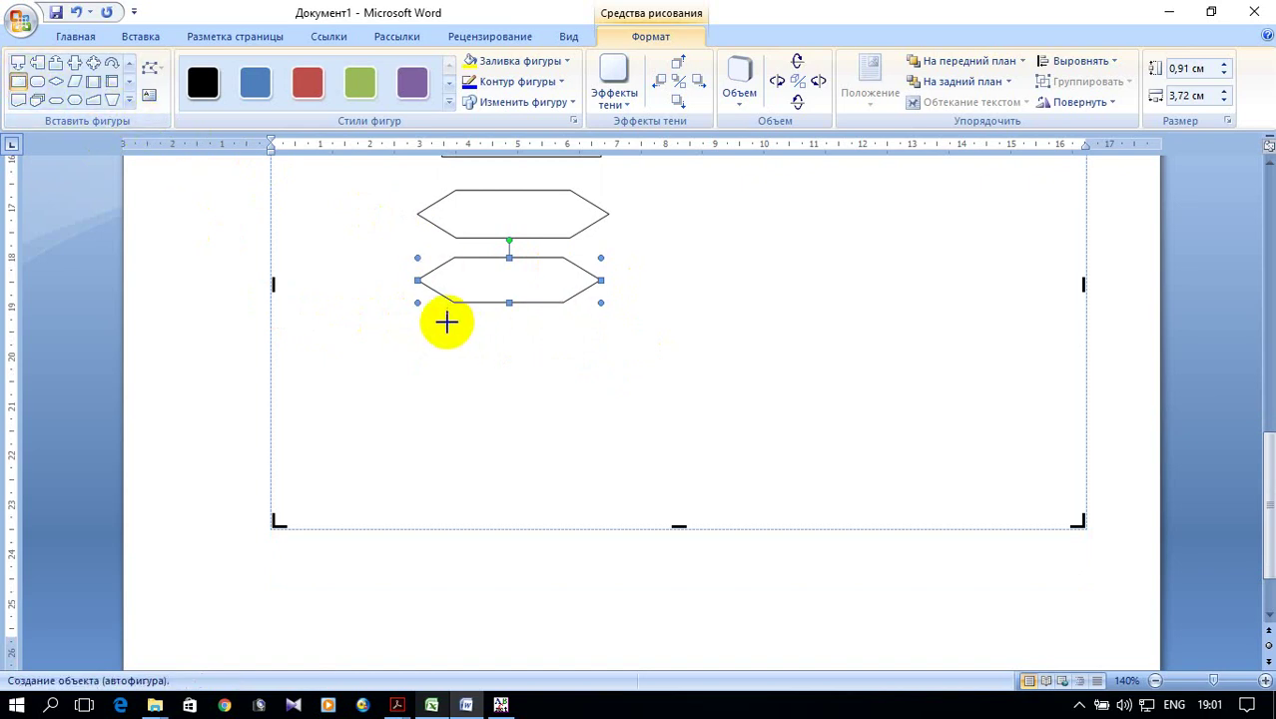
pyautogui.moveTo(441, 323); pyautogui.dragTo(596, 365)
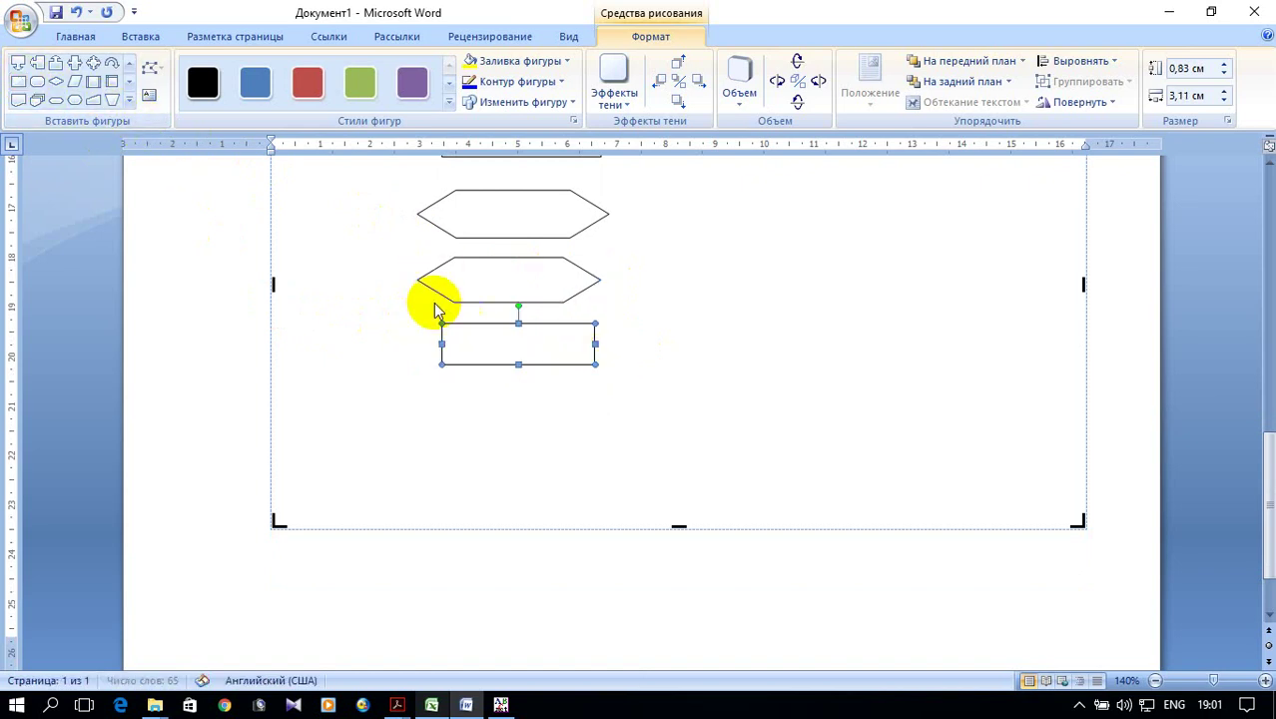
pyautogui.click(76, 84)
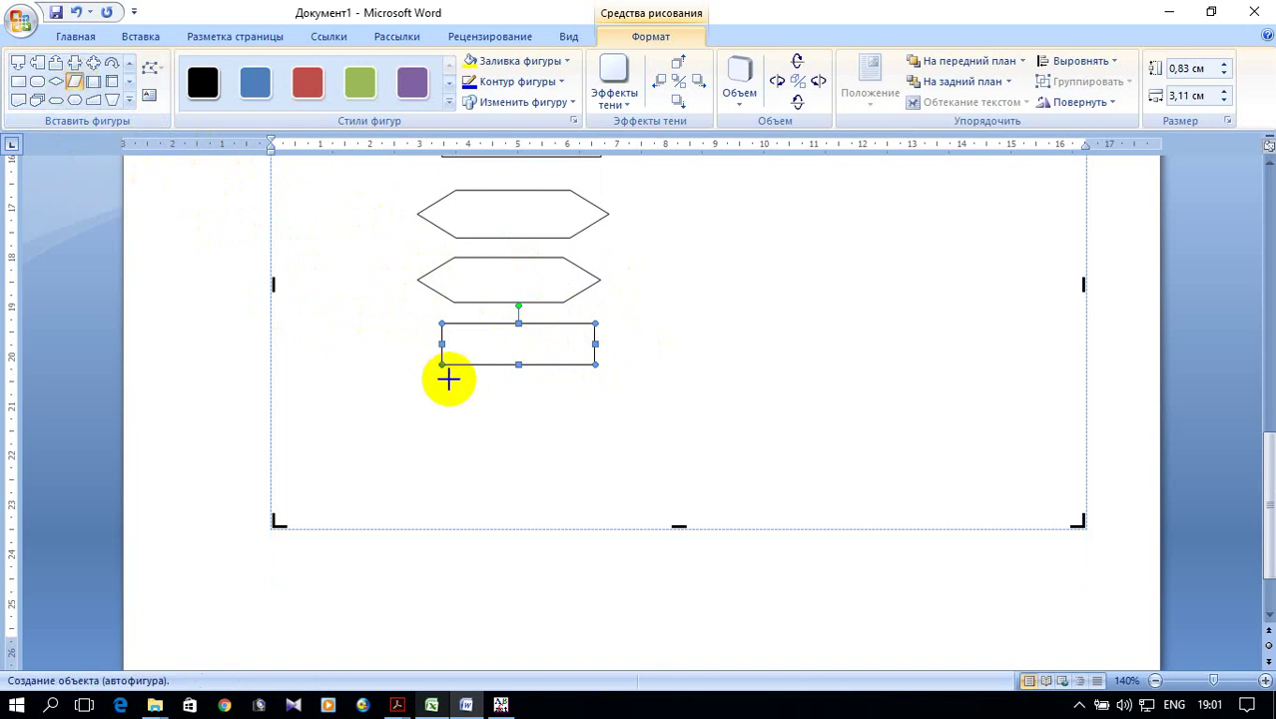
pyautogui.moveTo(442, 370); pyautogui.dragTo(596, 407)
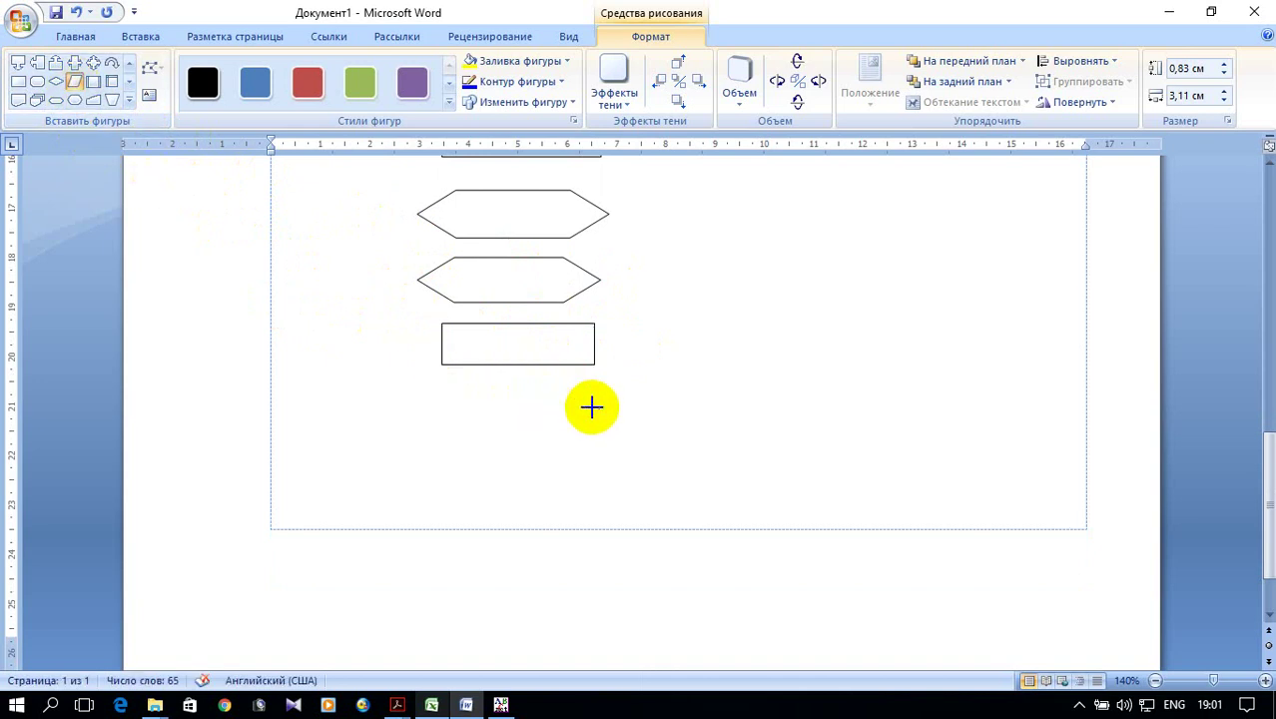
pyautogui.scroll(-2, 697, 392)
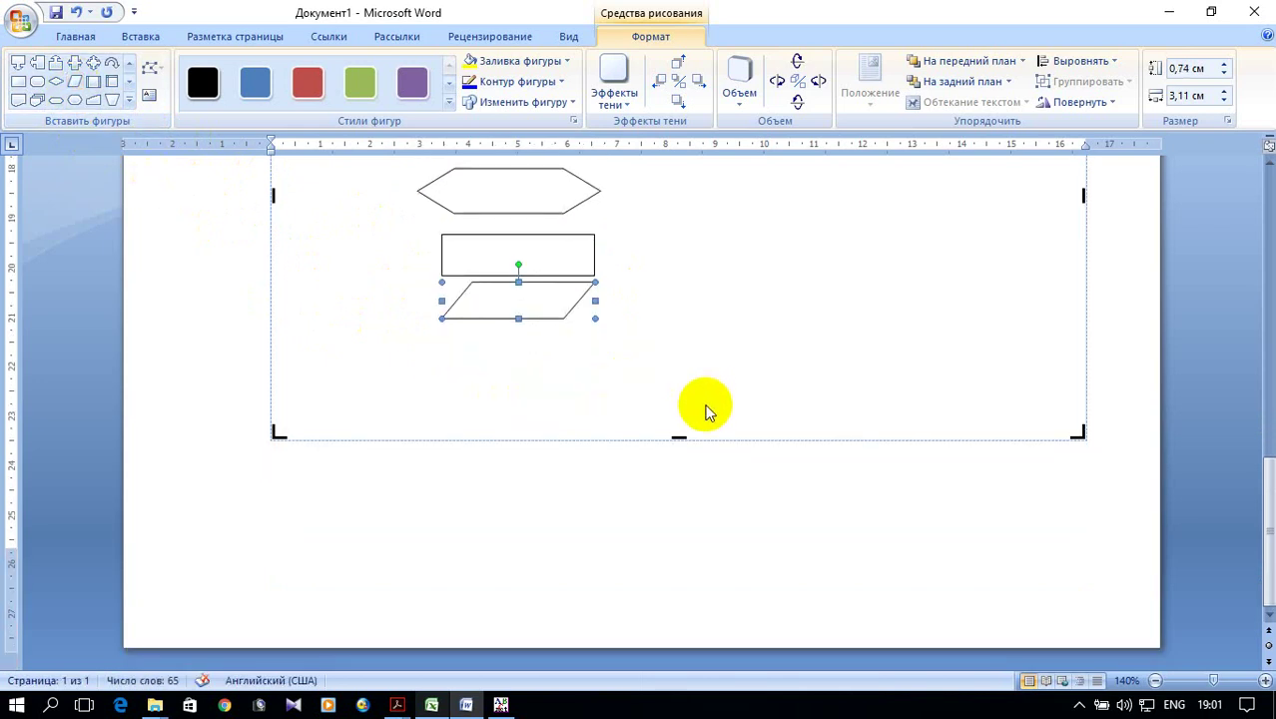
pyautogui.scroll(3, 706, 406)
pyautogui.scroll(2, 705, 406)
pyautogui.scroll(-1, 706, 406)
pyautogui.scroll(-1, 706, 406)
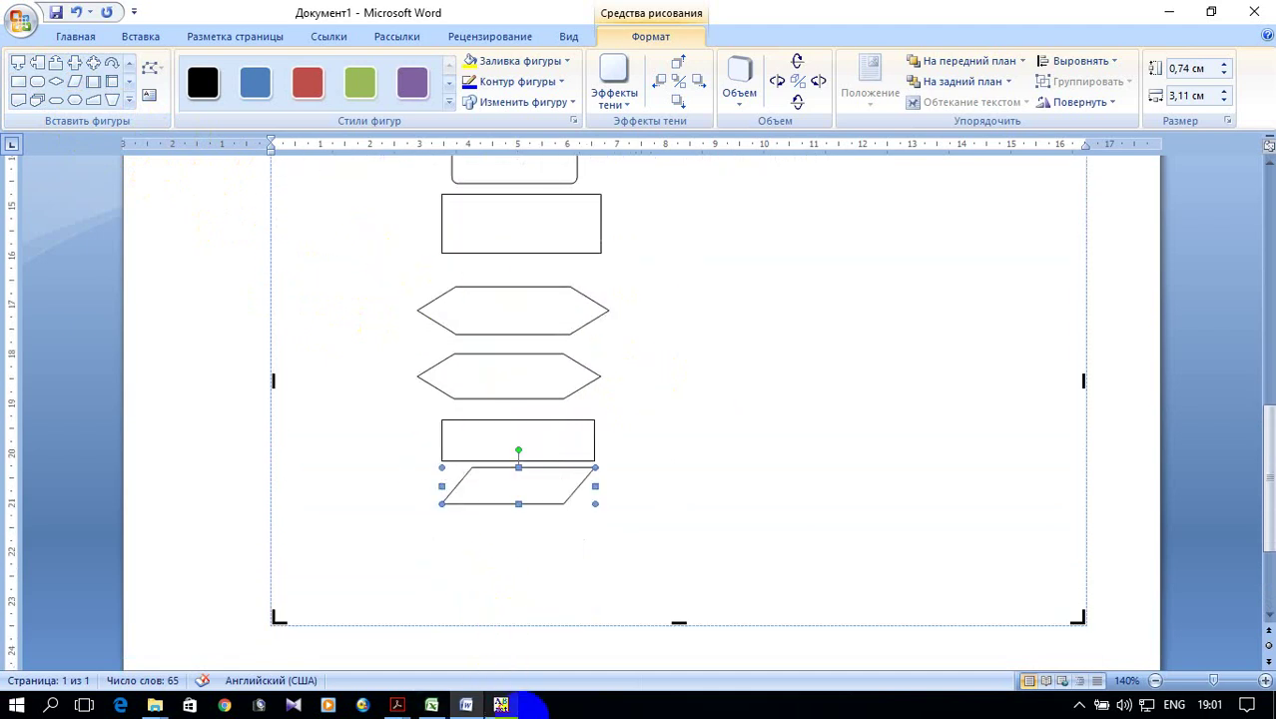
pyautogui.scroll(3, 703, 459)
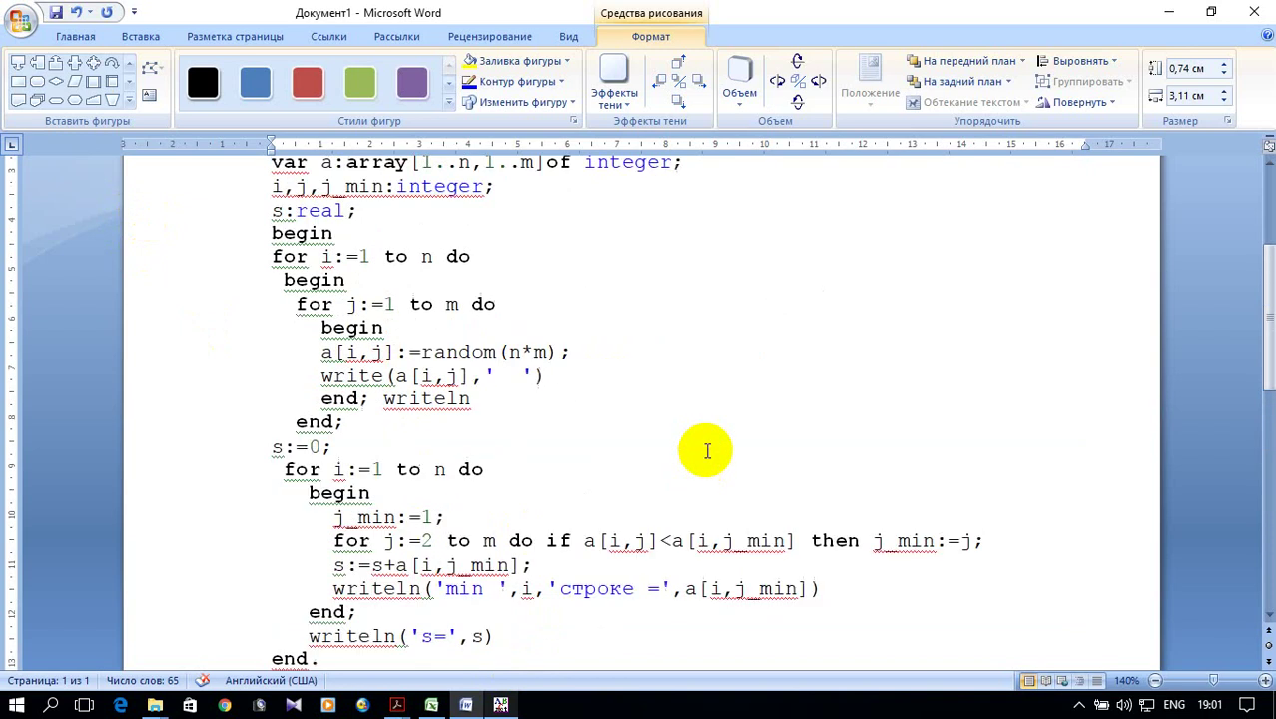
pyautogui.scroll(-3, 706, 451)
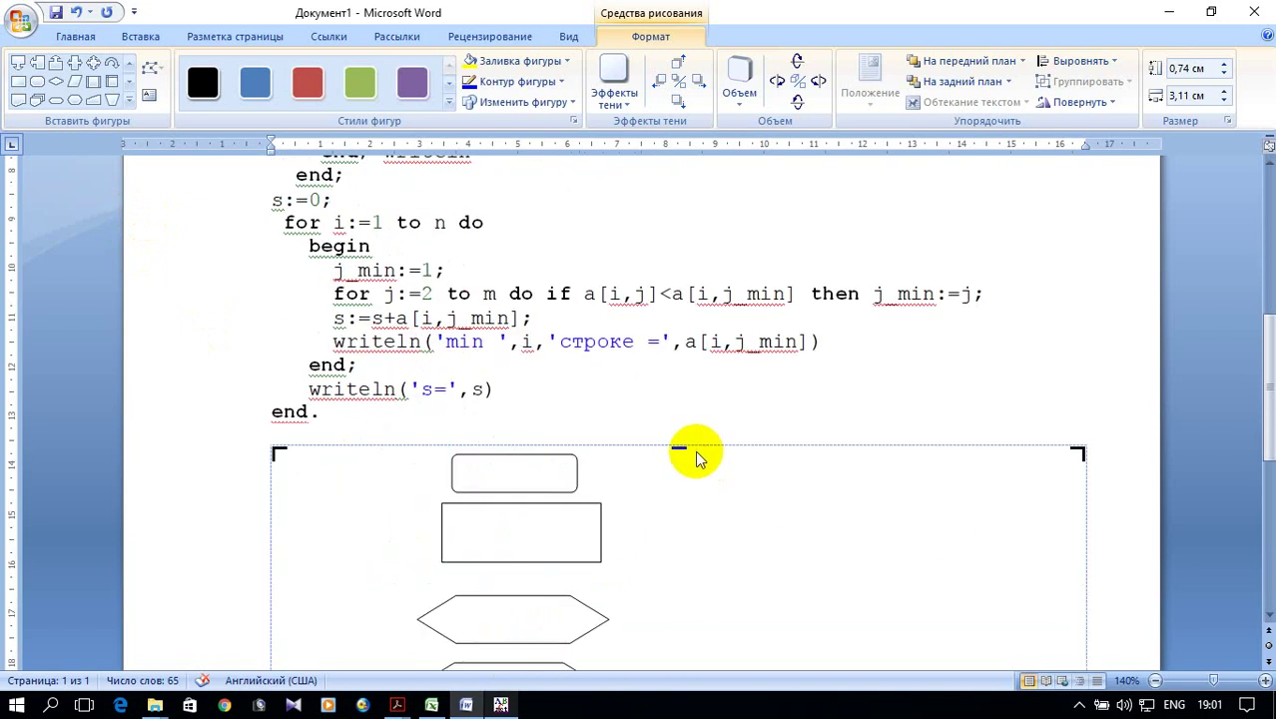
pyautogui.scroll(-2, 689, 454)
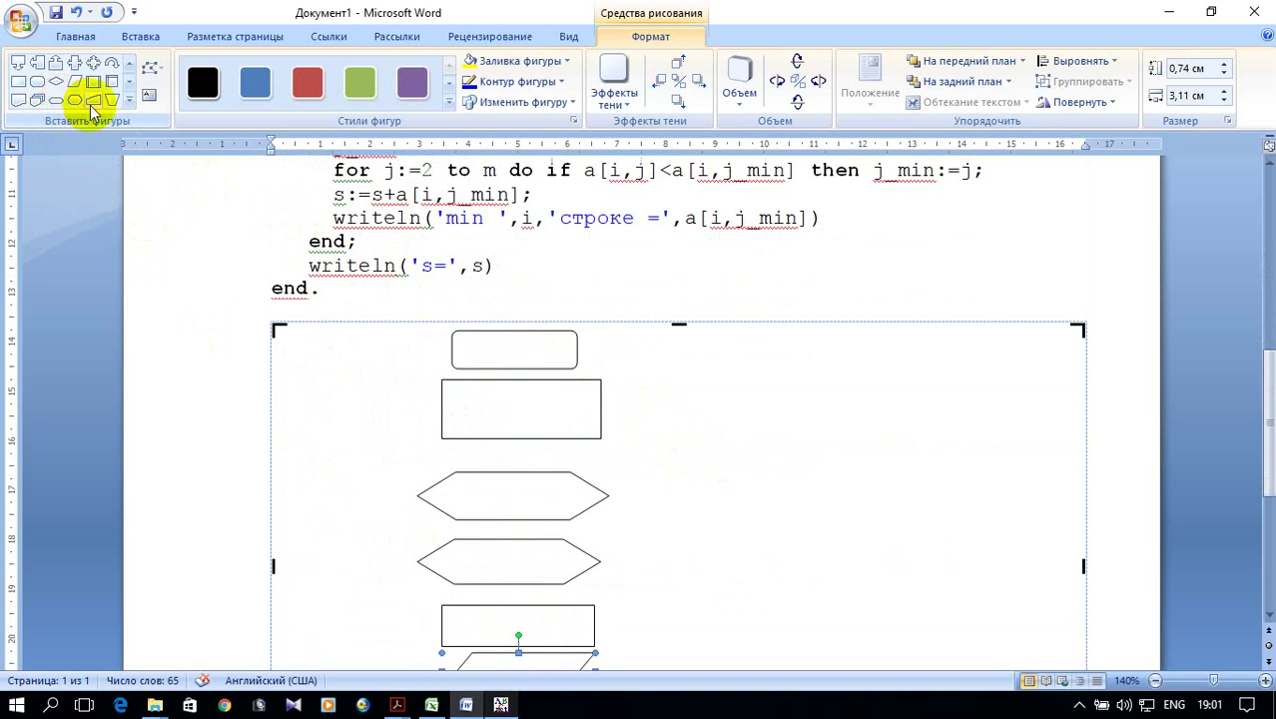
# Step: Start a right-hand column with a rectangle block and a hexagon below it
pyautogui.click(76, 100)
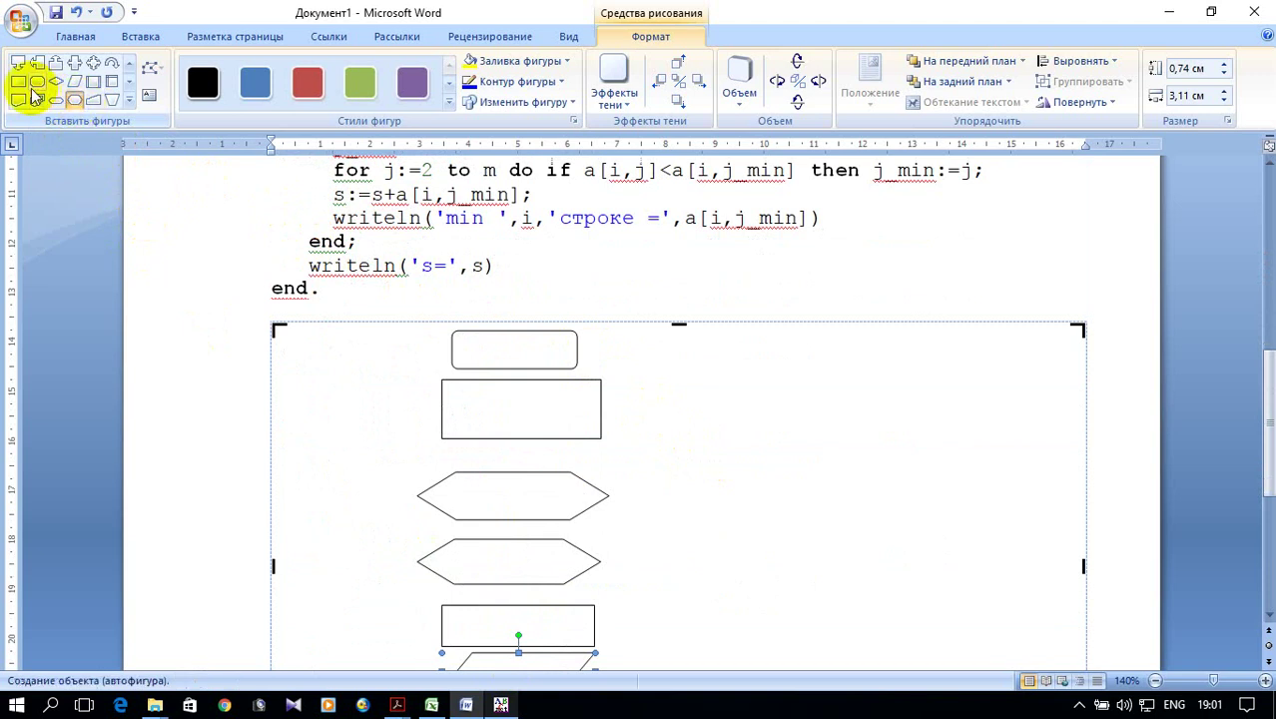
pyautogui.scroll(-2, 761, 412)
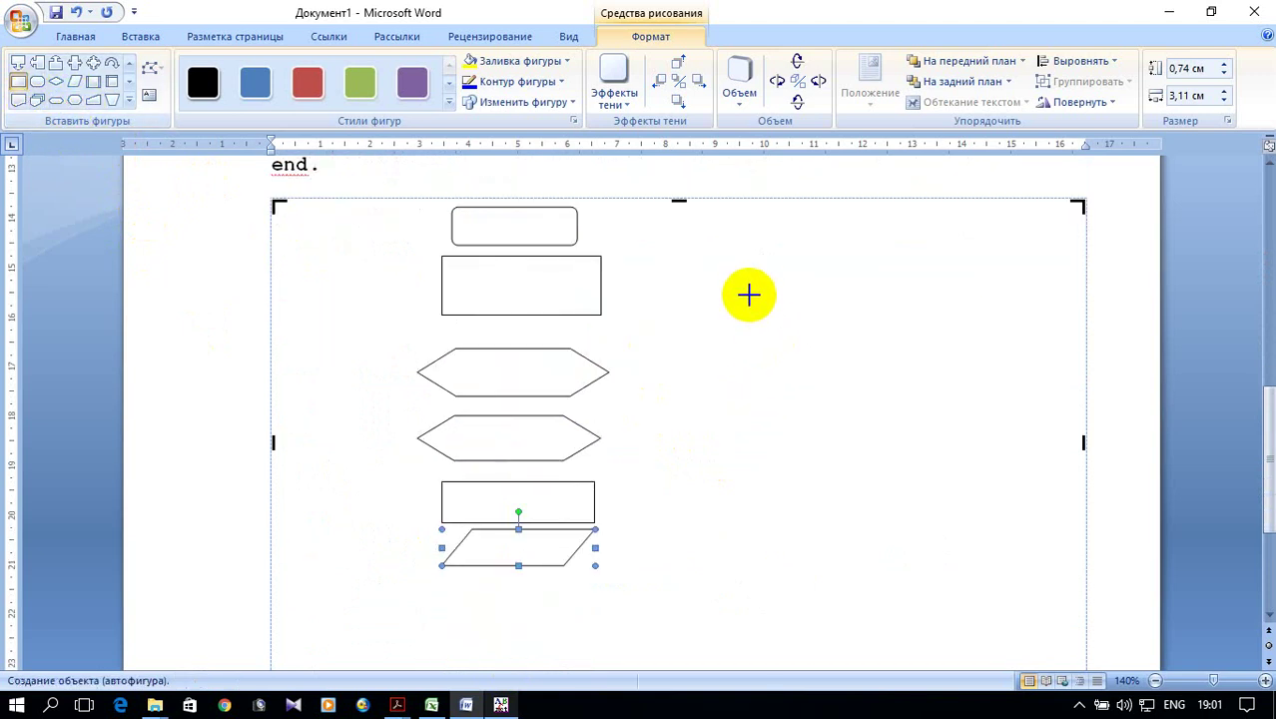
pyautogui.moveTo(740, 265); pyautogui.dragTo(923, 298)
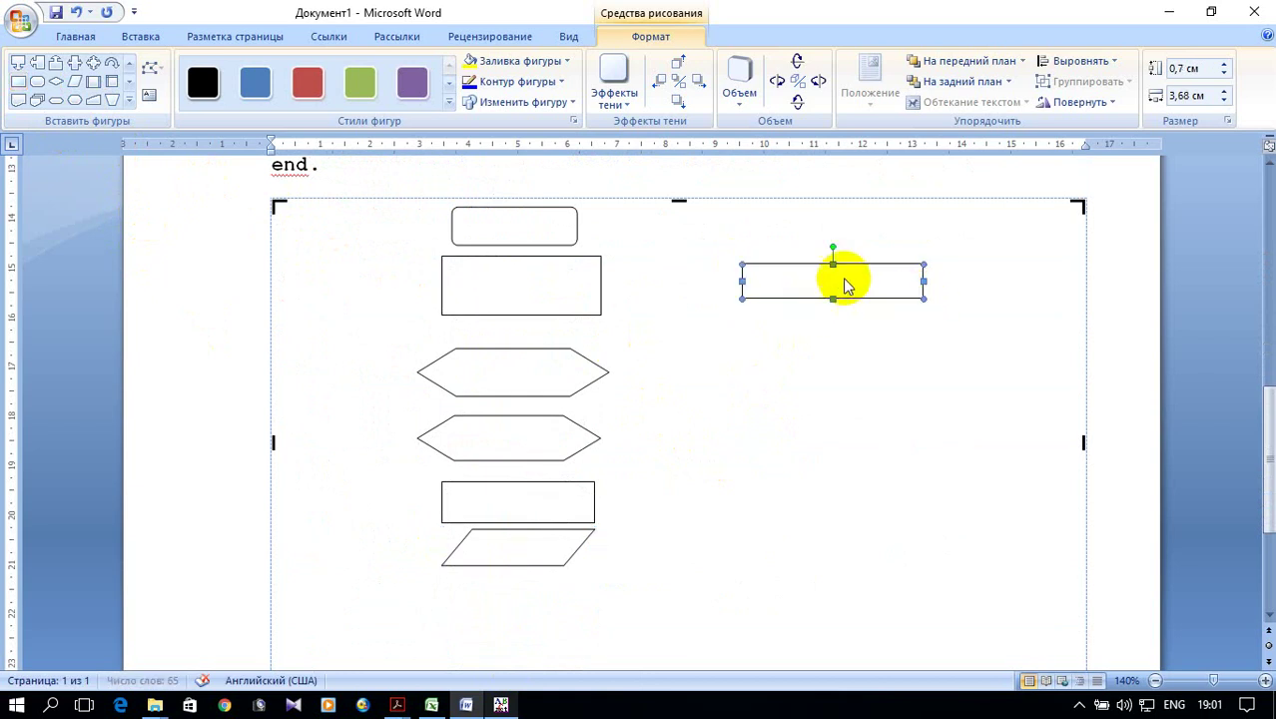
pyautogui.click(74, 100)
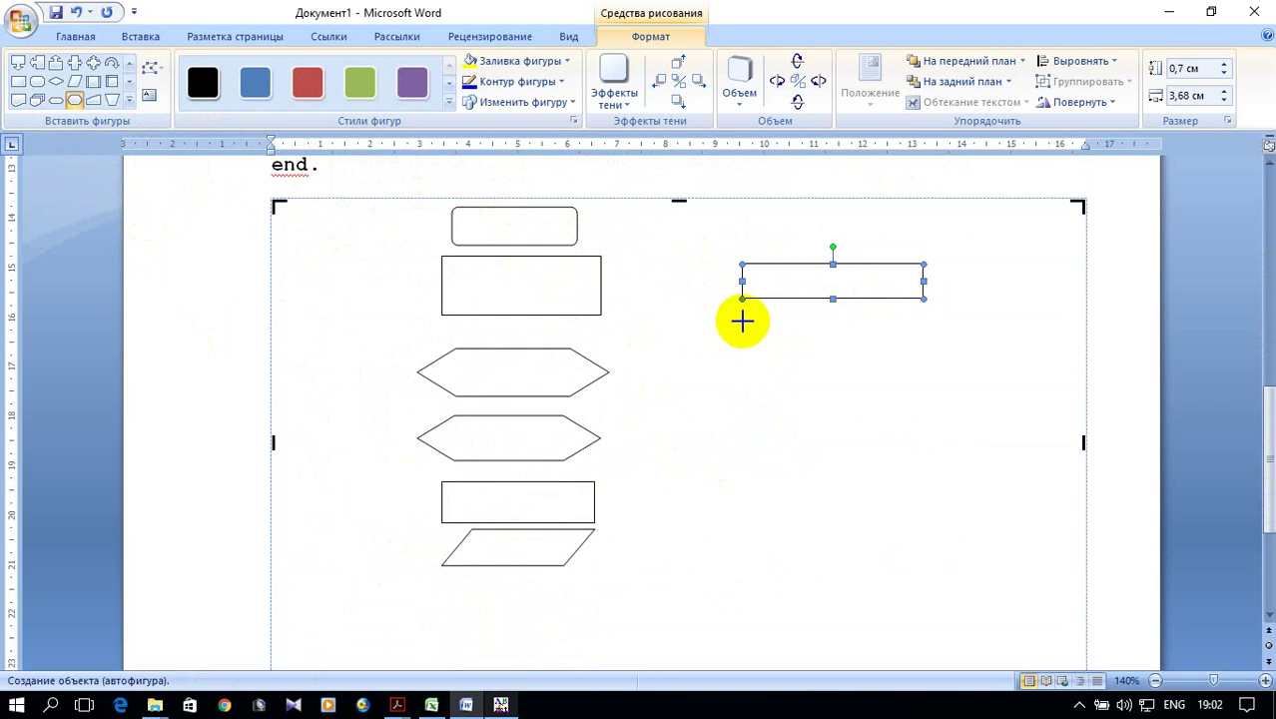
pyautogui.moveTo(741, 322); pyautogui.dragTo(946, 390)
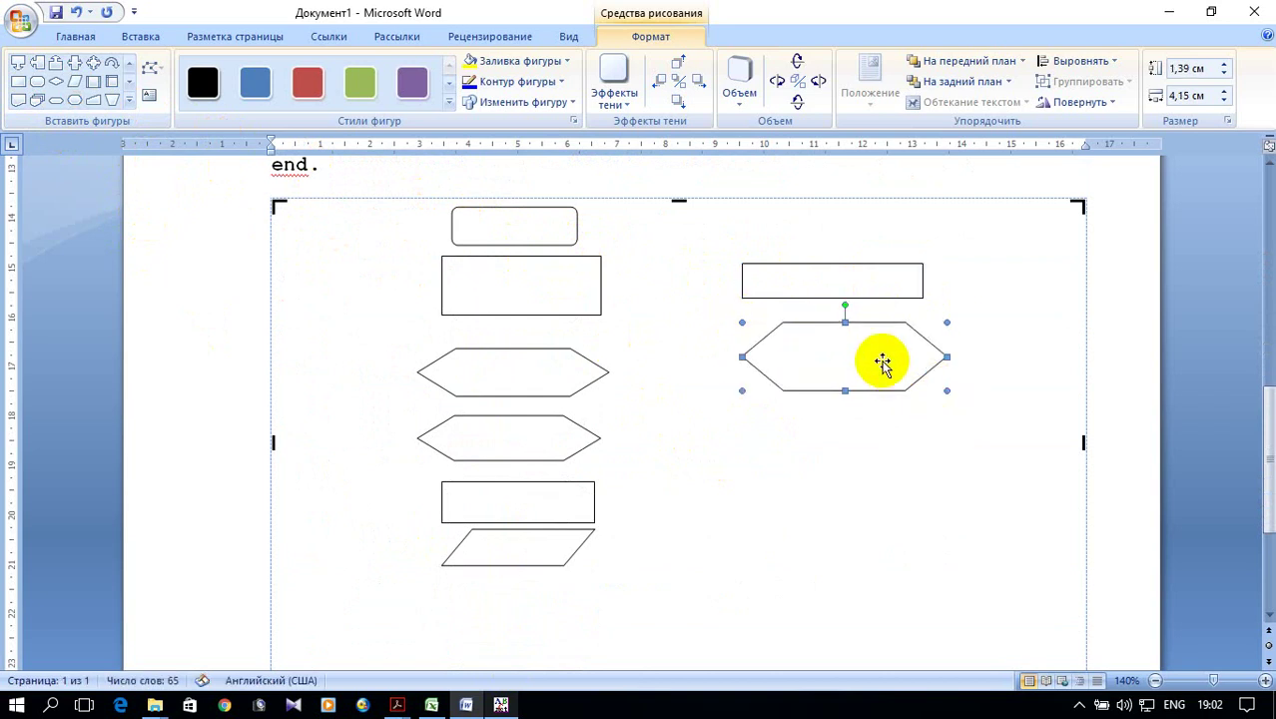
pyautogui.scroll(2, 883, 361)
pyautogui.scroll(3, 882, 361)
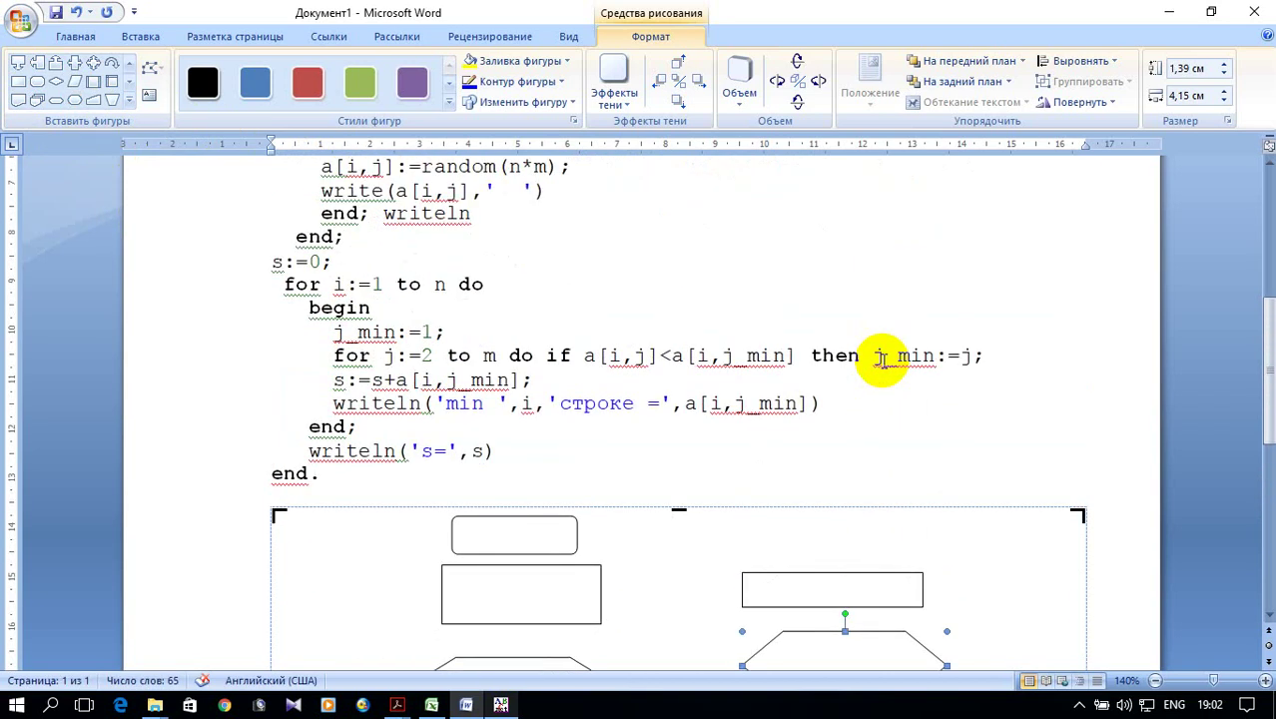
pyautogui.scroll(2, 883, 361)
pyautogui.scroll(-3, 883, 361)
pyautogui.scroll(-1, 882, 362)
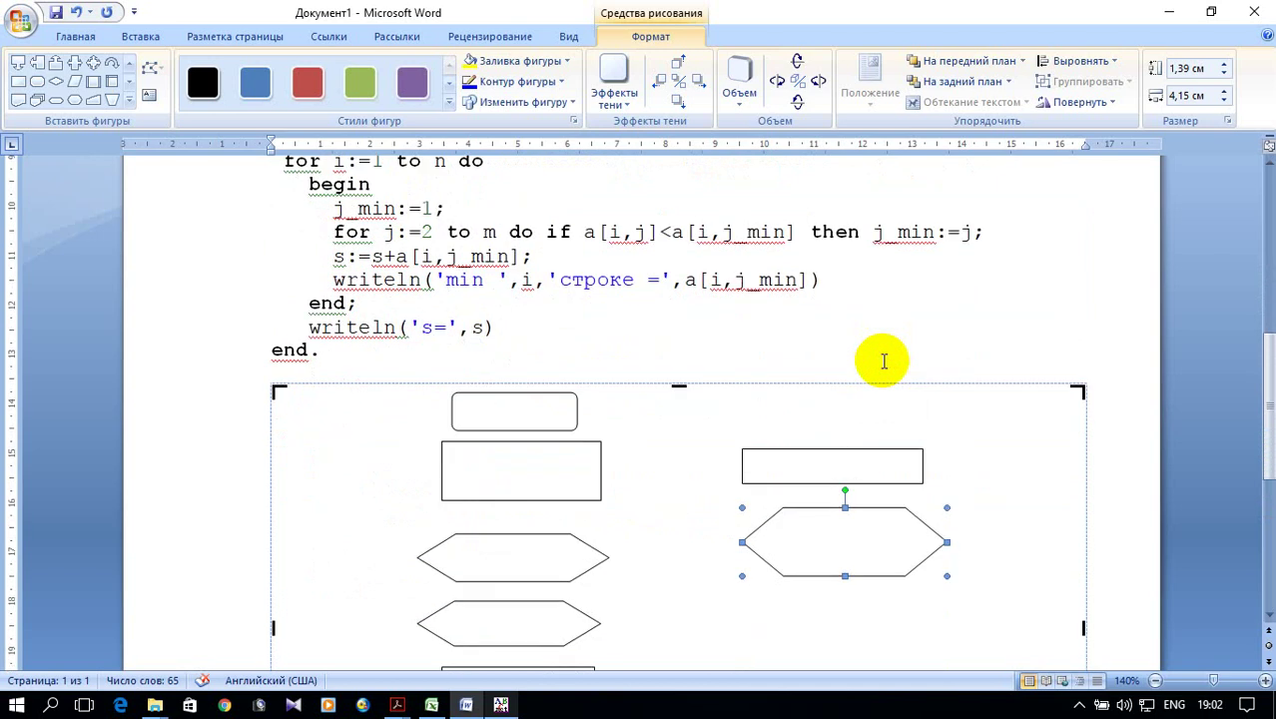
pyautogui.scroll(-2, 884, 361)
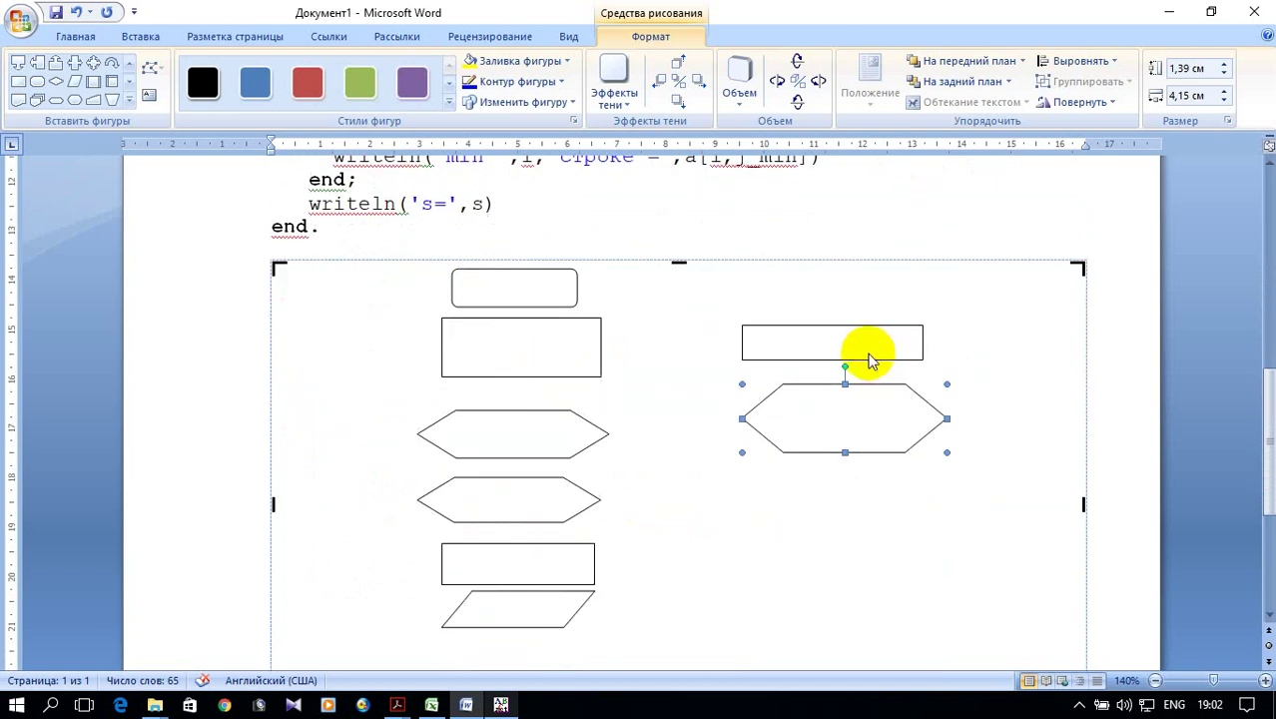
# Step: Add a small rectangle and another hexagon beneath it in the right column
pyautogui.click(17, 87)
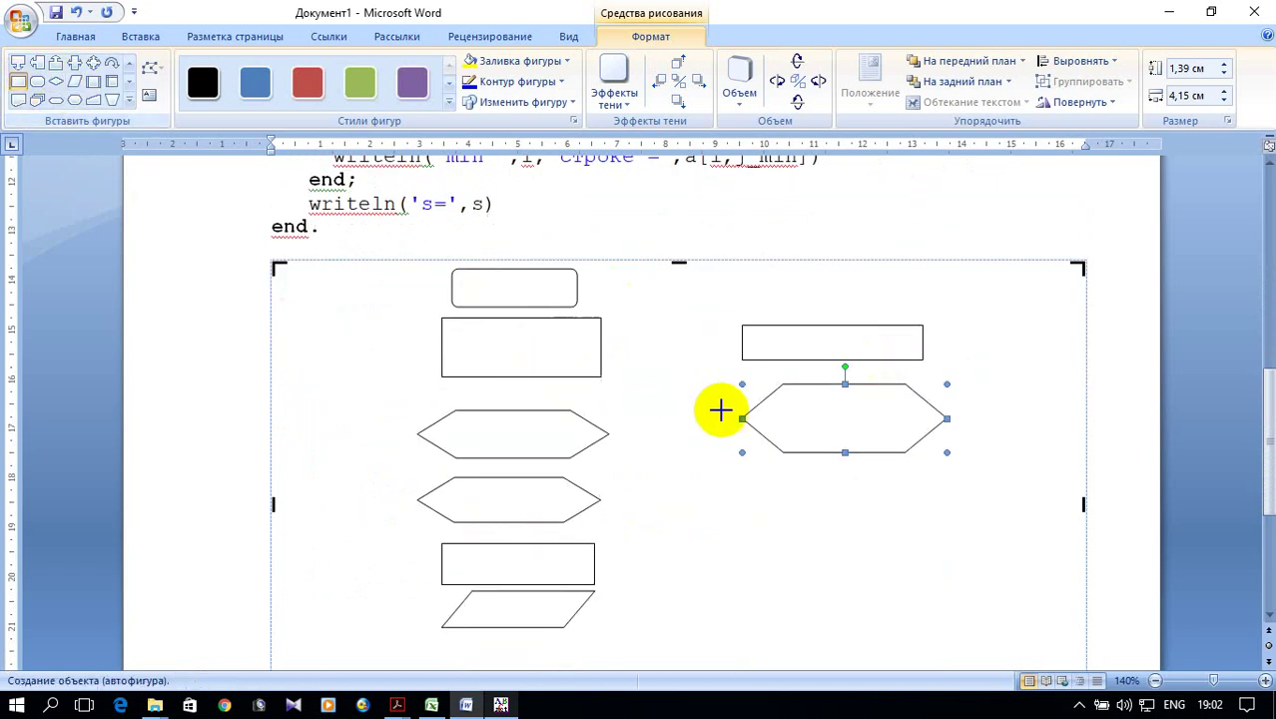
pyautogui.moveTo(774, 477); pyautogui.dragTo(919, 514)
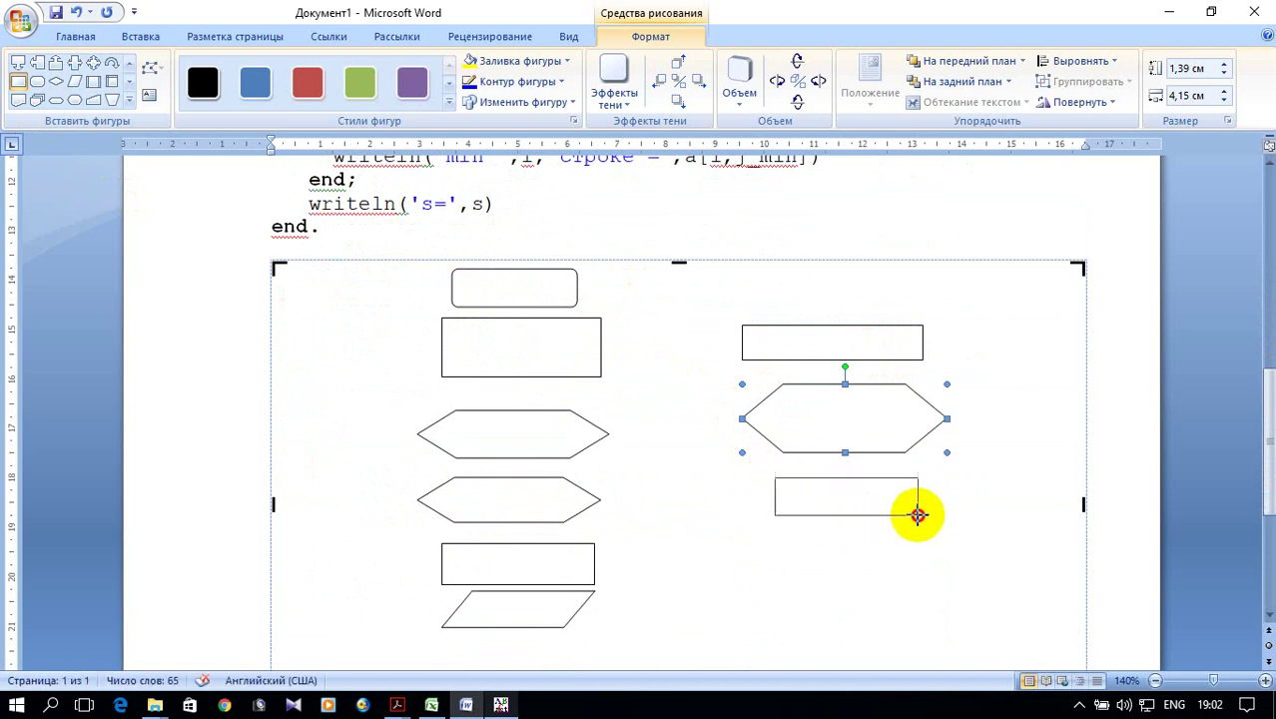
pyautogui.scroll(2, 802, 440)
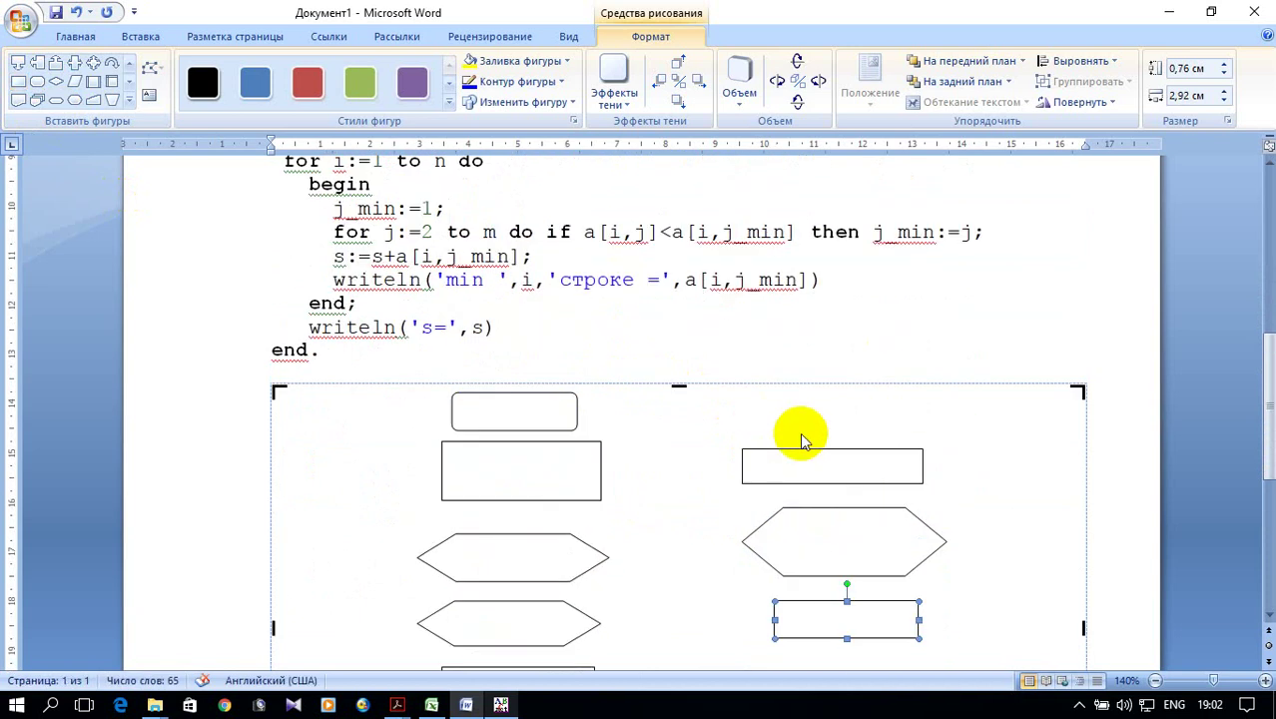
pyautogui.scroll(2, 801, 440)
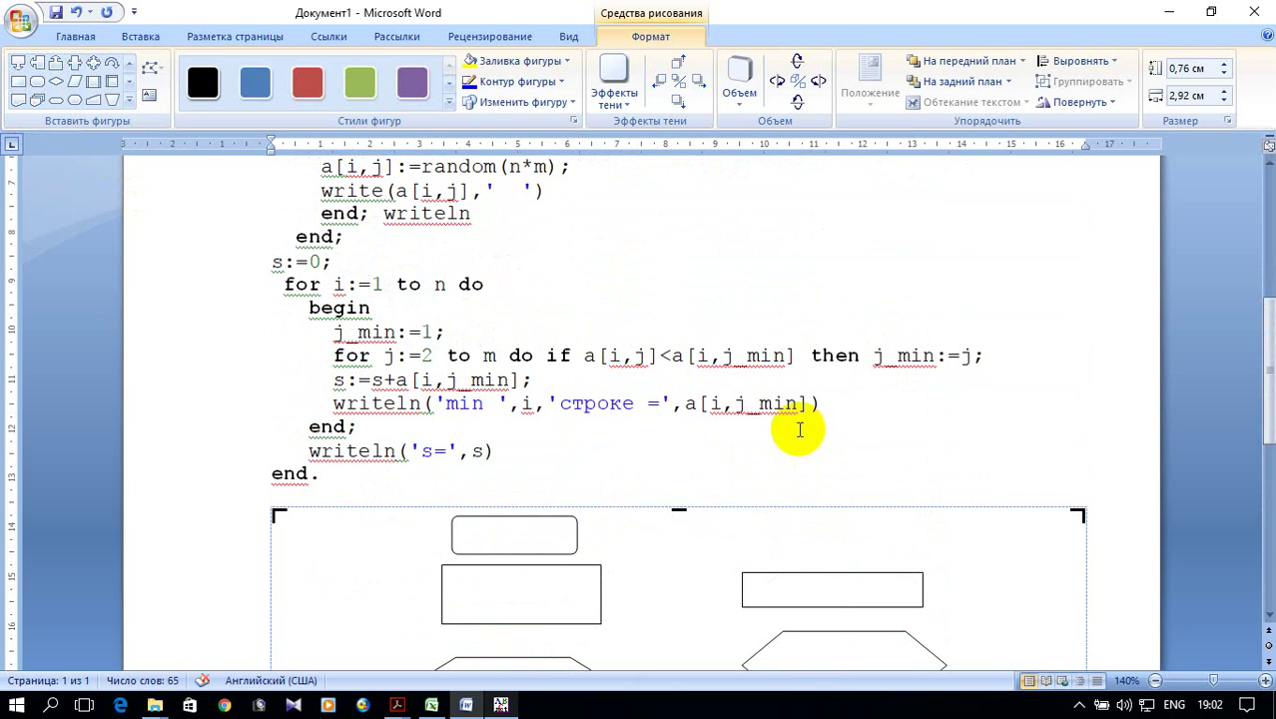
pyautogui.scroll(-3, 799, 429)
pyautogui.scroll(-3, 796, 427)
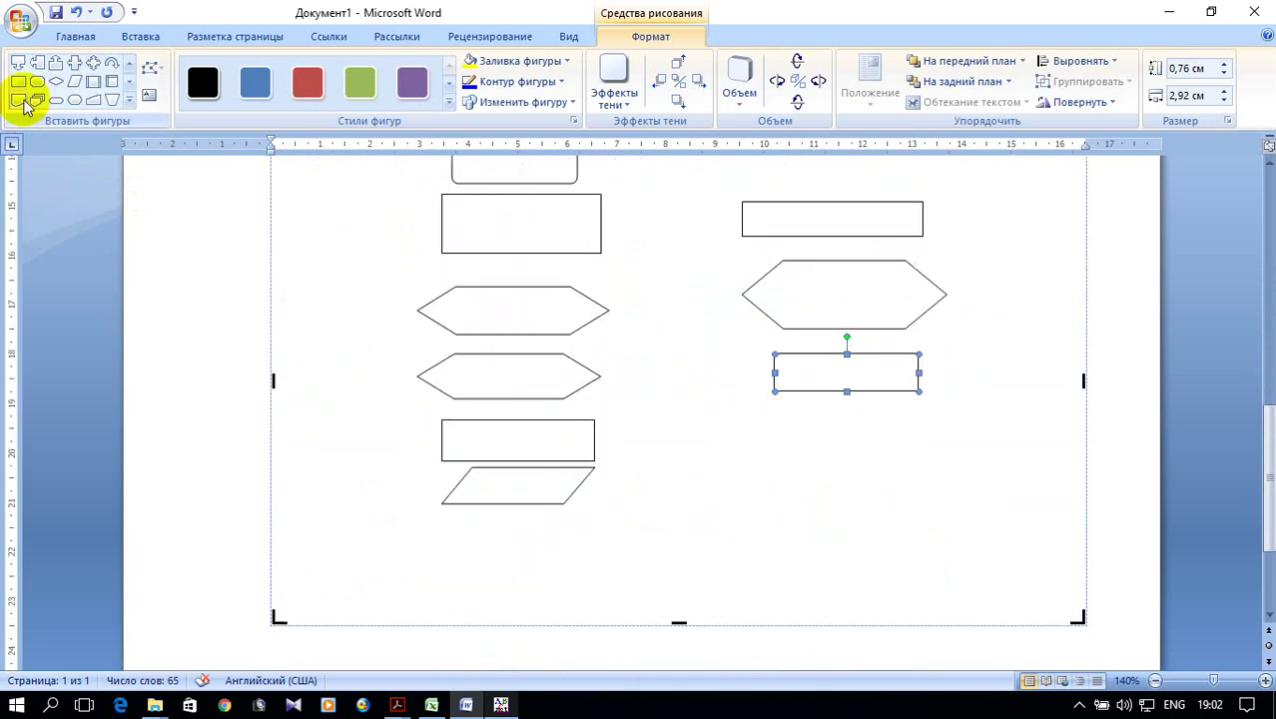
pyautogui.click(79, 100)
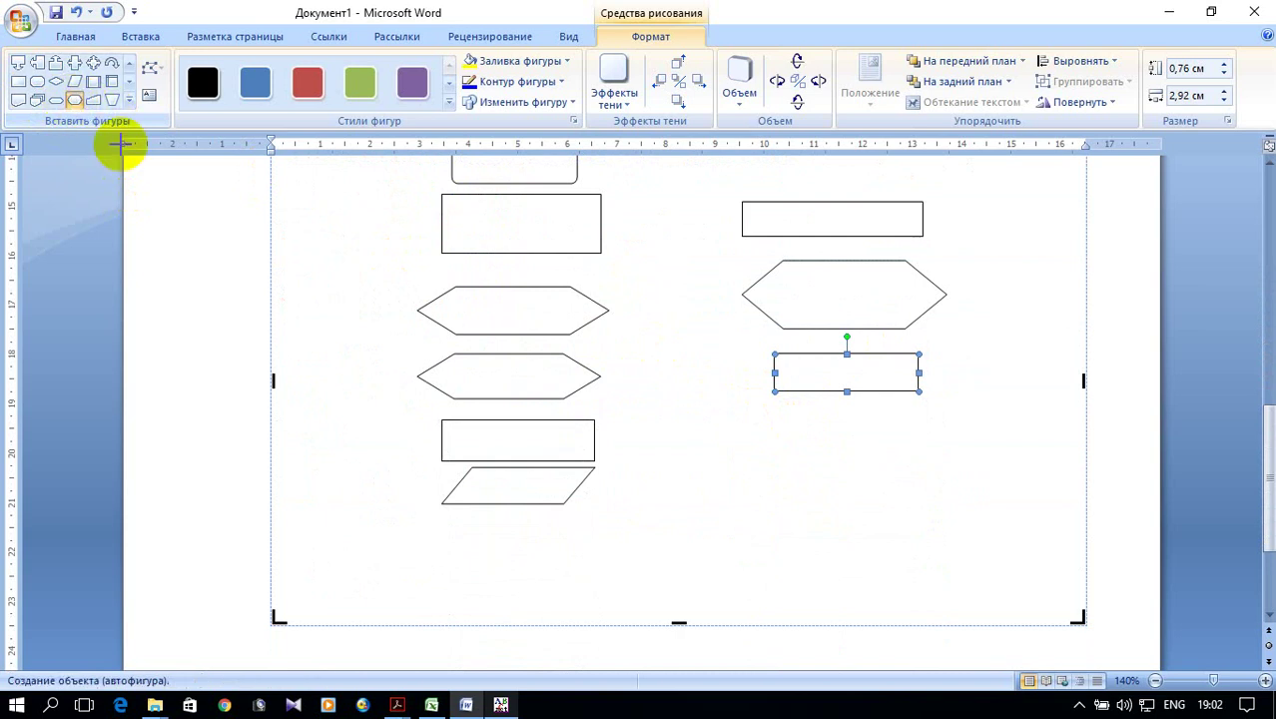
pyautogui.moveTo(756, 405); pyautogui.dragTo(940, 443)
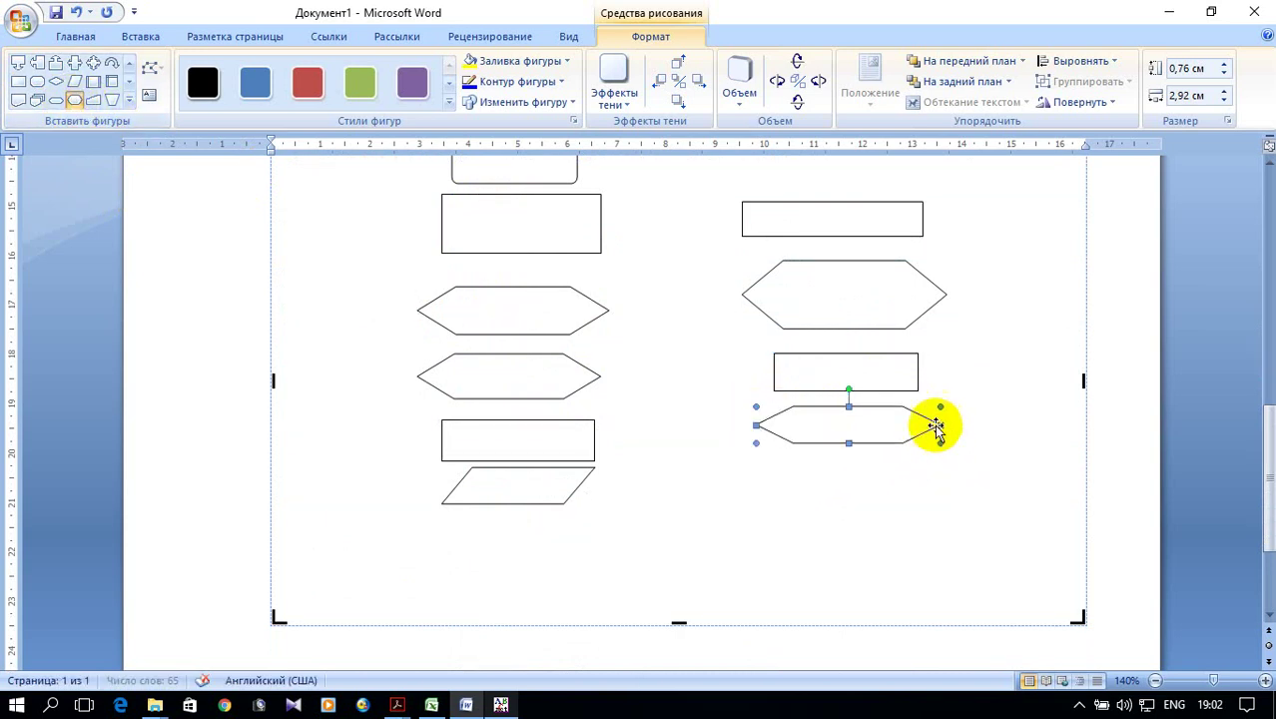
# Step: Flatten the upper right hexagon and move the lower hexagon up under the small rectangle
pyautogui.click(847, 321)
pyautogui.moveTo(843, 326)
pyautogui.mouseDown()
pyautogui.moveTo(839, 299)
pyautogui.moveTo(847, 325)
pyautogui.mouseUp()
pyautogui.click(846, 365)
pyautogui.click(854, 411)
pyautogui.moveTo(854, 384); pyautogui.dragTo(853, 381)
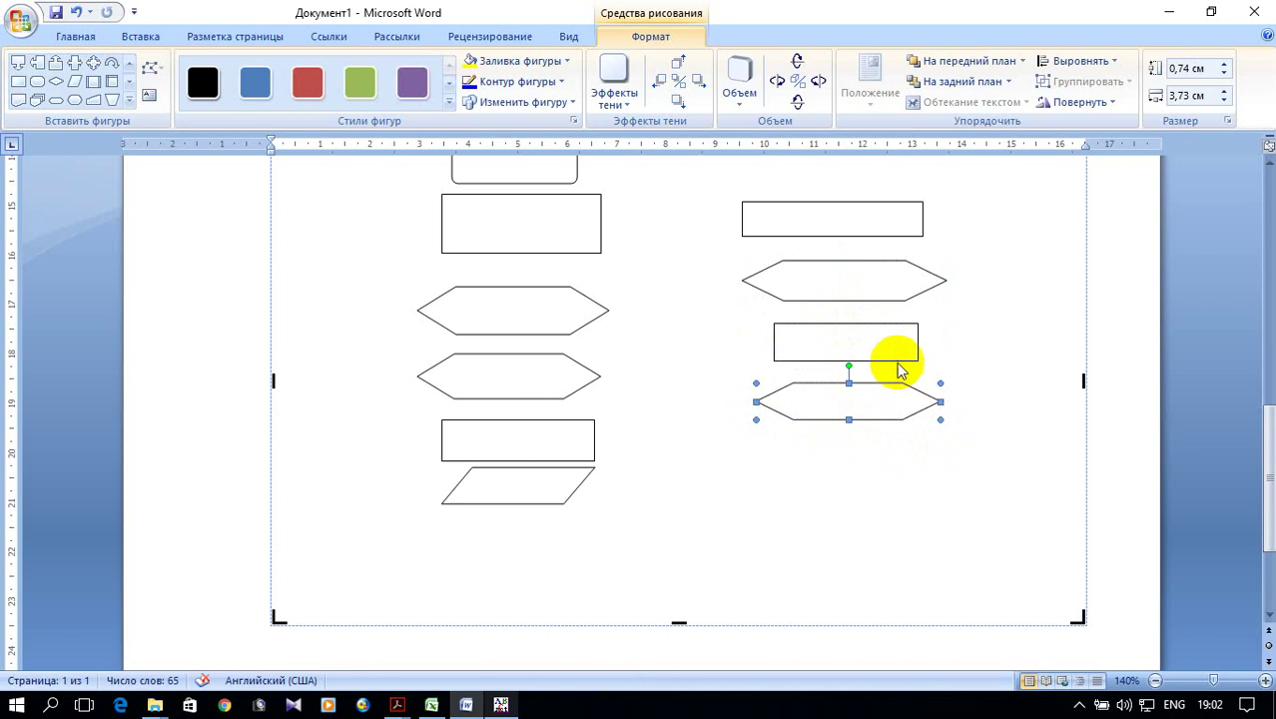
# Step: Draw a diamond block under the right-hand column
pyautogui.scroll(3, 906, 371)
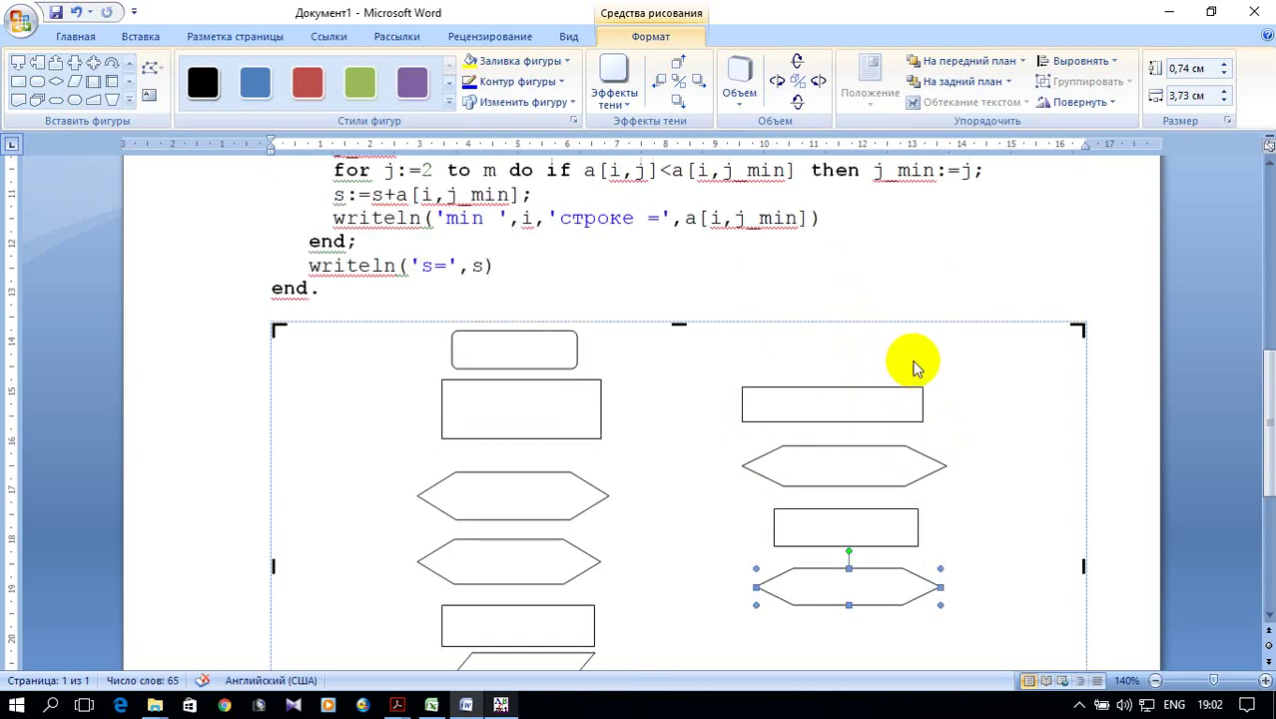
pyautogui.scroll(-2, 914, 369)
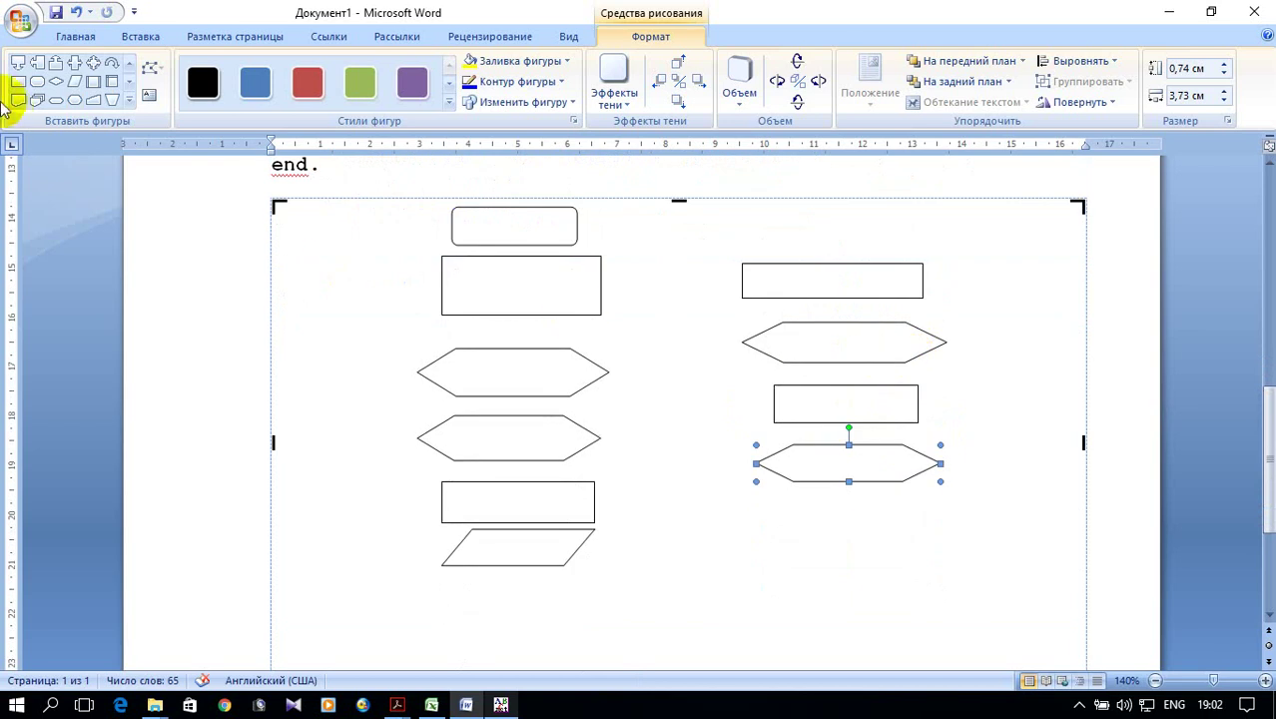
pyautogui.click(55, 80)
pyautogui.scroll(-1, 711, 493)
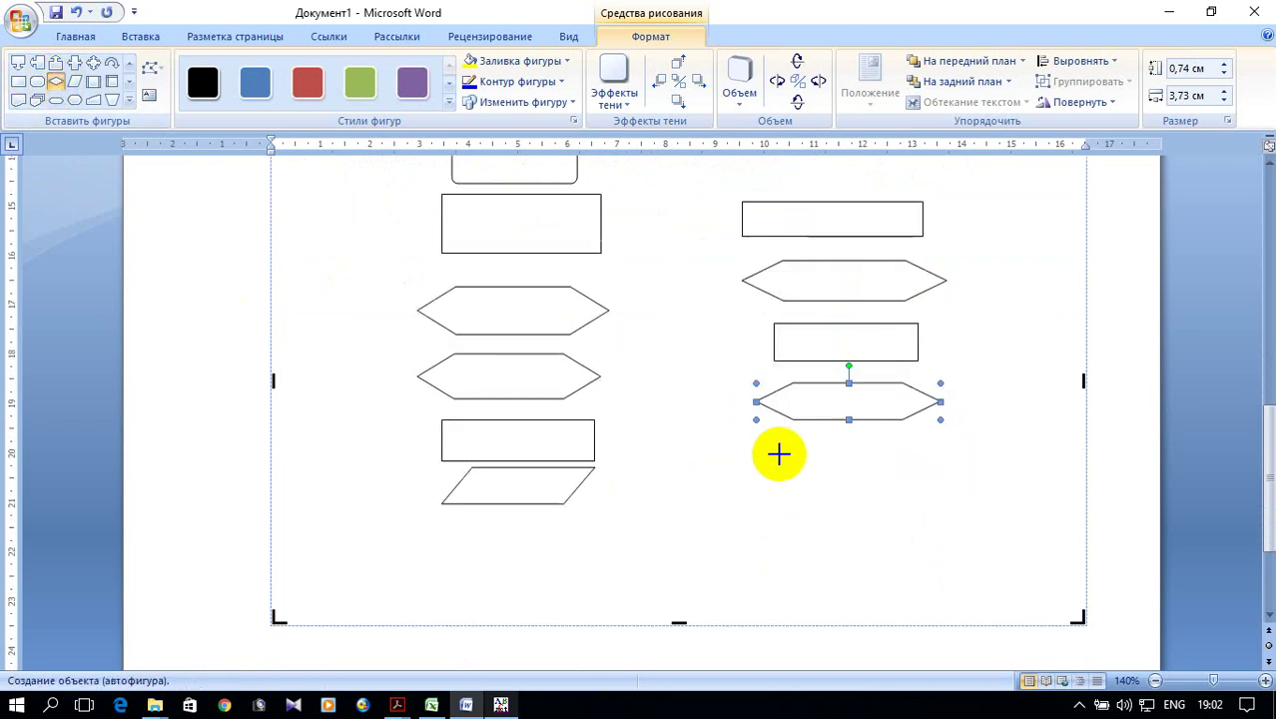
pyautogui.moveTo(785, 454); pyautogui.dragTo(919, 490)
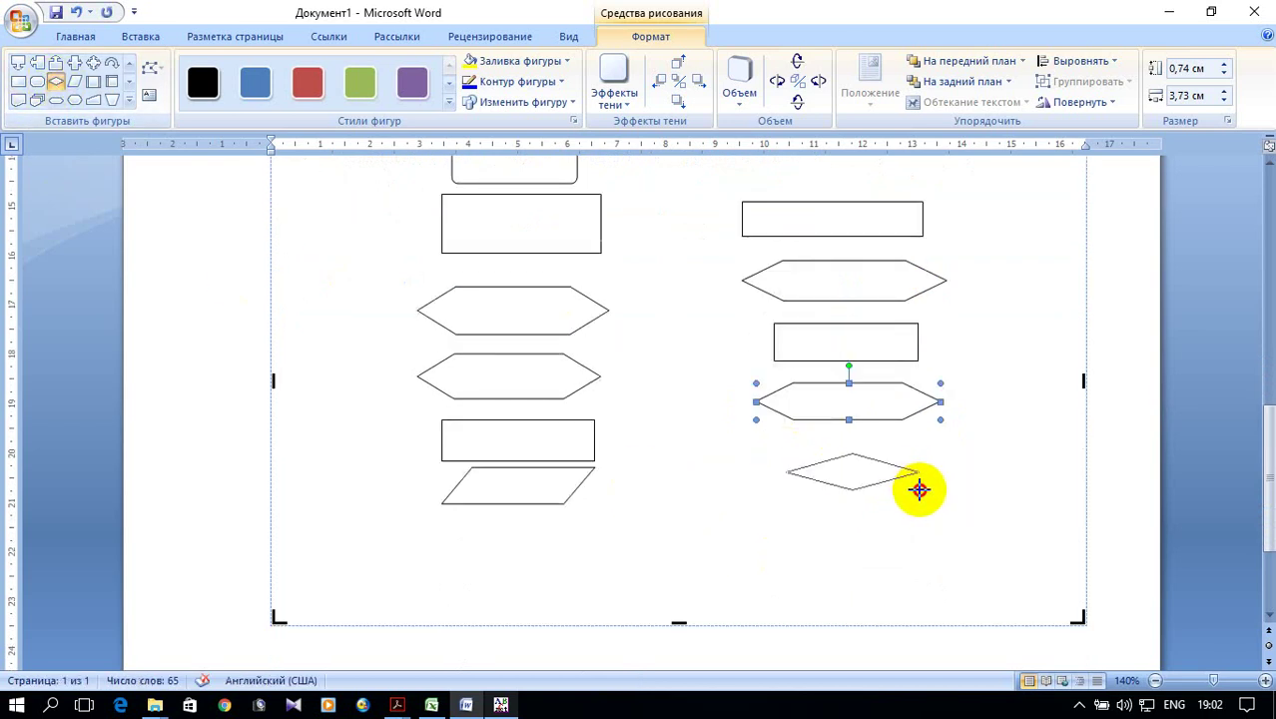
pyautogui.moveTo(932, 489); pyautogui.dragTo(924, 490)
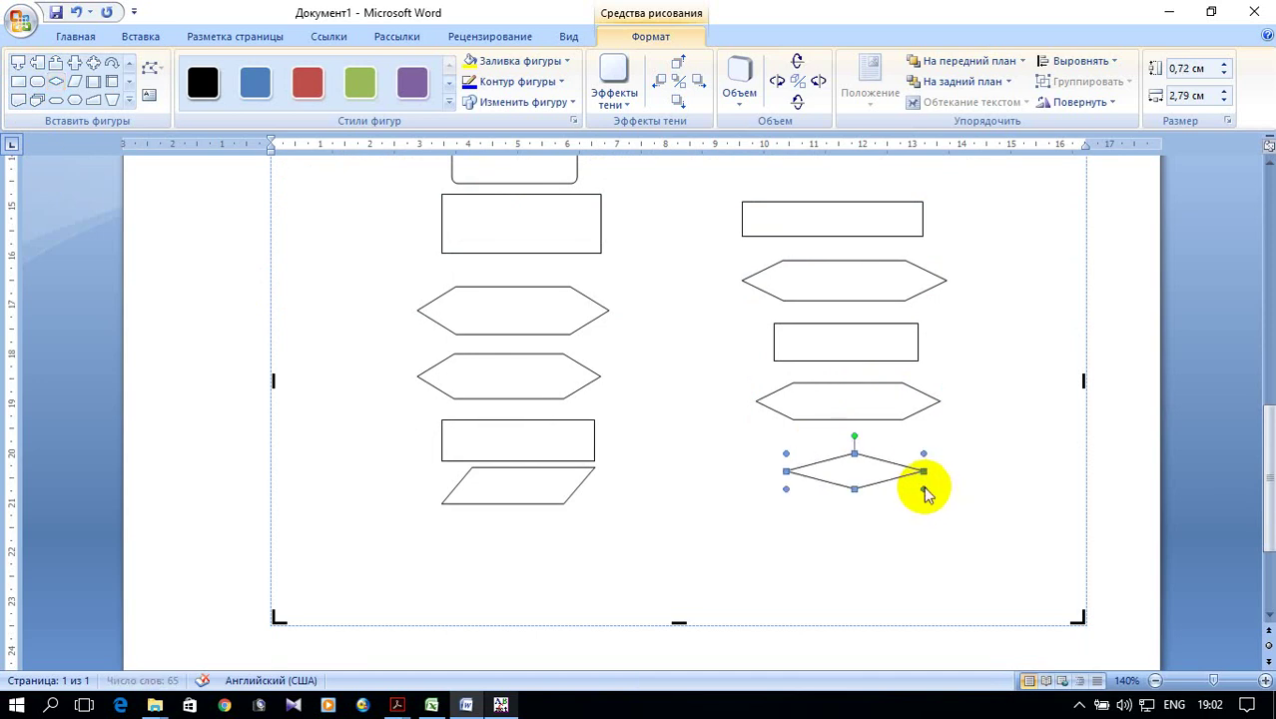
# Step: Draw two rectangles: a small one left of the diamond, another below and right of it
pyautogui.click(16, 84)
pyautogui.scroll(-2, 638, 484)
pyautogui.scroll(2, 721, 478)
pyautogui.moveTo(674, 462); pyautogui.dragTo(756, 494)
pyautogui.scroll(-1, 848, 444)
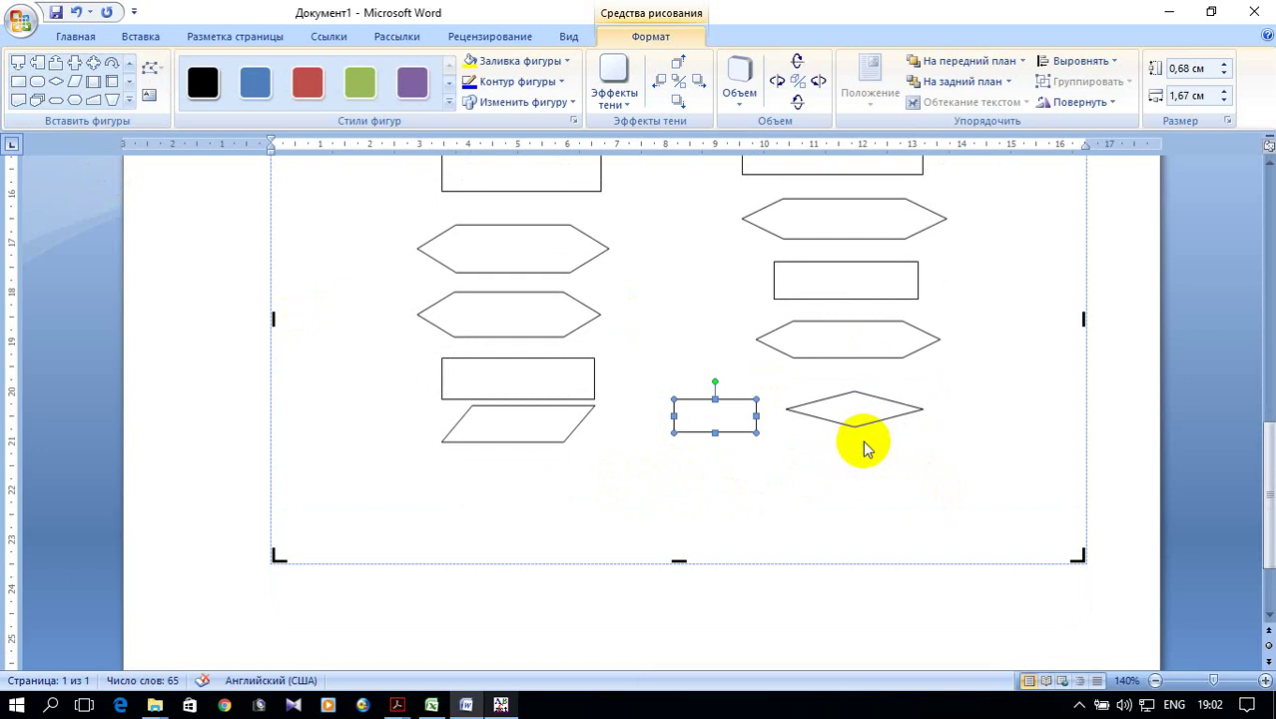
pyautogui.scroll(-1, 864, 449)
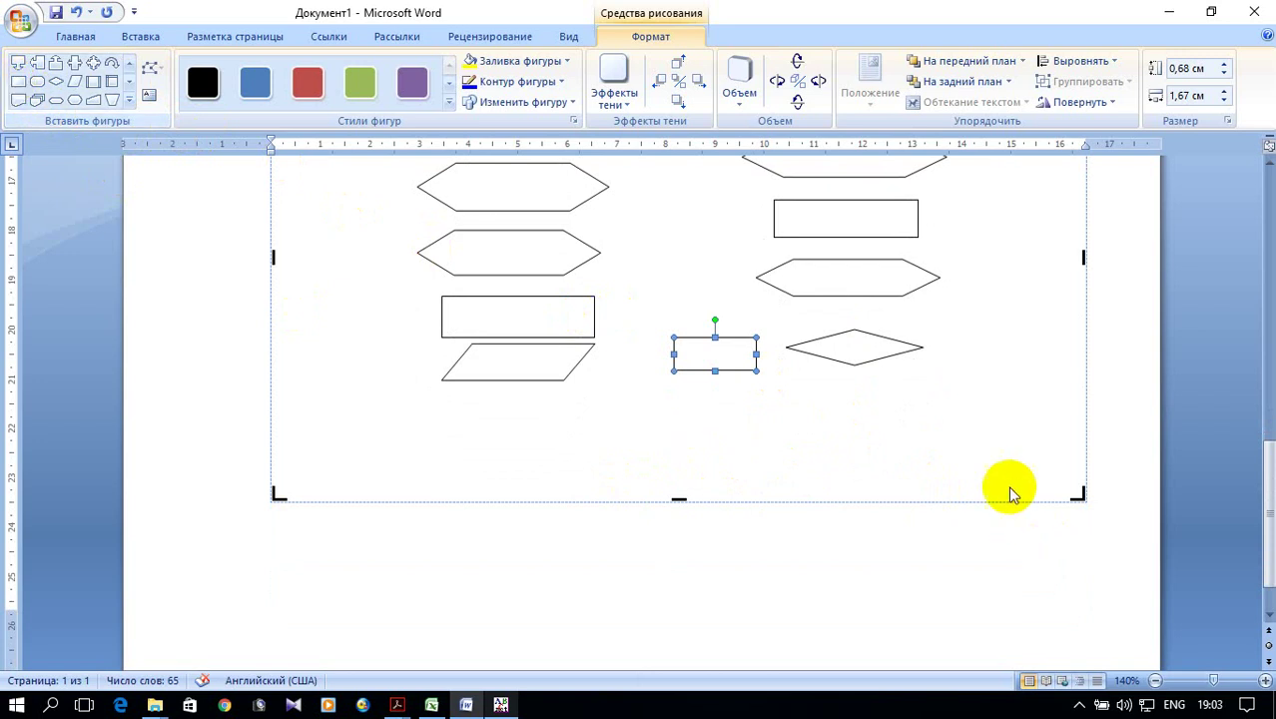
pyautogui.click(16, 81)
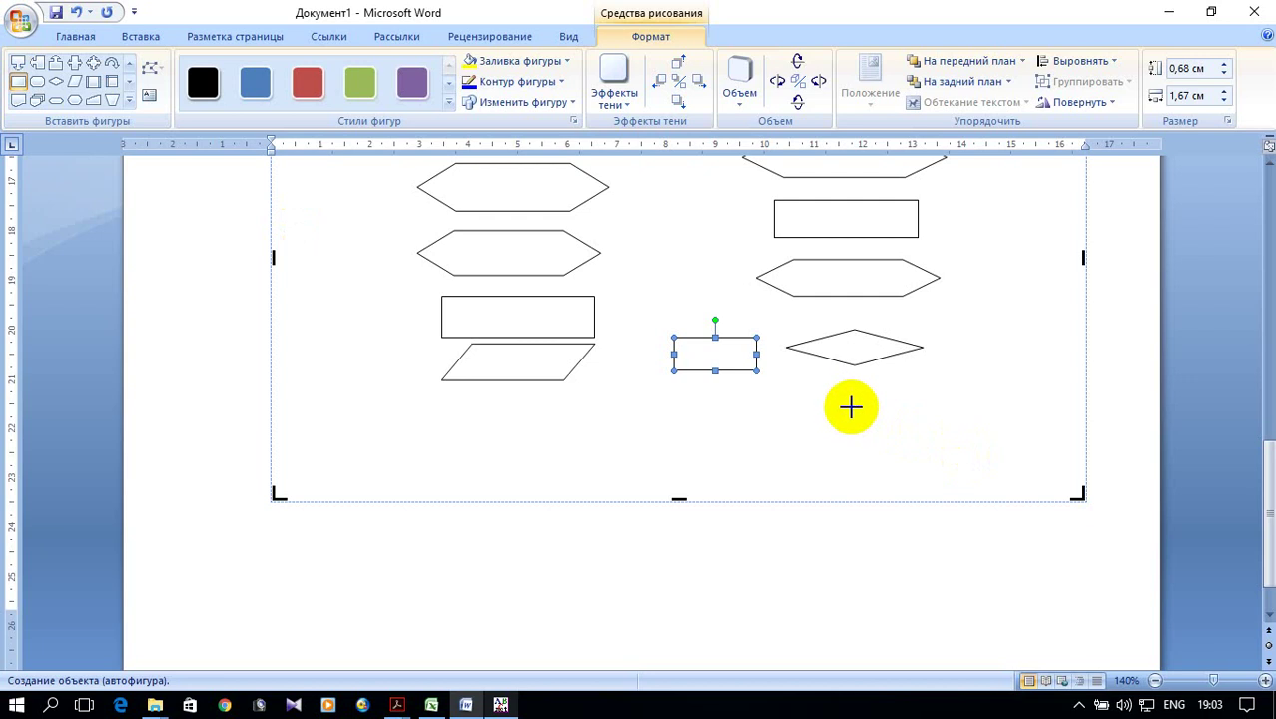
pyautogui.moveTo(850, 405); pyautogui.dragTo(967, 437)
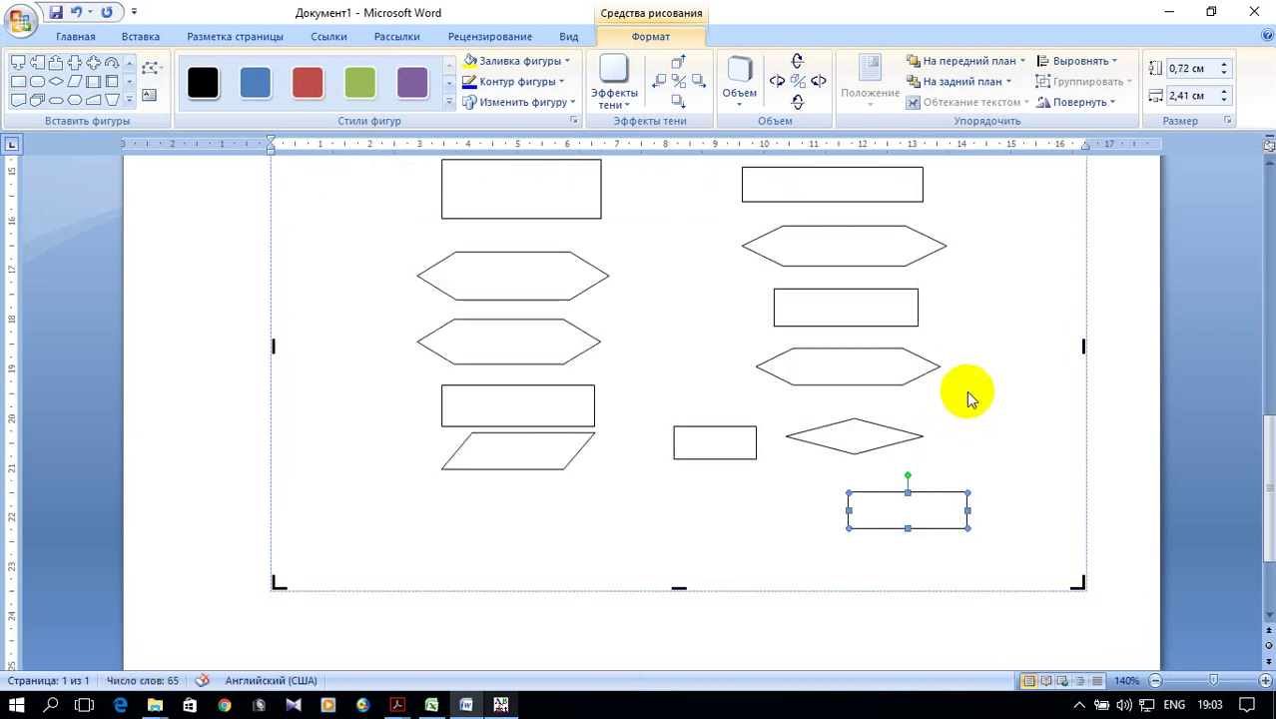
pyautogui.scroll(1, 967, 397)
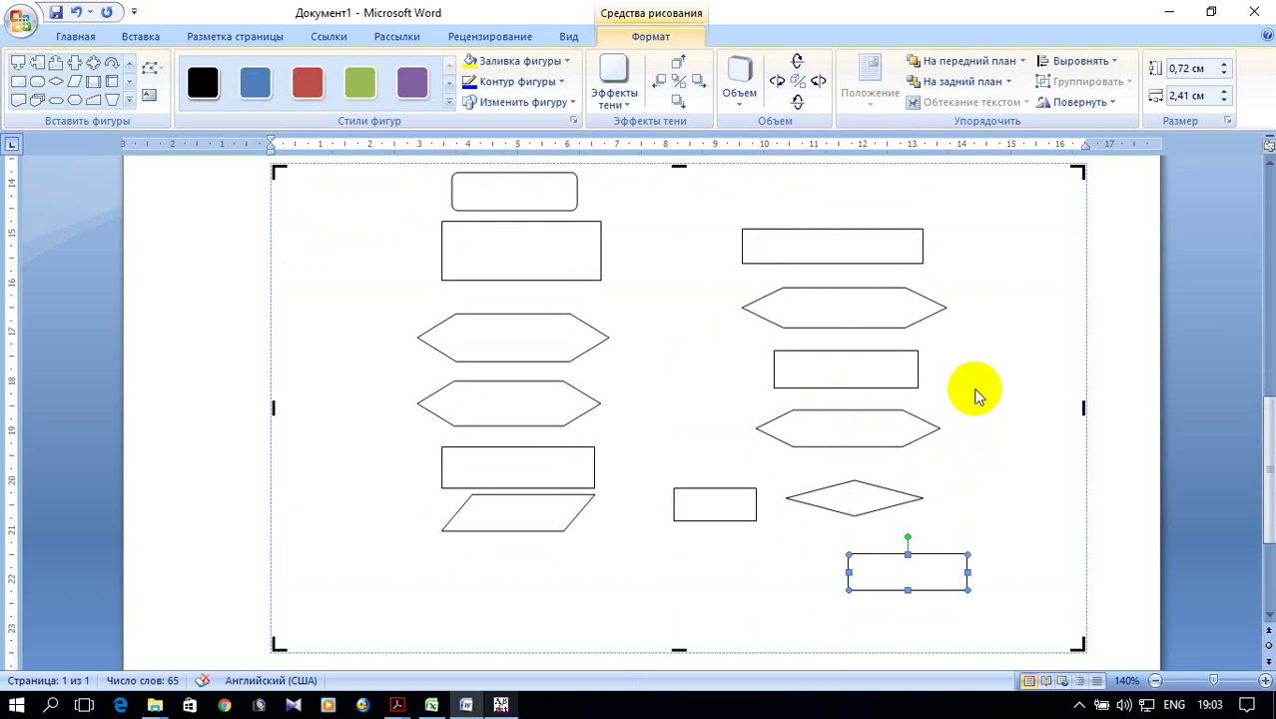
pyautogui.scroll(-1, 977, 396)
pyautogui.scroll(-1, 977, 395)
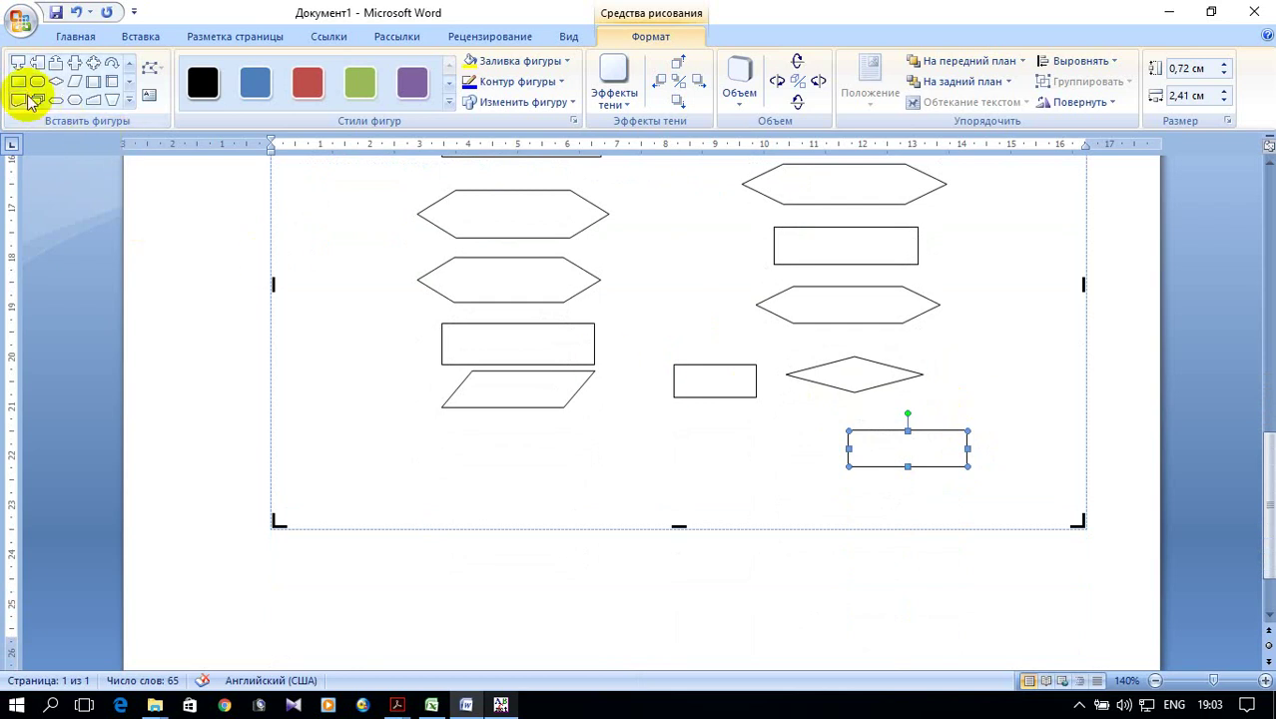
# Step: Draw a parallelogram near the canvas bottom and a rounded Flowchart terminator block
pyautogui.click(75, 80)
pyautogui.moveTo(553, 450); pyautogui.dragTo(675, 499)
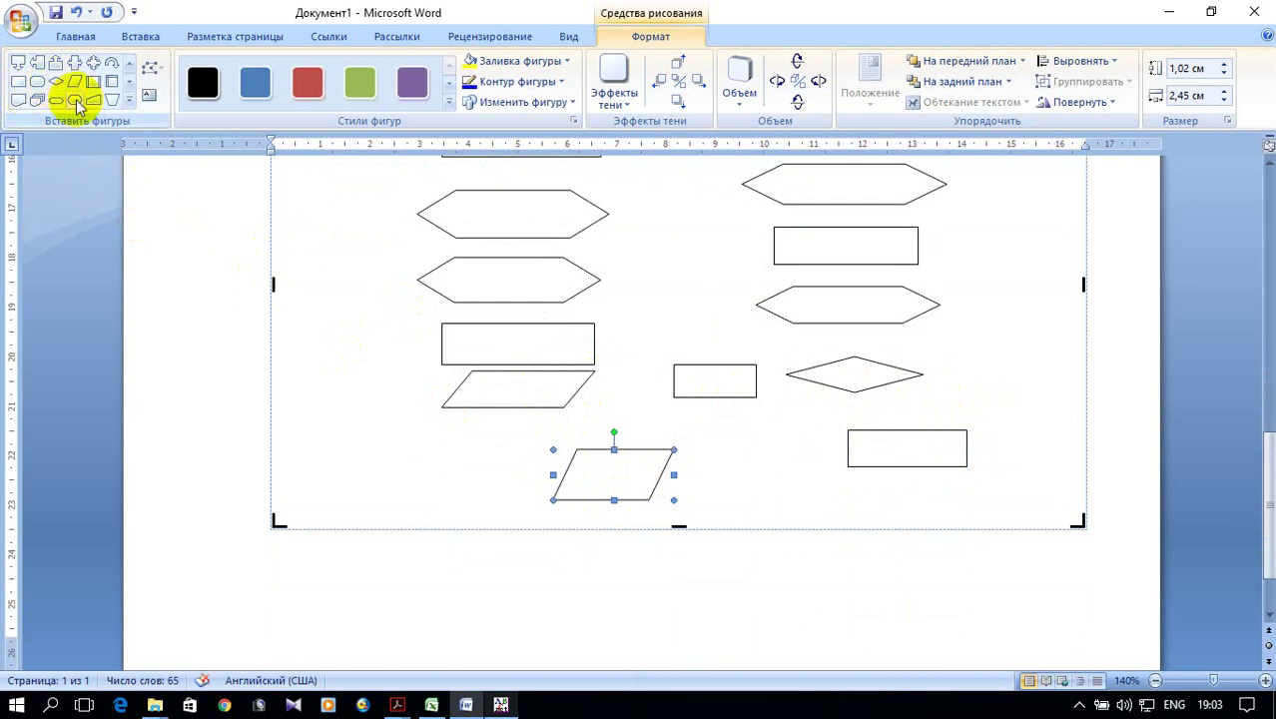
pyautogui.click(125, 103)
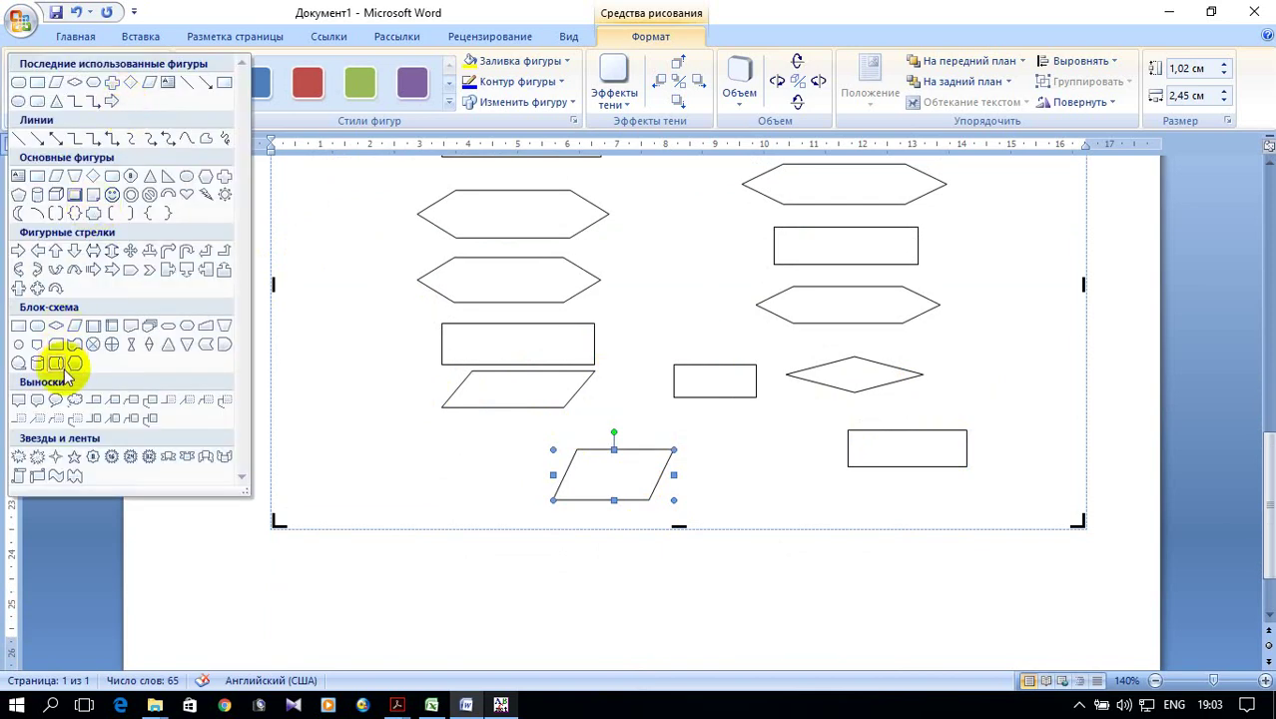
pyautogui.click(36, 326)
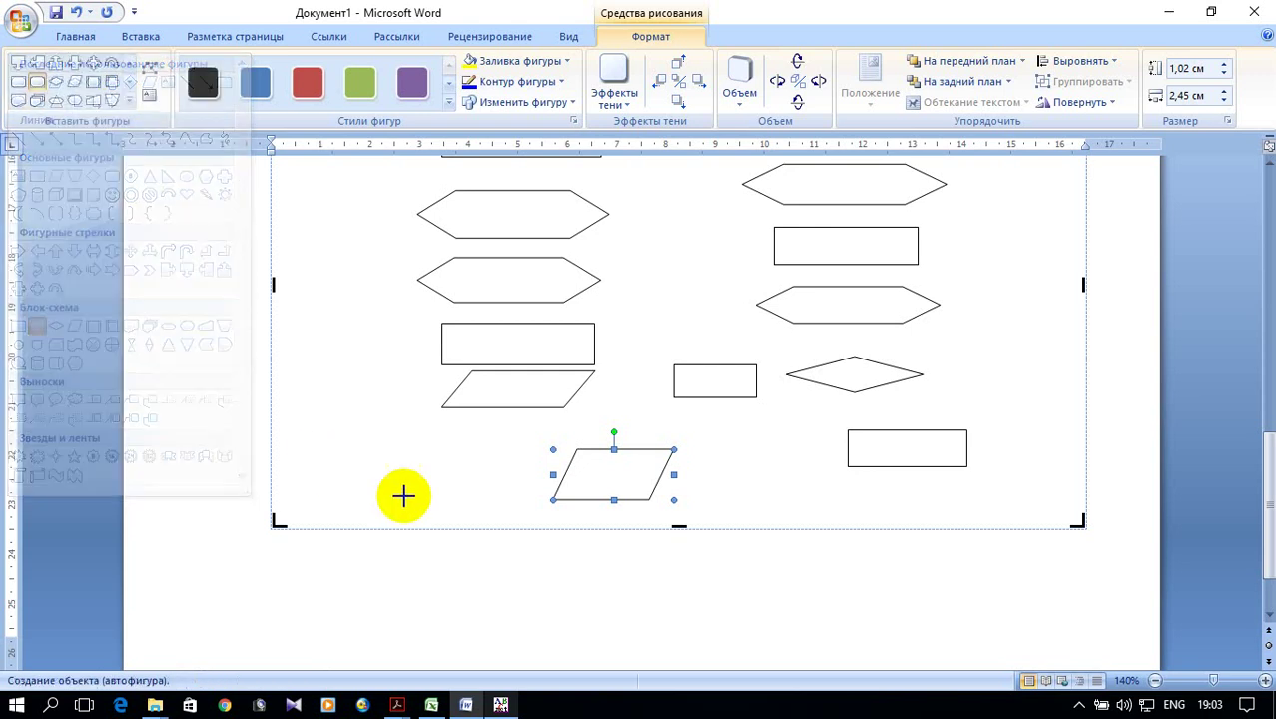
pyautogui.moveTo(369, 466); pyautogui.dragTo(502, 499)
pyautogui.scroll(2, 689, 448)
pyautogui.scroll(2, 689, 447)
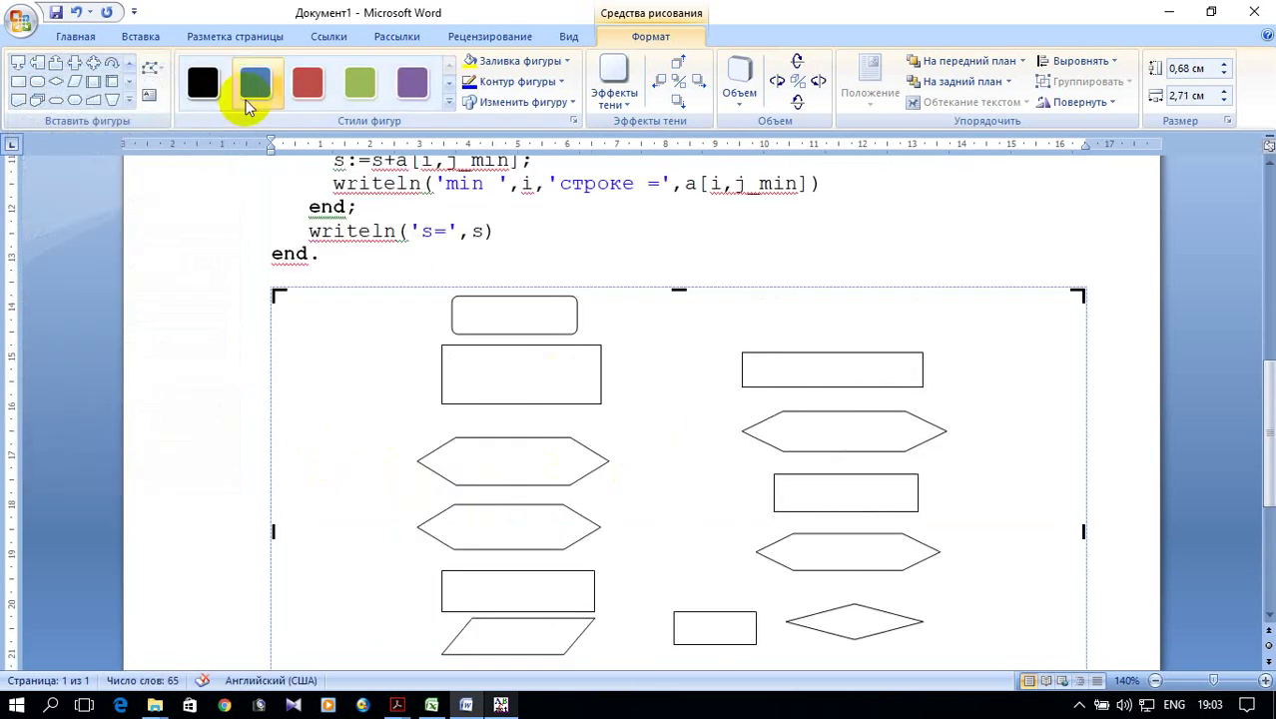
pyautogui.click(129, 100)
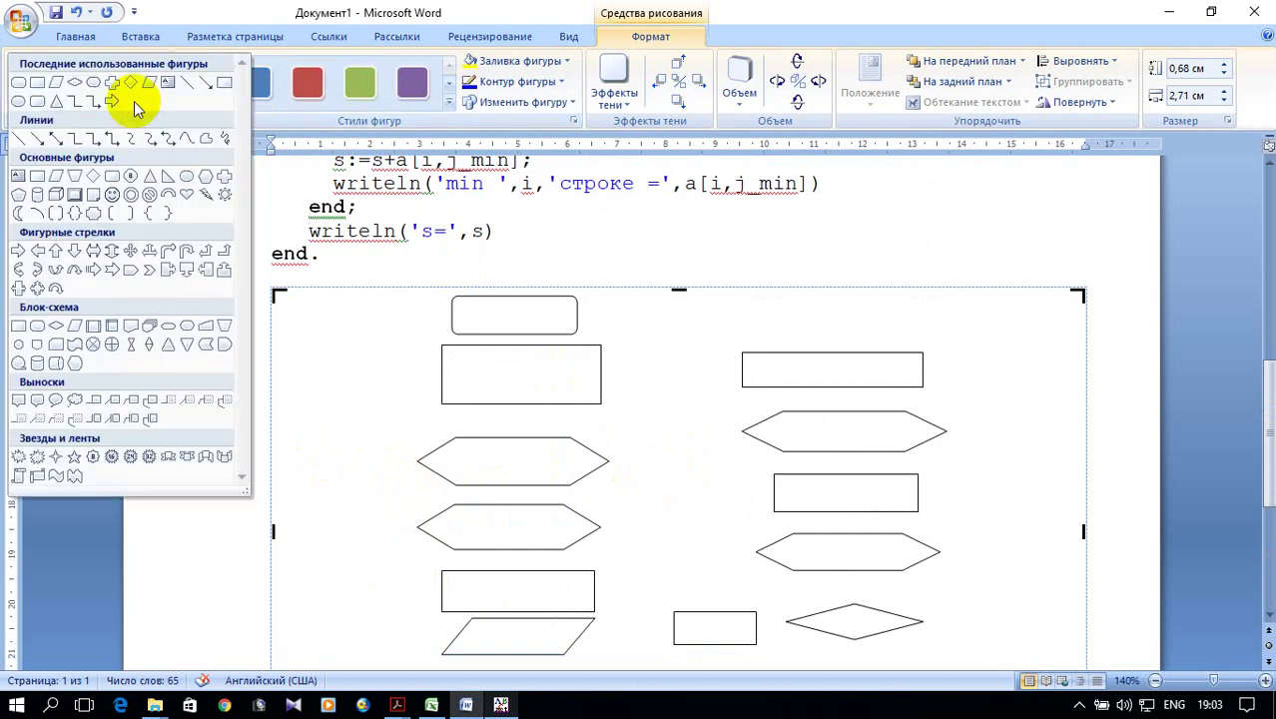
# Step: Arrow the start block to the first rectangle, then to the upper and lower hexagons, with an elbow loop back up
pyautogui.click(37, 139)
pyautogui.moveTo(519, 270); pyautogui.dragTo(523, 288)
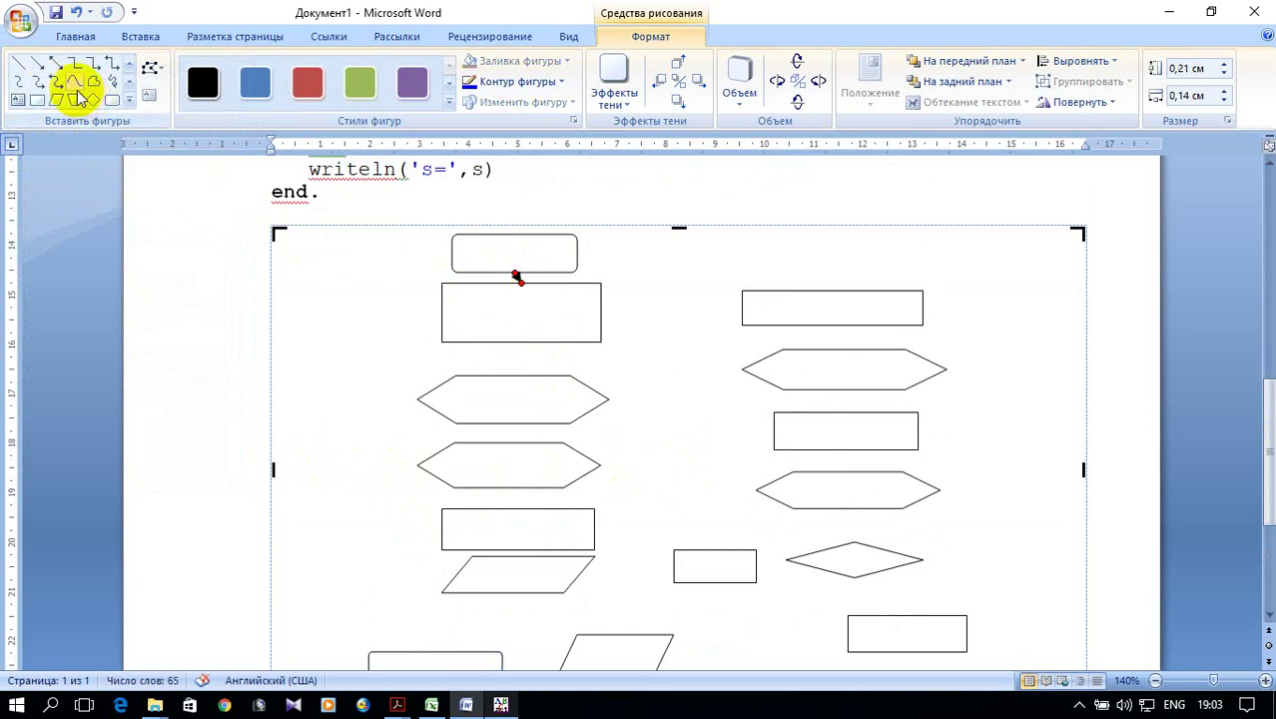
pyautogui.click(38, 63)
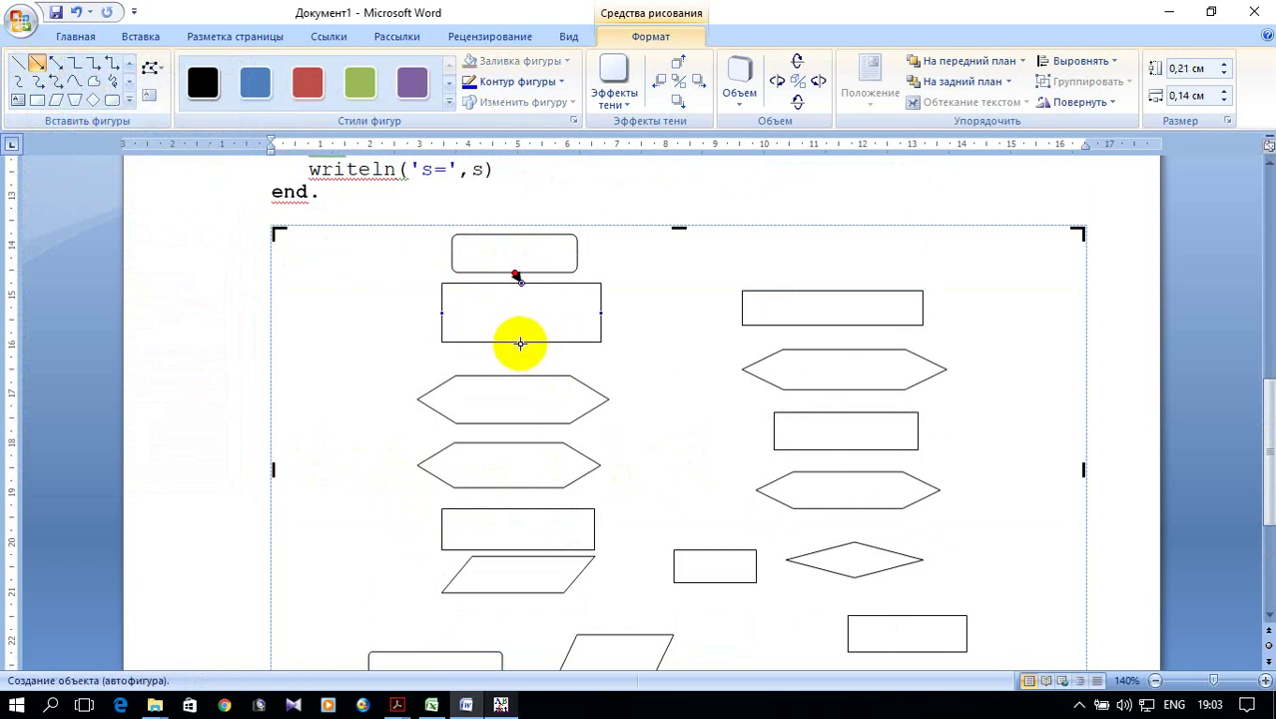
pyautogui.moveTo(520, 343); pyautogui.dragTo(515, 377)
pyautogui.scroll(-3, 521, 381)
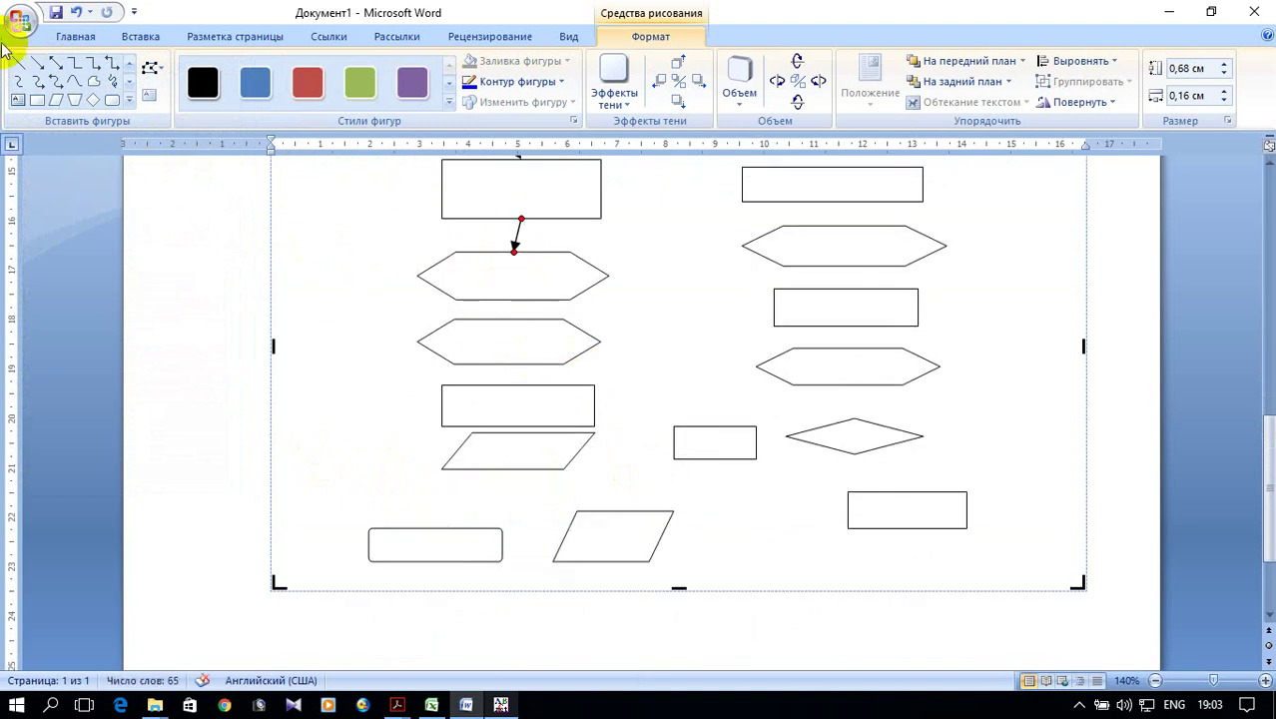
pyautogui.click(38, 66)
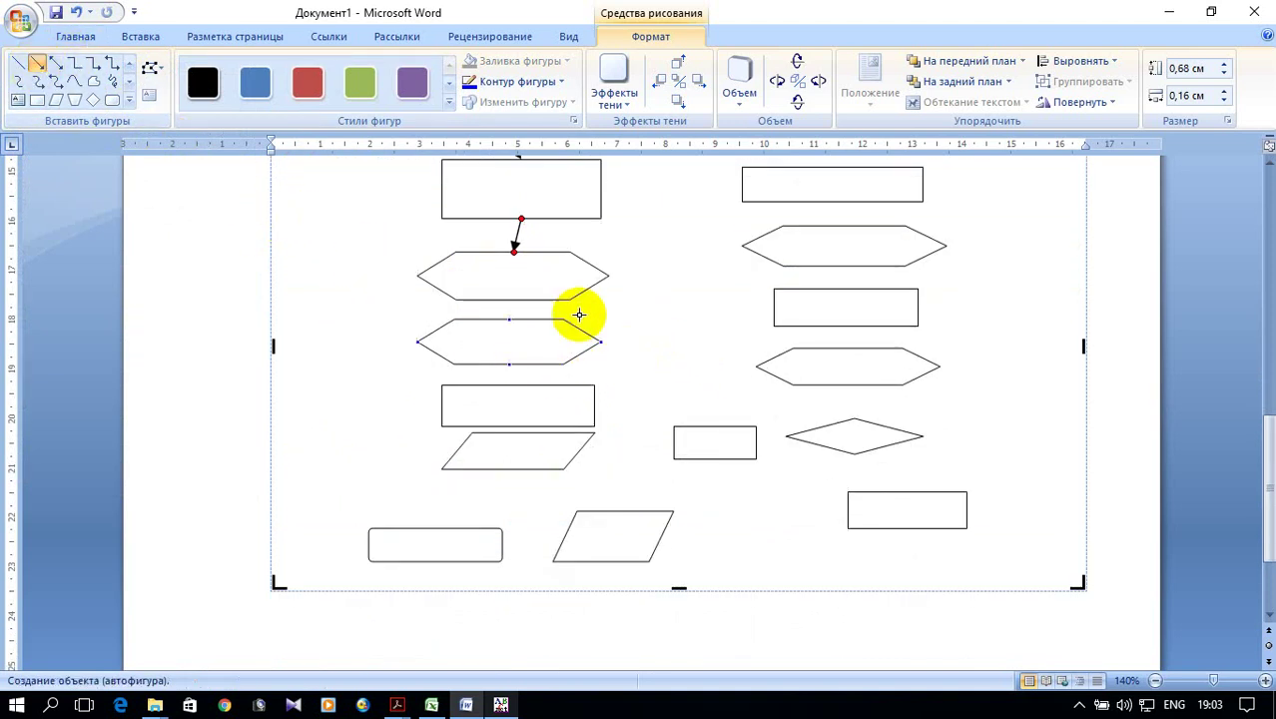
pyautogui.moveTo(511, 302); pyautogui.dragTo(509, 319)
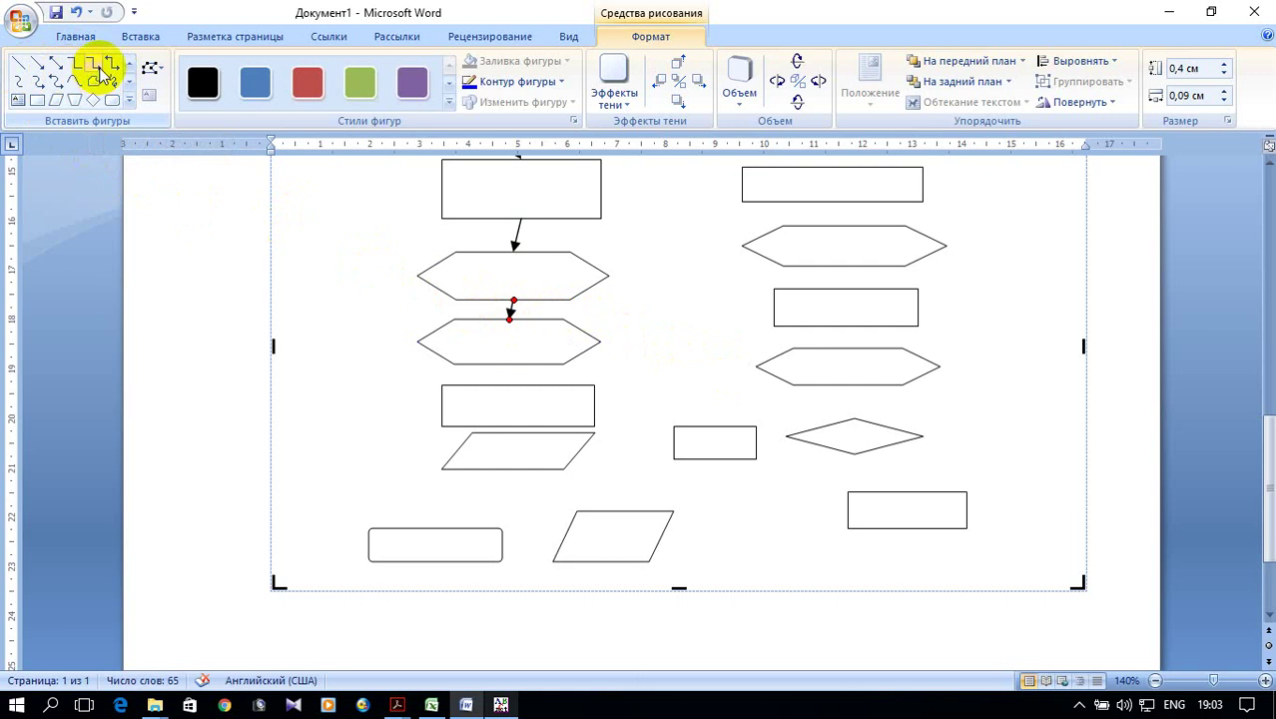
pyautogui.click(94, 65)
pyautogui.moveTo(422, 343)
pyautogui.mouseDown()
pyautogui.moveTo(404, 274)
pyautogui.moveTo(417, 274)
pyautogui.mouseUp()
# Step: Connect the lower hexagon to the rectangle and the parallelogram, with an elbow loop back to the lower hexagon
pyautogui.scroll(-1, 512, 309)
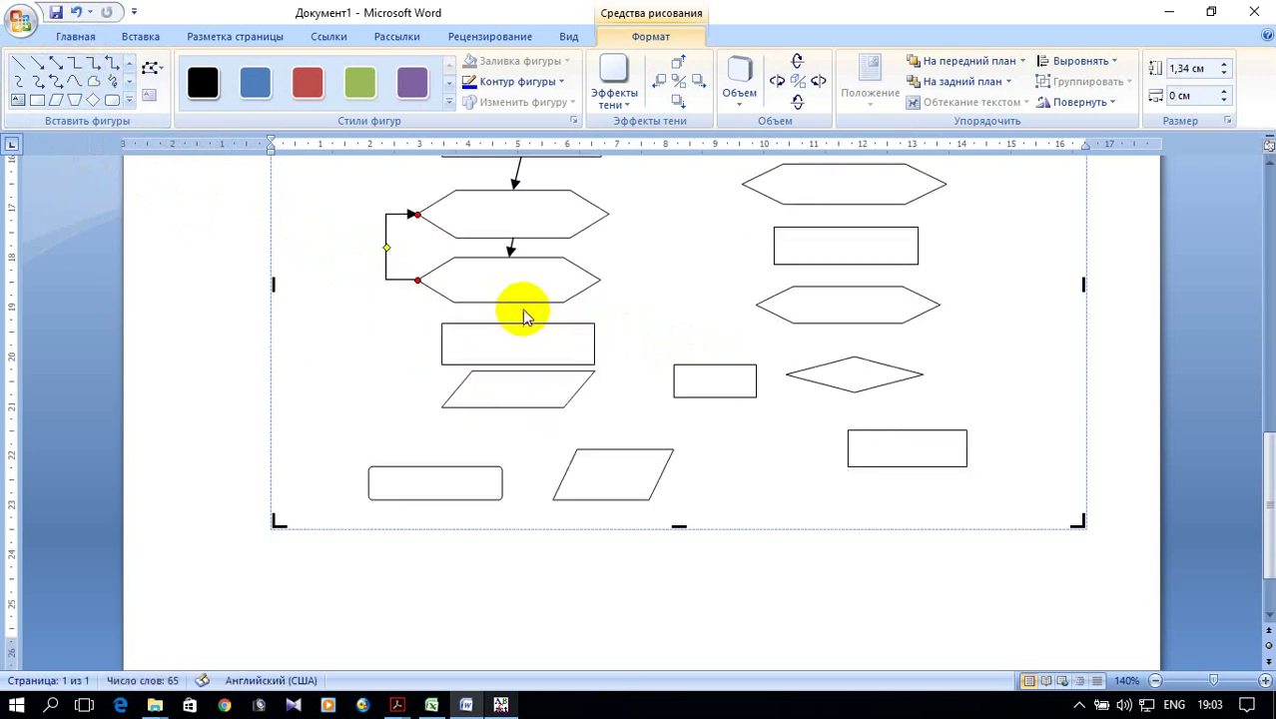
pyautogui.click(37, 63)
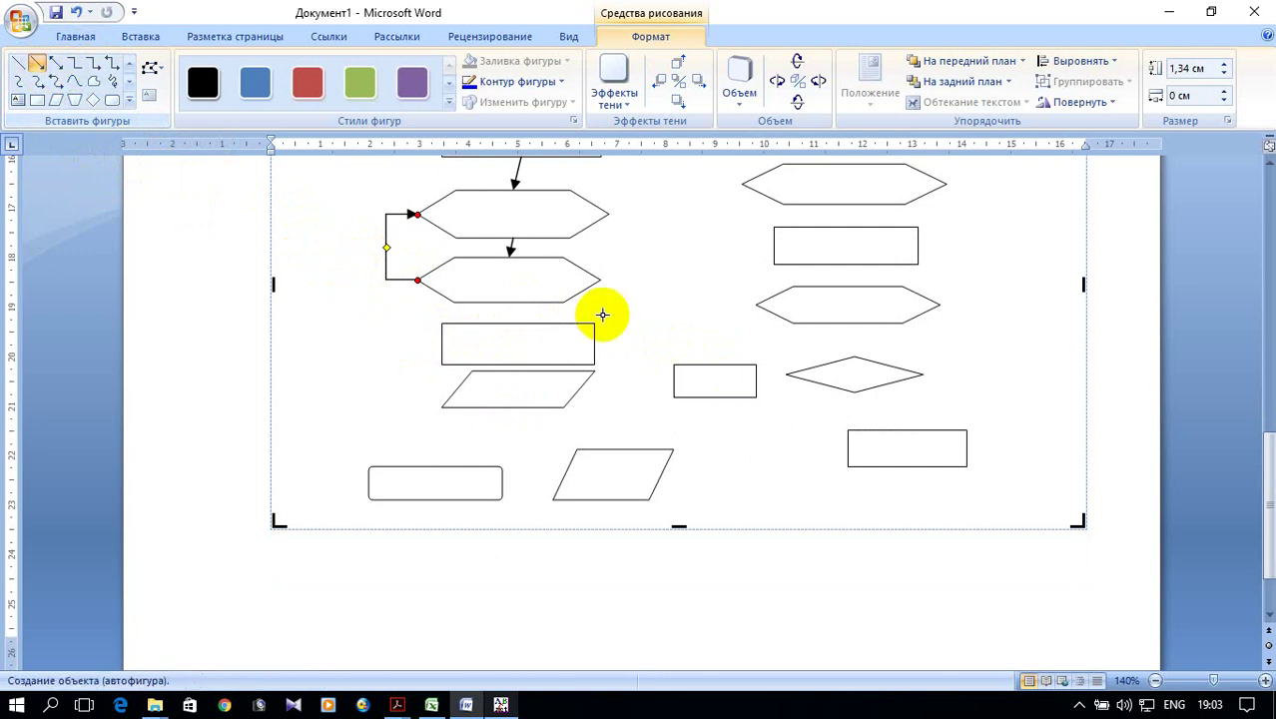
pyautogui.moveTo(506, 301)
pyautogui.mouseDown()
pyautogui.moveTo(424, 258)
pyautogui.moveTo(518, 322)
pyautogui.mouseUp()
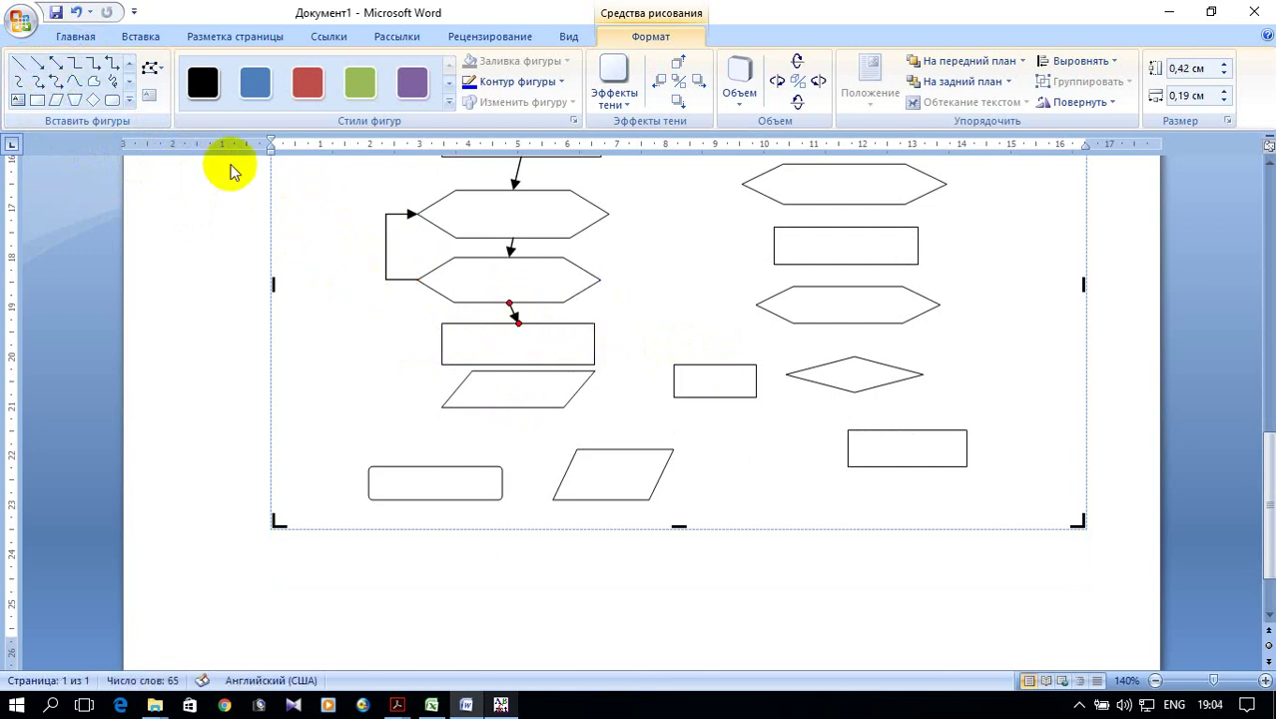
pyautogui.click(37, 63)
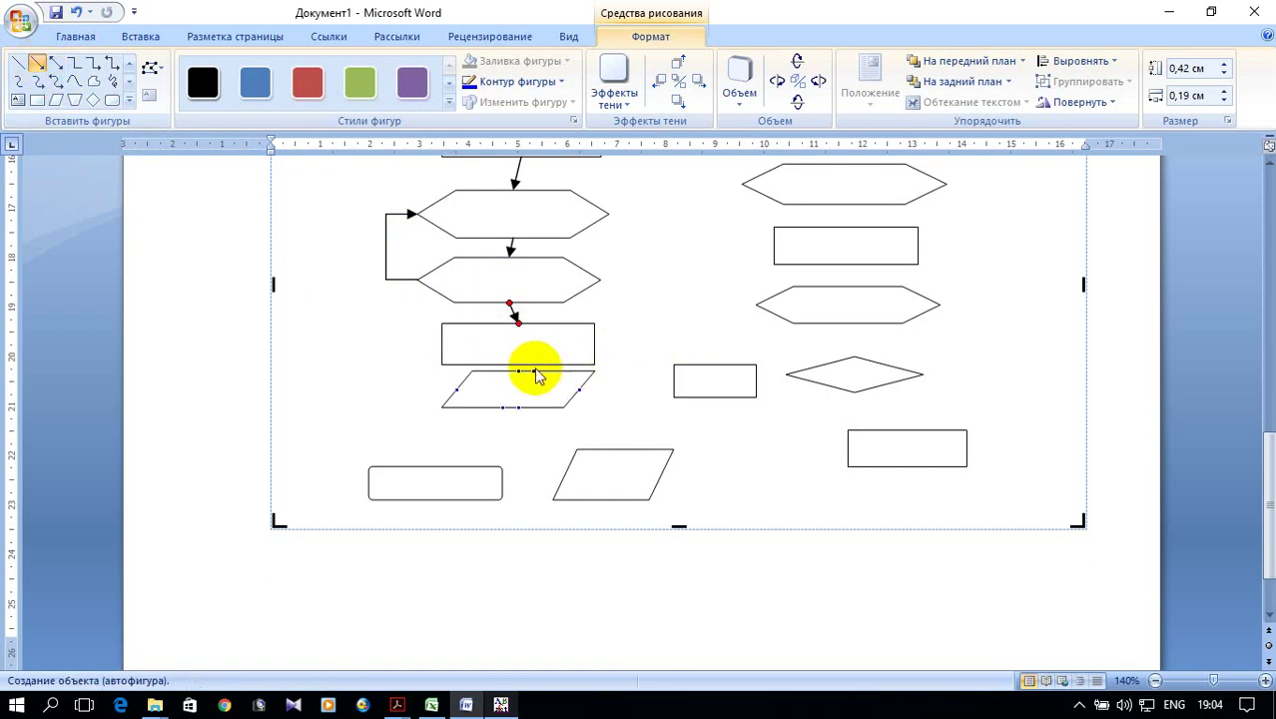
pyautogui.moveTo(519, 363); pyautogui.dragTo(531, 372)
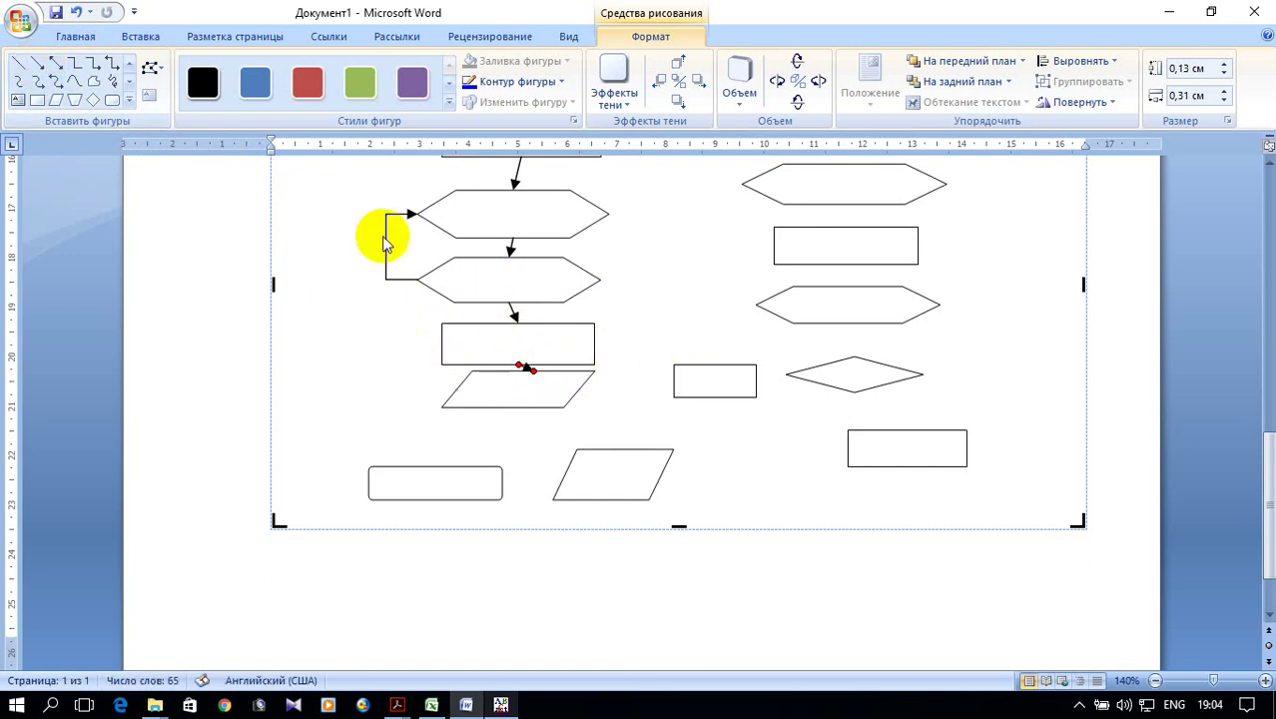
pyautogui.click(96, 66)
pyautogui.moveTo(579, 388)
pyautogui.mouseDown()
pyautogui.moveTo(591, 273)
pyautogui.moveTo(602, 279)
pyautogui.mouseUp()
# Step: Draw an arrow from the upper hexagon across to the right-column rectangle
pyautogui.scroll(3, 662, 300)
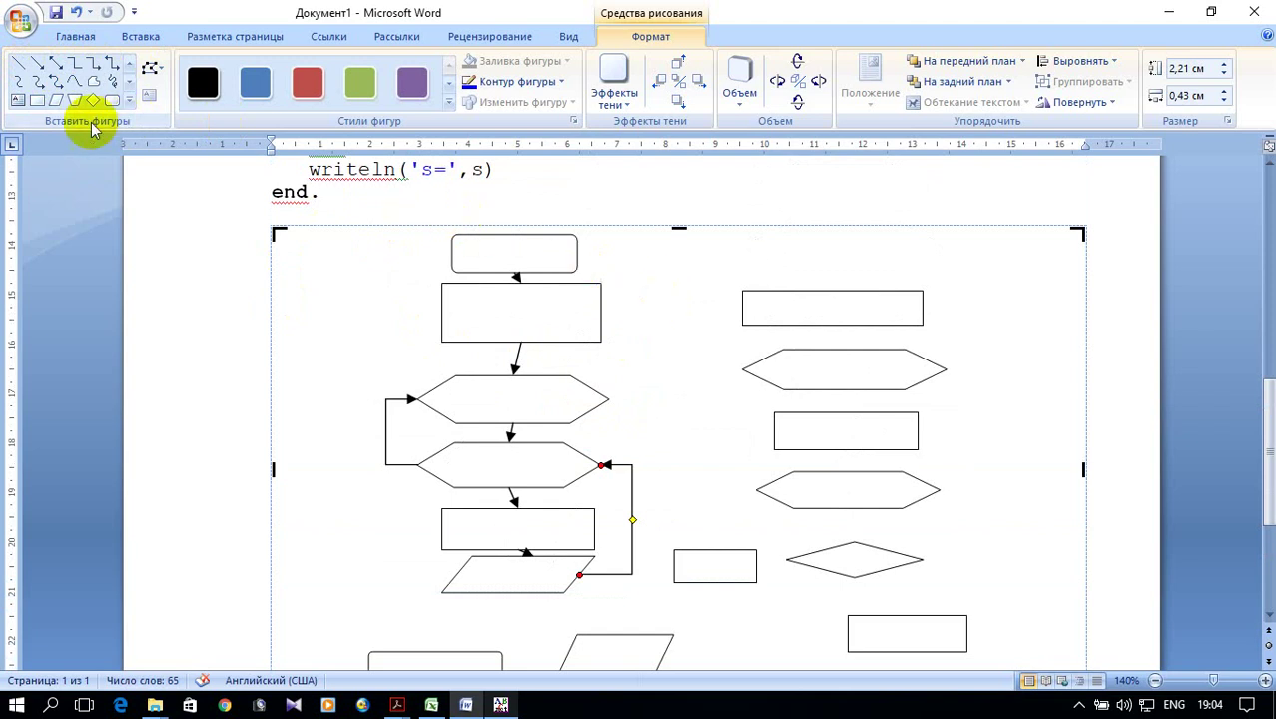
pyautogui.click(35, 64)
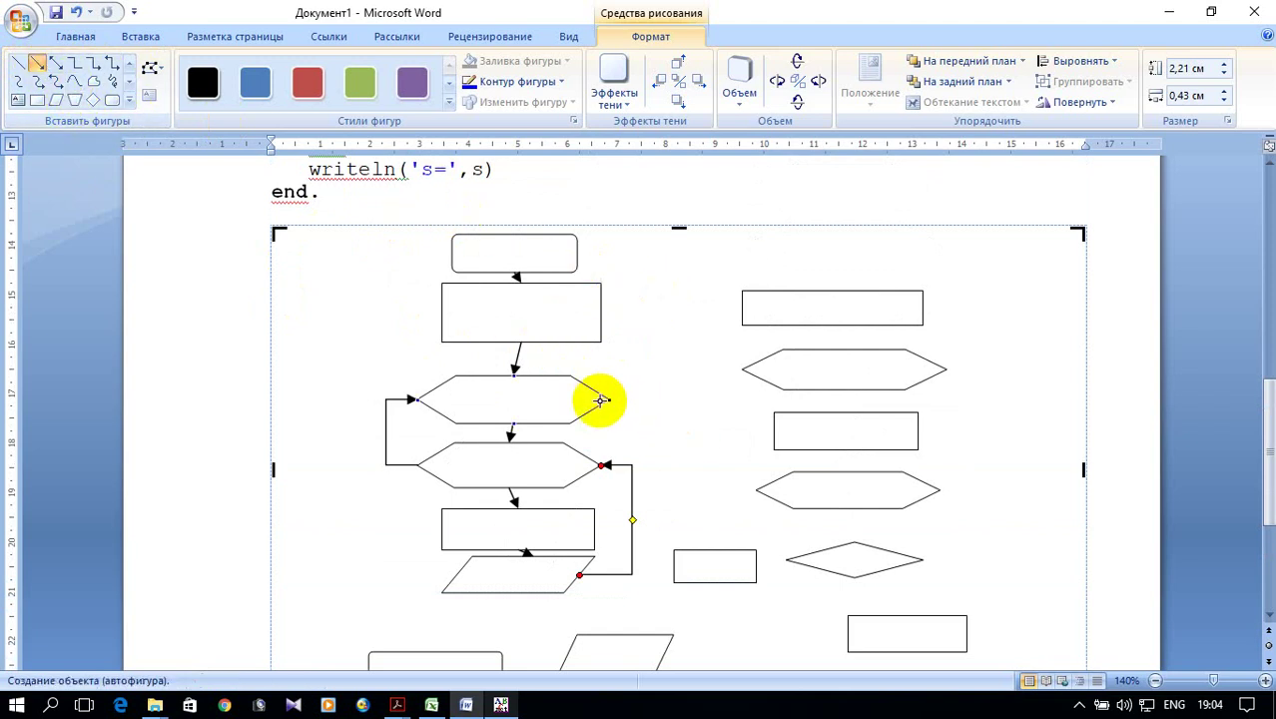
pyautogui.moveTo(604, 399)
pyautogui.mouseDown()
pyautogui.moveTo(759, 311)
pyautogui.moveTo(741, 308)
pyautogui.mouseUp()
pyautogui.scroll(-1, 832, 306)
pyautogui.scroll(-1, 832, 305)
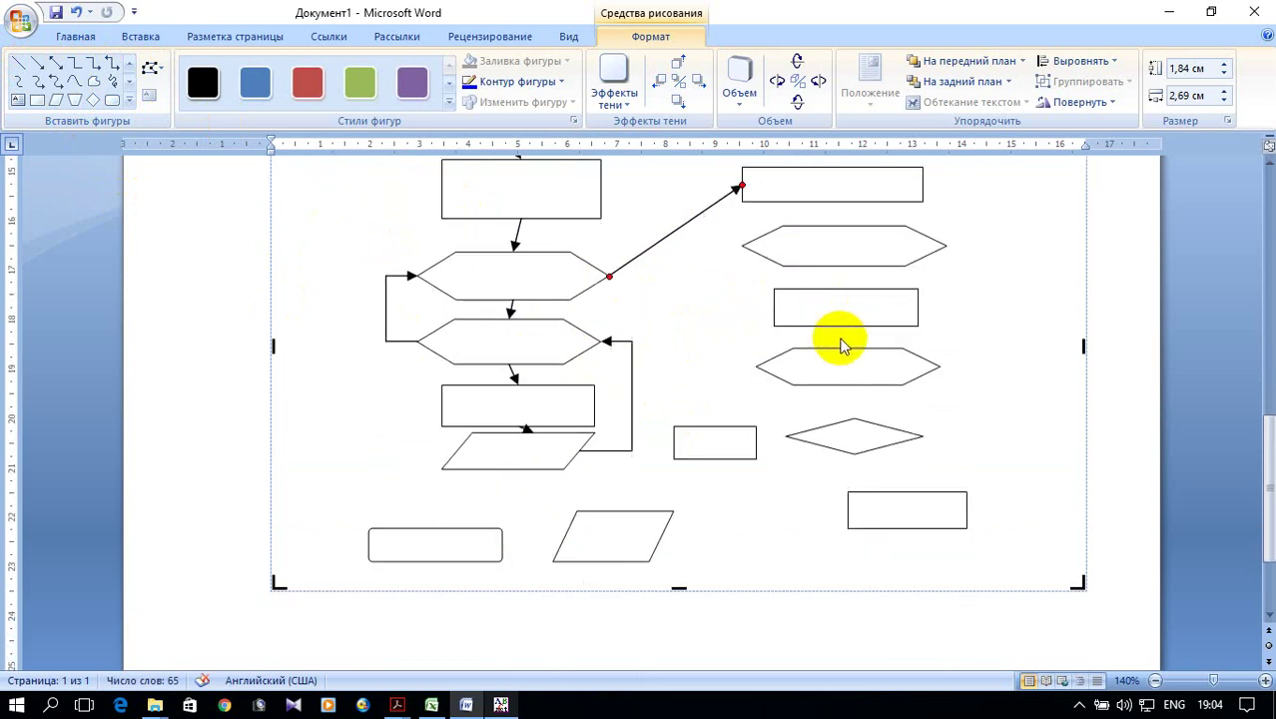
pyautogui.scroll(1, 840, 344)
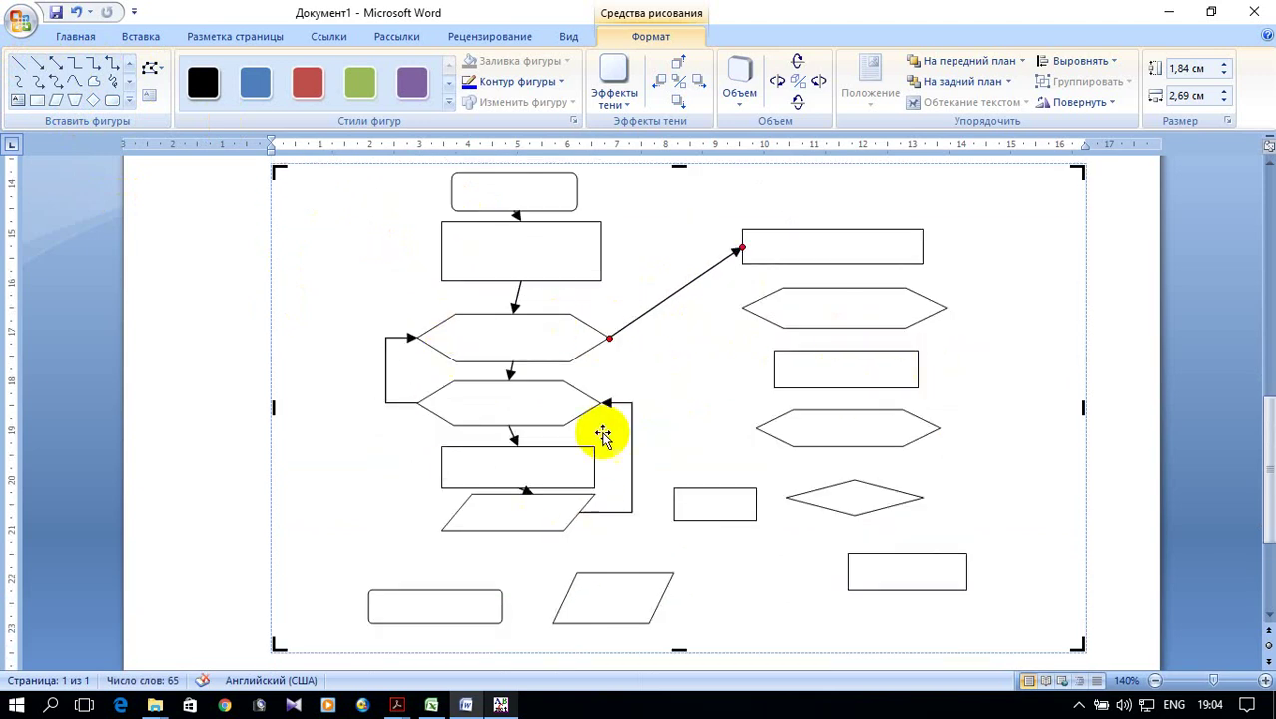
pyautogui.scroll(2, 831, 298)
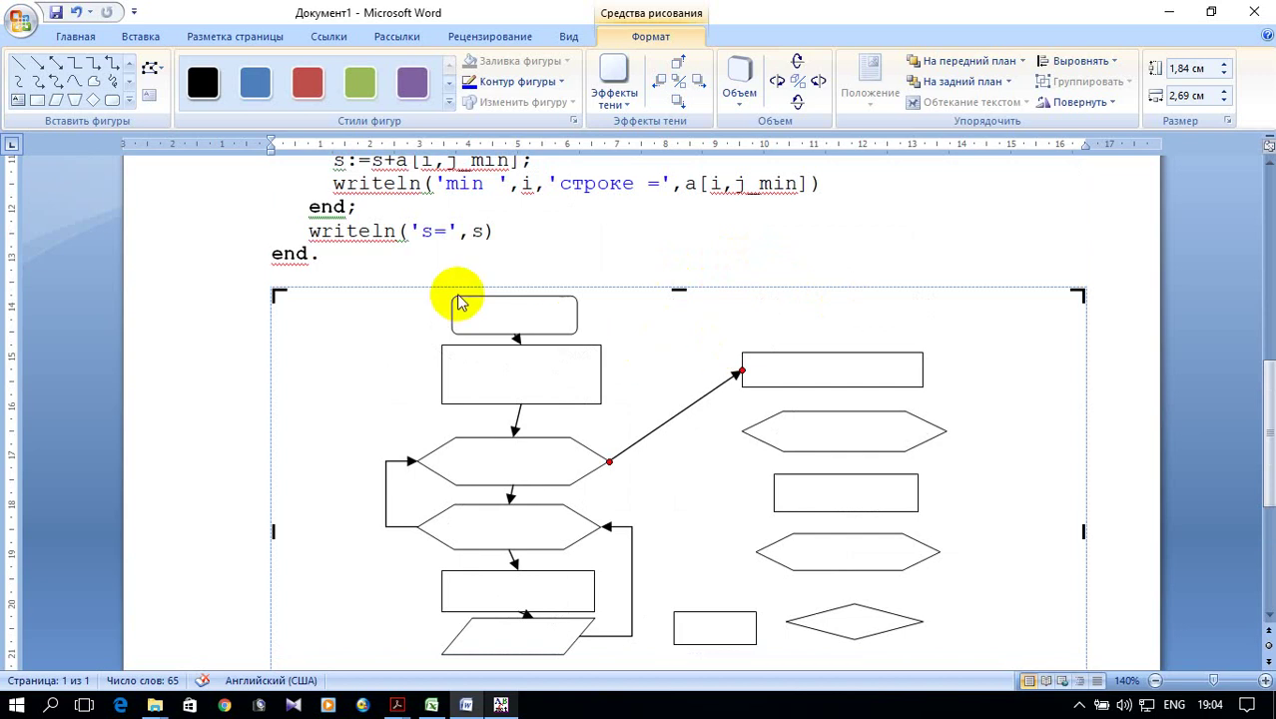
pyautogui.click(36, 62)
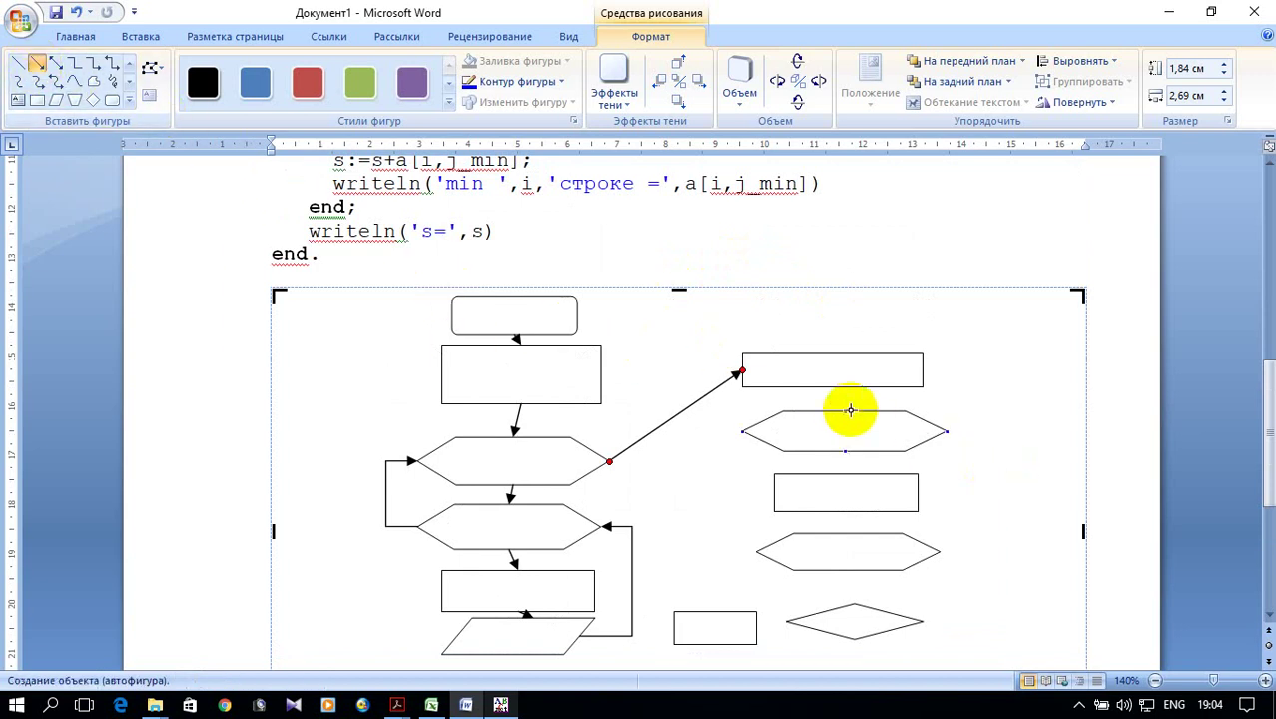
pyautogui.moveTo(832, 387); pyautogui.dragTo(844, 411)
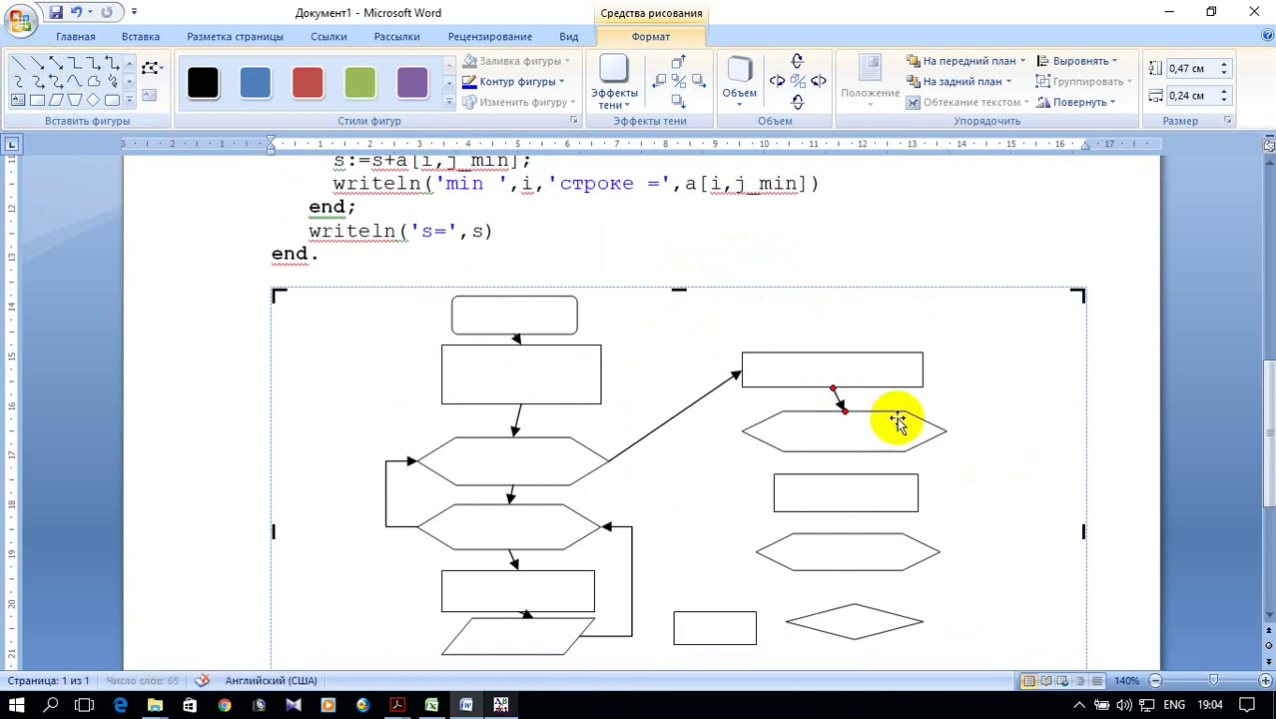
pyautogui.scroll(-1, 869, 409)
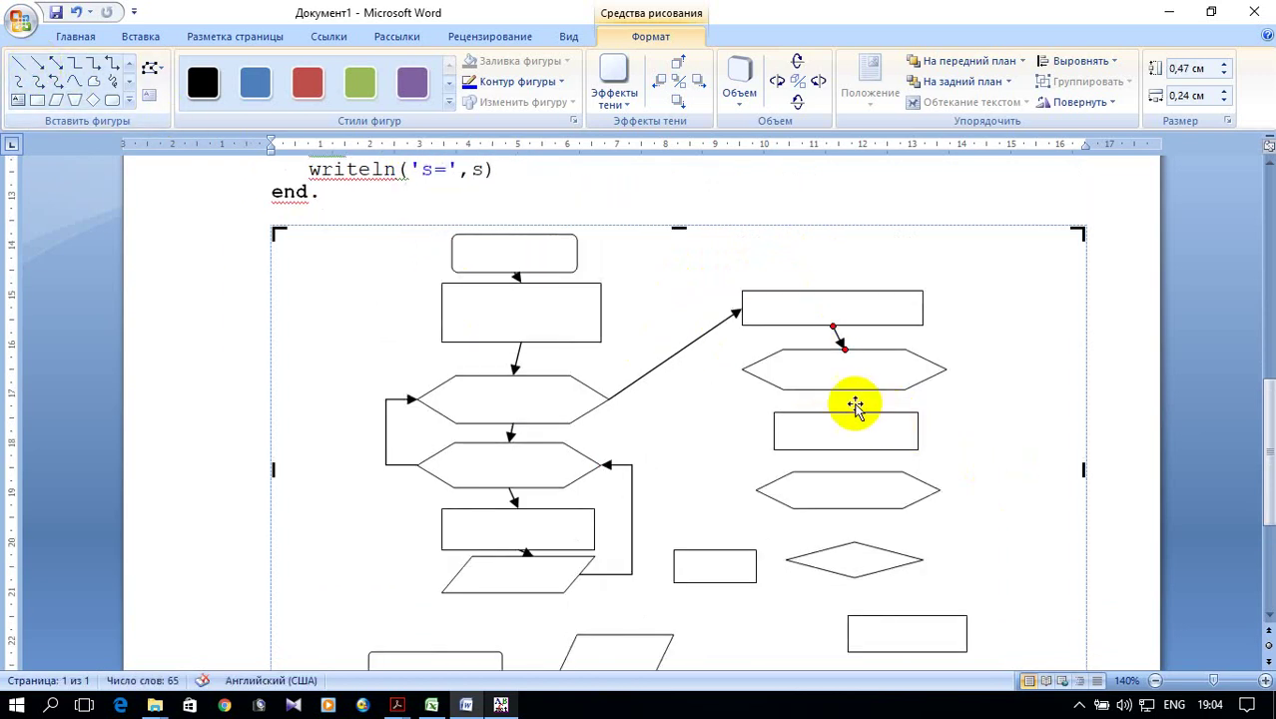
# Step: Arrow the right-column rectangle down to its hexagon, and the hexagon down to the diamond
pyautogui.click(40, 64)
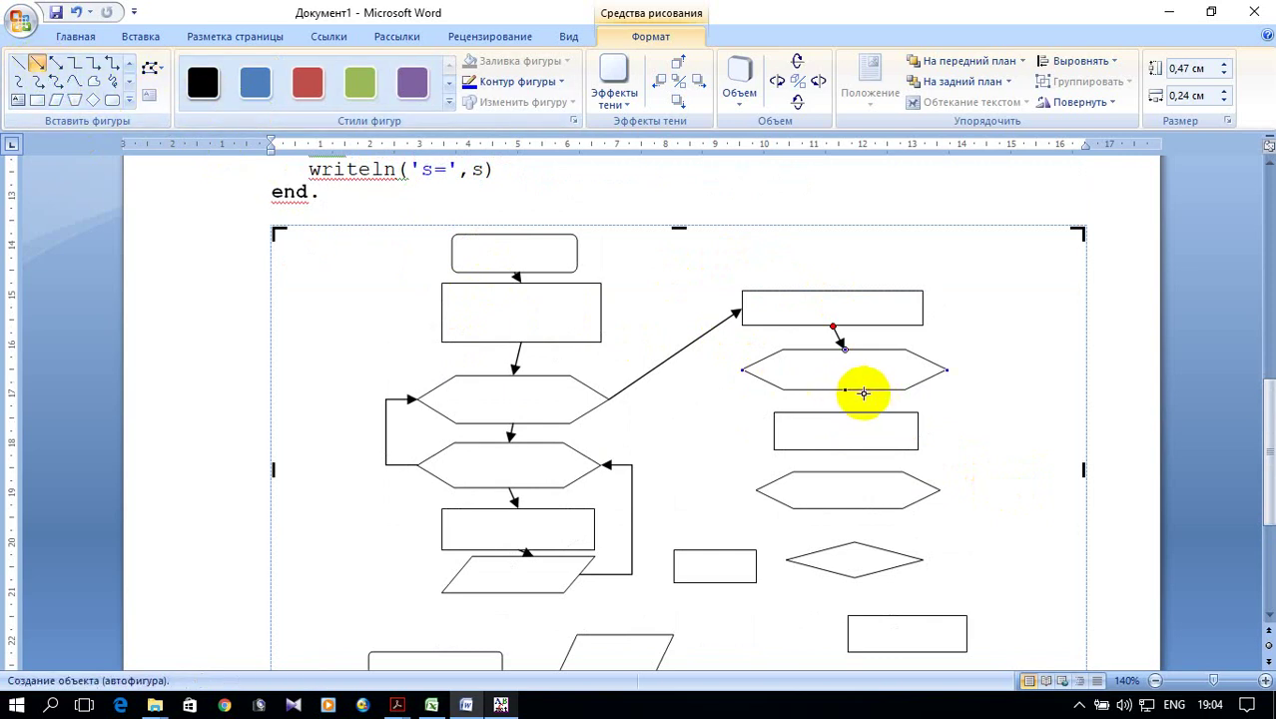
pyautogui.scroll(-1, 948, 412)
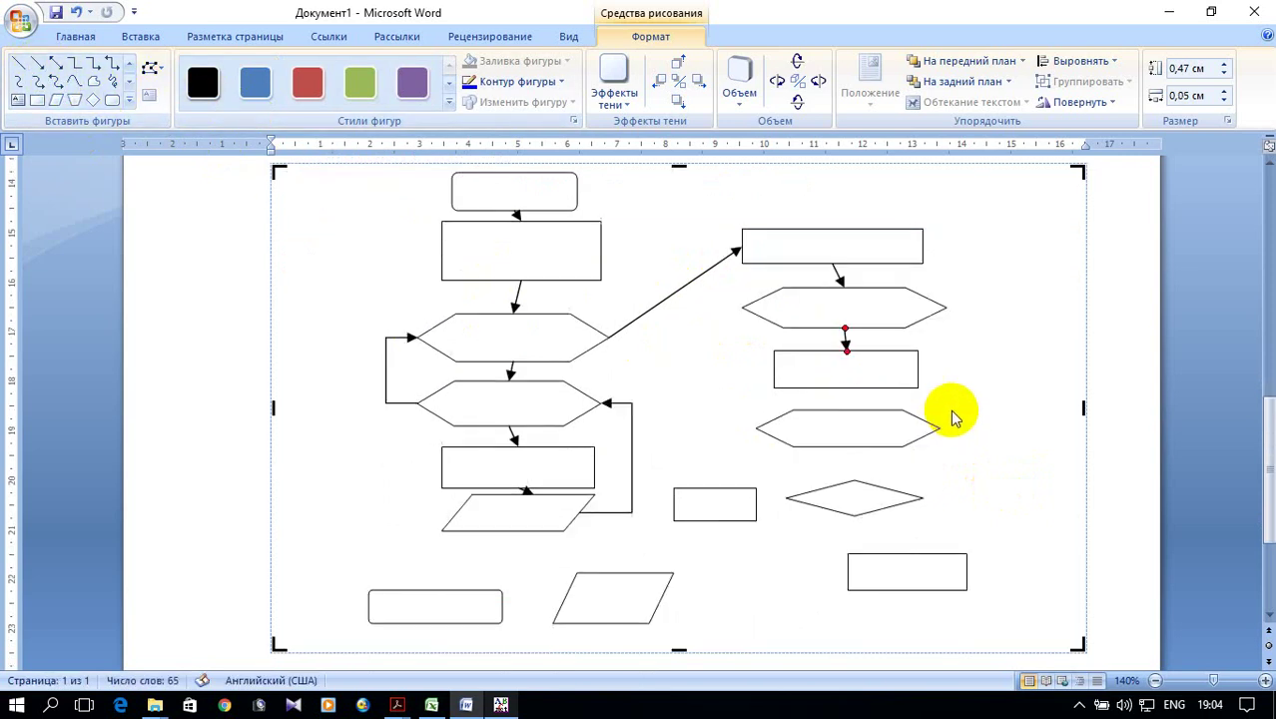
pyautogui.scroll(-1, 944, 409)
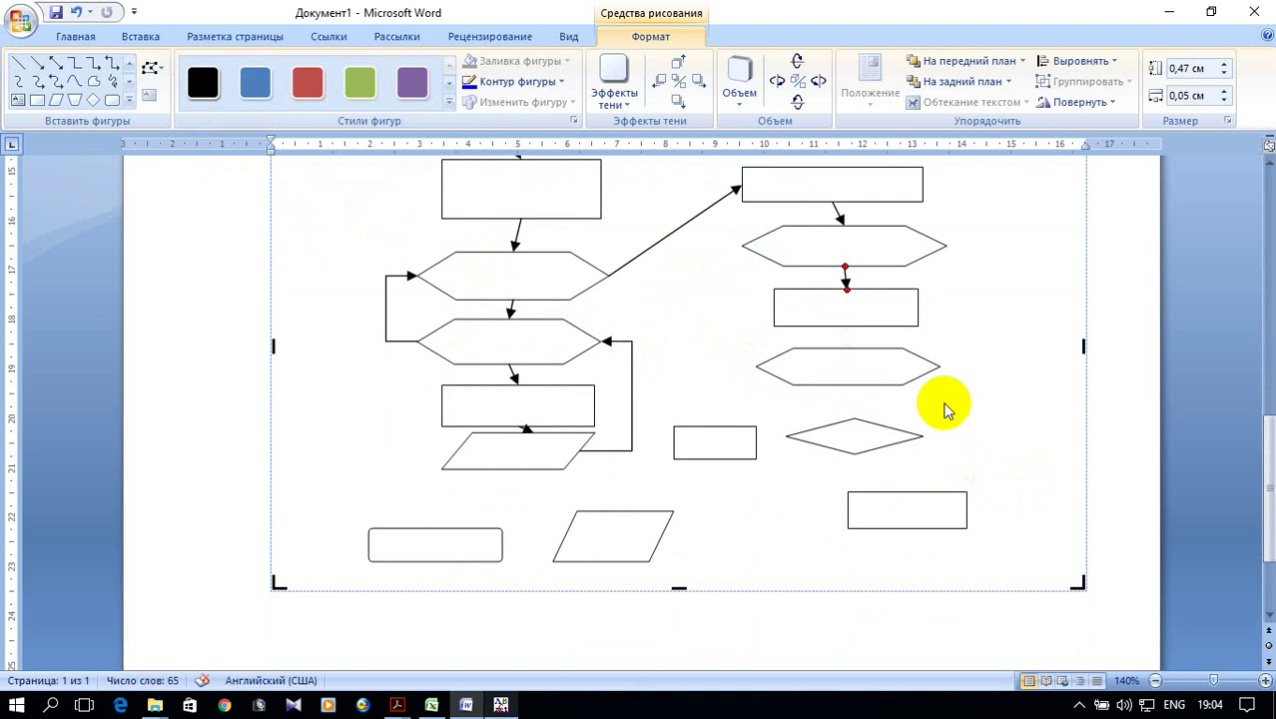
pyautogui.click(38, 65)
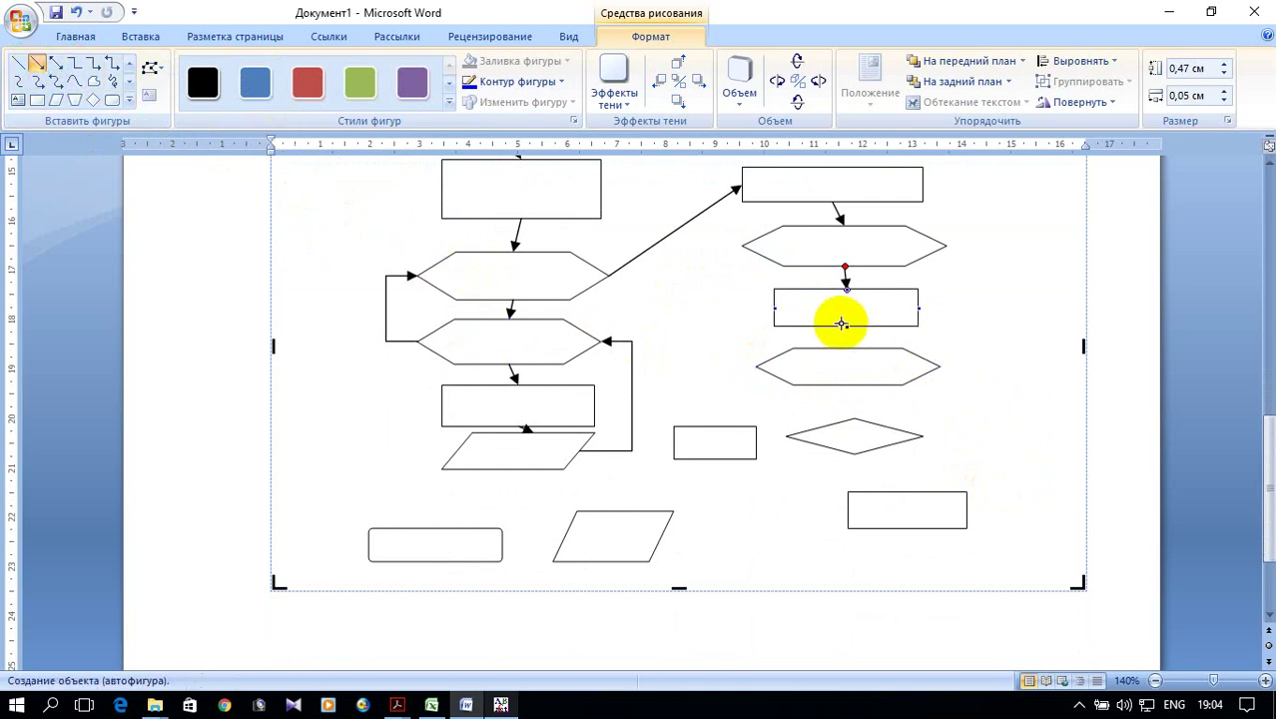
pyautogui.moveTo(846, 326); pyautogui.dragTo(848, 346)
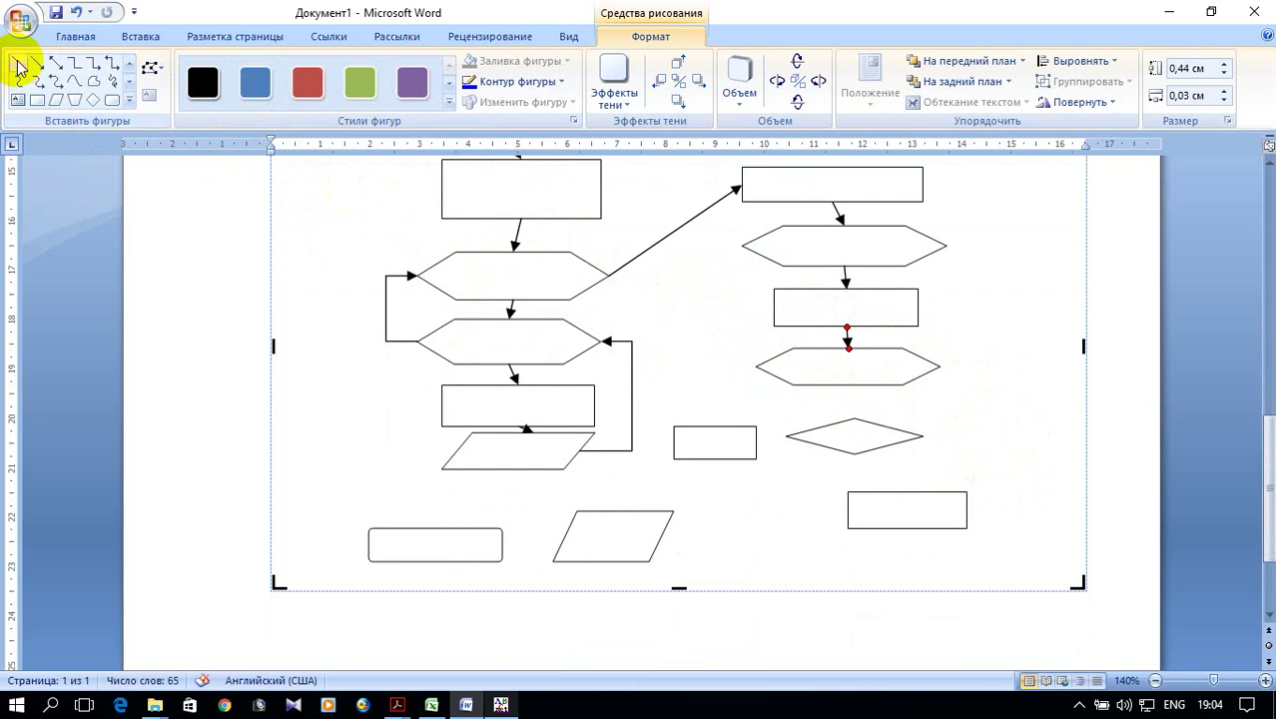
pyautogui.click(40, 66)
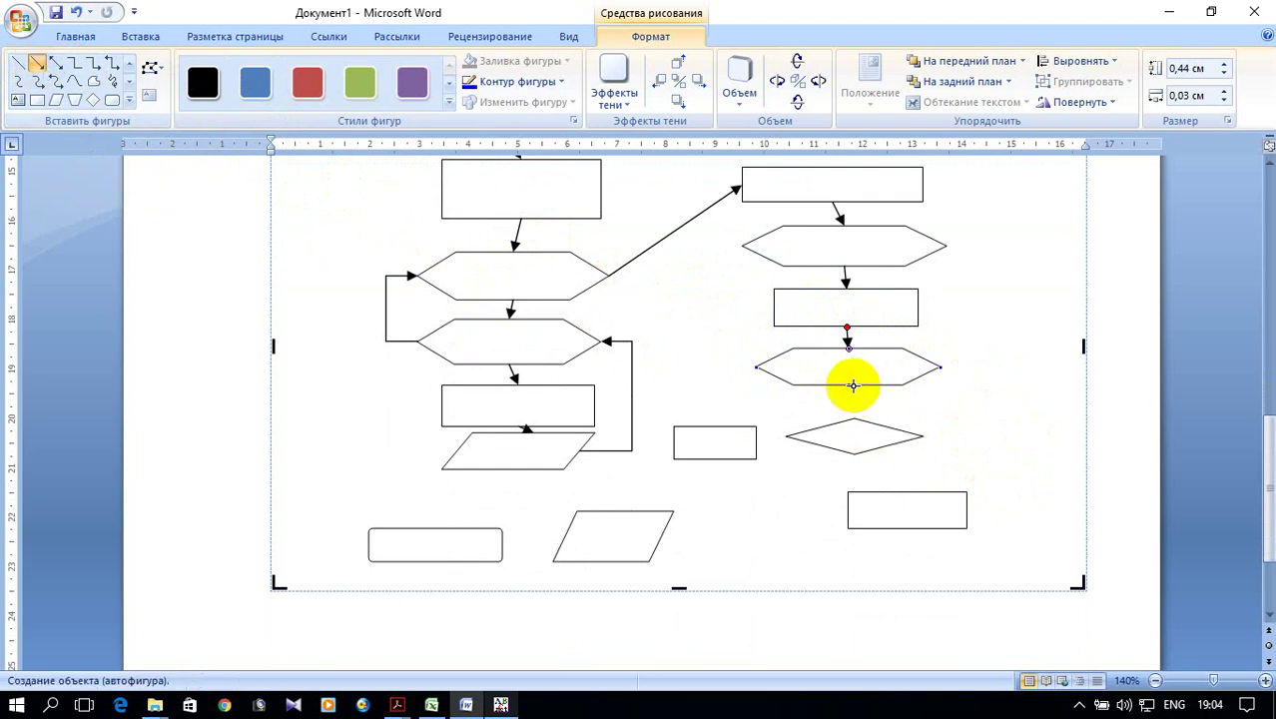
pyautogui.moveTo(852, 385); pyautogui.dragTo(854, 419)
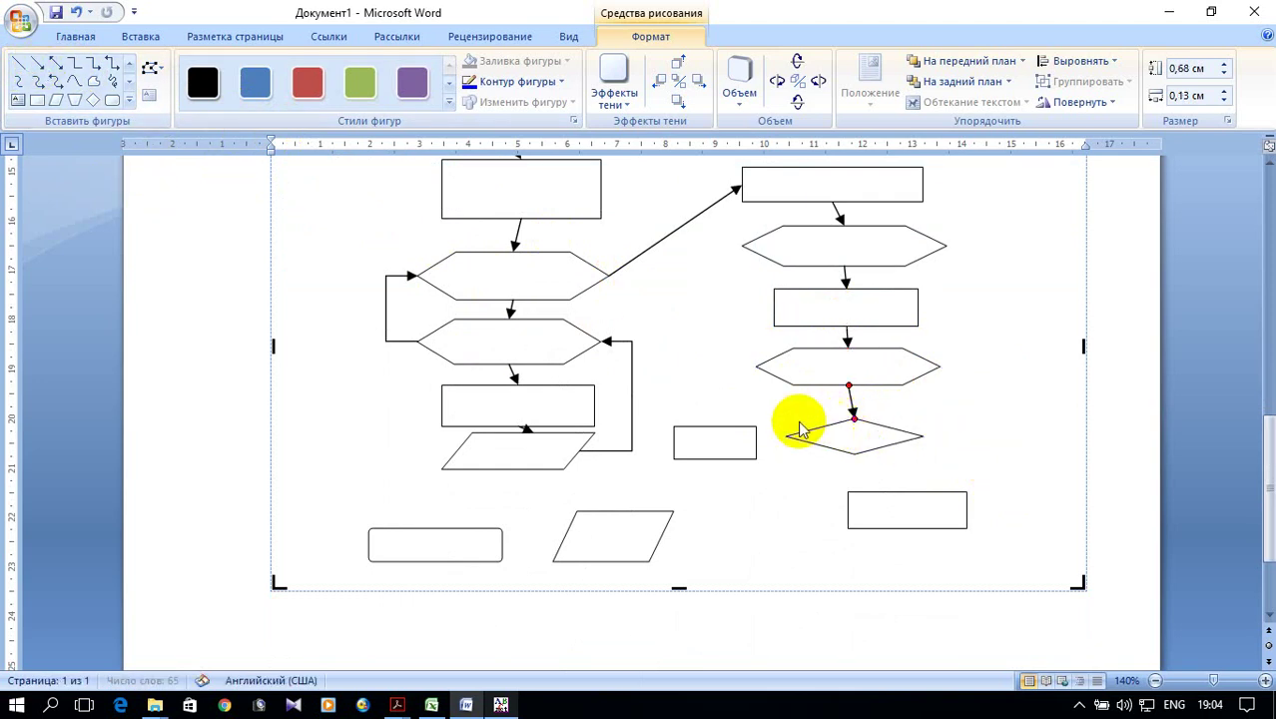
# Step: Arrow the diamond to the small rectangle, and the small rectangle back up to the hexagon
pyautogui.click(44, 70)
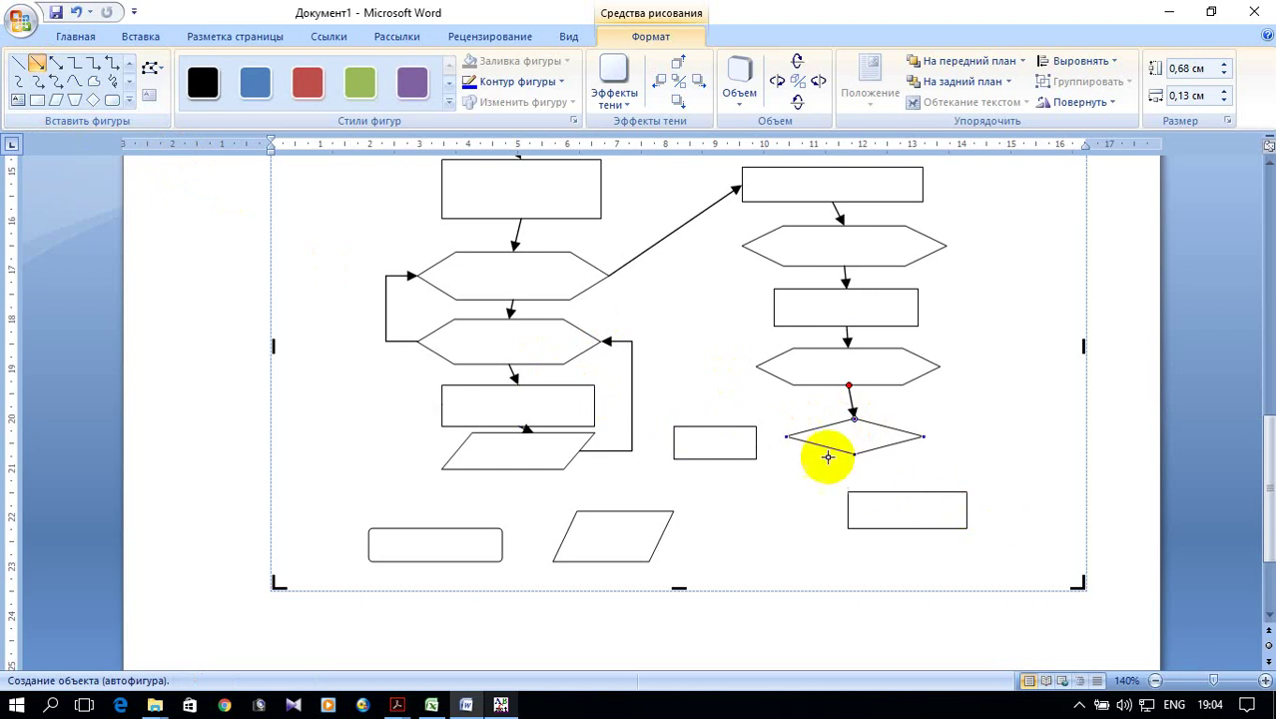
pyautogui.moveTo(787, 440); pyautogui.dragTo(756, 442)
pyautogui.click(33, 66)
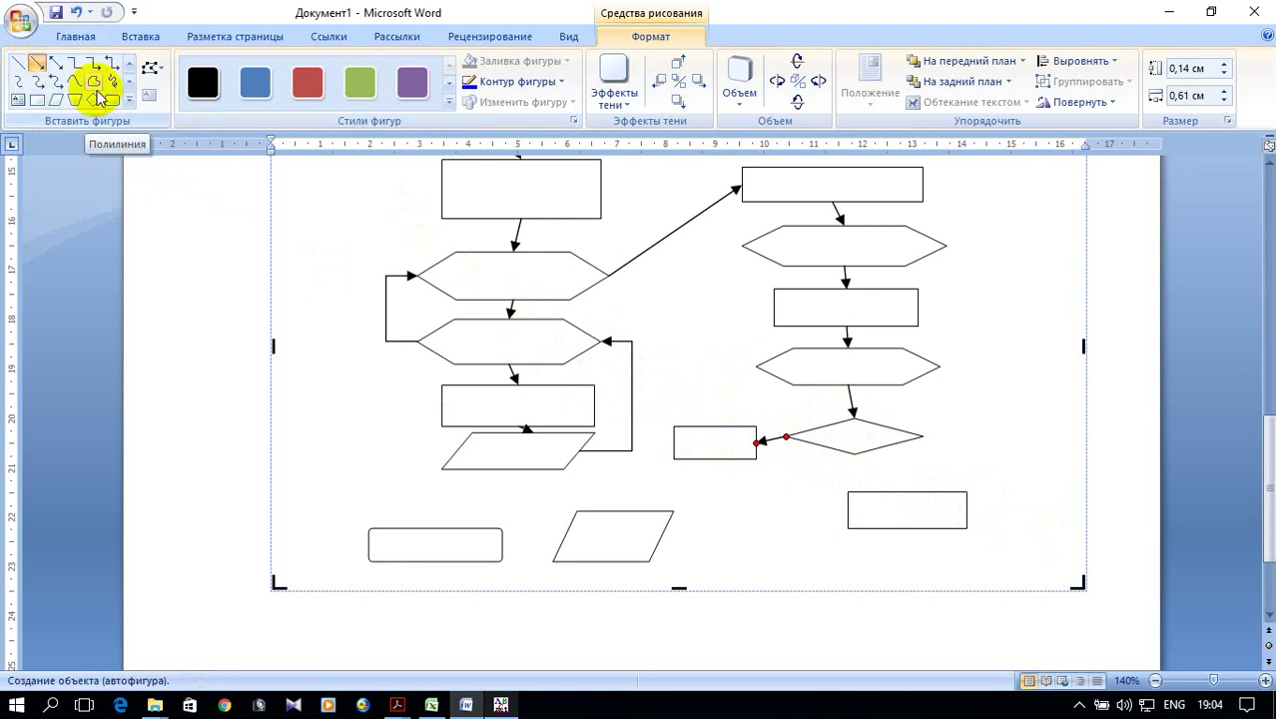
pyautogui.moveTo(722, 419); pyautogui.dragTo(756, 368)
# Step: Add elbow loops: diamond back to hexagon, hexagon to lower rectangle, lower rectangle back to upper hexagon
pyautogui.scroll(-1, 299, 222)
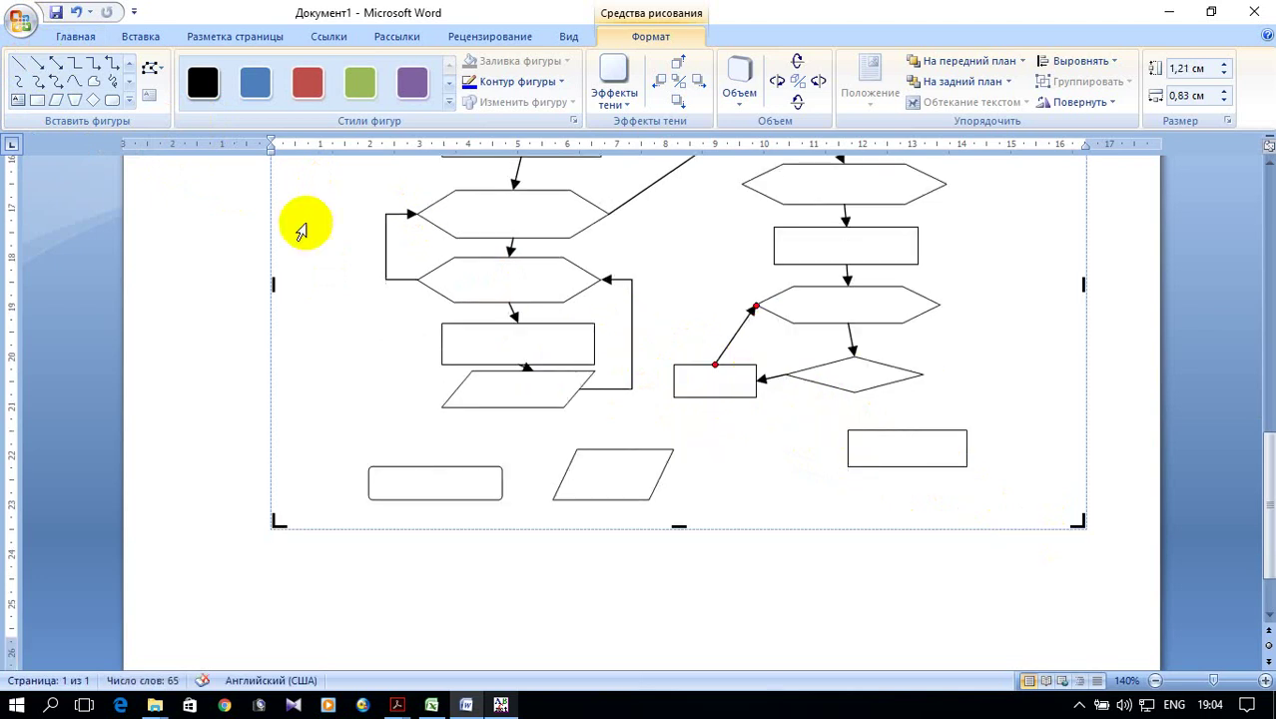
pyautogui.click(91, 68)
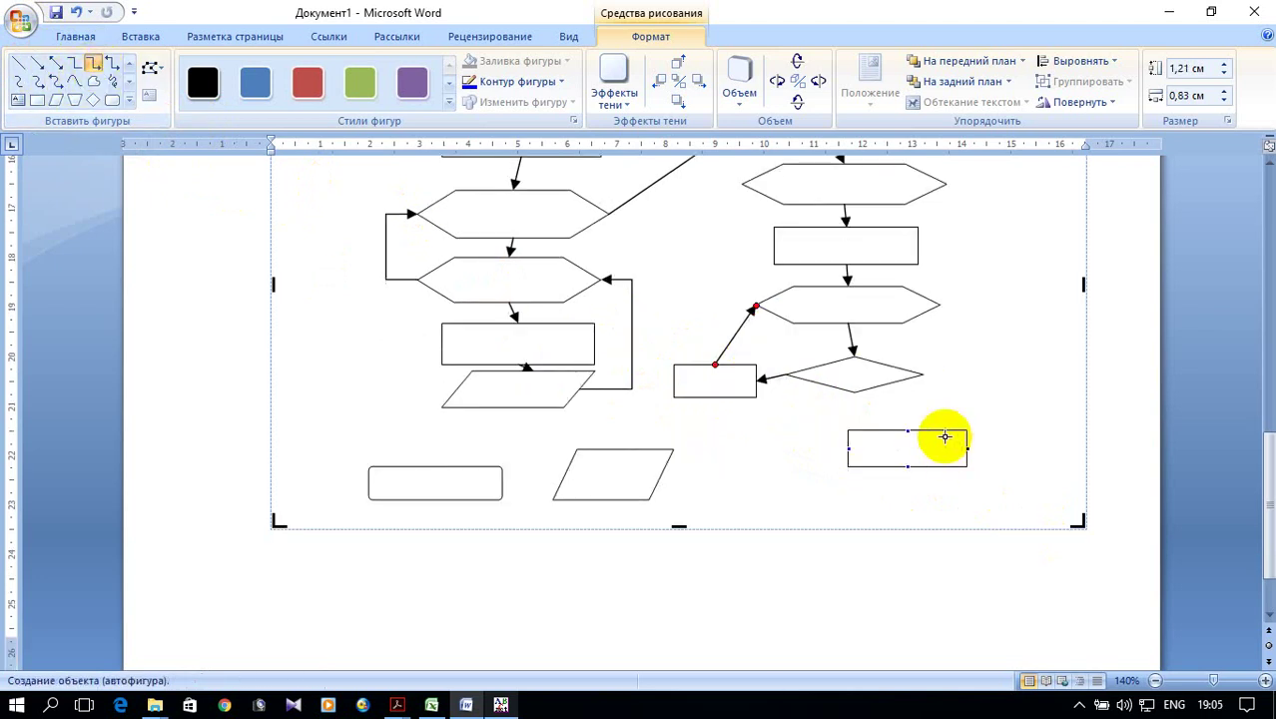
pyautogui.moveTo(922, 377); pyautogui.dragTo(759, 310)
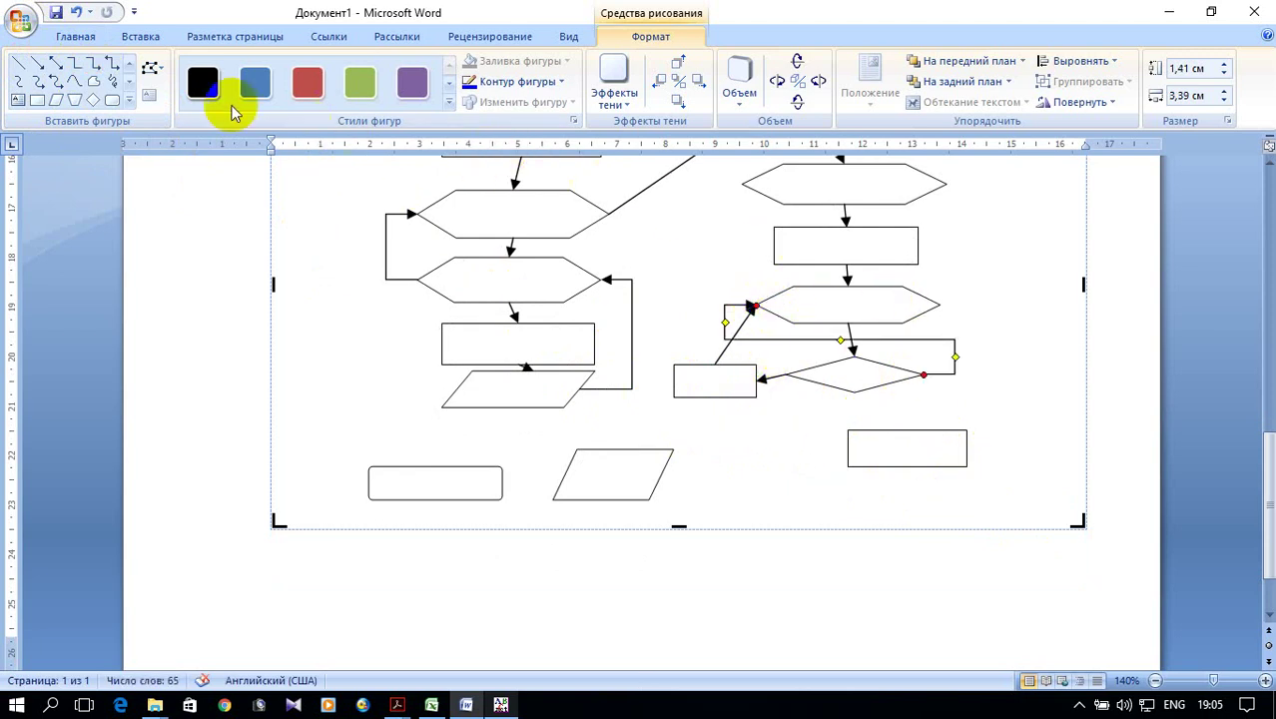
pyautogui.click(38, 64)
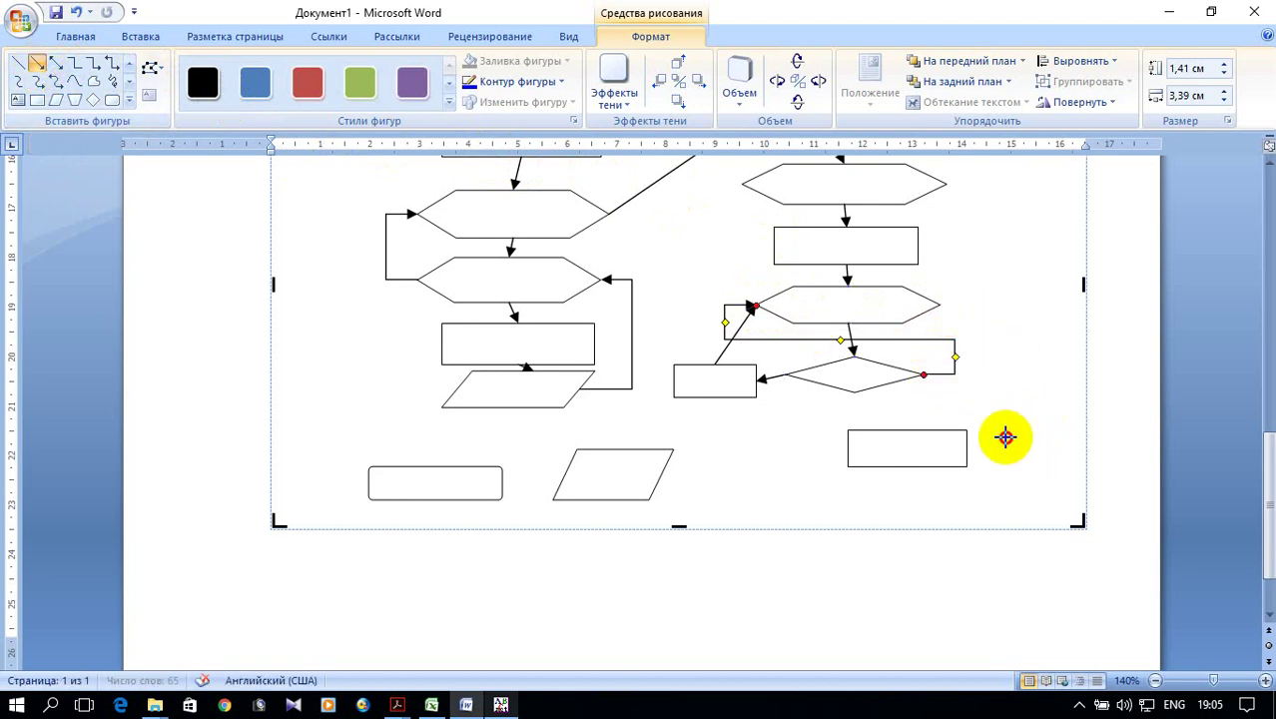
pyautogui.moveTo(940, 305); pyautogui.dragTo(998, 294)
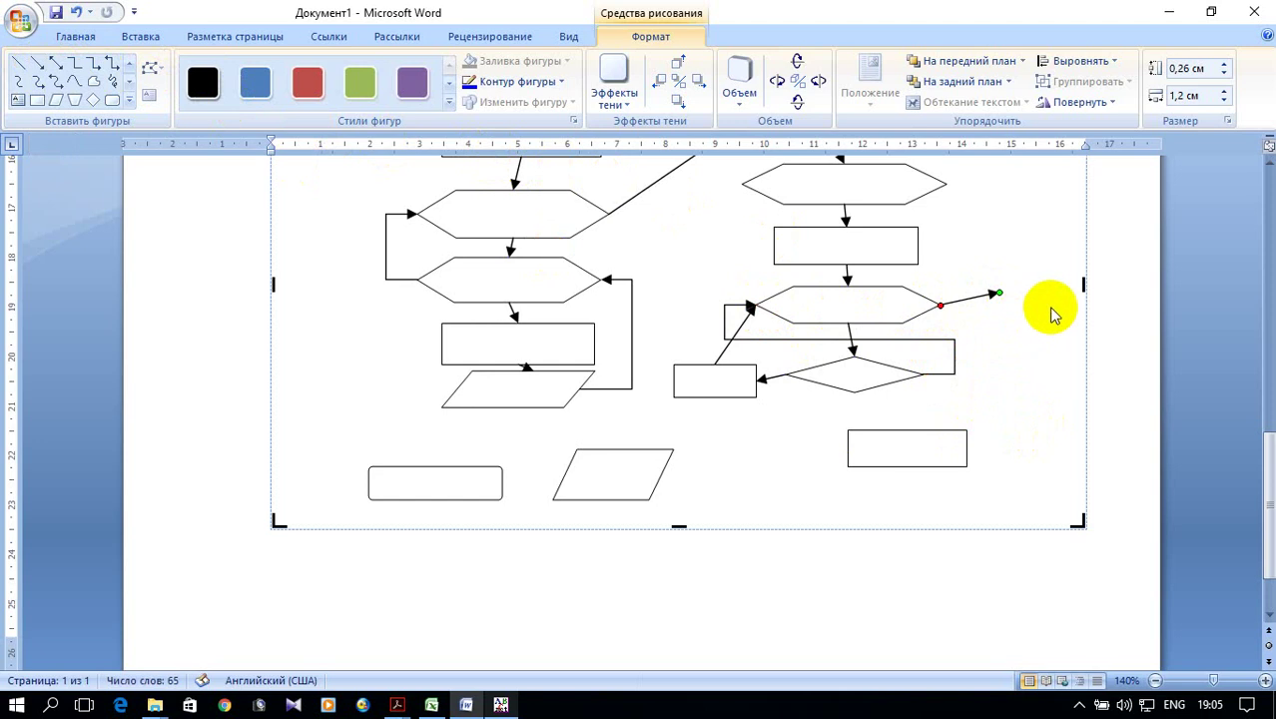
pyautogui.press('Delete')
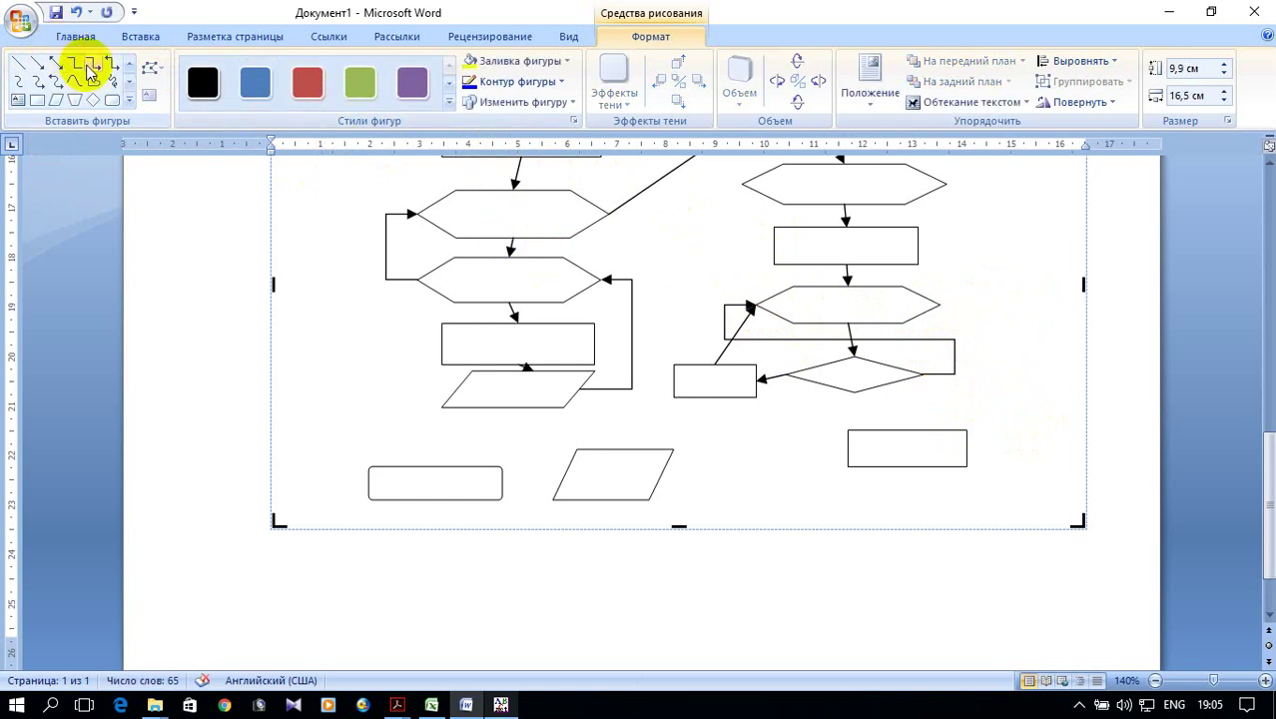
pyautogui.click(93, 63)
pyautogui.moveTo(938, 309)
pyautogui.mouseDown()
pyautogui.moveTo(918, 419)
pyautogui.moveTo(966, 448)
pyautogui.mouseUp()
pyautogui.scroll(1, 1023, 446)
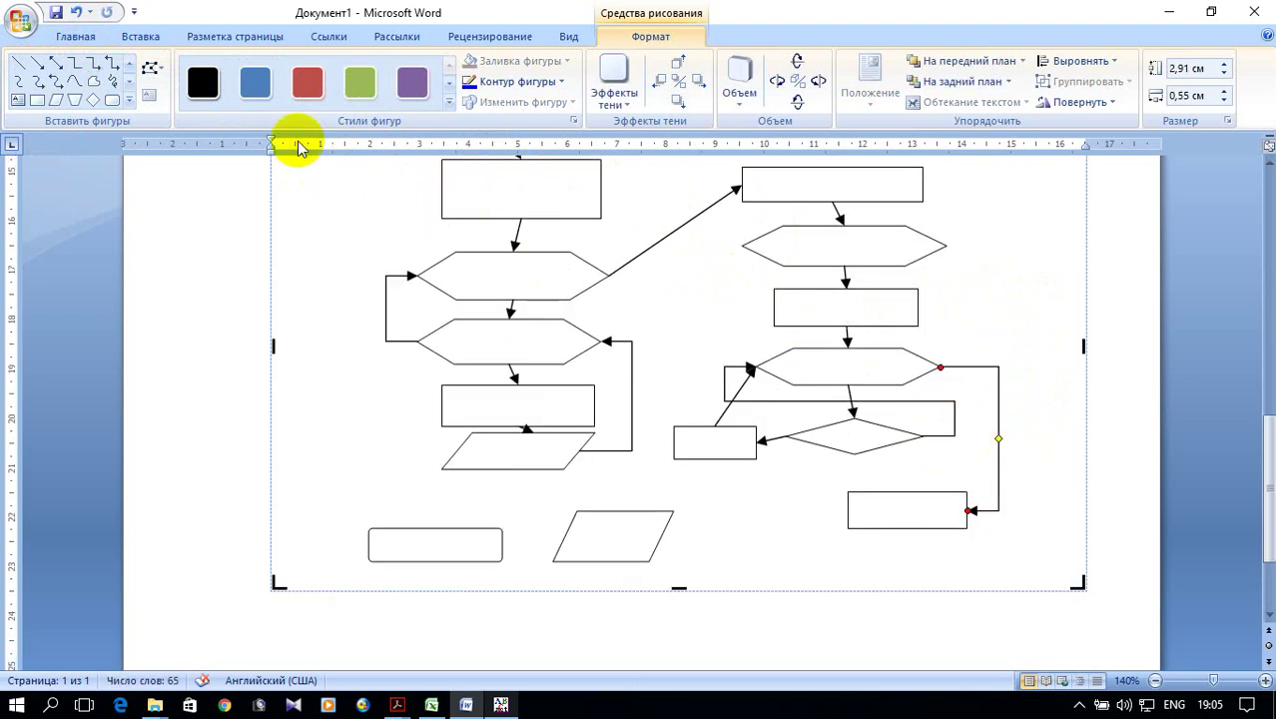
pyautogui.click(93, 62)
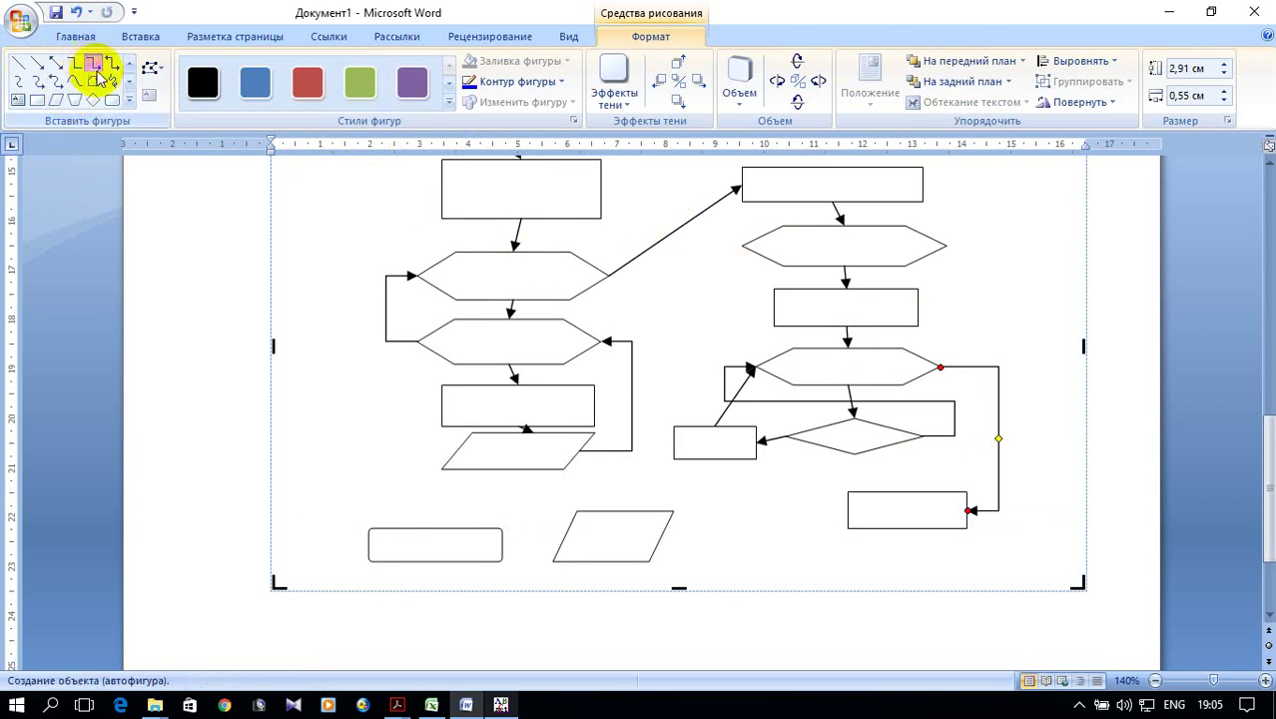
pyautogui.moveTo(910, 531); pyautogui.dragTo(946, 246)
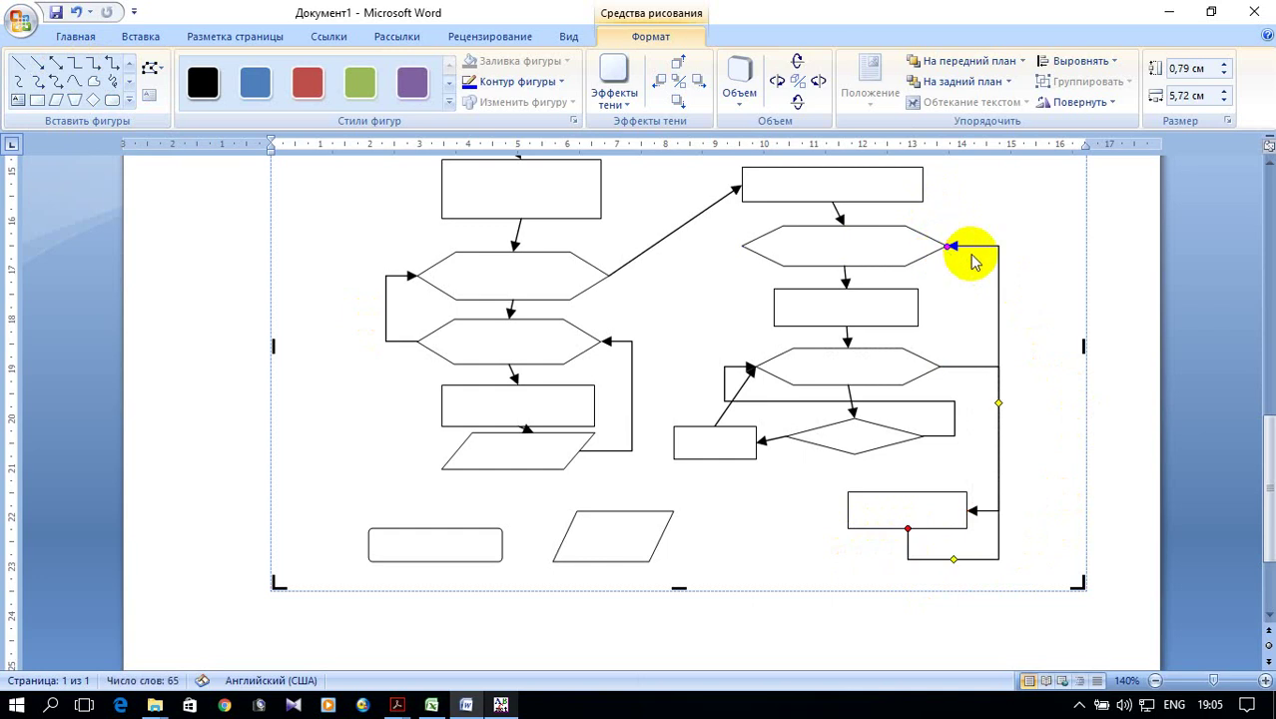
# Step: Arrow the upper hexagon to the parallelogram, and the parallelogram to the bottom-left rectangle
pyautogui.click(36, 63)
pyautogui.moveTo(738, 248); pyautogui.dragTo(625, 510)
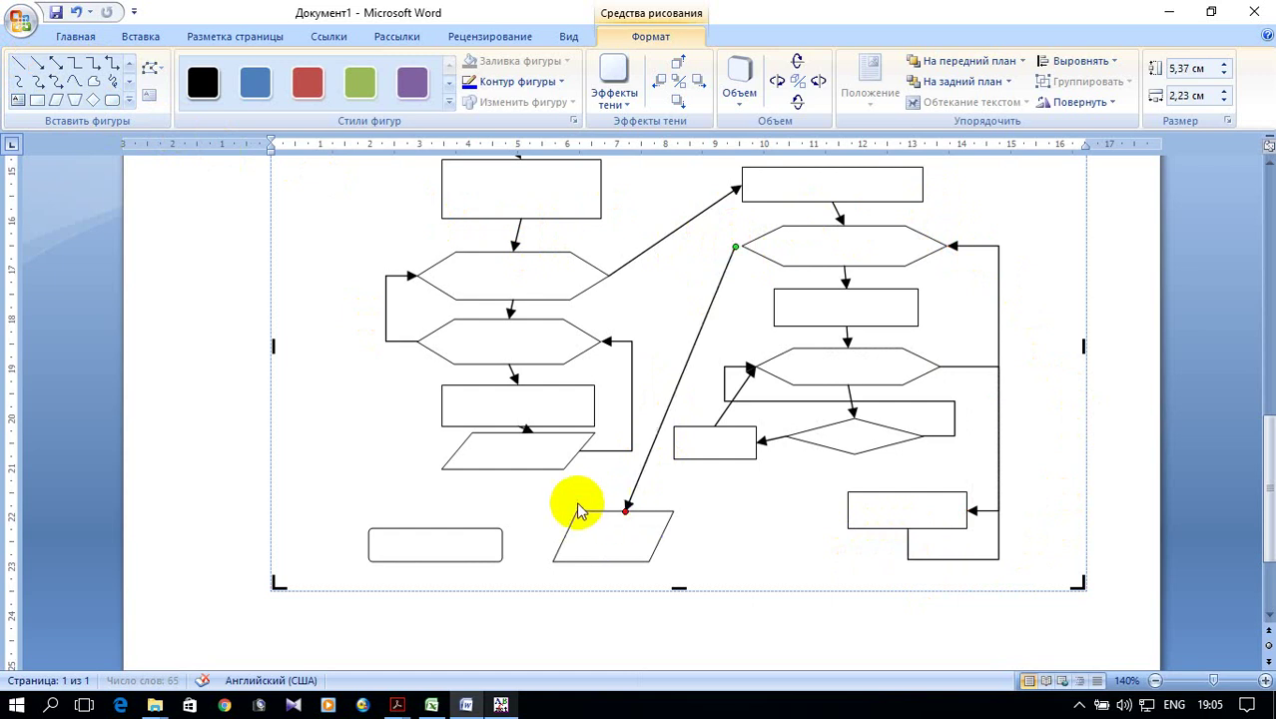
pyautogui.click(36, 63)
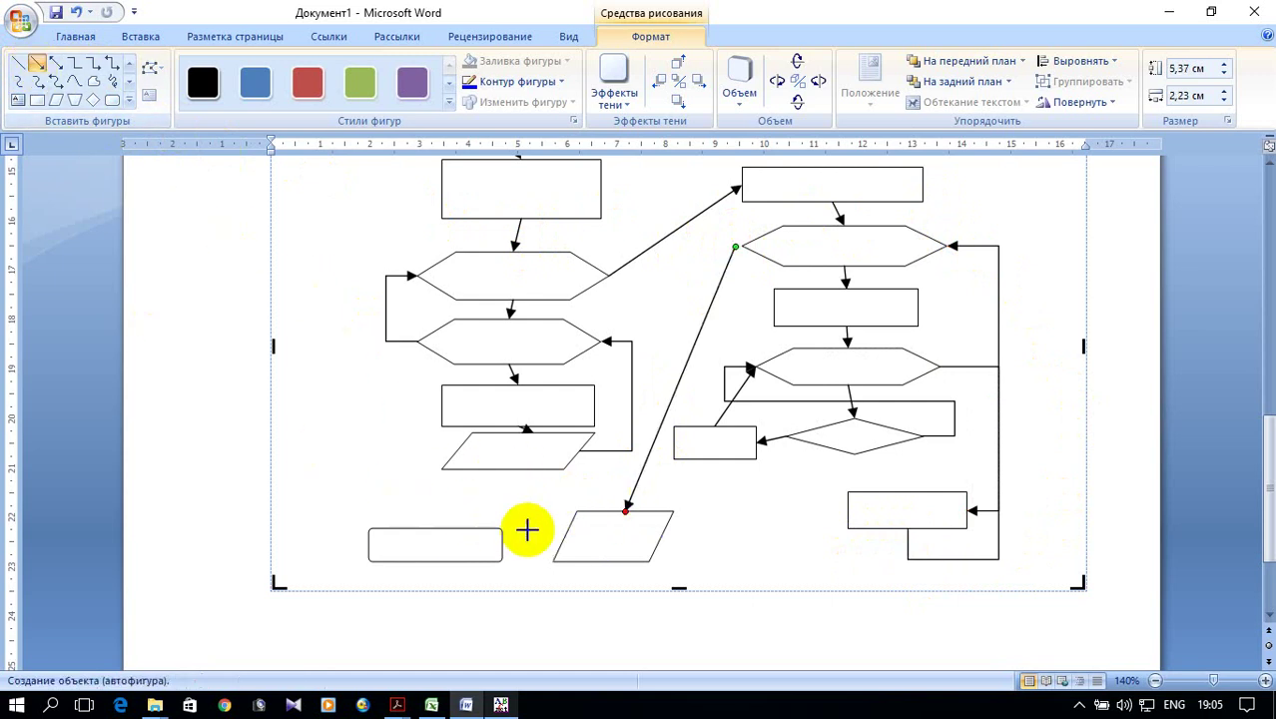
pyautogui.moveTo(565, 536); pyautogui.dragTo(503, 541)
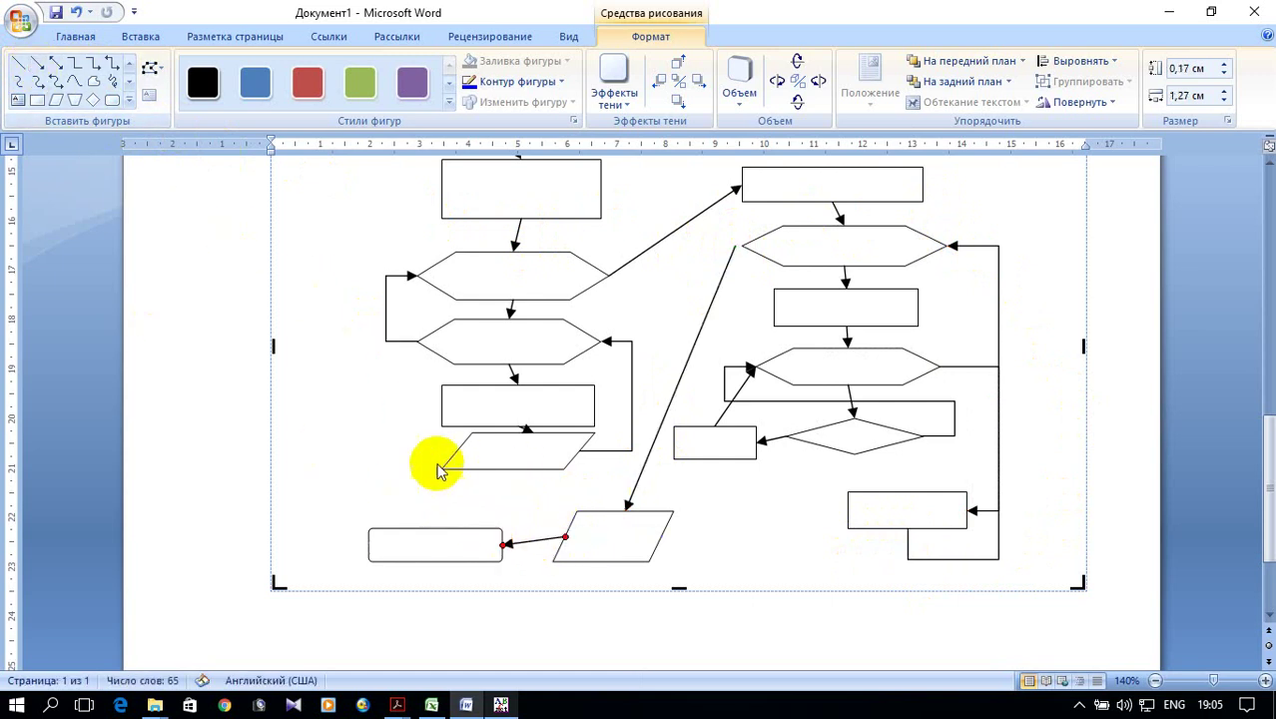
pyautogui.scroll(3, 397, 399)
# Step: Split the window mid-screen via View > Split, scrolling the top pane to the Primer_23 code header
pyautogui.click(568, 36)
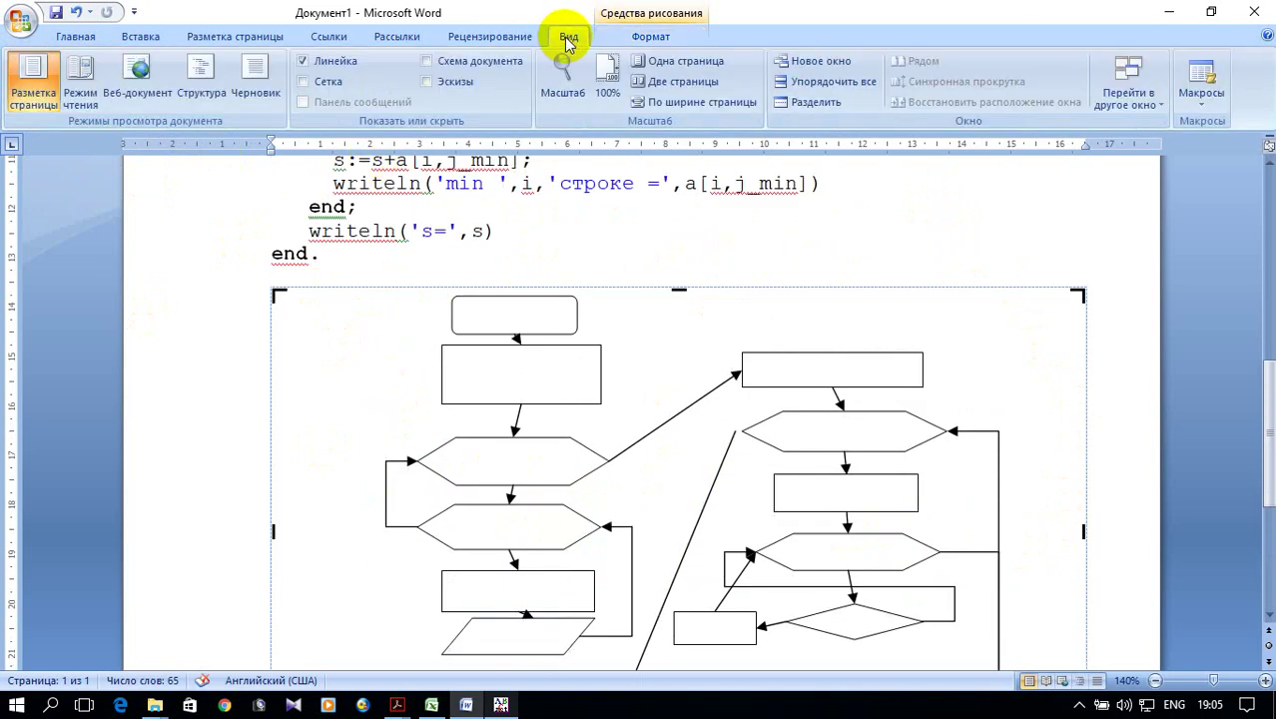
pyautogui.click(799, 100)
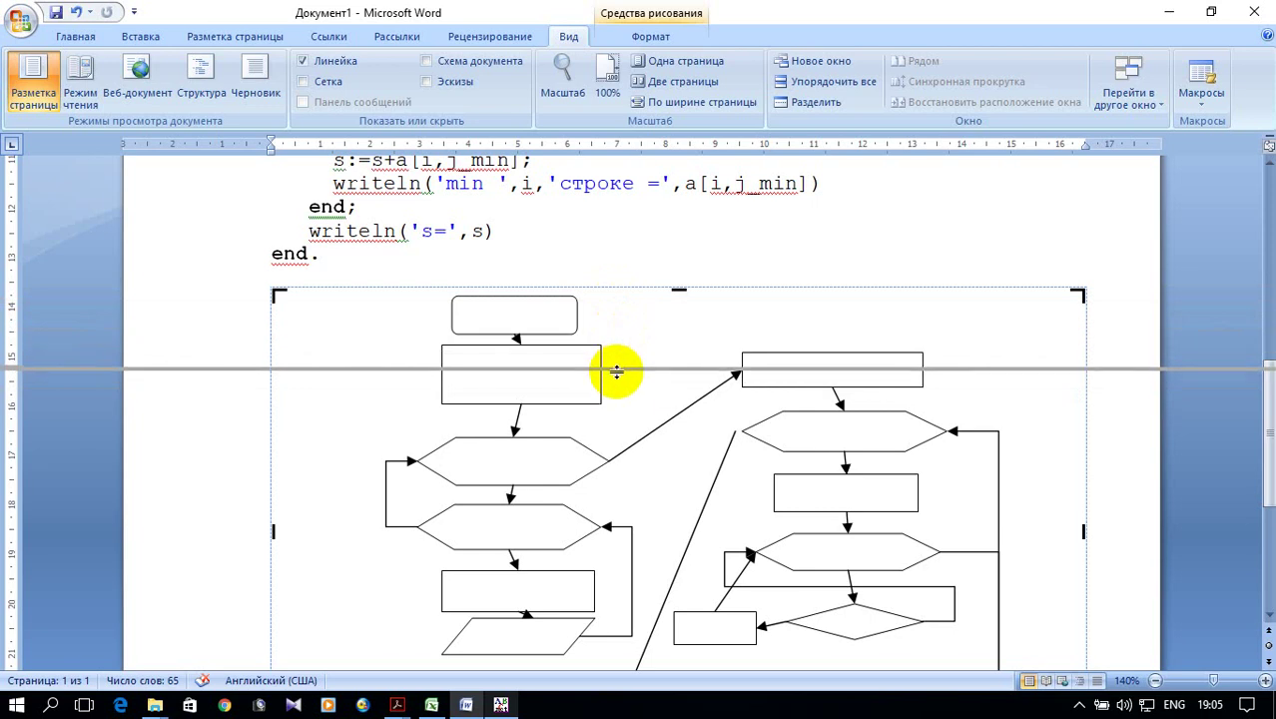
pyautogui.click(615, 370)
pyautogui.scroll(5, 679, 319)
pyautogui.scroll(1, 679, 319)
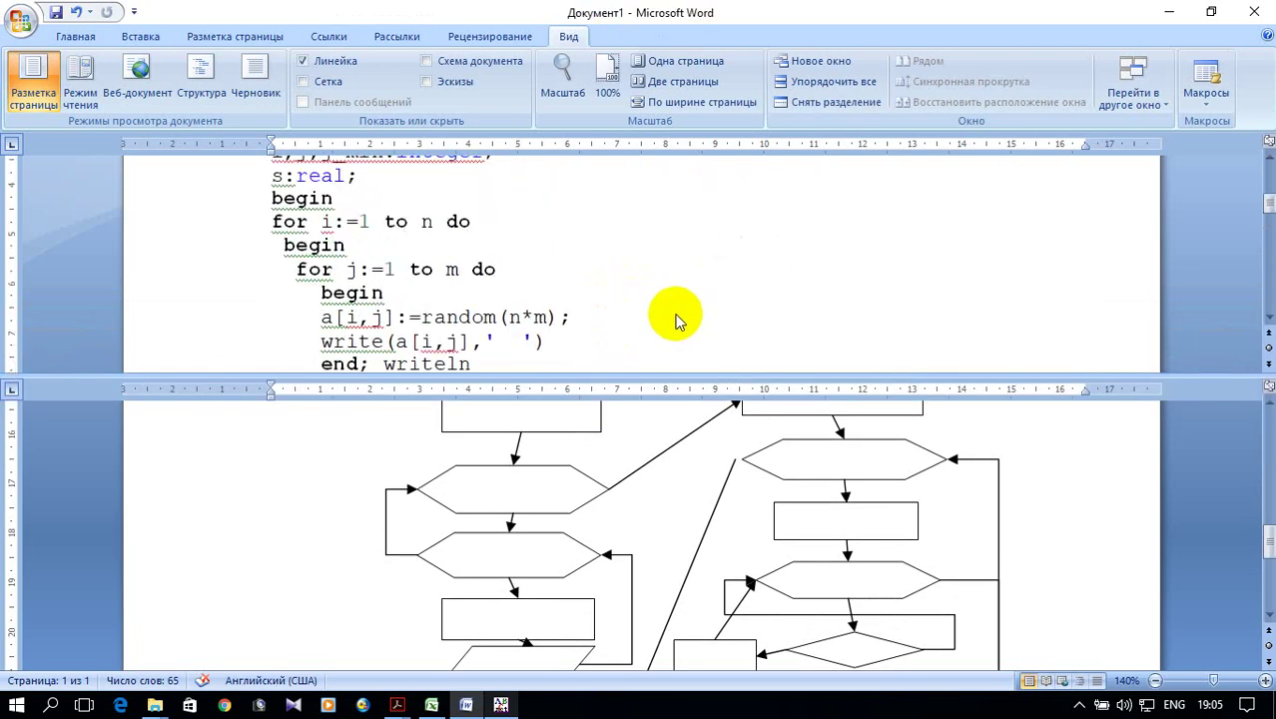
pyautogui.scroll(2, 679, 317)
pyautogui.scroll(3, 642, 489)
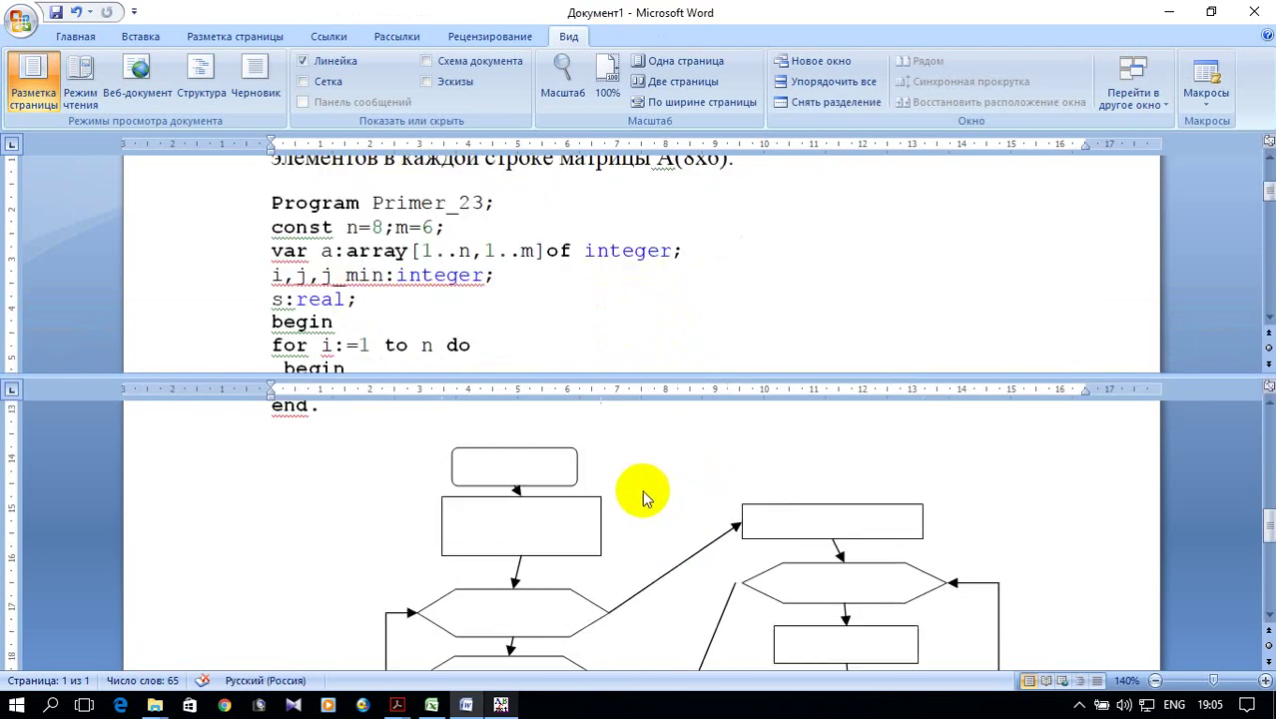
# Step: Copy the constants n=8;m=6 from the program's const line
pyautogui.click(541, 470)
pyautogui.rightClick(542, 467)
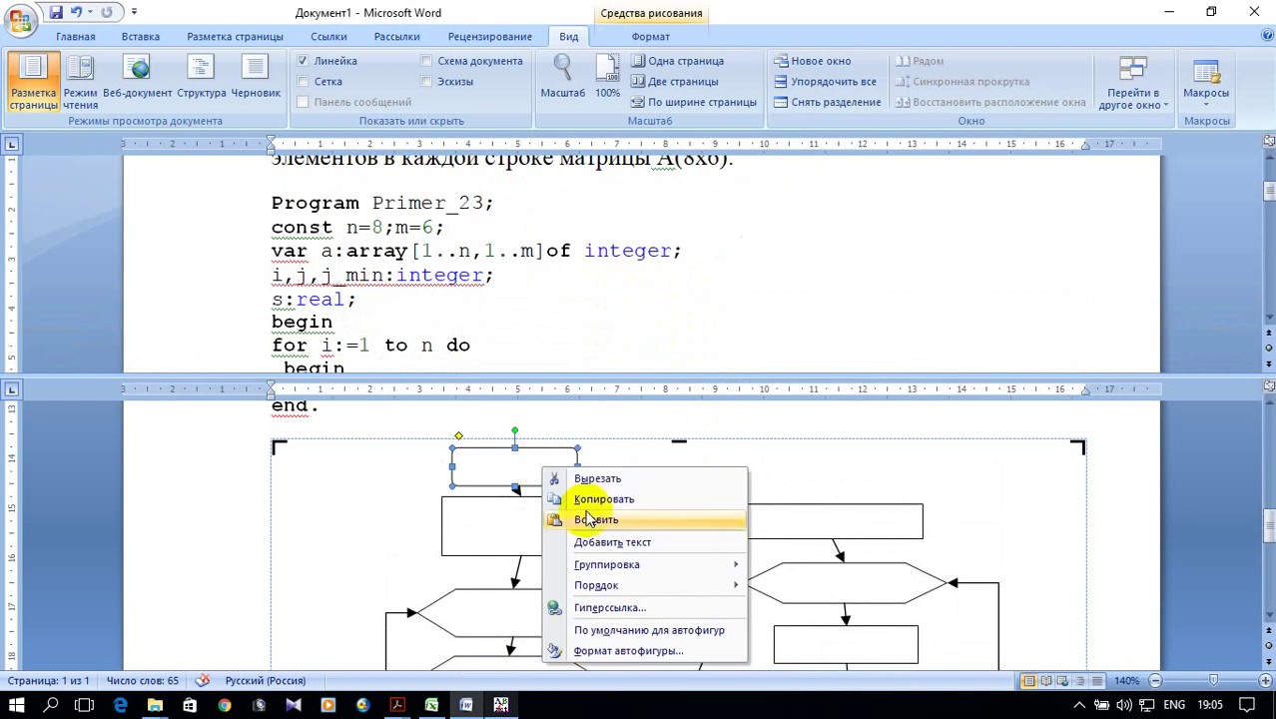
pyautogui.click(638, 539)
pyautogui.write('начало')
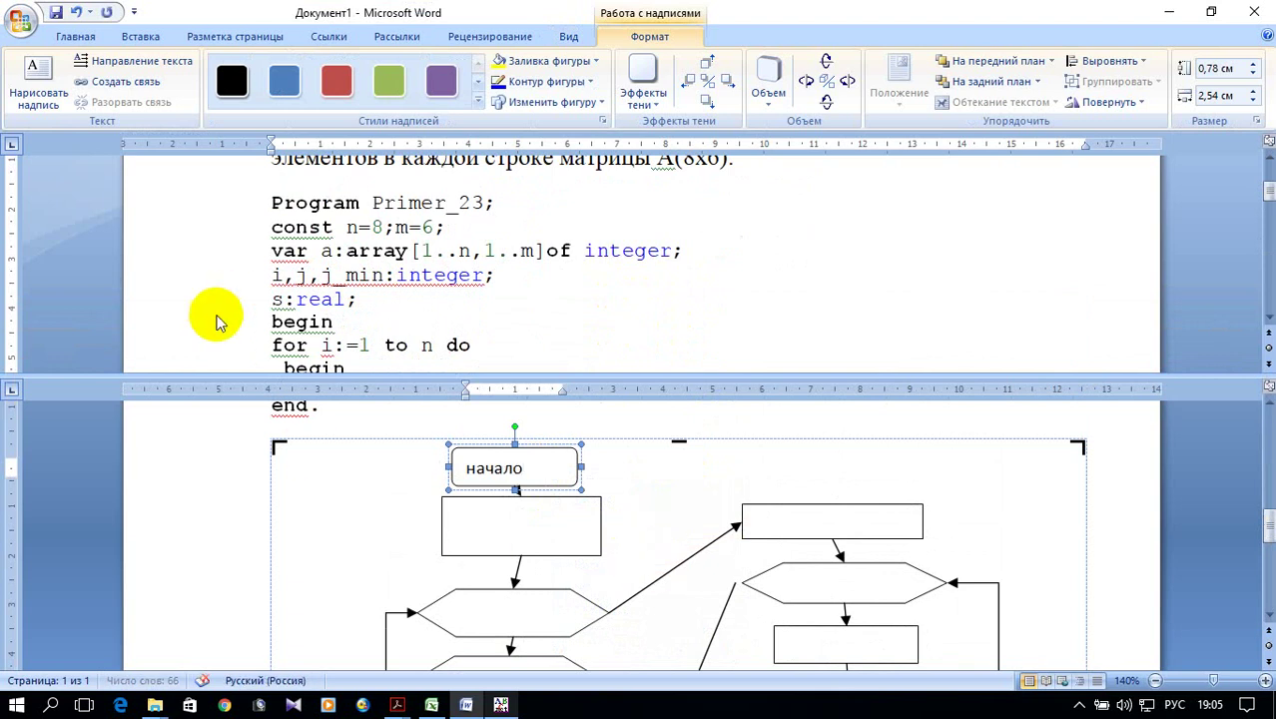
pyautogui.click(397, 246)
pyautogui.moveTo(348, 227); pyautogui.dragTo(431, 227)
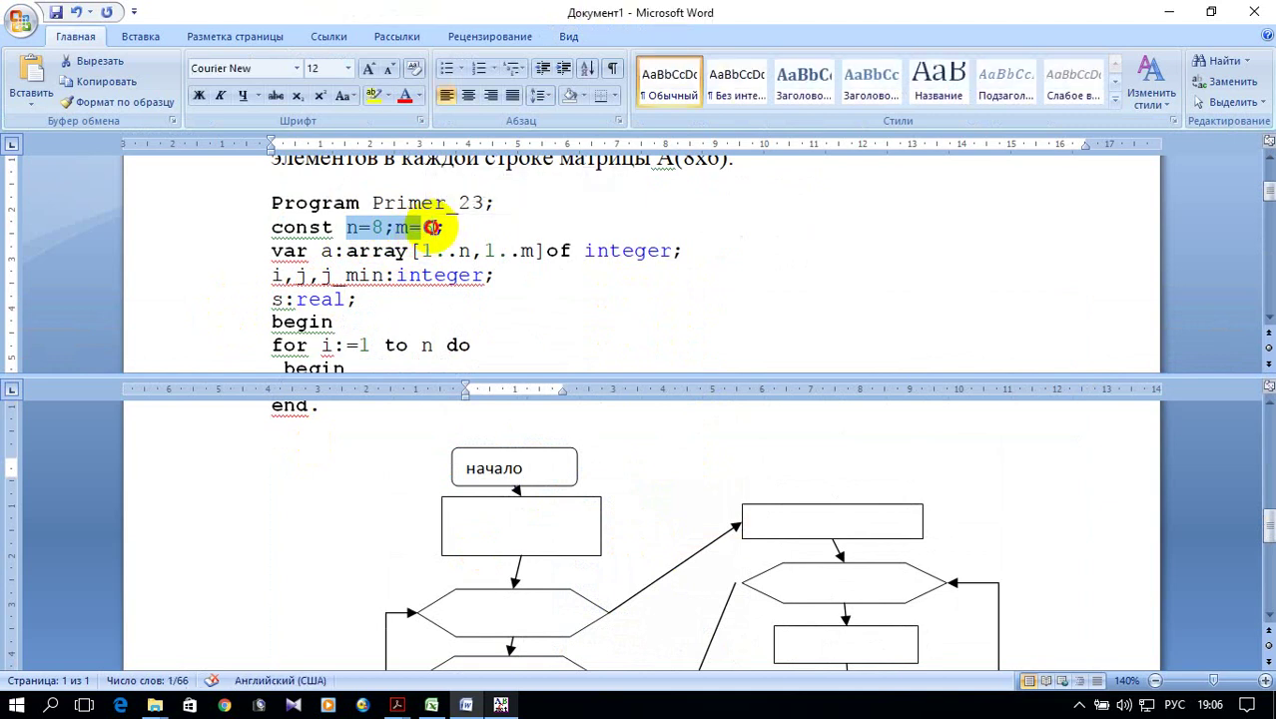
pyautogui.rightClick(420, 235)
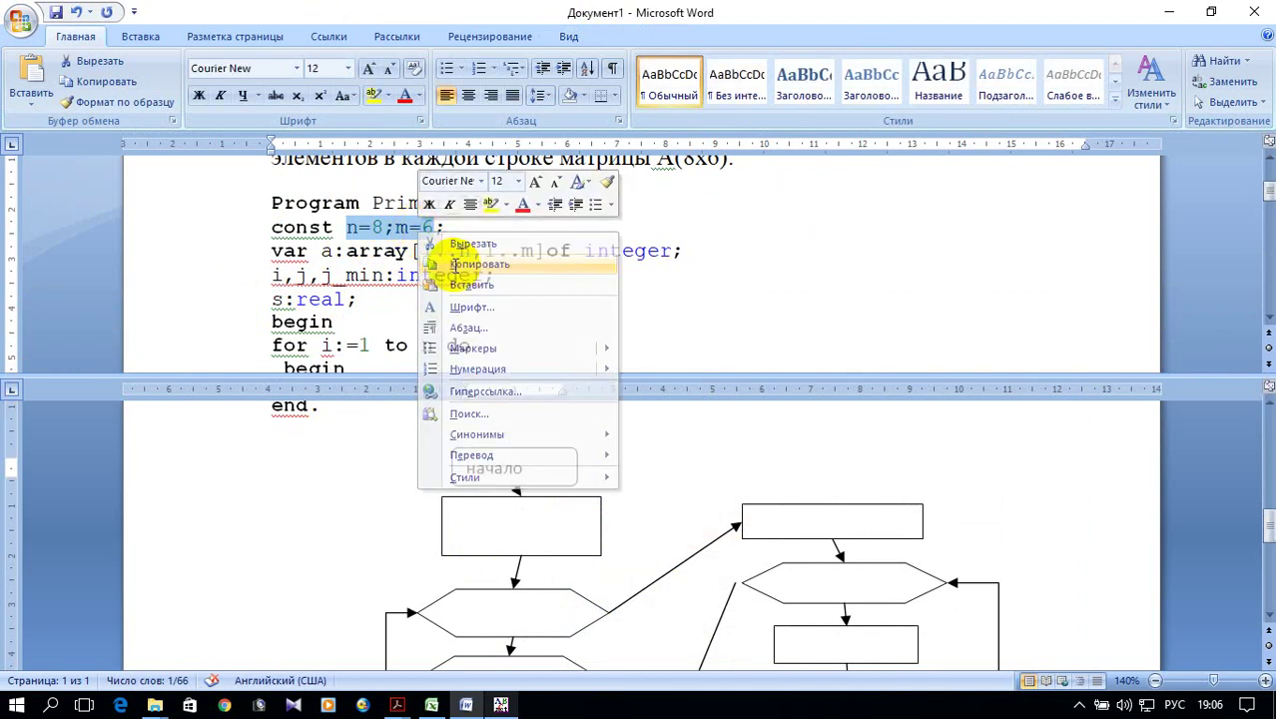
pyautogui.click(458, 263)
# Step: Paste n=8;m=6 into the box under начало and shrink it to 0,62 × 2,35 cm
pyautogui.click(541, 515)
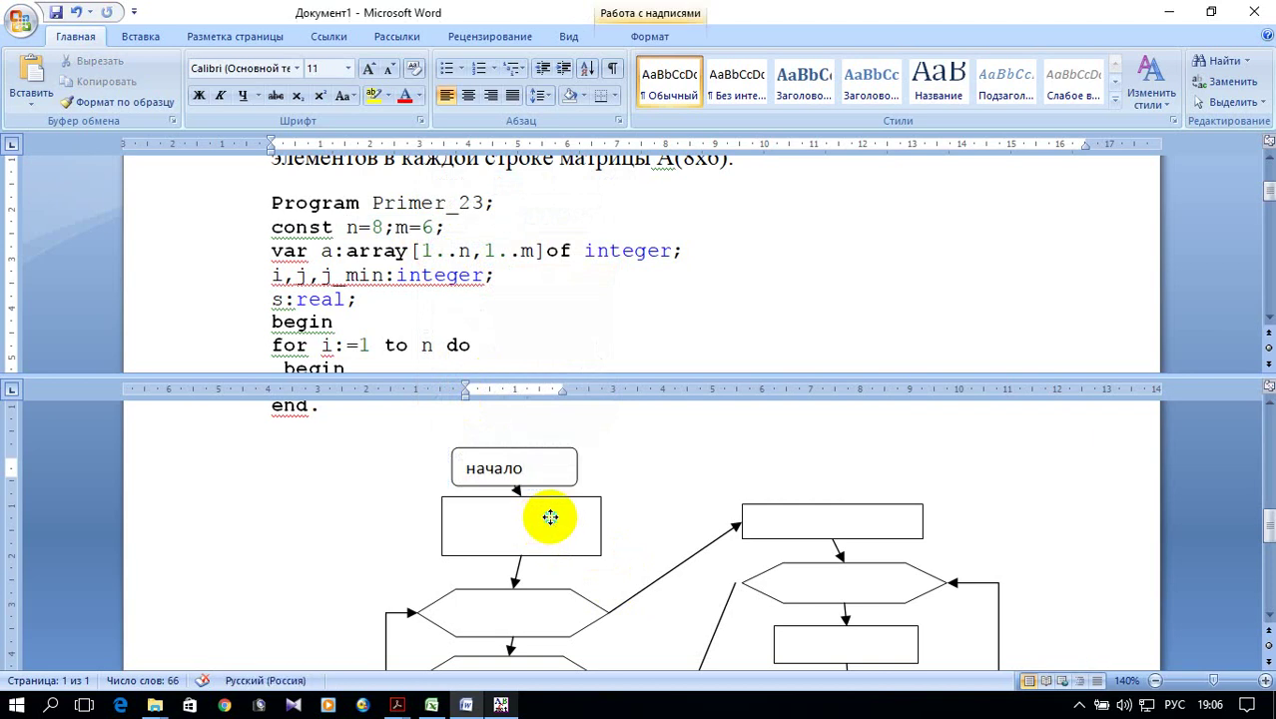
pyautogui.rightClick(551, 519)
pyautogui.click(621, 397)
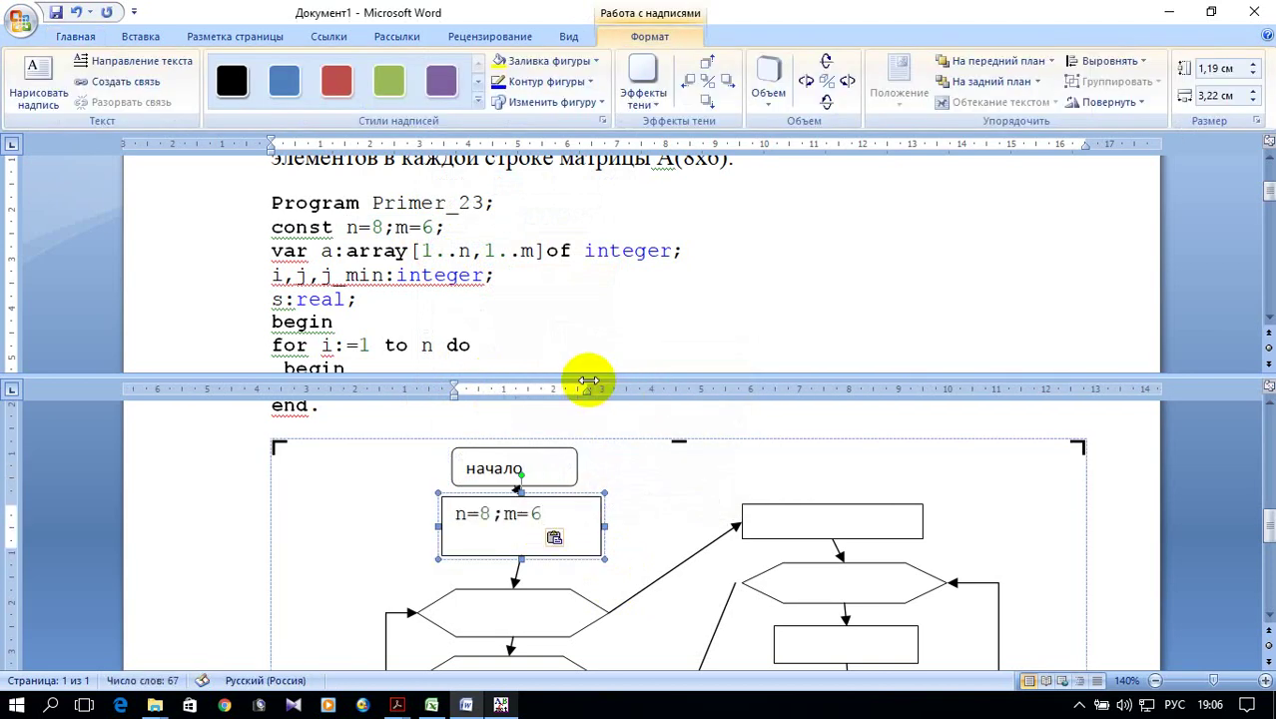
pyautogui.moveTo(520, 556); pyautogui.dragTo(509, 524)
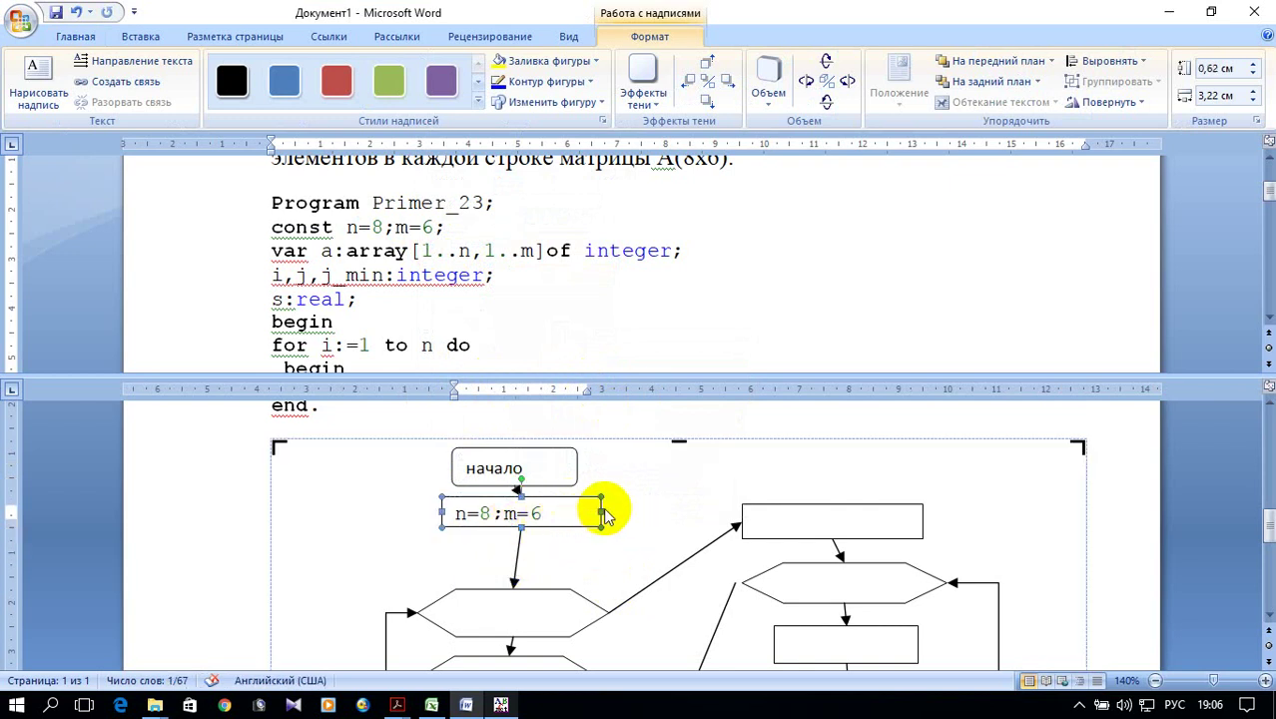
pyautogui.click(570, 514)
pyautogui.moveTo(602, 514); pyautogui.dragTo(557, 514)
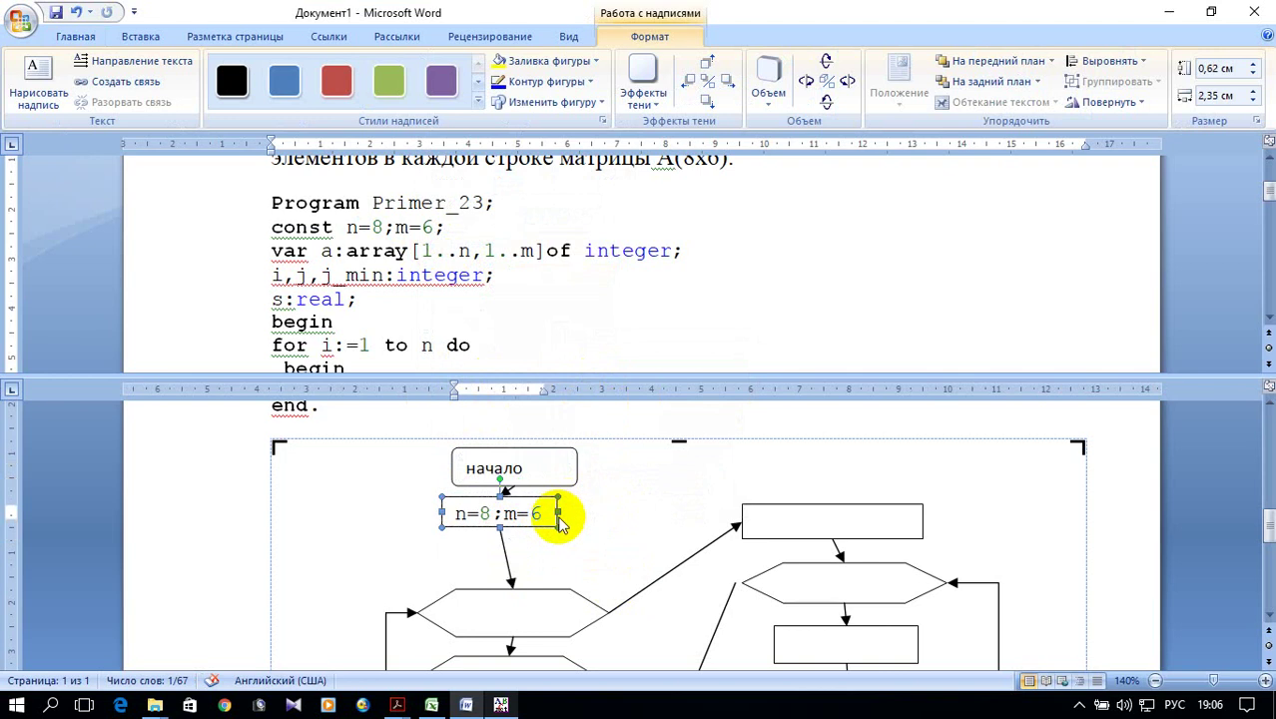
pyautogui.scroll(-3, 557, 514)
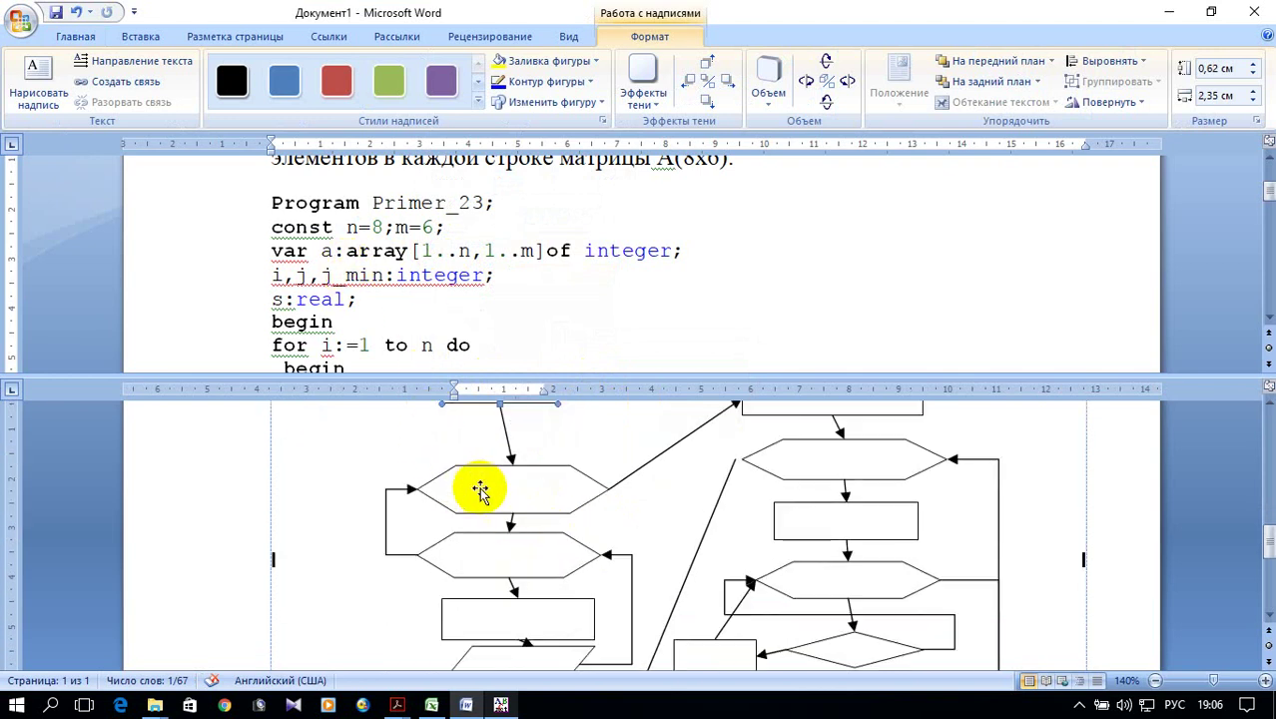
# Step: Label the upper loop hexagon I=1..n and the lower one J=1..m
pyautogui.click(499, 486)
pyautogui.rightClick(501, 486)
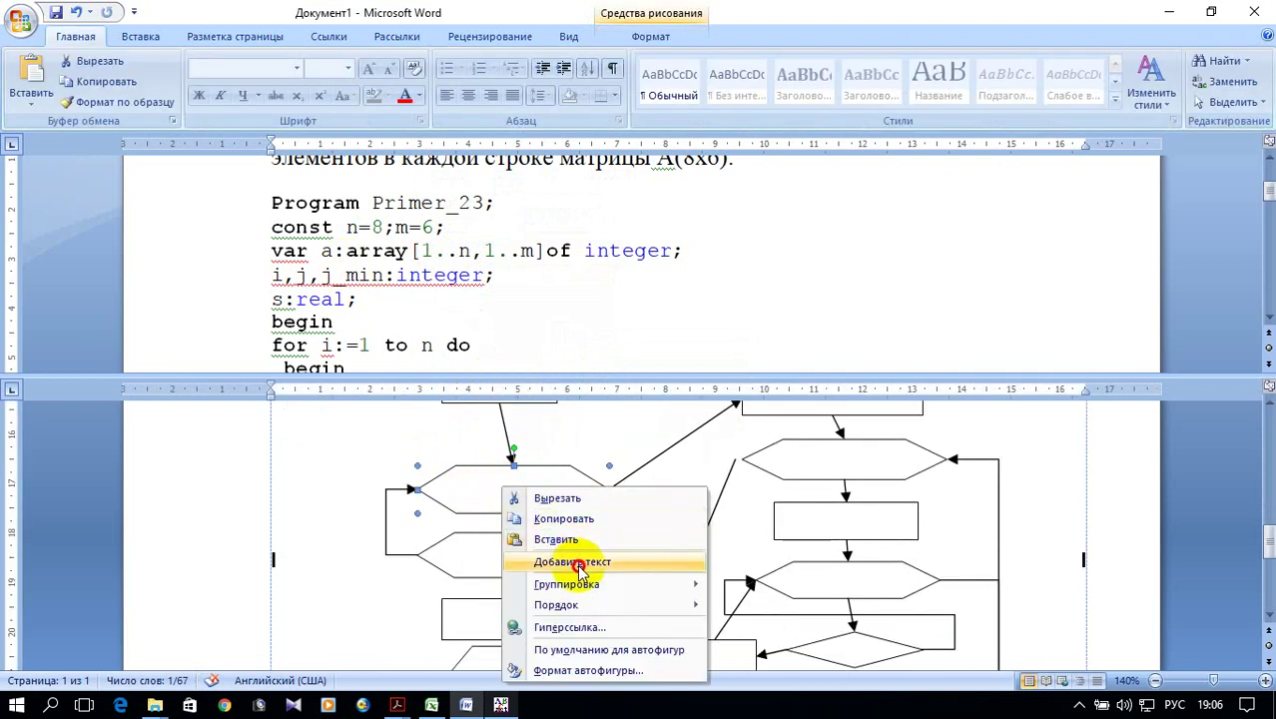
pyautogui.click(584, 562)
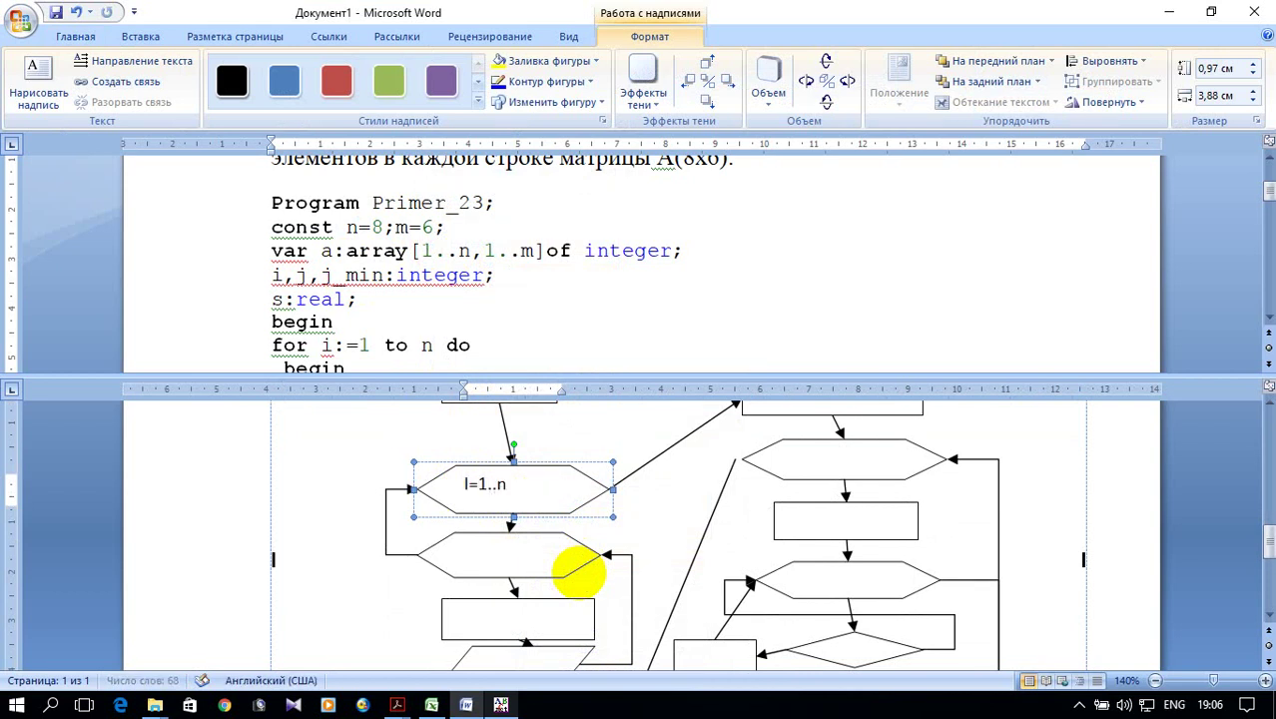
pyautogui.click(507, 547)
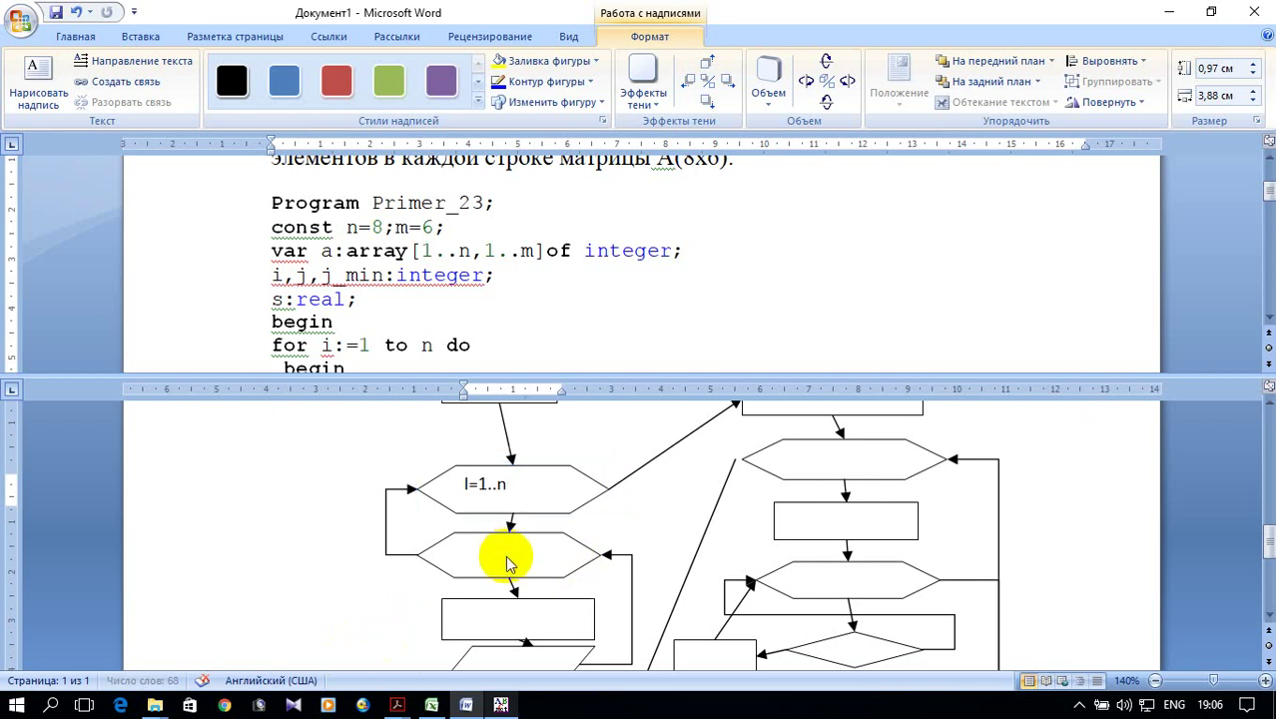
pyautogui.rightClick(507, 548)
pyautogui.click(564, 436)
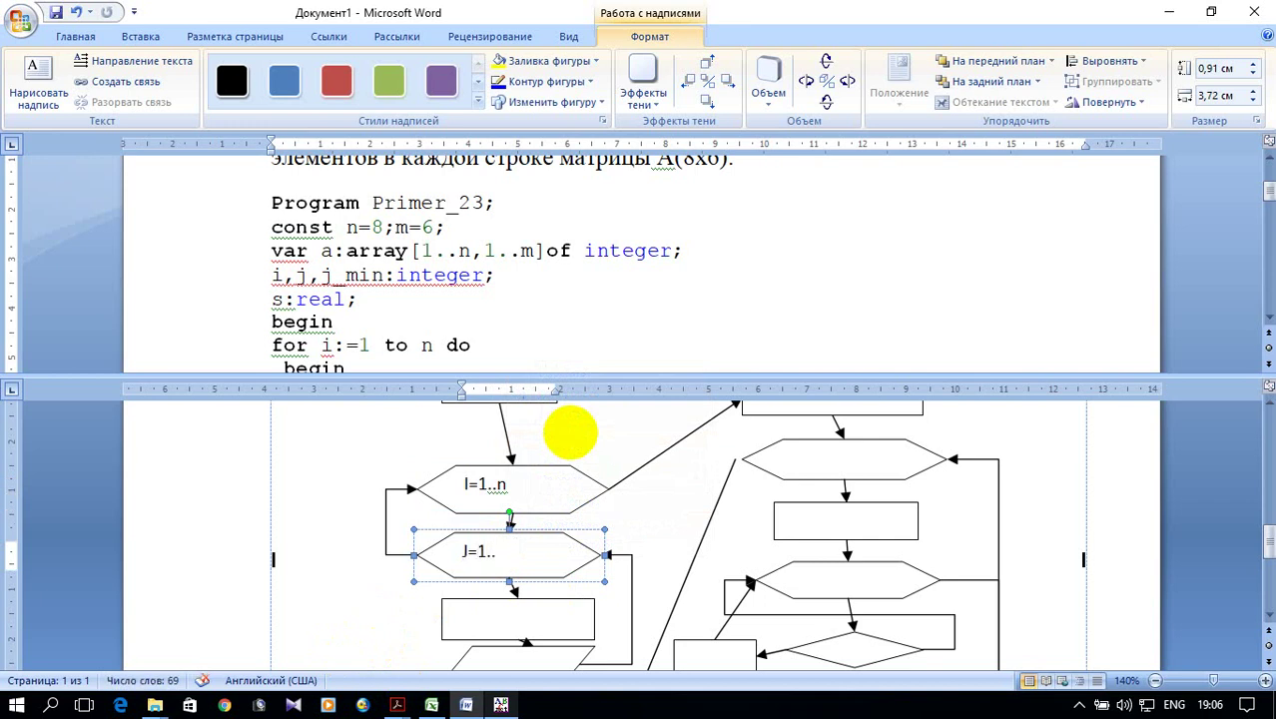
pyautogui.scroll(-2, 655, 499)
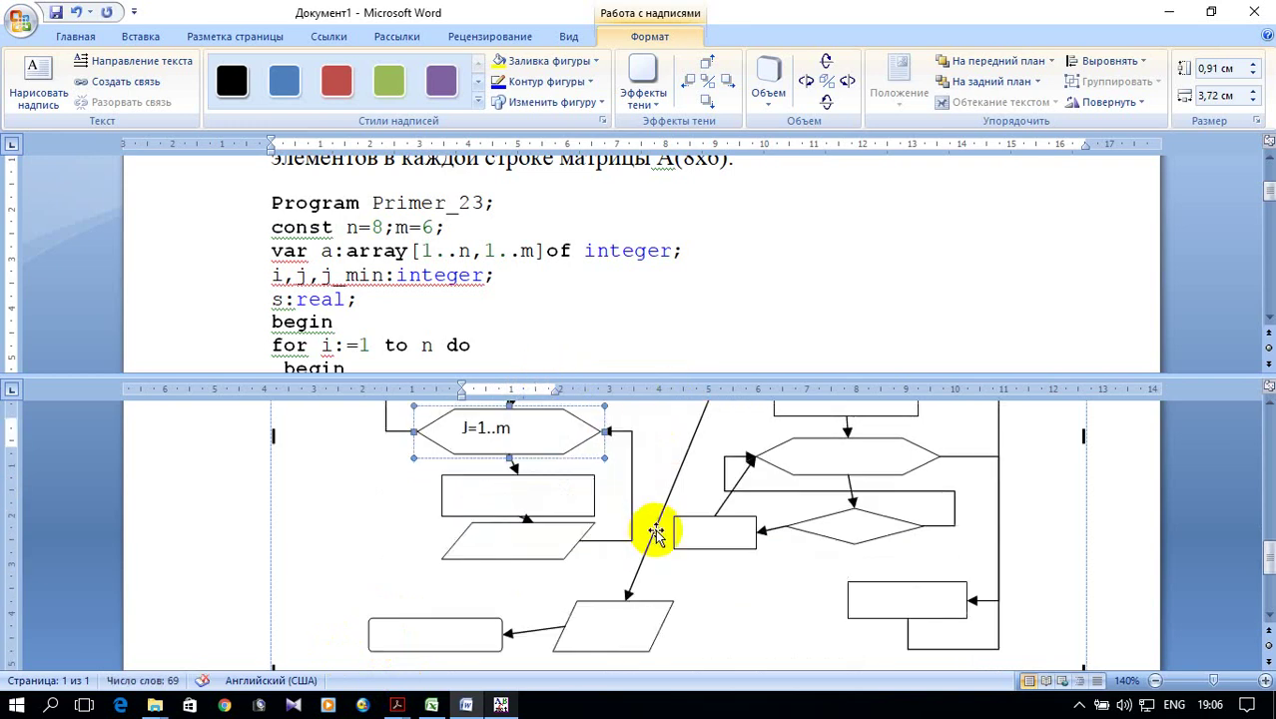
# Step: Select the code line a[i,j]:=random(n*m); in the program
pyautogui.click(519, 306)
pyautogui.scroll(-2, 498, 308)
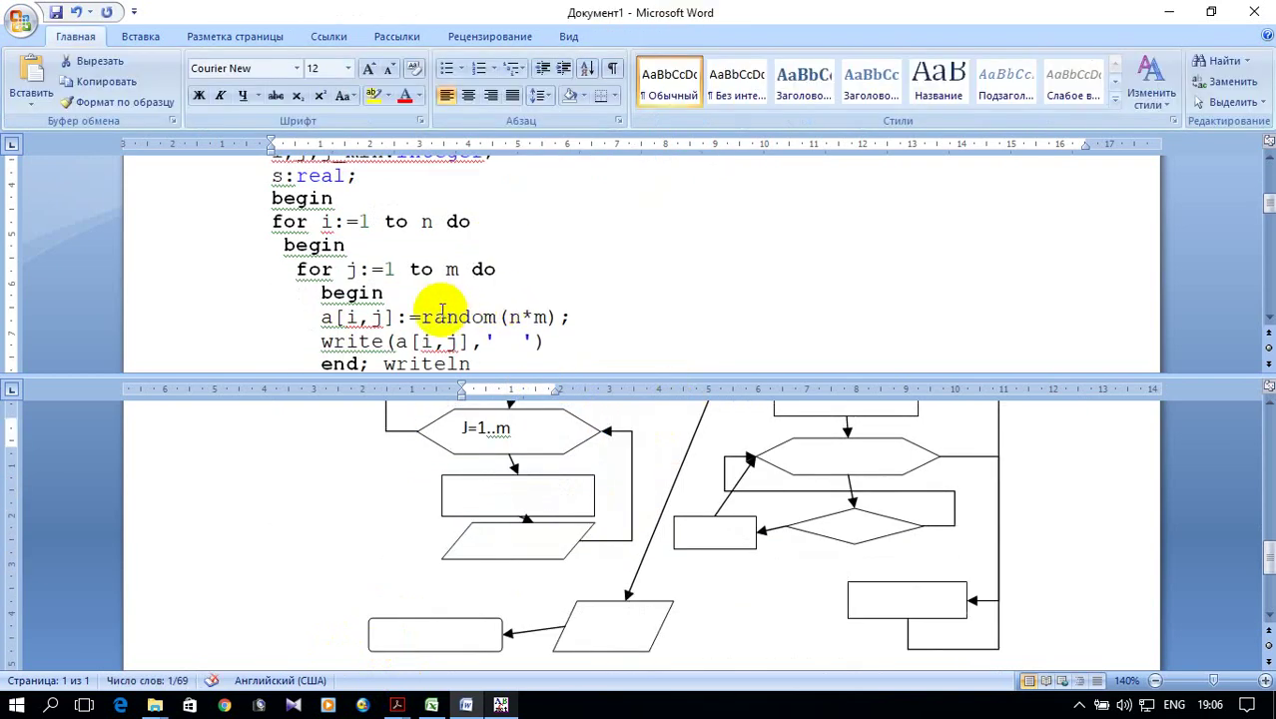
pyautogui.moveTo(319, 317); pyautogui.dragTo(561, 320)
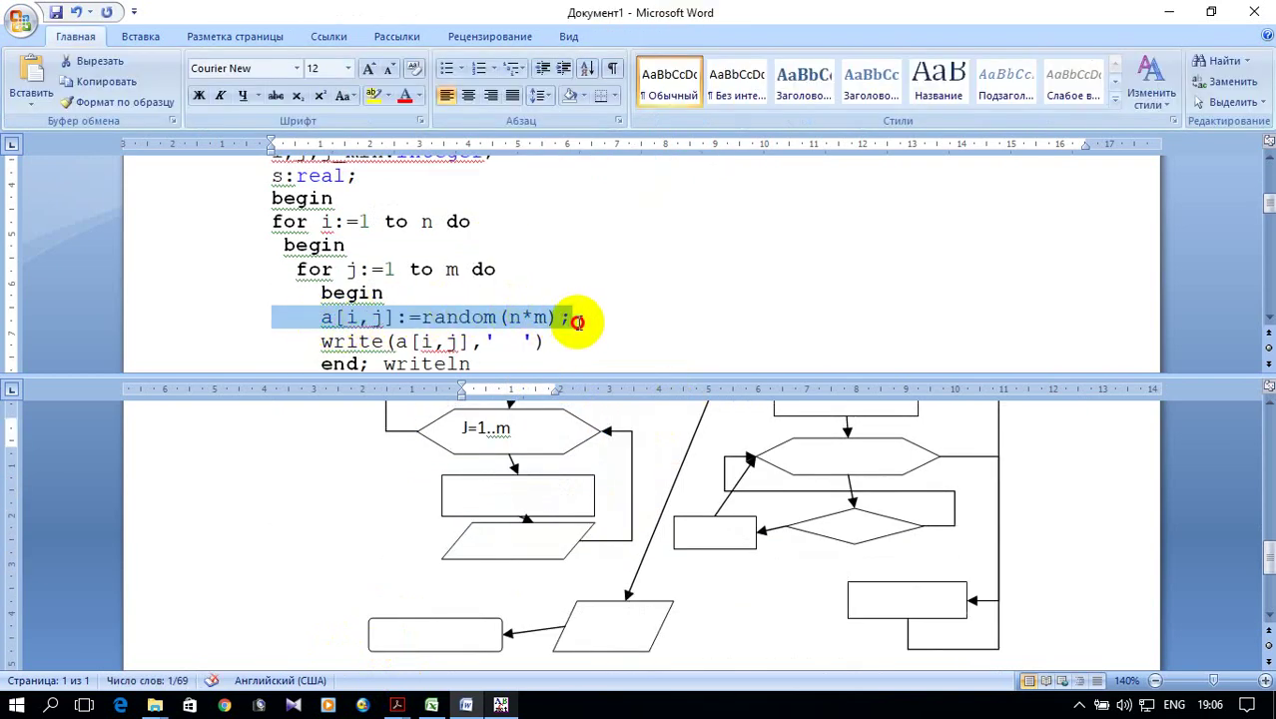
# Step: Put a[i,j]:=random(n*m) into the rectangle under J=1..m and widen it to fit
pyautogui.rightClick(534, 312)
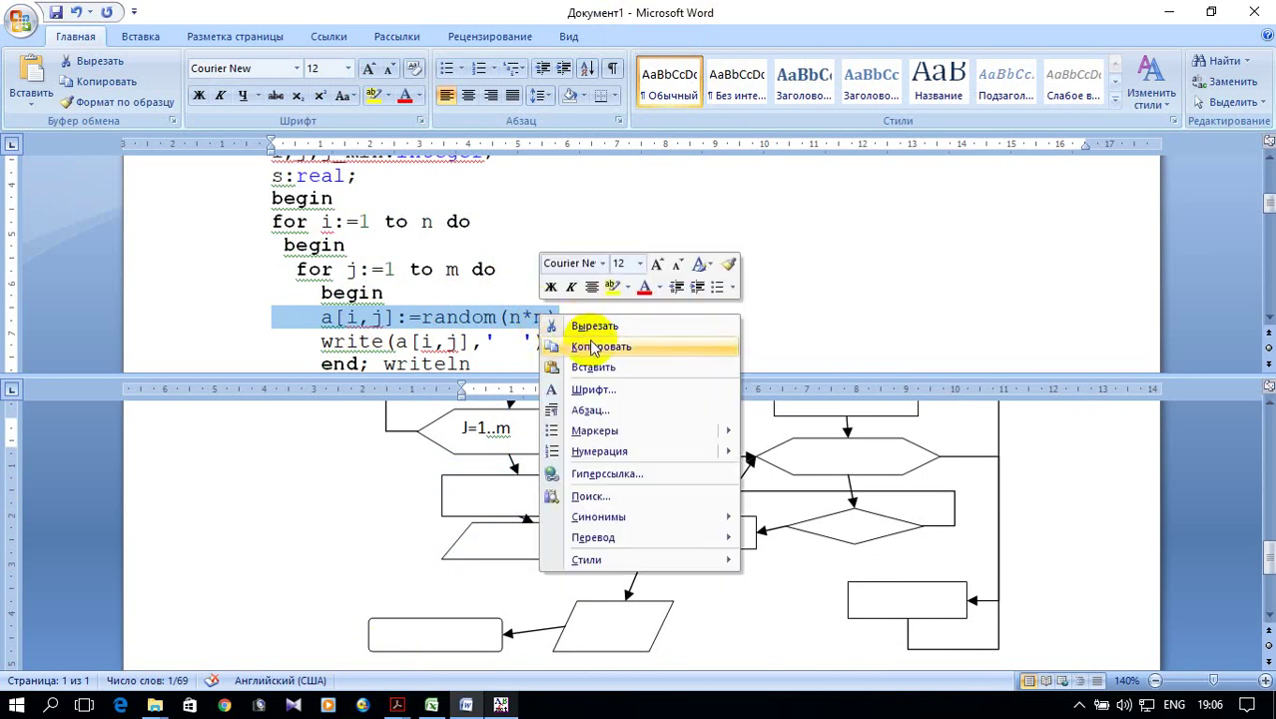
pyautogui.click(599, 349)
pyautogui.click(521, 490)
pyautogui.rightClick(521, 493)
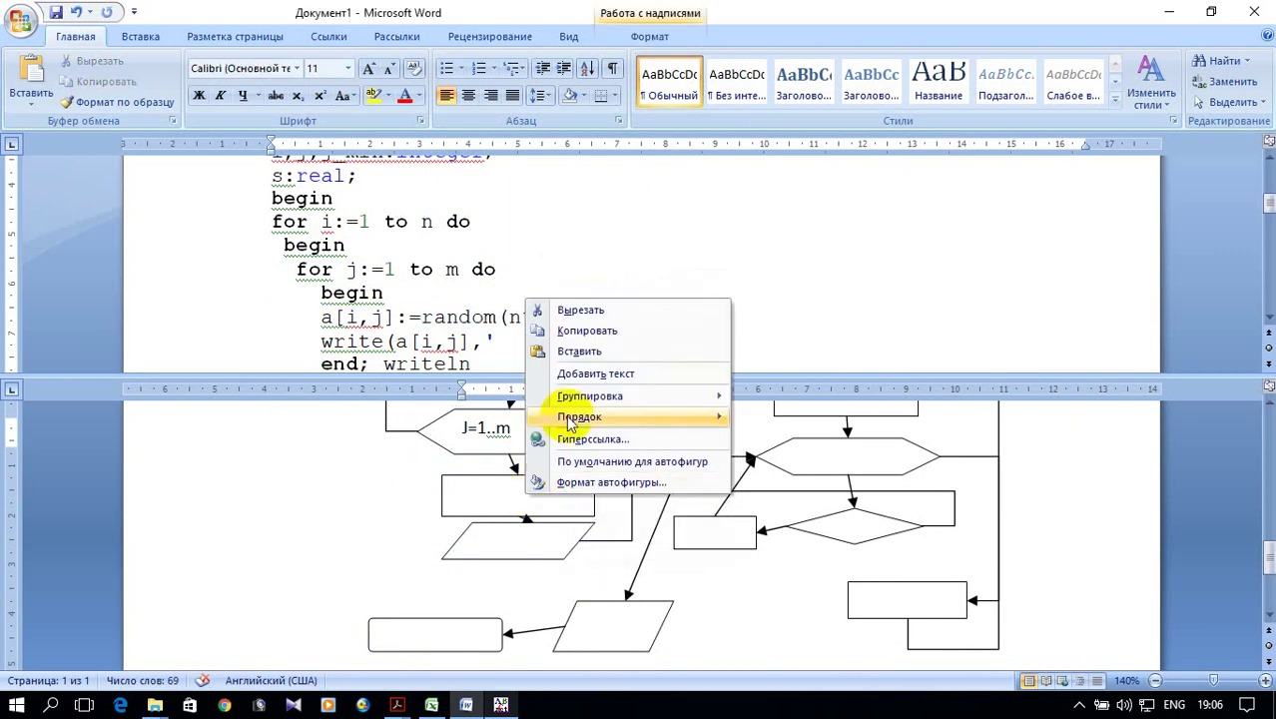
pyautogui.click(574, 376)
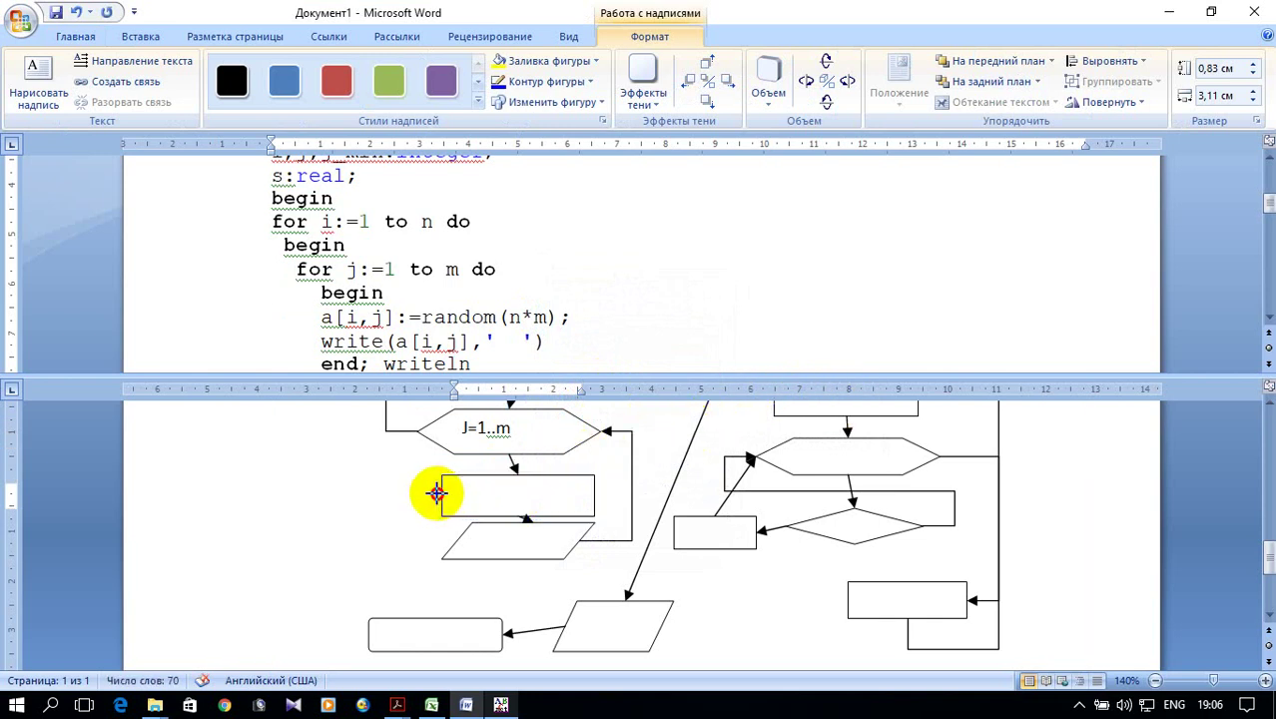
pyautogui.moveTo(438, 495); pyautogui.dragTo(353, 495)
pyautogui.click(401, 496)
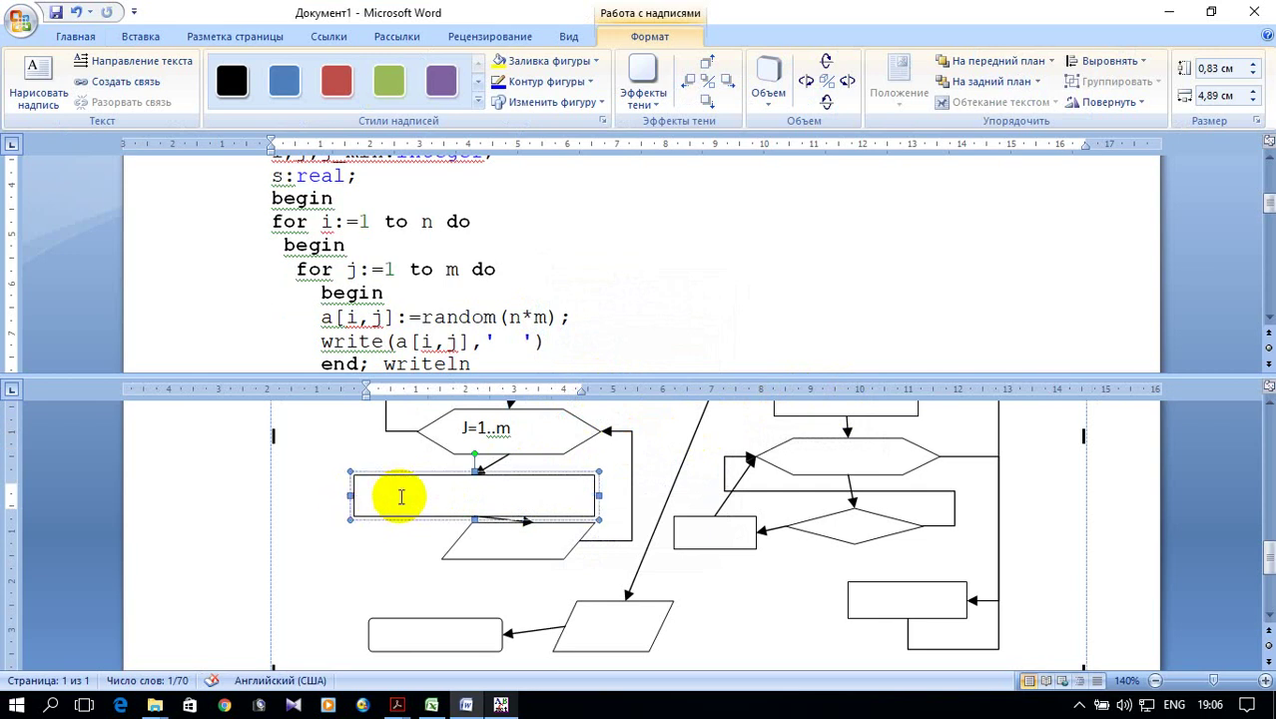
pyautogui.rightClick(401, 496)
pyautogui.press('Escape')
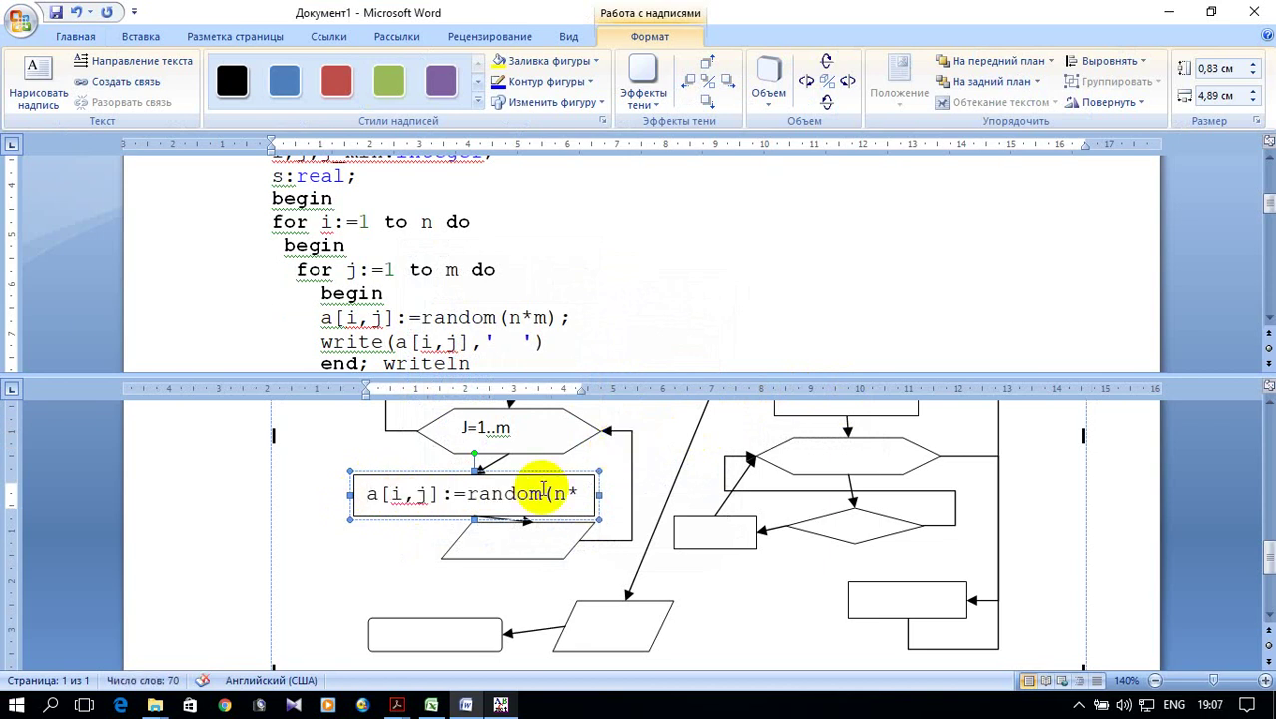
pyautogui.moveTo(350, 494); pyautogui.dragTo(307, 495)
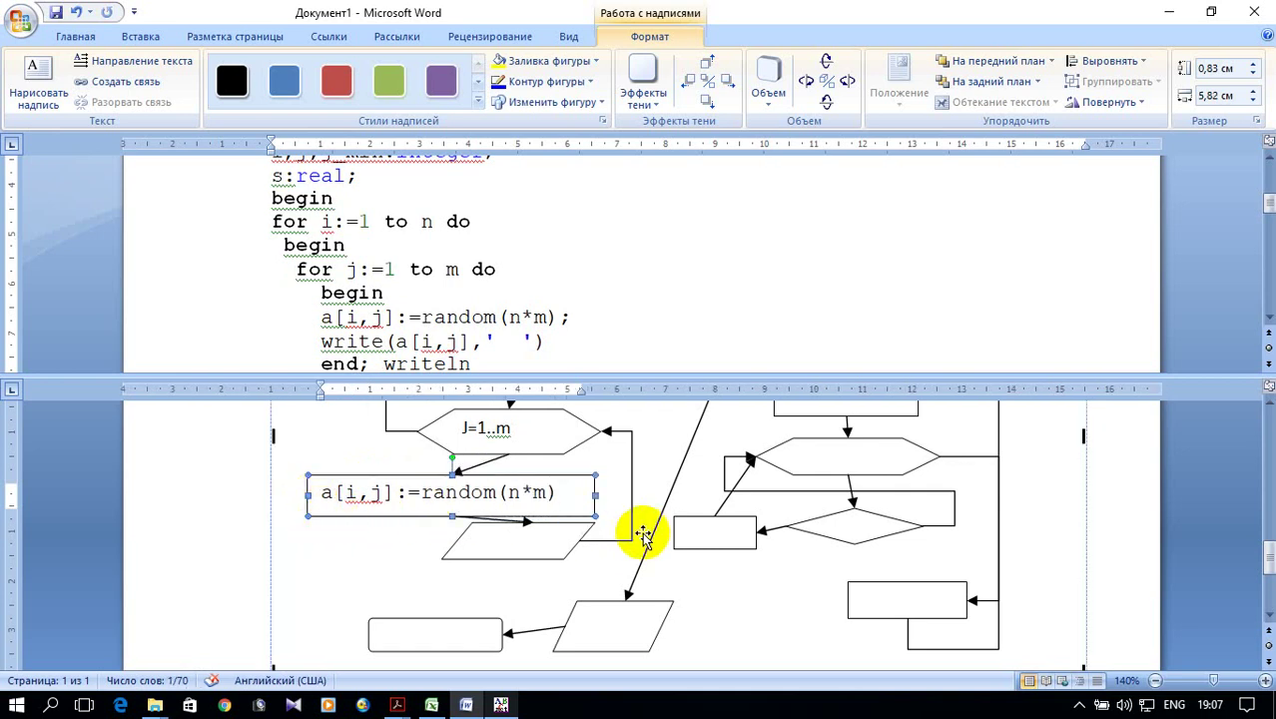
pyautogui.click(590, 496)
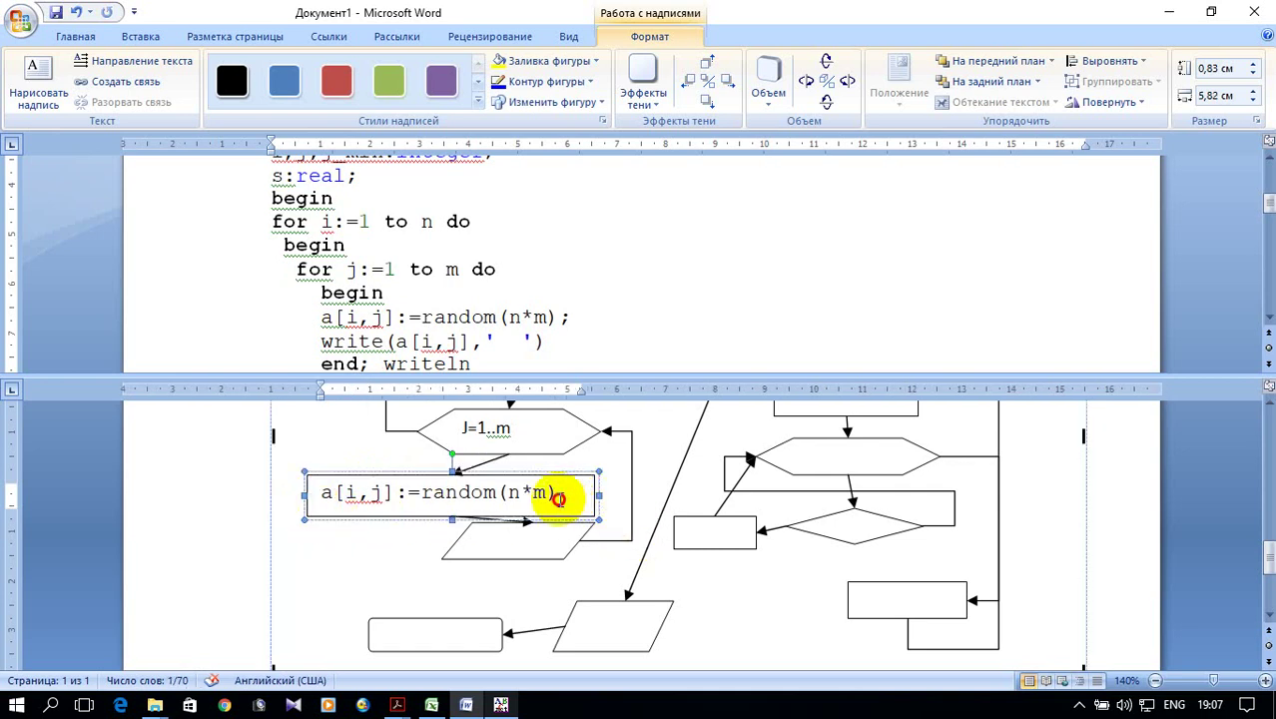
pyautogui.click(587, 492)
pyautogui.moveTo(574, 496)
pyautogui.mouseDown()
pyautogui.moveTo(565, 491)
pyautogui.moveTo(584, 481)
pyautogui.mouseUp()
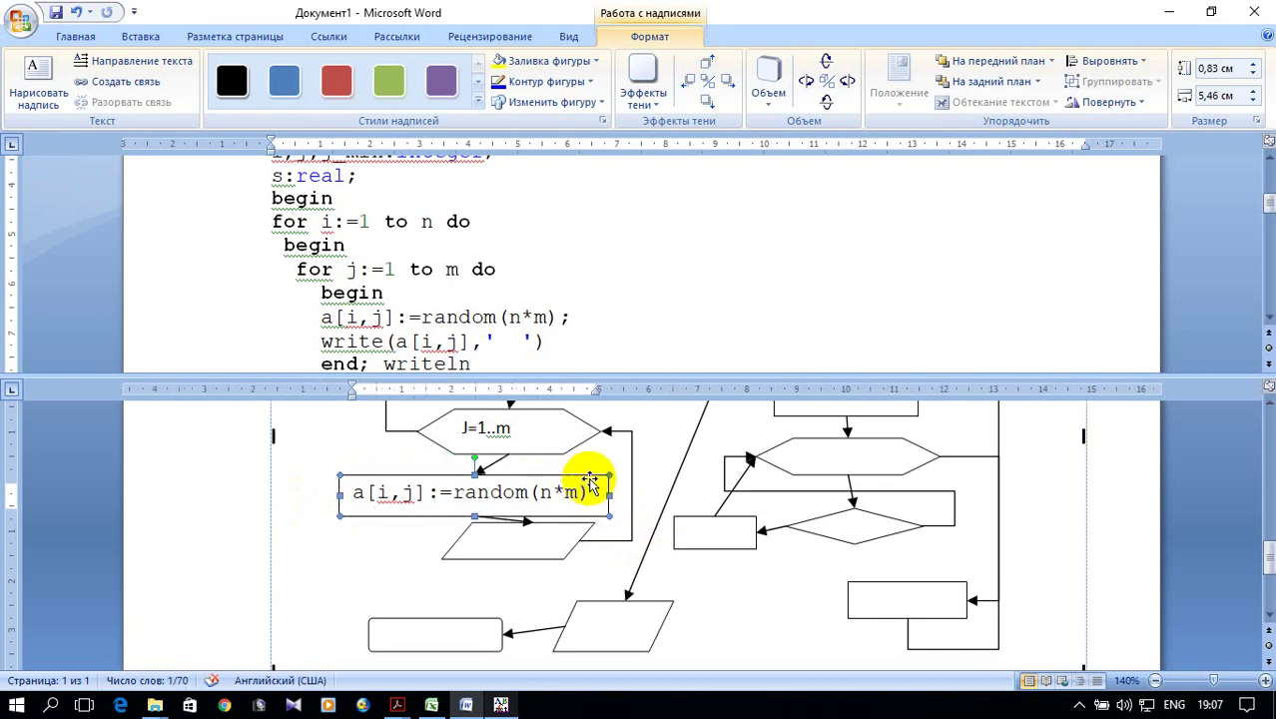
# Step: Copy a[i,j] from that text and paste it into the parallelogram below
pyautogui.scroll(-1, 651, 491)
pyautogui.moveTo(452, 431); pyautogui.dragTo(350, 432)
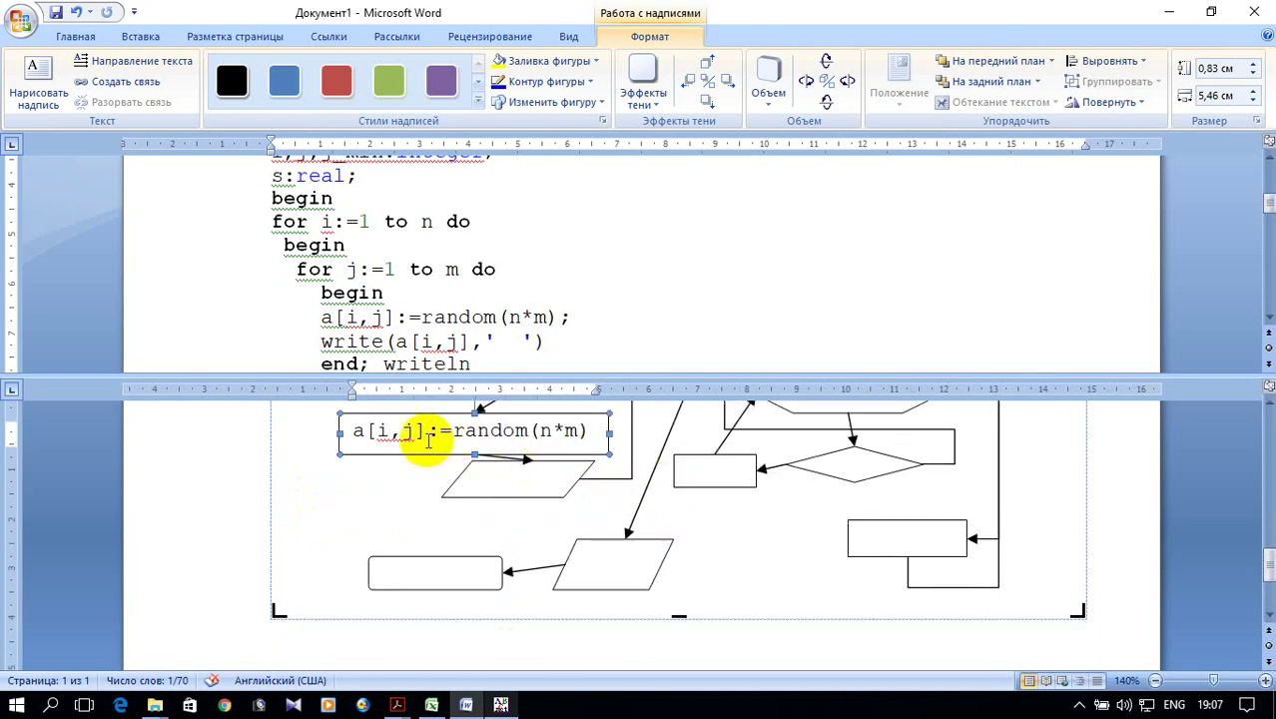
pyautogui.click(351, 437)
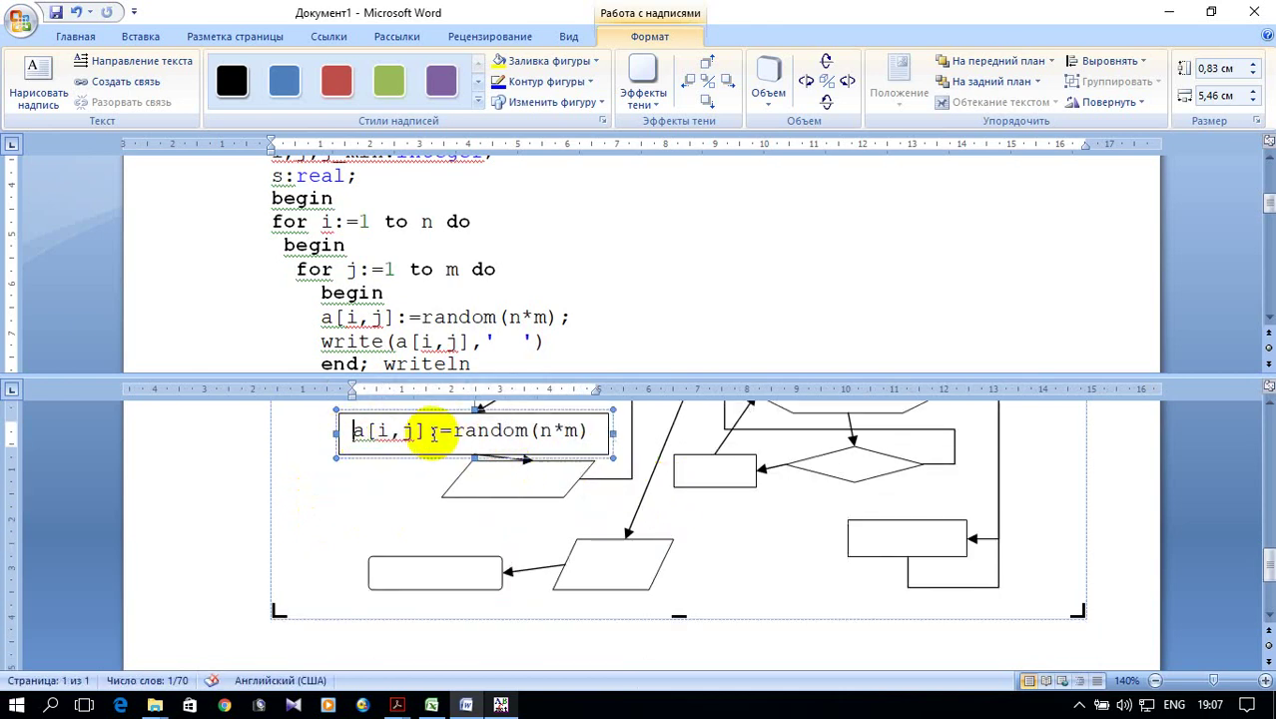
pyautogui.moveTo(427, 430)
pyautogui.mouseDown()
pyautogui.moveTo(357, 431)
pyautogui.moveTo(415, 430)
pyautogui.mouseUp()
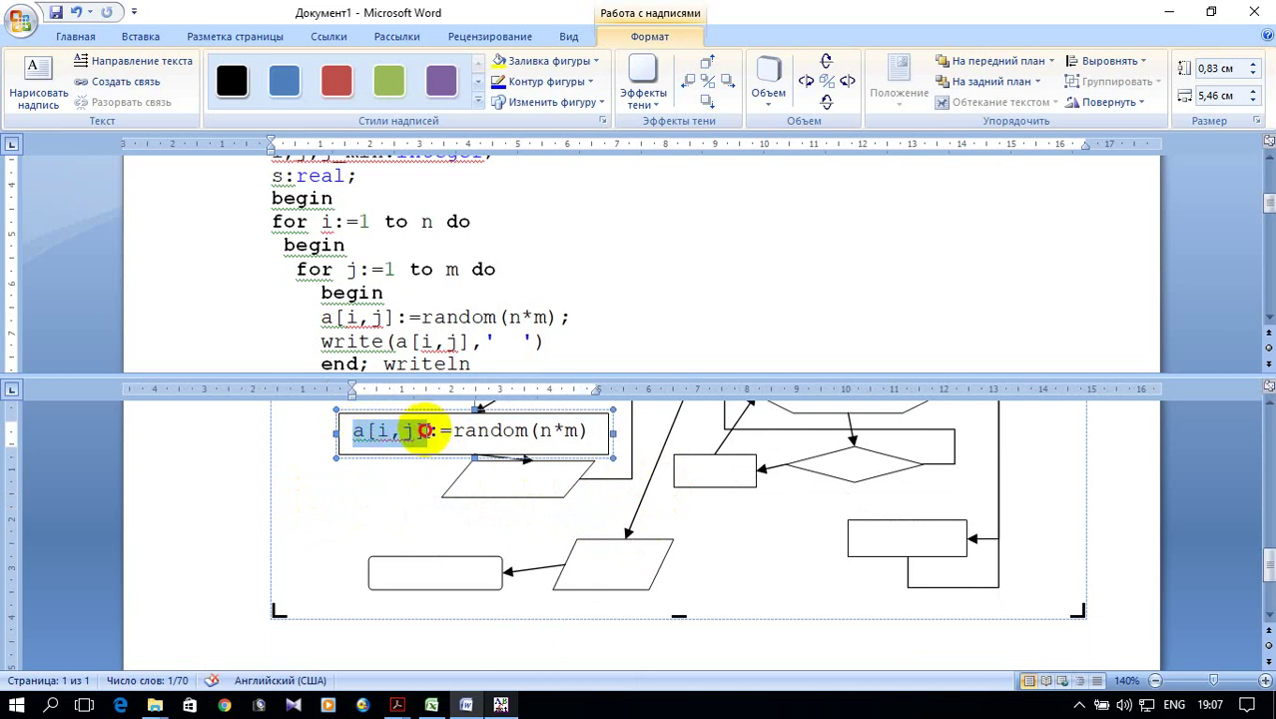
pyautogui.rightClick(417, 435)
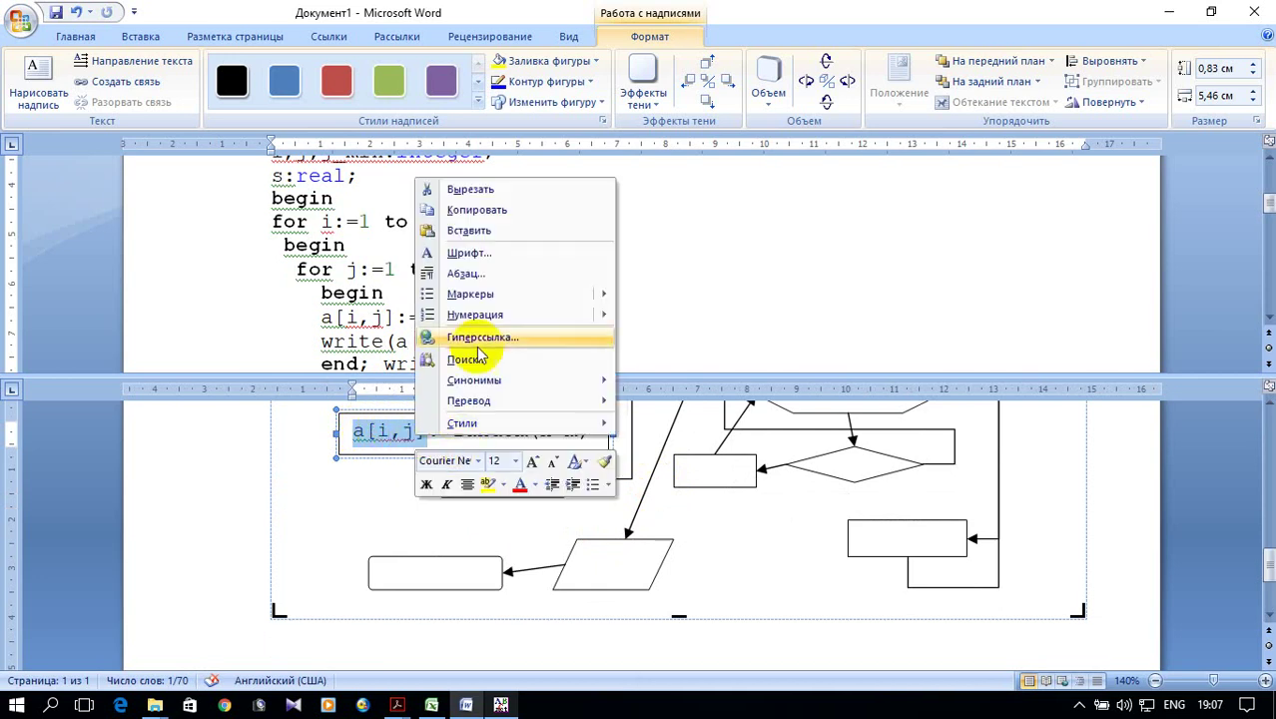
pyautogui.click(476, 211)
pyautogui.rightClick(536, 490)
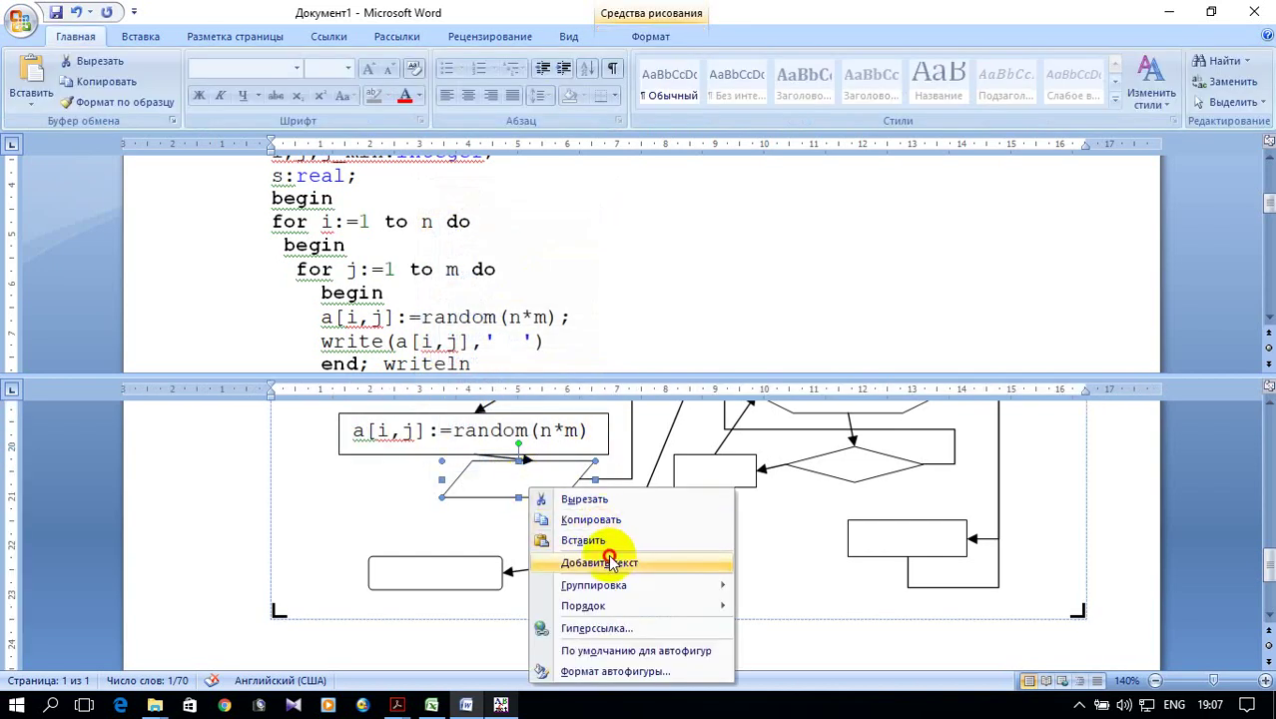
pyautogui.click(609, 562)
pyautogui.write('a[i,j]')
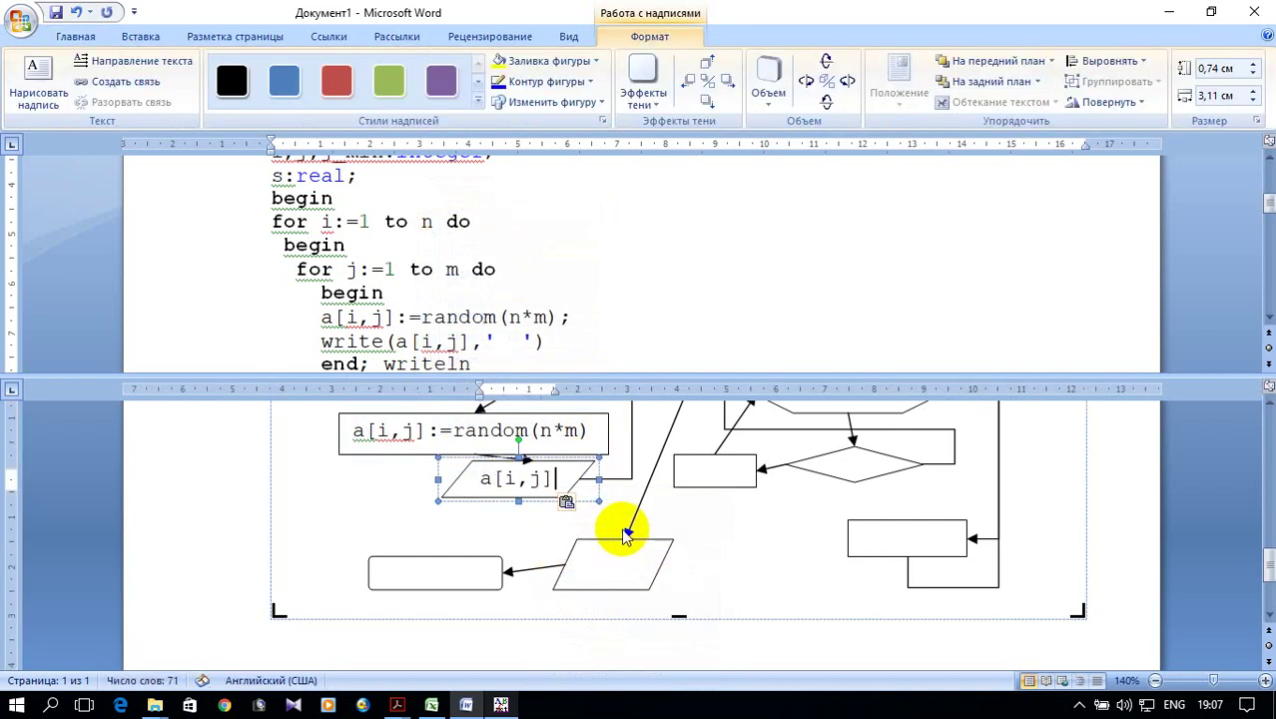
# Step: Copy the s:=0 statement from the program code
pyautogui.scroll(1, 874, 555)
pyautogui.scroll(3, 870, 561)
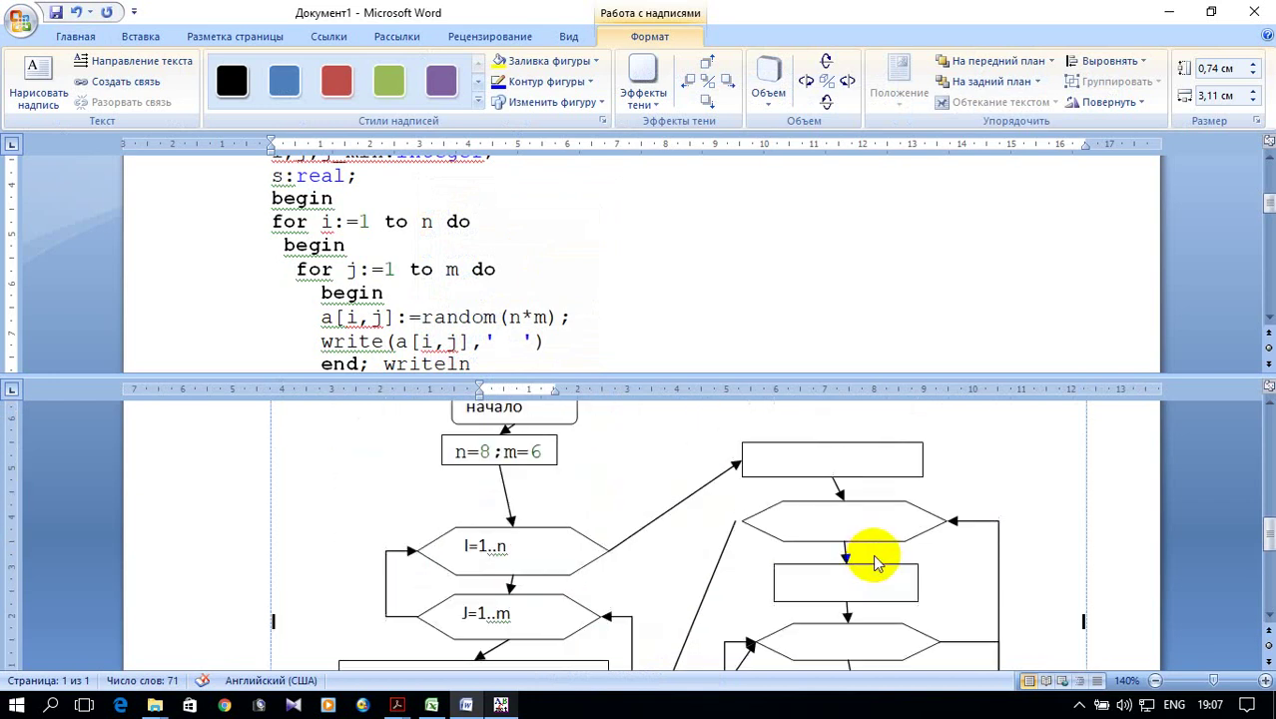
pyautogui.click(723, 545)
pyautogui.moveTo(750, 521); pyautogui.dragTo(742, 521)
pyautogui.scroll(-3, 798, 549)
pyautogui.scroll(3, 793, 553)
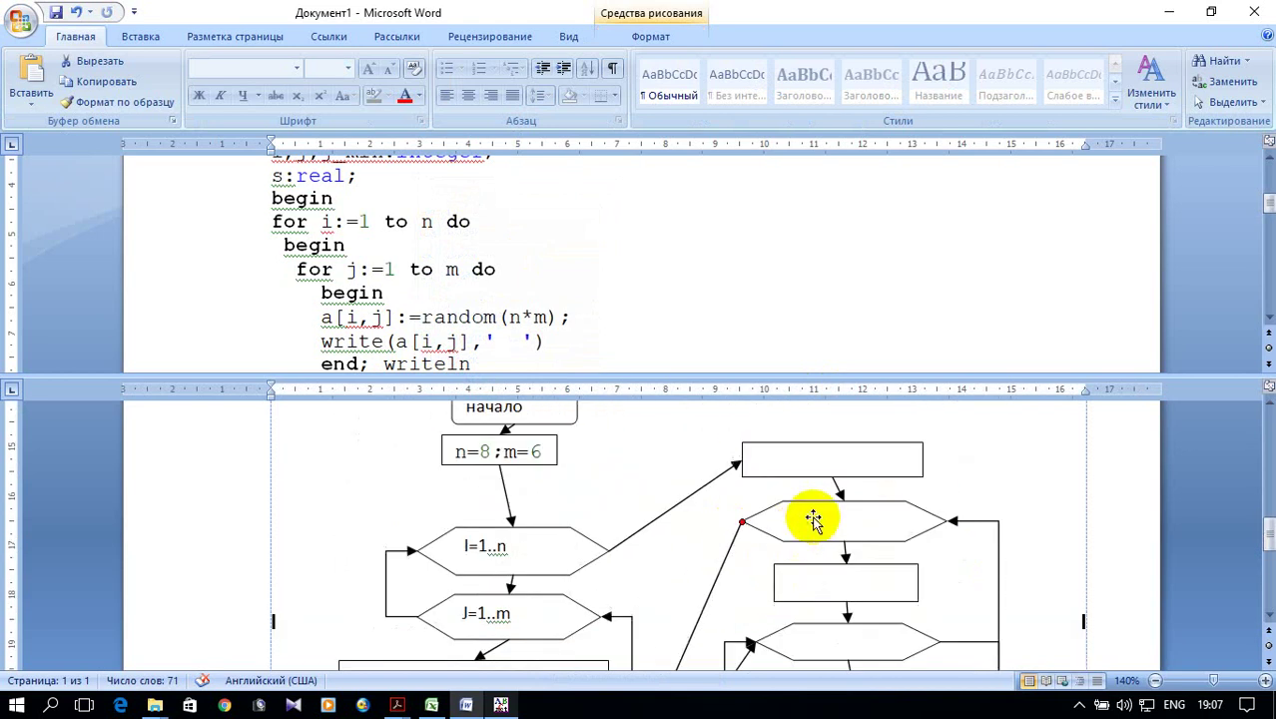
pyautogui.scroll(1, 813, 519)
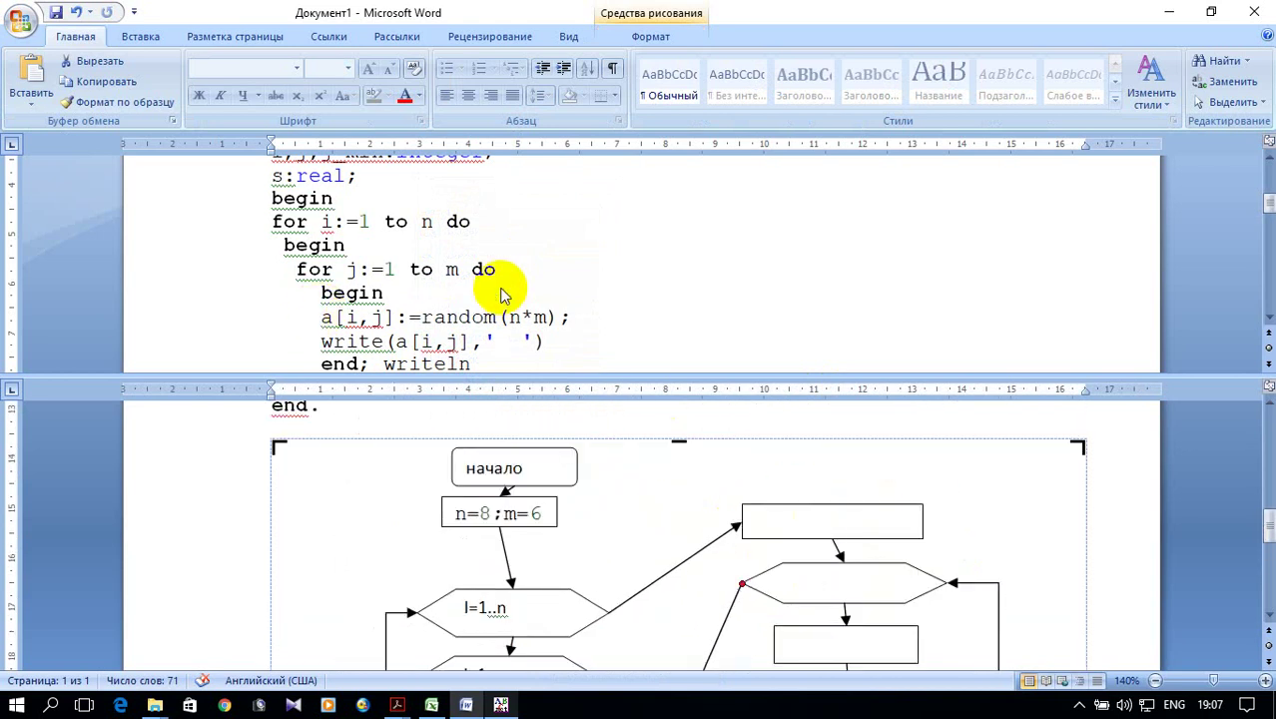
pyautogui.scroll(-1, 501, 294)
pyautogui.scroll(-1, 524, 286)
pyautogui.click(321, 288)
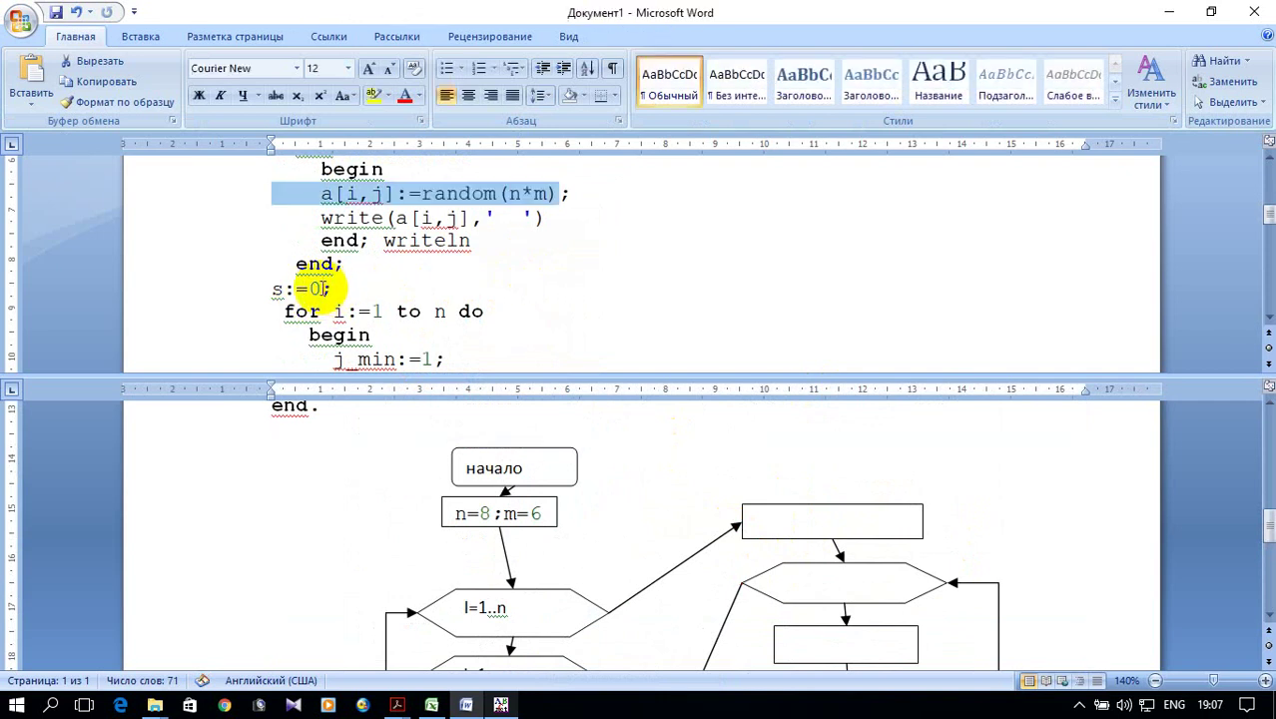
pyautogui.moveTo(274, 288); pyautogui.dragTo(319, 290)
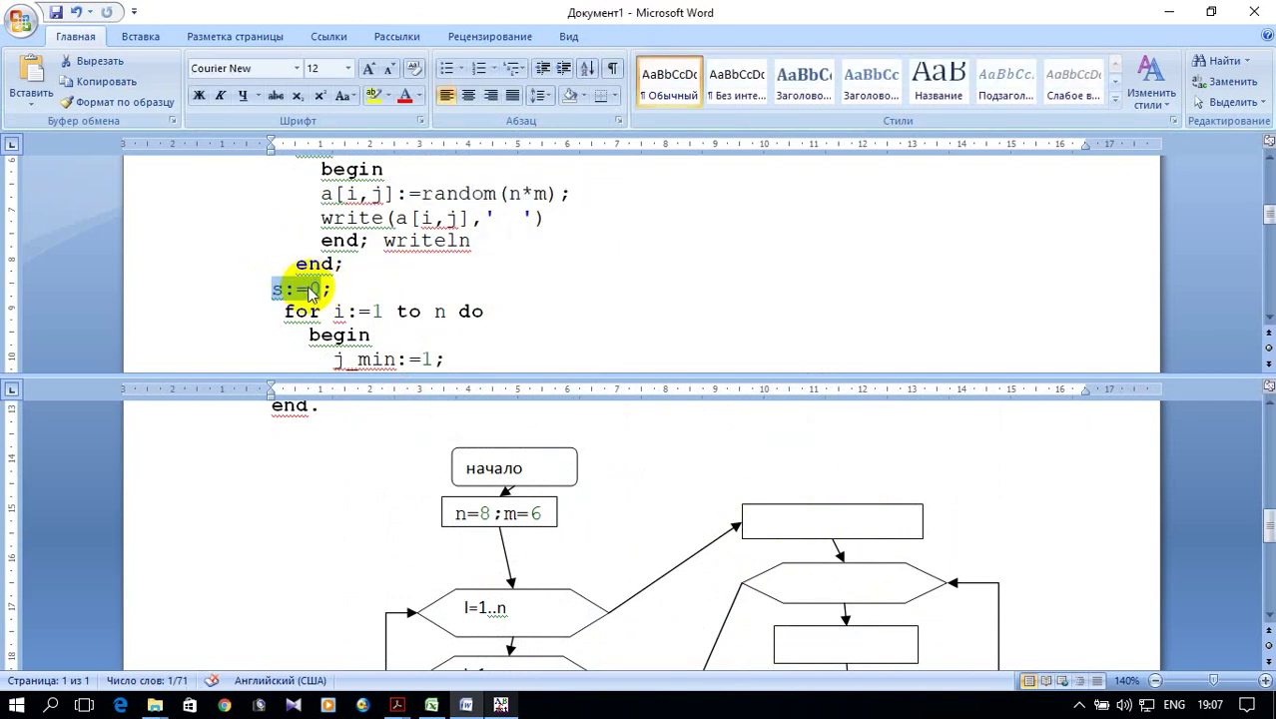
pyautogui.rightClick(307, 292)
pyautogui.click(368, 322)
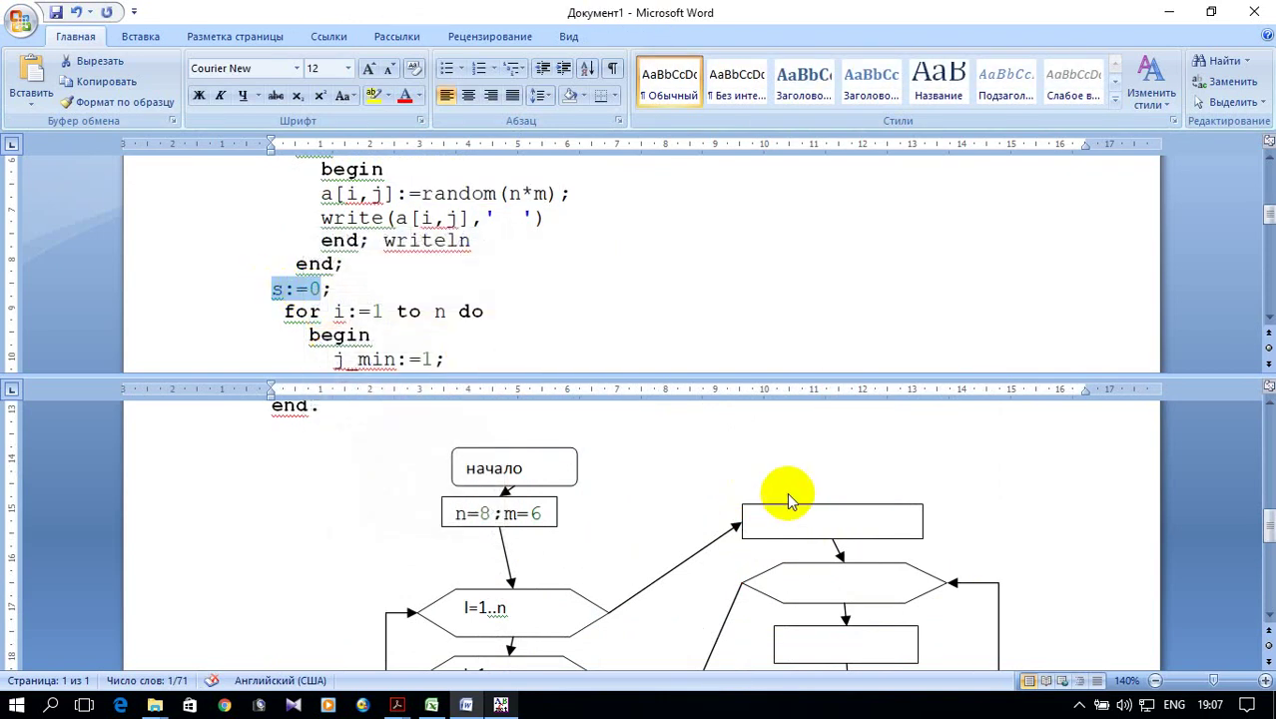
# Step: Paste s:=0 into the empty right-column box and narrow it to 0,7 × 1,7 cm
pyautogui.click(790, 515)
pyautogui.rightClick(792, 516)
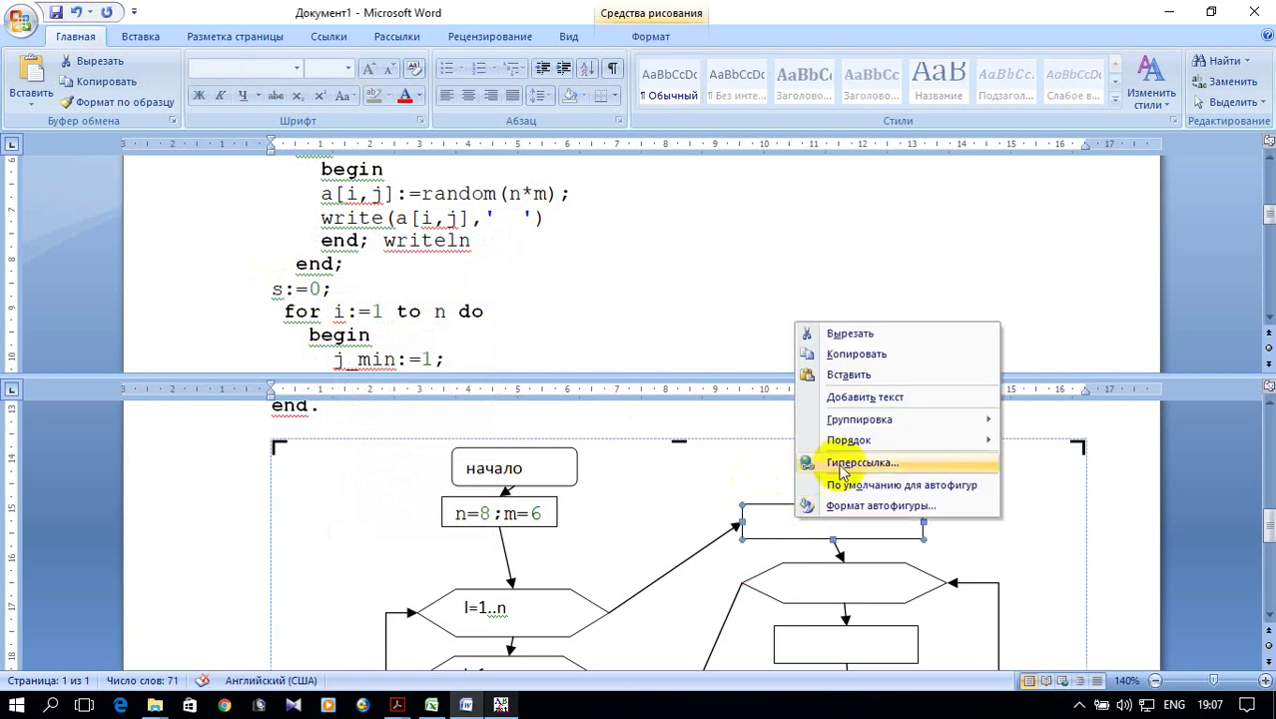
pyautogui.click(845, 402)
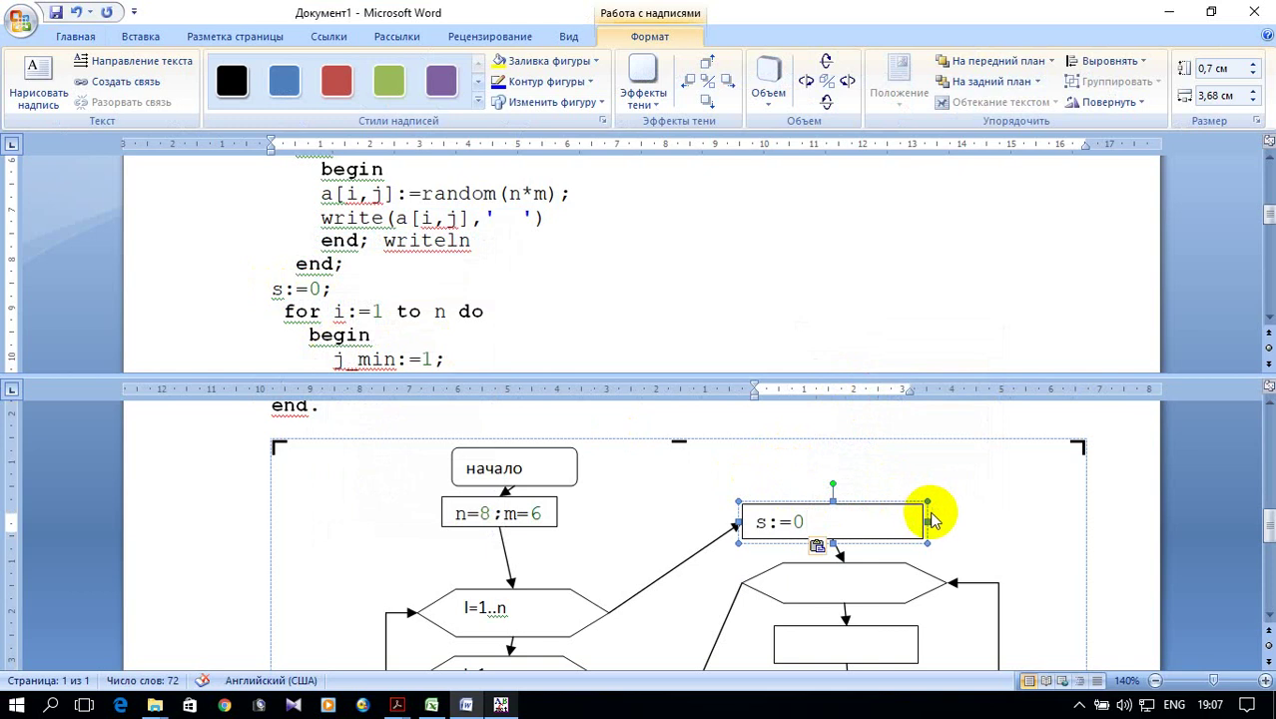
pyautogui.moveTo(928, 520); pyautogui.dragTo(822, 521)
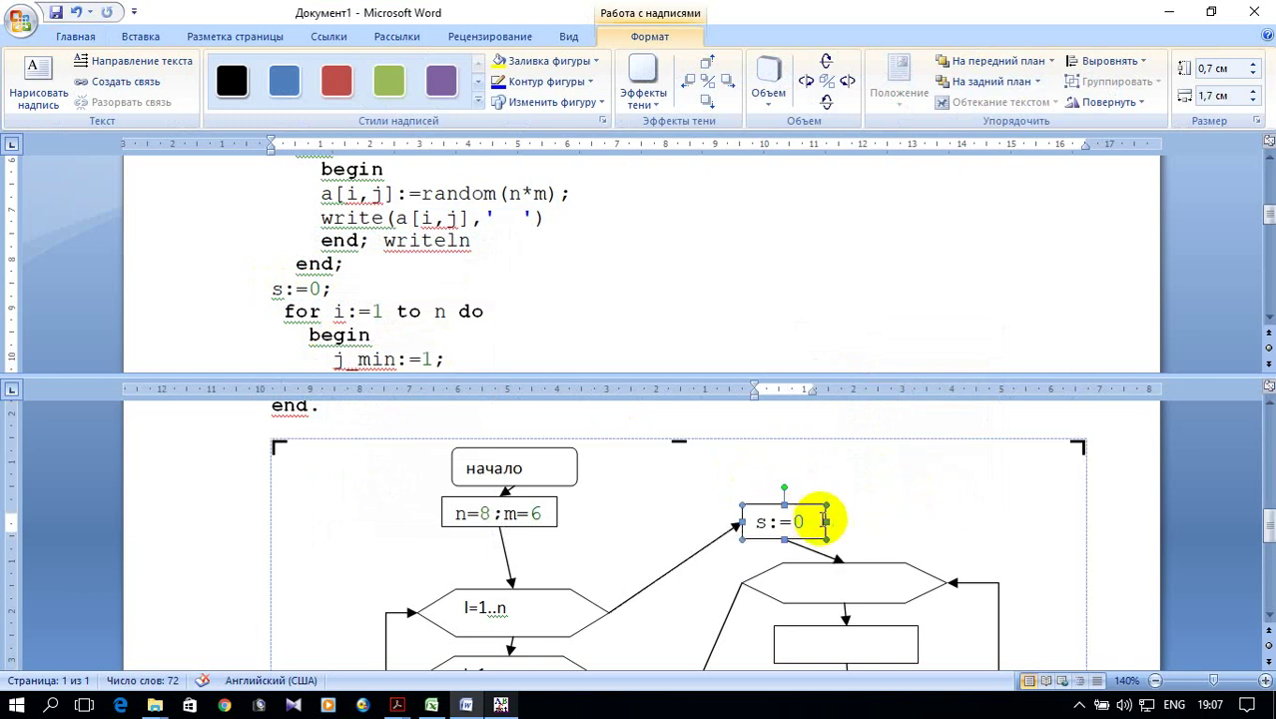
pyautogui.scroll(-3, 799, 522)
pyautogui.scroll(2, 889, 532)
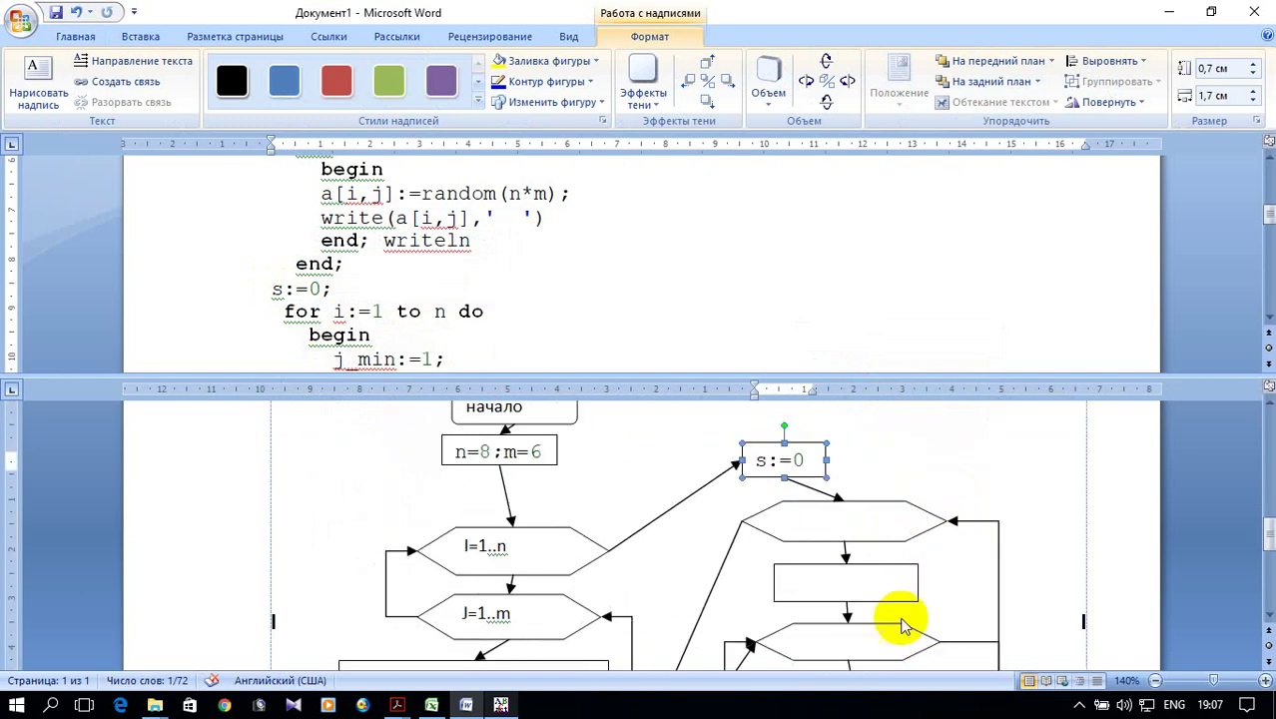
# Step: Label the hexagon below the s:=0 box I=1..n
pyautogui.click(830, 523)
pyautogui.rightClick(831, 523)
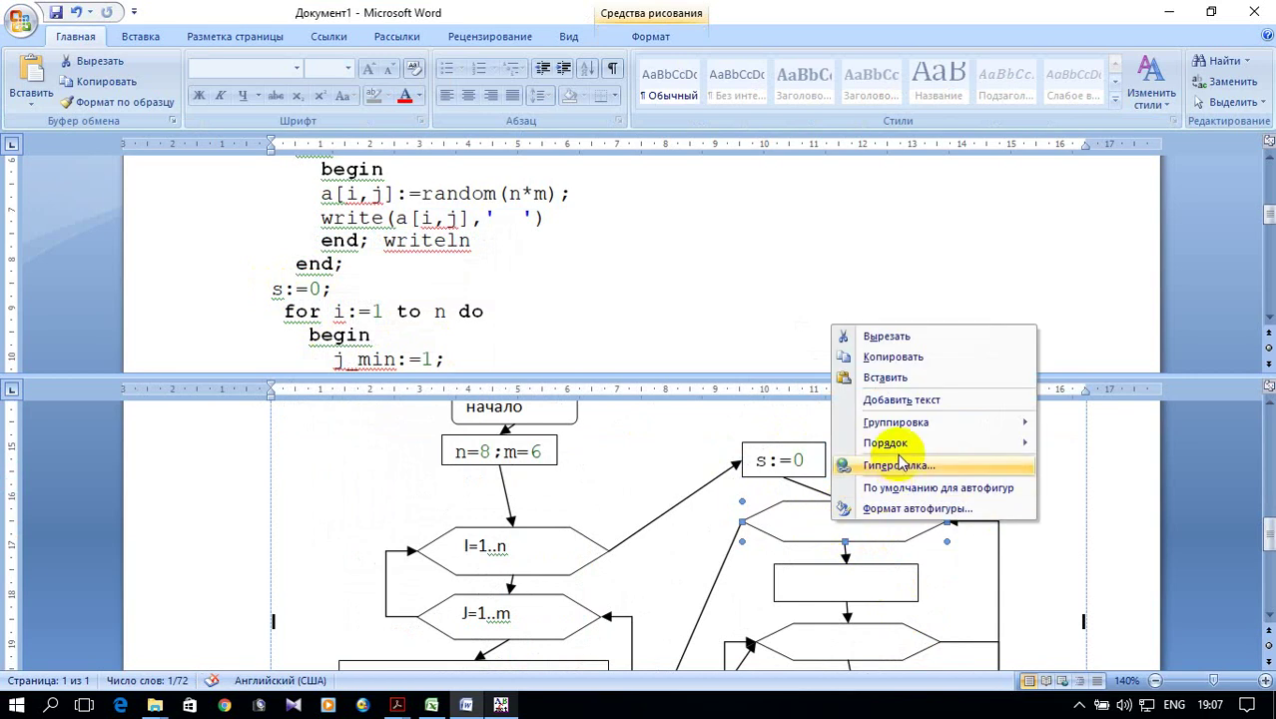
pyautogui.click(903, 402)
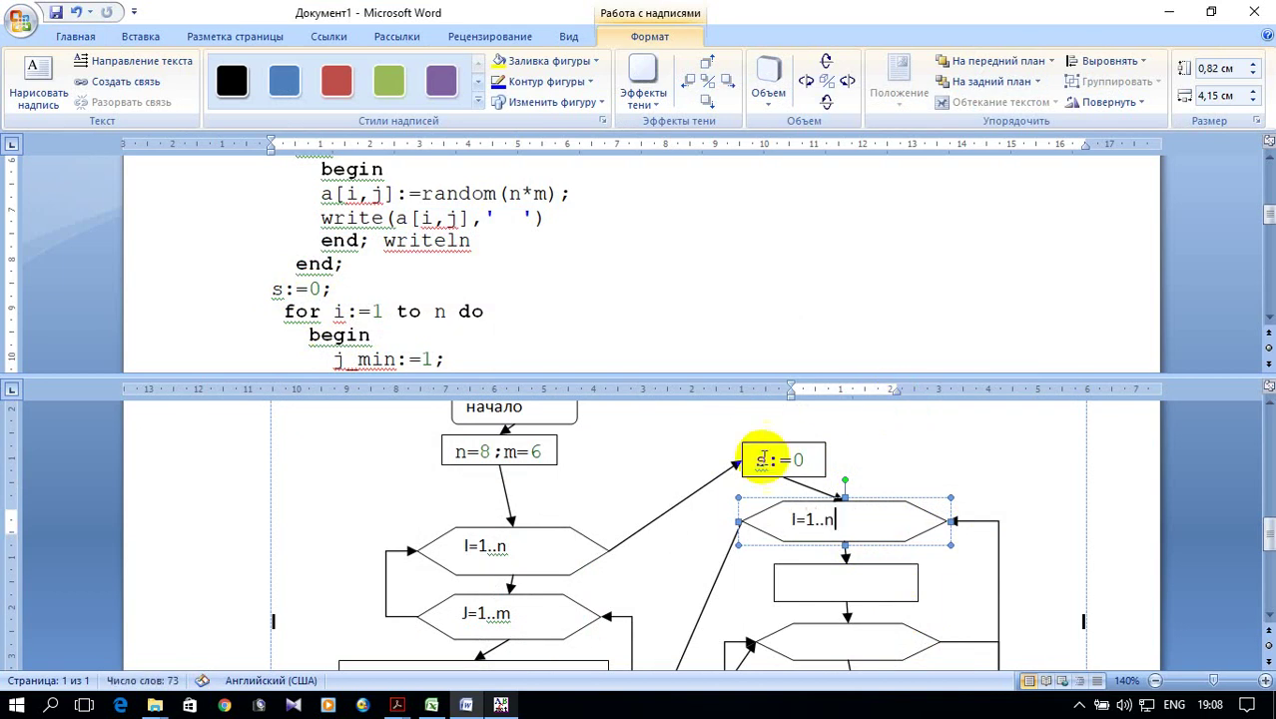
# Step: Copy the j_min:=1 statement from the code and put it into the empty rectangle
pyautogui.scroll(-1, 900, 524)
pyautogui.scroll(-1, 899, 529)
pyautogui.scroll(-1, 584, 276)
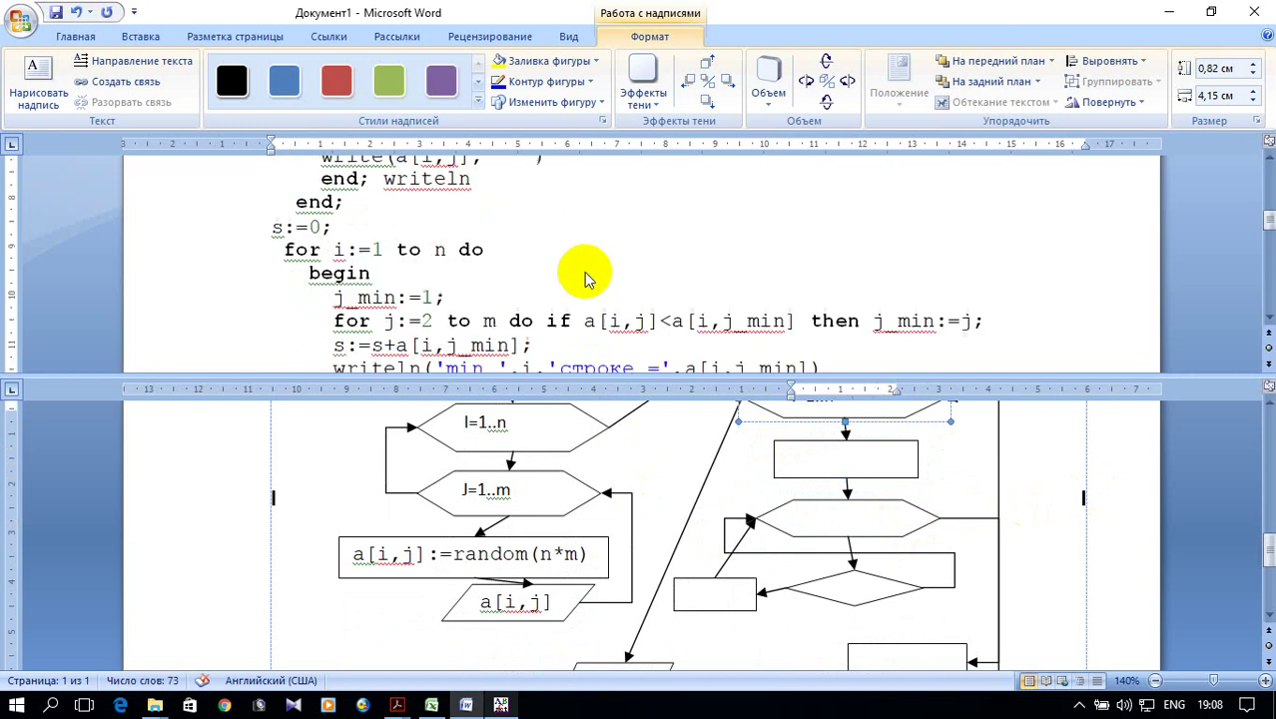
pyautogui.click(334, 296)
pyautogui.moveTo(334, 297)
pyautogui.mouseDown()
pyautogui.moveTo(427, 289)
pyautogui.moveTo(405, 296)
pyautogui.mouseUp()
pyautogui.rightClick(408, 295)
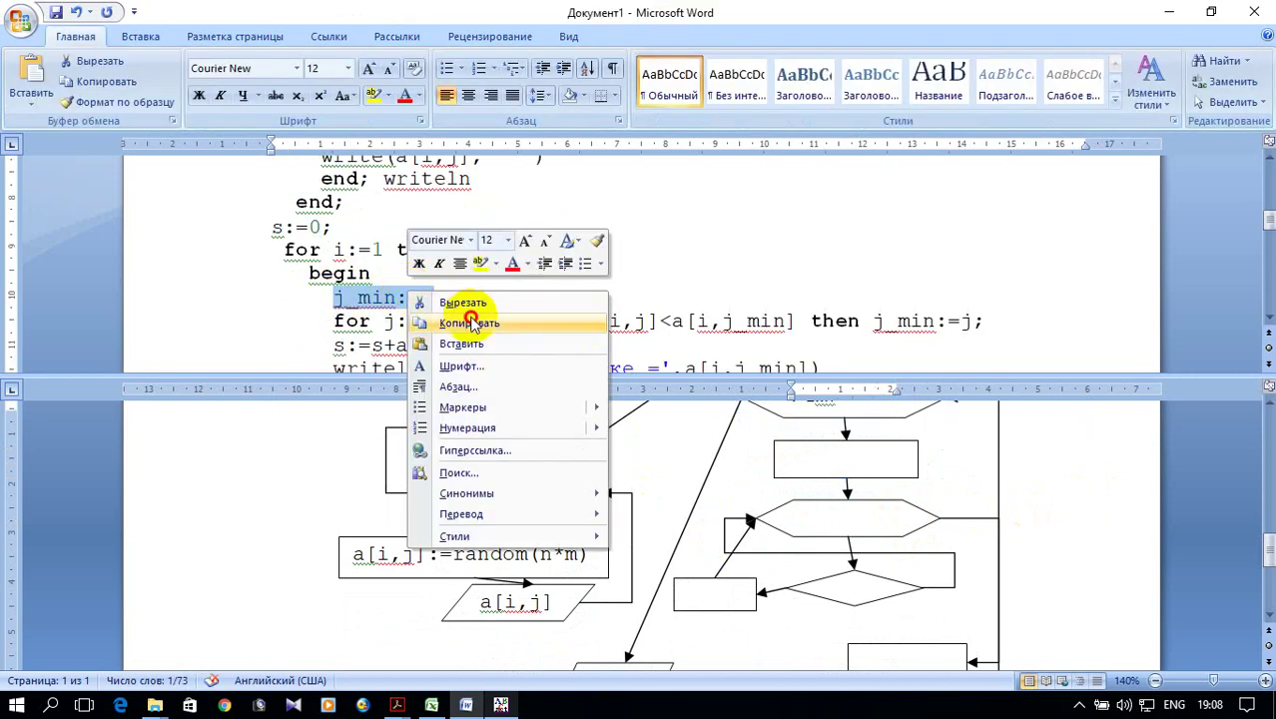
pyautogui.click(461, 323)
pyautogui.click(824, 461)
pyautogui.click(824, 461)
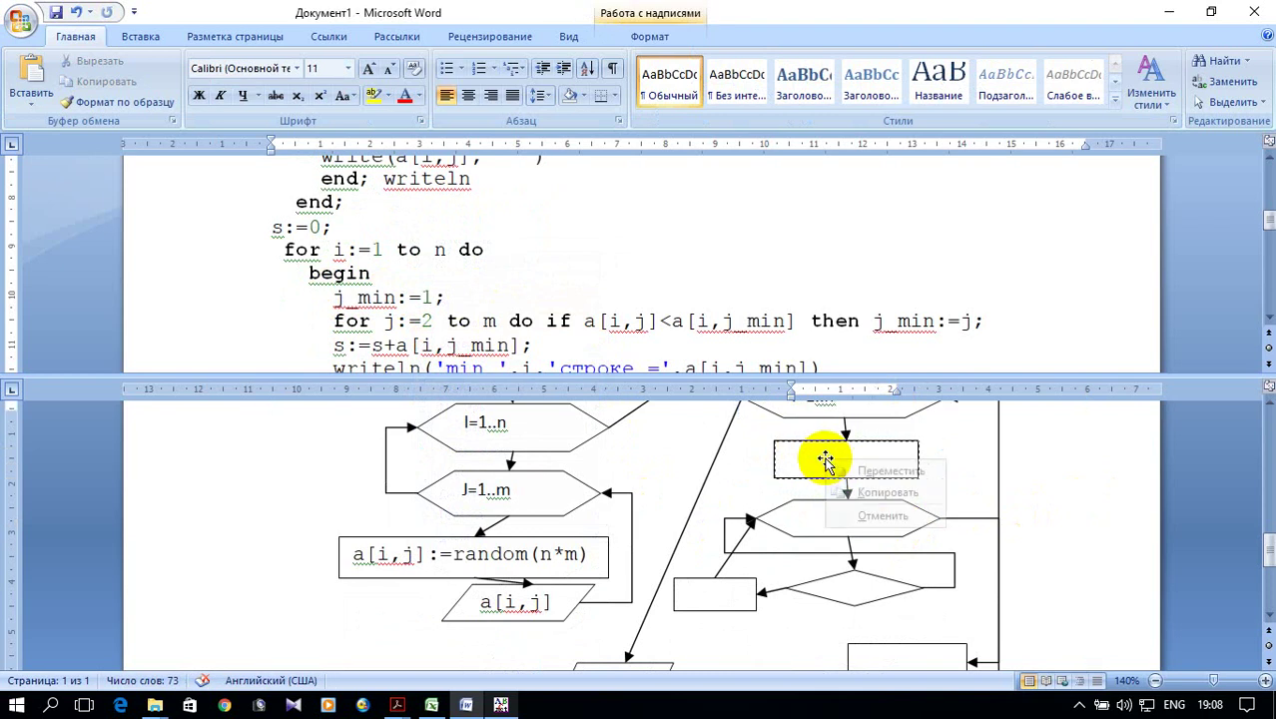
pyautogui.rightClick(822, 458)
pyautogui.click(816, 459)
pyautogui.rightClick(813, 463)
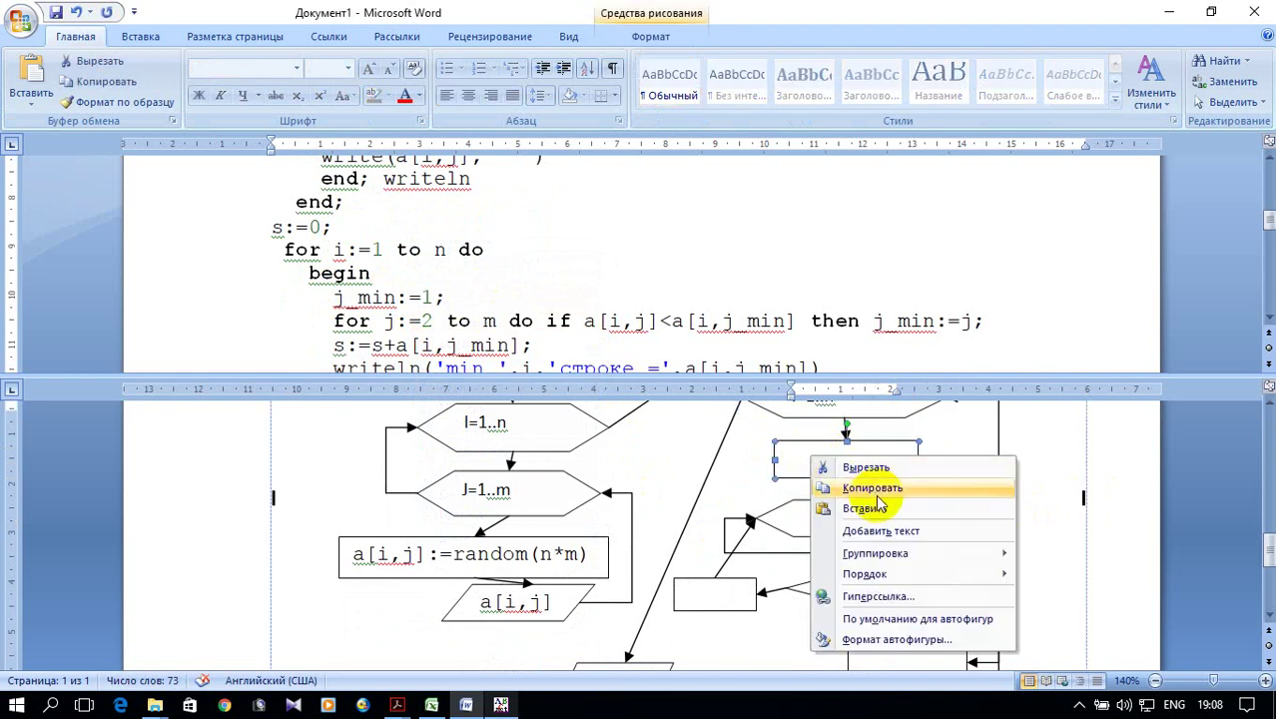
pyautogui.click(903, 530)
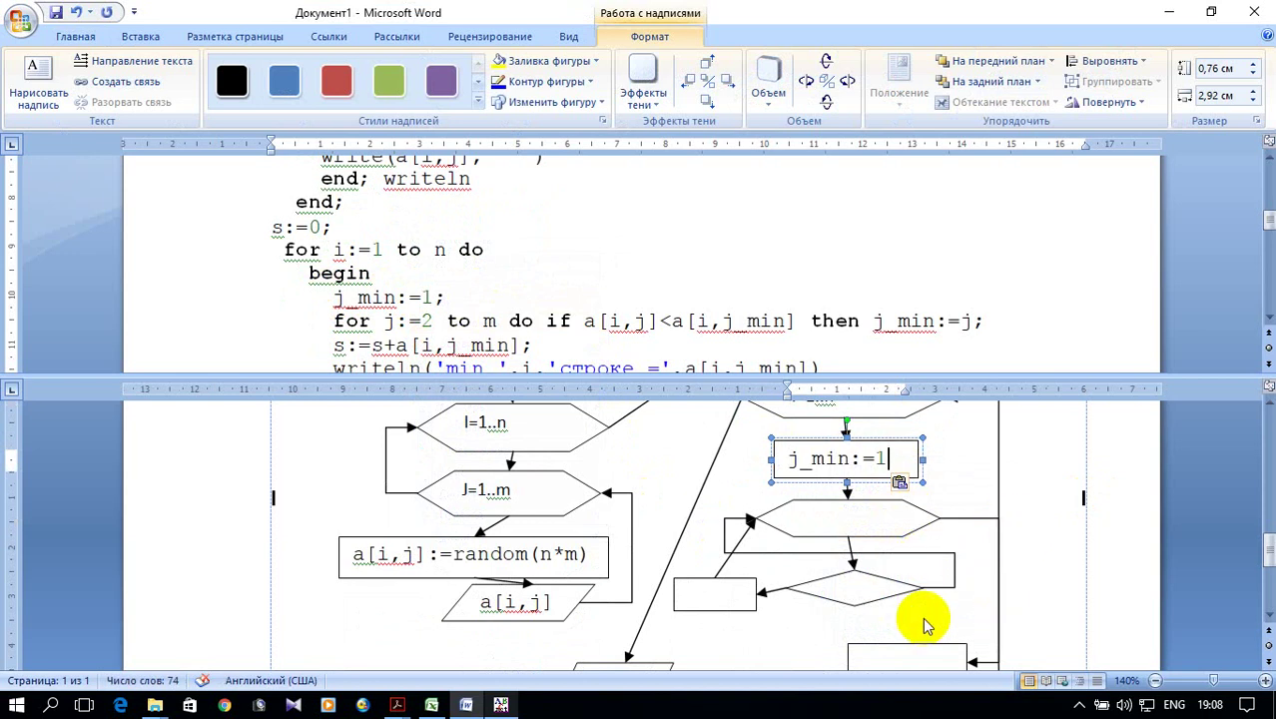
# Step: Add the J=2..m label inside the hexagon below the j_min:=1 box
pyautogui.click(833, 516)
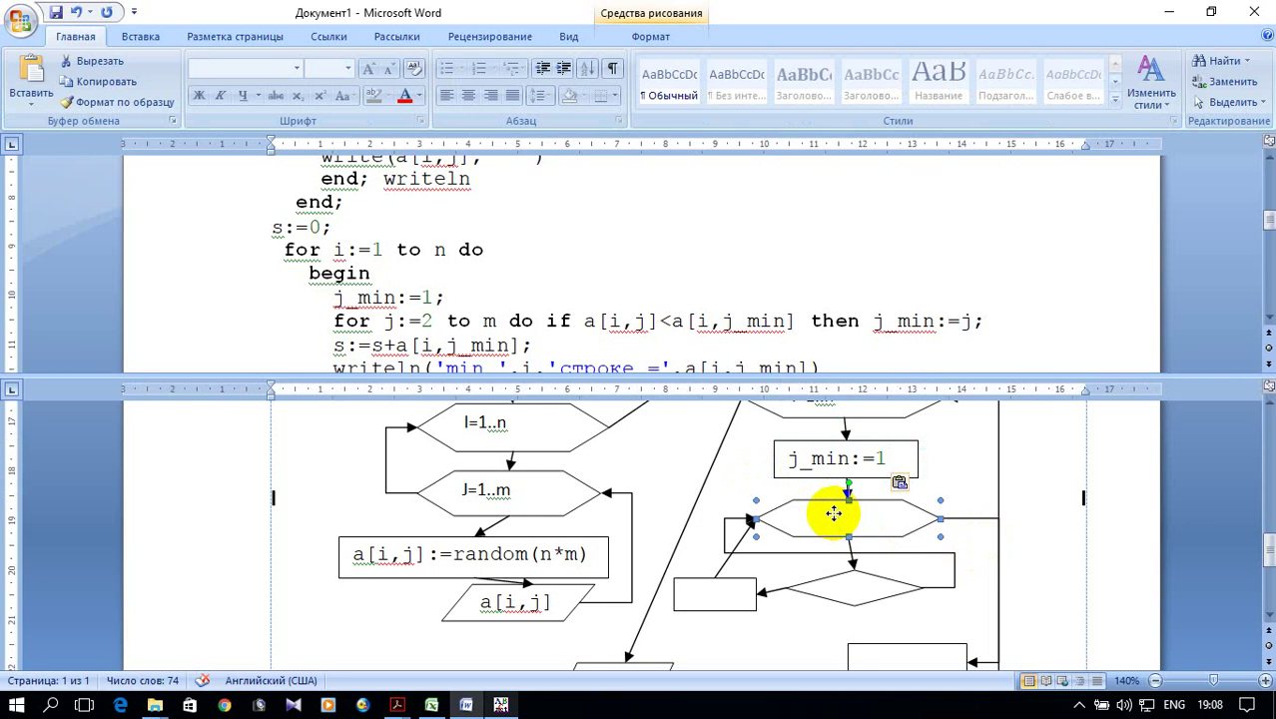
pyautogui.rightClick(834, 513)
pyautogui.click(878, 393)
pyautogui.write('J=2..m')
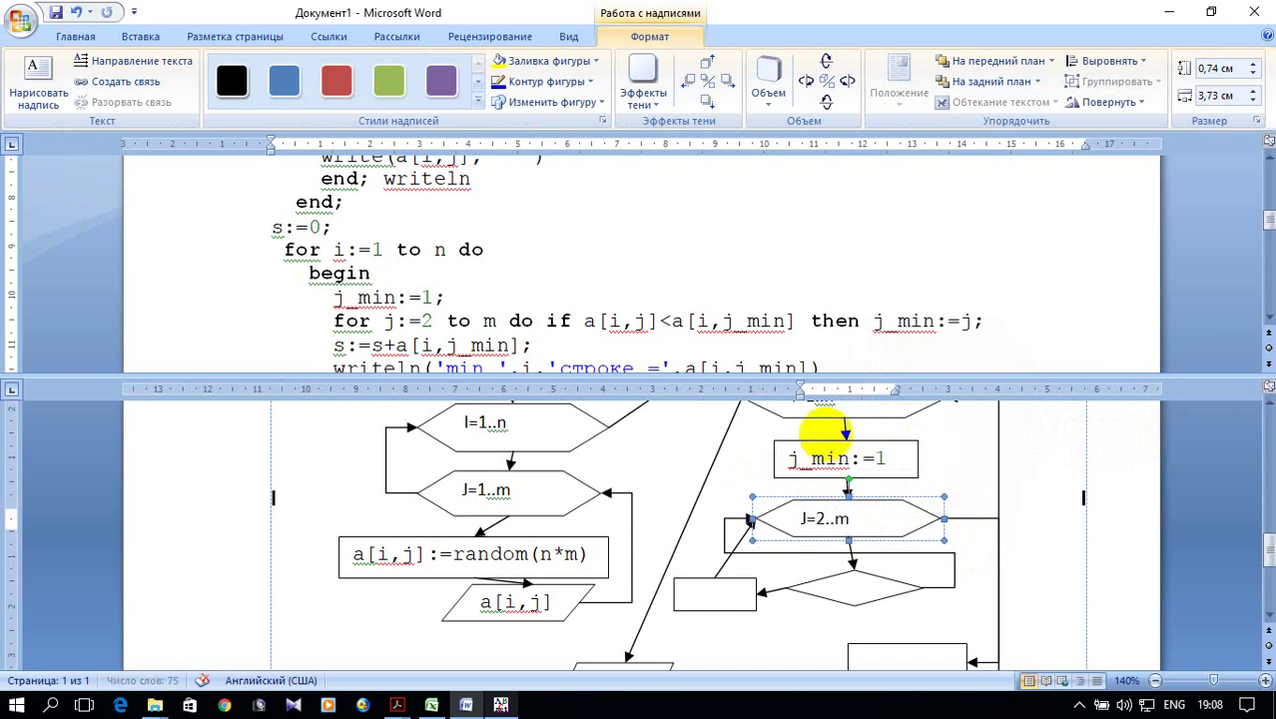
# Step: Copy the comparison a[i,j]<a[i,j_min] from the code into the decision diamond
pyautogui.scroll(-1, 933, 514)
pyautogui.scroll(-2, 659, 272)
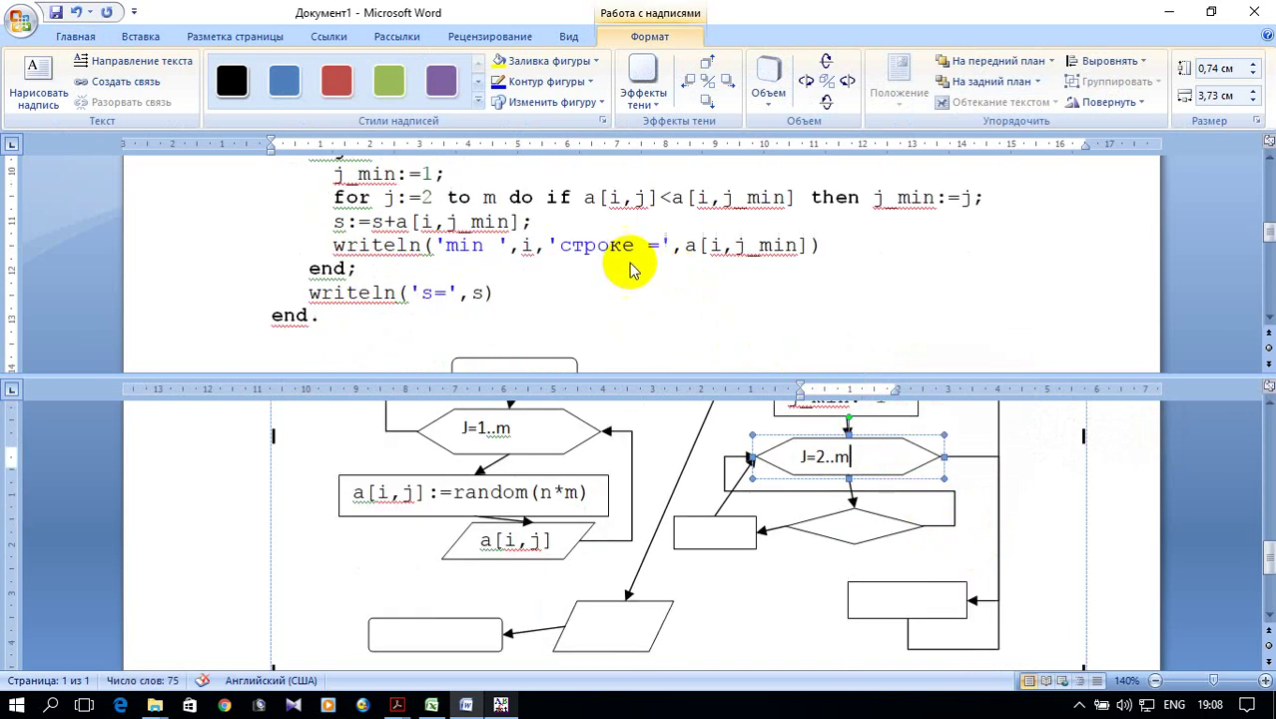
pyautogui.moveTo(549, 196); pyautogui.dragTo(755, 198)
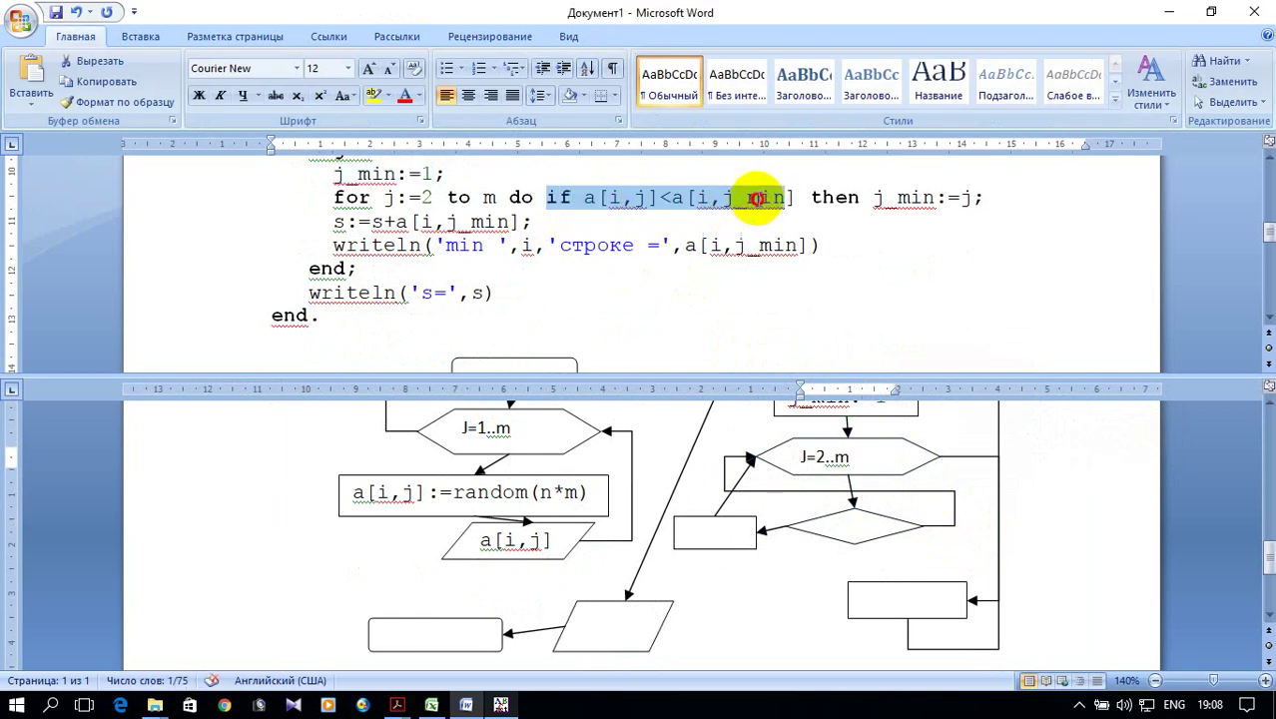
pyautogui.moveTo(791, 198); pyautogui.dragTo(582, 197)
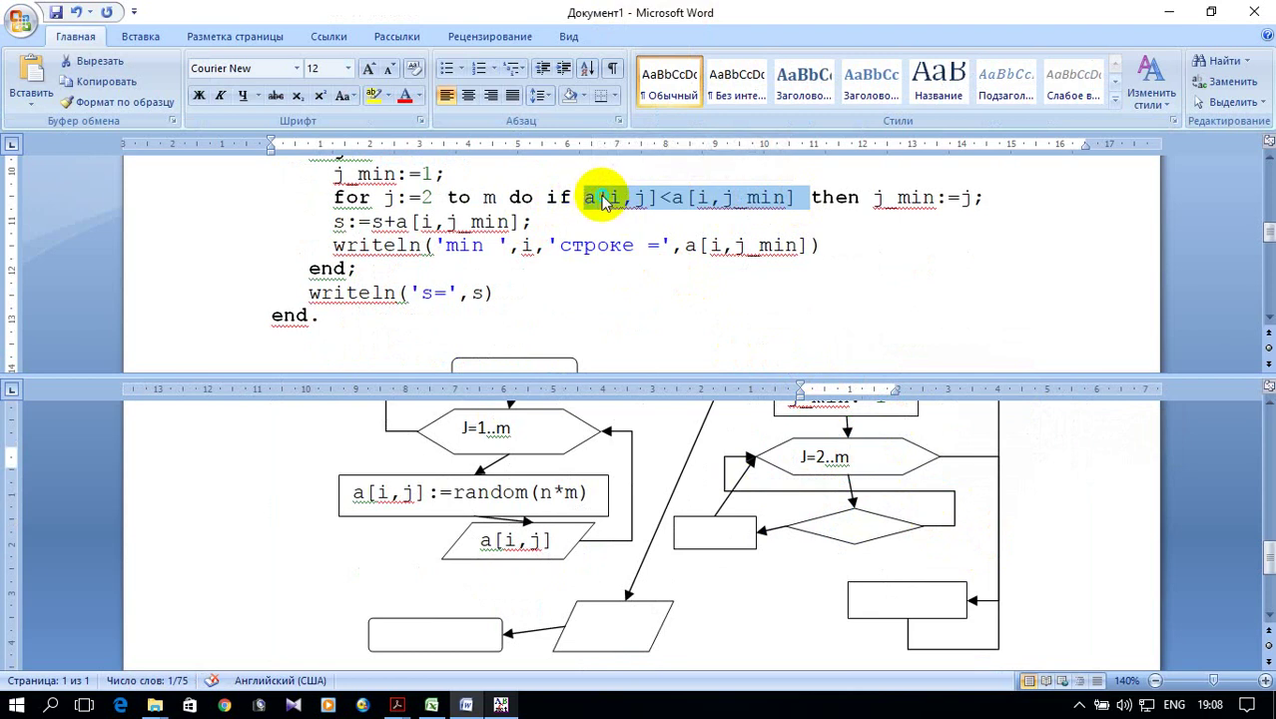
pyautogui.rightClick(585, 197)
pyautogui.click(633, 230)
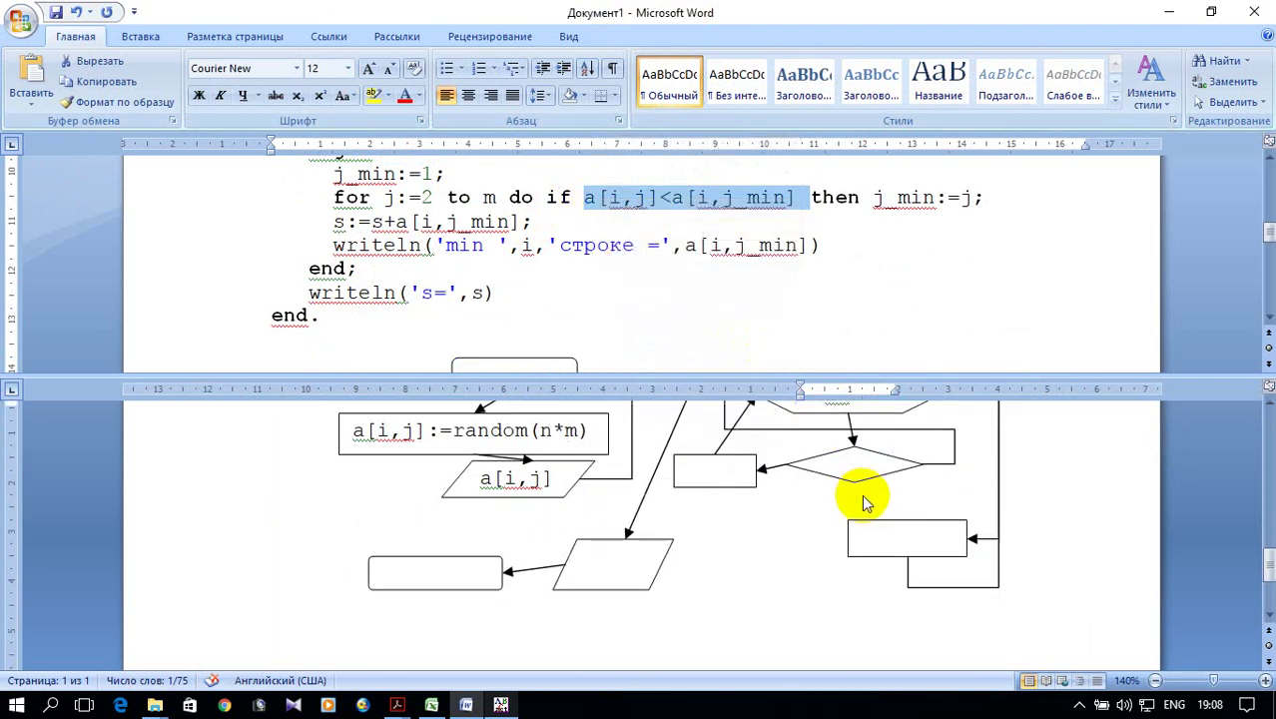
pyautogui.click(854, 534)
pyautogui.click(854, 534)
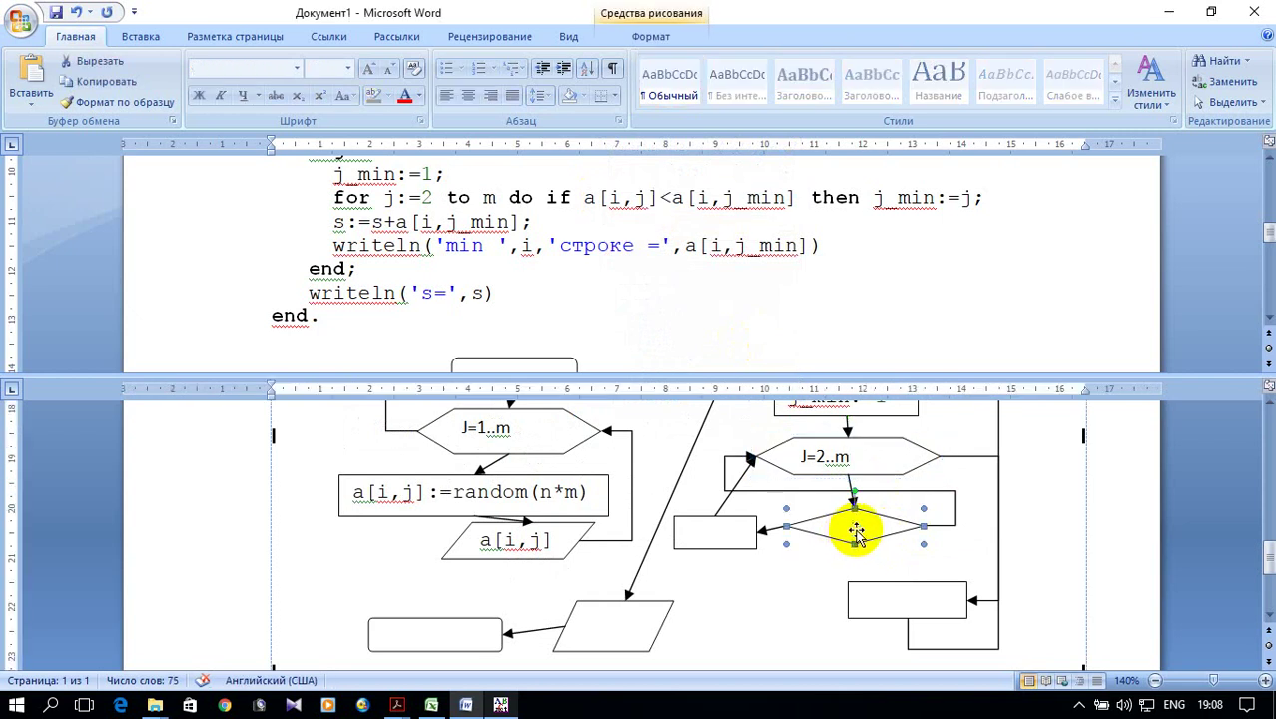
pyautogui.rightClick(855, 532)
pyautogui.click(946, 414)
pyautogui.write('a[i')
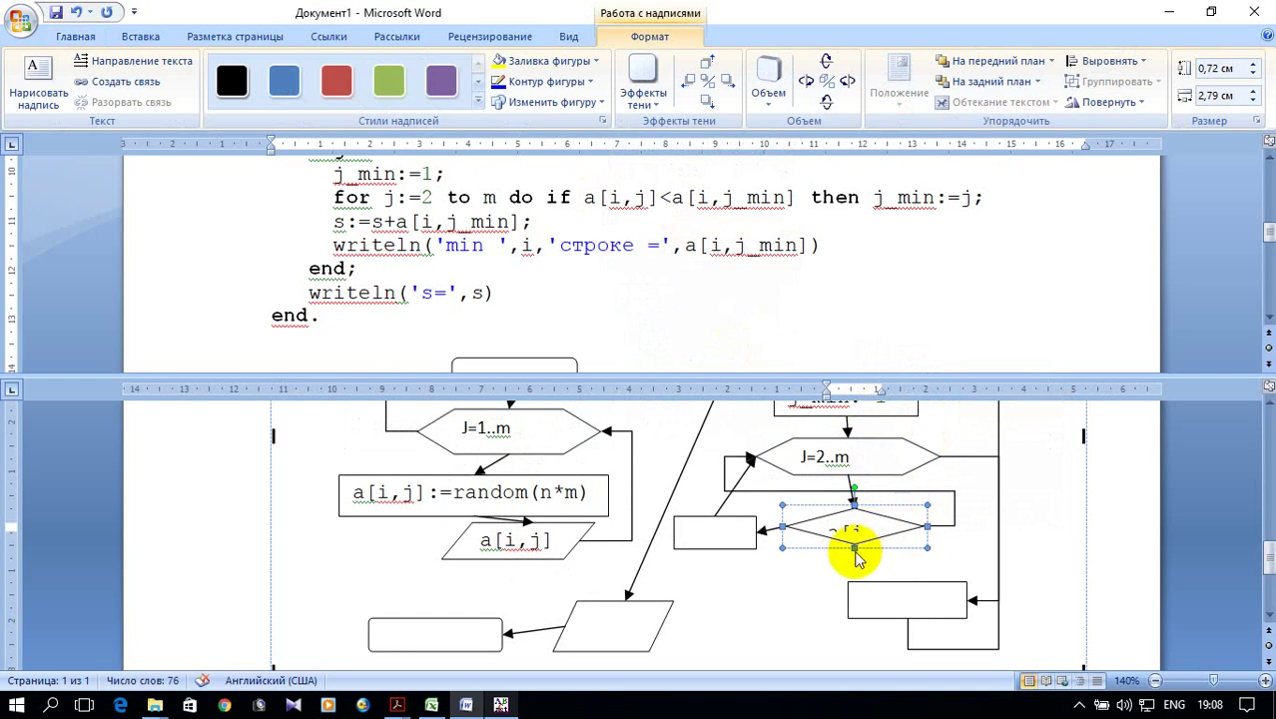
# Step: Stretch the diamond taller and wider so a[i,j]<a[i,j_min] fits
pyautogui.moveTo(855, 549); pyautogui.dragTo(854, 582)
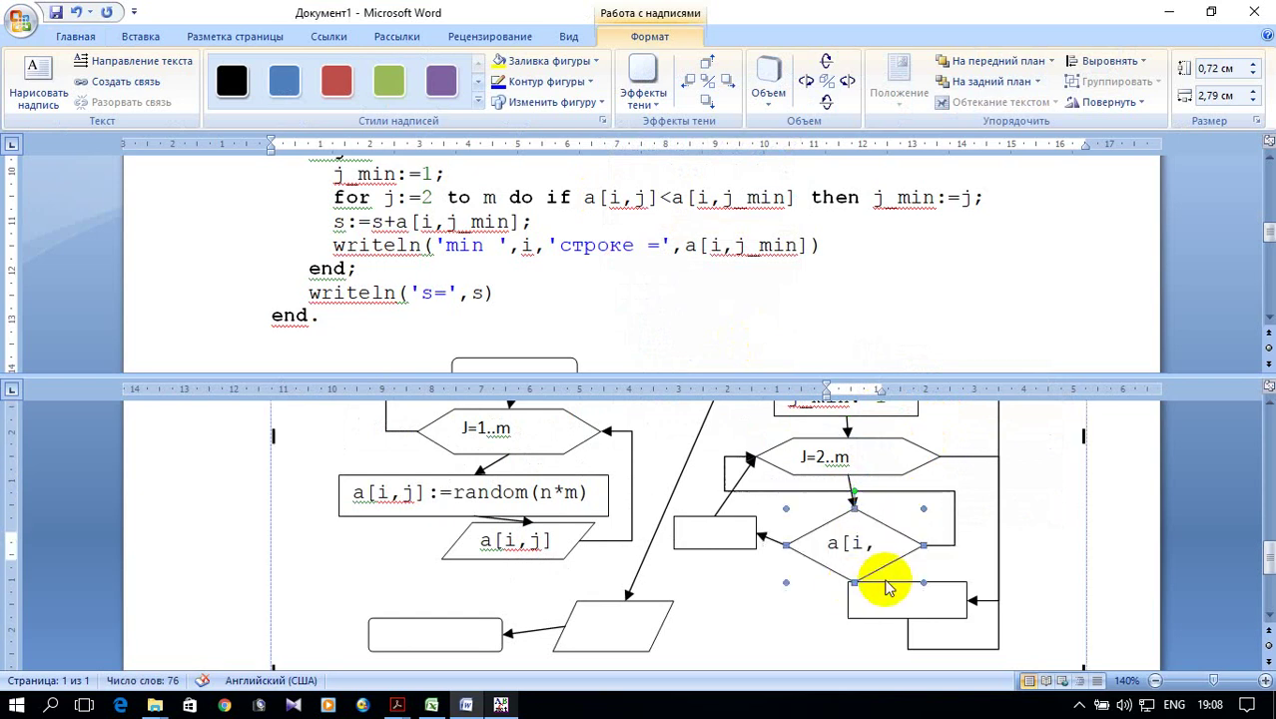
pyautogui.moveTo(923, 544); pyautogui.dragTo(982, 542)
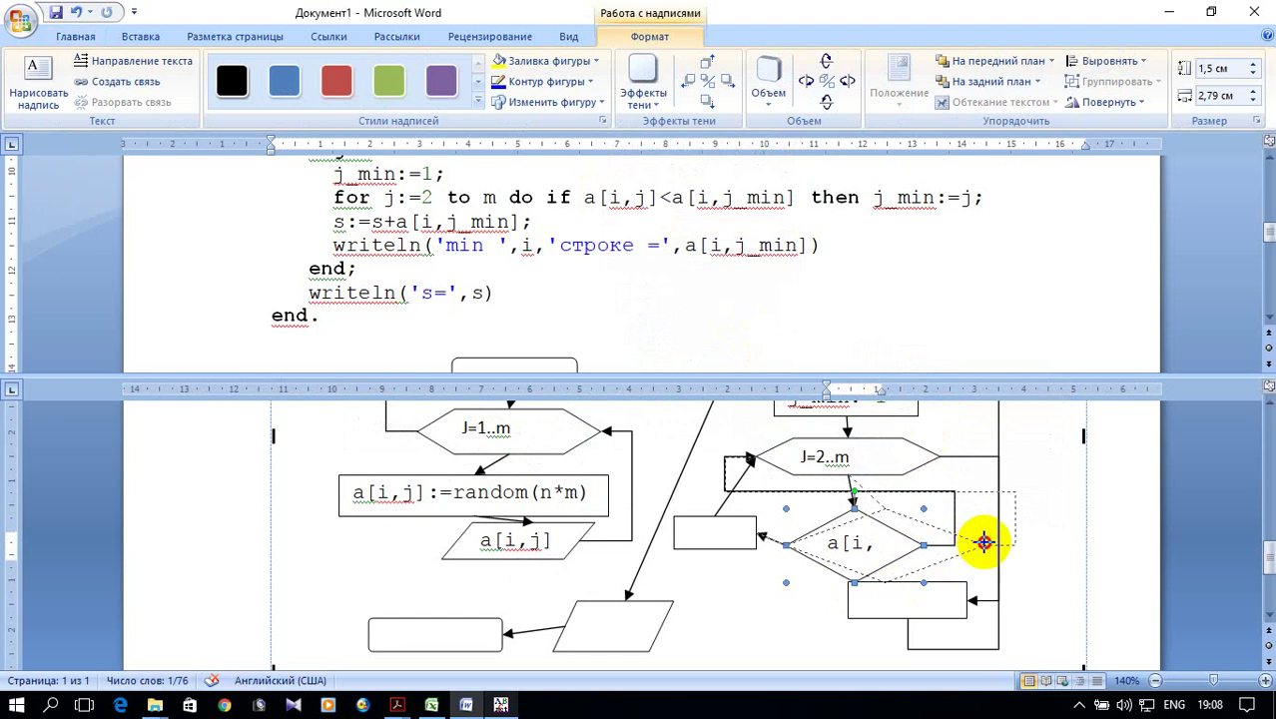
pyautogui.scroll(-1, 1006, 536)
pyautogui.scroll(-1, 1006, 536)
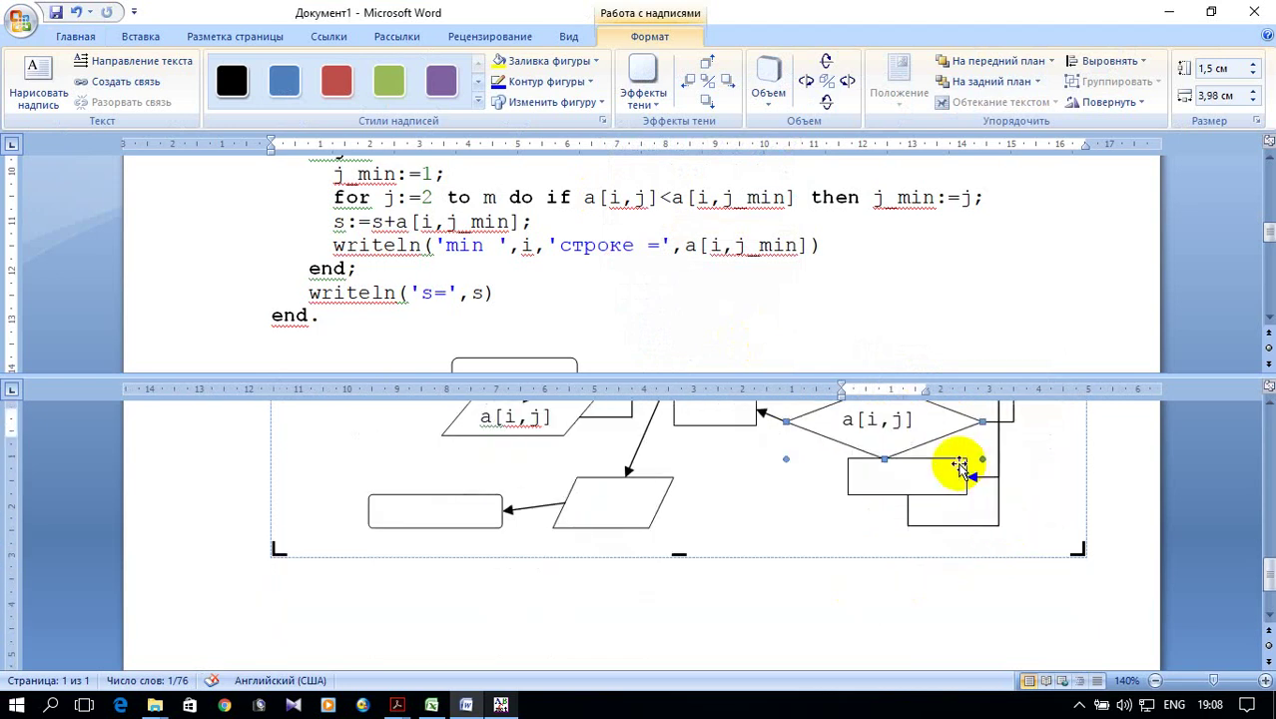
pyautogui.moveTo(949, 459); pyautogui.dragTo(990, 483)
pyautogui.scroll(1, 1030, 504)
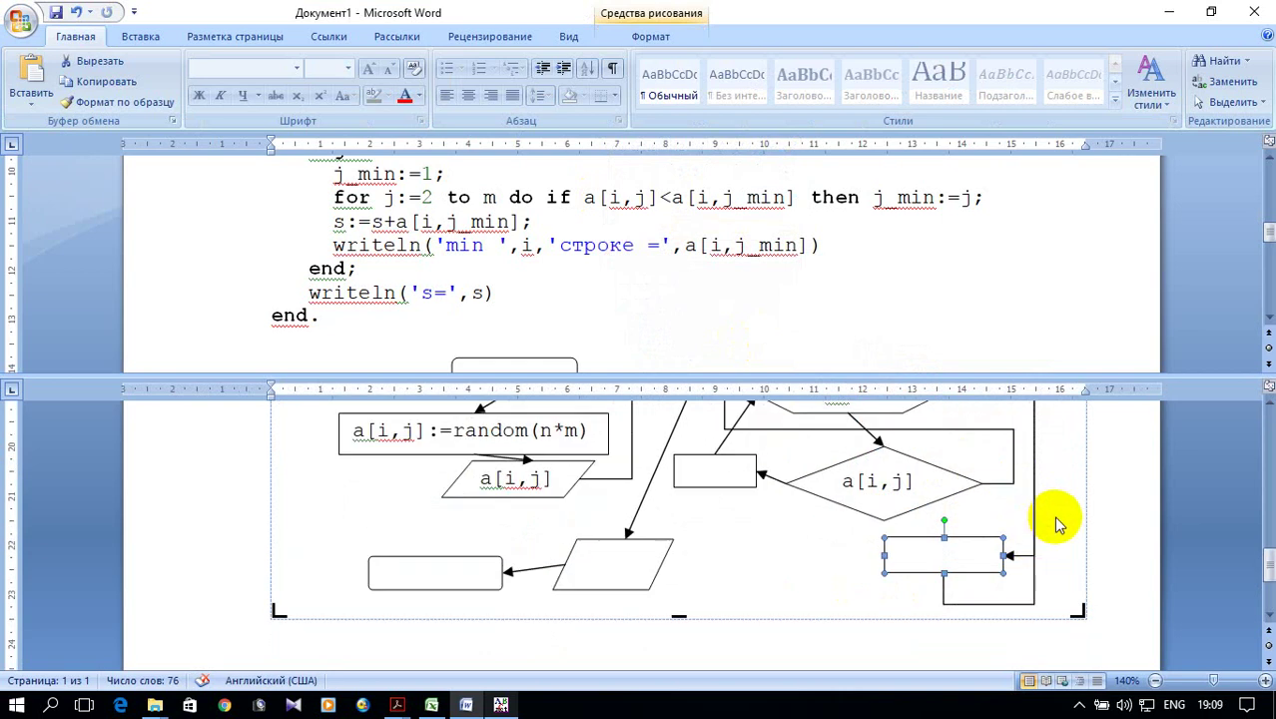
pyautogui.scroll(1, 1058, 524)
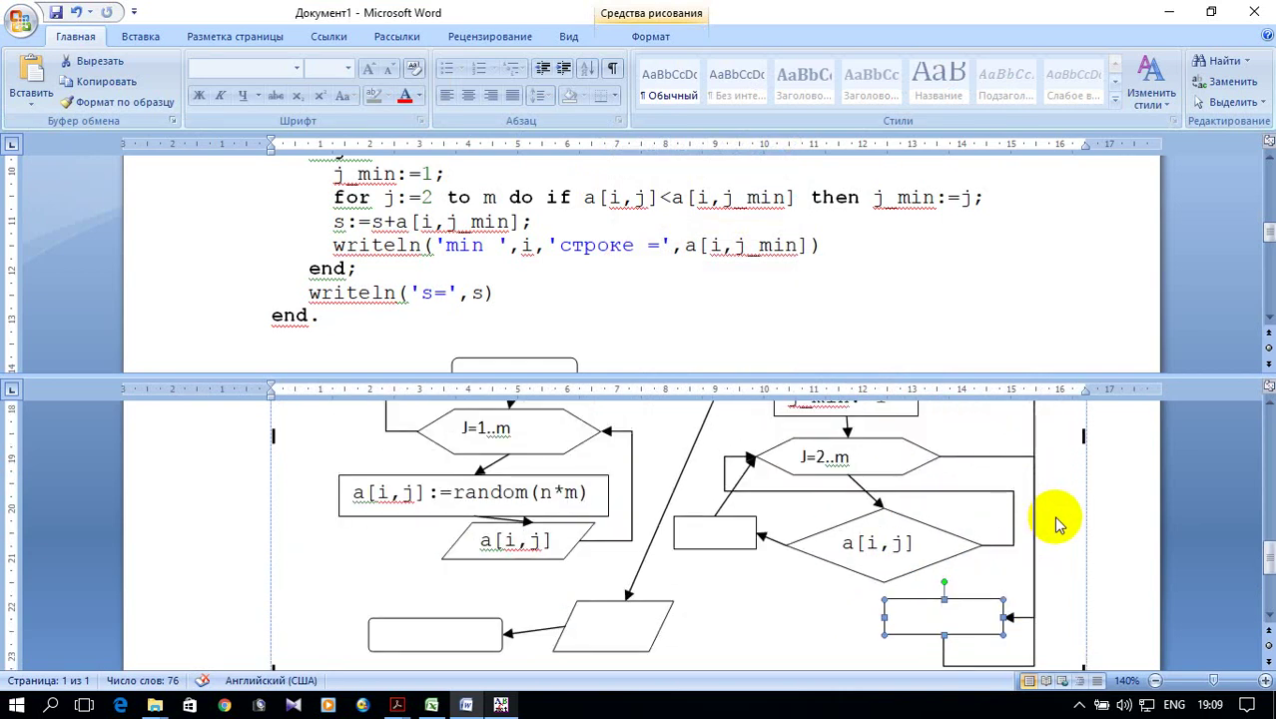
pyautogui.click(824, 561)
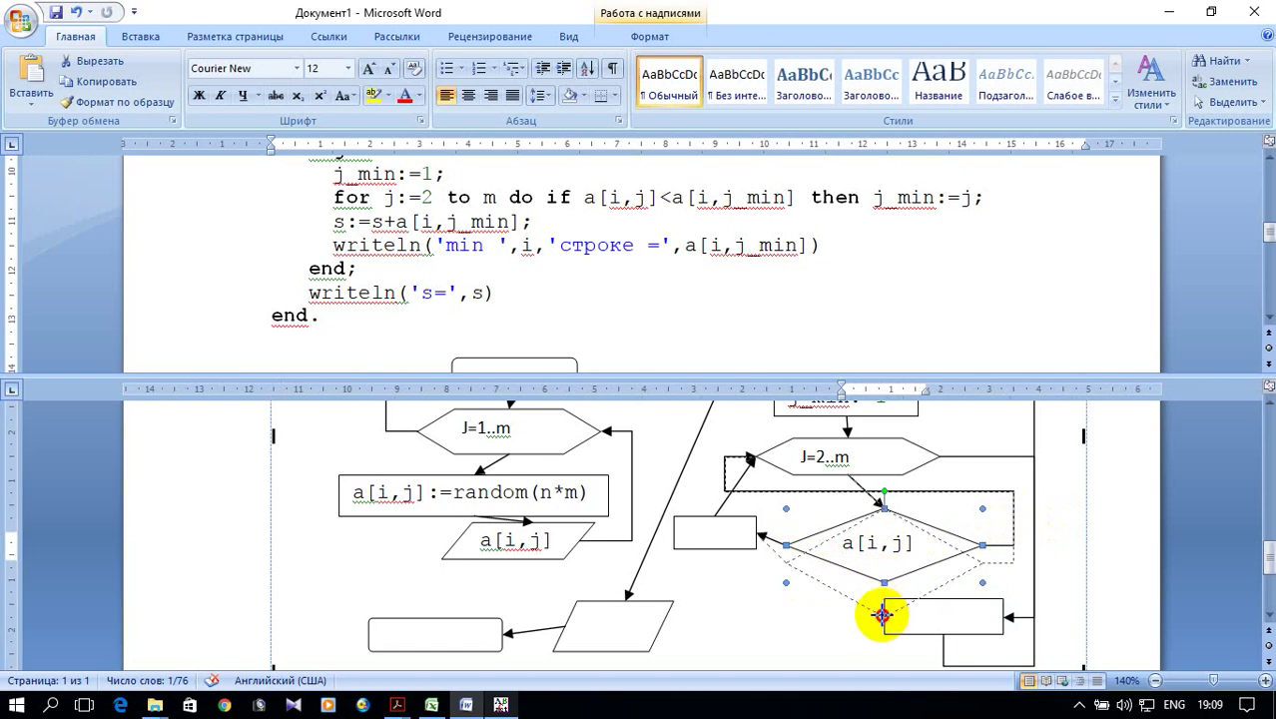
pyautogui.moveTo(882, 582); pyautogui.dragTo(884, 617)
pyautogui.moveTo(785, 560); pyautogui.dragTo(765, 561)
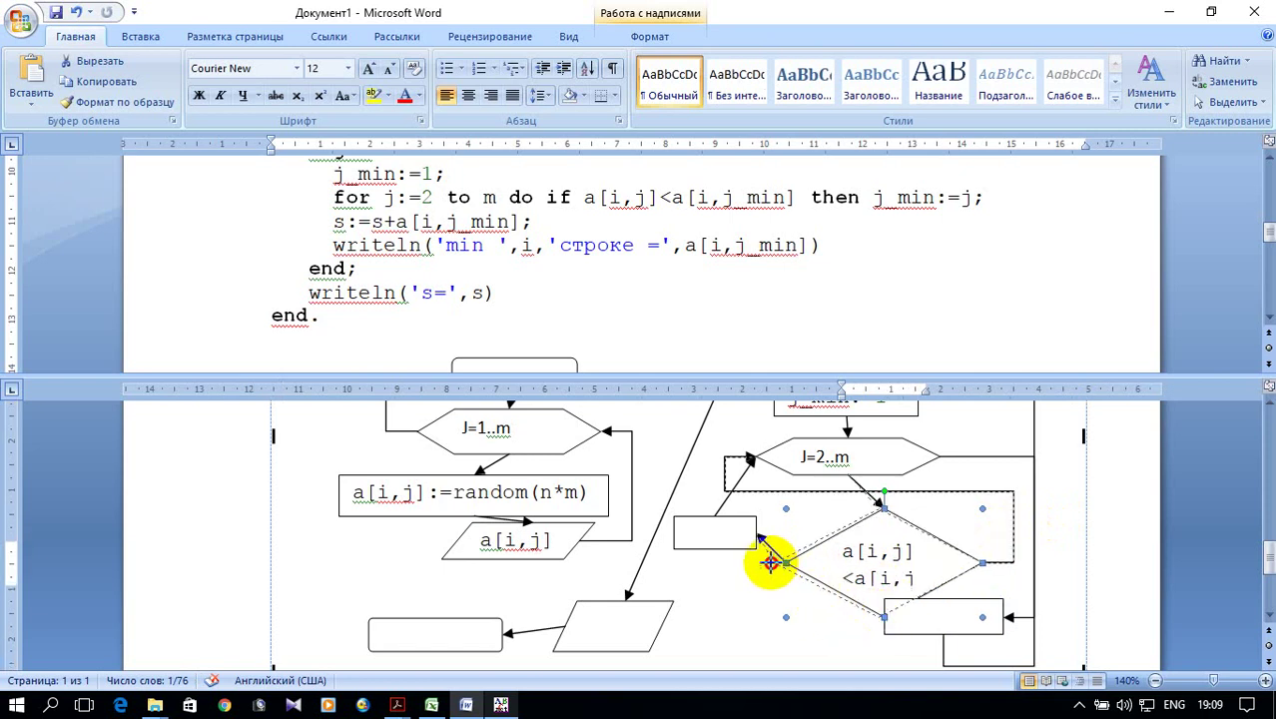
# Step: Move the small empty box down beside the diamond and reshape the diamond's top point
pyautogui.click(705, 526)
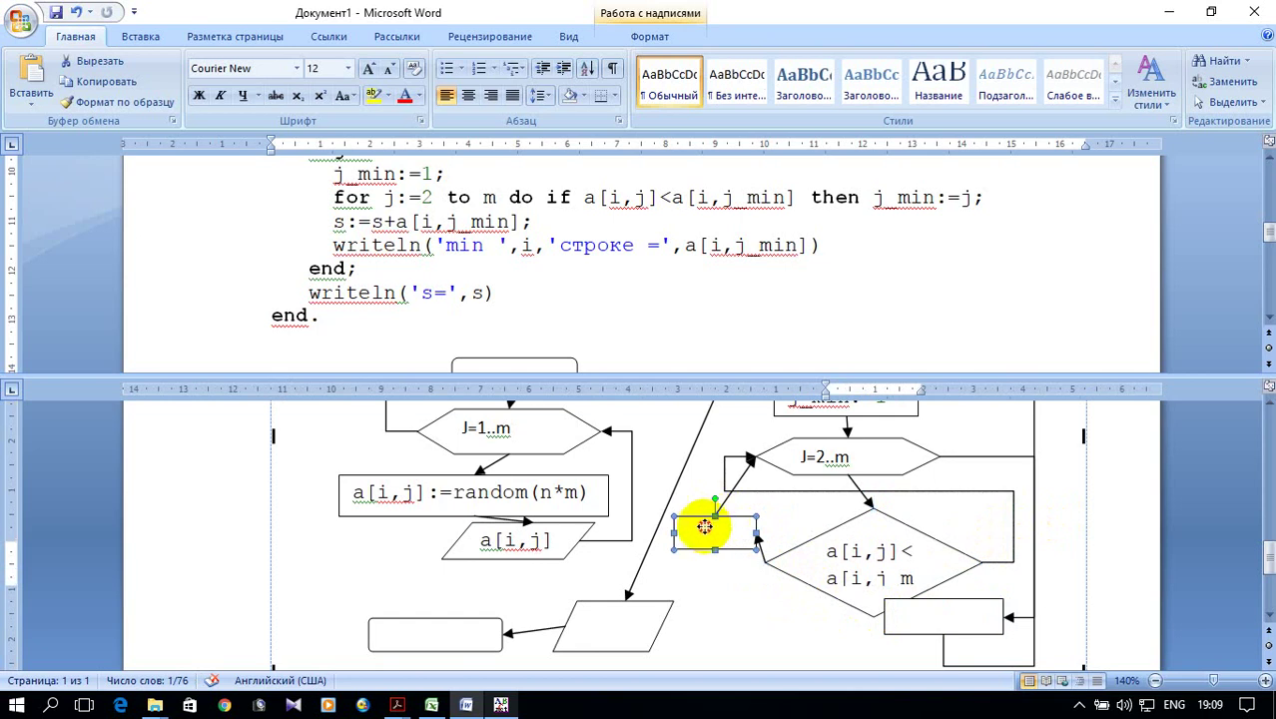
pyautogui.moveTo(698, 529); pyautogui.dragTo(699, 531)
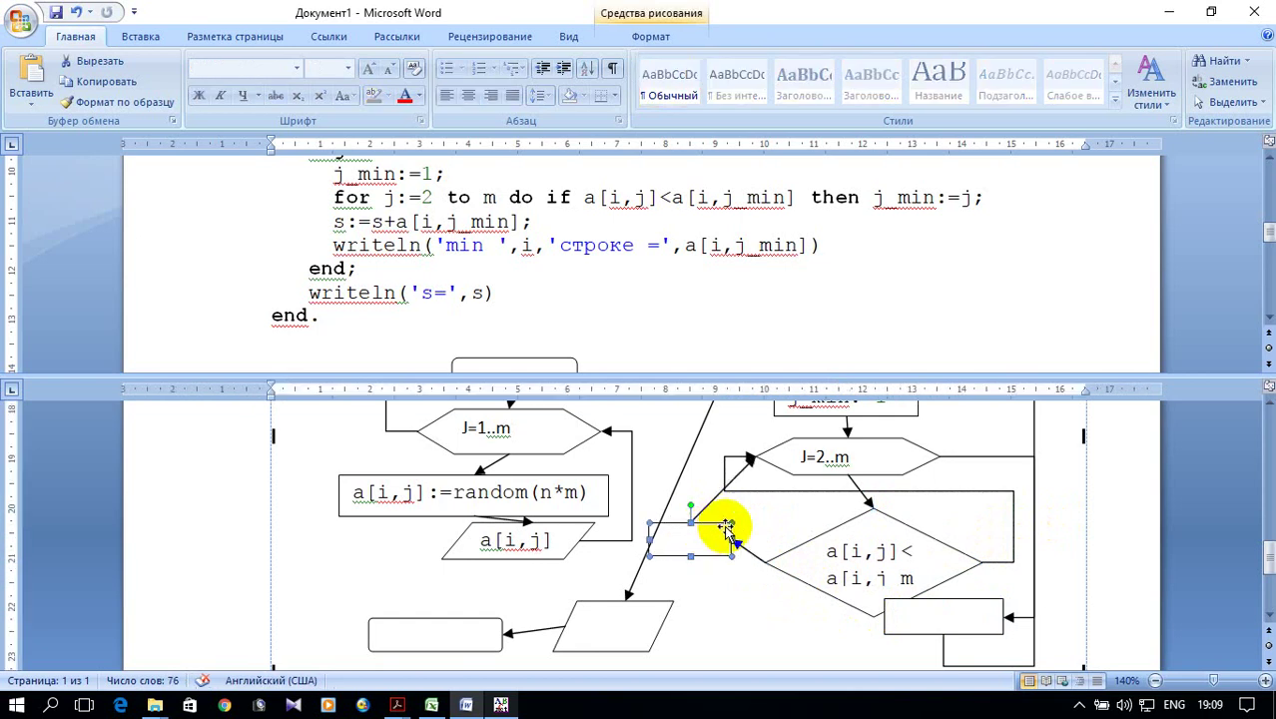
pyautogui.moveTo(698, 559); pyautogui.dragTo(714, 591)
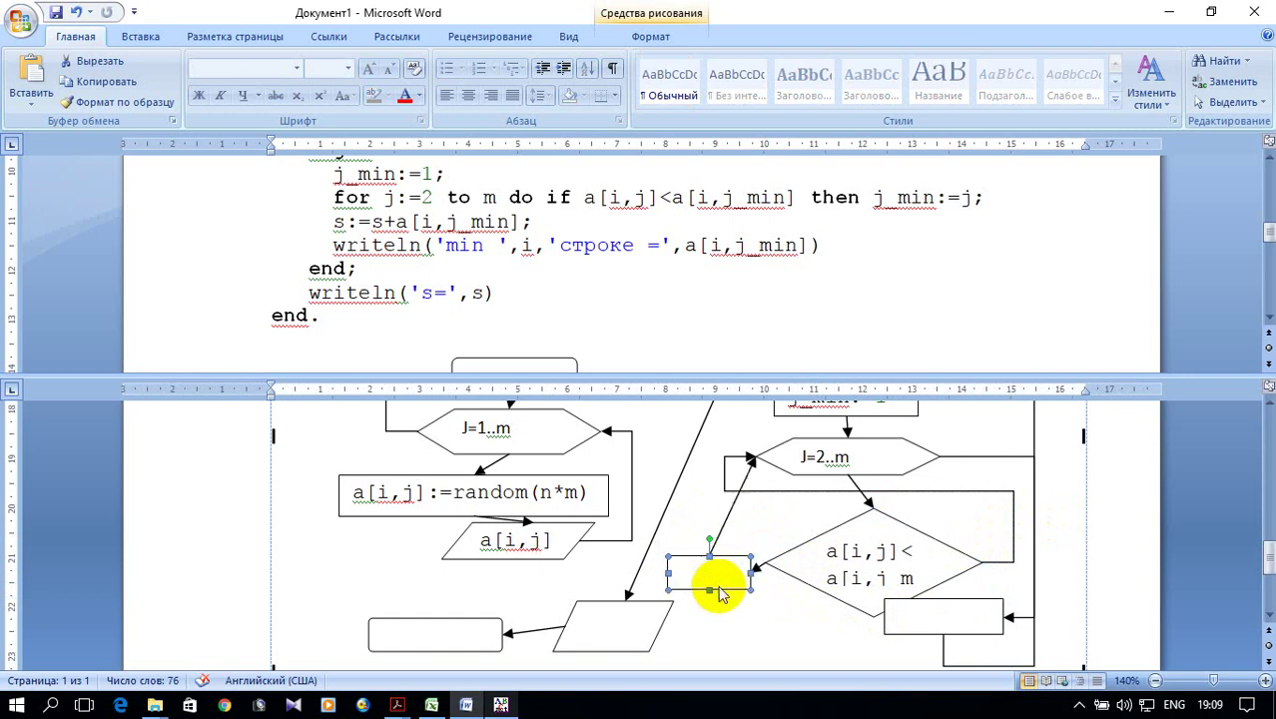
pyautogui.scroll(2, 789, 579)
pyautogui.scroll(-3, 778, 559)
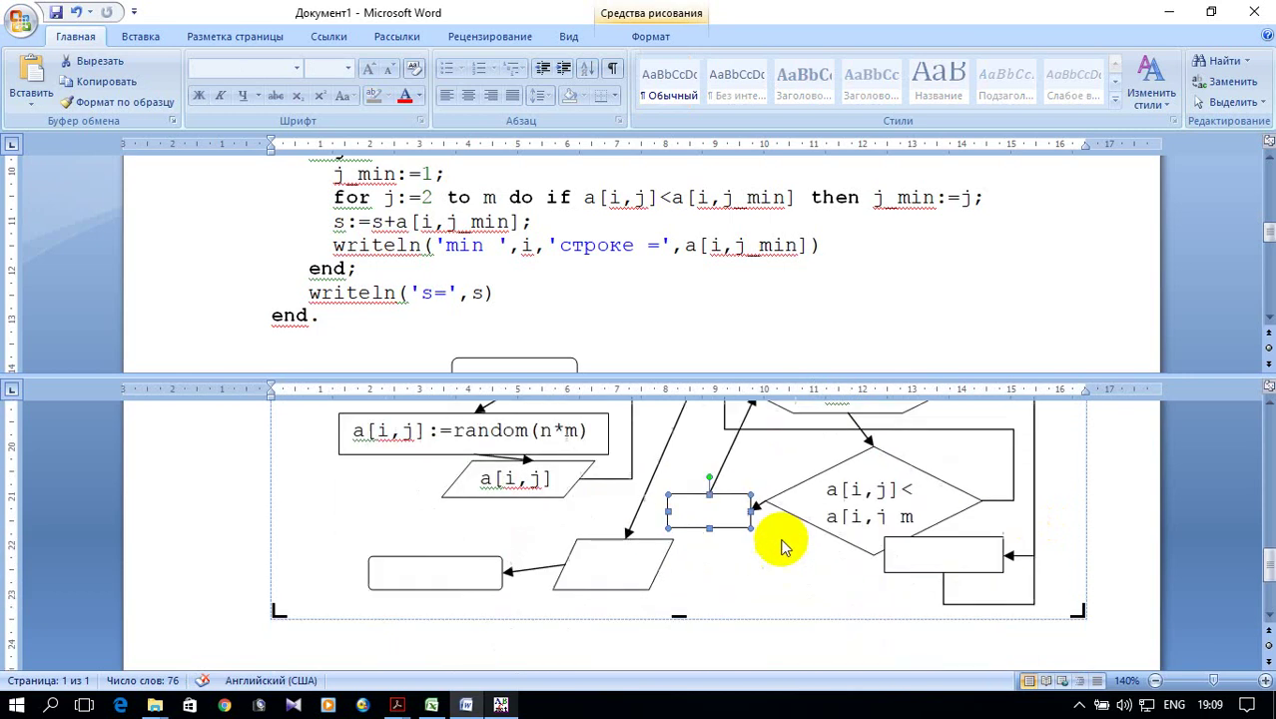
pyautogui.click(913, 477)
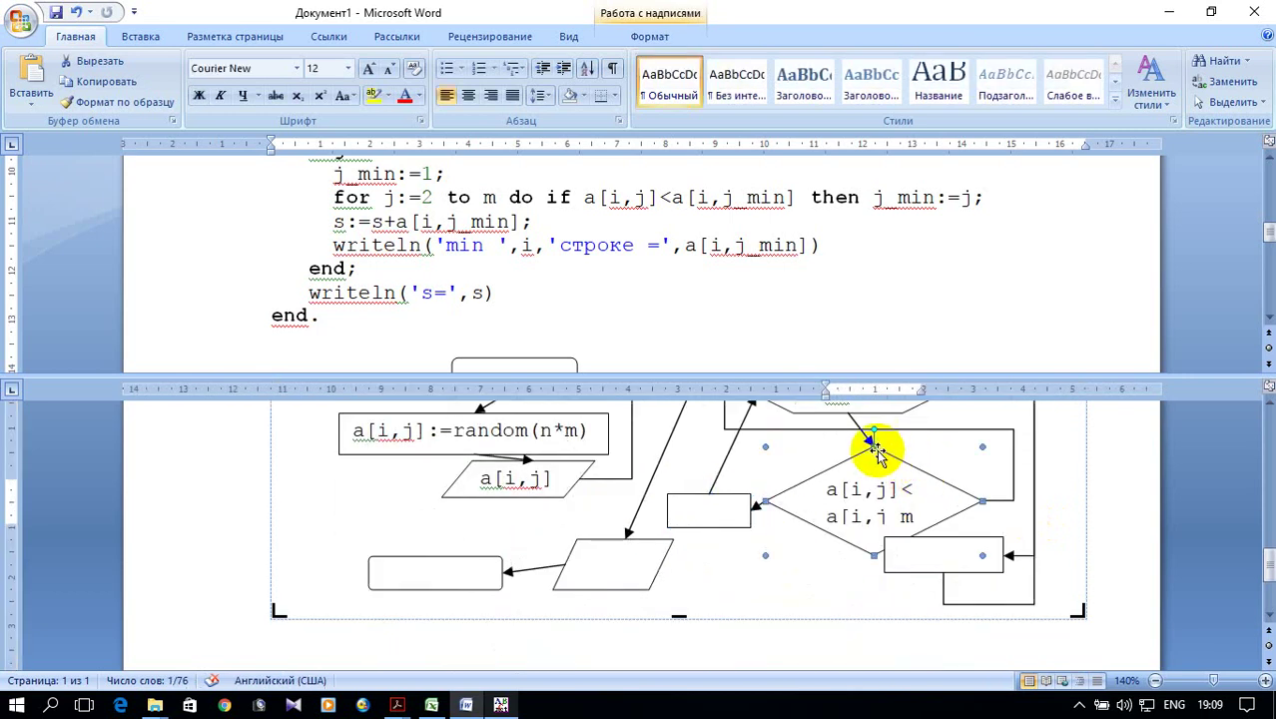
pyautogui.moveTo(874, 443); pyautogui.dragTo(874, 431)
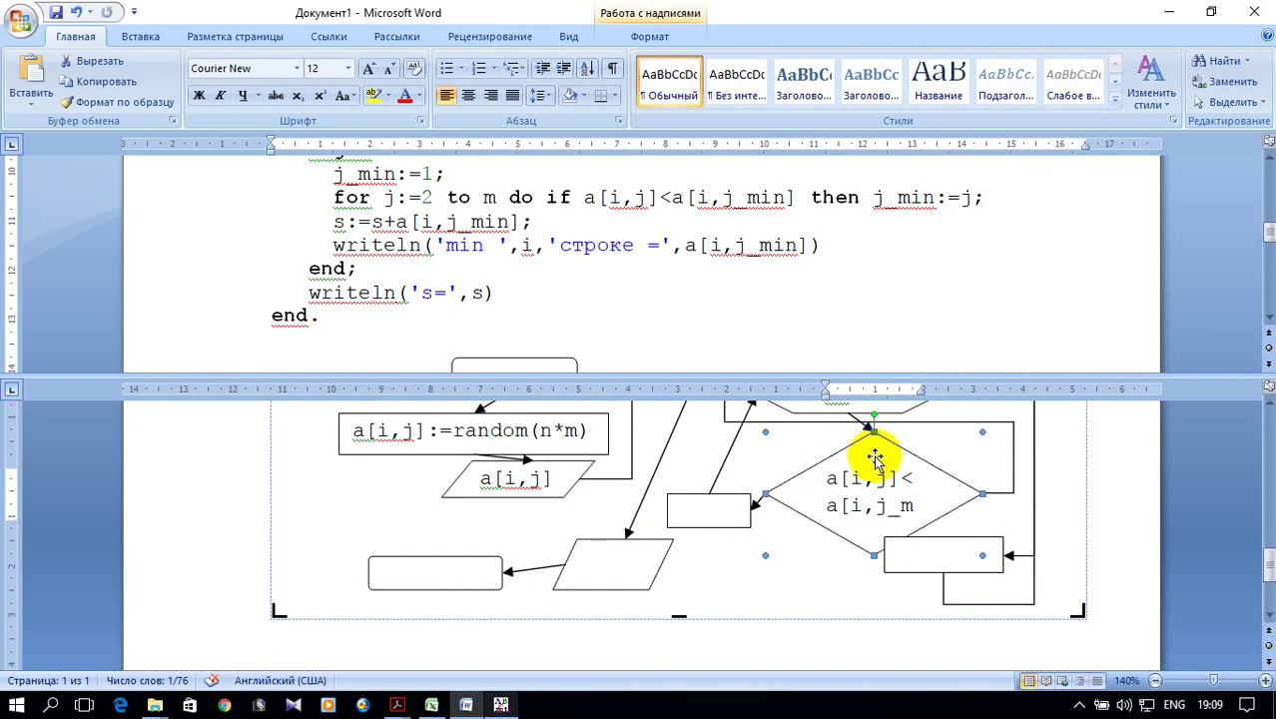
pyautogui.scroll(-1, 639, 614)
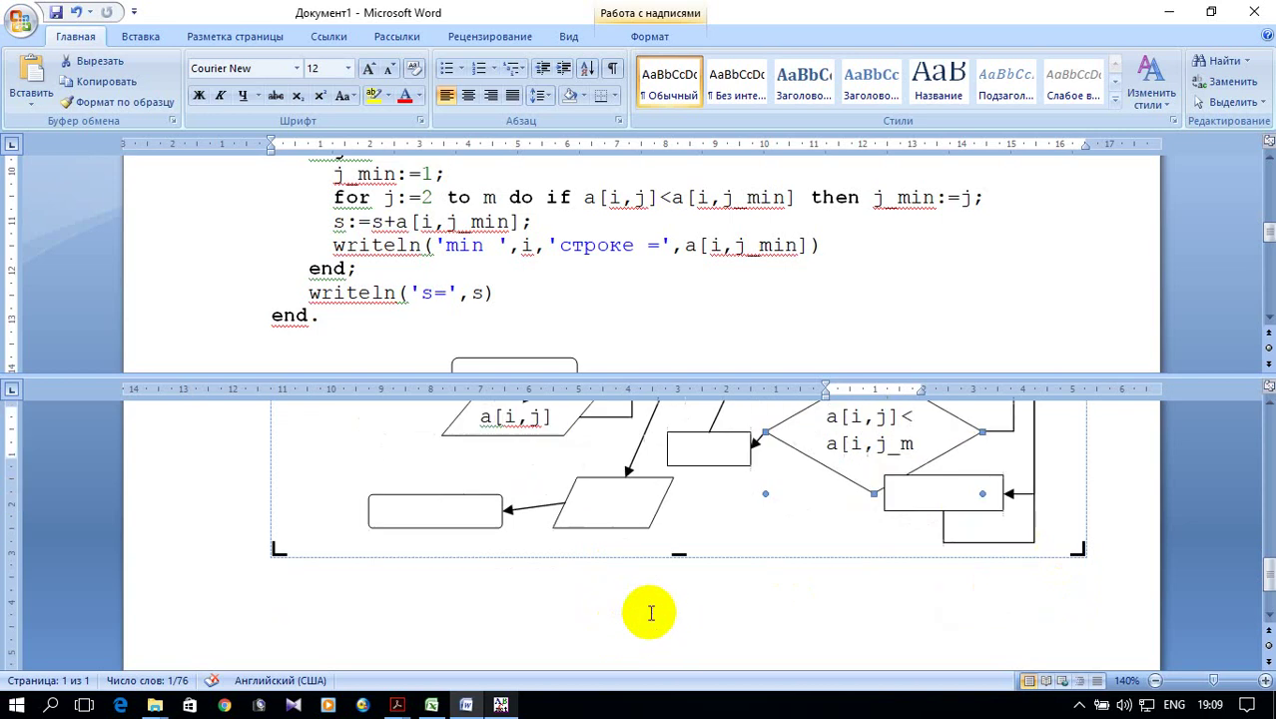
pyautogui.scroll(-1, 650, 613)
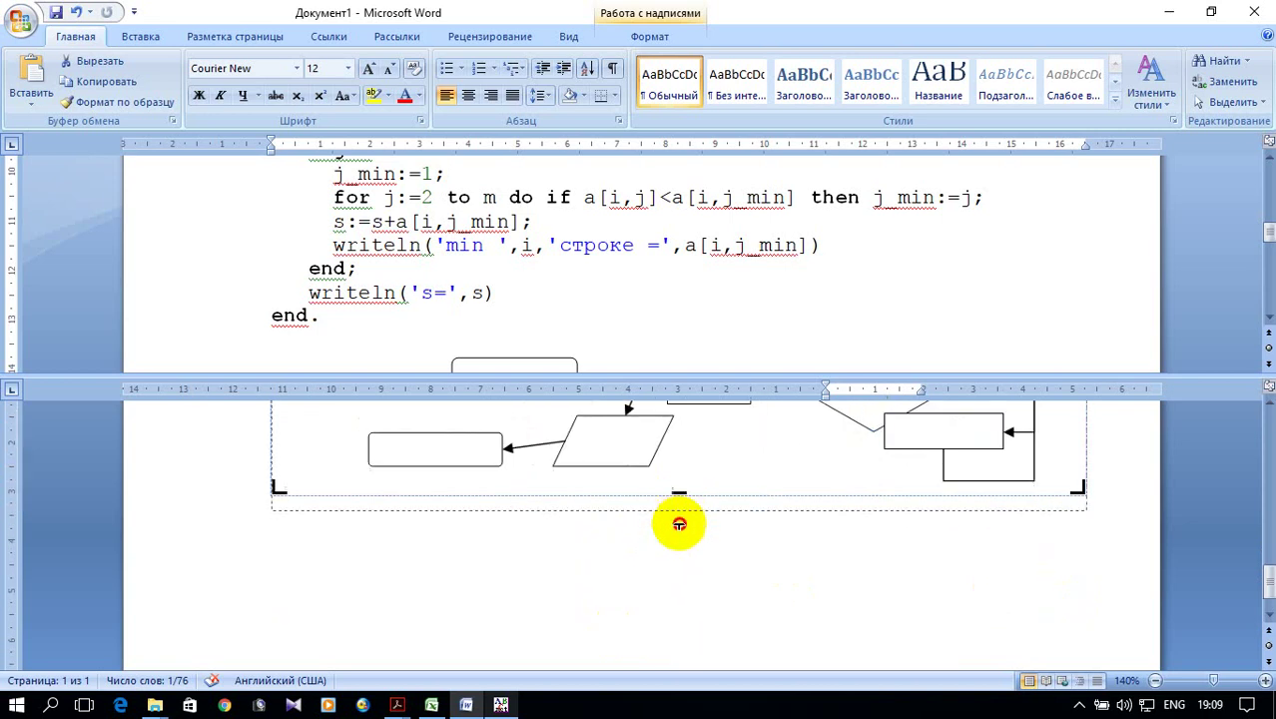
pyautogui.moveTo(678, 493); pyautogui.dragTo(681, 561)
pyautogui.scroll(2, 1108, 561)
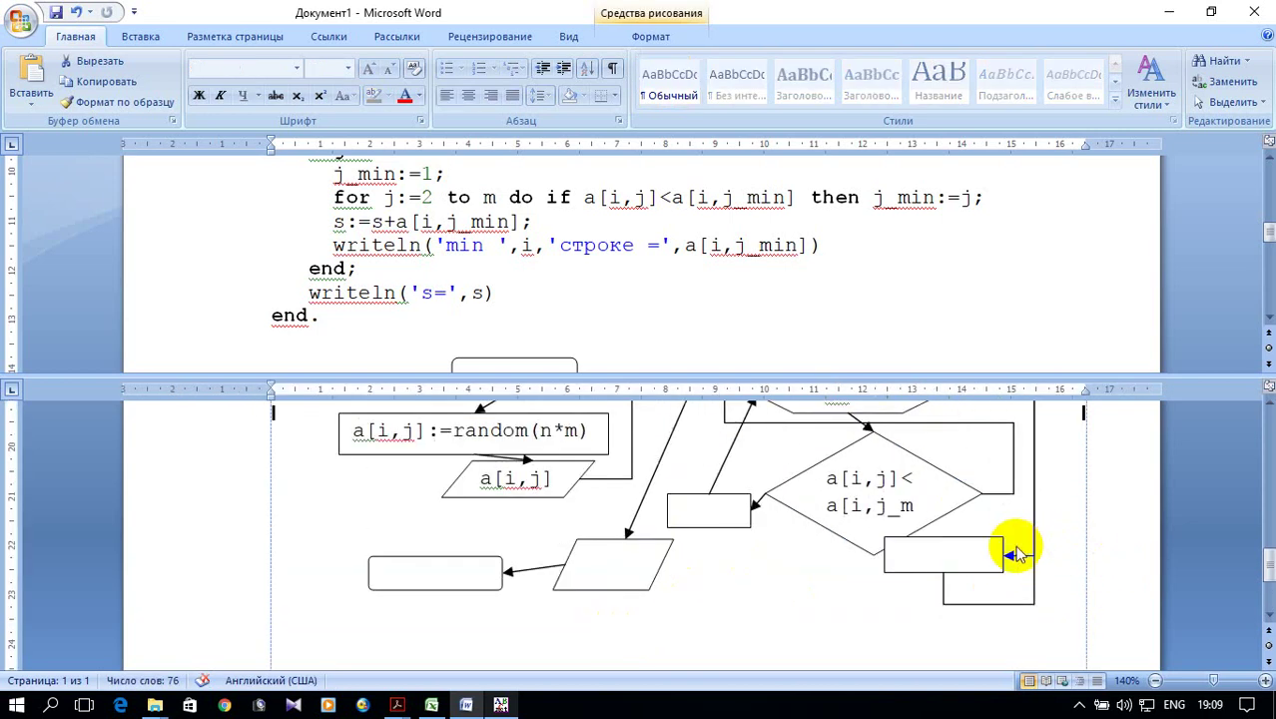
# Step: Lower the rectangle beneath the diamond and widen the diamond until the condition wraps cleanly
pyautogui.moveTo(973, 544); pyautogui.dragTo(968, 576)
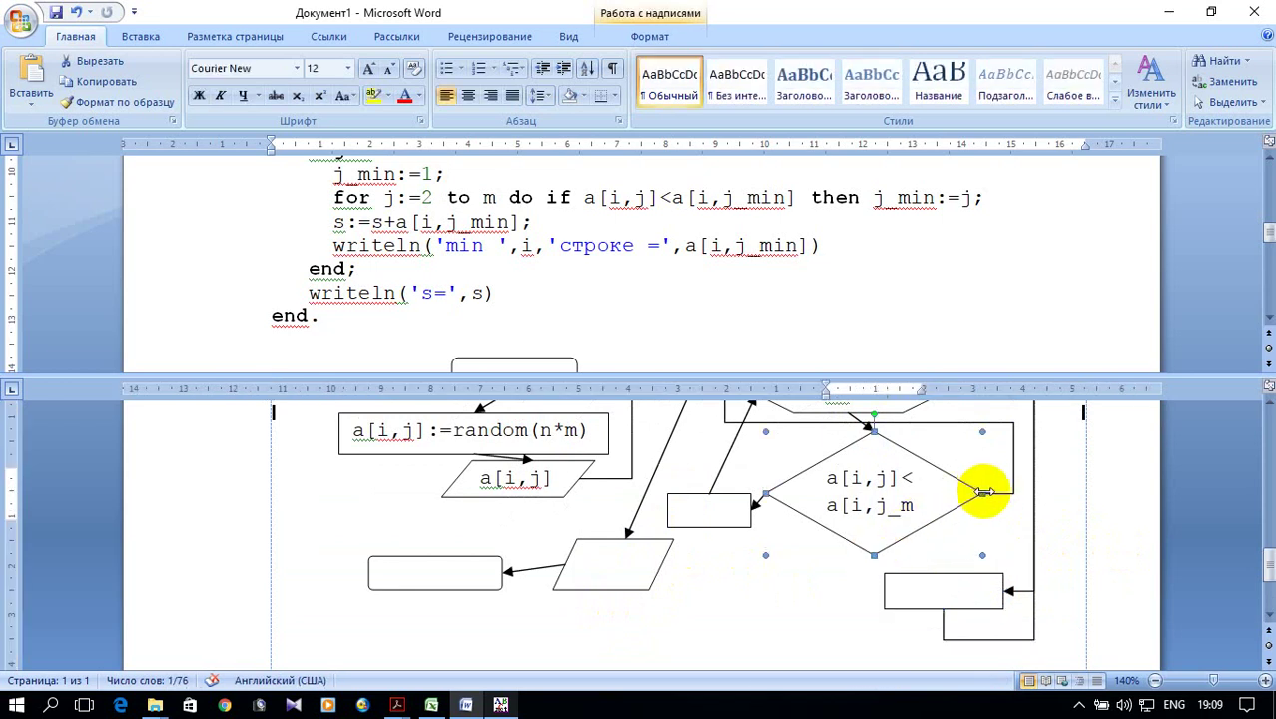
pyautogui.moveTo(982, 494); pyautogui.dragTo(1010, 498)
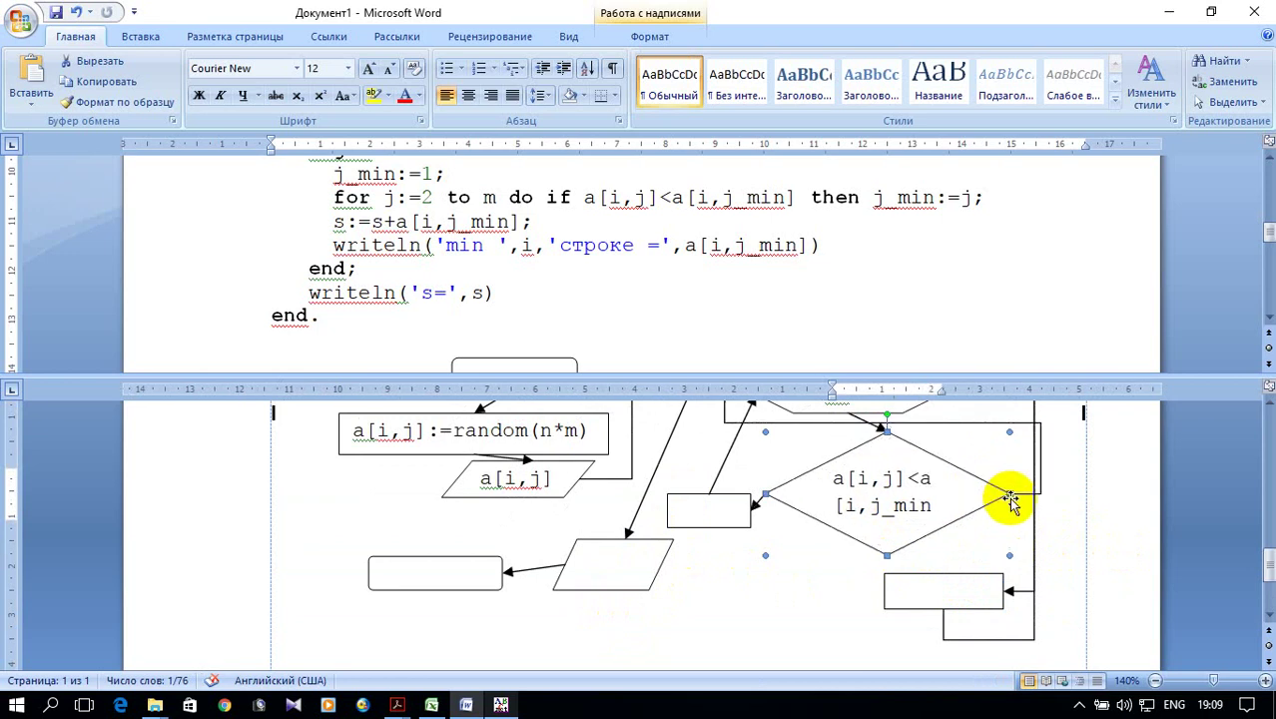
pyautogui.moveTo(1010, 493); pyautogui.dragTo(1028, 493)
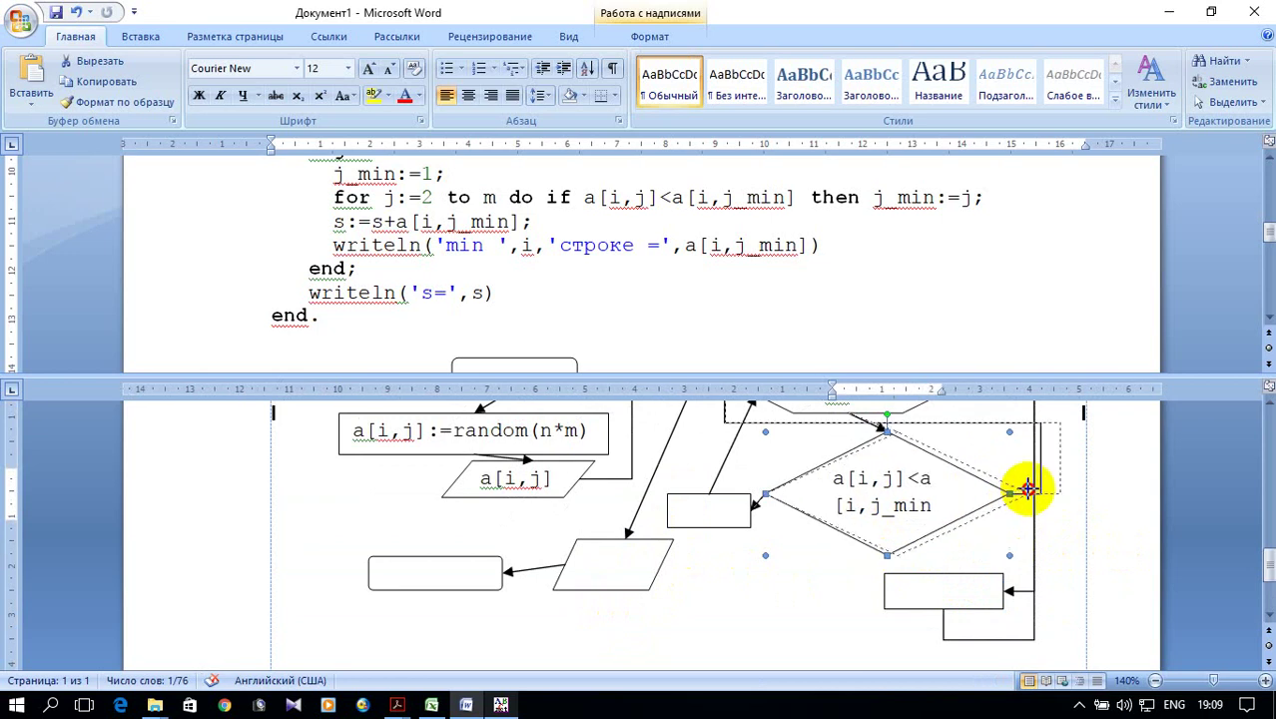
pyautogui.scroll(2, 996, 528)
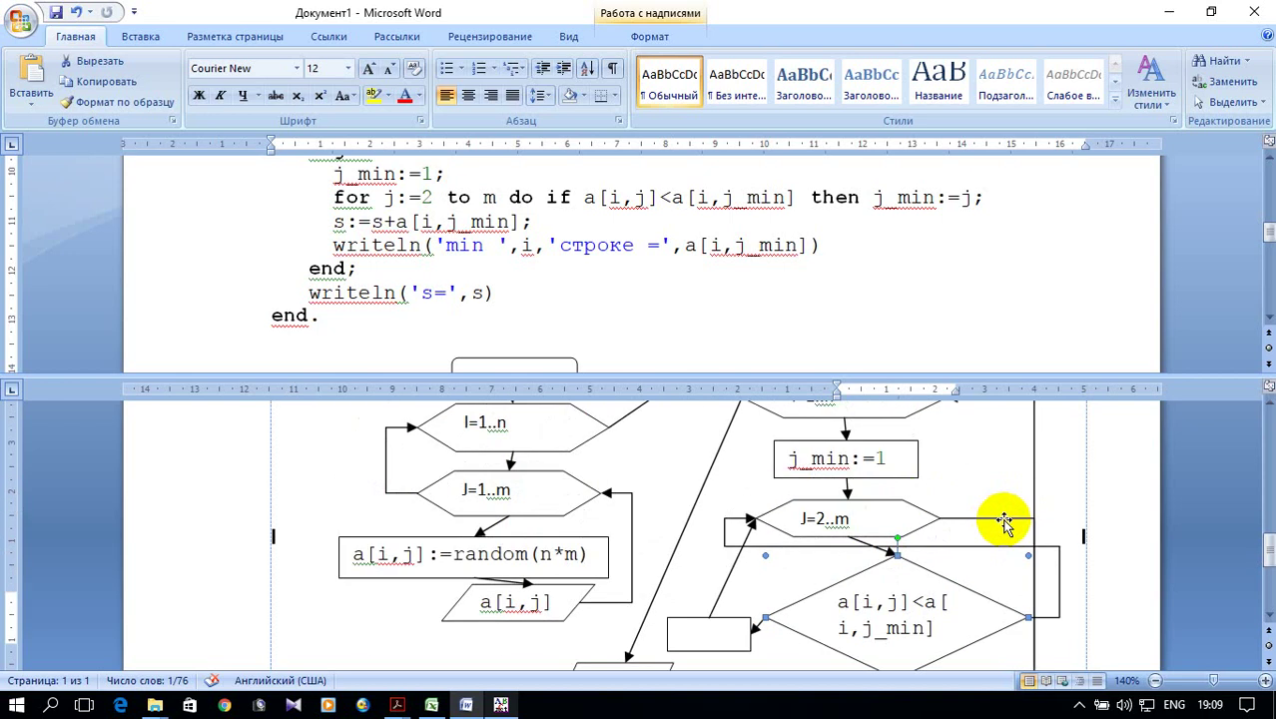
pyautogui.scroll(-1, 1003, 527)
pyautogui.scroll(-1, 1008, 527)
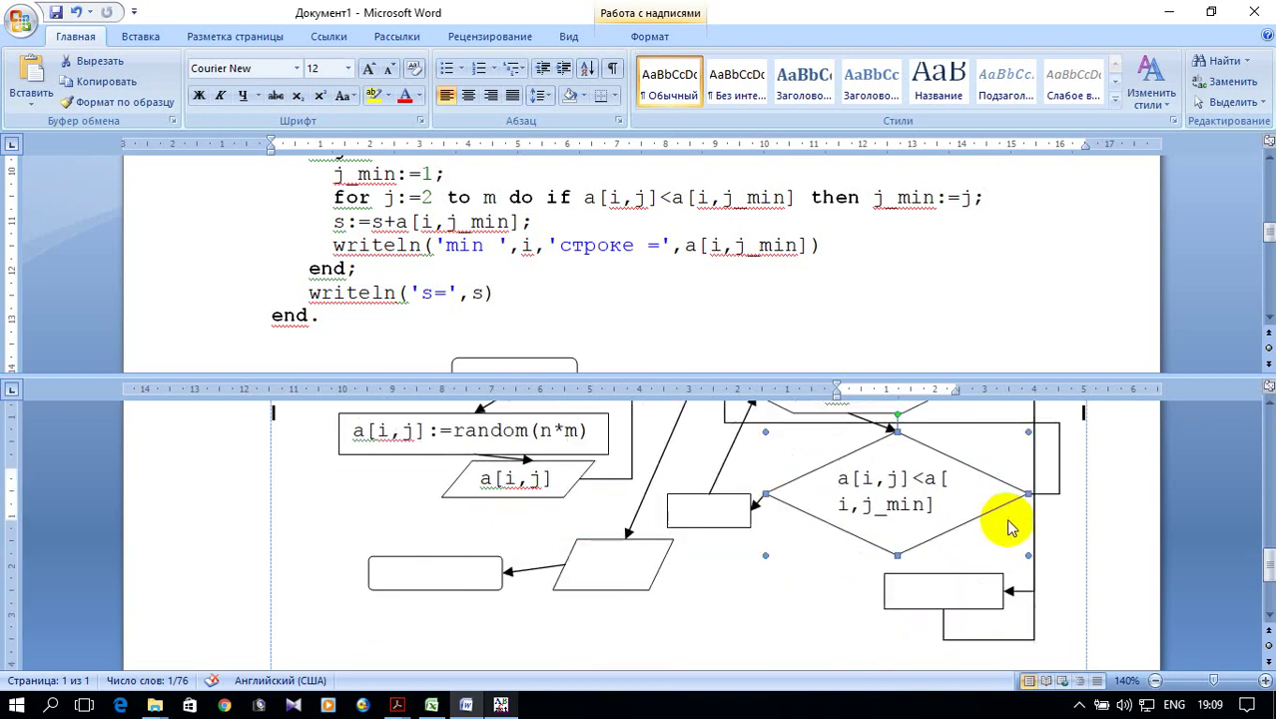
pyautogui.moveTo(584, 197); pyautogui.dragTo(970, 199)
# Step: Copy the j_min:=j statement and enter it into the empty box beside the diamond
pyautogui.click(869, 197)
pyautogui.rightClick(953, 200)
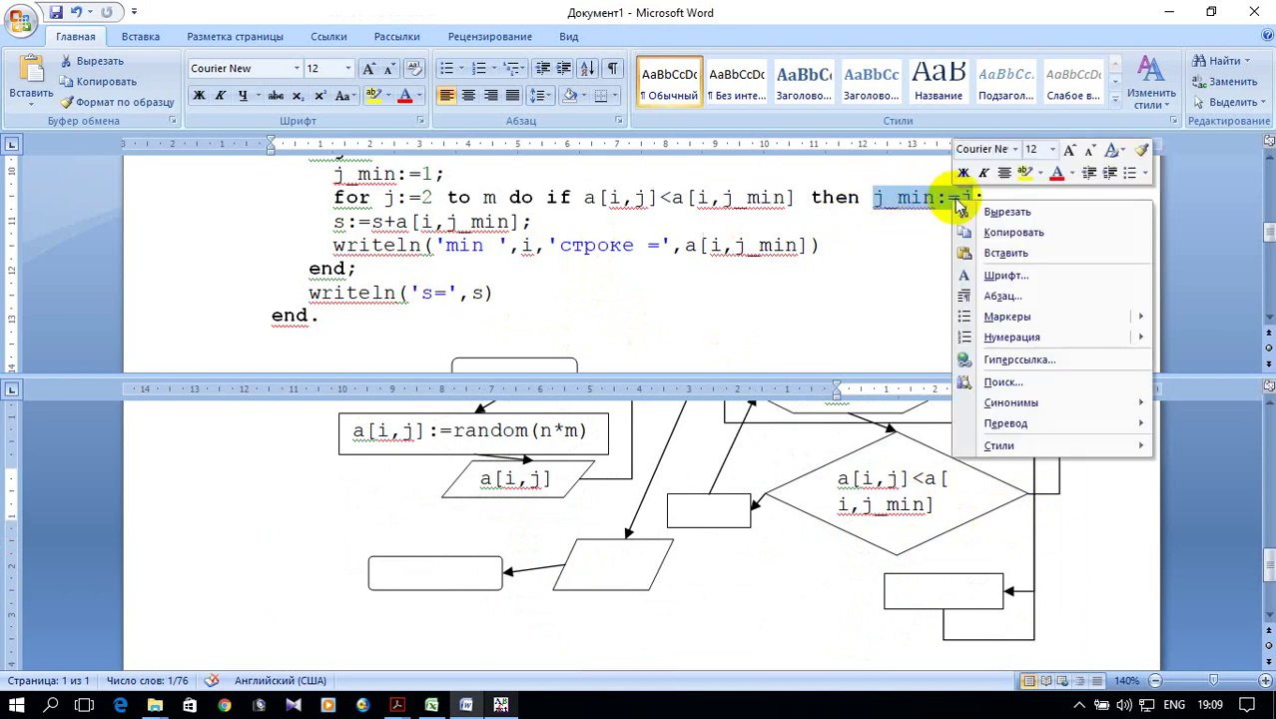
pyautogui.click(1008, 228)
pyautogui.click(925, 589)
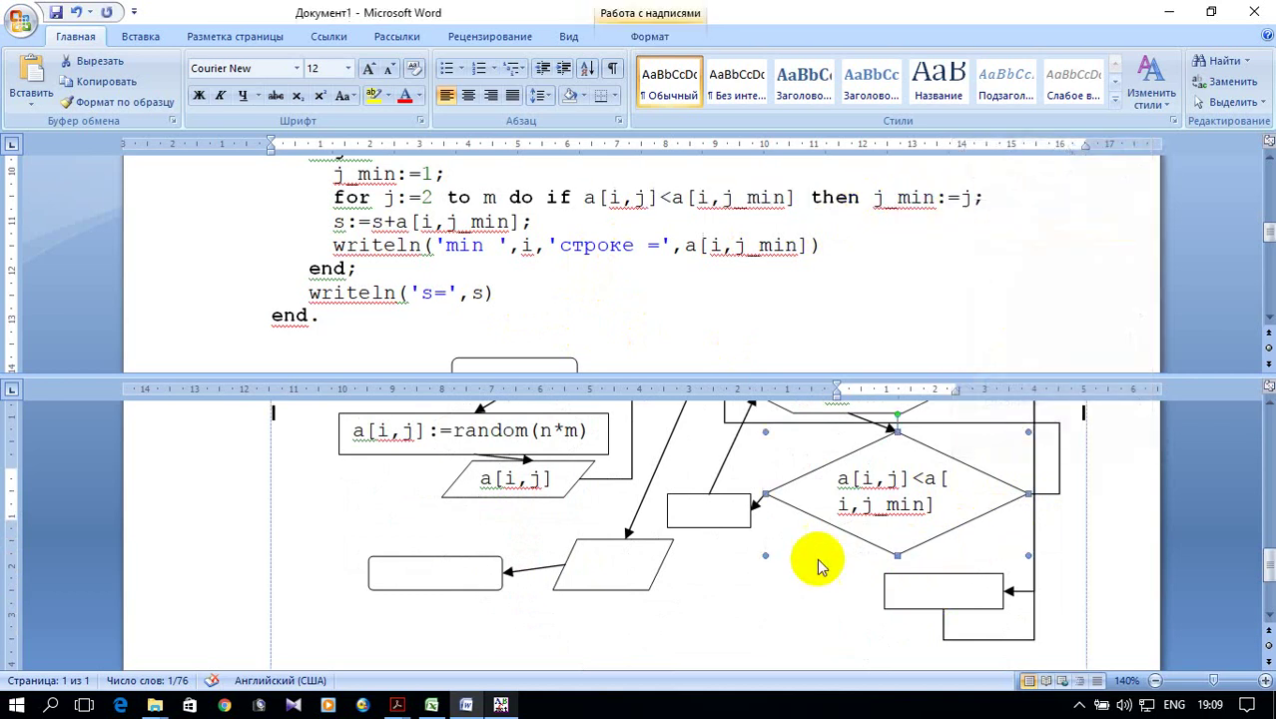
pyautogui.click(714, 504)
pyautogui.rightClick(712, 510)
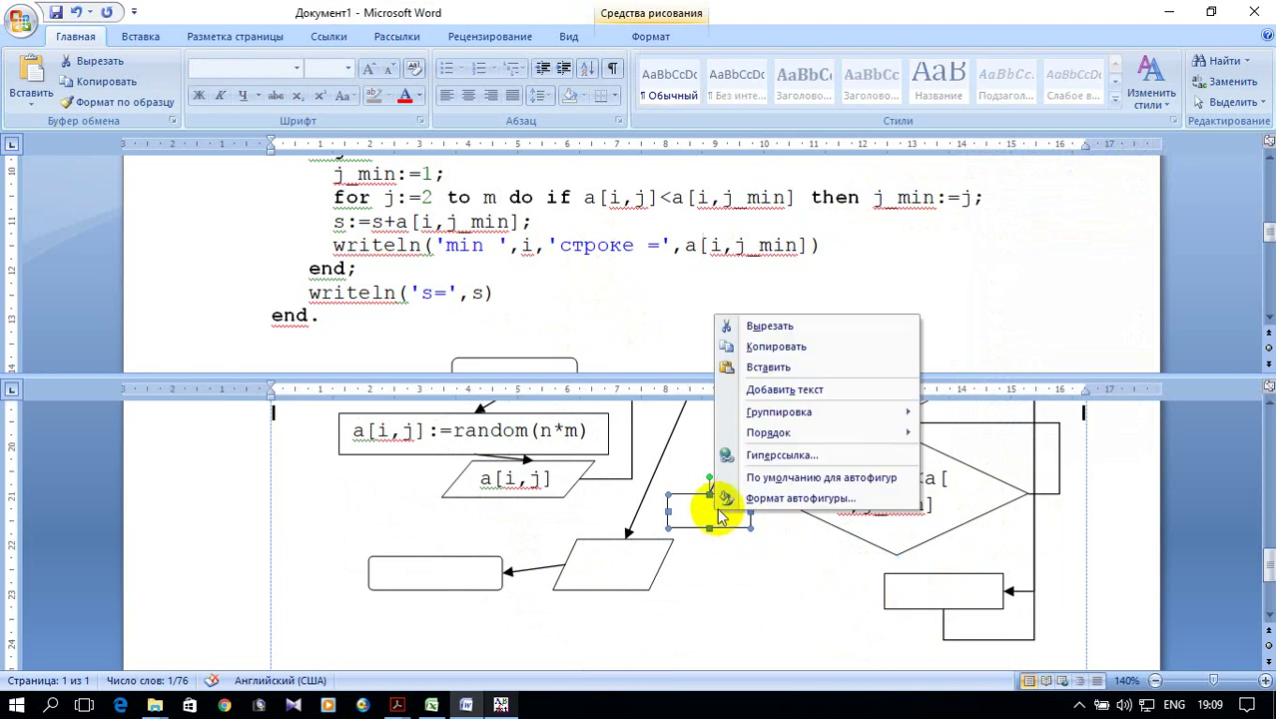
pyautogui.click(809, 388)
pyautogui.write('j mi')
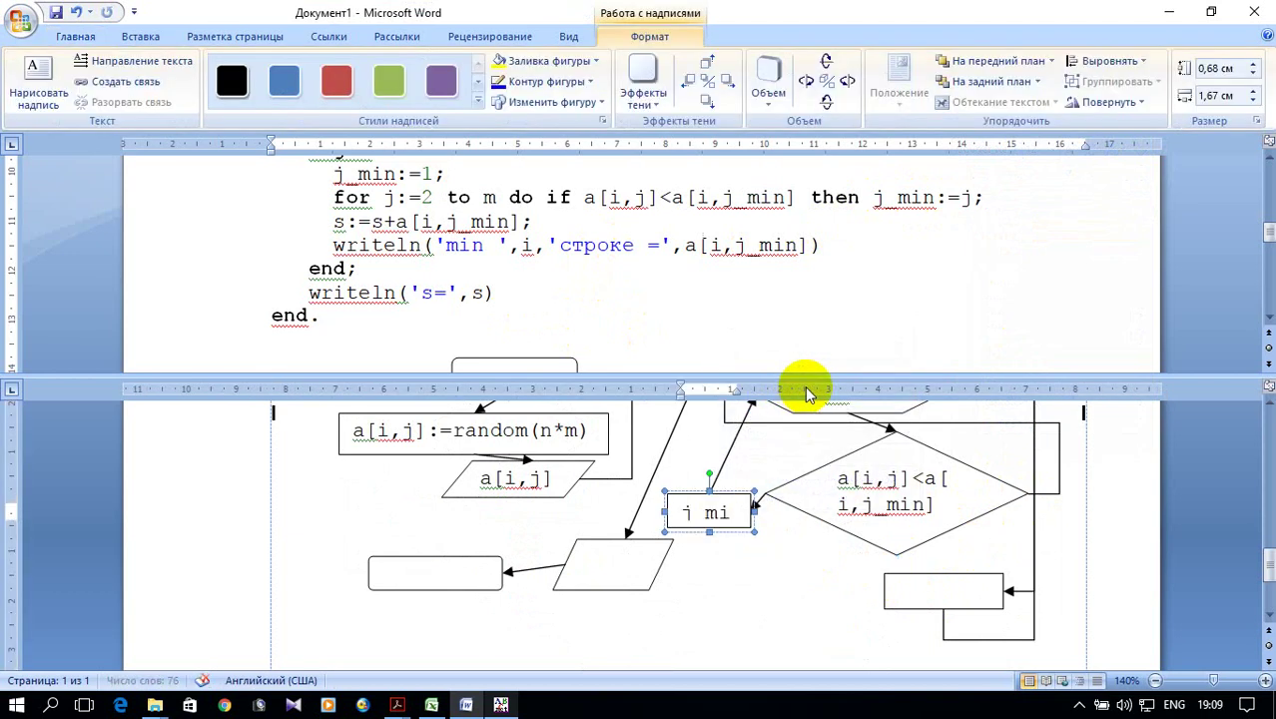
# Step: Enlarge the j_min:=j box to reveal its text and nudge the diamond up and left
pyautogui.scroll(-1, 834, 429)
pyautogui.moveTo(710, 469); pyautogui.dragTo(712, 511)
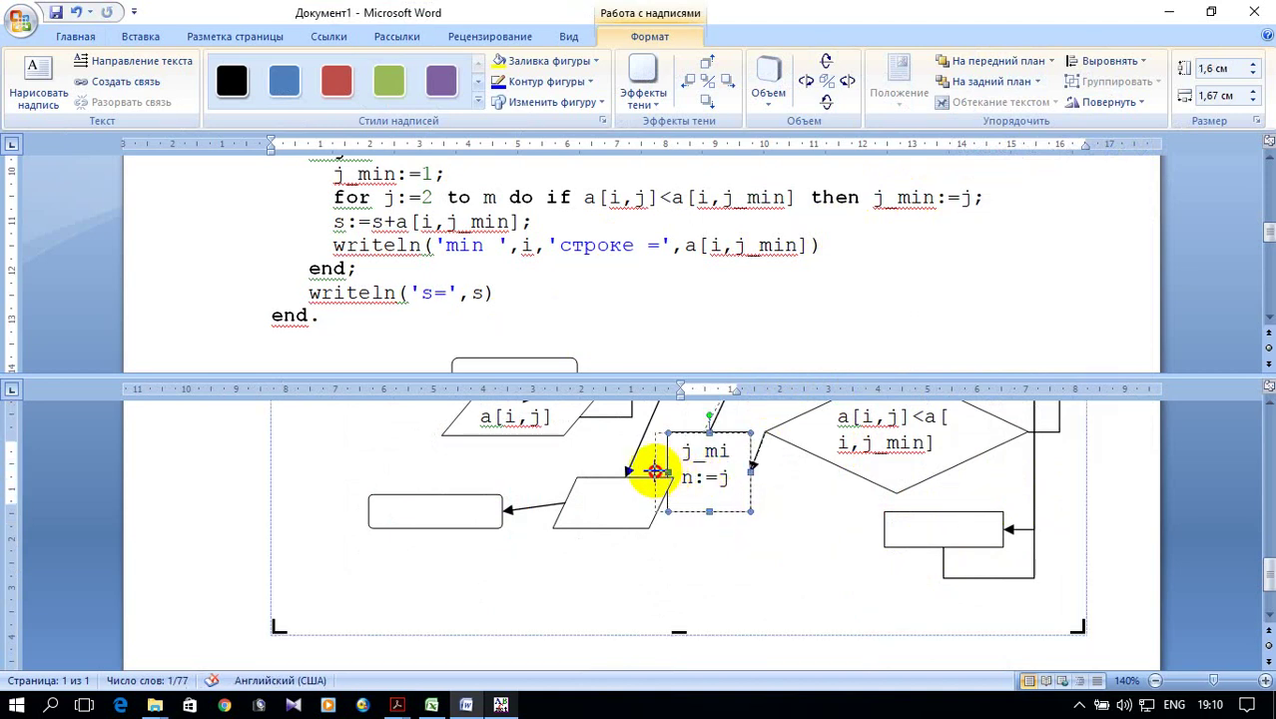
pyautogui.moveTo(649, 471); pyautogui.dragTo(652, 471)
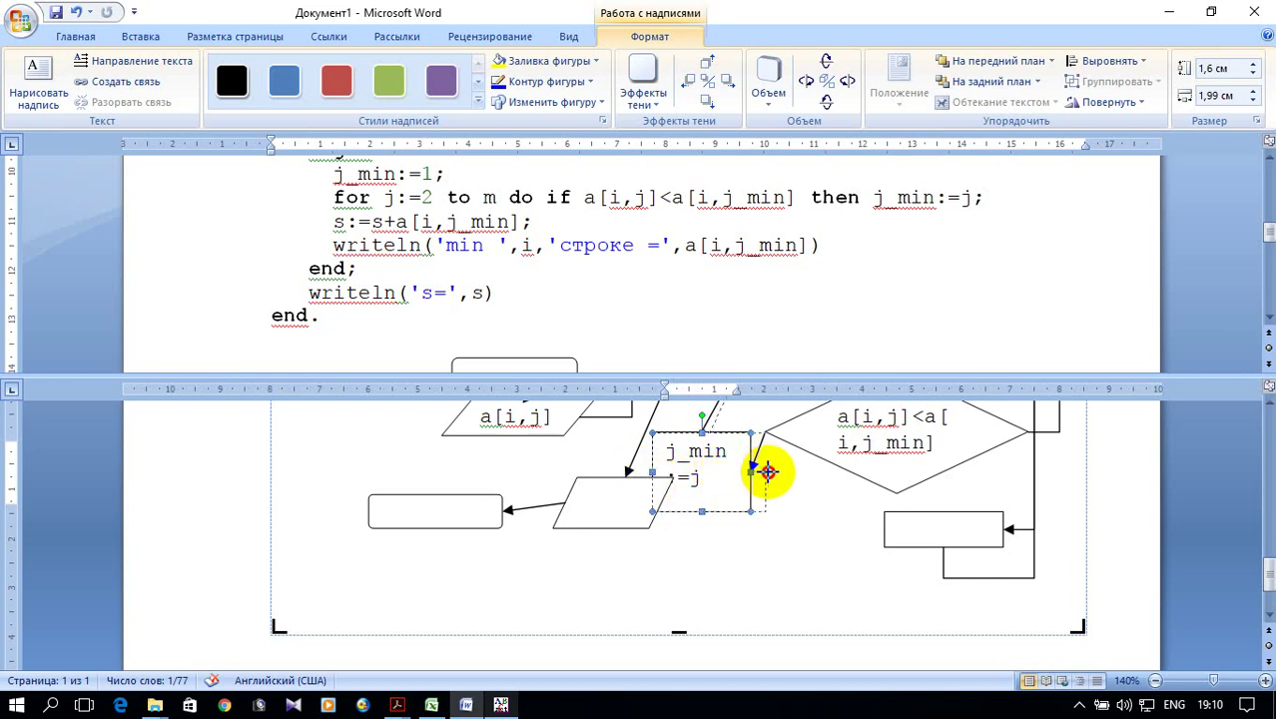
pyautogui.moveTo(749, 471); pyautogui.dragTo(765, 472)
pyautogui.scroll(1, 858, 494)
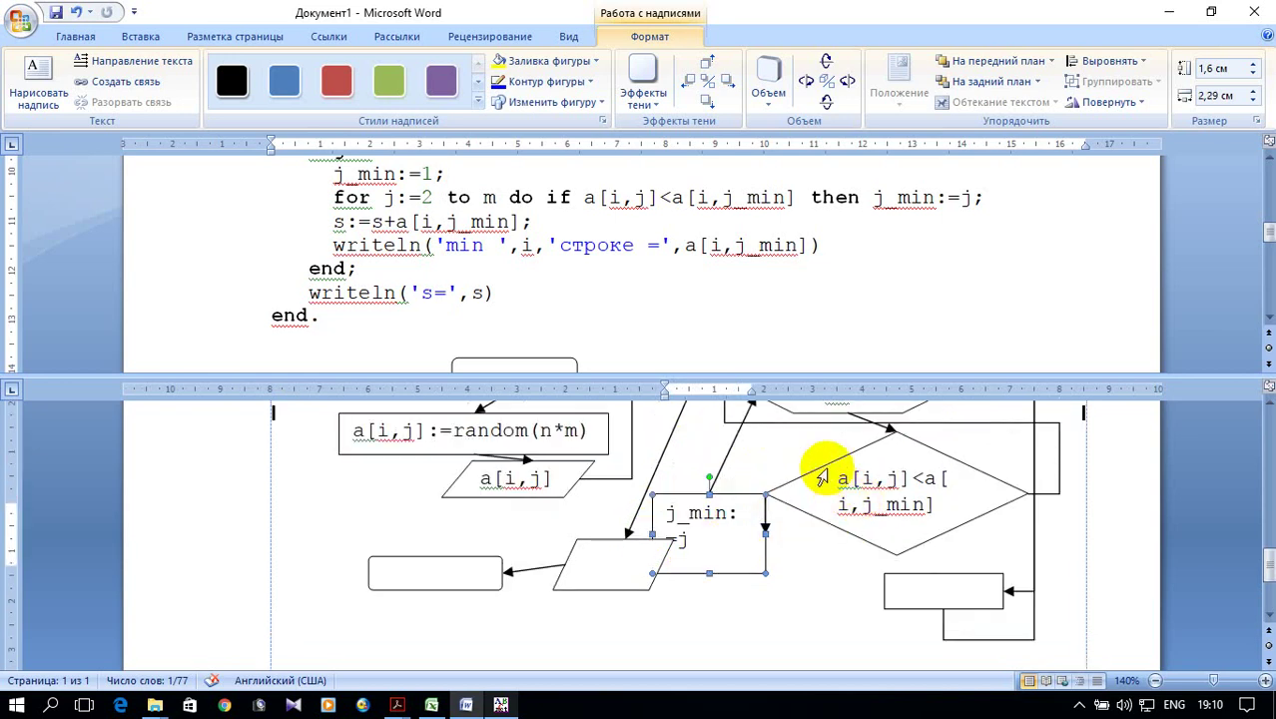
pyautogui.moveTo(814, 467); pyautogui.dragTo(805, 458)
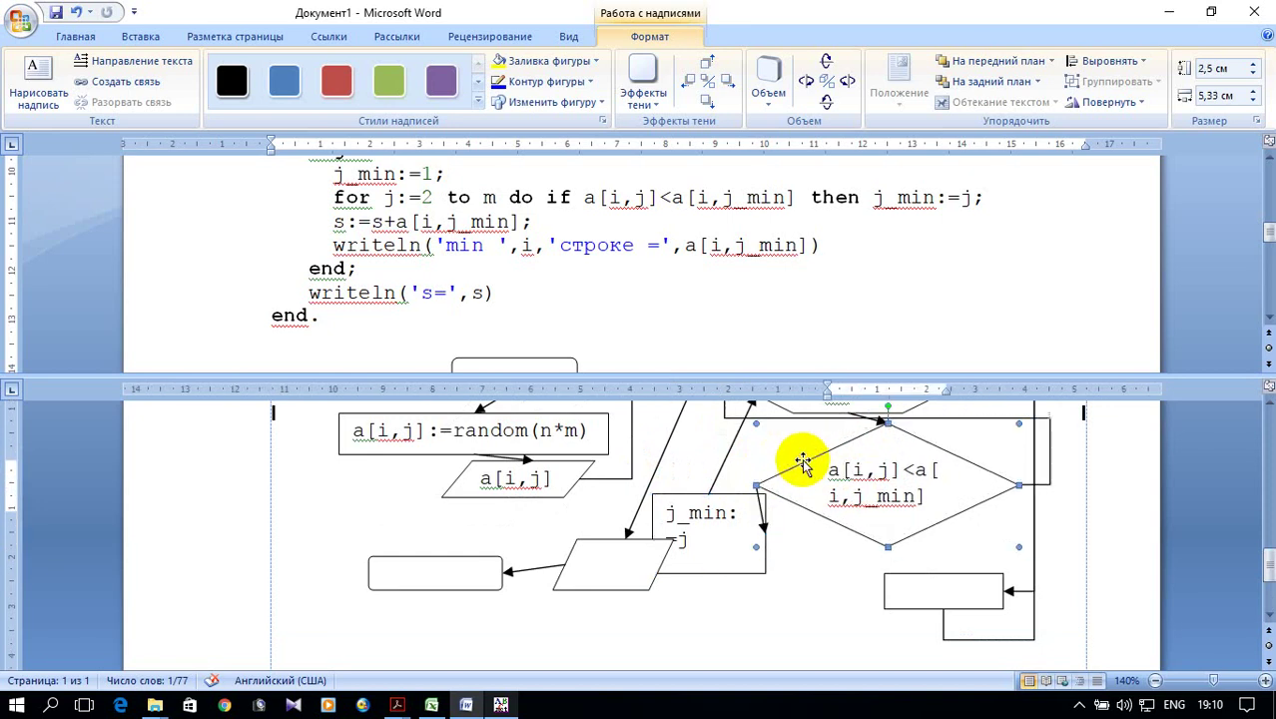
# Step: Move the j_min:=j box down and right and reattach the arrow end to it
pyautogui.click(764, 529)
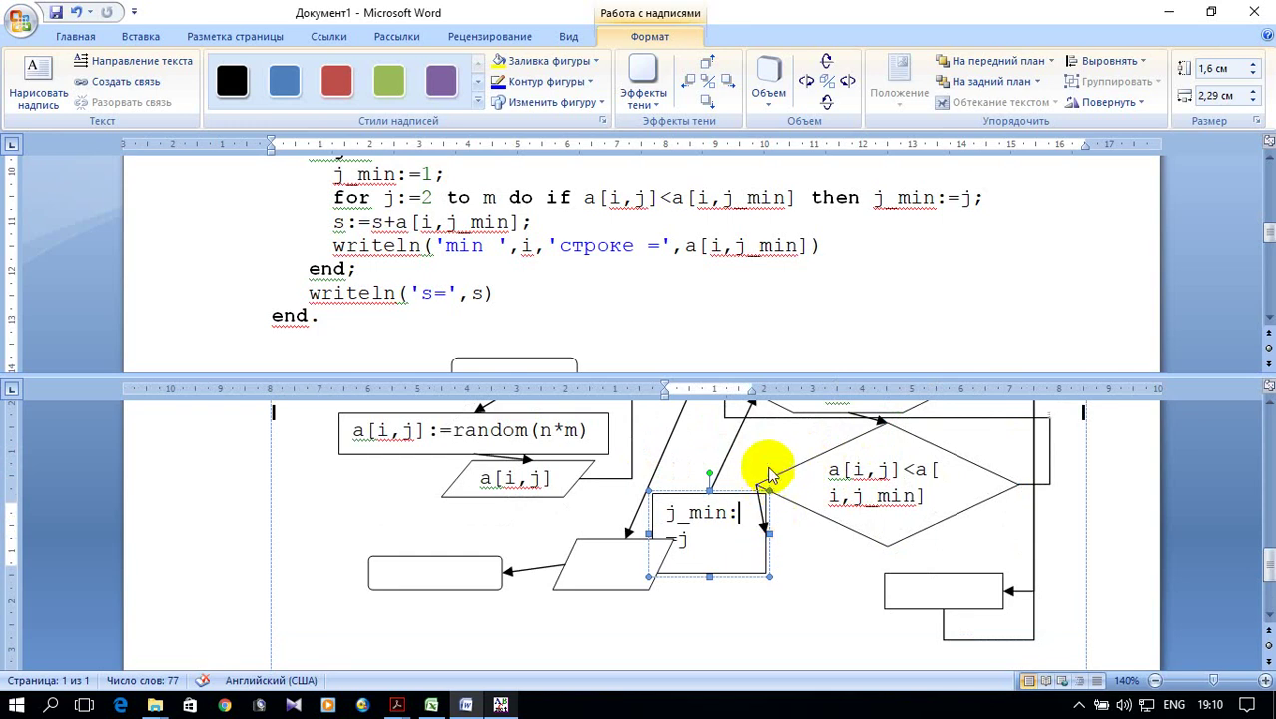
pyautogui.click(757, 485)
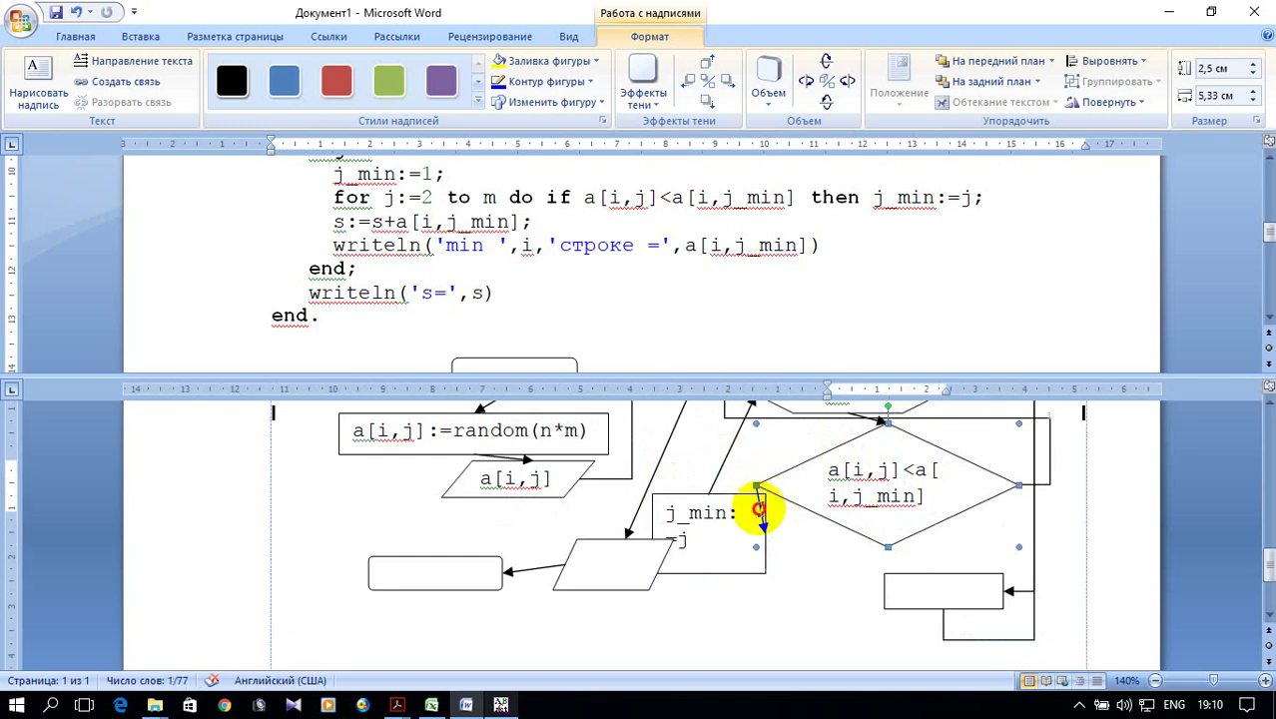
pyautogui.click(758, 509)
pyautogui.moveTo(734, 504); pyautogui.dragTo(752, 533)
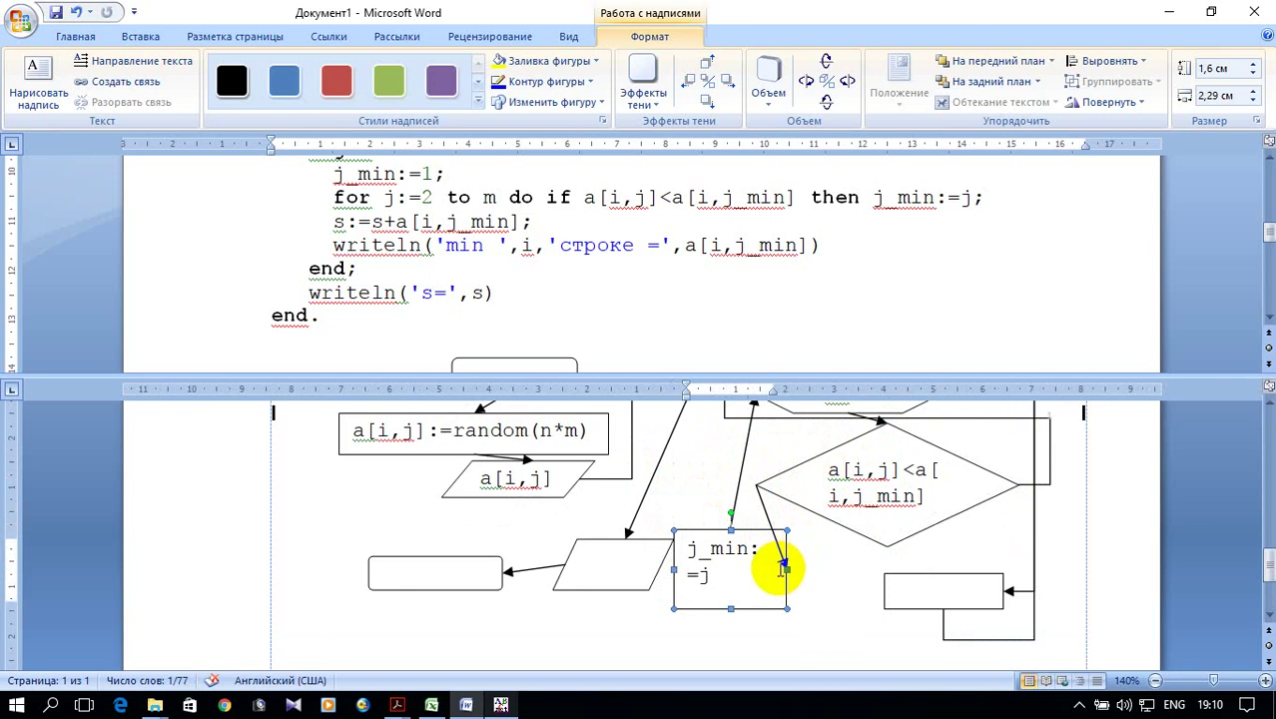
pyautogui.scroll(1, 758, 564)
pyautogui.scroll(-2, 759, 554)
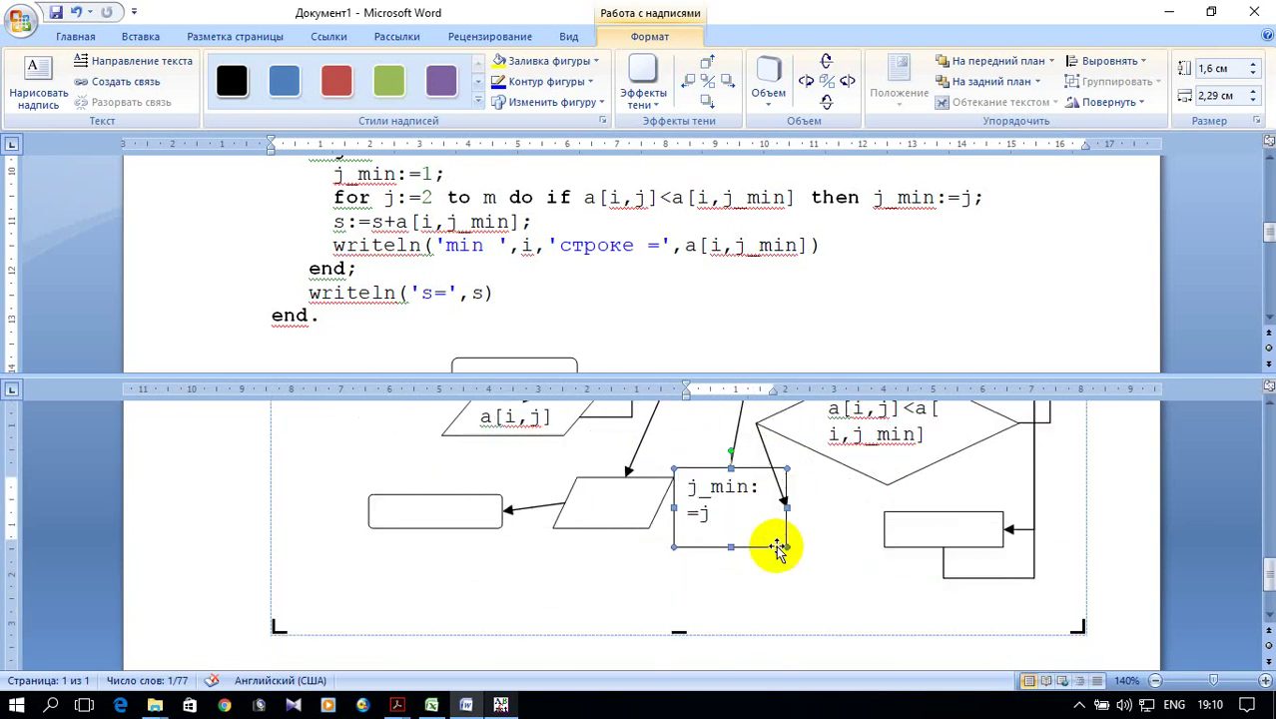
pyautogui.moveTo(785, 517); pyautogui.dragTo(782, 530)
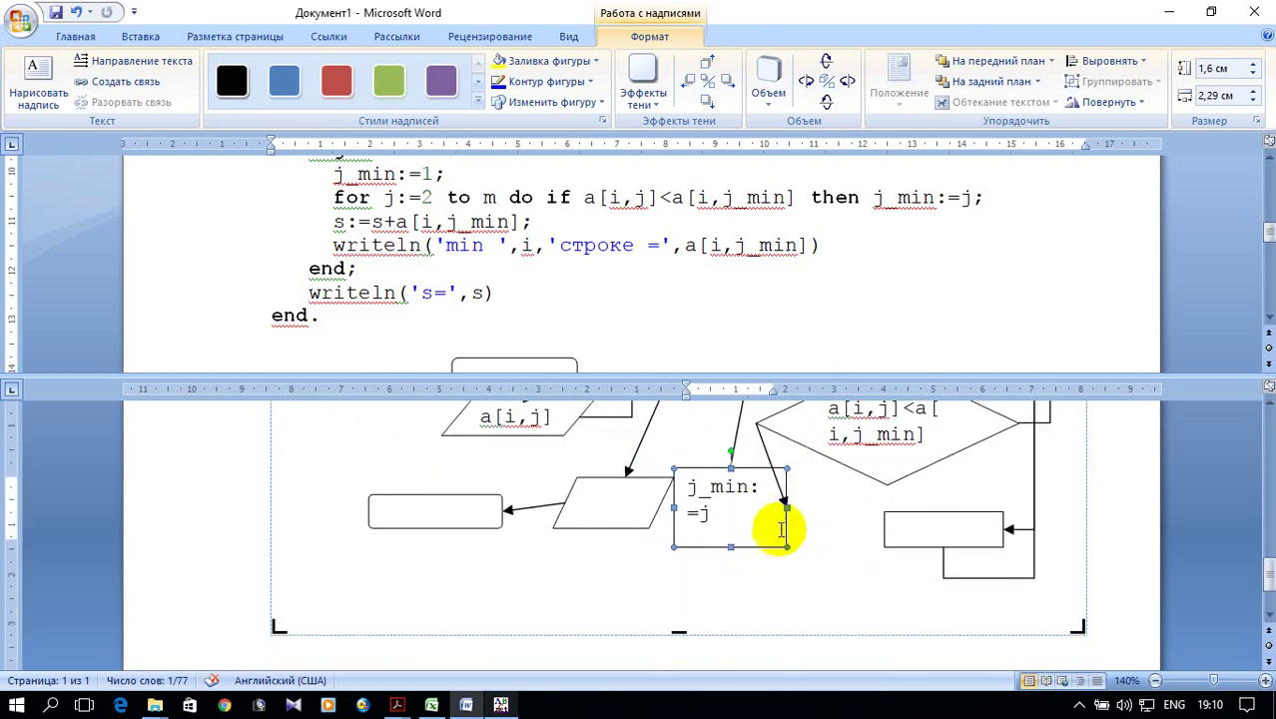
# Step: Resize the j_min:=j box so its text fits on one line
pyautogui.scroll(1, 757, 523)
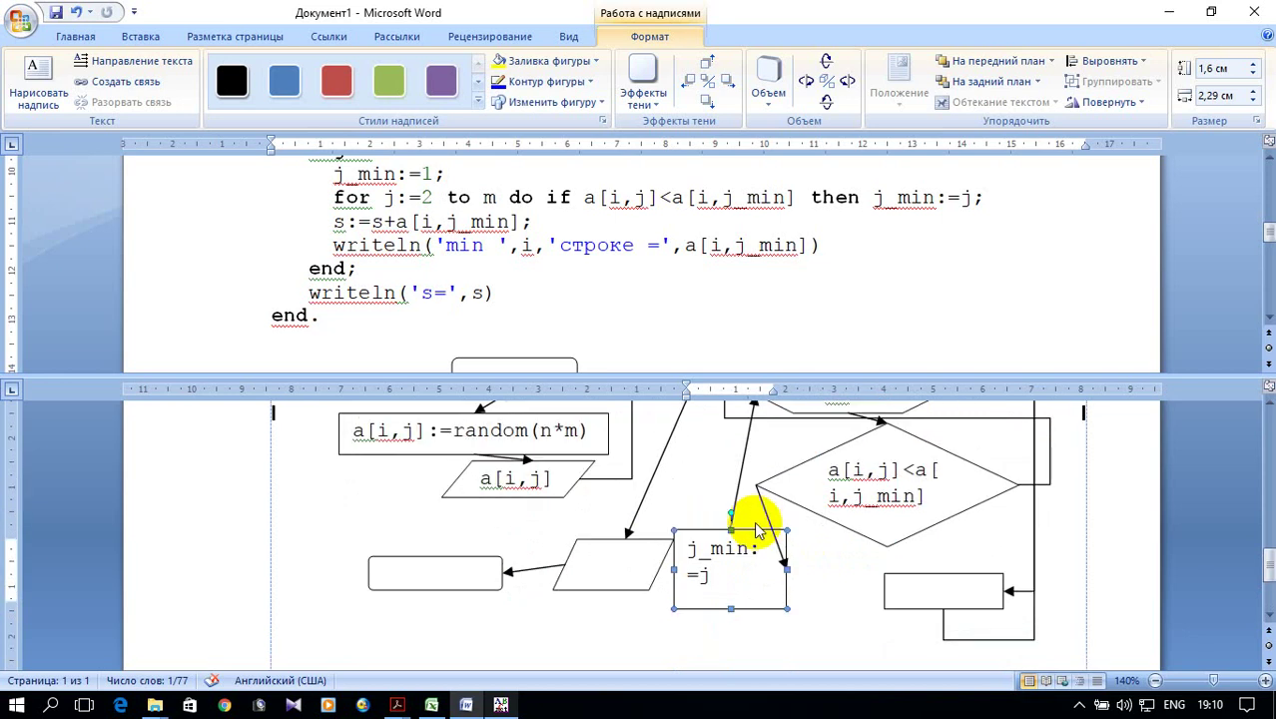
pyautogui.scroll(2, 775, 532)
pyautogui.scroll(-1, 773, 530)
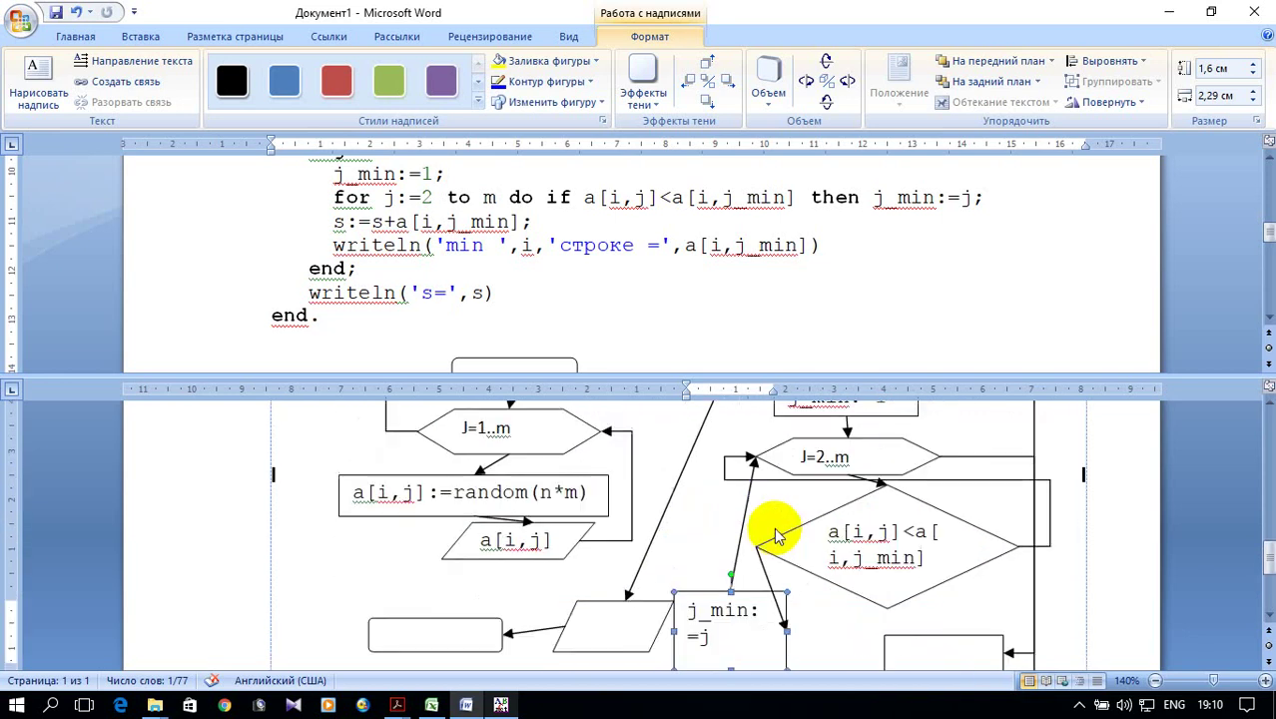
pyautogui.scroll(-1, 776, 535)
pyautogui.scroll(1, 778, 532)
pyautogui.scroll(-1, 779, 534)
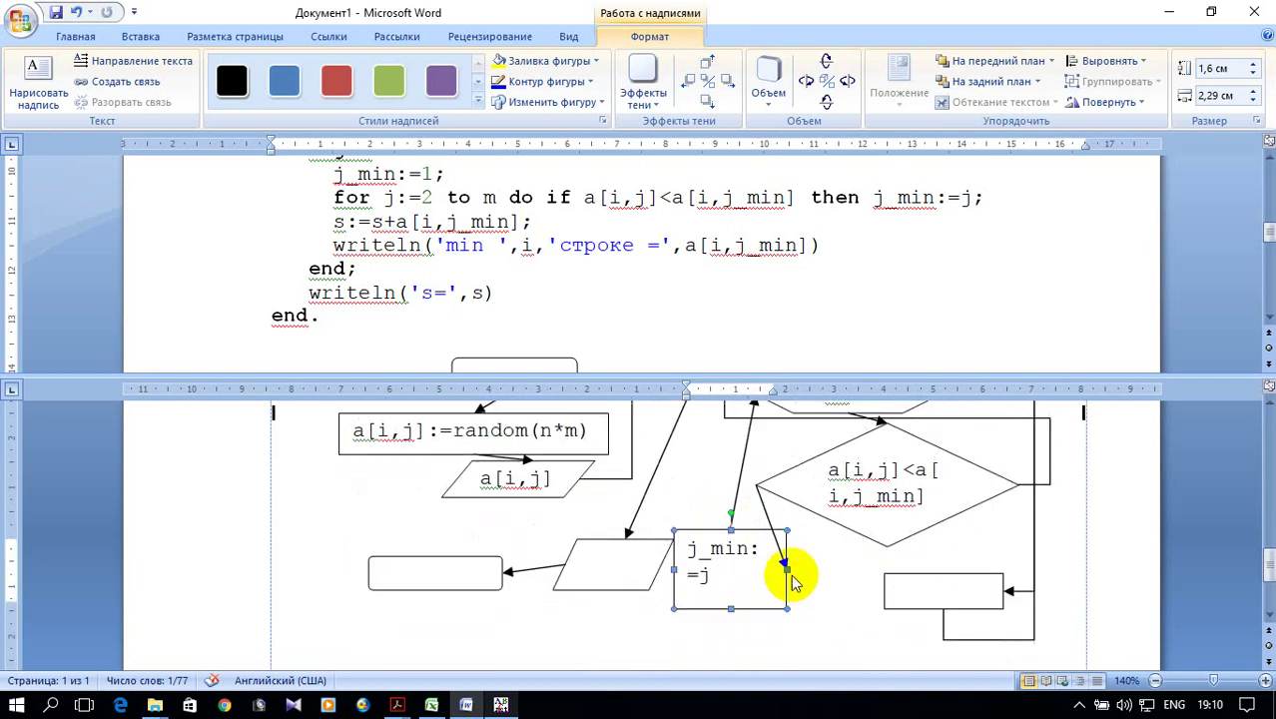
pyautogui.moveTo(788, 567); pyautogui.dragTo(825, 569)
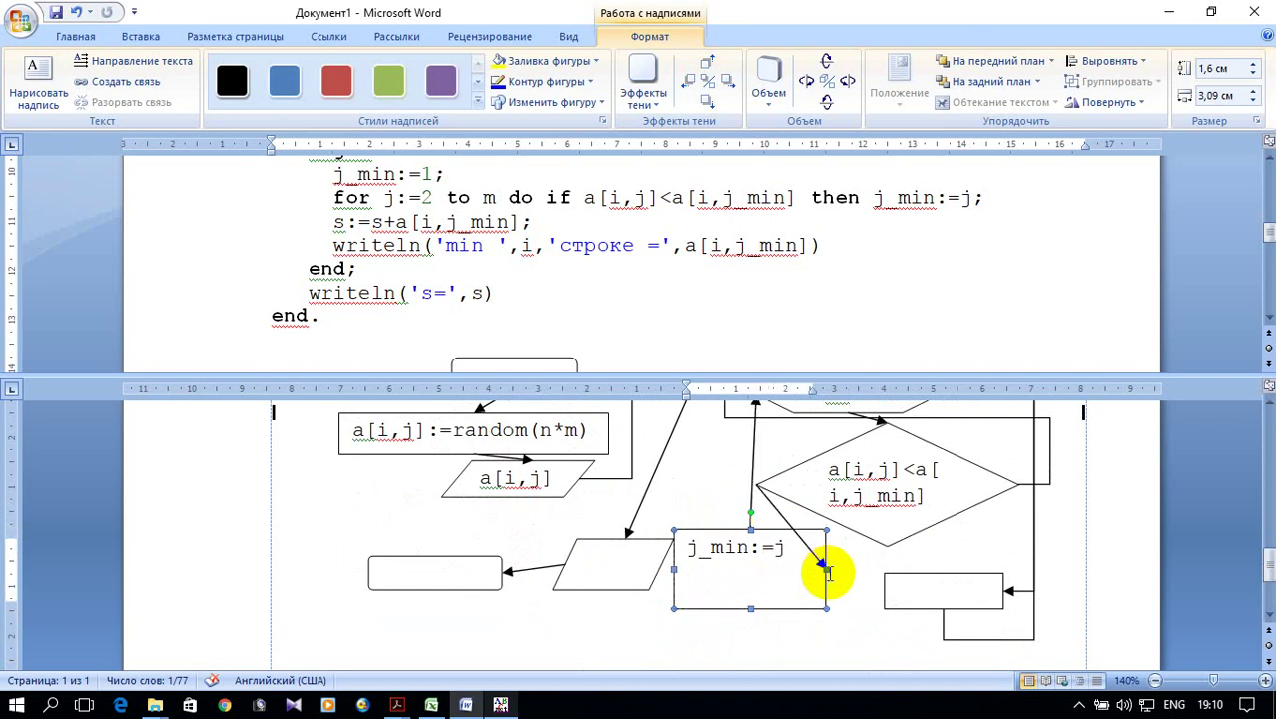
pyautogui.moveTo(751, 607); pyautogui.dragTo(751, 571)
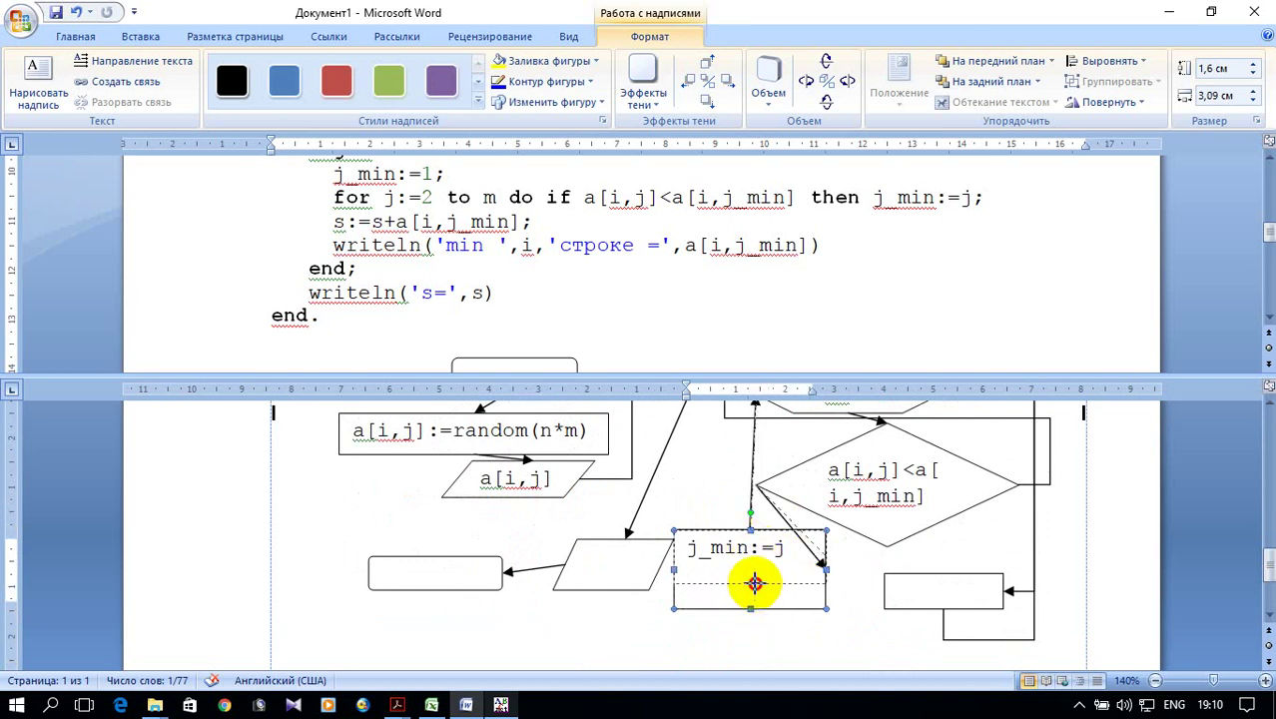
pyautogui.click(825, 561)
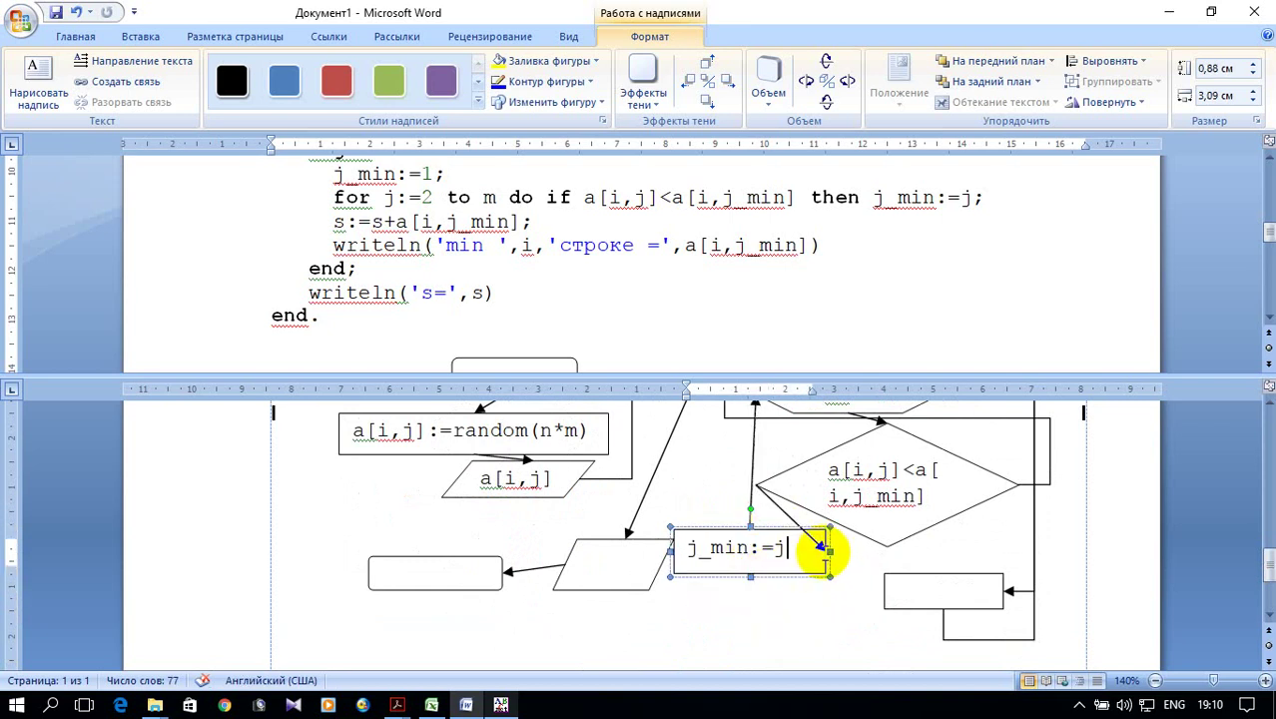
pyautogui.click(833, 551)
pyautogui.moveTo(805, 552); pyautogui.dragTo(789, 547)
pyautogui.click(778, 545)
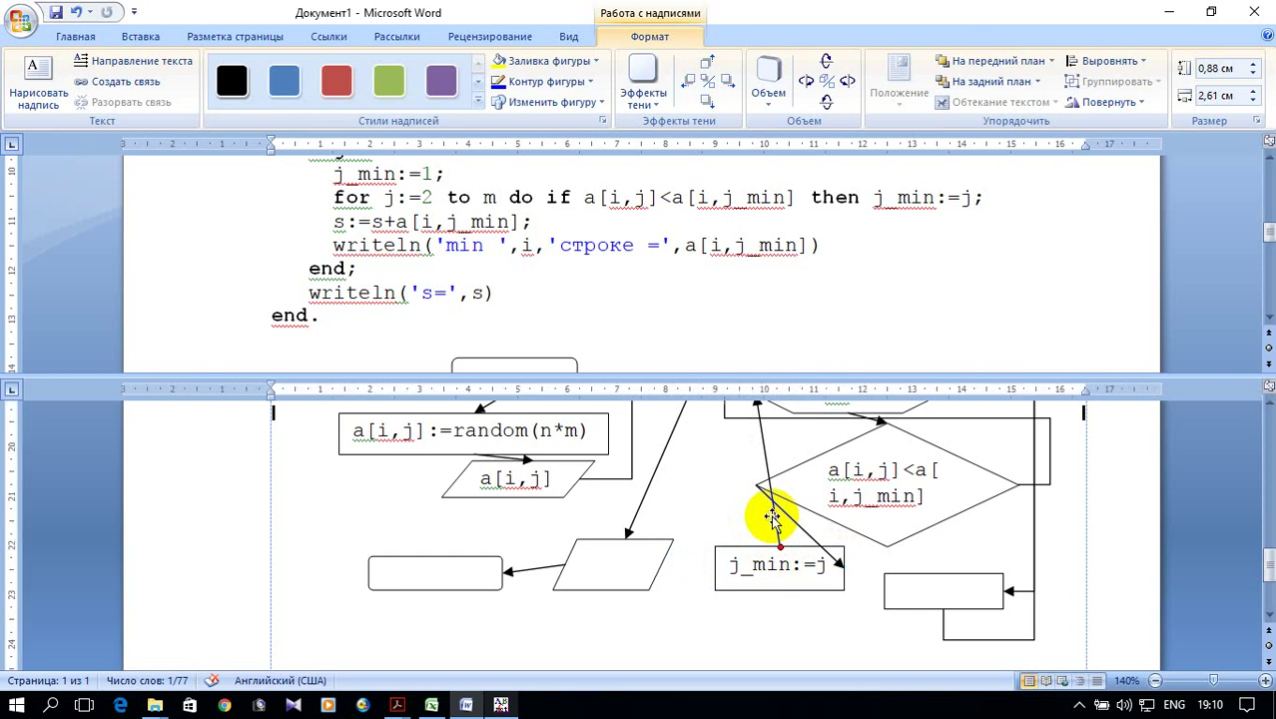
# Step: Connect the arrow from the diamond's left vertex to the top of the j_min:=j box
pyautogui.moveTo(778, 548); pyautogui.dragTo(716, 567)
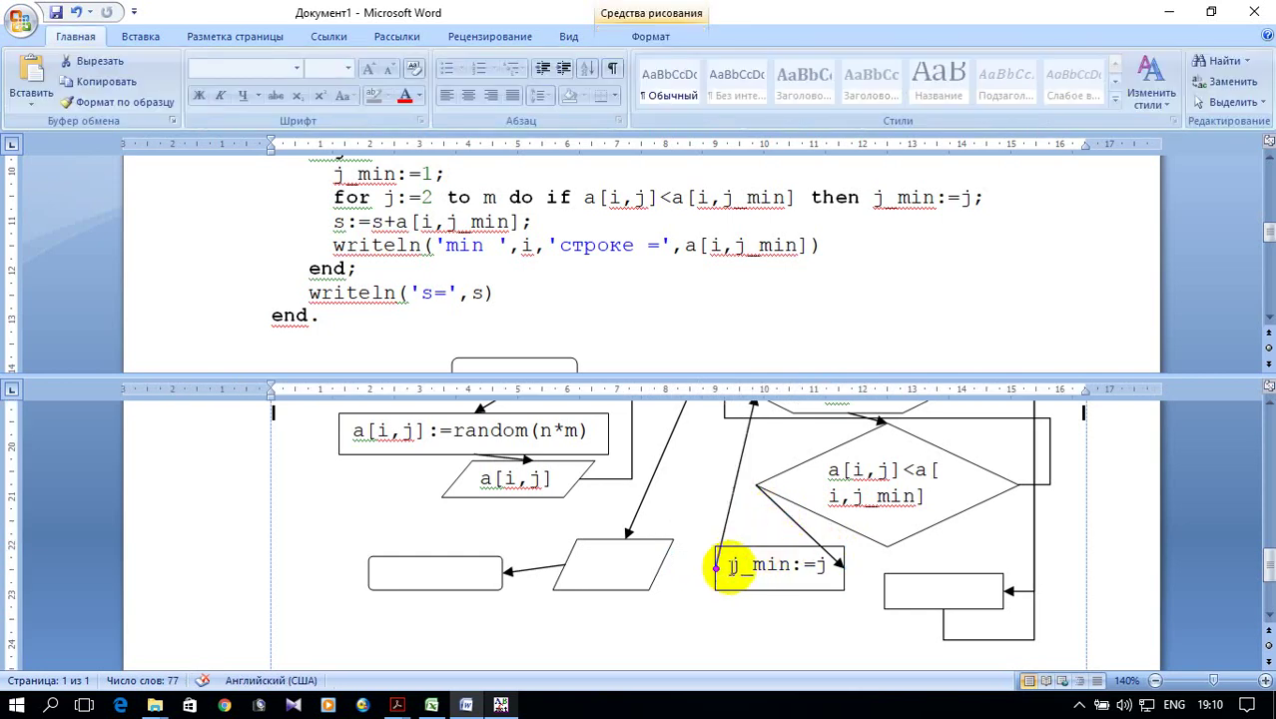
pyautogui.click(809, 537)
pyautogui.moveTo(838, 564); pyautogui.dragTo(779, 546)
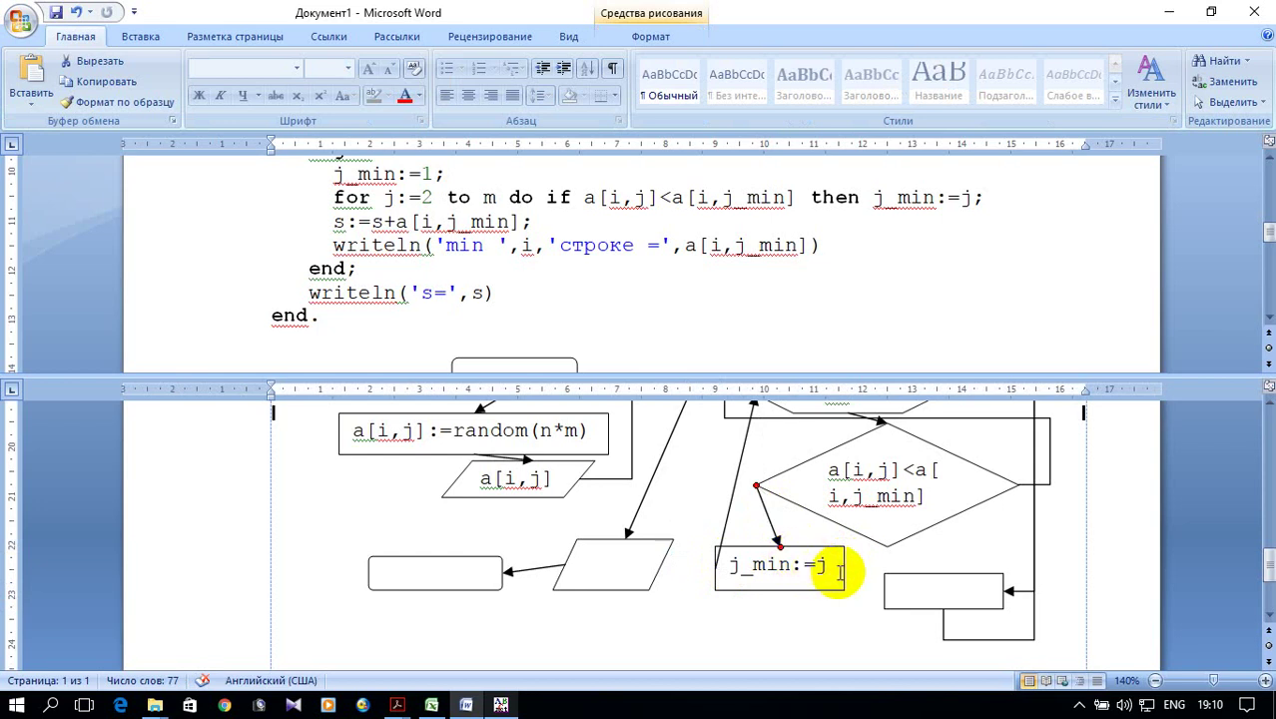
pyautogui.scroll(1, 839, 571)
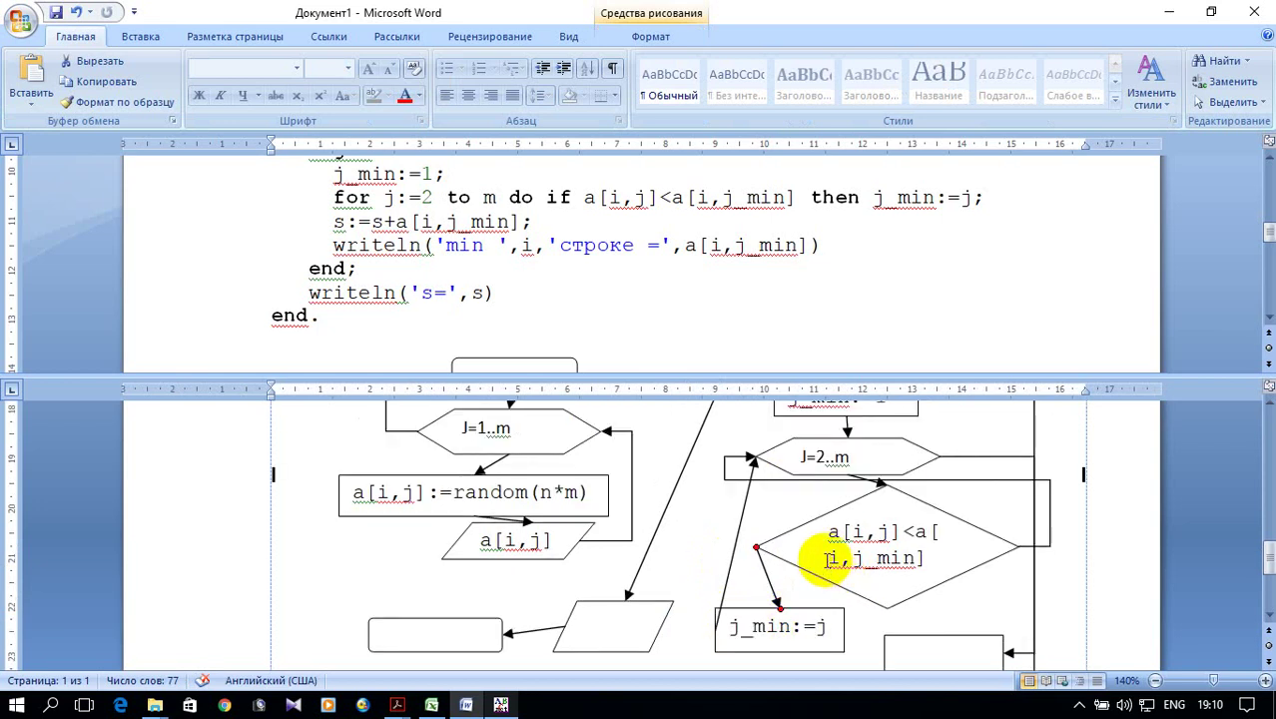
pyautogui.scroll(-1, 824, 559)
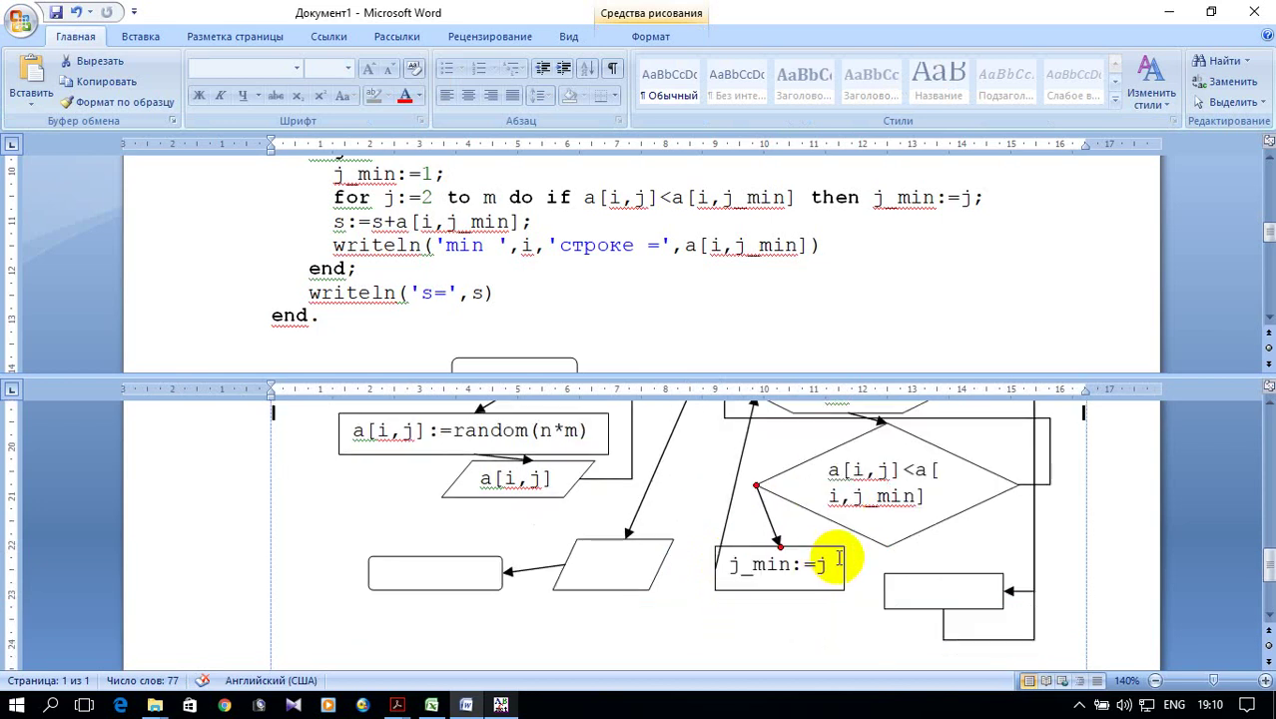
# Step: Copy the line s:=s+a[i,j_min]; from the Pascal code
pyautogui.click(544, 238)
pyautogui.moveTo(325, 221); pyautogui.dragTo(514, 222)
pyautogui.rightClick(512, 229)
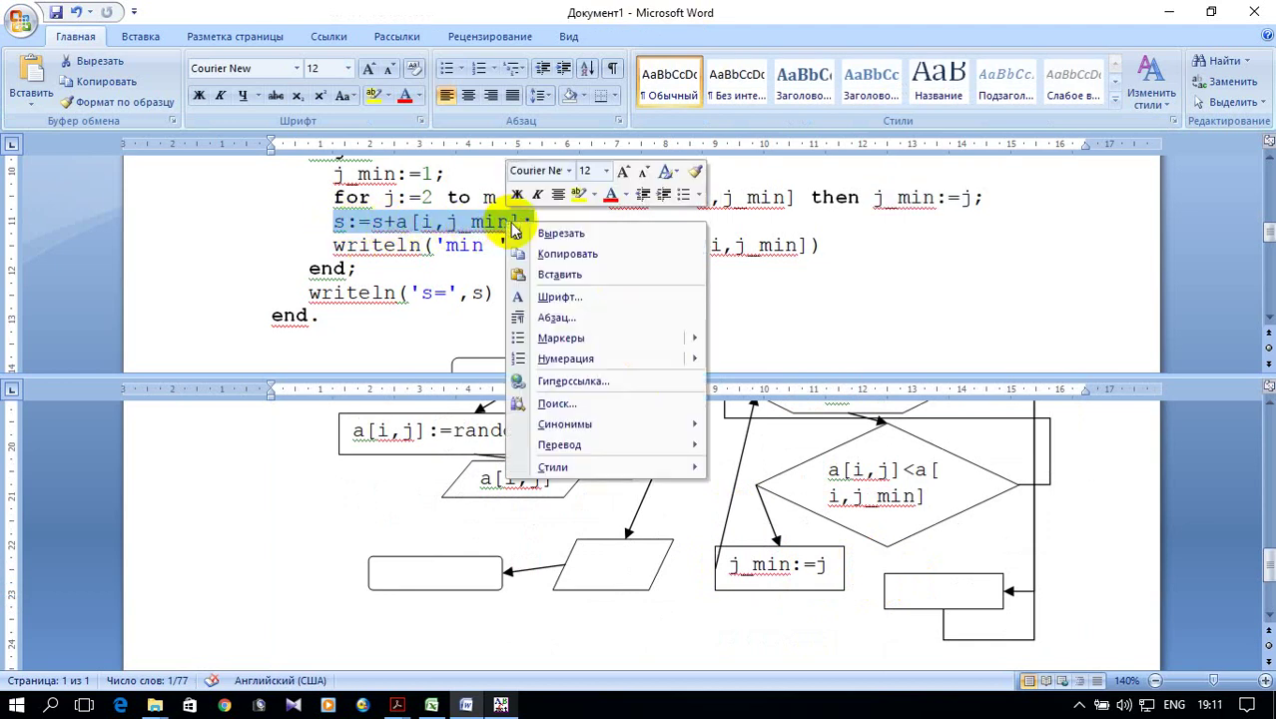
pyautogui.click(555, 254)
pyautogui.scroll(-1, 884, 414)
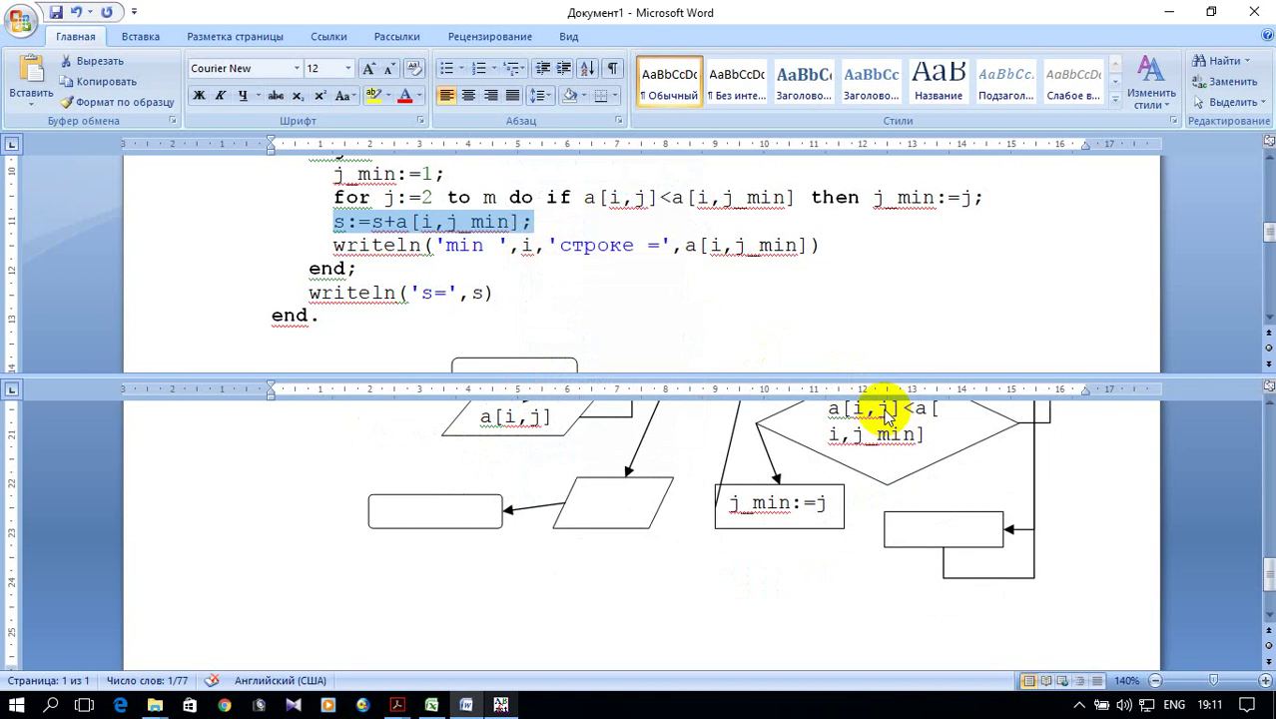
pyautogui.scroll(1, 920, 569)
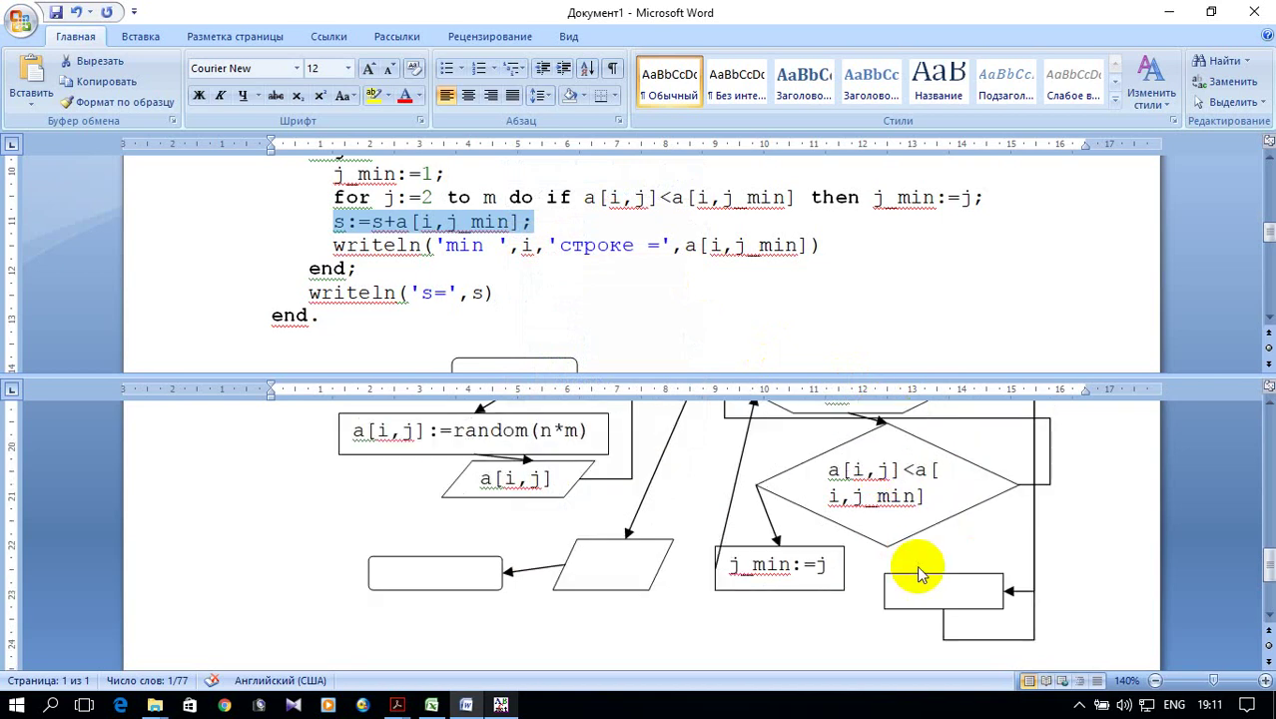
pyautogui.scroll(3, 922, 569)
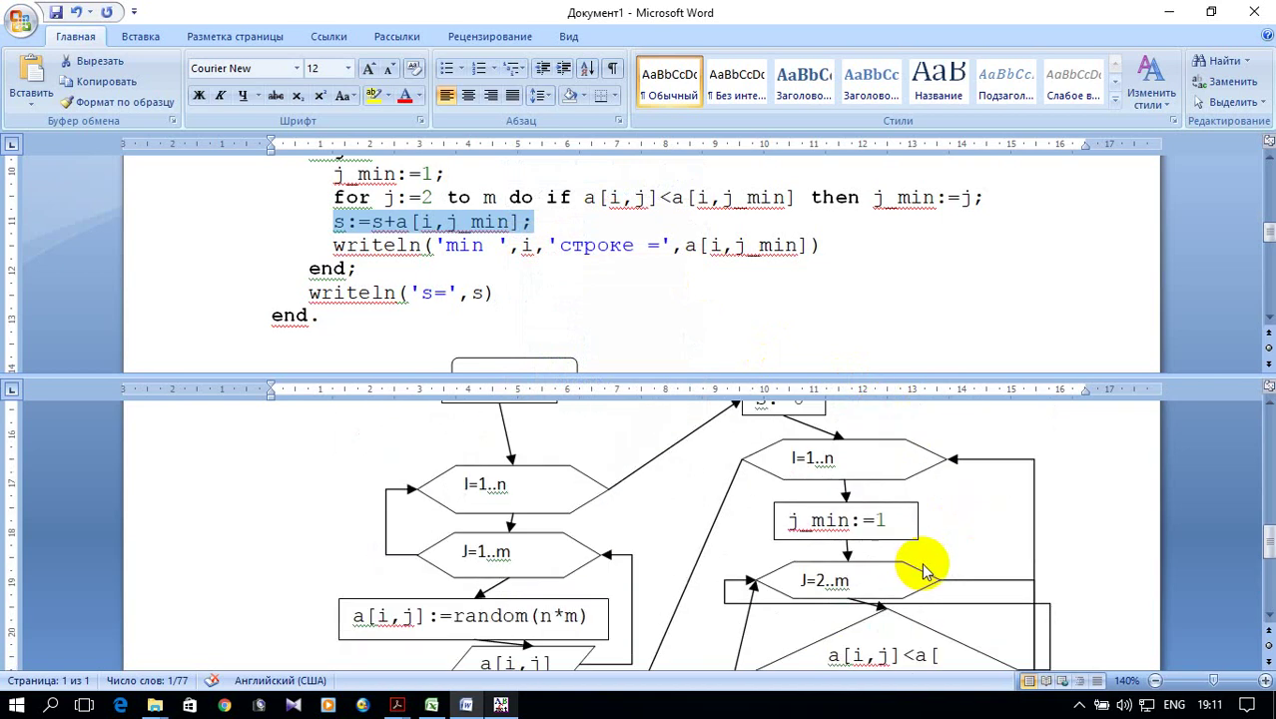
# Step: Paste the copied s:=s+a[i,j_min]; line into the empty rectangle beside j_min:=j
pyautogui.scroll(-1, 927, 571)
pyautogui.scroll(-2, 927, 571)
pyautogui.scroll(-1, 934, 564)
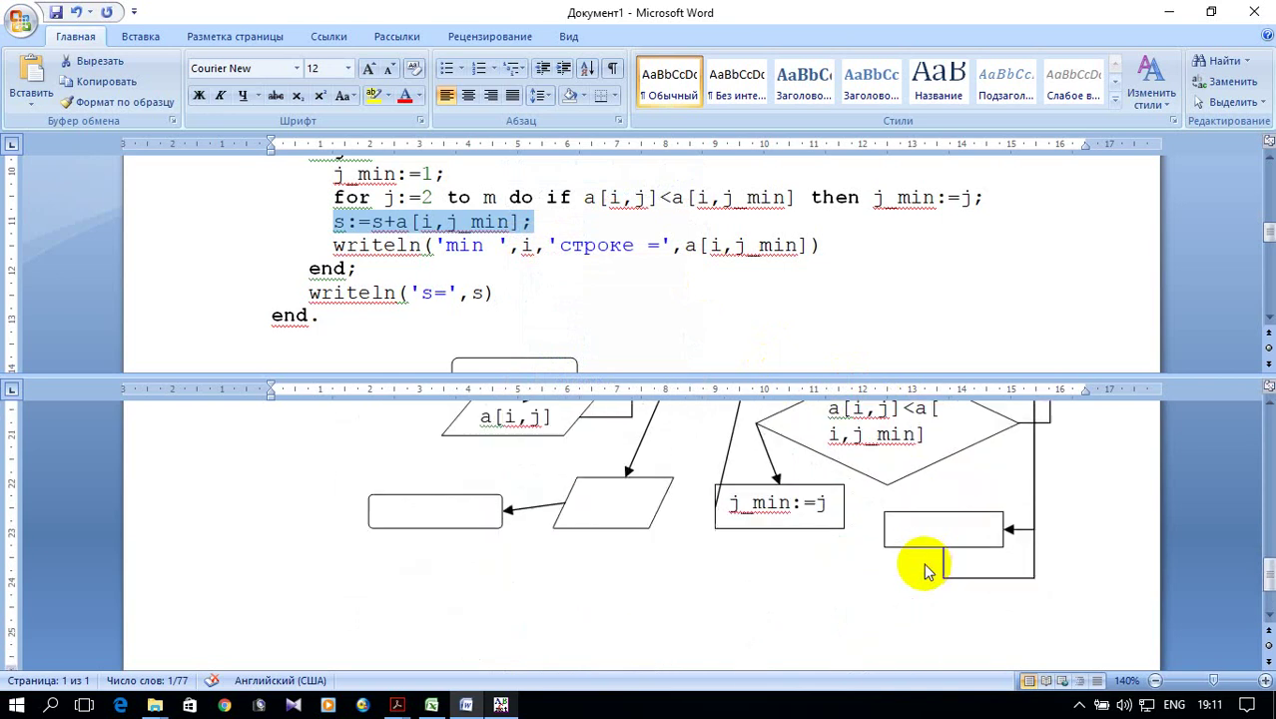
pyautogui.scroll(-1, 934, 523)
pyautogui.scroll(-1, 932, 520)
pyautogui.scroll(2, 933, 520)
pyautogui.click(933, 520)
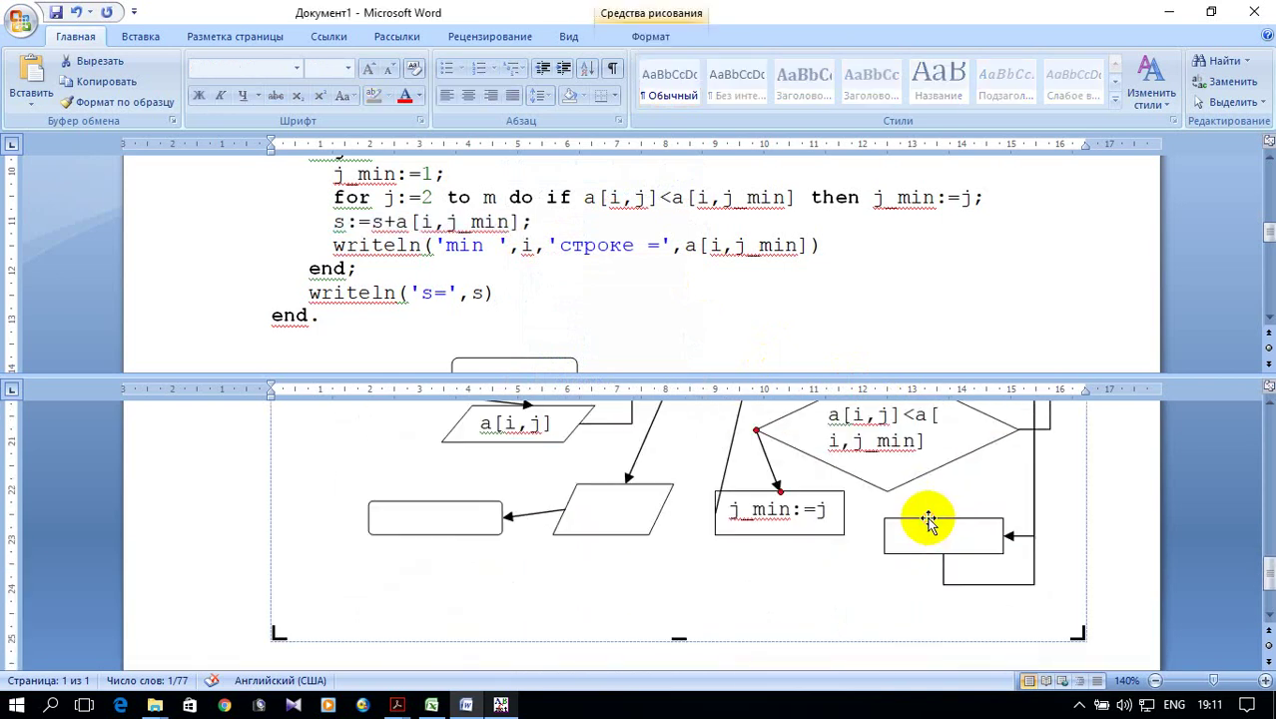
pyautogui.rightClick(932, 521)
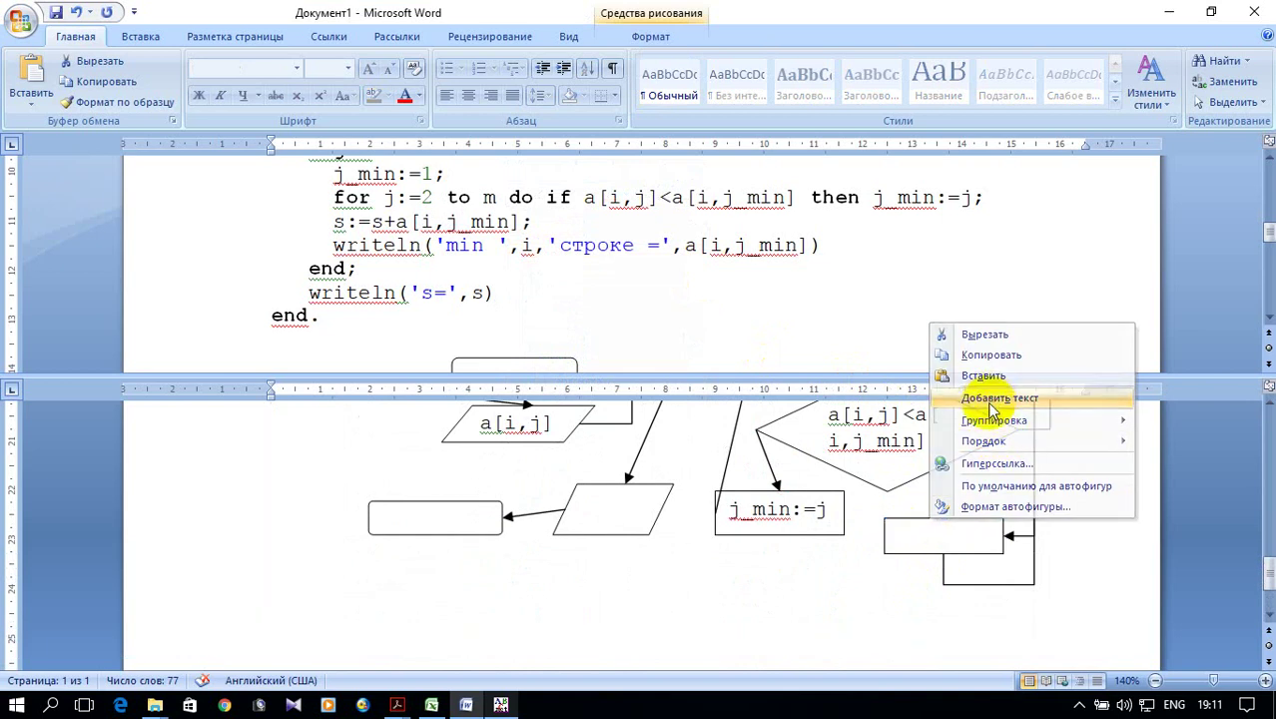
pyautogui.click(993, 401)
pyautogui.rightClick(938, 540)
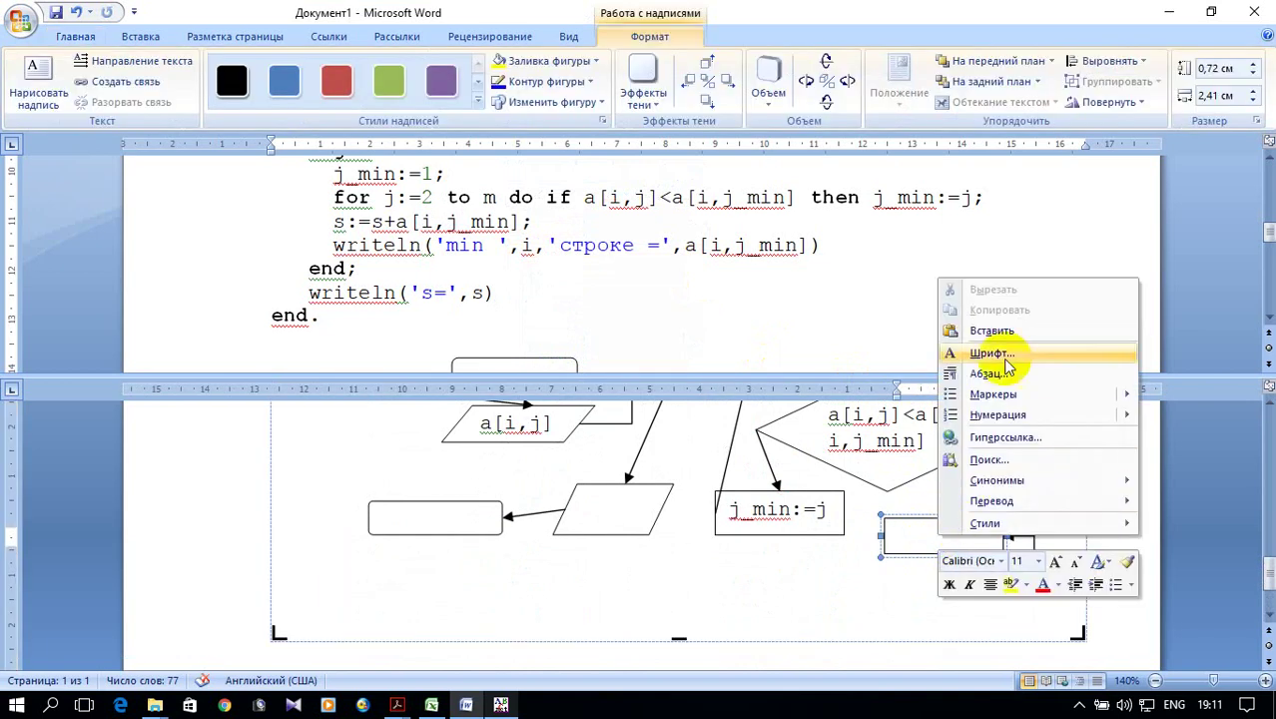
pyautogui.click(958, 330)
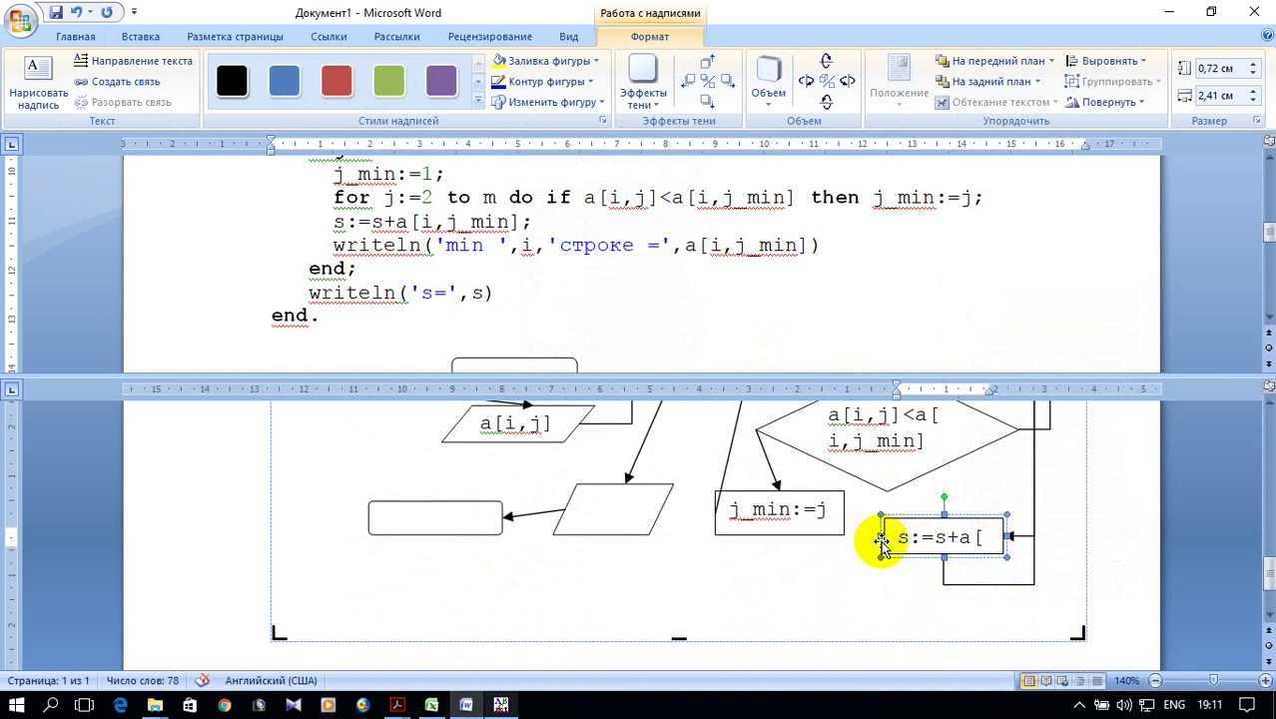
# Step: Widen the sum box on both sides, to 3,49 cm, to show more of the code
pyautogui.moveTo(881, 538); pyautogui.dragTo(845, 540)
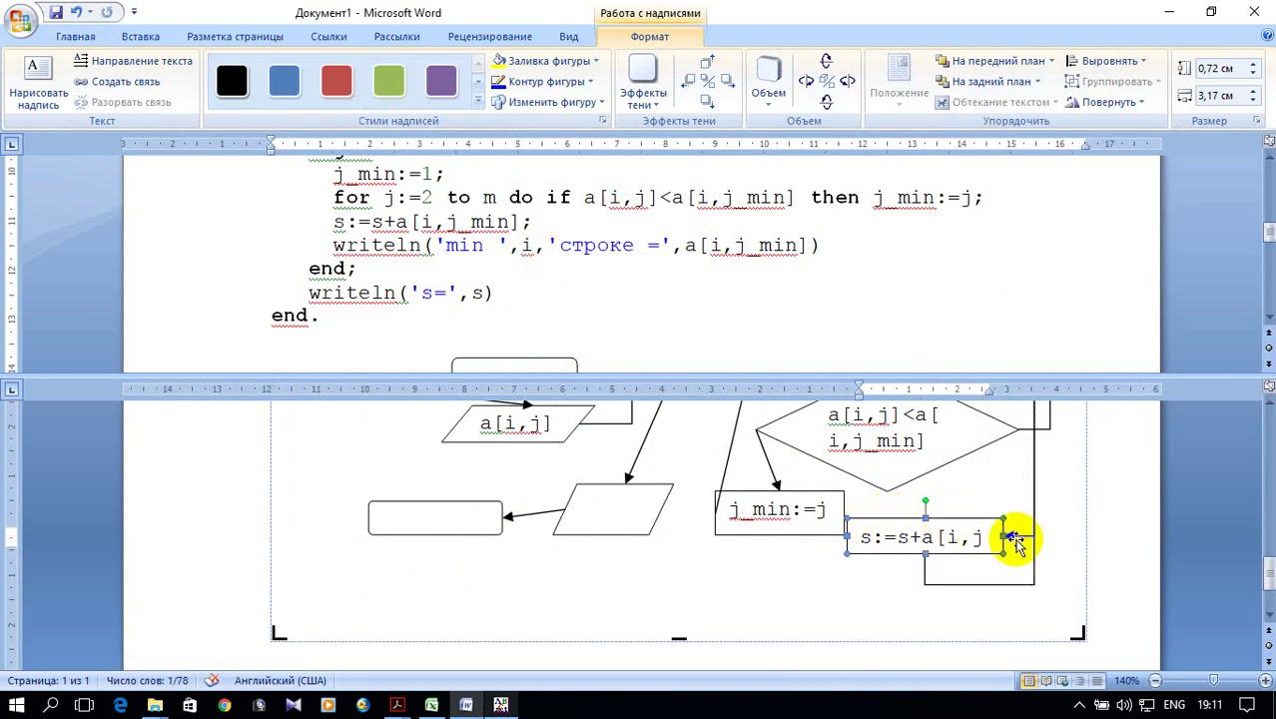
pyautogui.moveTo(1003, 536); pyautogui.dragTo(1018, 536)
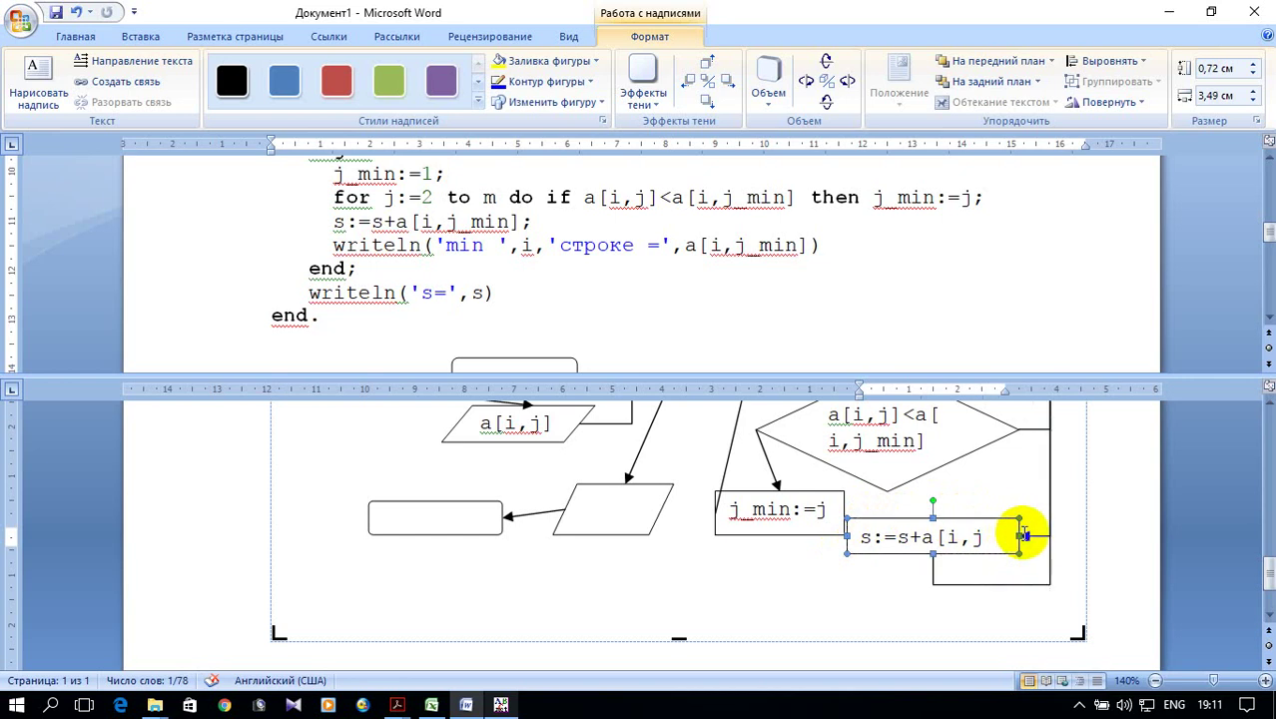
pyautogui.scroll(-1, 1000, 502)
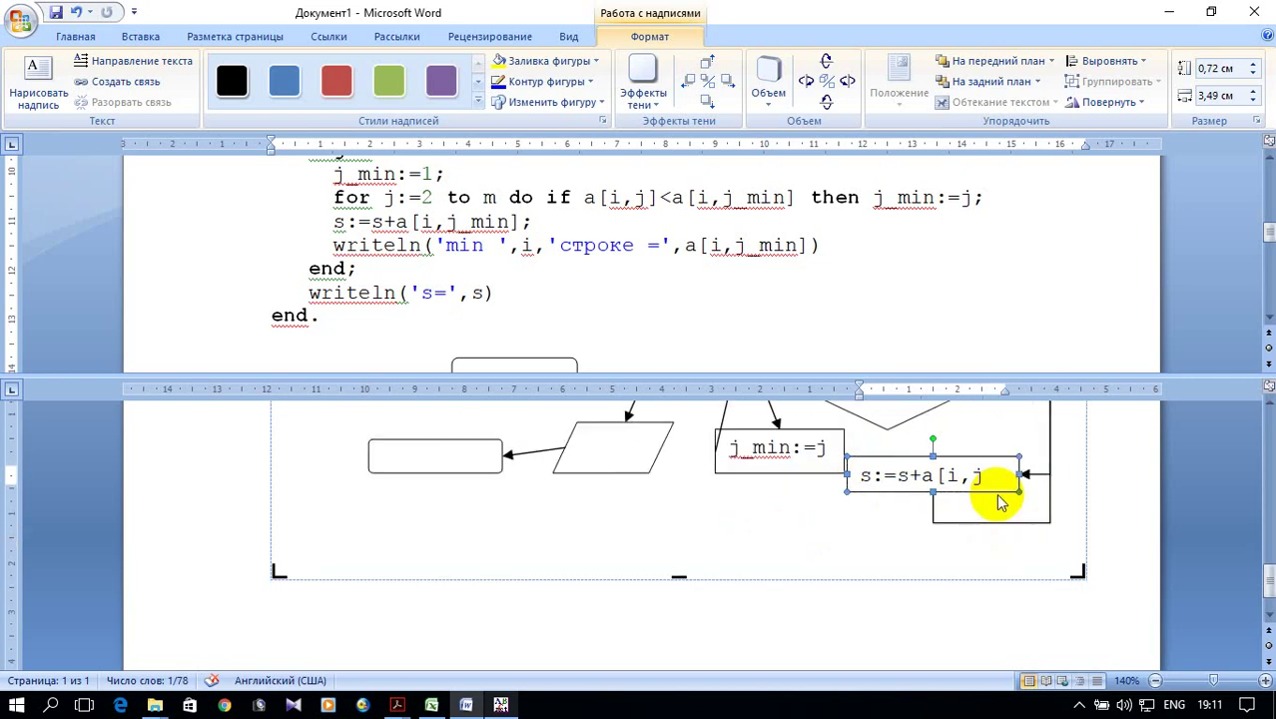
pyautogui.scroll(2, 1000, 502)
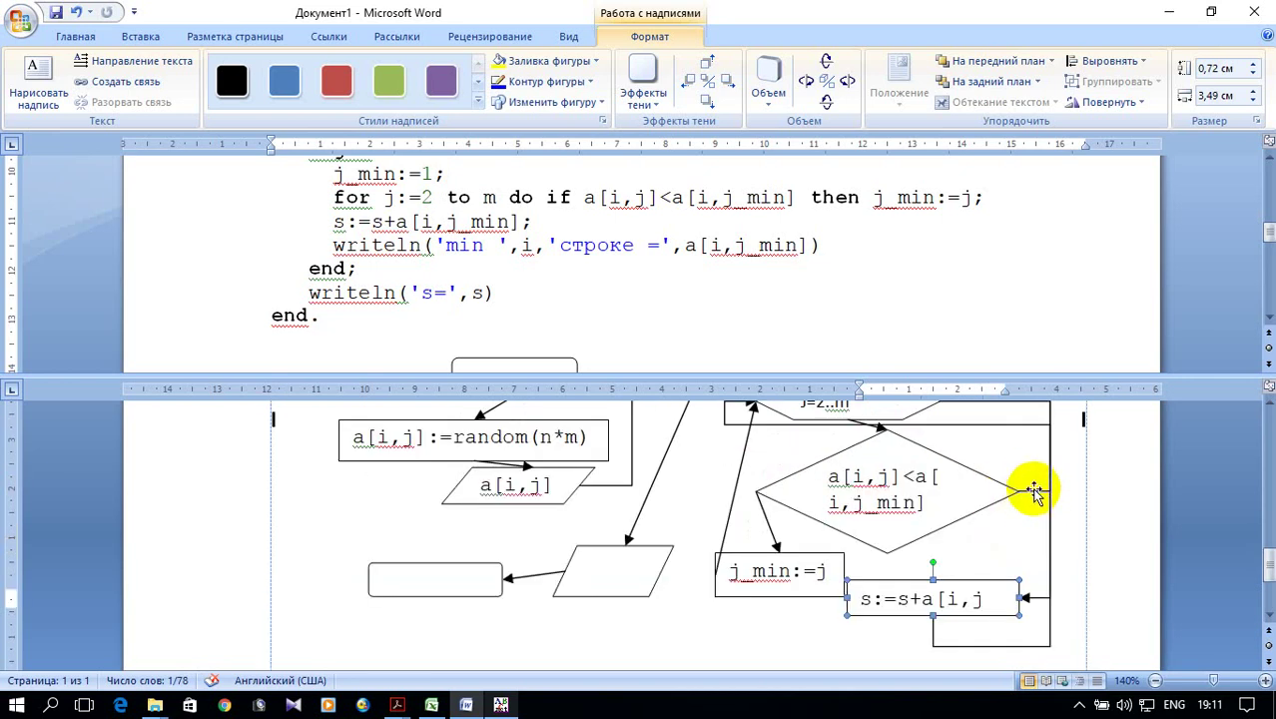
# Step: Reroute the connector from the diamond's top and shift its vertical run further left
pyautogui.click(1034, 491)
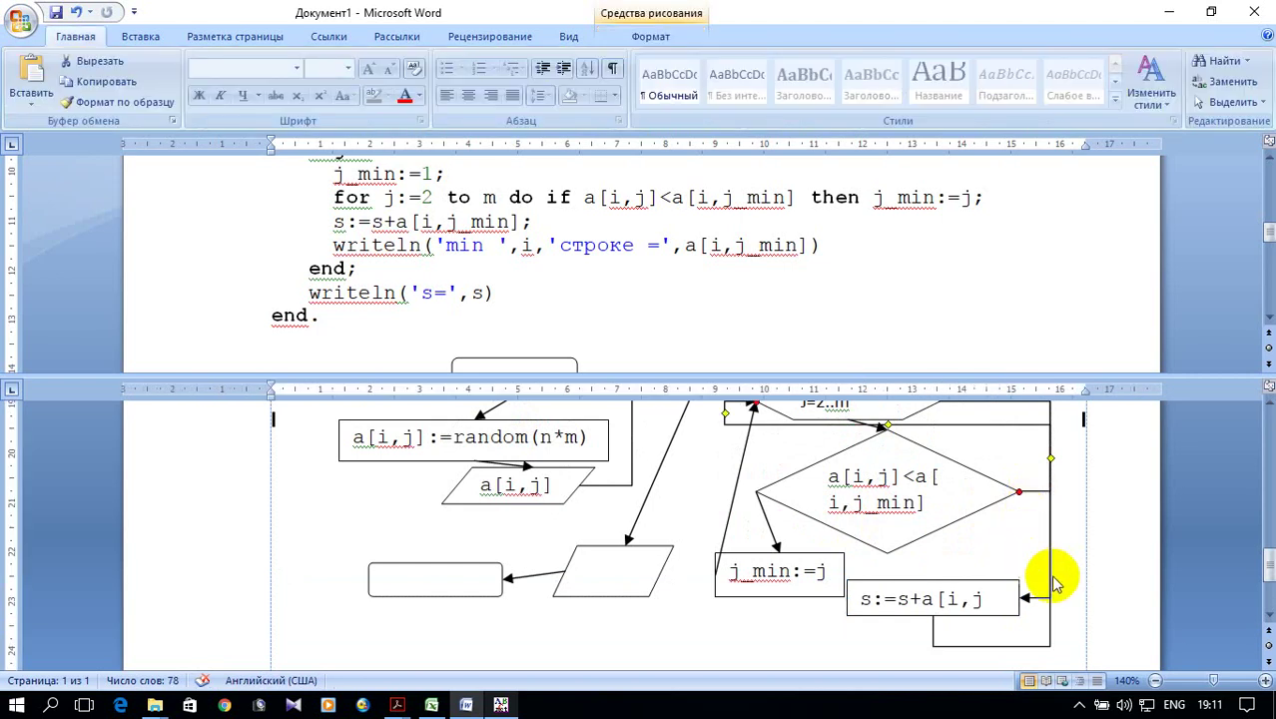
pyautogui.scroll(3, 1048, 579)
pyautogui.scroll(-2, 1053, 577)
pyautogui.scroll(-1, 1055, 570)
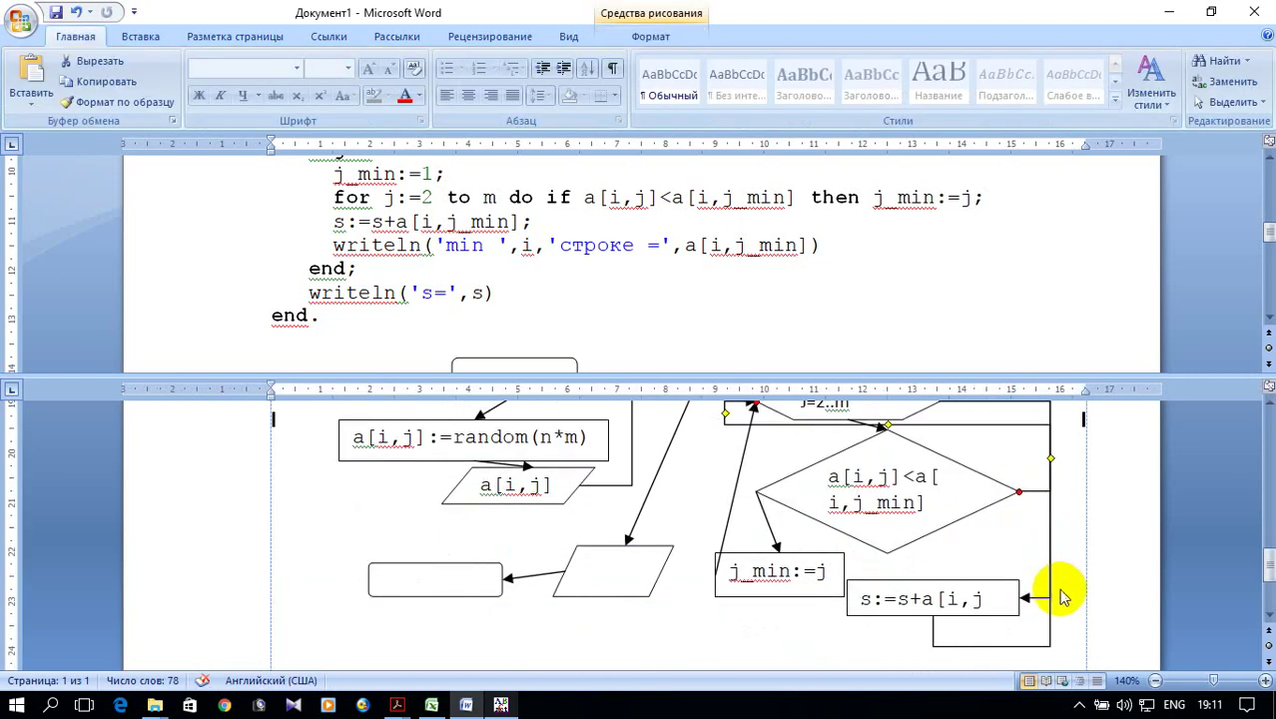
pyautogui.scroll(1, 1043, 589)
pyautogui.scroll(1, 1050, 584)
pyautogui.scroll(-2, 1050, 581)
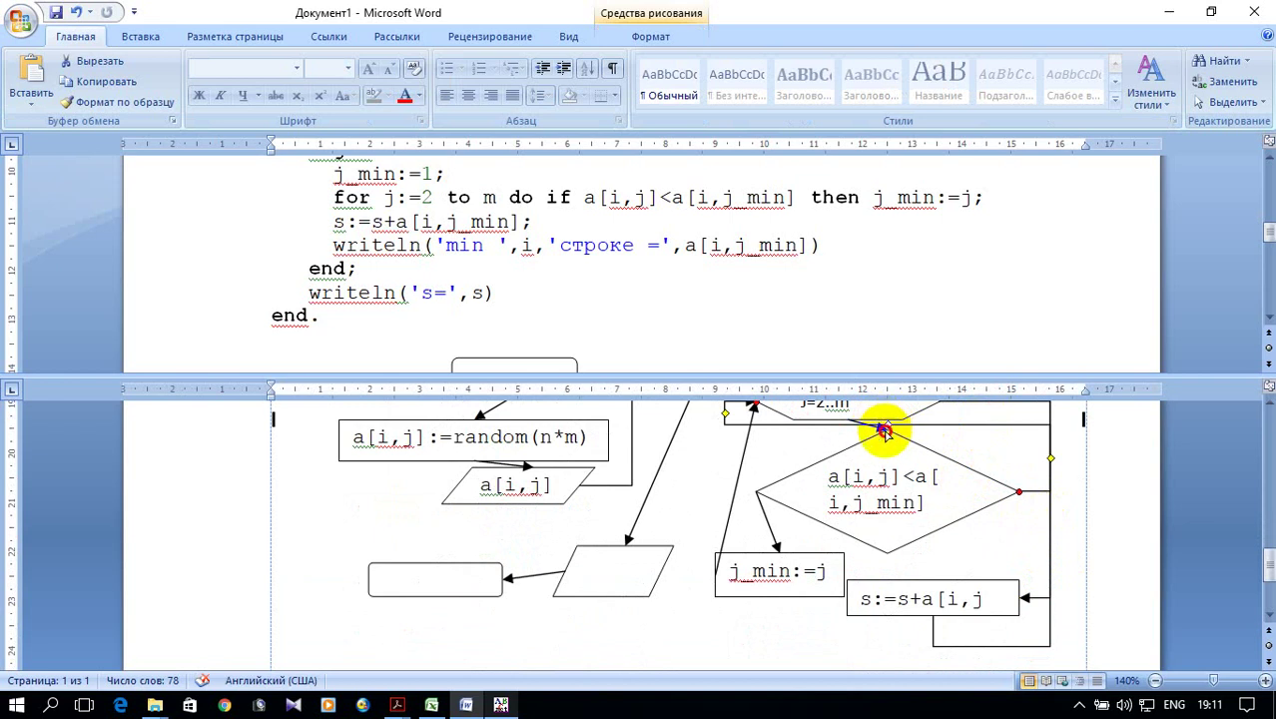
pyautogui.moveTo(883, 429); pyautogui.dragTo(751, 567)
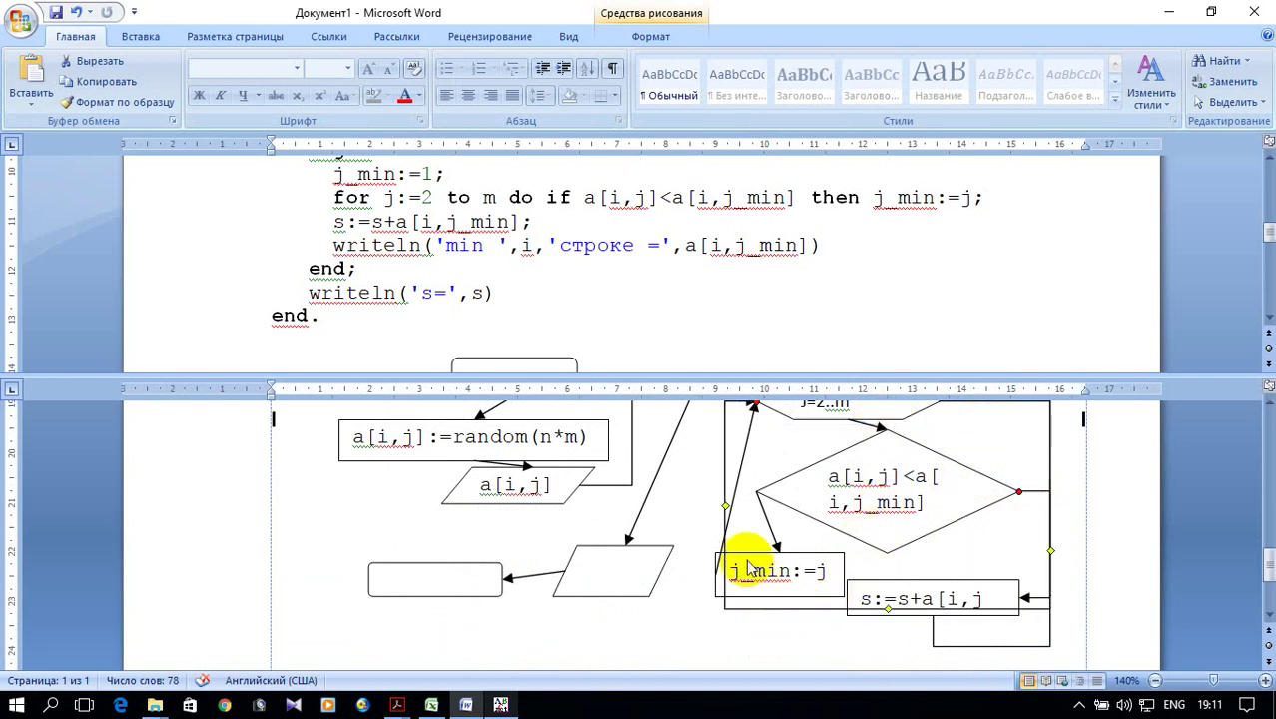
pyautogui.moveTo(725, 506); pyautogui.dragTo(702, 509)
# Step: Extend the drawing area downward and run the connector down the right side of the s:=s+a box
pyautogui.scroll(-1, 920, 521)
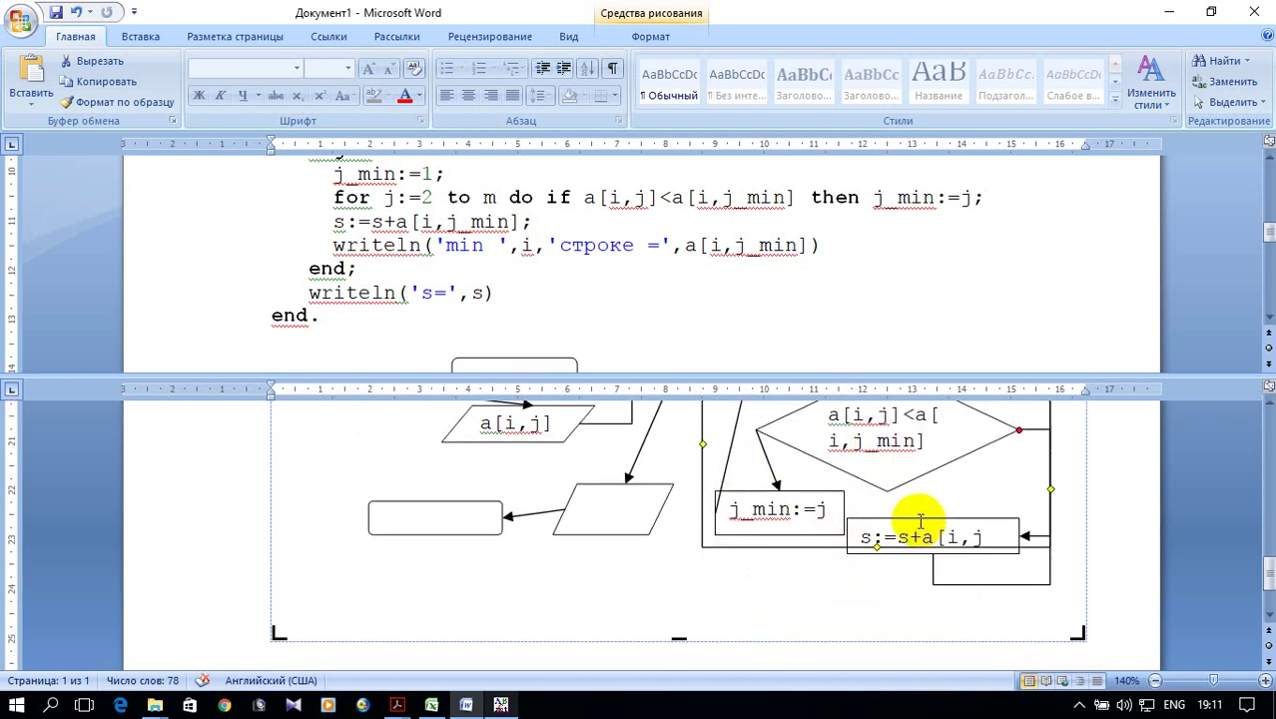
pyautogui.scroll(-2, 919, 521)
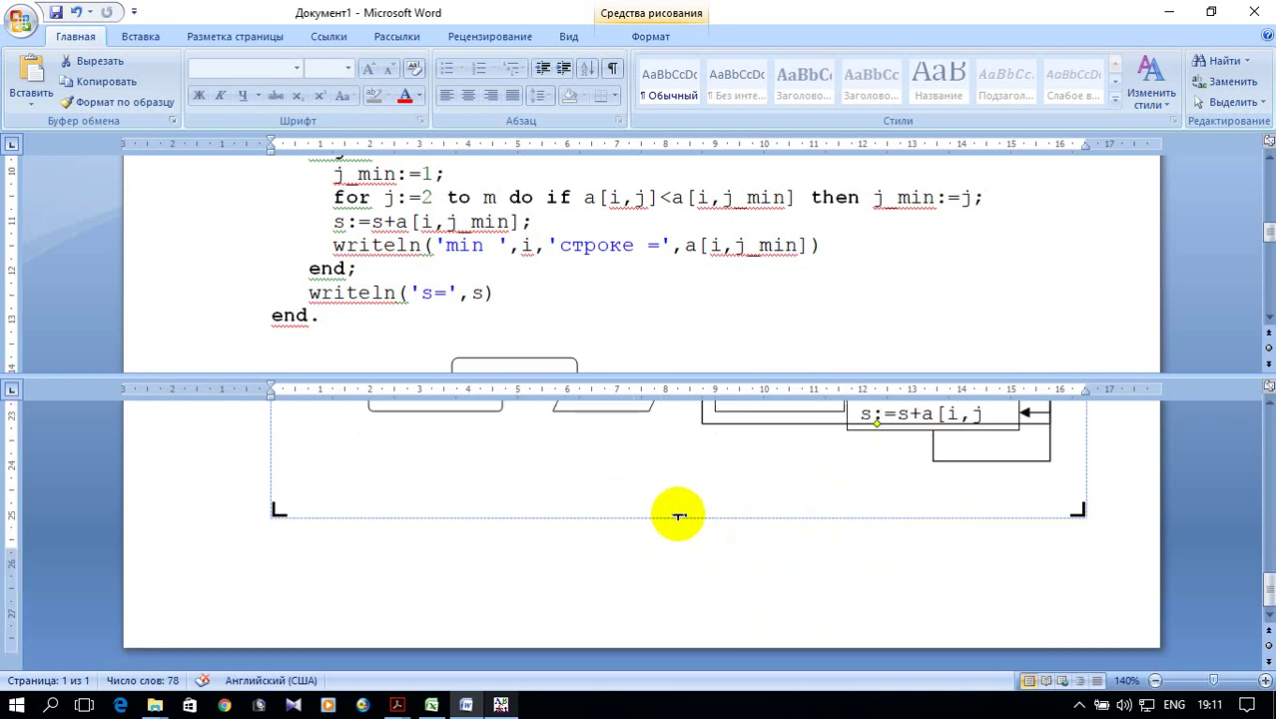
pyautogui.moveTo(677, 516); pyautogui.dragTo(683, 587)
pyautogui.scroll(-5, 784, 518)
pyautogui.scroll(-1, 784, 518)
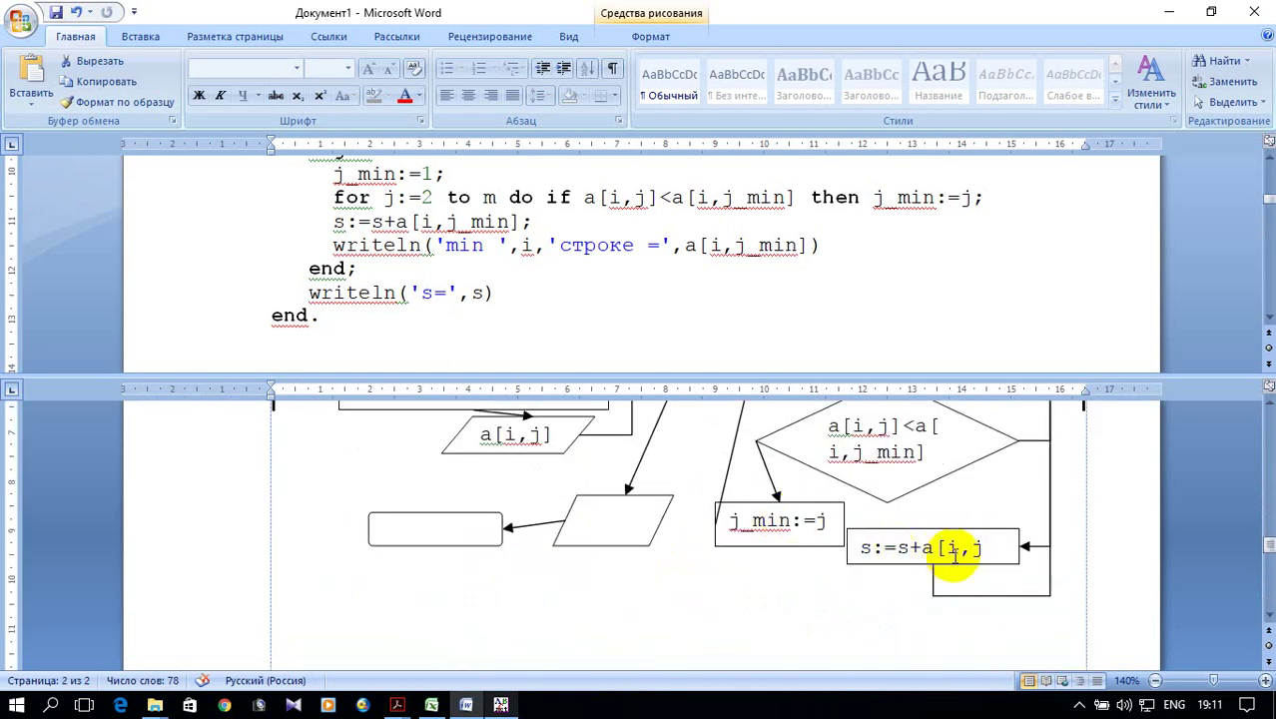
pyautogui.scroll(2, 958, 557)
pyautogui.scroll(-1, 975, 555)
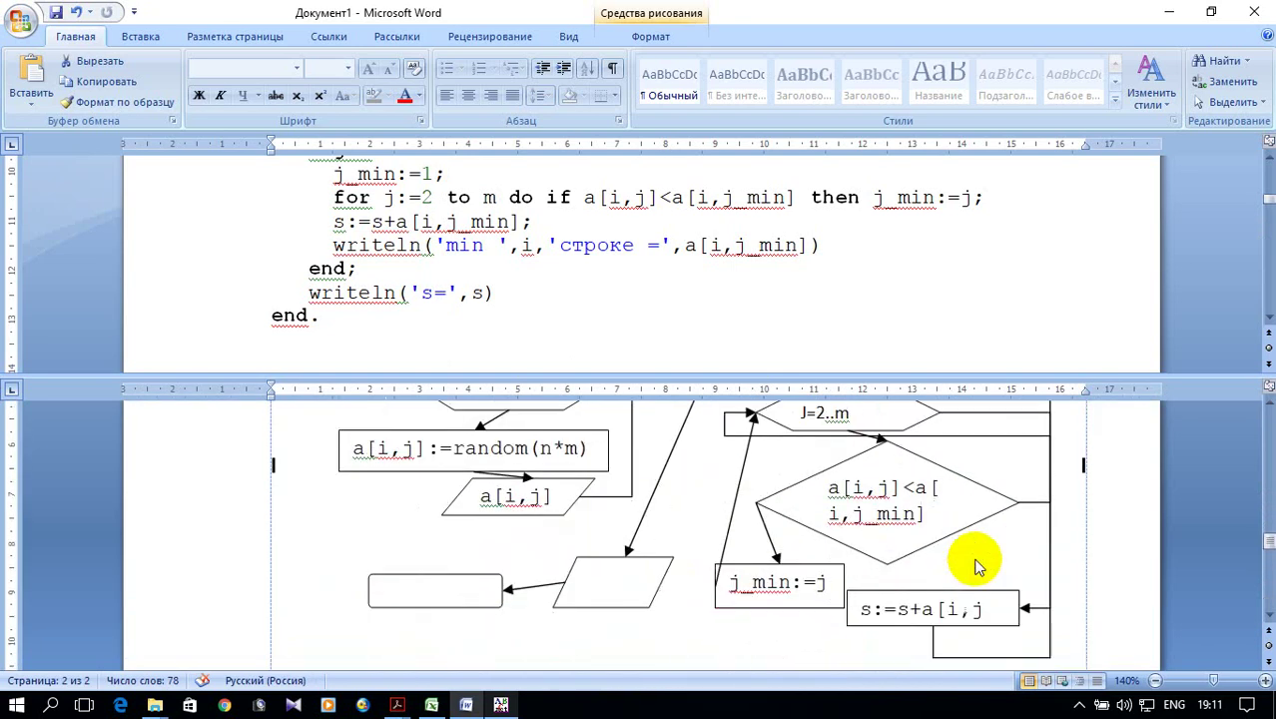
pyautogui.click(936, 604)
pyautogui.scroll(-2, 930, 569)
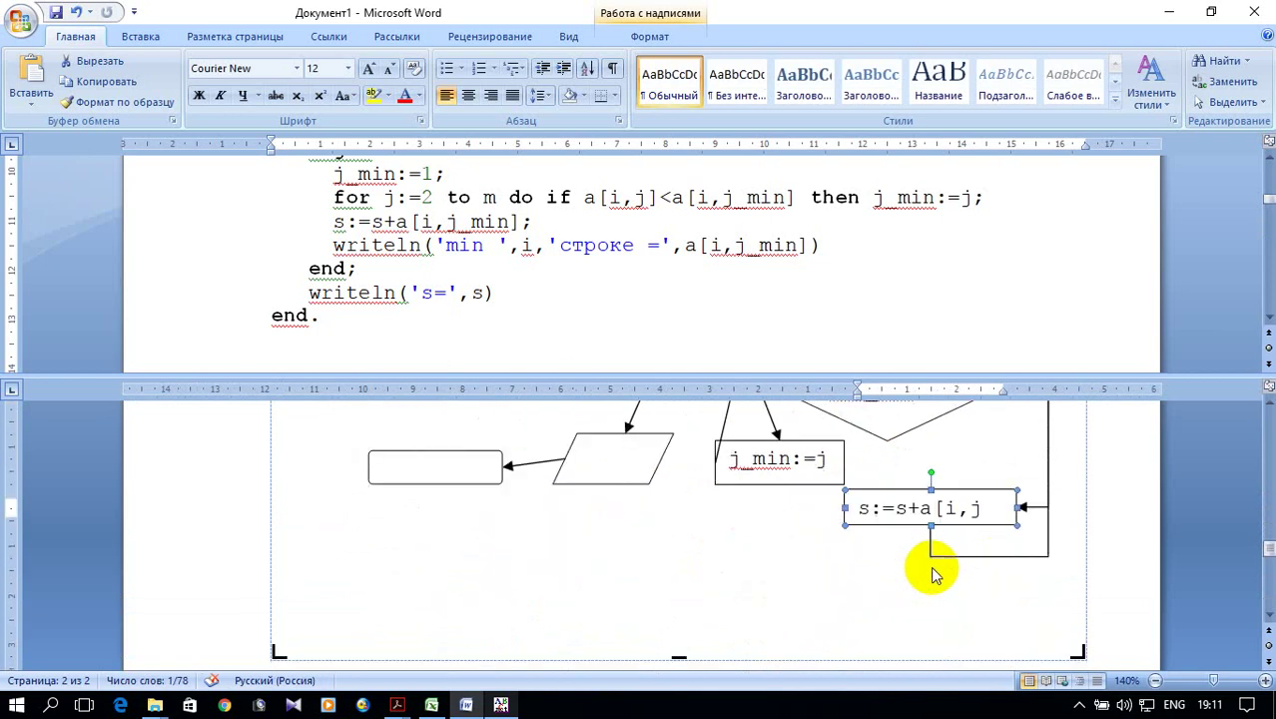
pyautogui.click(953, 552)
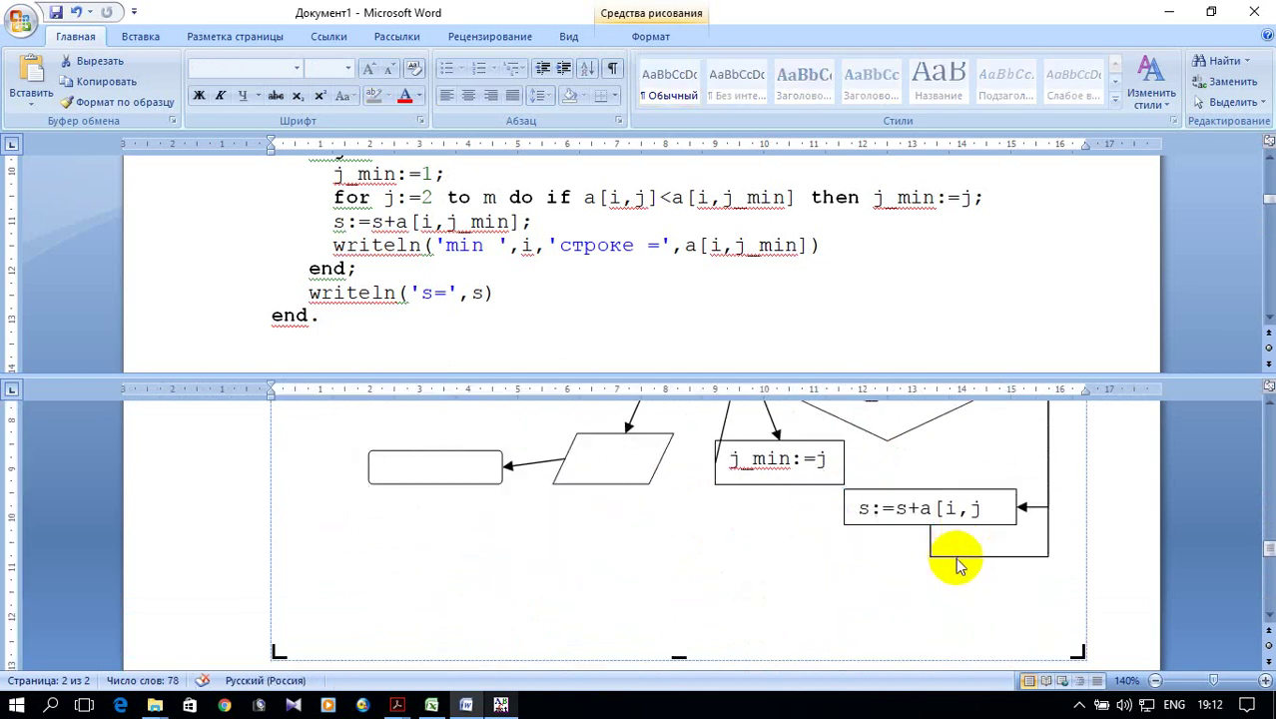
pyautogui.moveTo(938, 547)
pyautogui.mouseDown()
pyautogui.moveTo(949, 589)
pyautogui.moveTo(995, 615)
pyautogui.moveTo(1064, 618)
pyautogui.mouseUp()
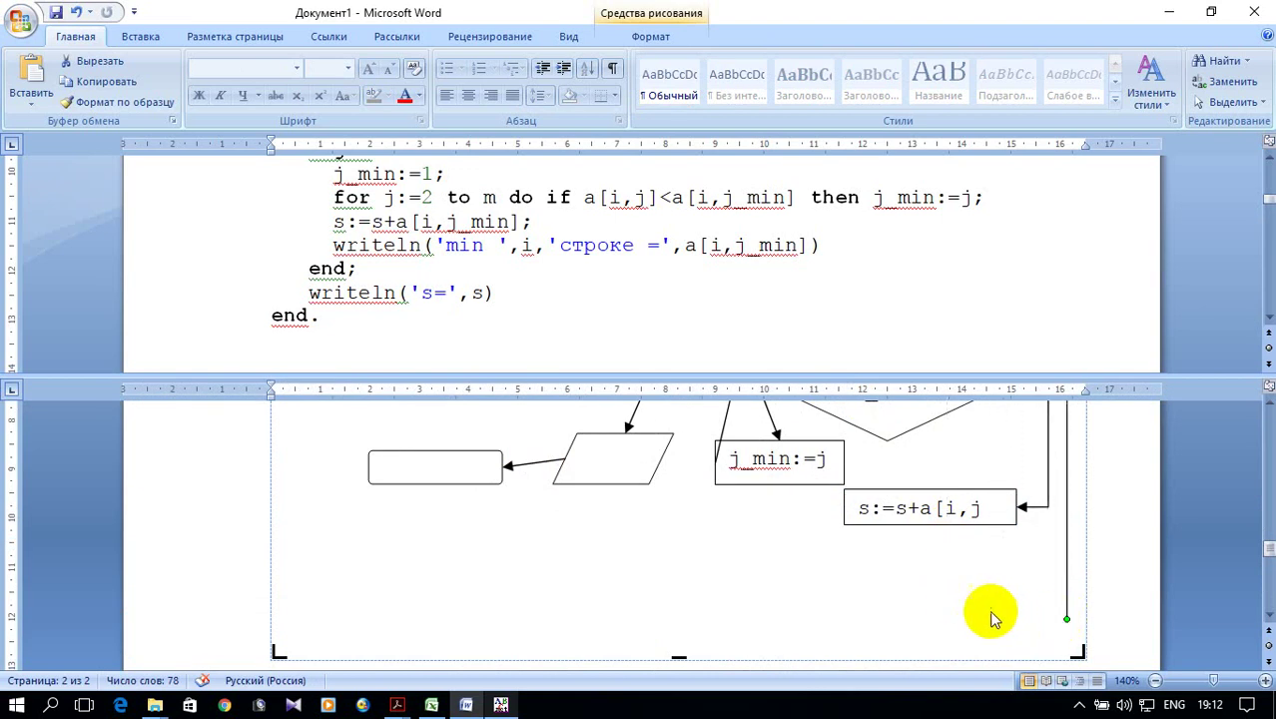
pyautogui.scroll(1, 904, 539)
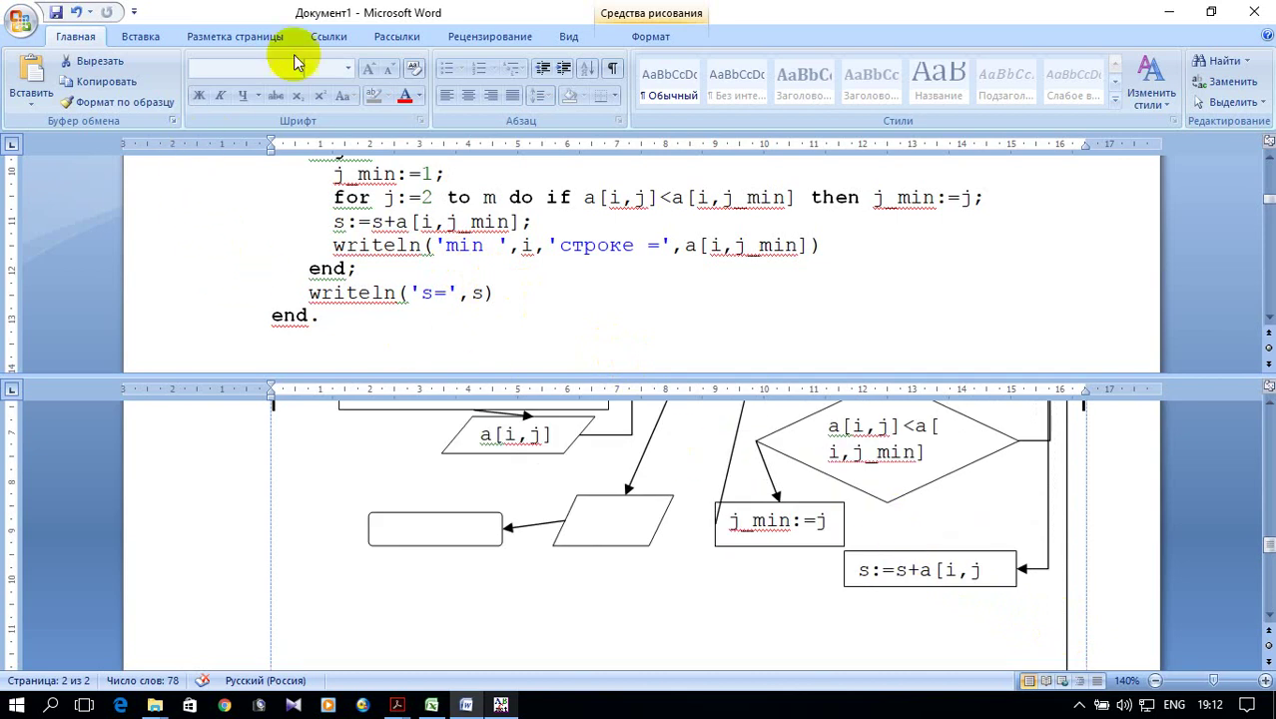
# Step: Draw a flowchart data parallelogram below the running-sum block and enlarge it
pyautogui.click(141, 40)
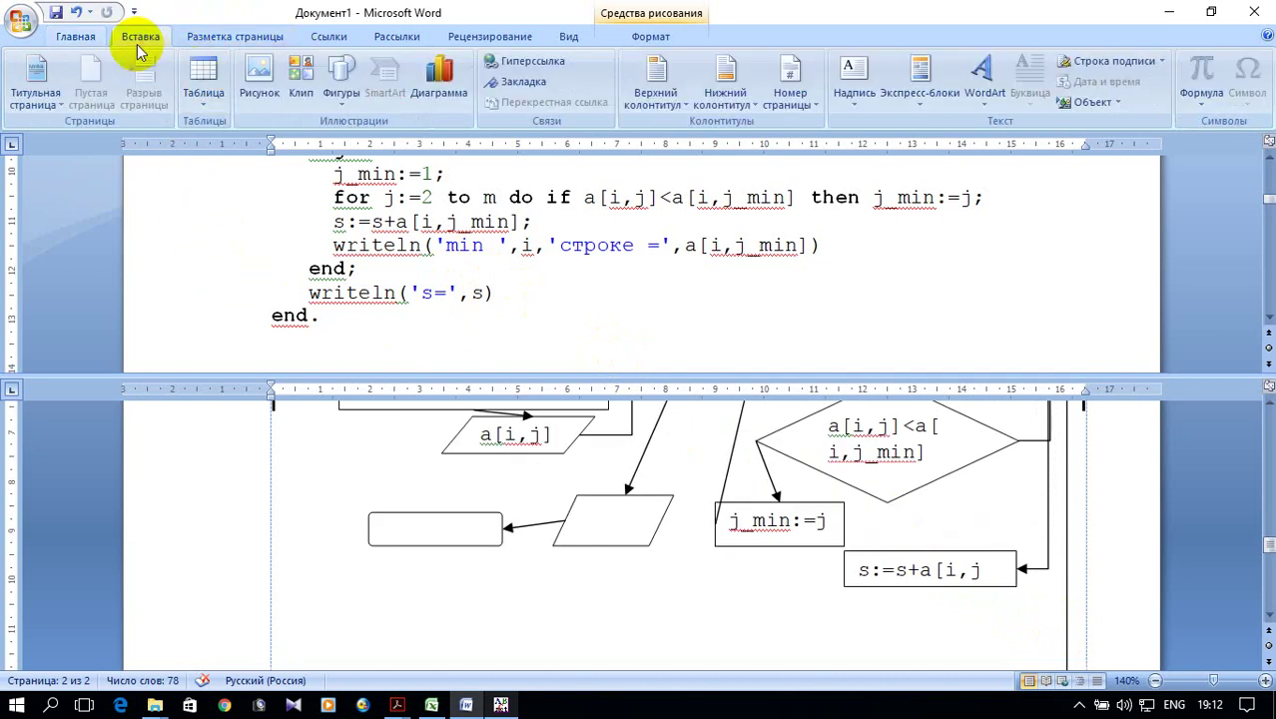
pyautogui.click(342, 80)
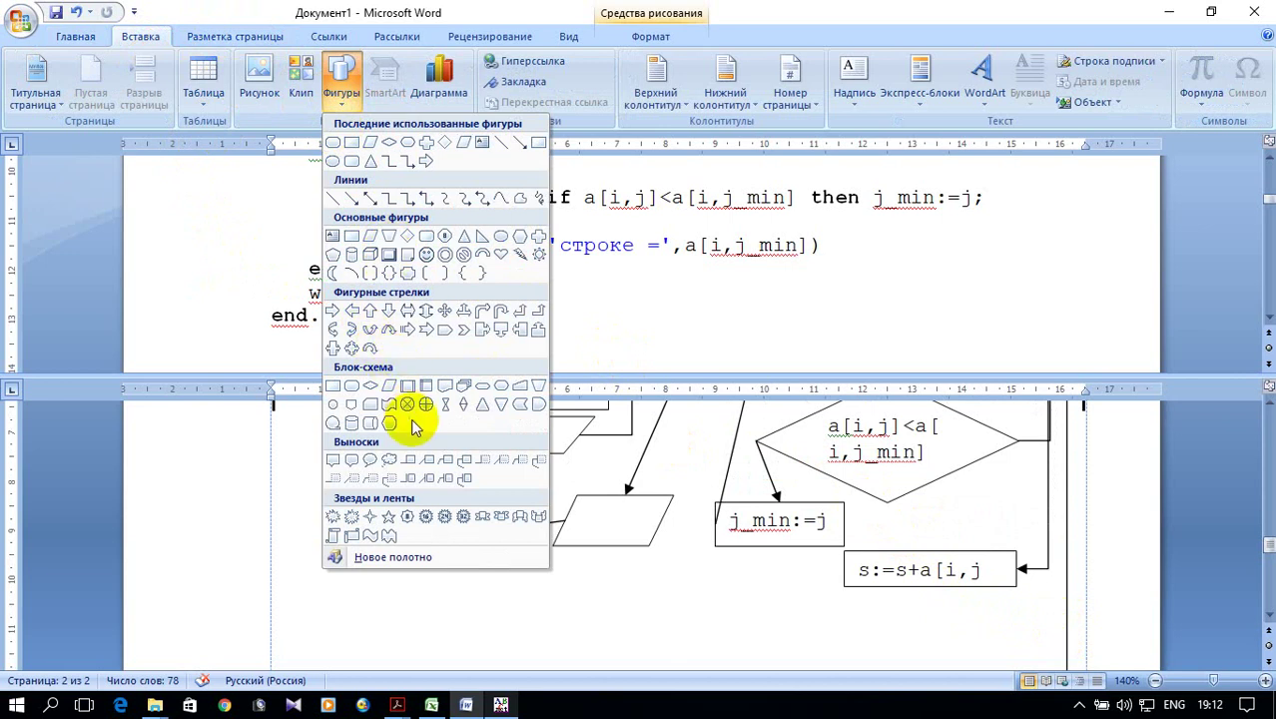
pyautogui.click(389, 386)
pyautogui.scroll(-1, 744, 529)
pyautogui.scroll(-1, 827, 533)
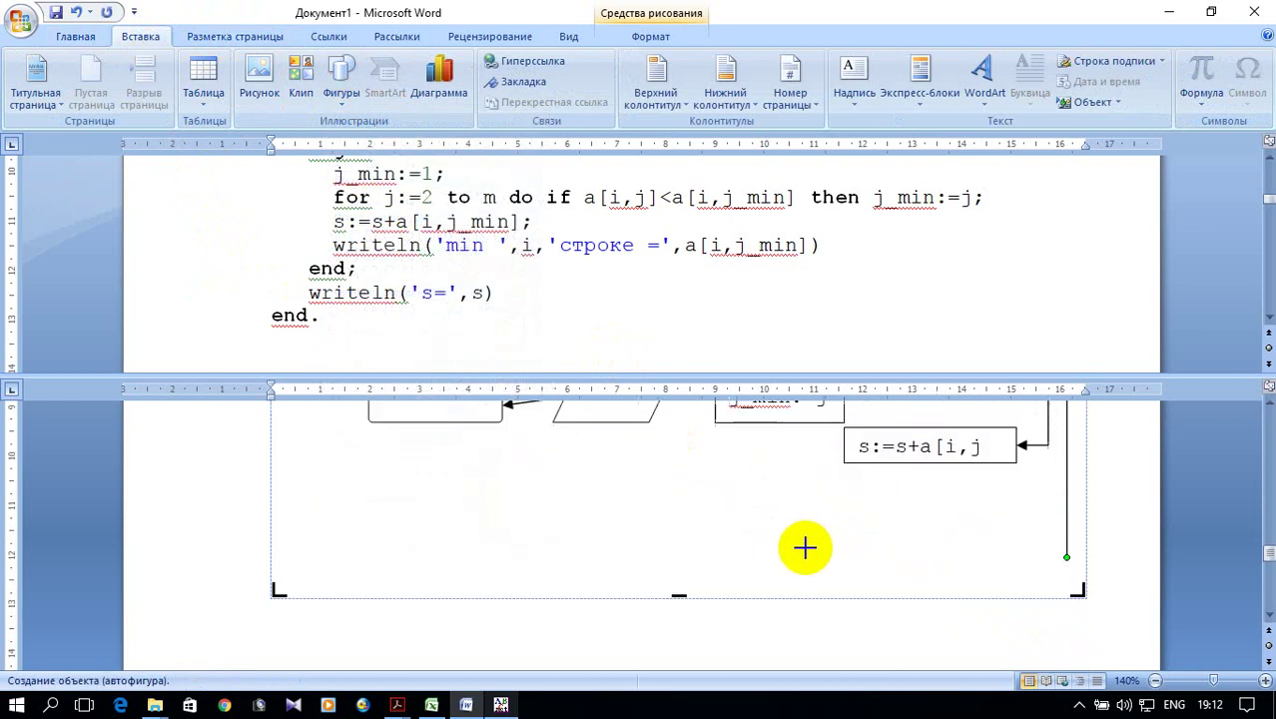
pyautogui.moveTo(845, 494); pyautogui.dragTo(1003, 544)
pyautogui.scroll(-5, 878, 514)
pyautogui.scroll(-2, 863, 504)
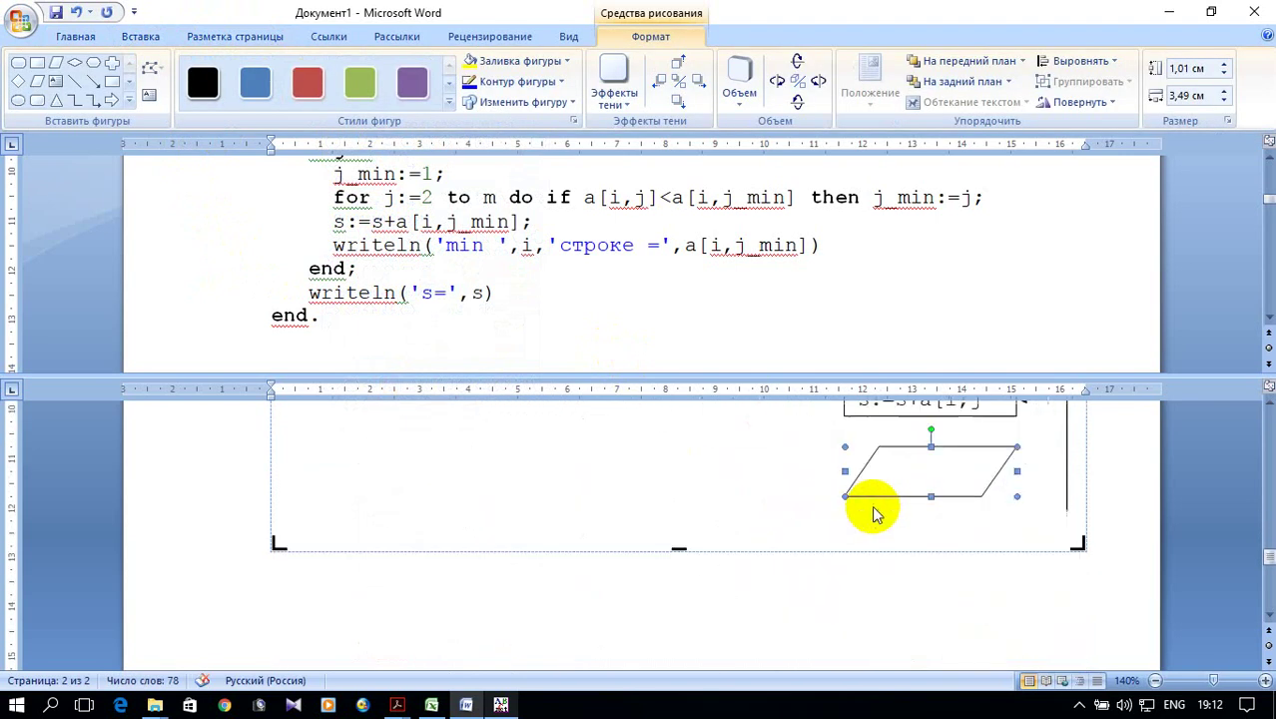
pyautogui.moveTo(843, 444); pyautogui.dragTo(810, 430)
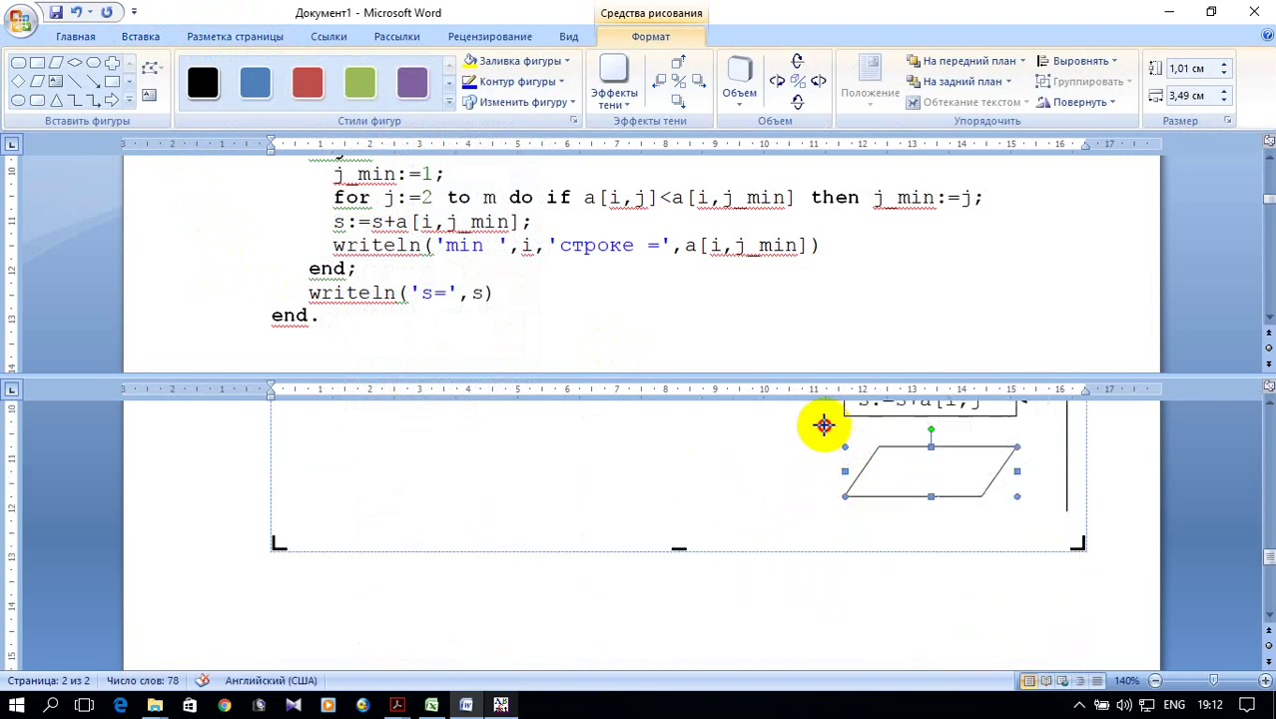
# Step: Copy a[i,j_min] from the writeln line of the code
pyautogui.click(712, 257)
pyautogui.moveTo(685, 245); pyautogui.dragTo(814, 250)
pyautogui.hotkey('ctrl', 'c')
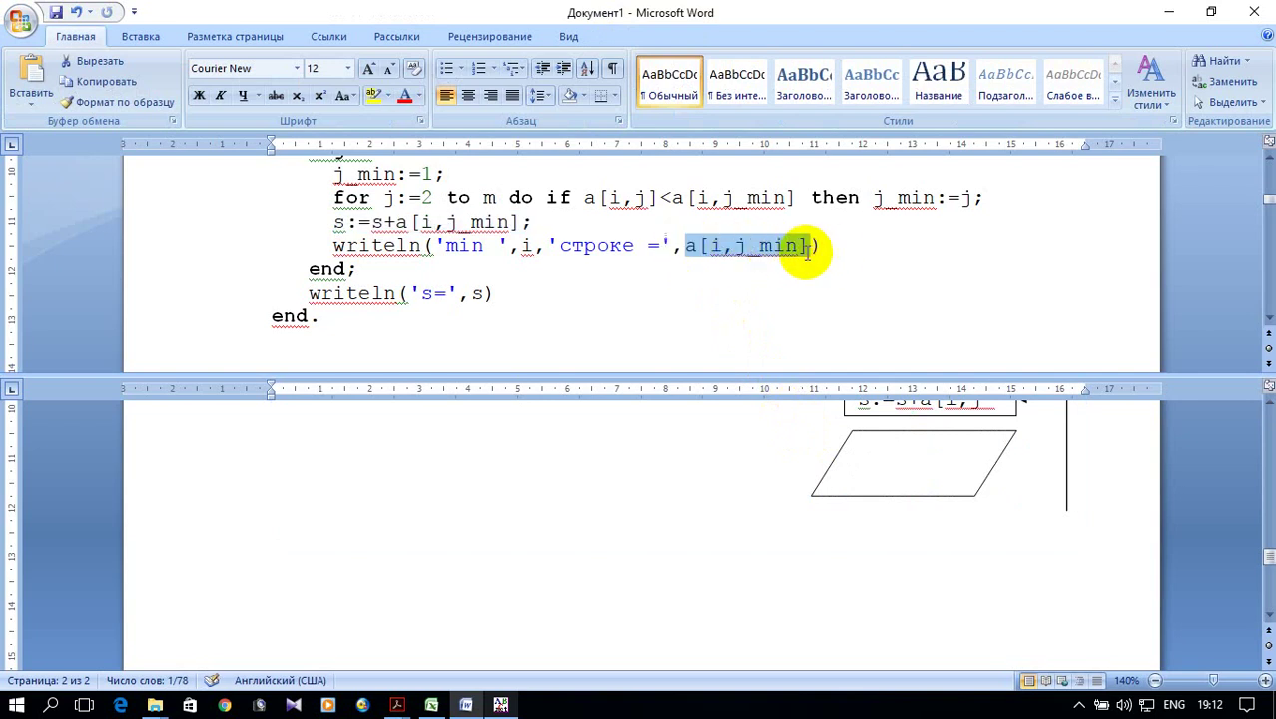
pyautogui.rightClick(790, 250)
pyautogui.click(843, 281)
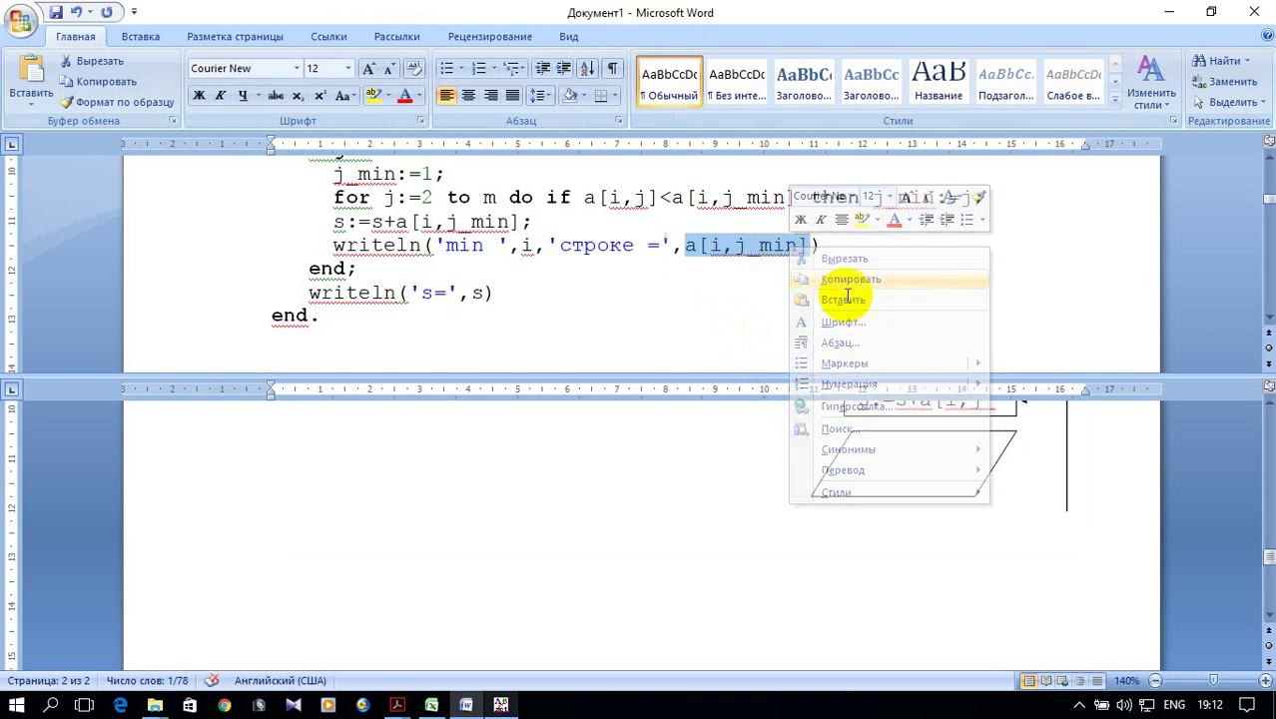
# Step: Paste a[i,j_min] into the parallelogram, widen it to 5,04 cm, and reduce its height
pyautogui.click(889, 446)
pyautogui.rightClick(887, 449)
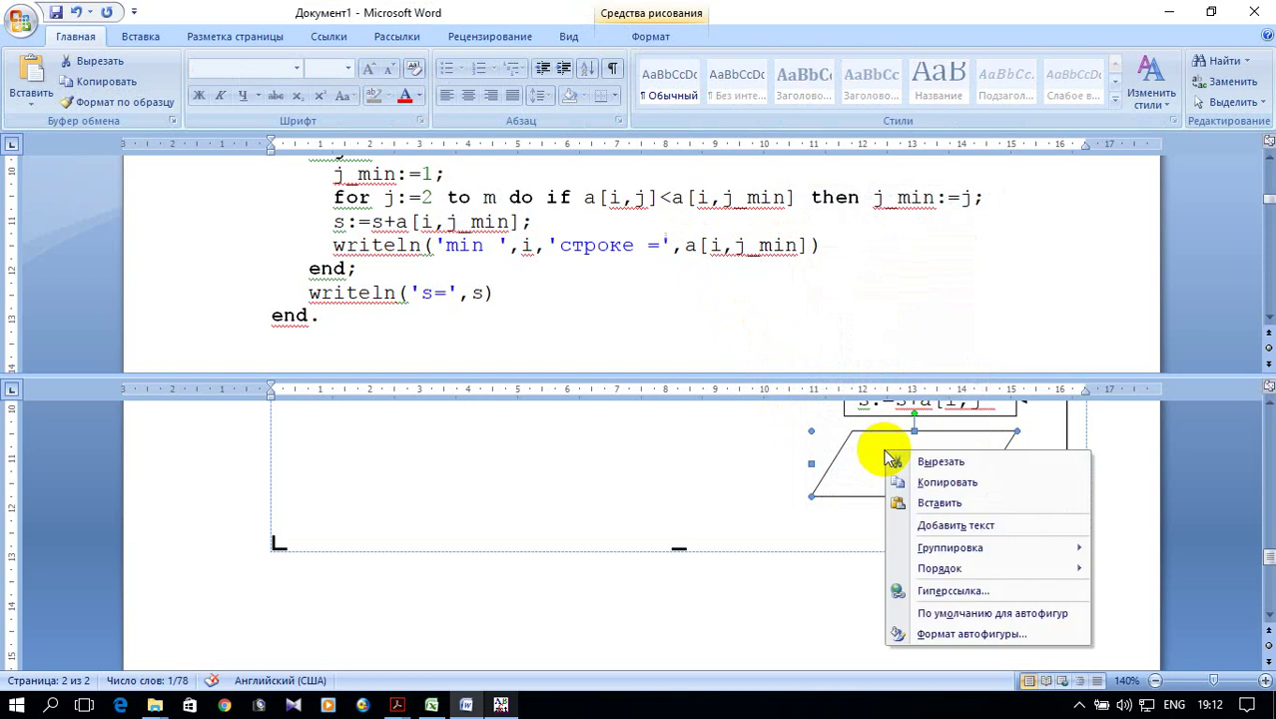
pyautogui.click(944, 525)
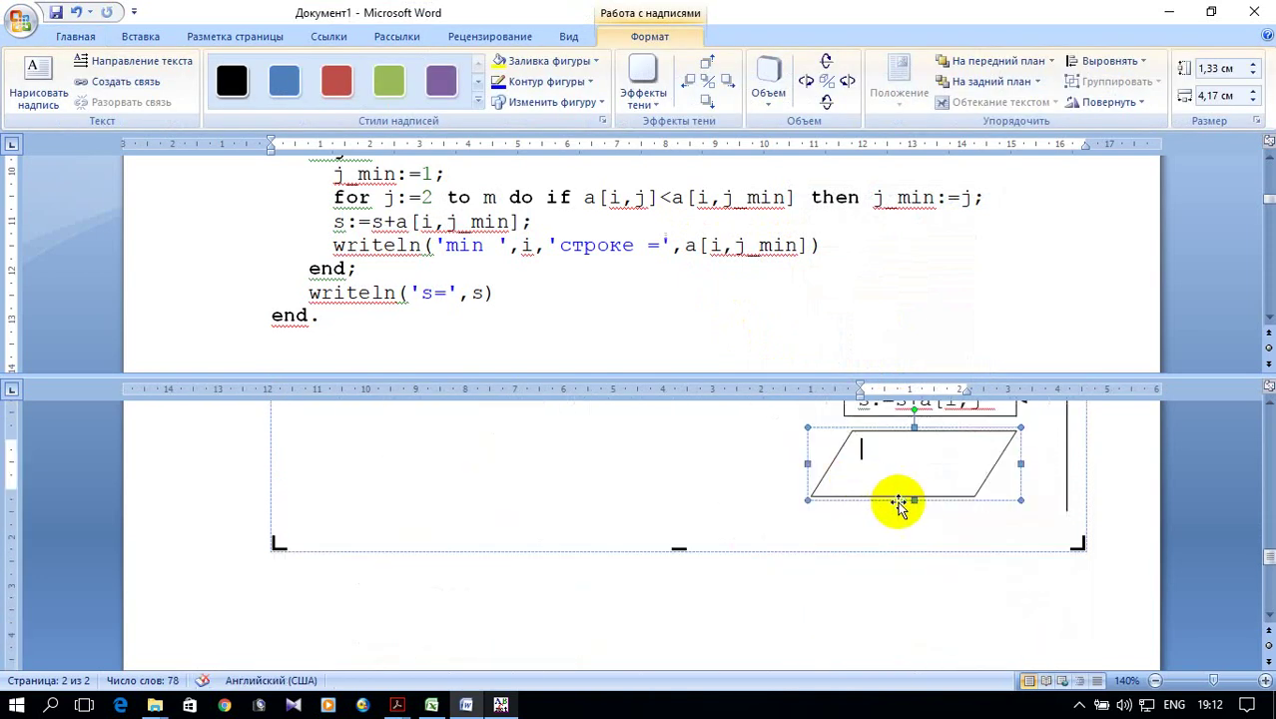
pyautogui.rightClick(888, 457)
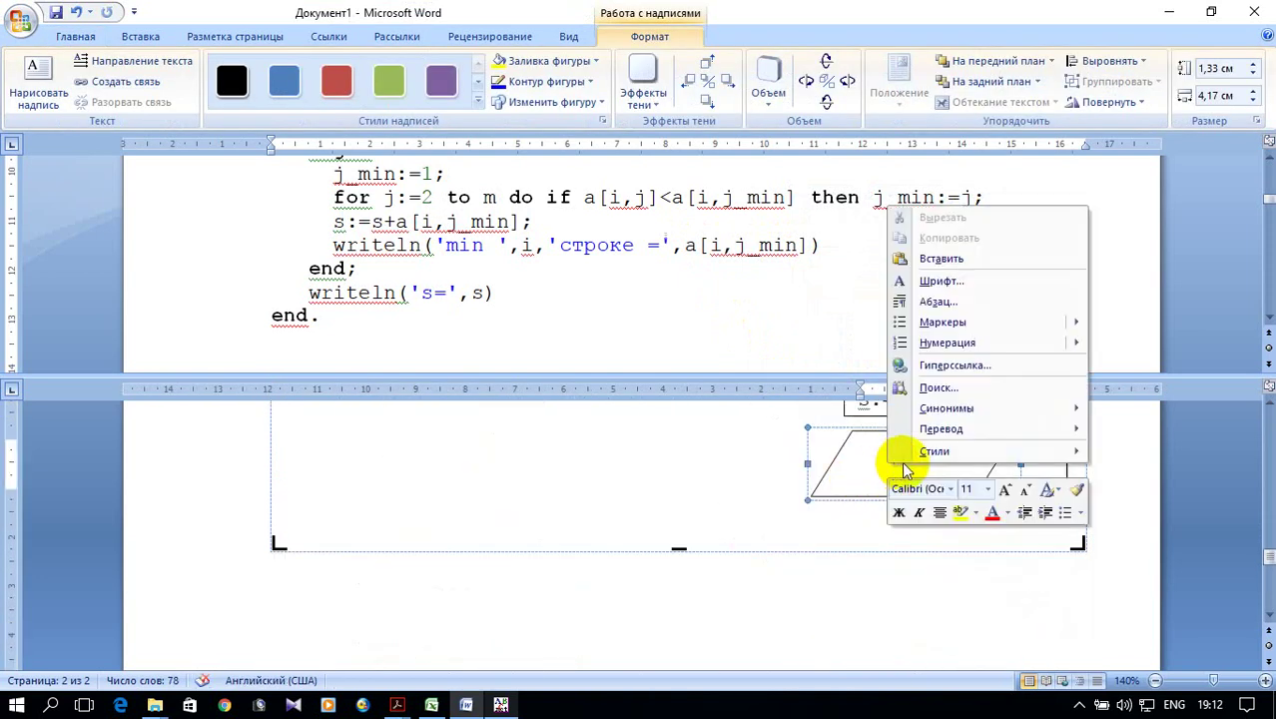
pyautogui.click(944, 261)
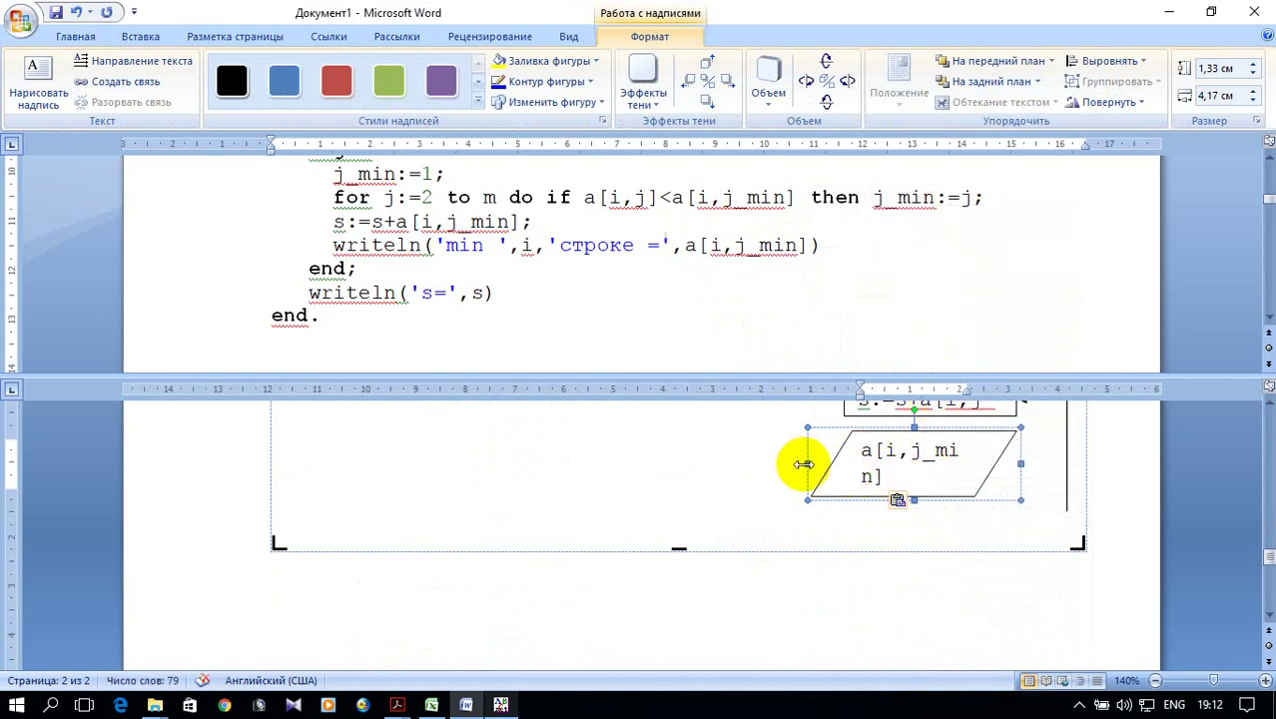
pyautogui.moveTo(804, 464); pyautogui.dragTo(769, 464)
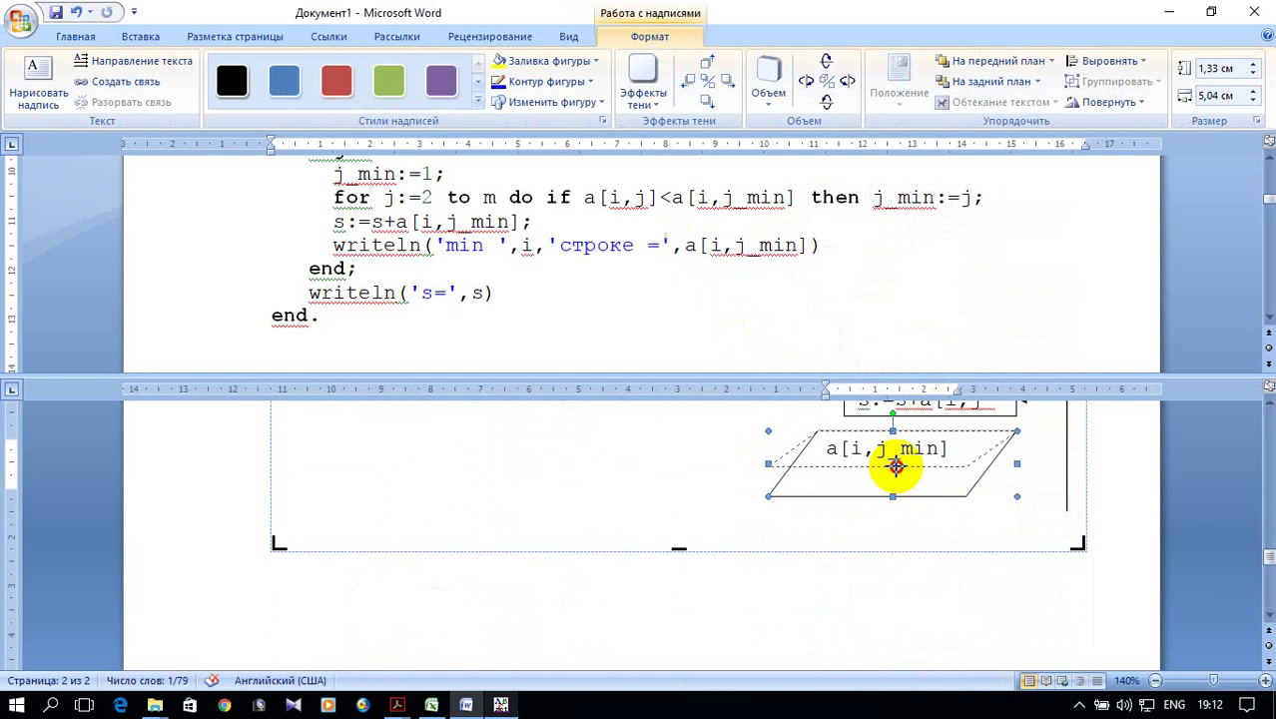
pyautogui.moveTo(895, 465); pyautogui.dragTo(891, 469)
# Step: Draw an arrow from the running-sum block down to the a[i,j_min] parallelogram
pyautogui.click(139, 36)
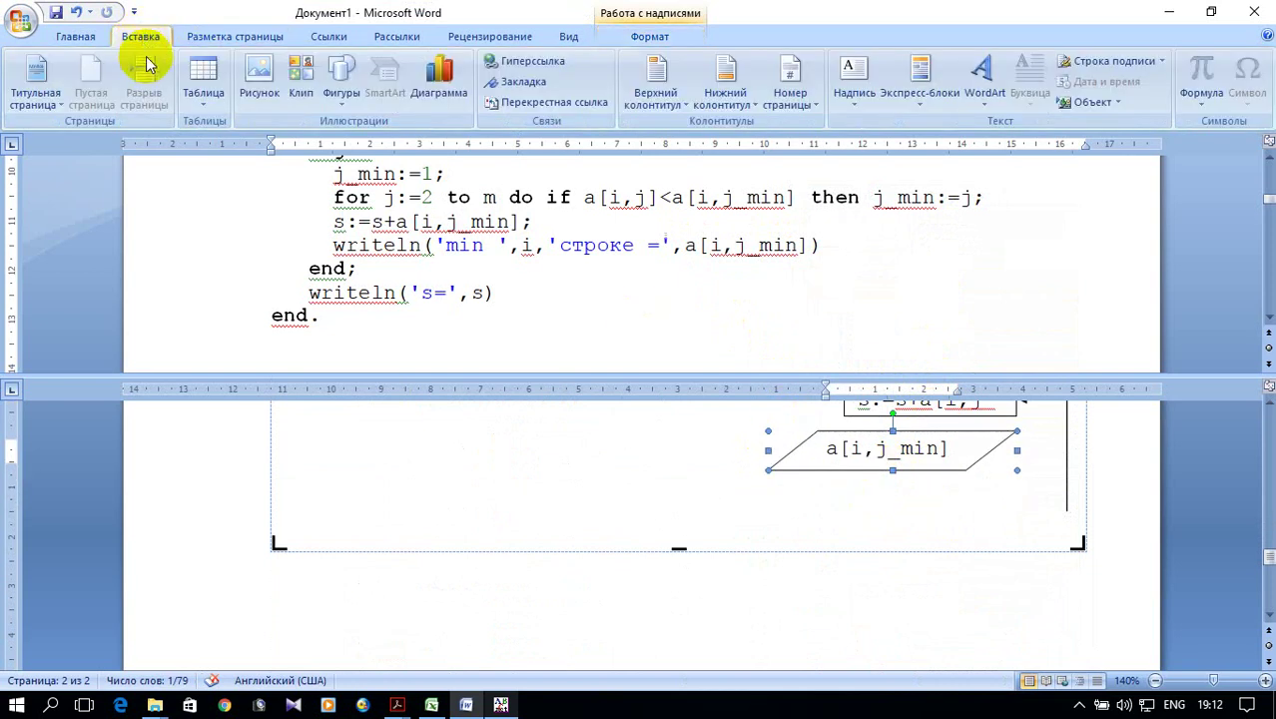
pyautogui.click(339, 94)
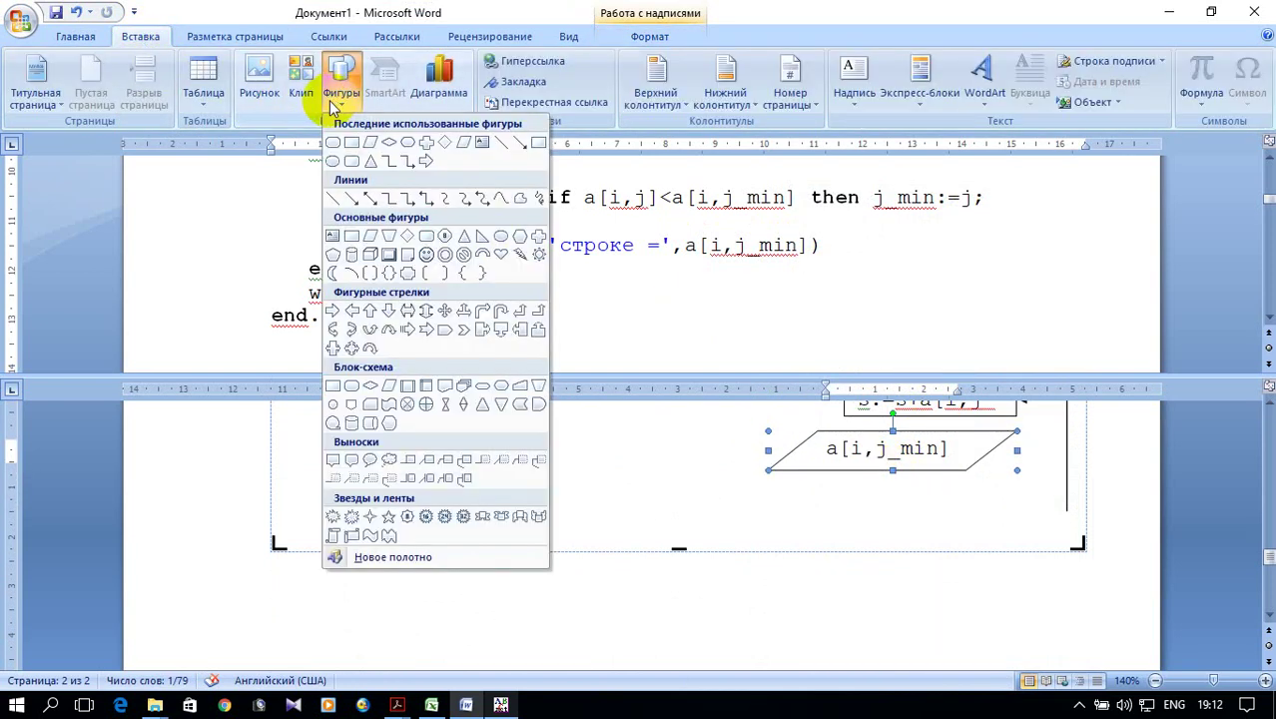
pyautogui.click(359, 201)
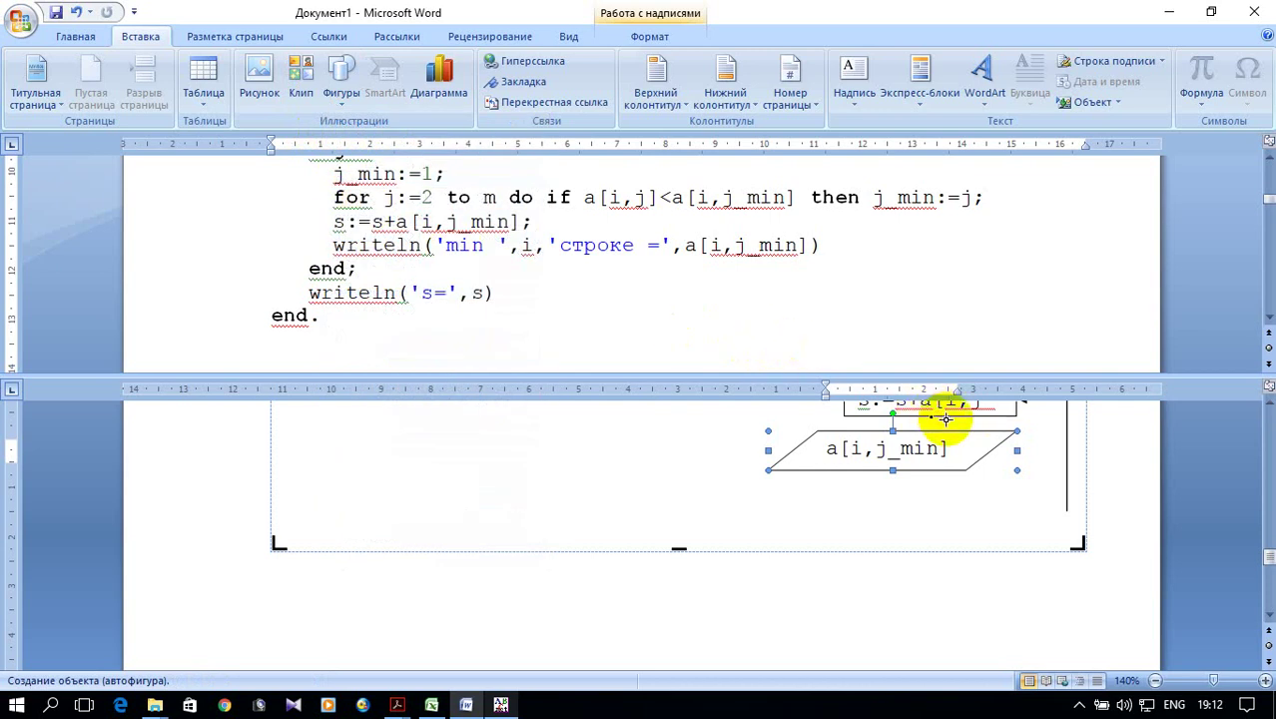
pyautogui.moveTo(930, 417); pyautogui.dragTo(893, 431)
pyautogui.scroll(1, 949, 535)
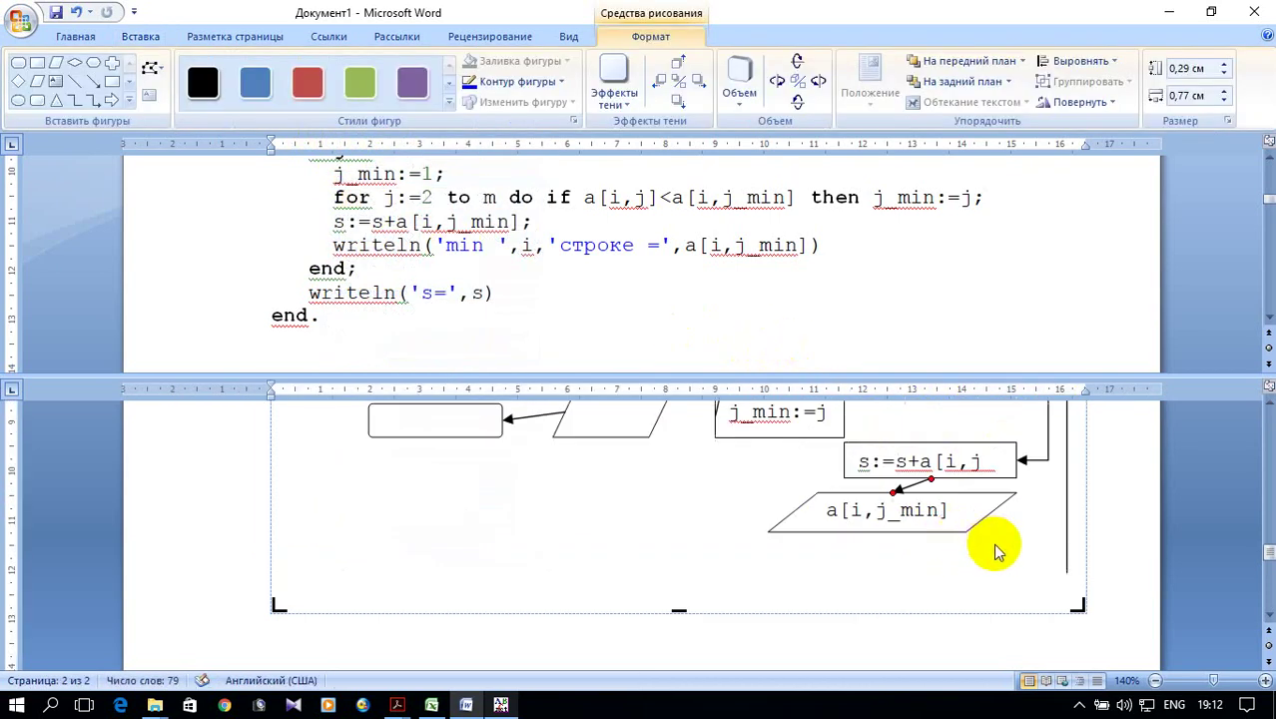
# Step: Reposition the vertical loop line and the connector between the diamond and J=2..m
pyautogui.click(1067, 526)
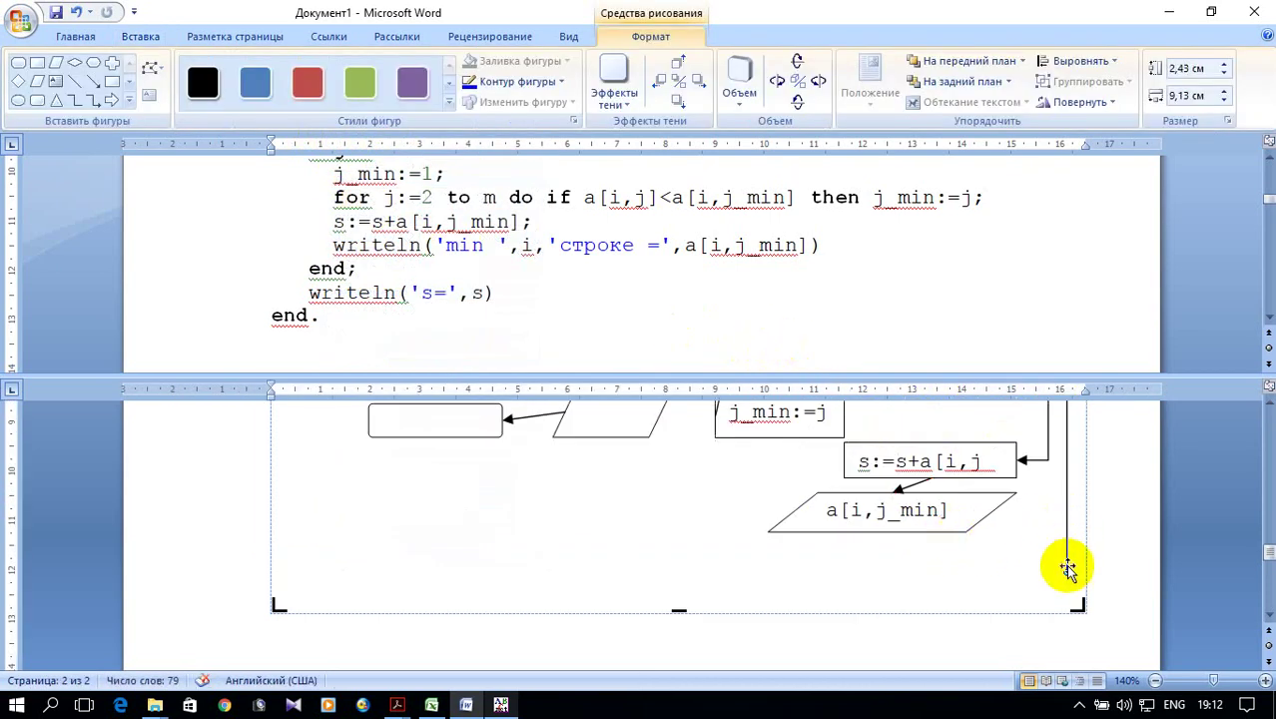
pyautogui.scroll(5, 976, 532)
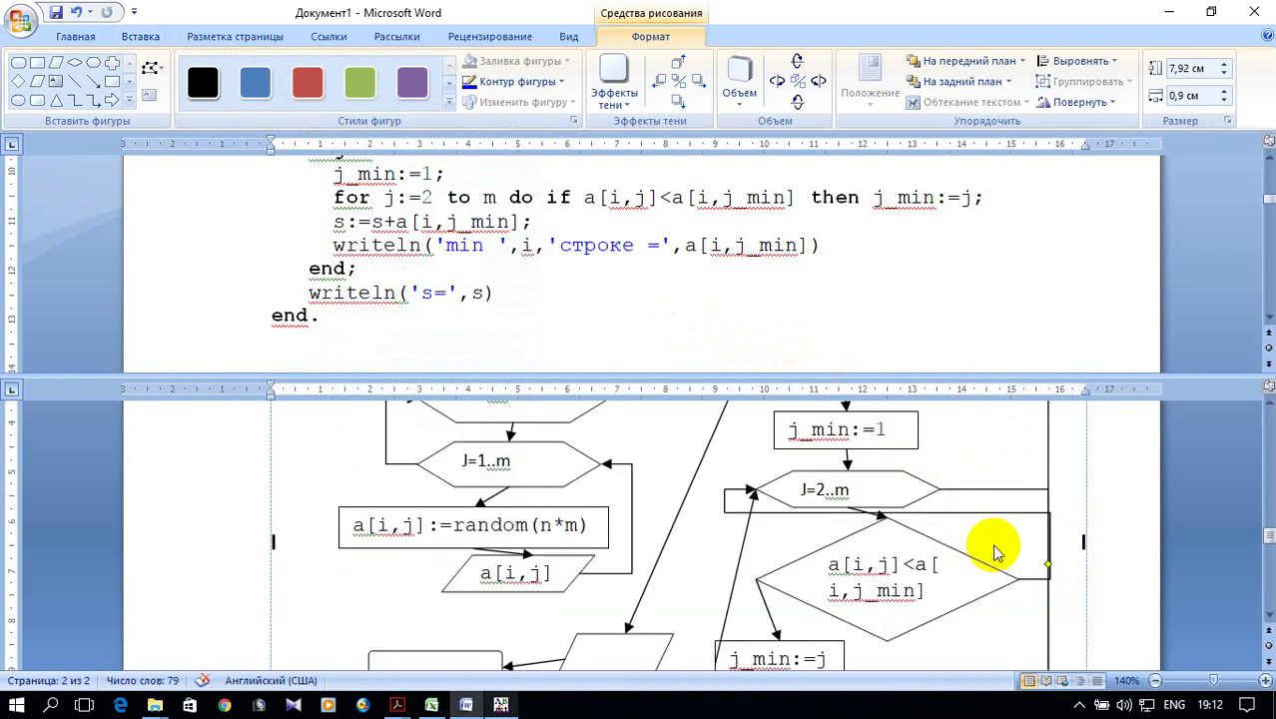
pyautogui.scroll(-1, 999, 539)
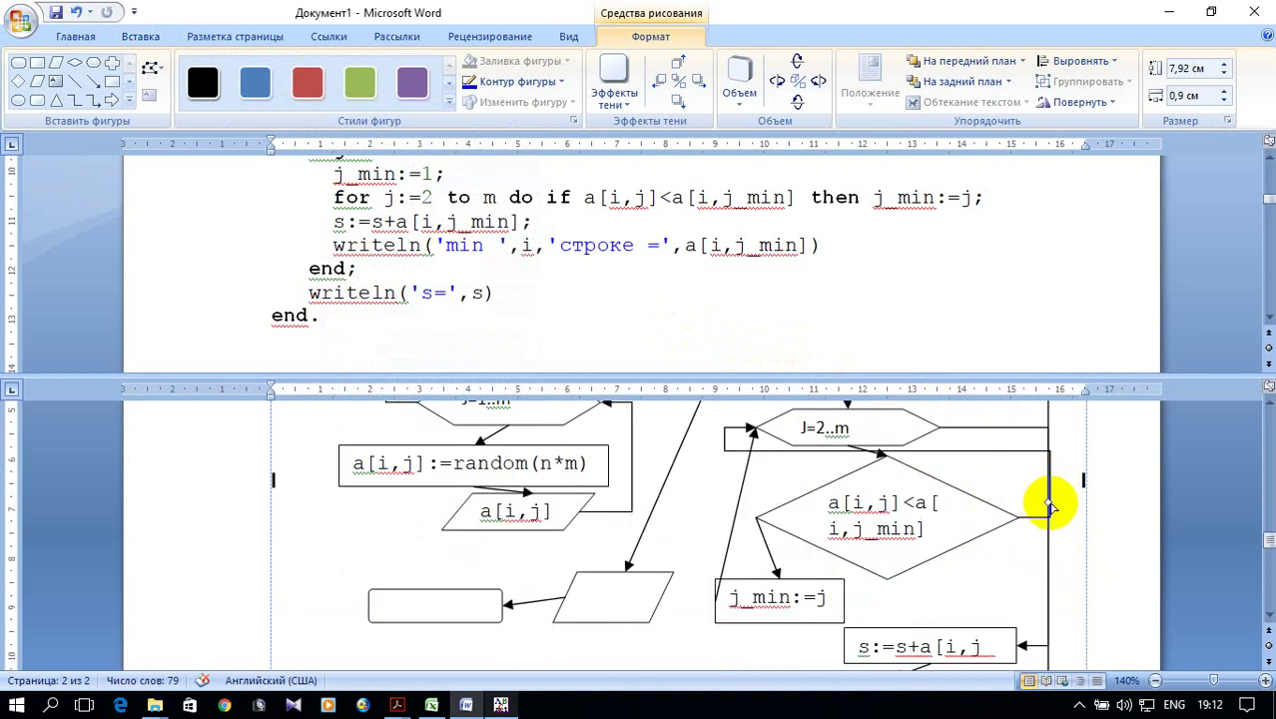
pyautogui.moveTo(1046, 506); pyautogui.dragTo(1081, 506)
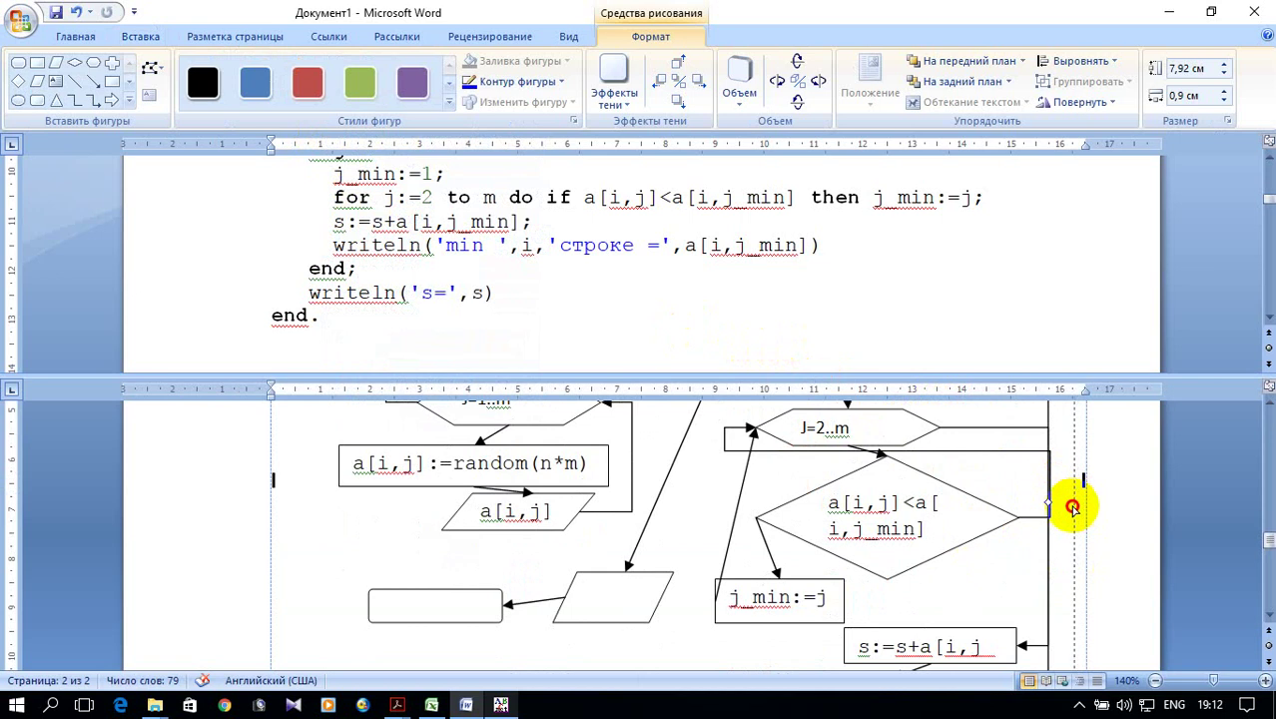
pyautogui.moveTo(1077, 506); pyautogui.dragTo(1066, 502)
pyautogui.click(869, 450)
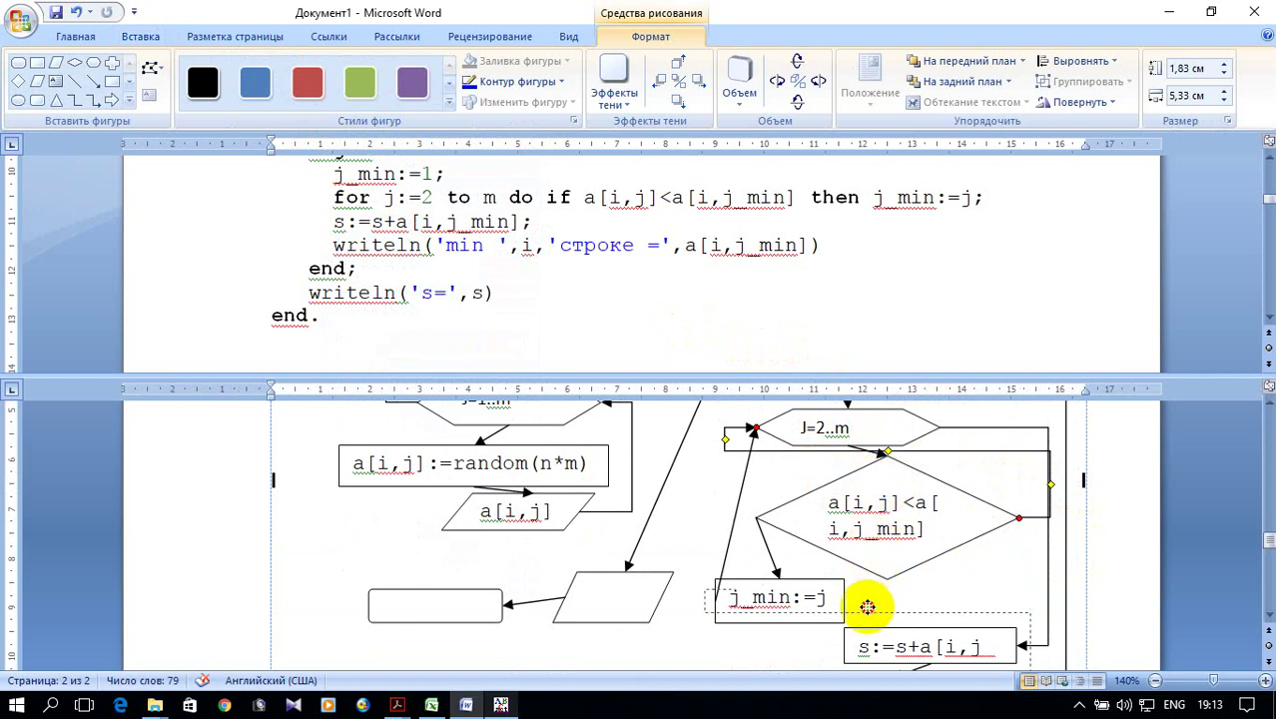
pyautogui.moveTo(883, 449); pyautogui.dragTo(868, 449)
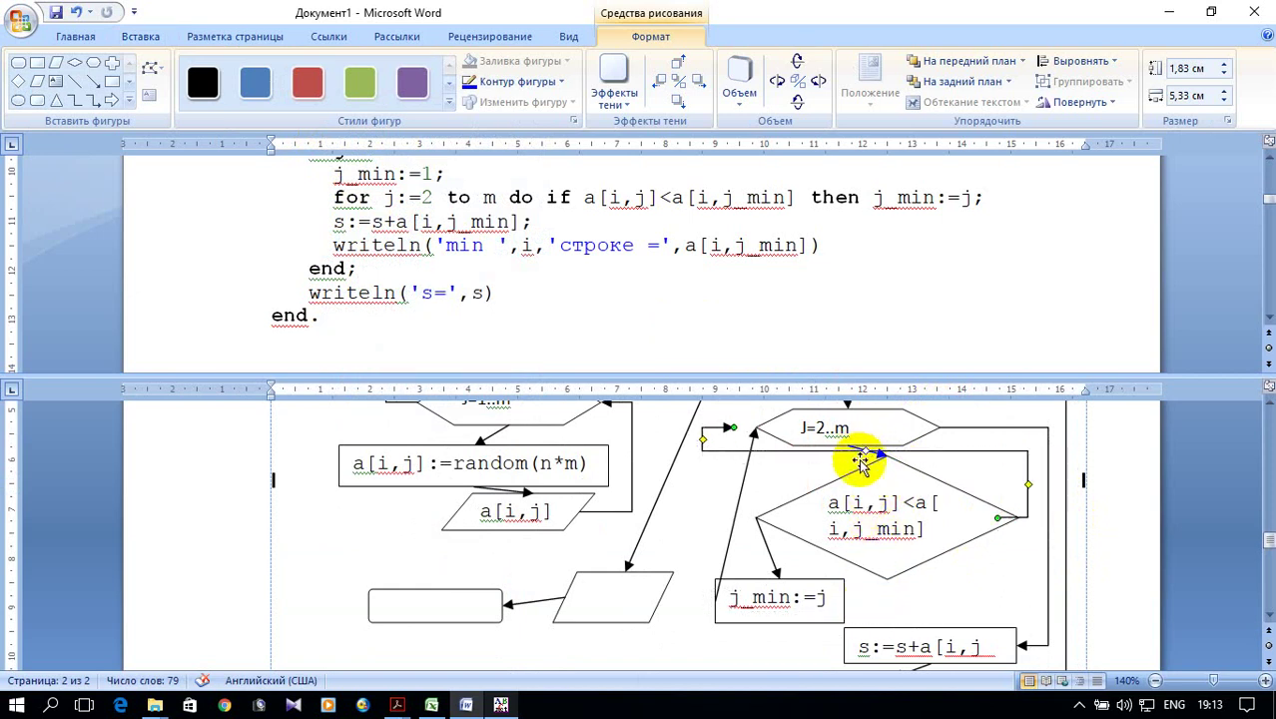
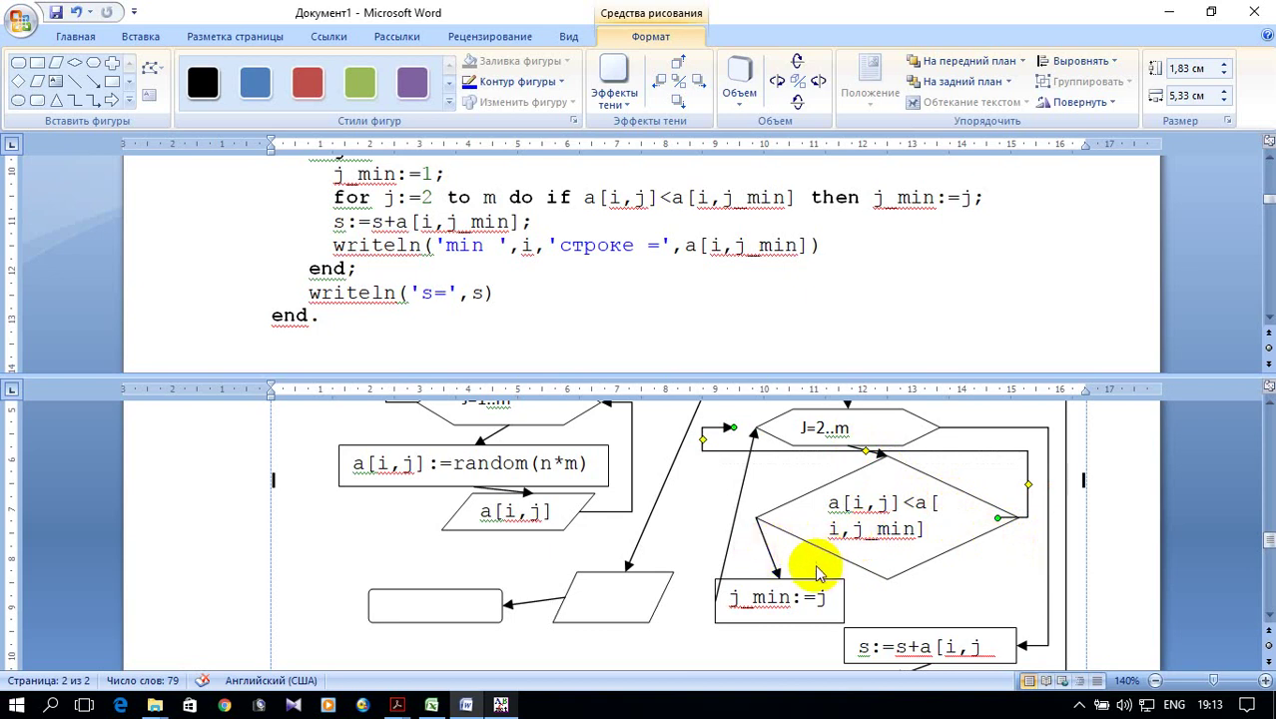
# Step: Nudge the j_min:=j box upward and reattach its arrow to the comparison diamond
pyautogui.moveTo(802, 581)
pyautogui.mouseDown()
pyautogui.moveTo(810, 561)
pyautogui.moveTo(769, 555)
pyautogui.mouseUp()
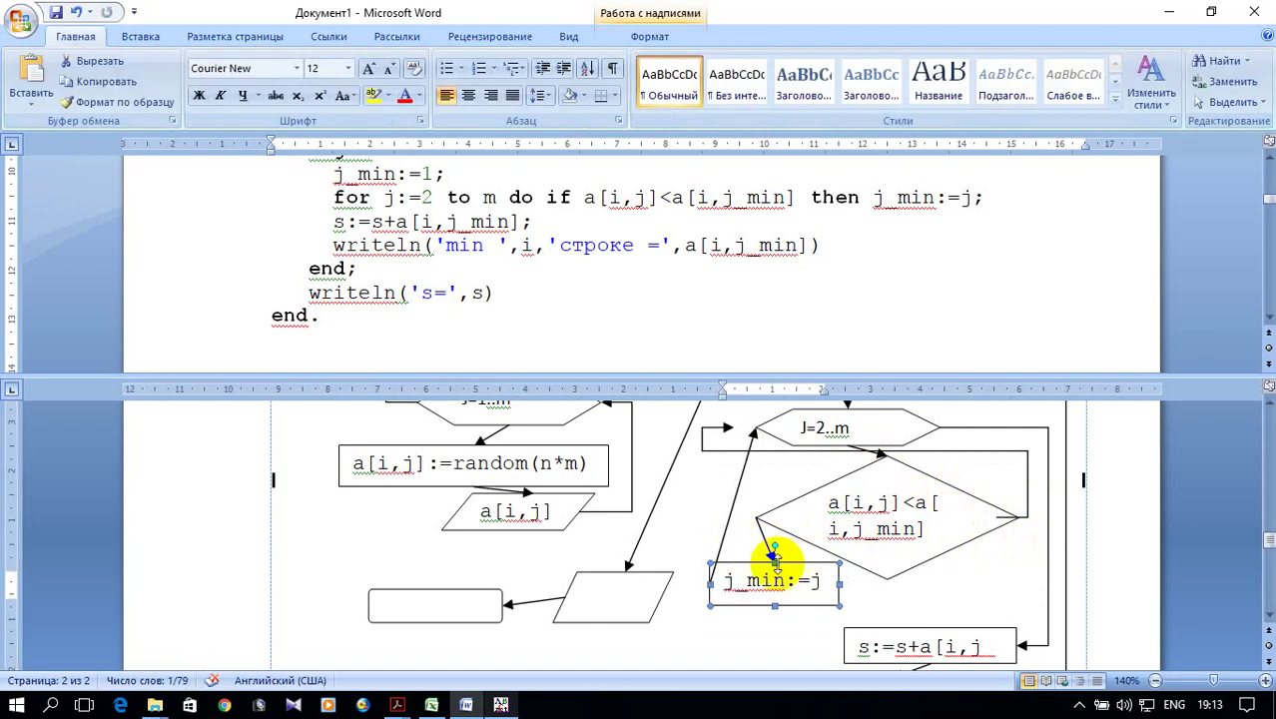
pyautogui.click(721, 547)
pyautogui.moveTo(707, 582); pyautogui.dragTo(751, 556)
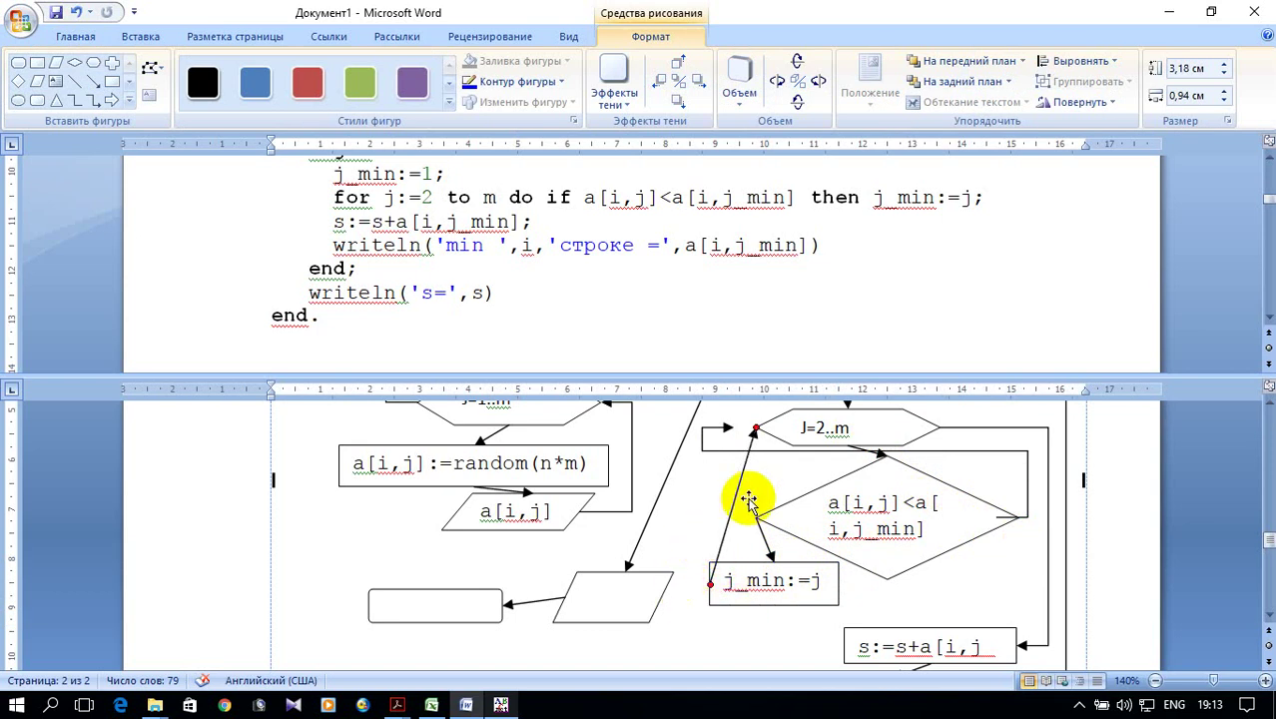
# Step: Reroute the loop connector from the diamond's bottom corner back up to the J=2..m block
pyautogui.click(704, 436)
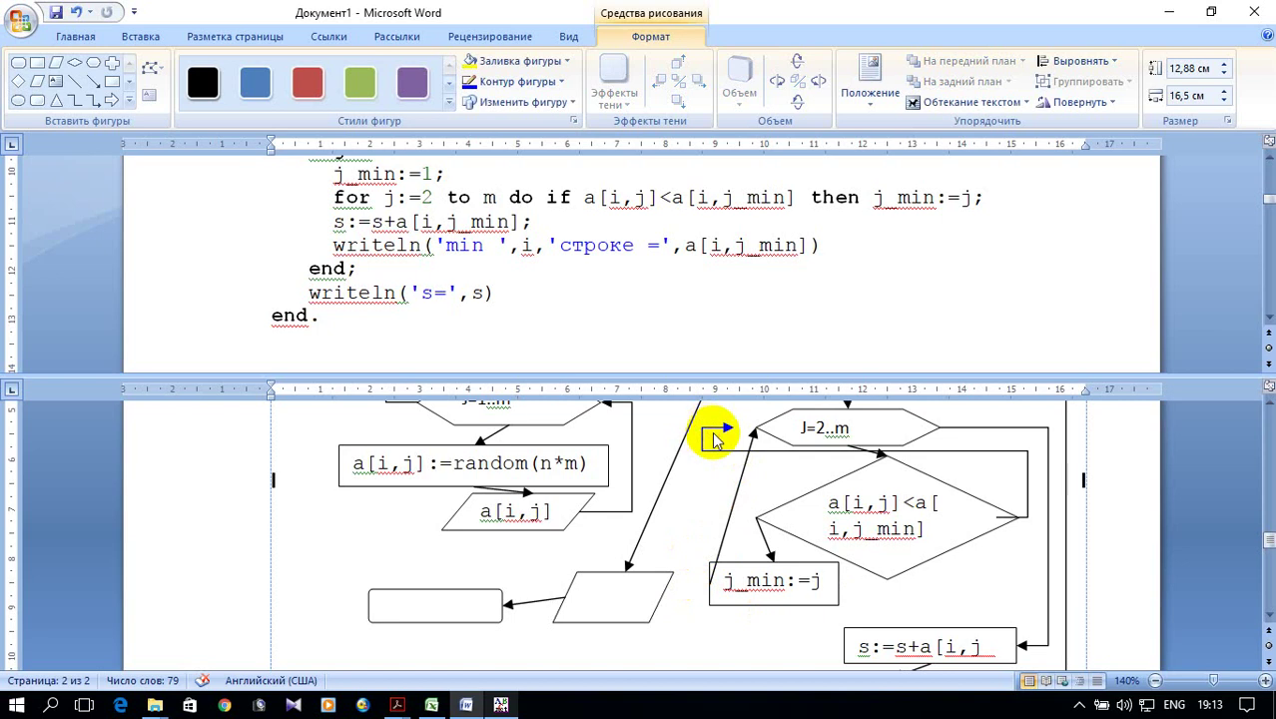
pyautogui.moveTo(711, 432); pyautogui.dragTo(755, 428)
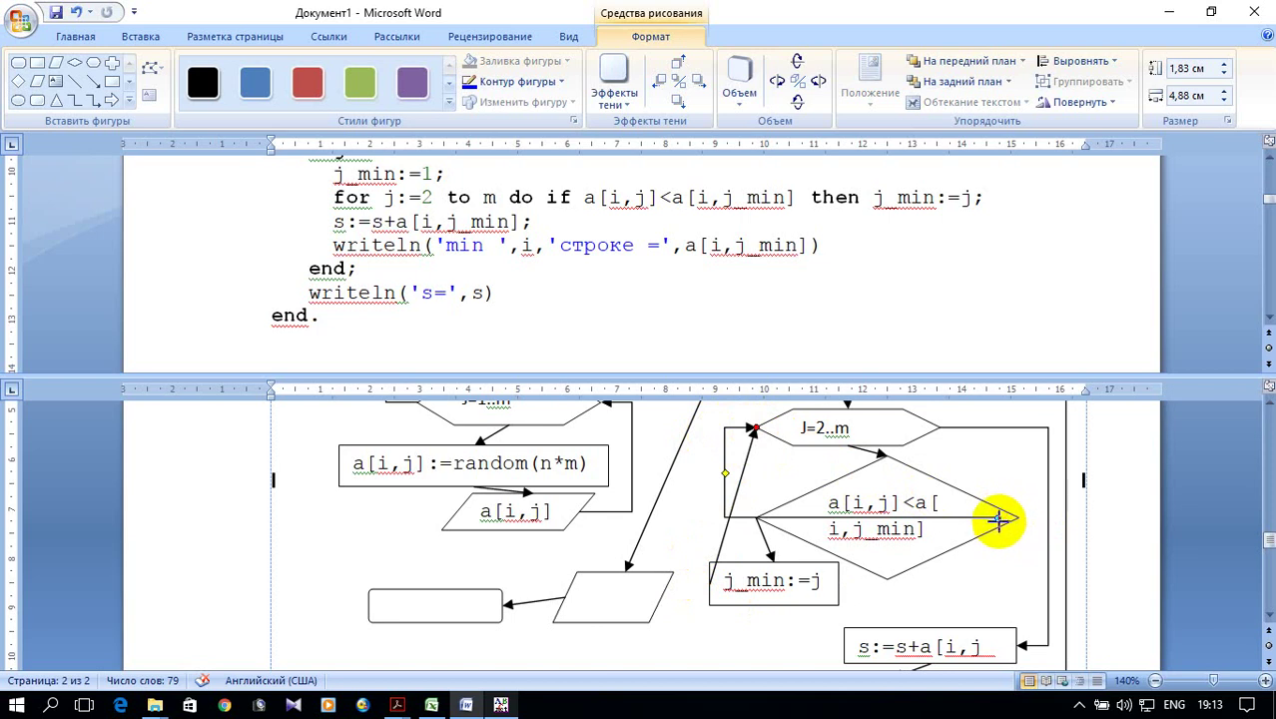
pyautogui.moveTo(996, 518); pyautogui.dragTo(887, 579)
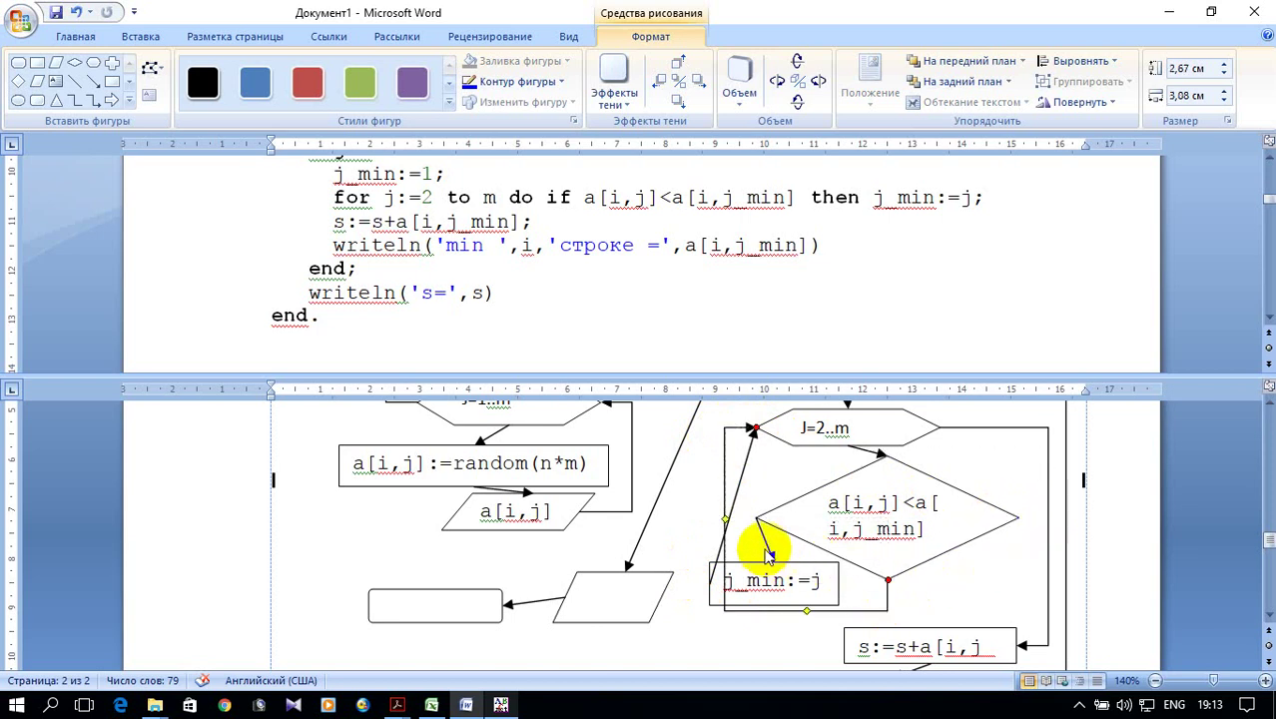
pyautogui.click(694, 526)
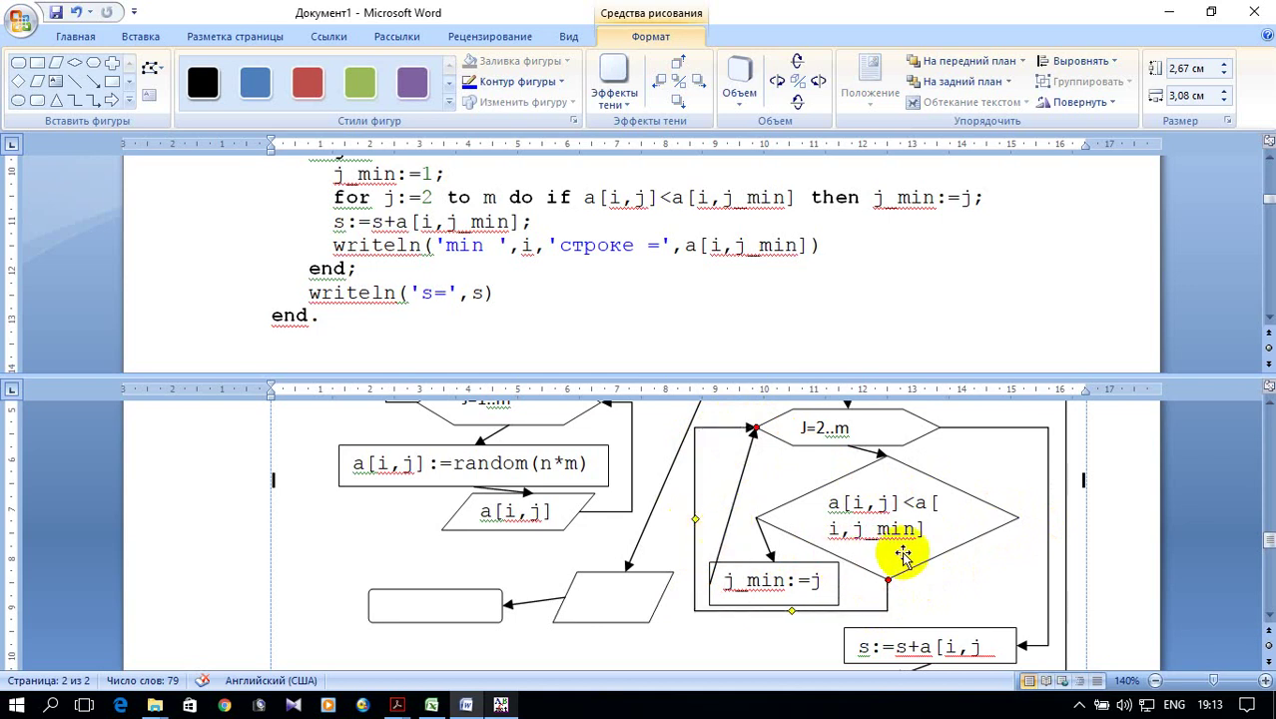
pyautogui.scroll(3, 910, 559)
pyautogui.scroll(-2, 910, 559)
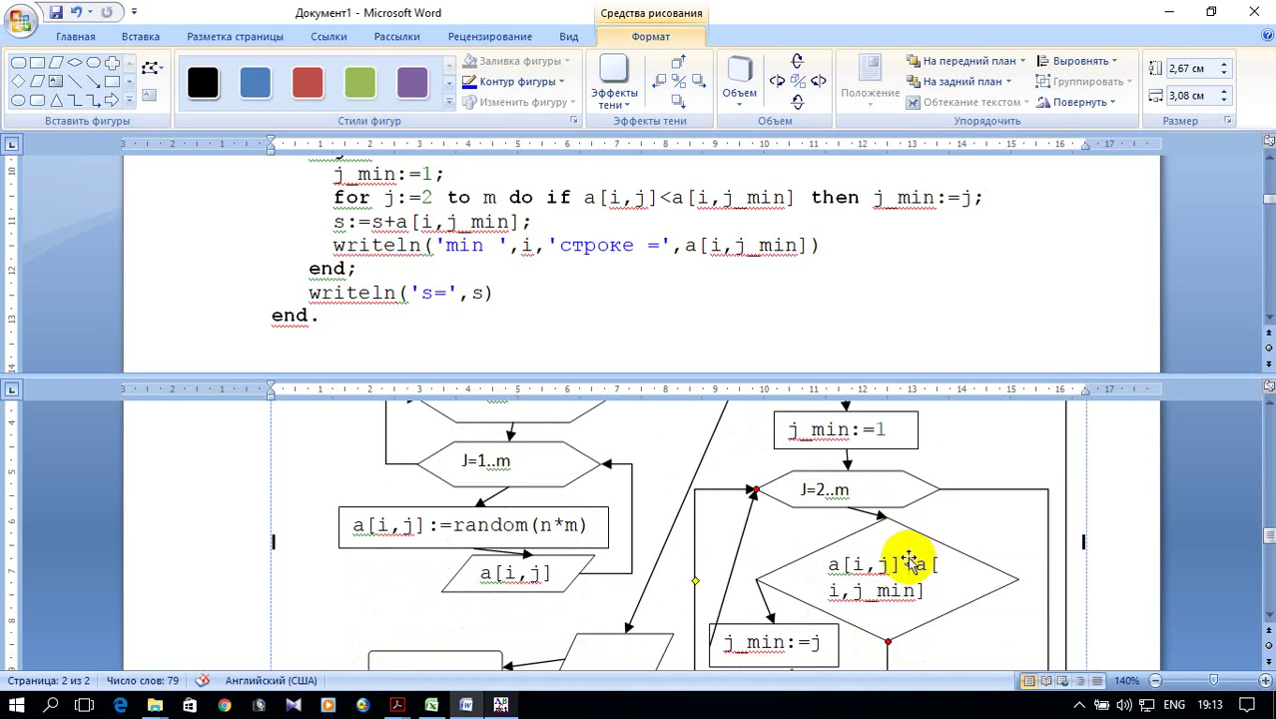
pyautogui.scroll(-2, 908, 574)
pyautogui.scroll(2, 906, 589)
pyautogui.scroll(2, 907, 593)
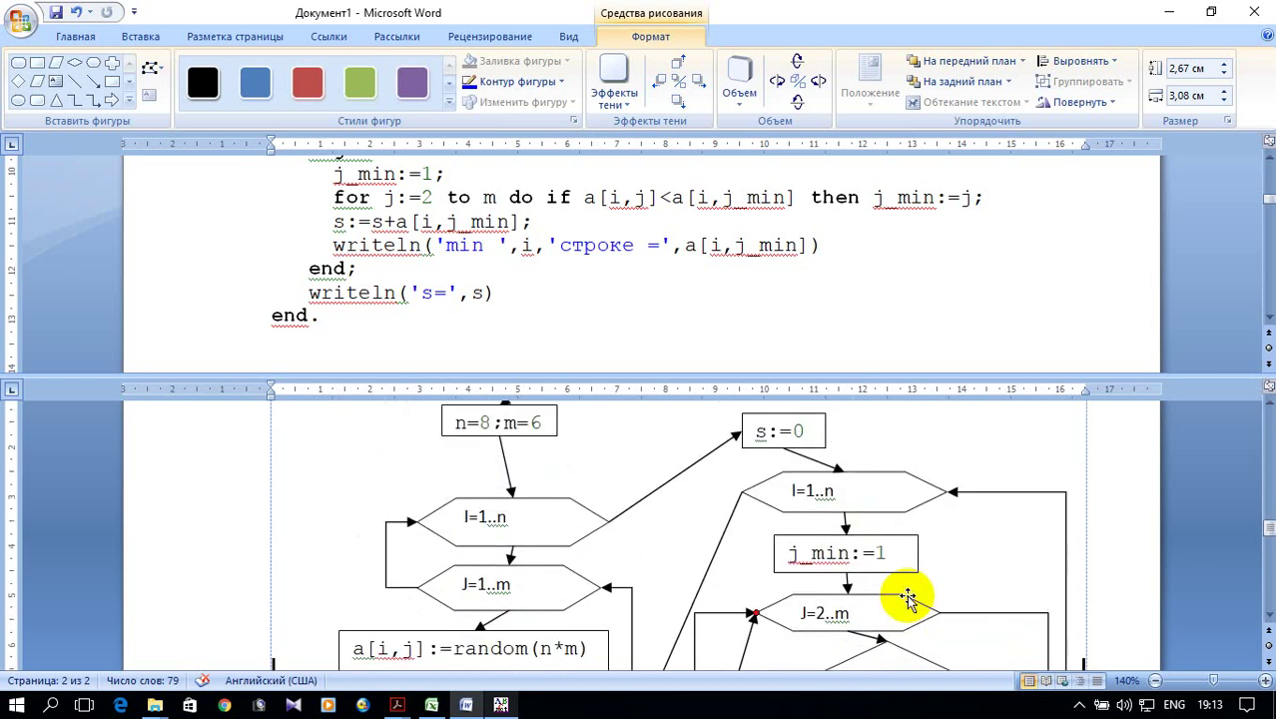
pyautogui.scroll(2, 908, 597)
pyautogui.scroll(-1, 907, 597)
pyautogui.scroll(-4, 905, 601)
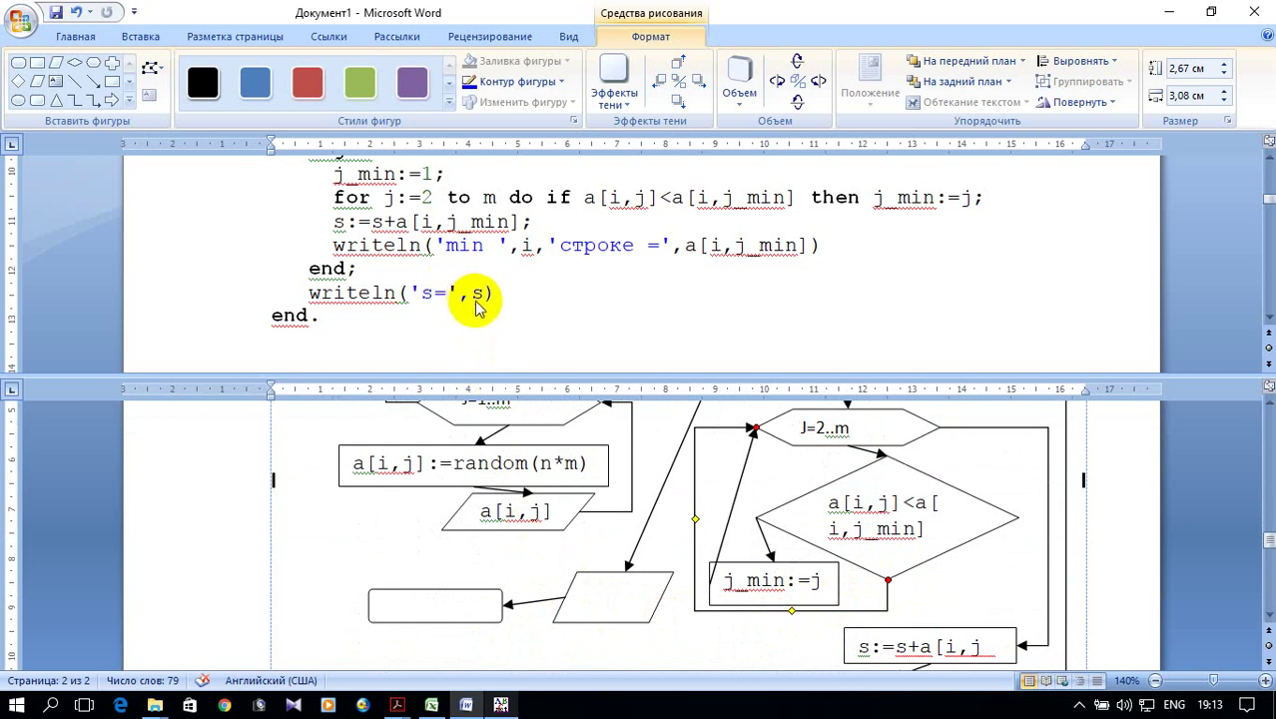
# Step: Label the empty output parallelogram with the text 's'
pyautogui.click(599, 599)
pyautogui.rightClick(608, 603)
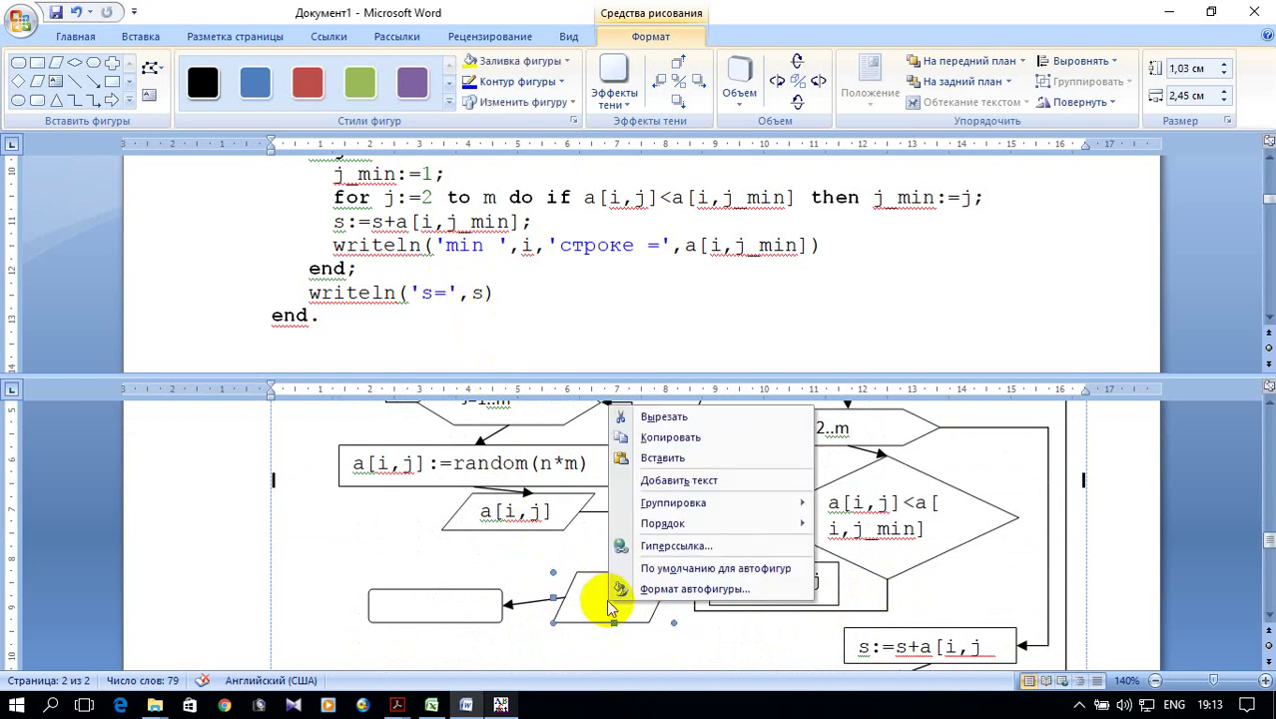
pyautogui.click(670, 481)
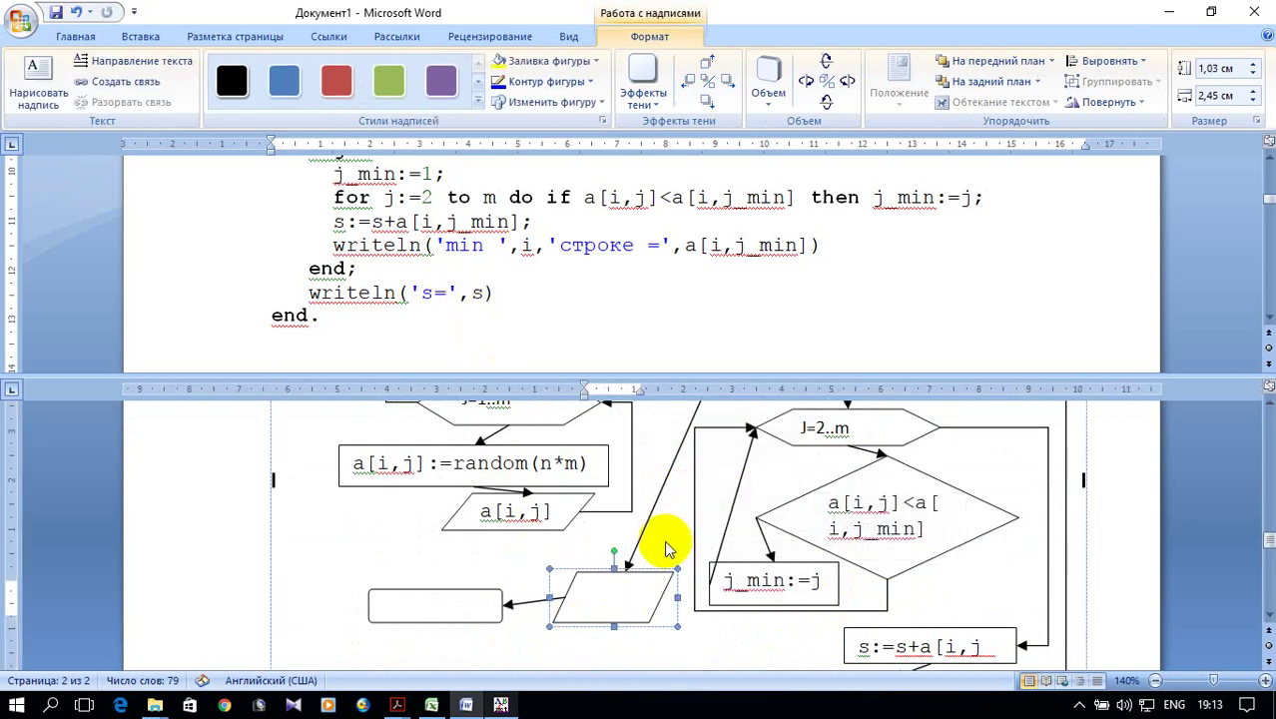
pyautogui.write('s')
# Step: Label the final rectangle 'конец' to close the flowchart
pyautogui.click(456, 609)
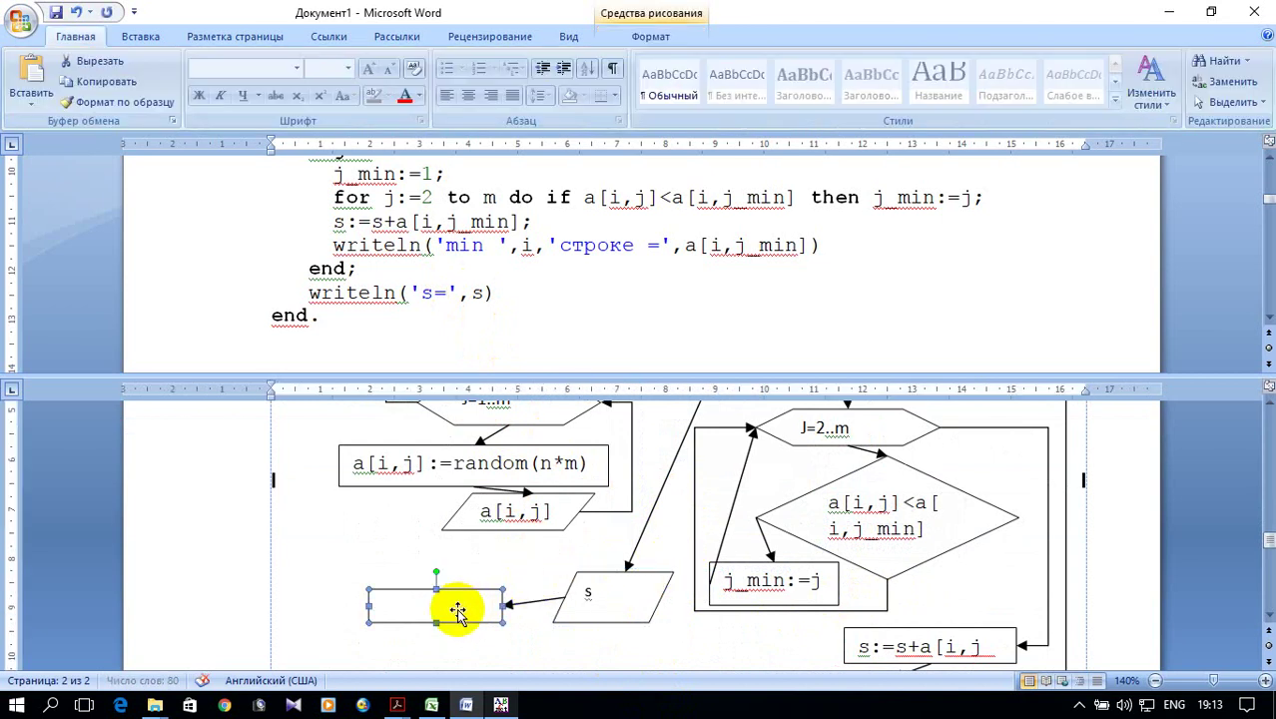
pyautogui.rightClick(456, 610)
pyautogui.click(565, 488)
pyautogui.write('конец')
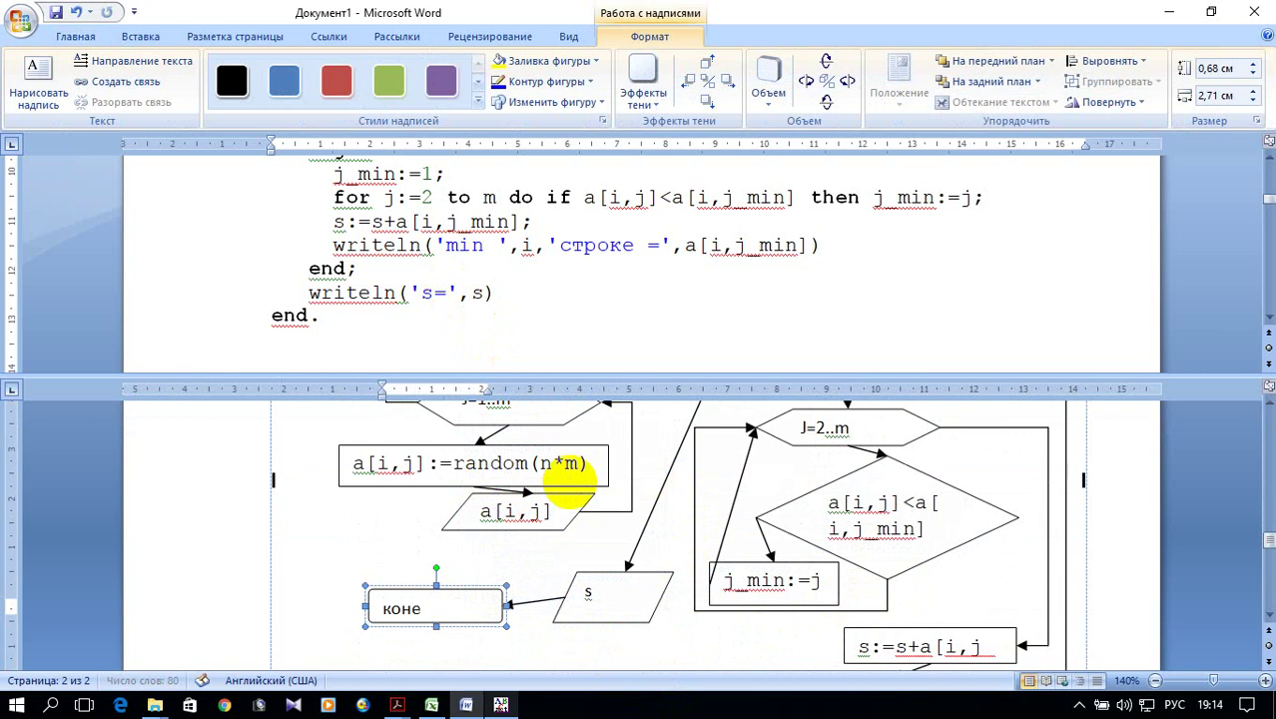
pyautogui.click(657, 619)
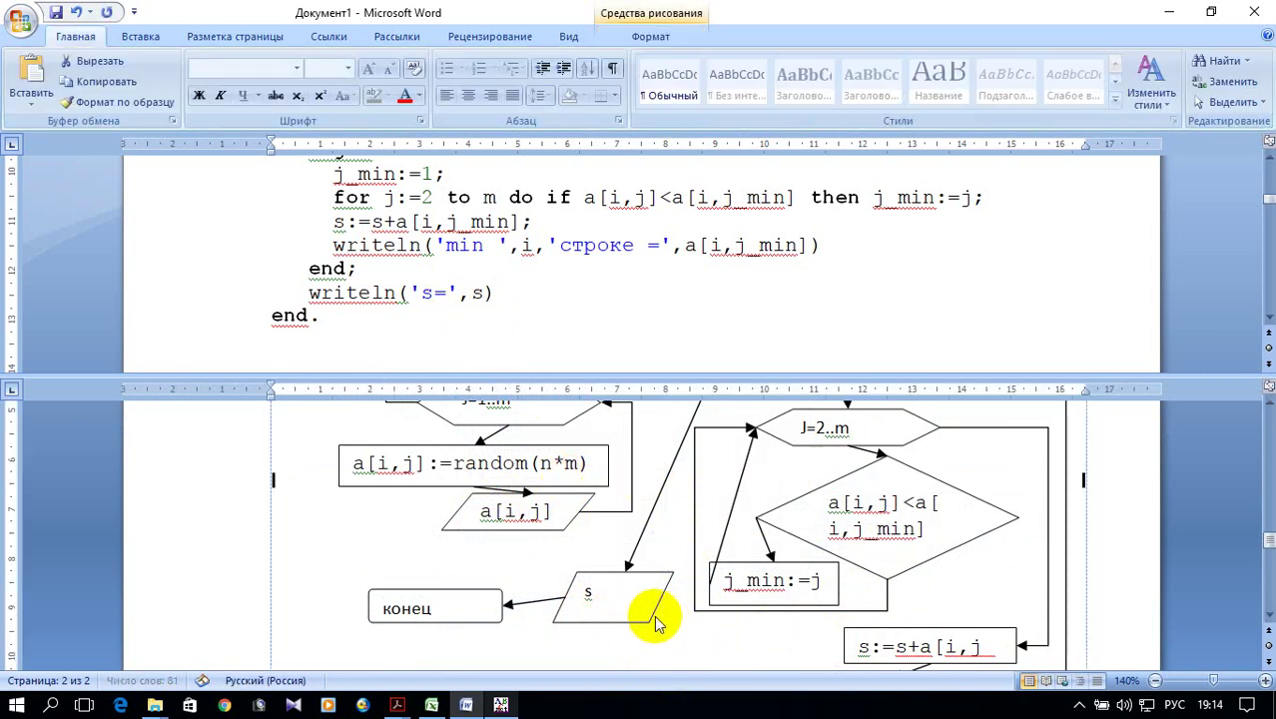
# Step: Draw a short line from the a[i,j]<a[i,j_min] diamond's left corner down into j_min:=j
pyautogui.click(160, 36)
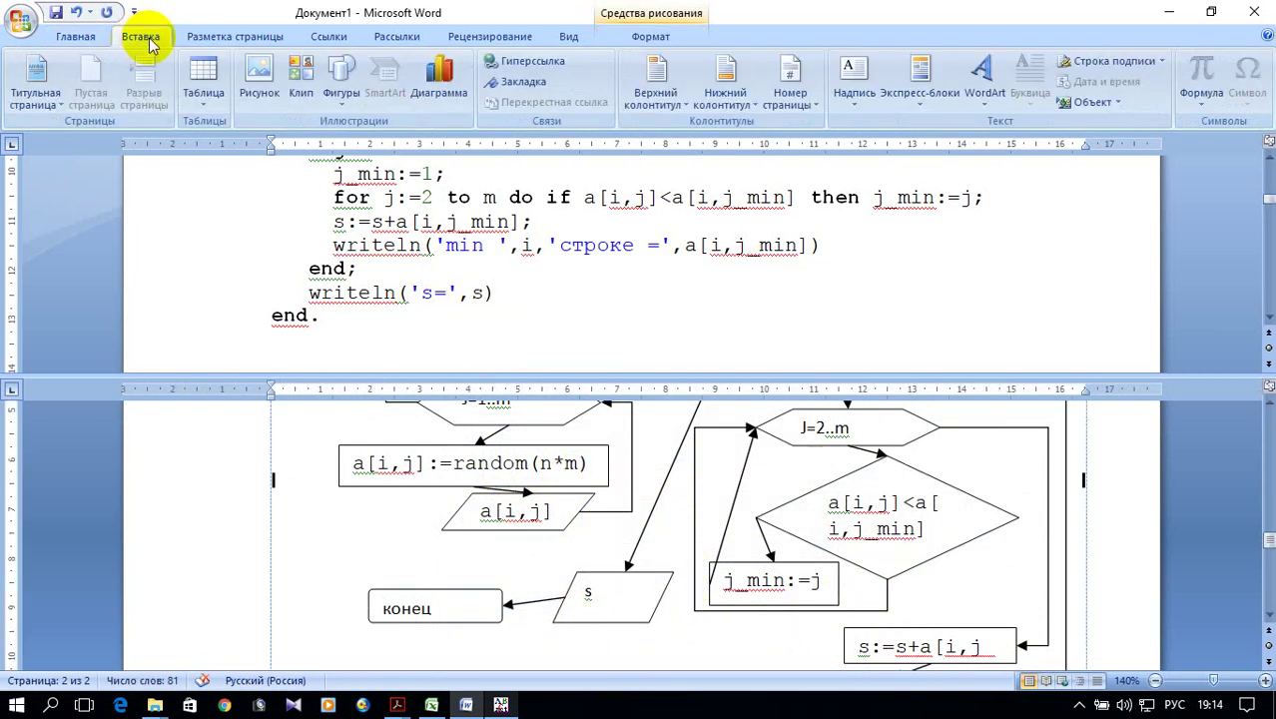
pyautogui.click(341, 72)
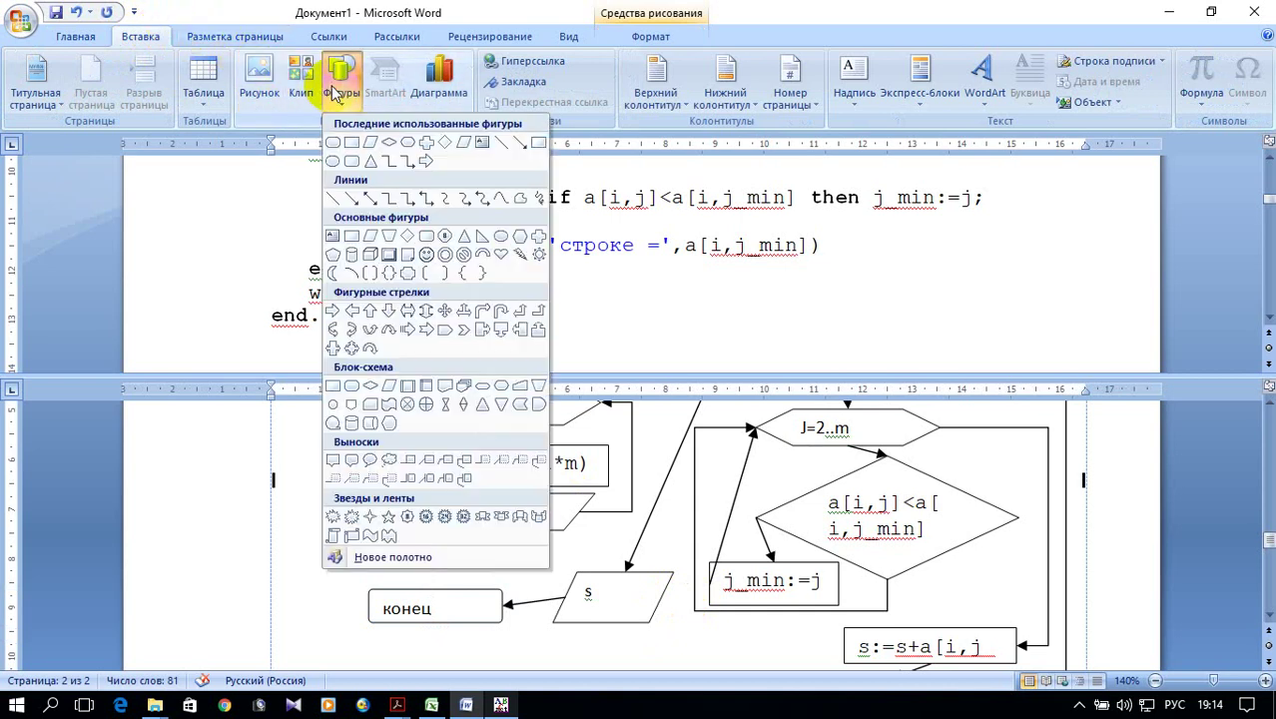
pyautogui.click(536, 246)
pyautogui.scroll(1, 814, 568)
pyautogui.scroll(1, 812, 570)
pyautogui.scroll(-2, 813, 565)
pyautogui.moveTo(757, 486); pyautogui.dragTo(761, 507)
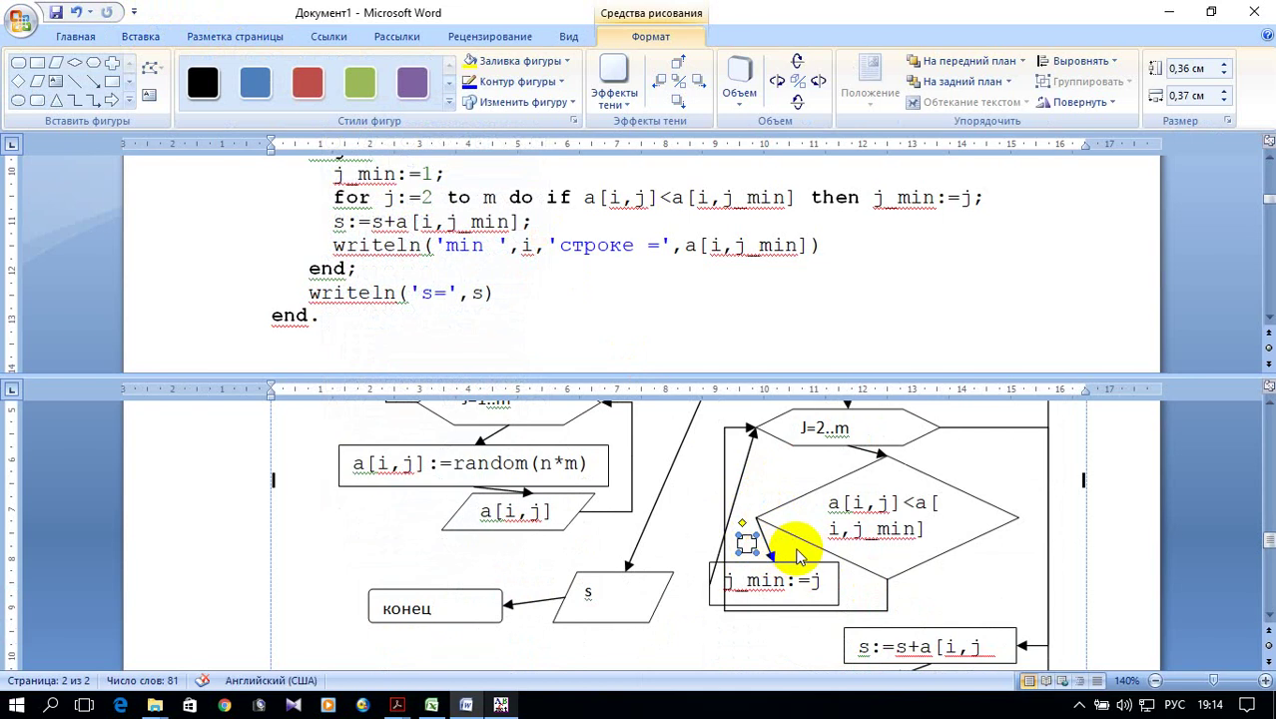
pyautogui.scroll(2, 794, 544)
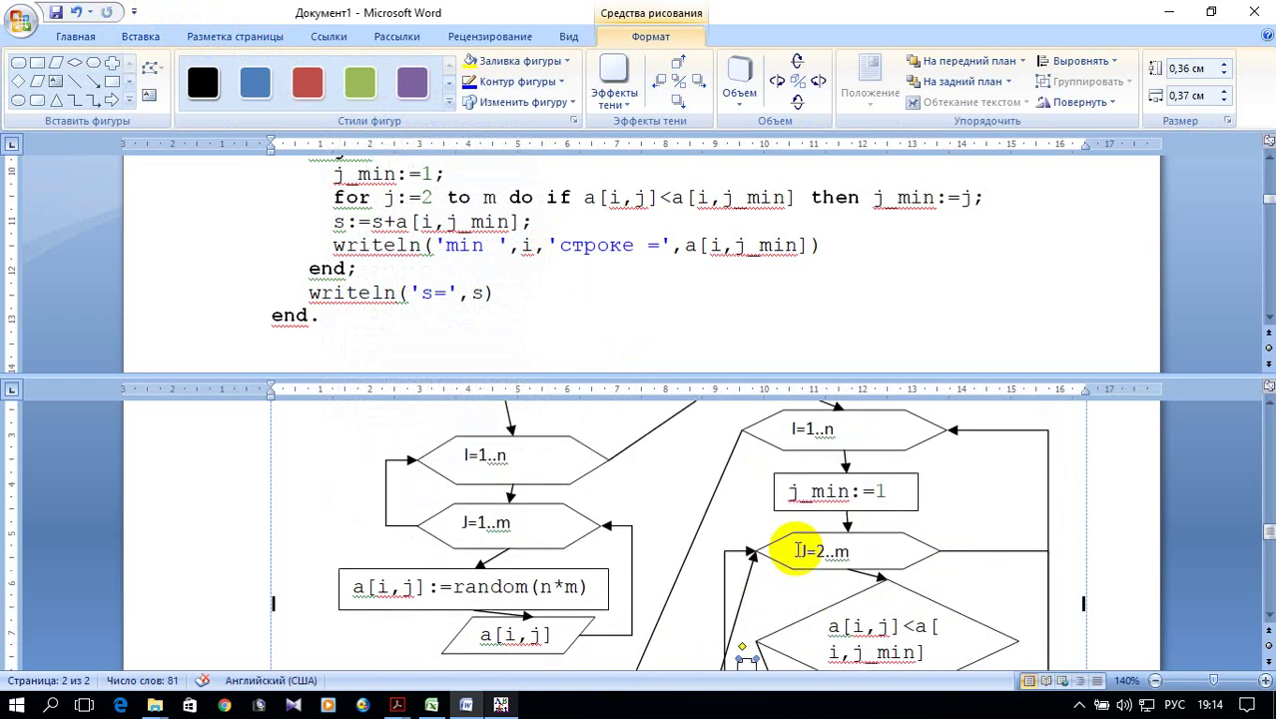
pyautogui.scroll(2, 933, 549)
pyautogui.scroll(-1, 938, 551)
pyautogui.scroll(-2, 940, 555)
pyautogui.scroll(-1, 938, 551)
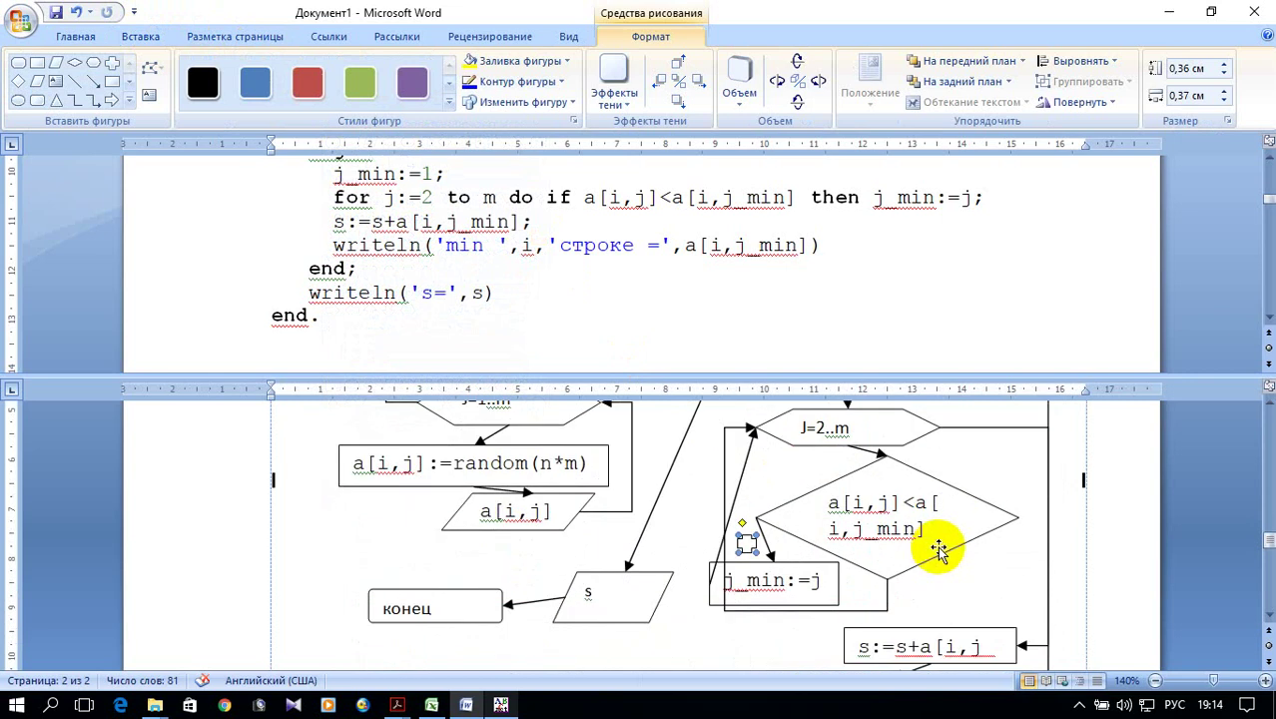
pyautogui.scroll(-1, 988, 550)
pyautogui.scroll(-1, 974, 544)
pyautogui.scroll(3, 994, 547)
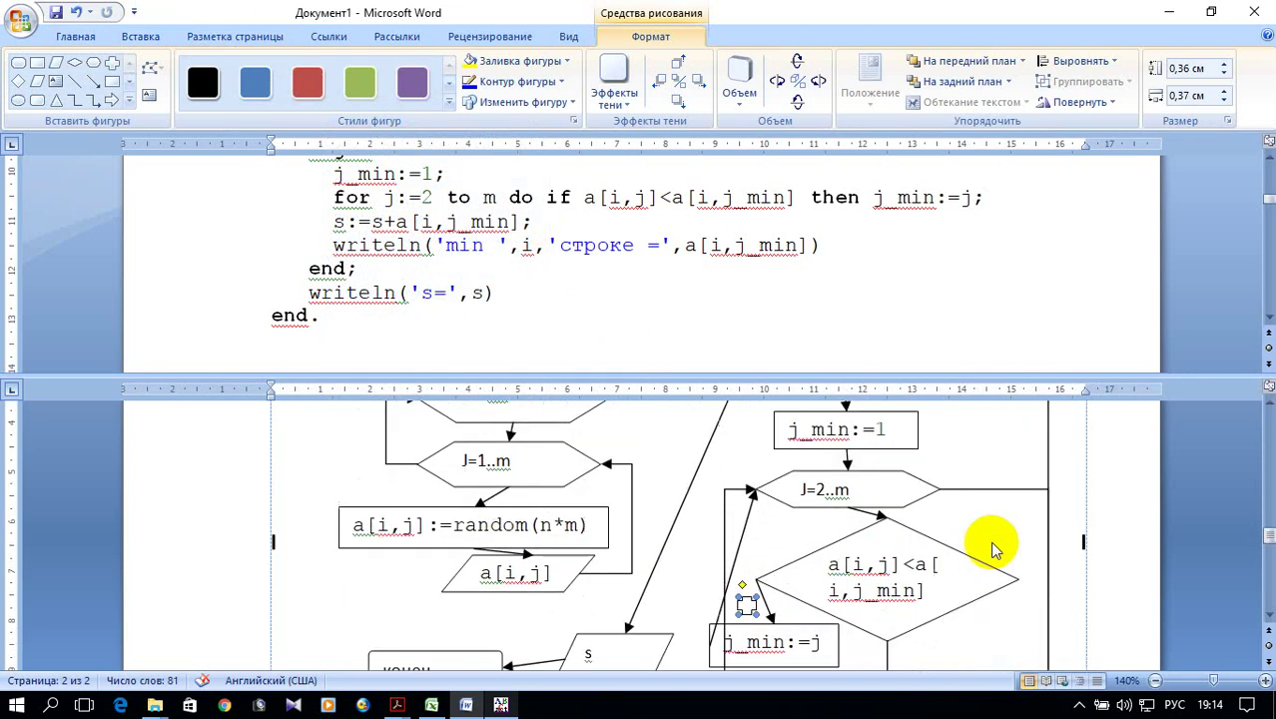
pyautogui.scroll(2, 993, 547)
pyautogui.scroll(2, 993, 547)
pyautogui.scroll(-2, 993, 547)
pyautogui.scroll(-2, 994, 547)
pyautogui.scroll(-2, 993, 547)
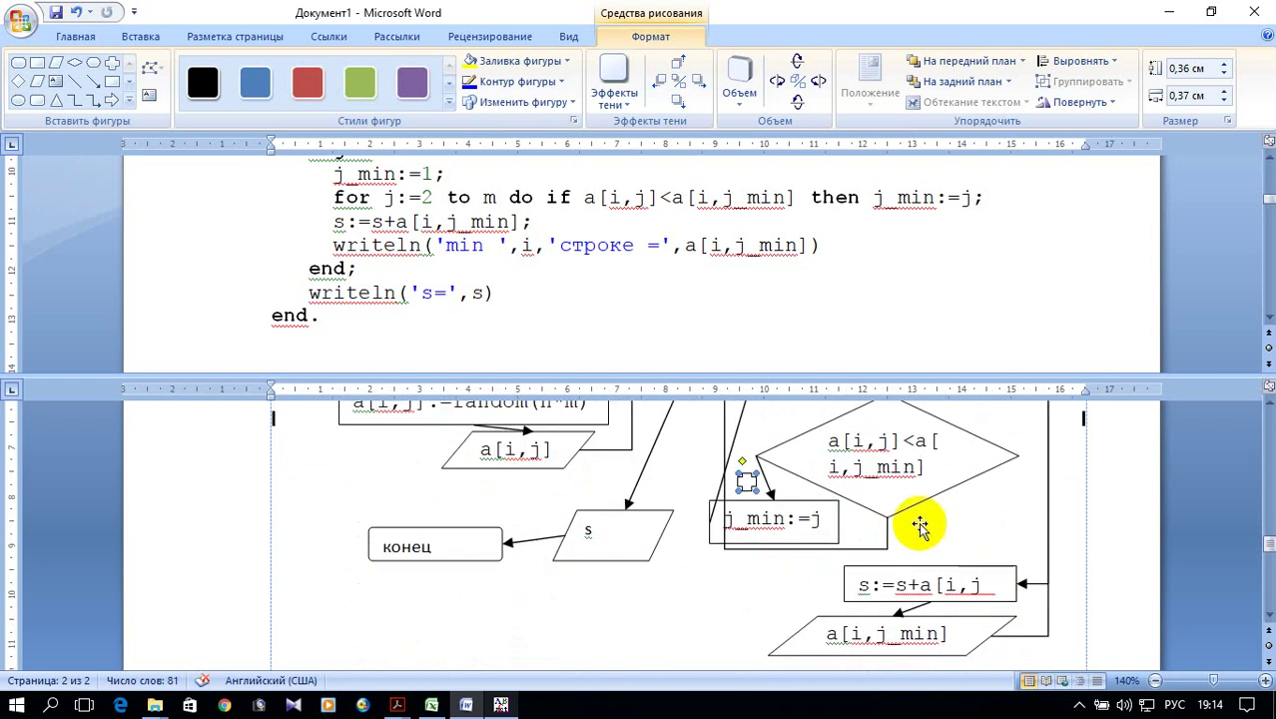
# Step: Remove the window split to return to a single document view
pyautogui.doubleClick(823, 387)
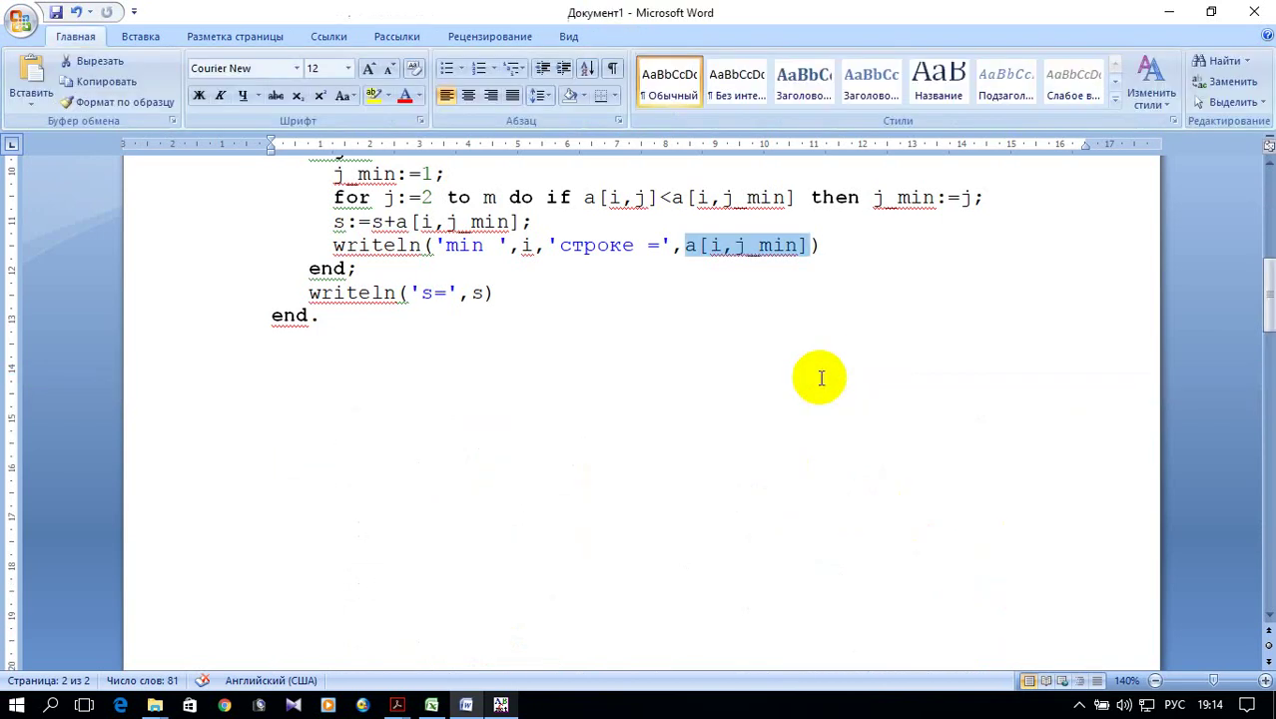
pyautogui.scroll(-1, 817, 373)
pyautogui.scroll(-9, 842, 399)
pyautogui.scroll(-5, 842, 408)
pyautogui.scroll(-1, 868, 414)
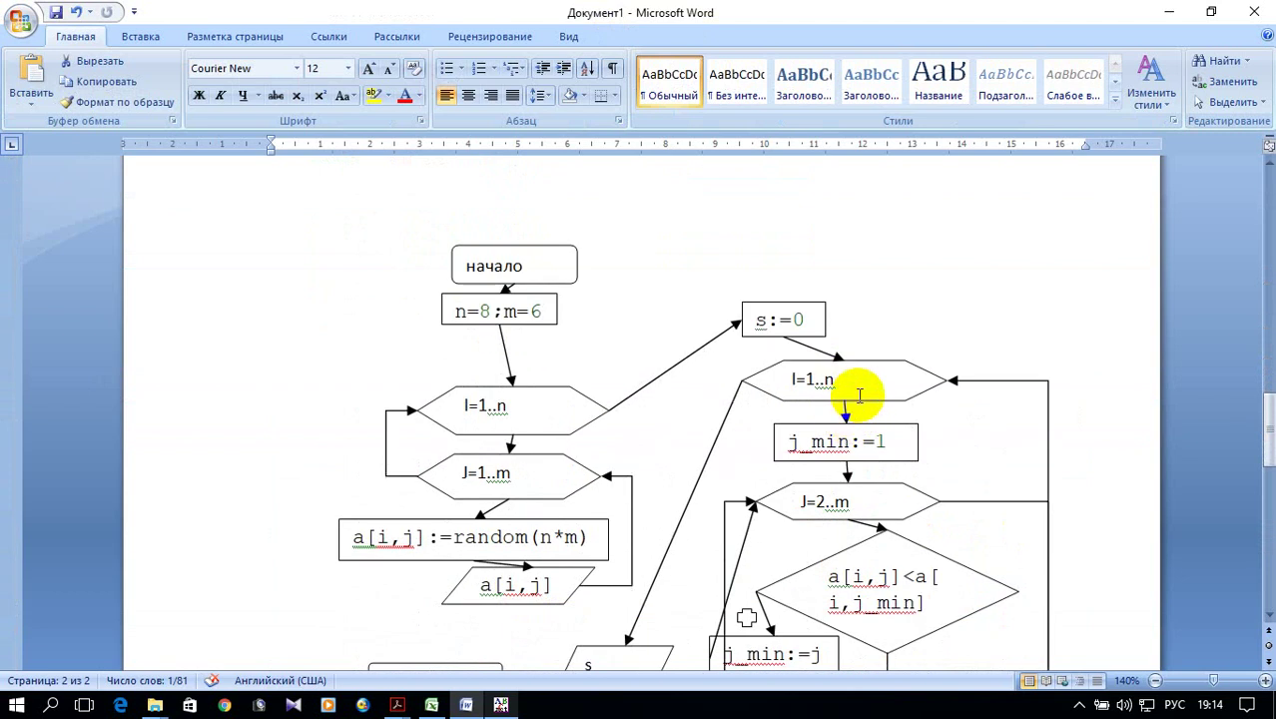
# Step: Shrink the drawing canvas to fit snugly around the flowchart
pyautogui.click(875, 377)
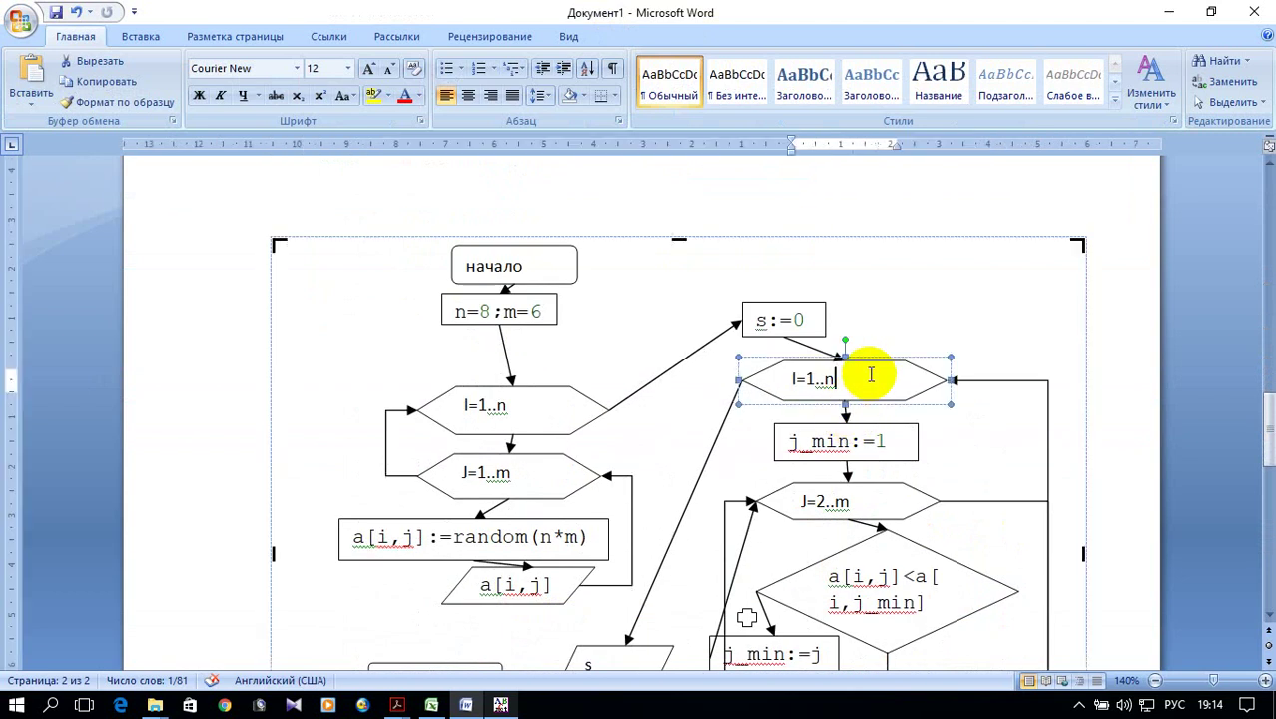
pyautogui.rightClick(1085, 327)
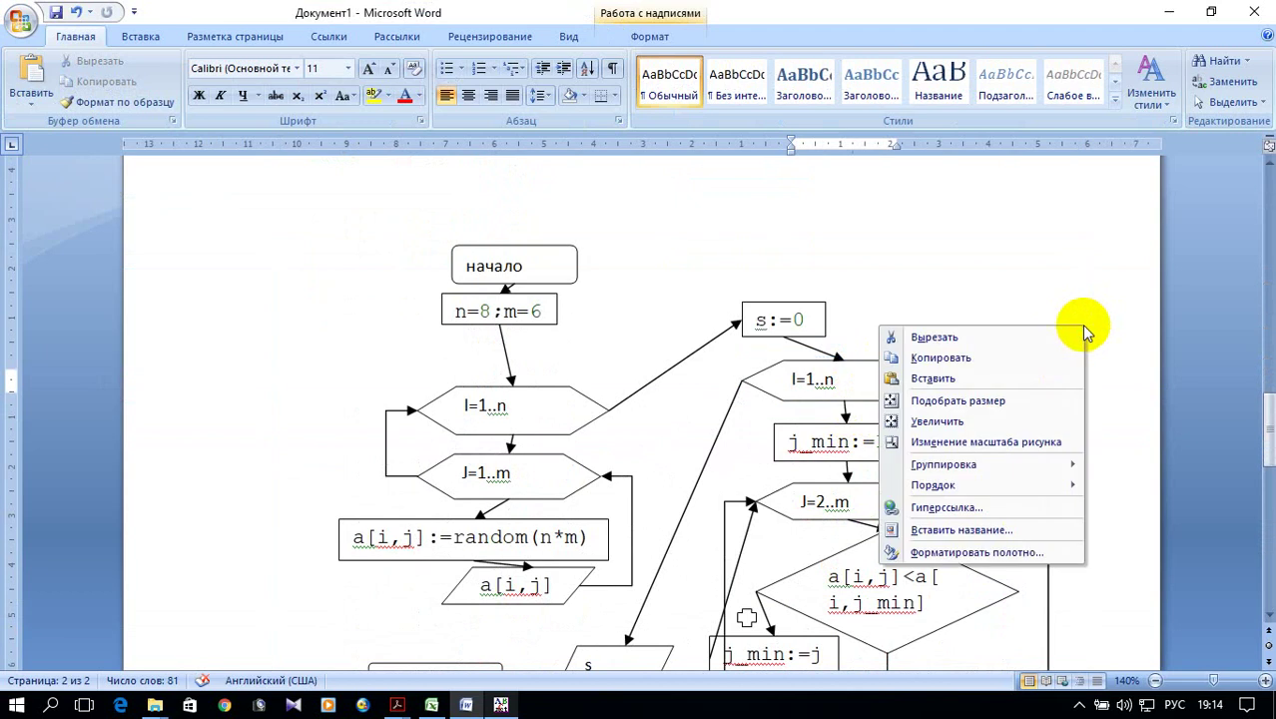
pyautogui.click(973, 400)
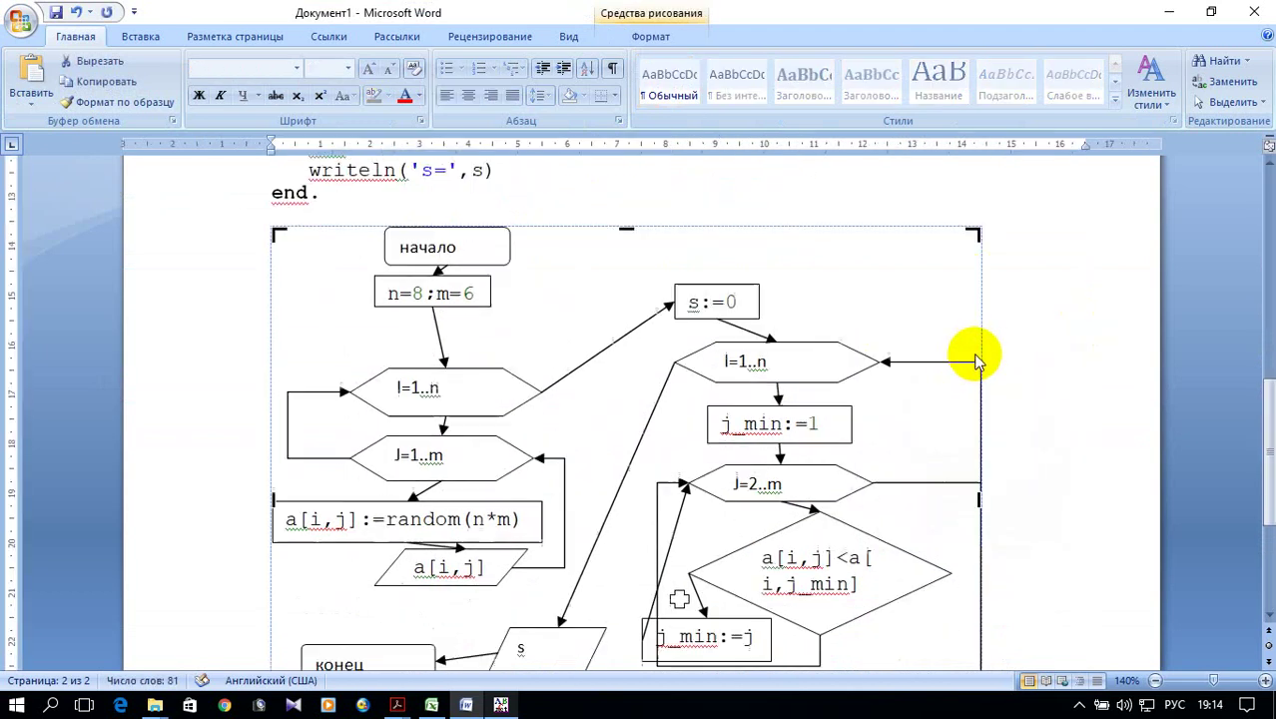
pyautogui.scroll(-3, 976, 362)
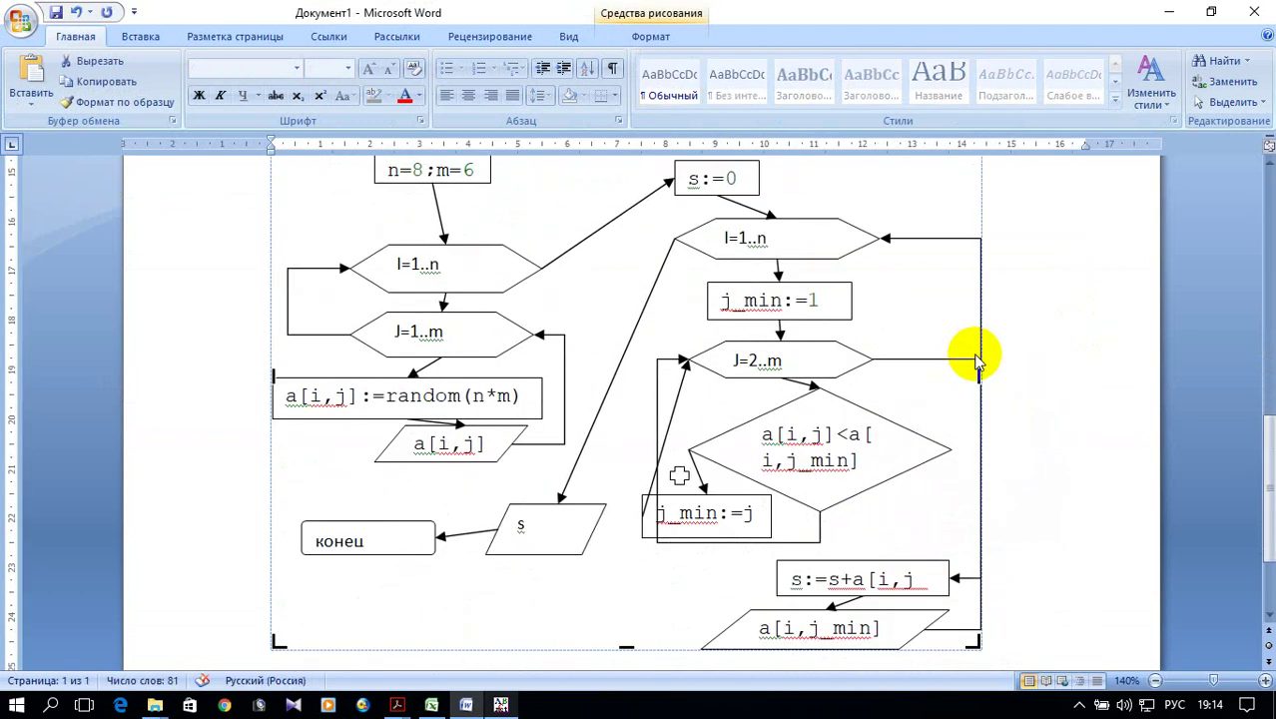
pyautogui.scroll(-1, 1056, 384)
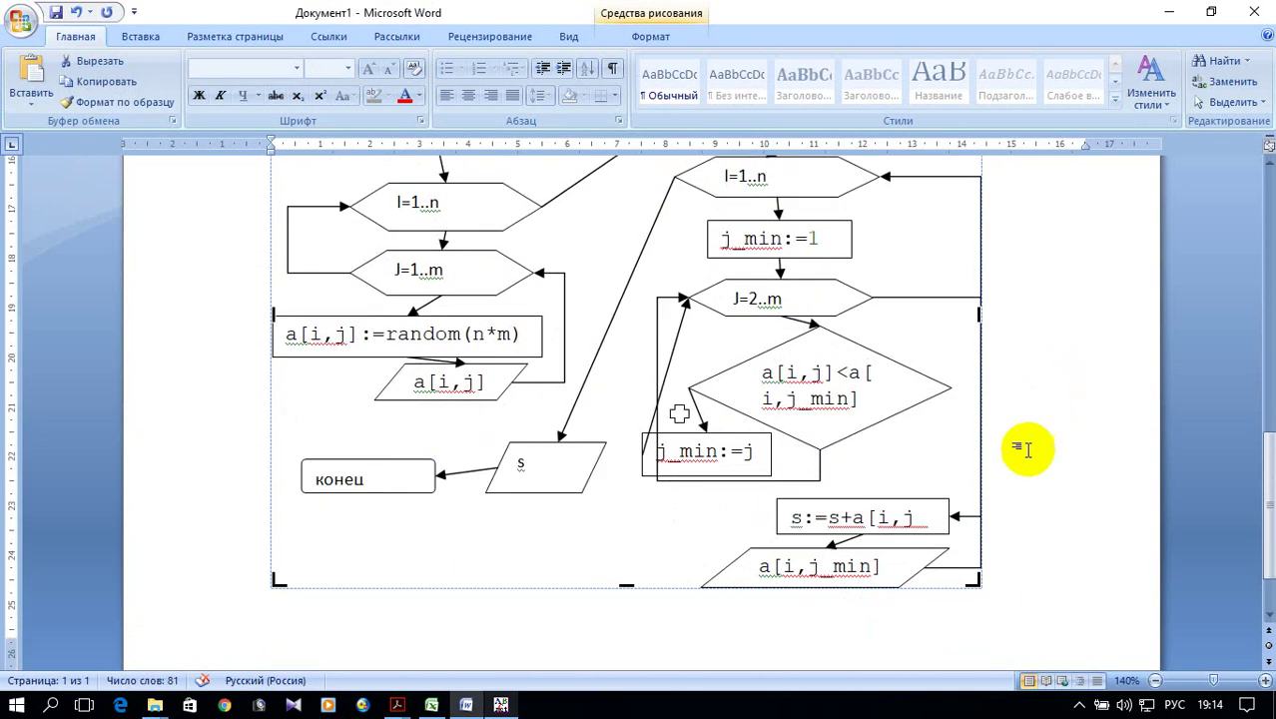
# Step: Pull the connector into the running-sum box closer to the diagram
pyautogui.click(1044, 493)
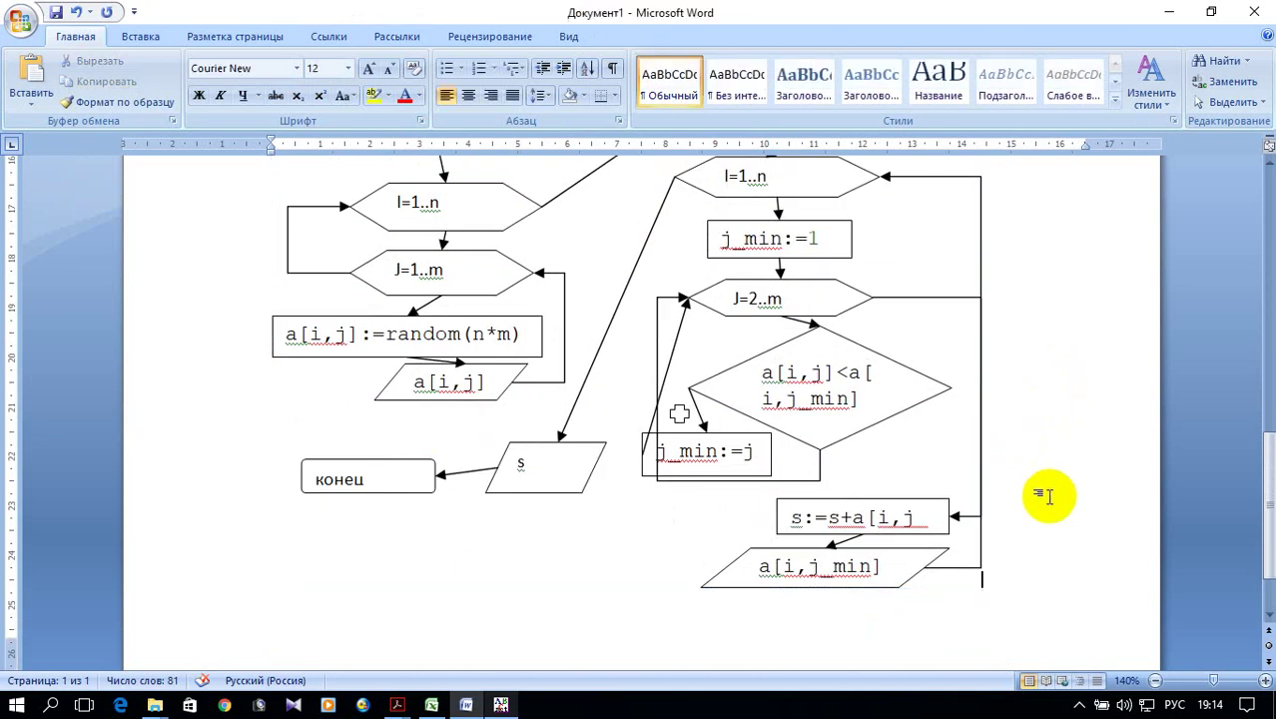
pyautogui.click(968, 535)
pyautogui.moveTo(981, 412); pyautogui.dragTo(958, 415)
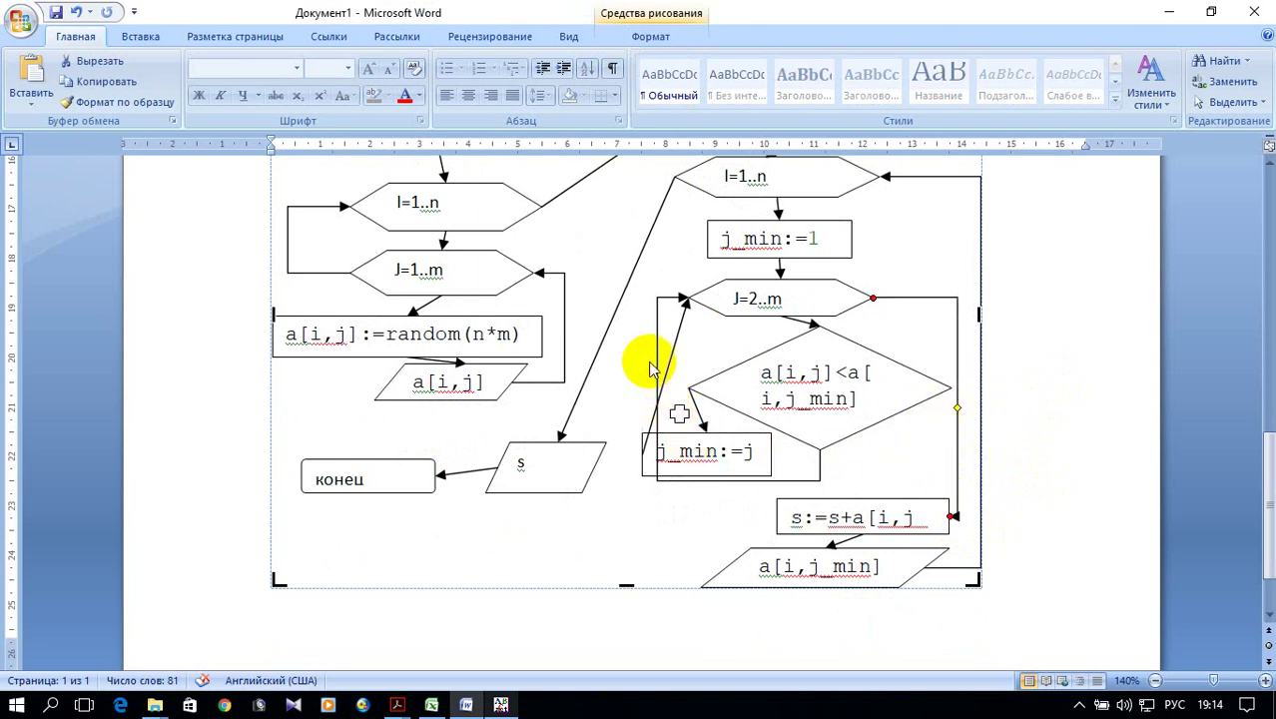
# Step: Swing the diamond's loop-back connector further left around the j_min:=j box
pyautogui.moveTo(657, 392); pyautogui.dragTo(622, 399)
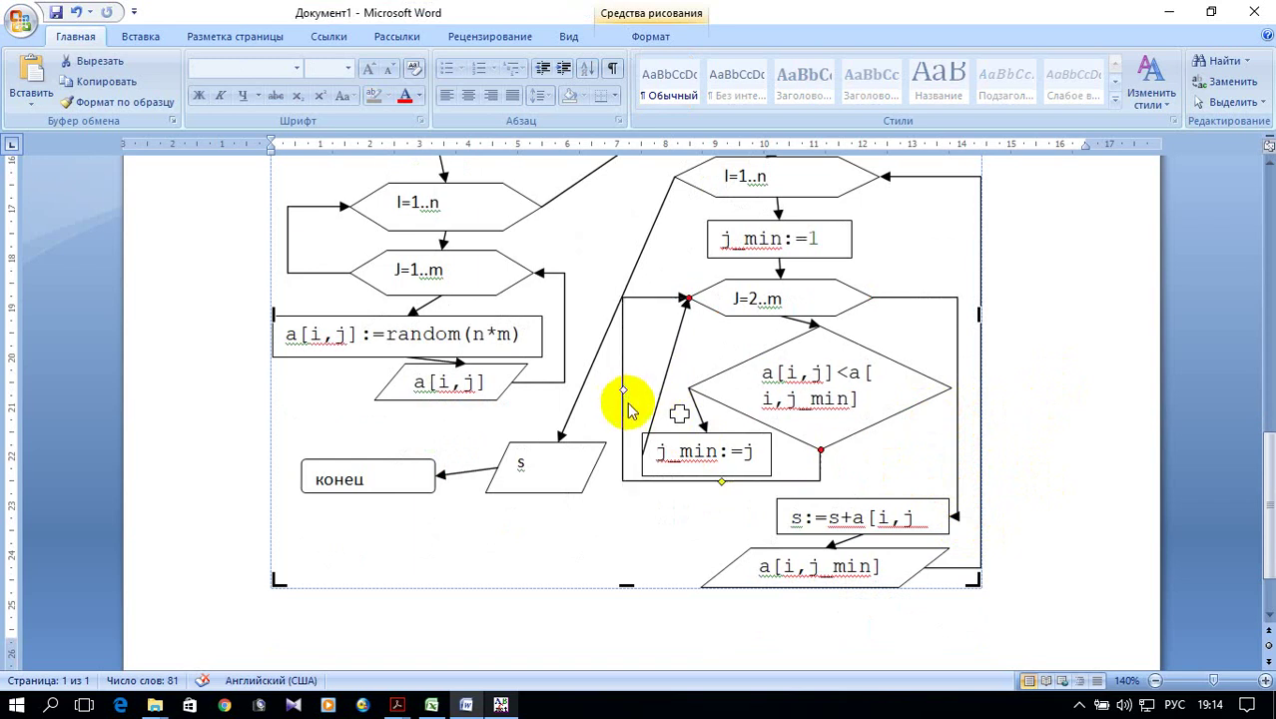
pyautogui.scroll(1, 724, 396)
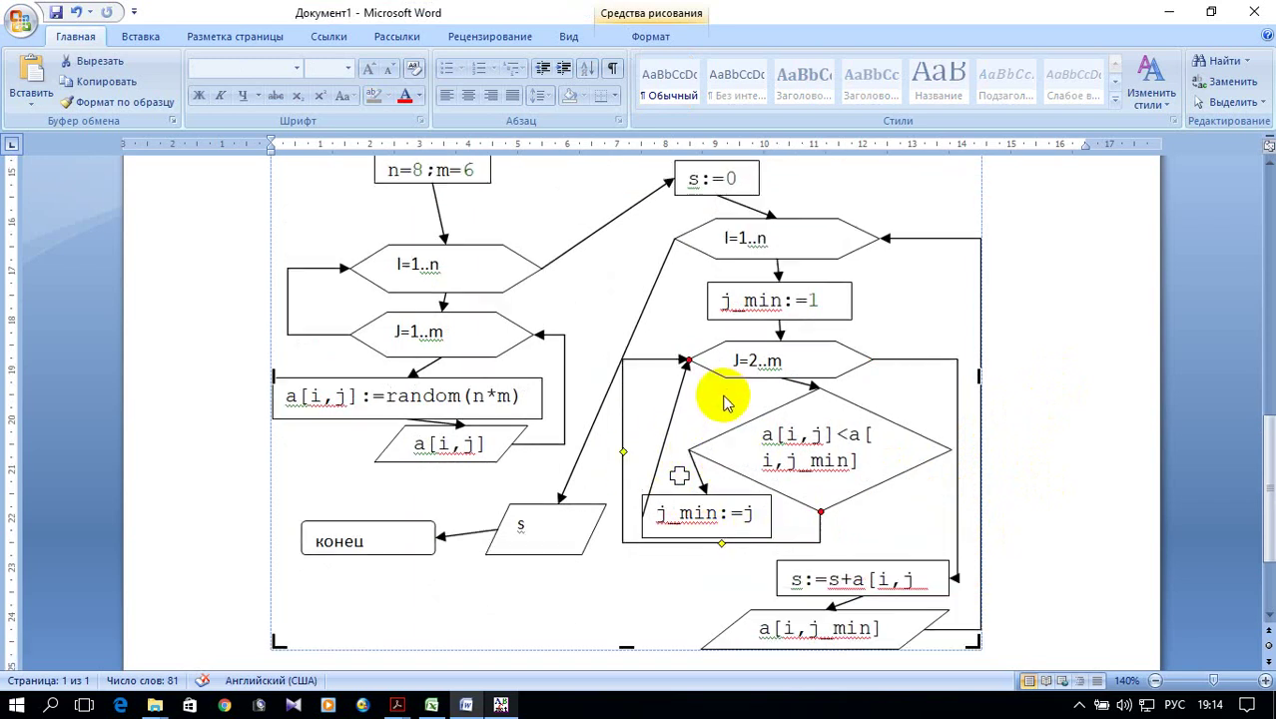
pyautogui.scroll(2, 698, 399)
pyautogui.scroll(-1, 704, 412)
pyautogui.scroll(-1, 705, 412)
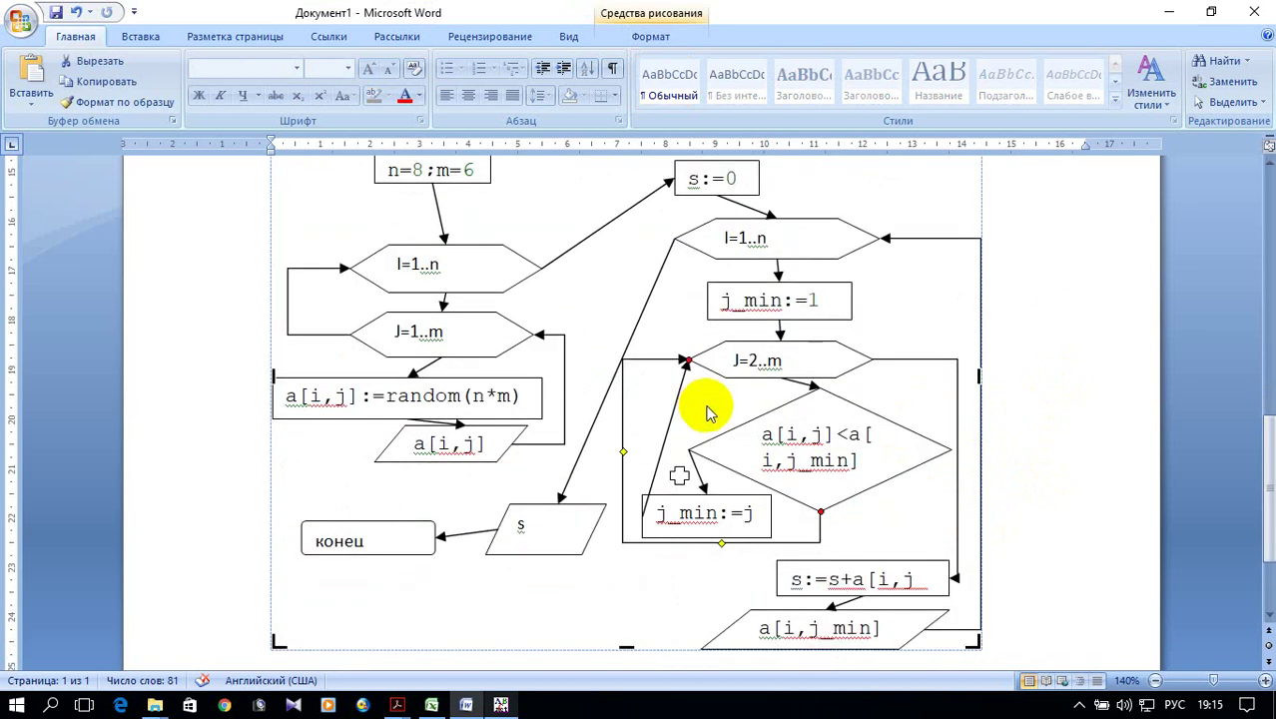
pyautogui.scroll(-2, 706, 413)
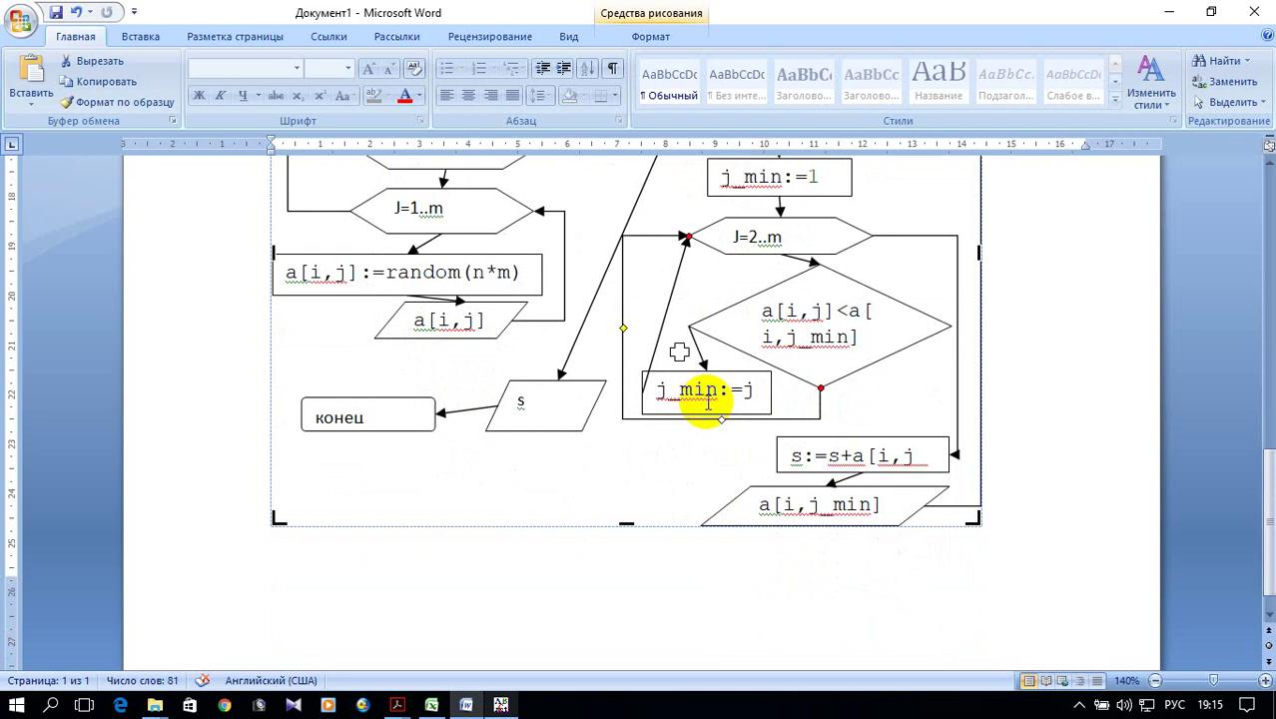
pyautogui.keyDown('ctrl'); pyautogui.scroll(-2, 779, 451); pyautogui.keyUp('ctrl')
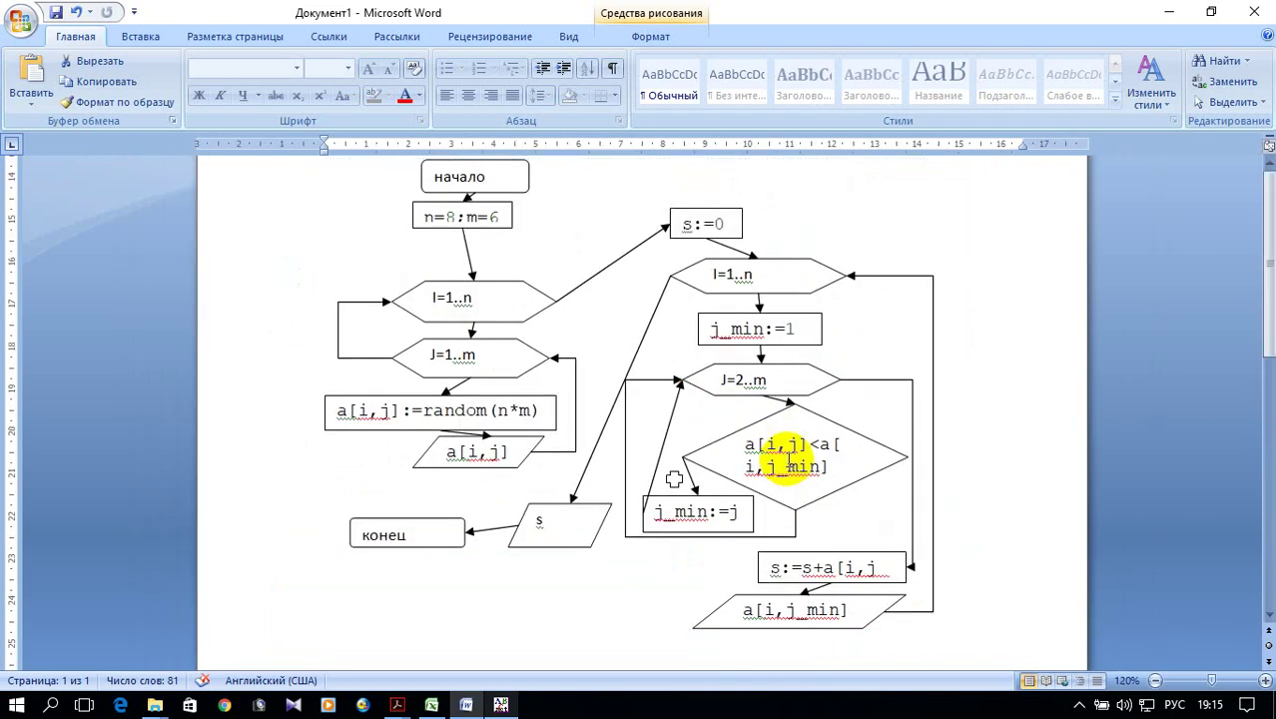
# Step: Select the finished flowchart canvas and review it below the code
pyautogui.click(788, 458)
pyautogui.keyDown('ctrl'); pyautogui.scroll(-2, 885, 442); pyautogui.keyUp('ctrl')
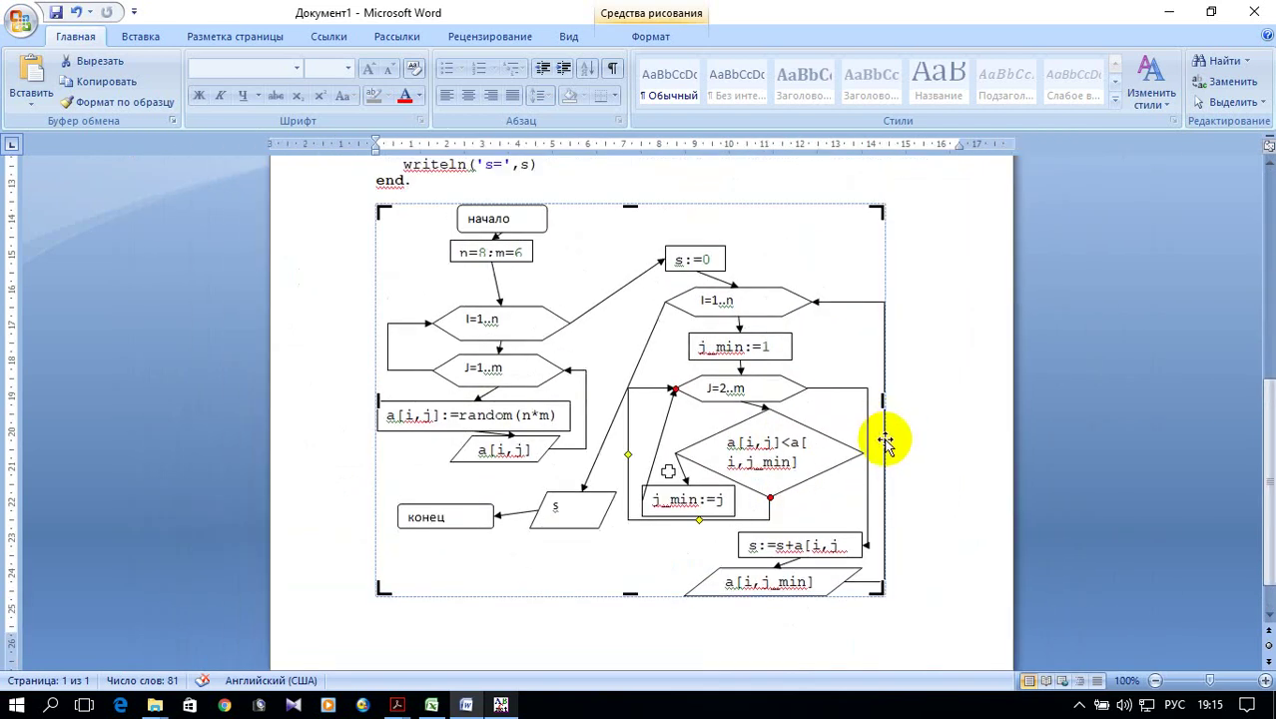
pyautogui.keyDown('ctrl'); pyautogui.scroll(1, 864, 457); pyautogui.keyUp('ctrl')
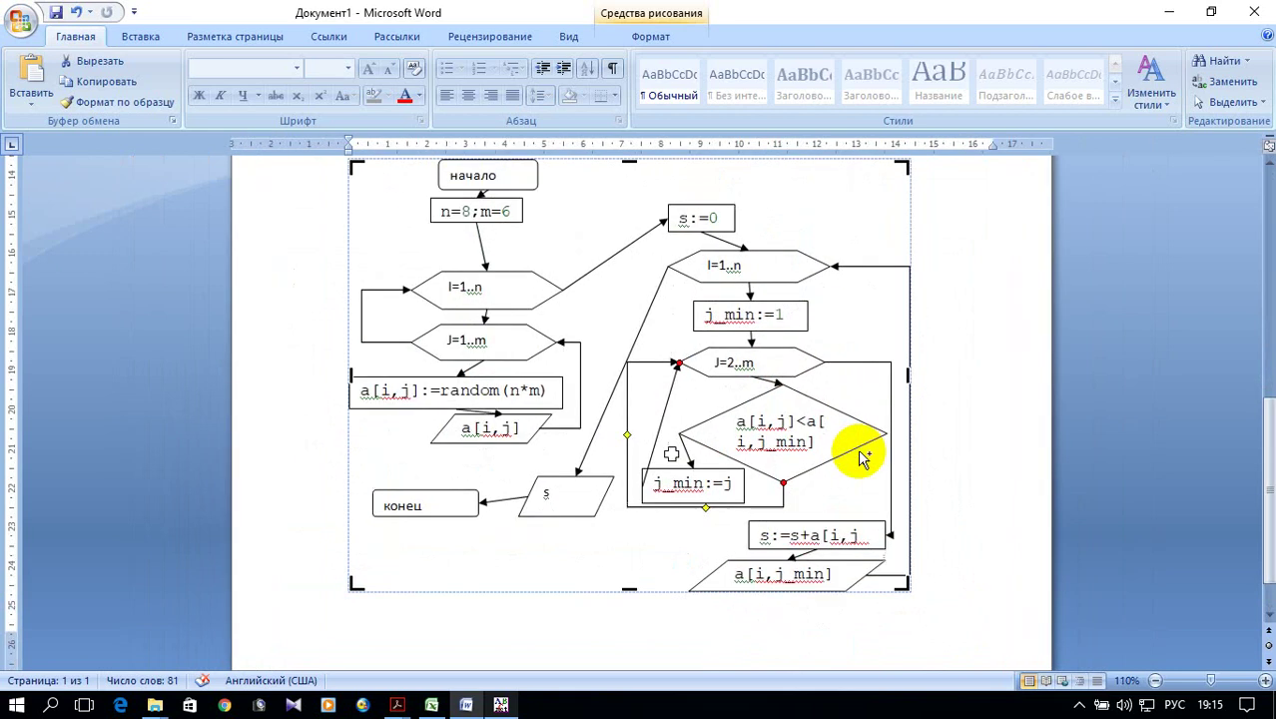
pyautogui.scroll(2, 933, 450)
pyautogui.scroll(-1, 950, 451)
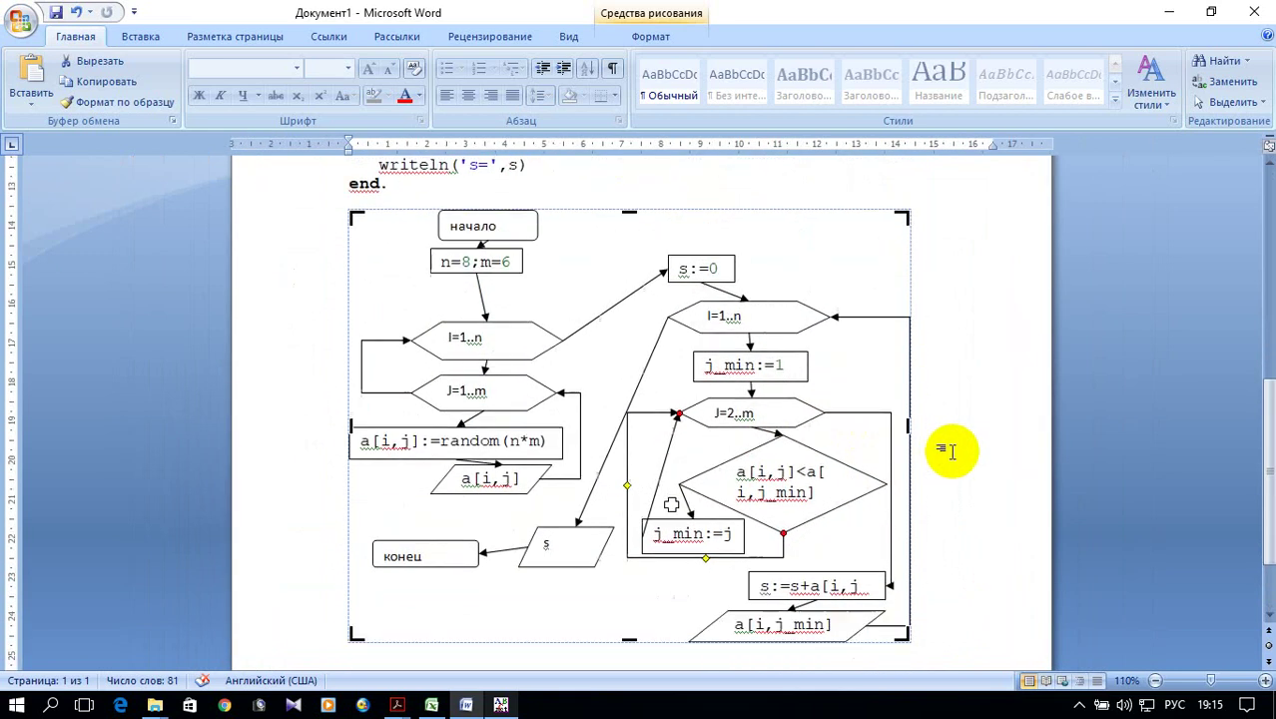
# Step: Scroll up through the code, then switch via PascalABC.NET to the lab PDF in Acrobat Reader
pyautogui.scroll(2, 953, 452)
pyautogui.scroll(2, 953, 452)
pyautogui.scroll(3, 954, 451)
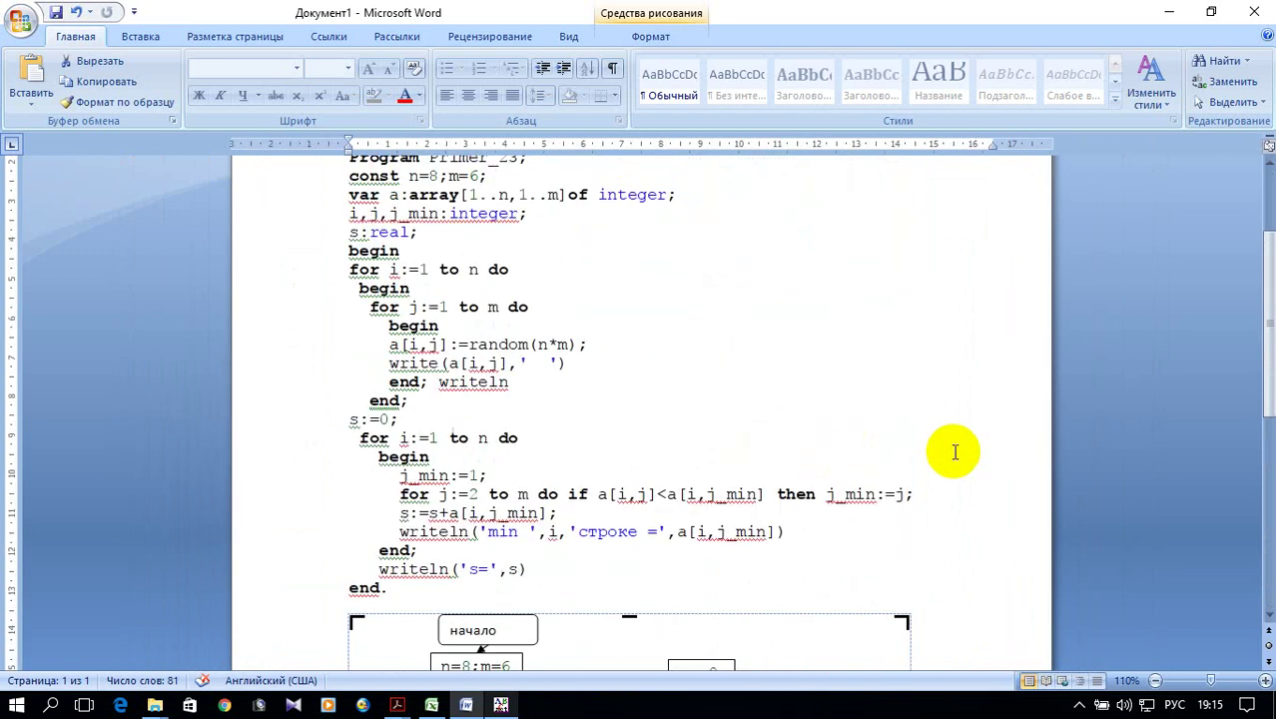
pyautogui.scroll(2, 955, 452)
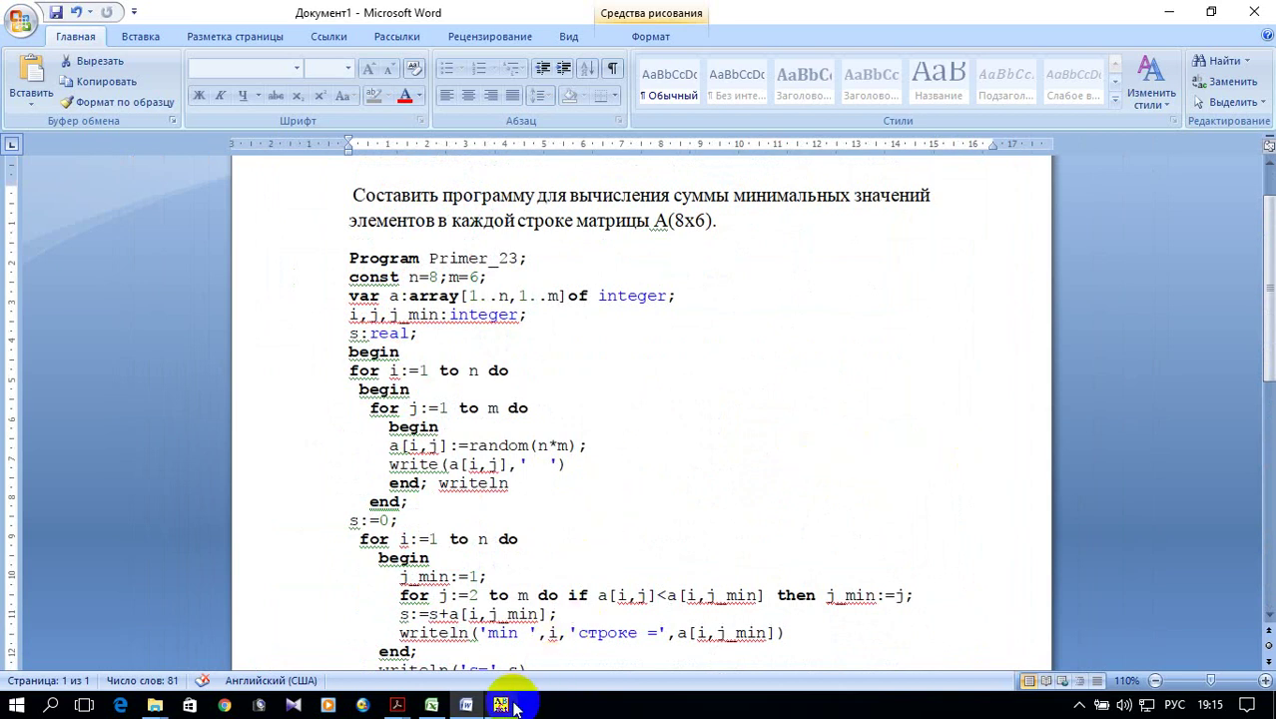
pyautogui.click(501, 705)
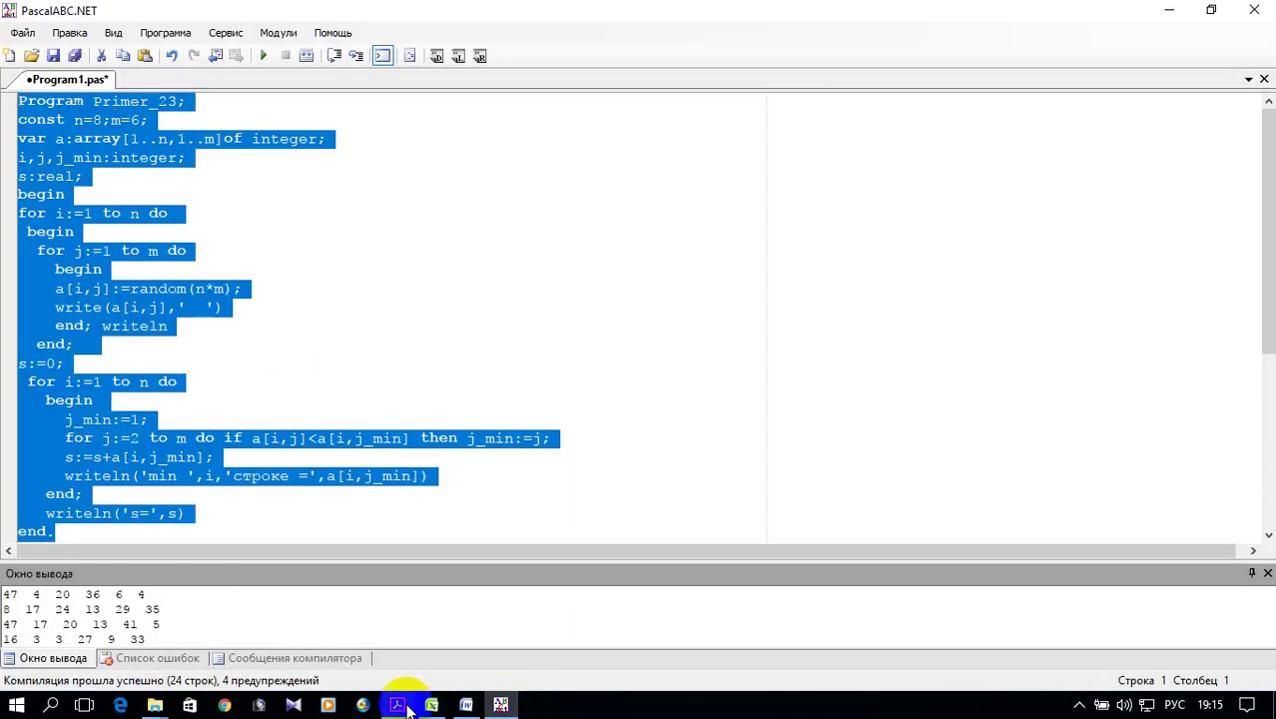
pyautogui.moveTo(397, 705)
pyautogui.click(341, 639)
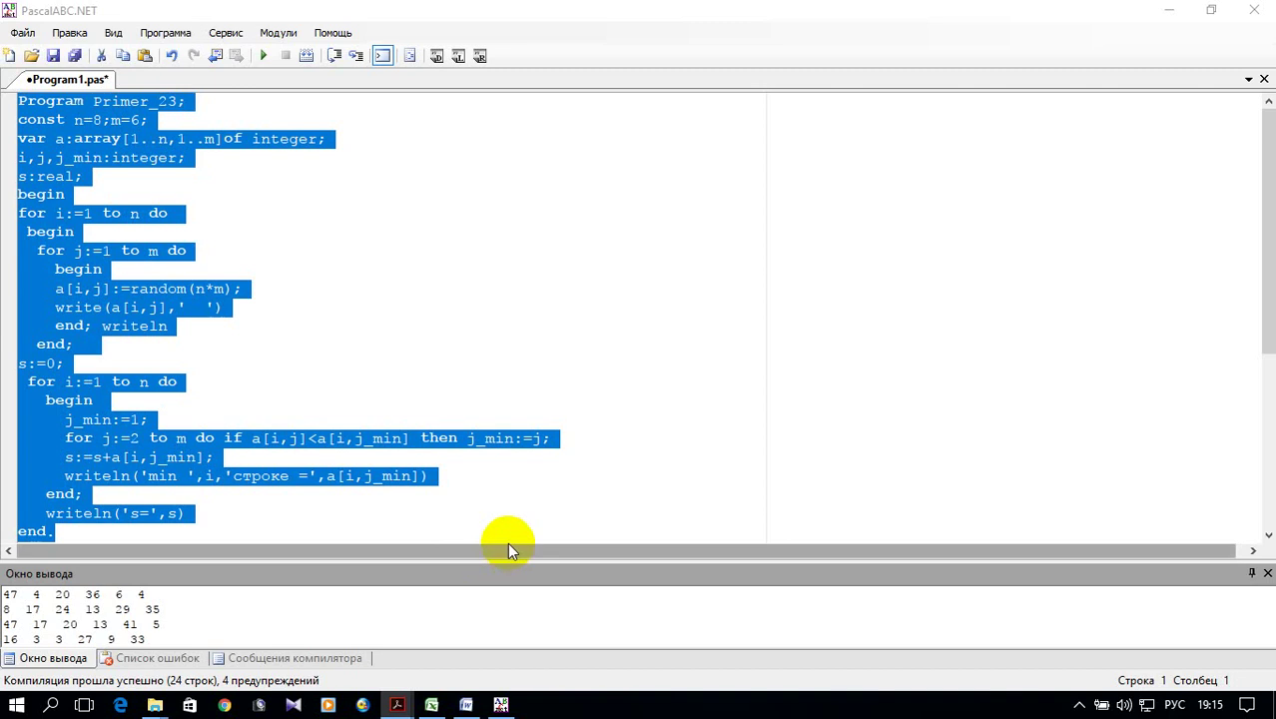